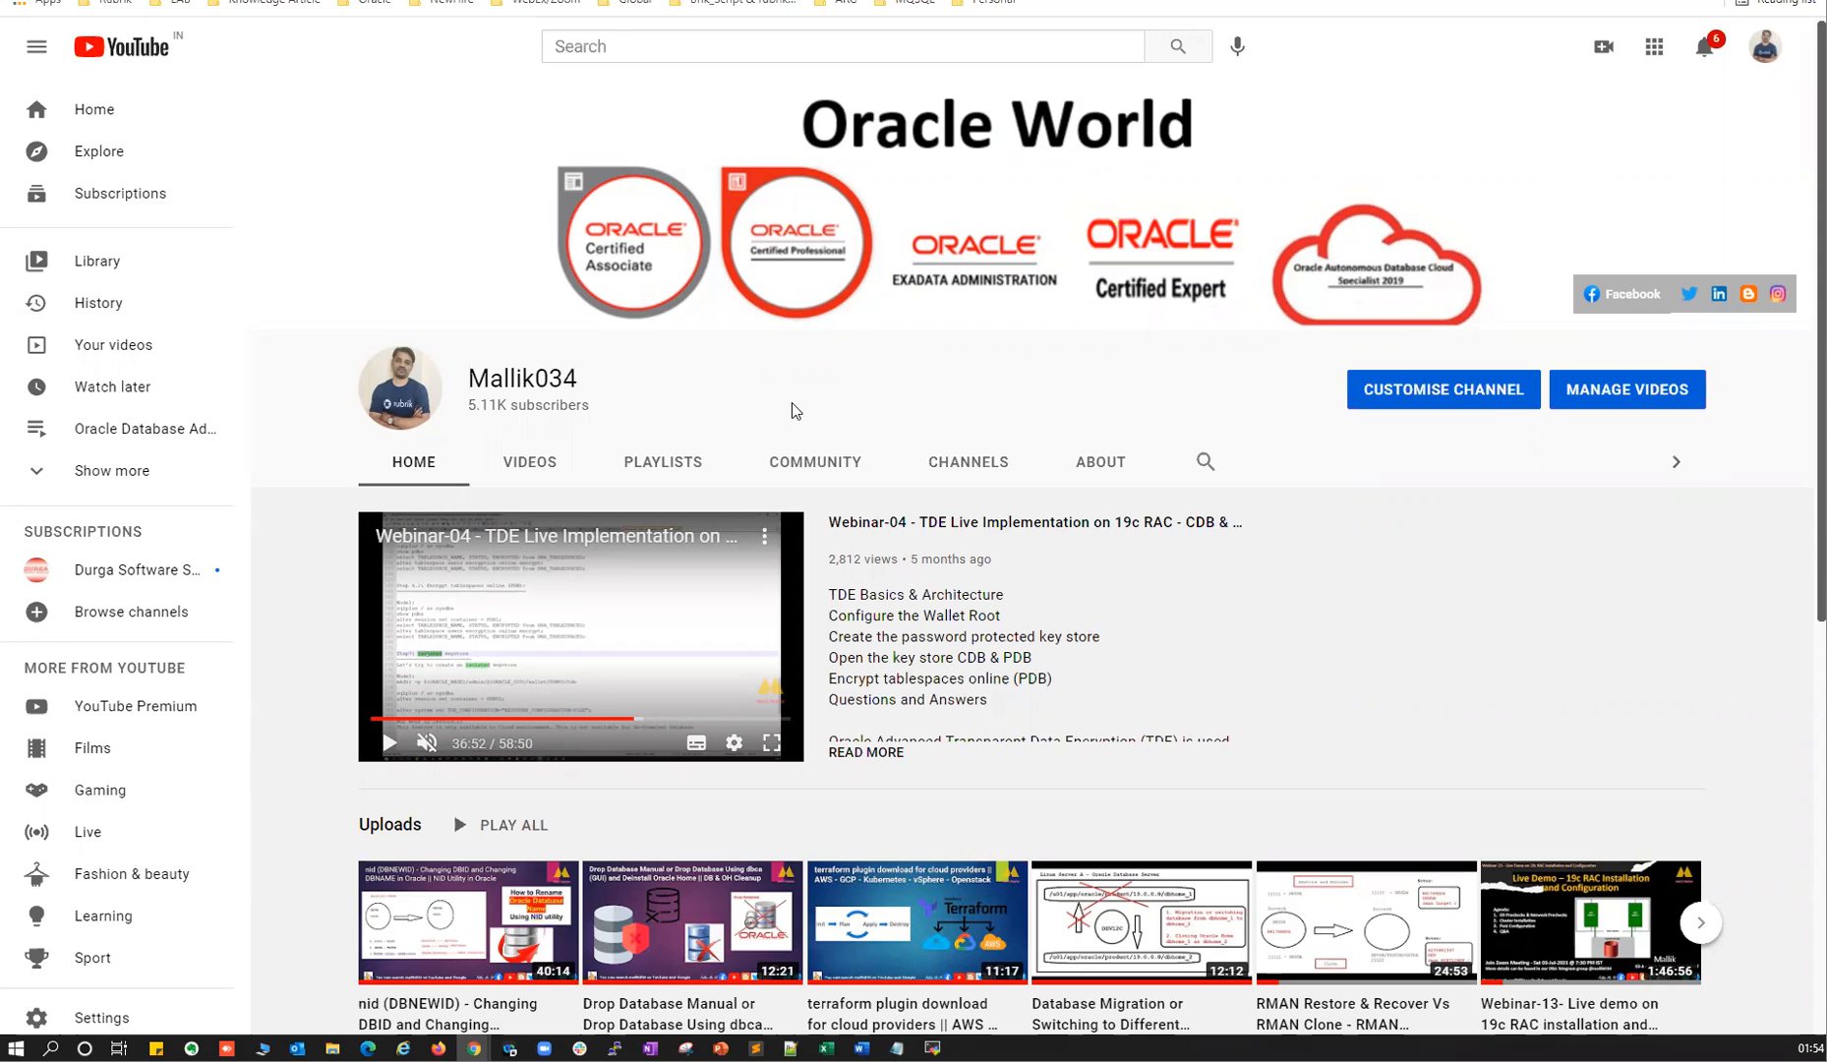
Switch to the Oracle DBCA documentation tab and highlight 'DBCA' in the page heading.
click(767, 0)
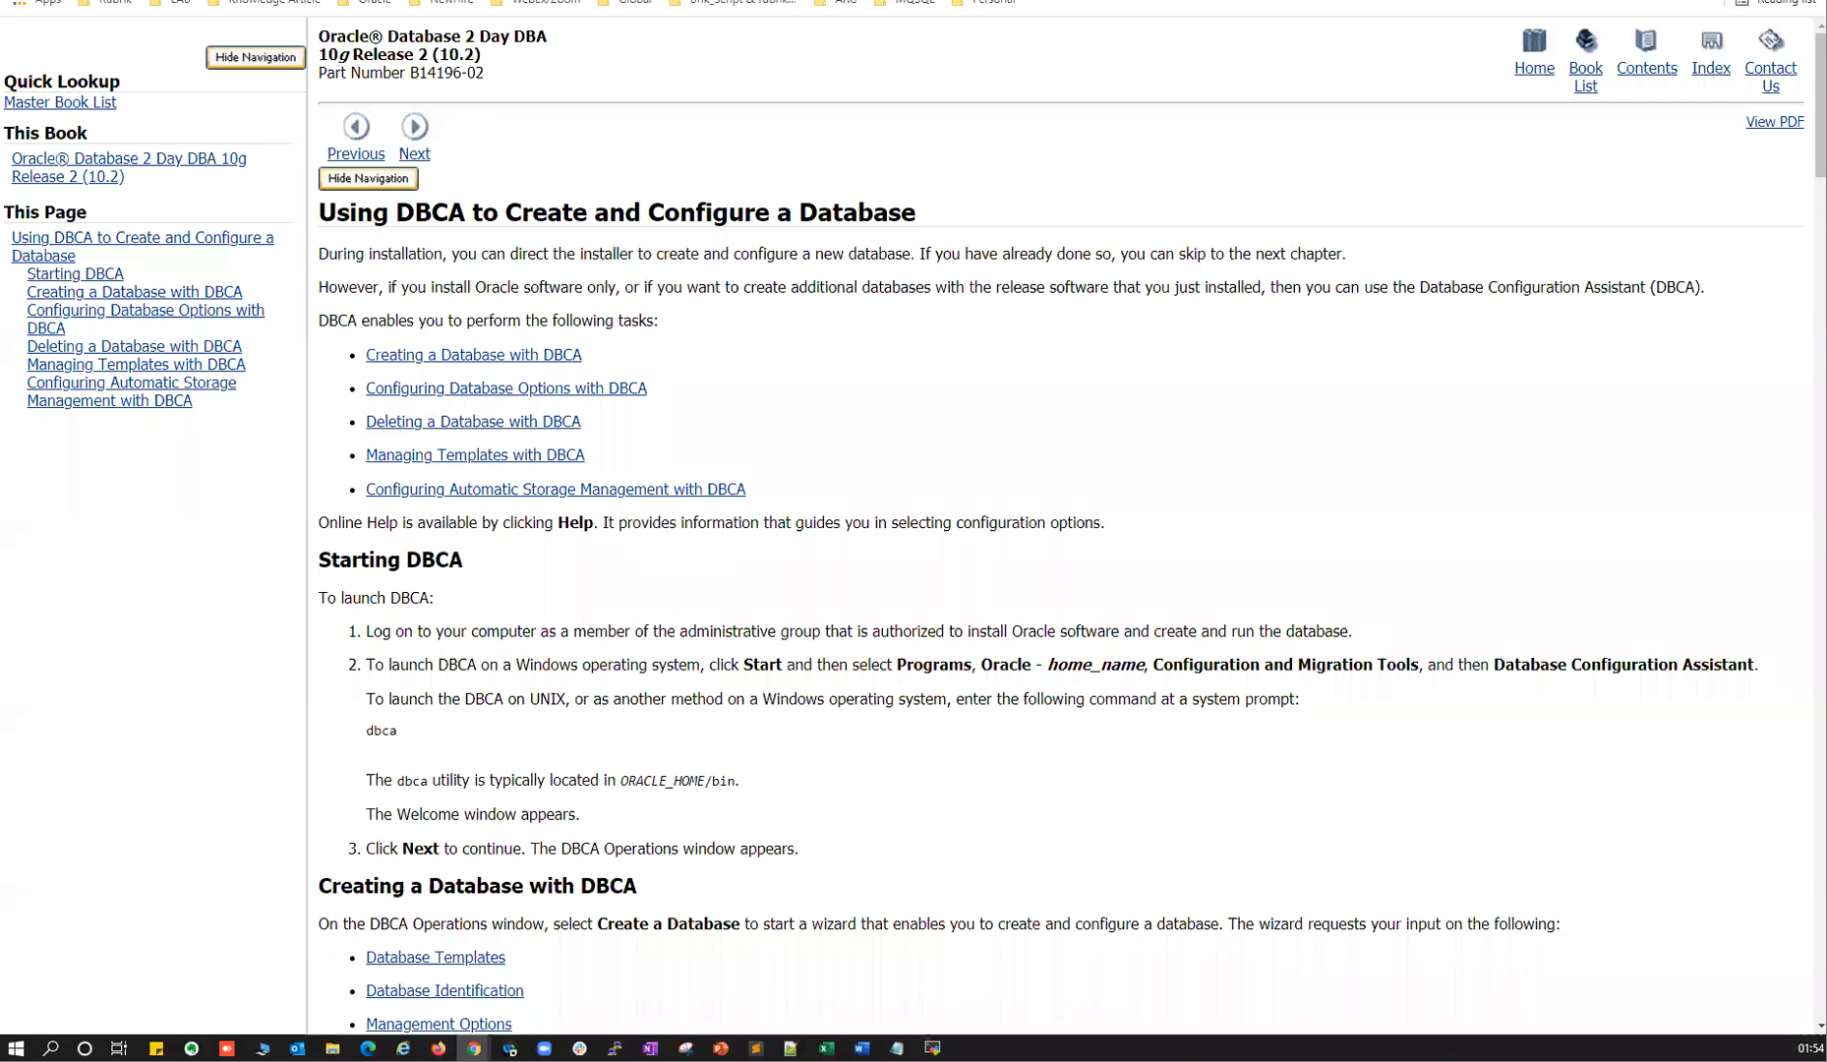
drag(395, 212, 465, 213)
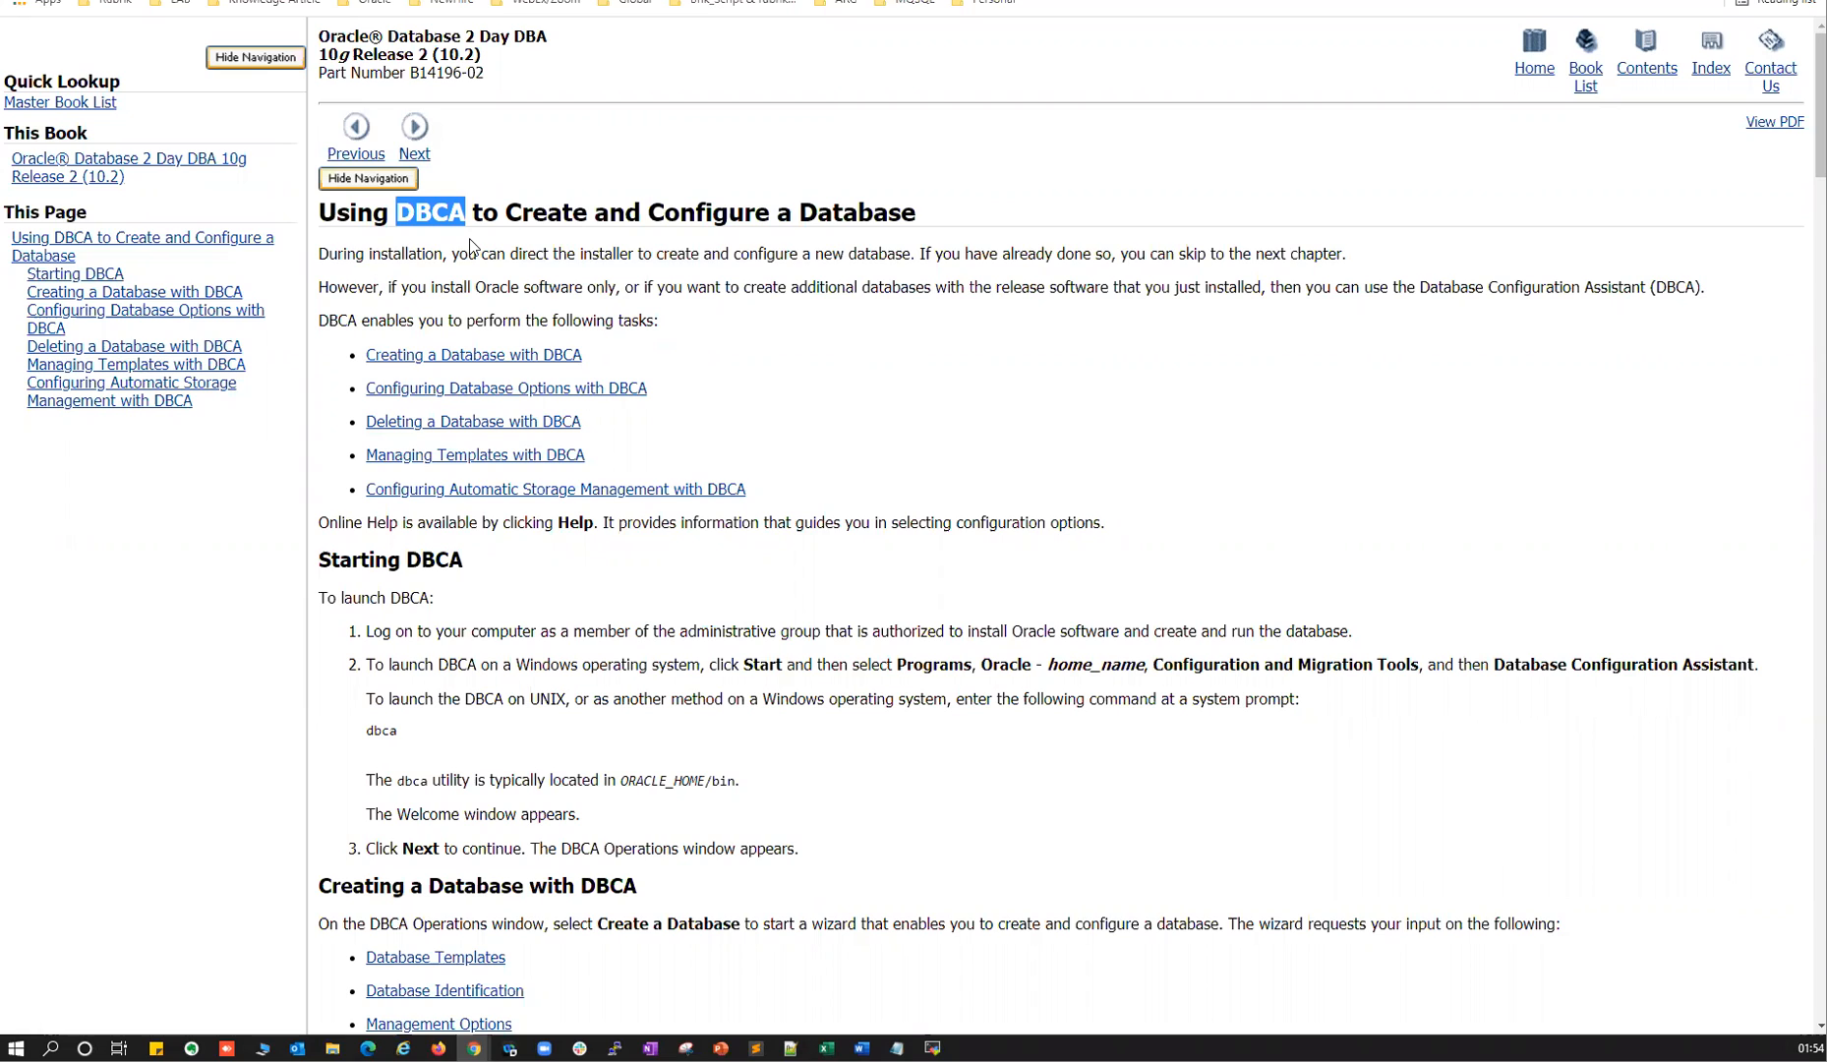
click(433, 209)
drag(399, 209, 468, 211)
In MobaXterm, highlight the +ASM and ora_smon_TESTCDB smon processes, then switch to the oraclelab1 desktop.
click(933, 1048)
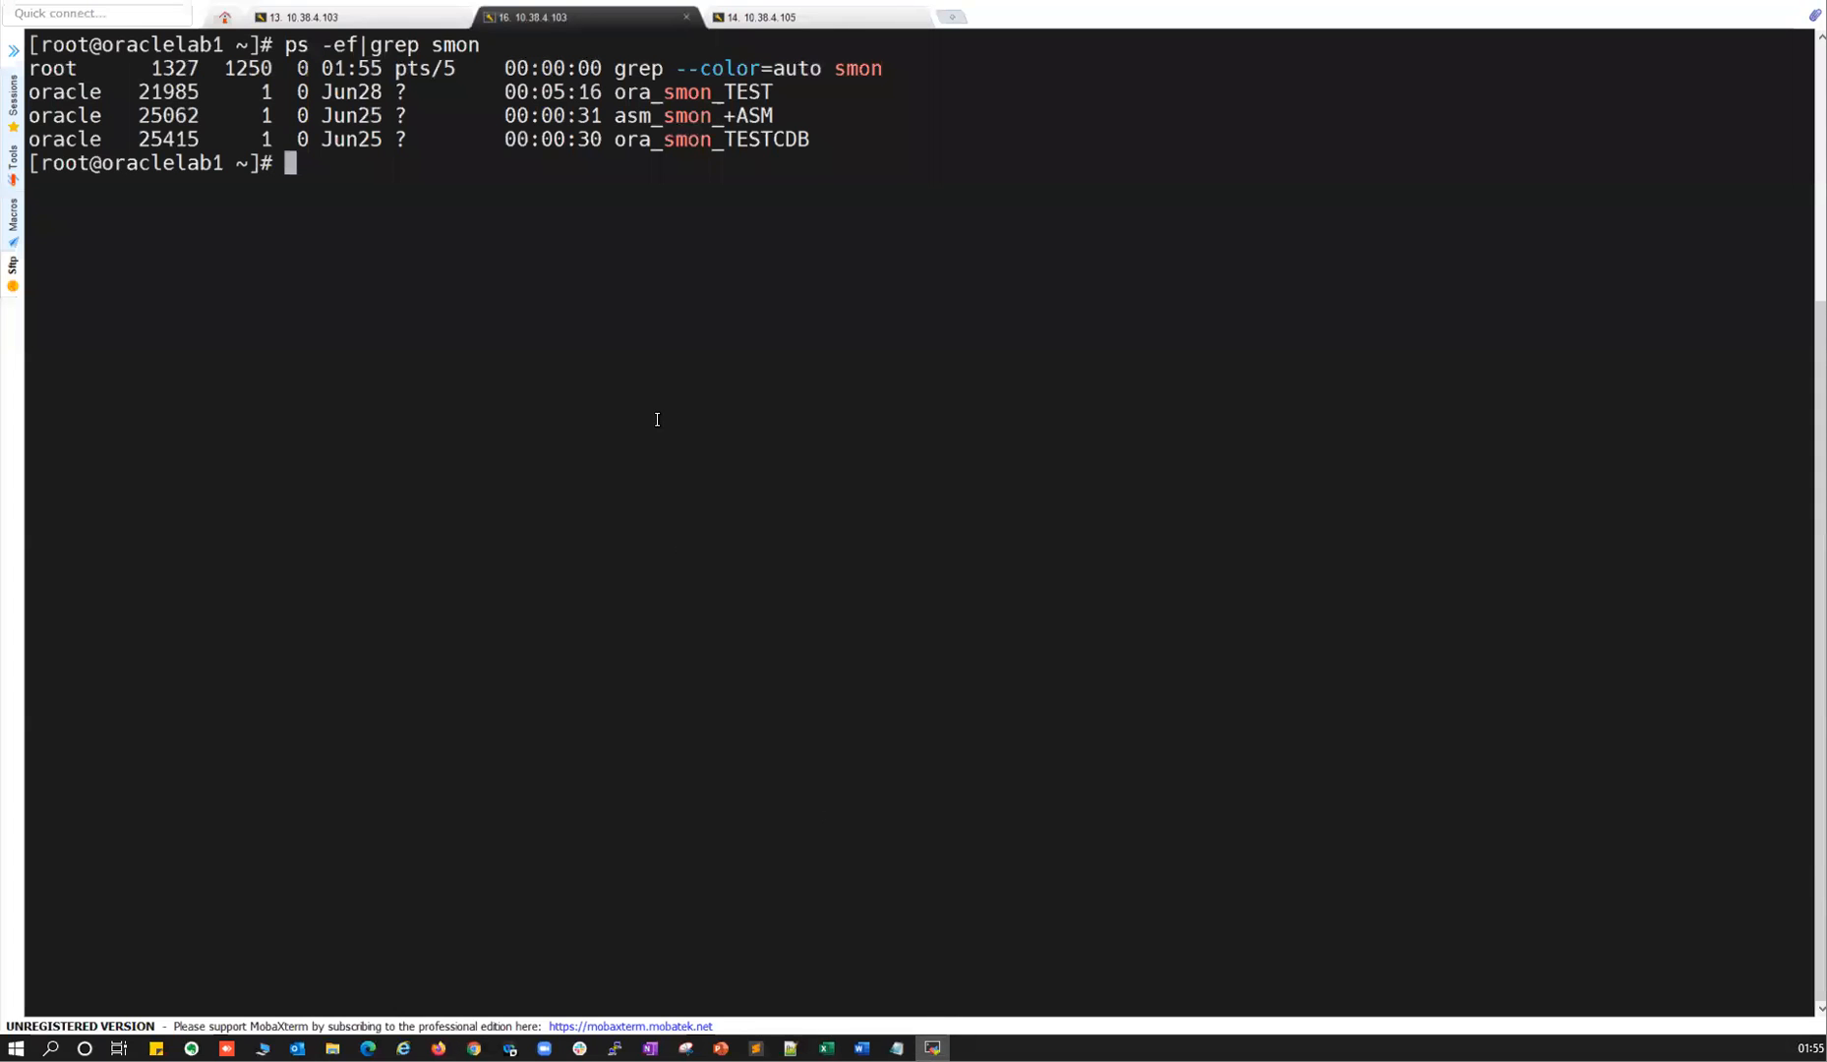
drag(725, 115, 776, 91)
click(730, 115)
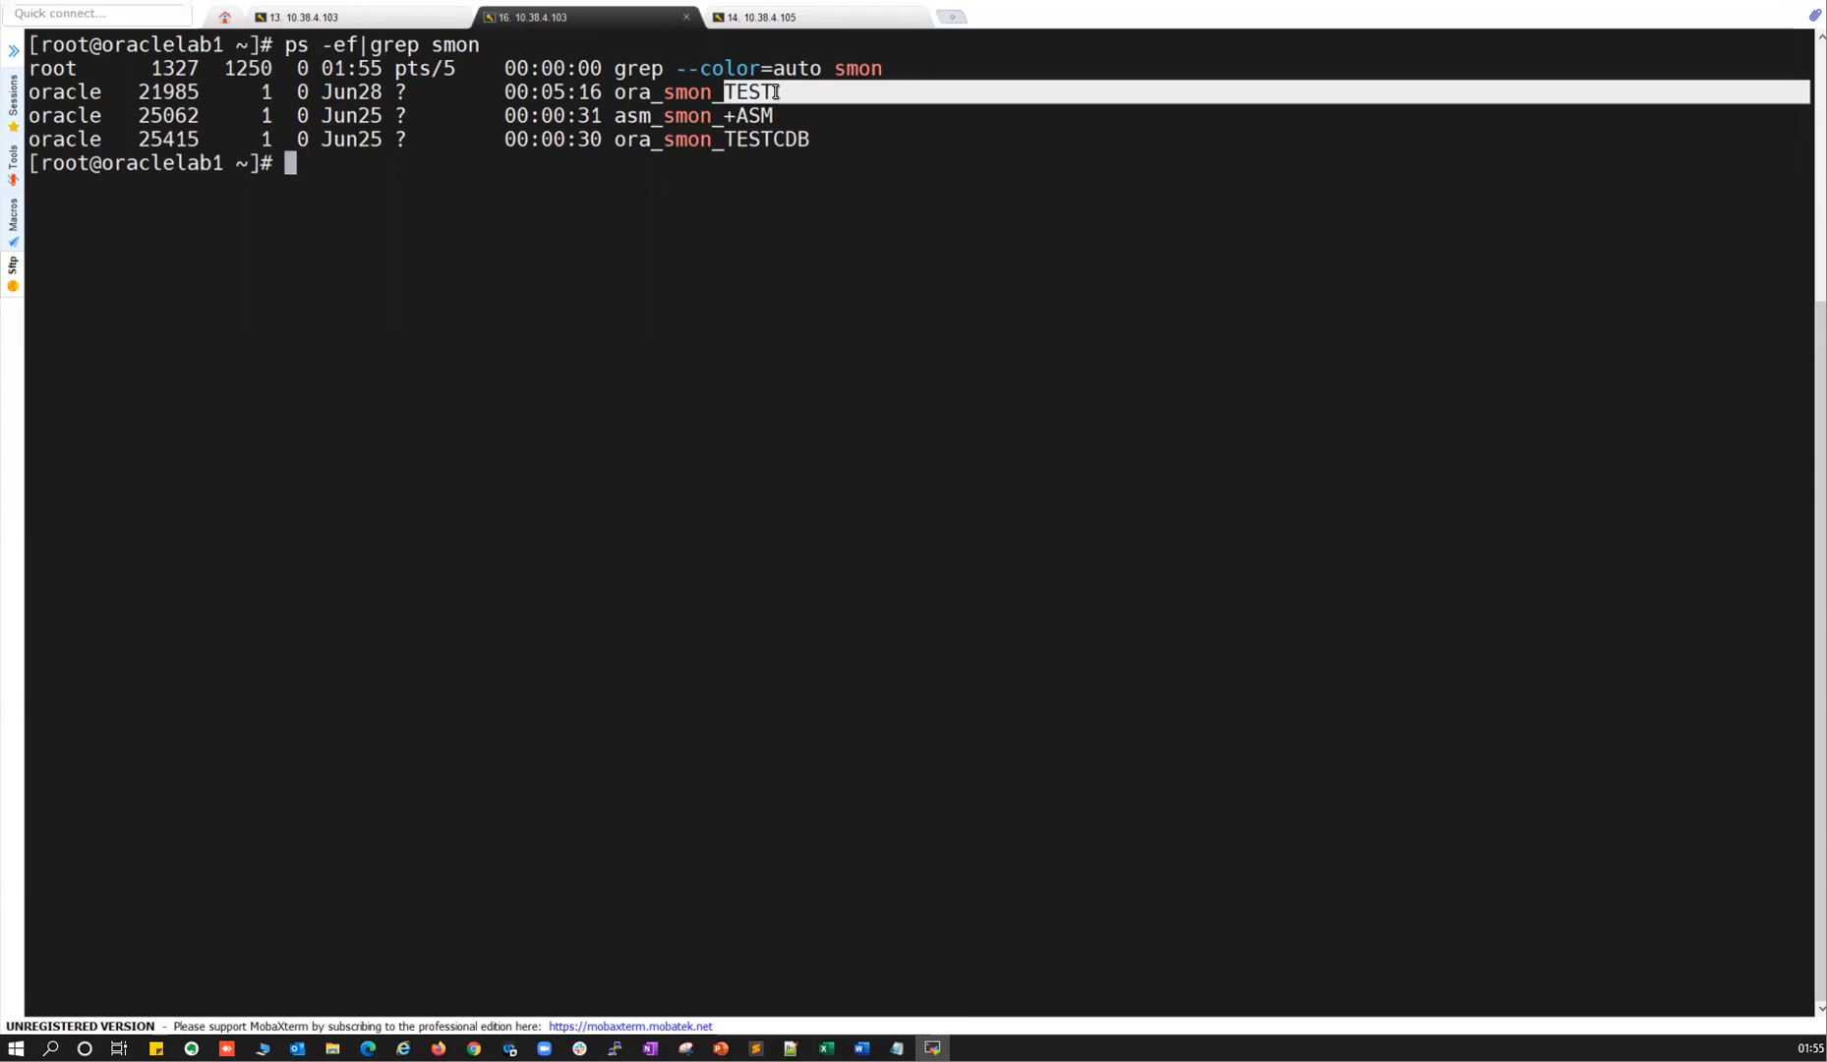
drag(728, 139, 819, 138)
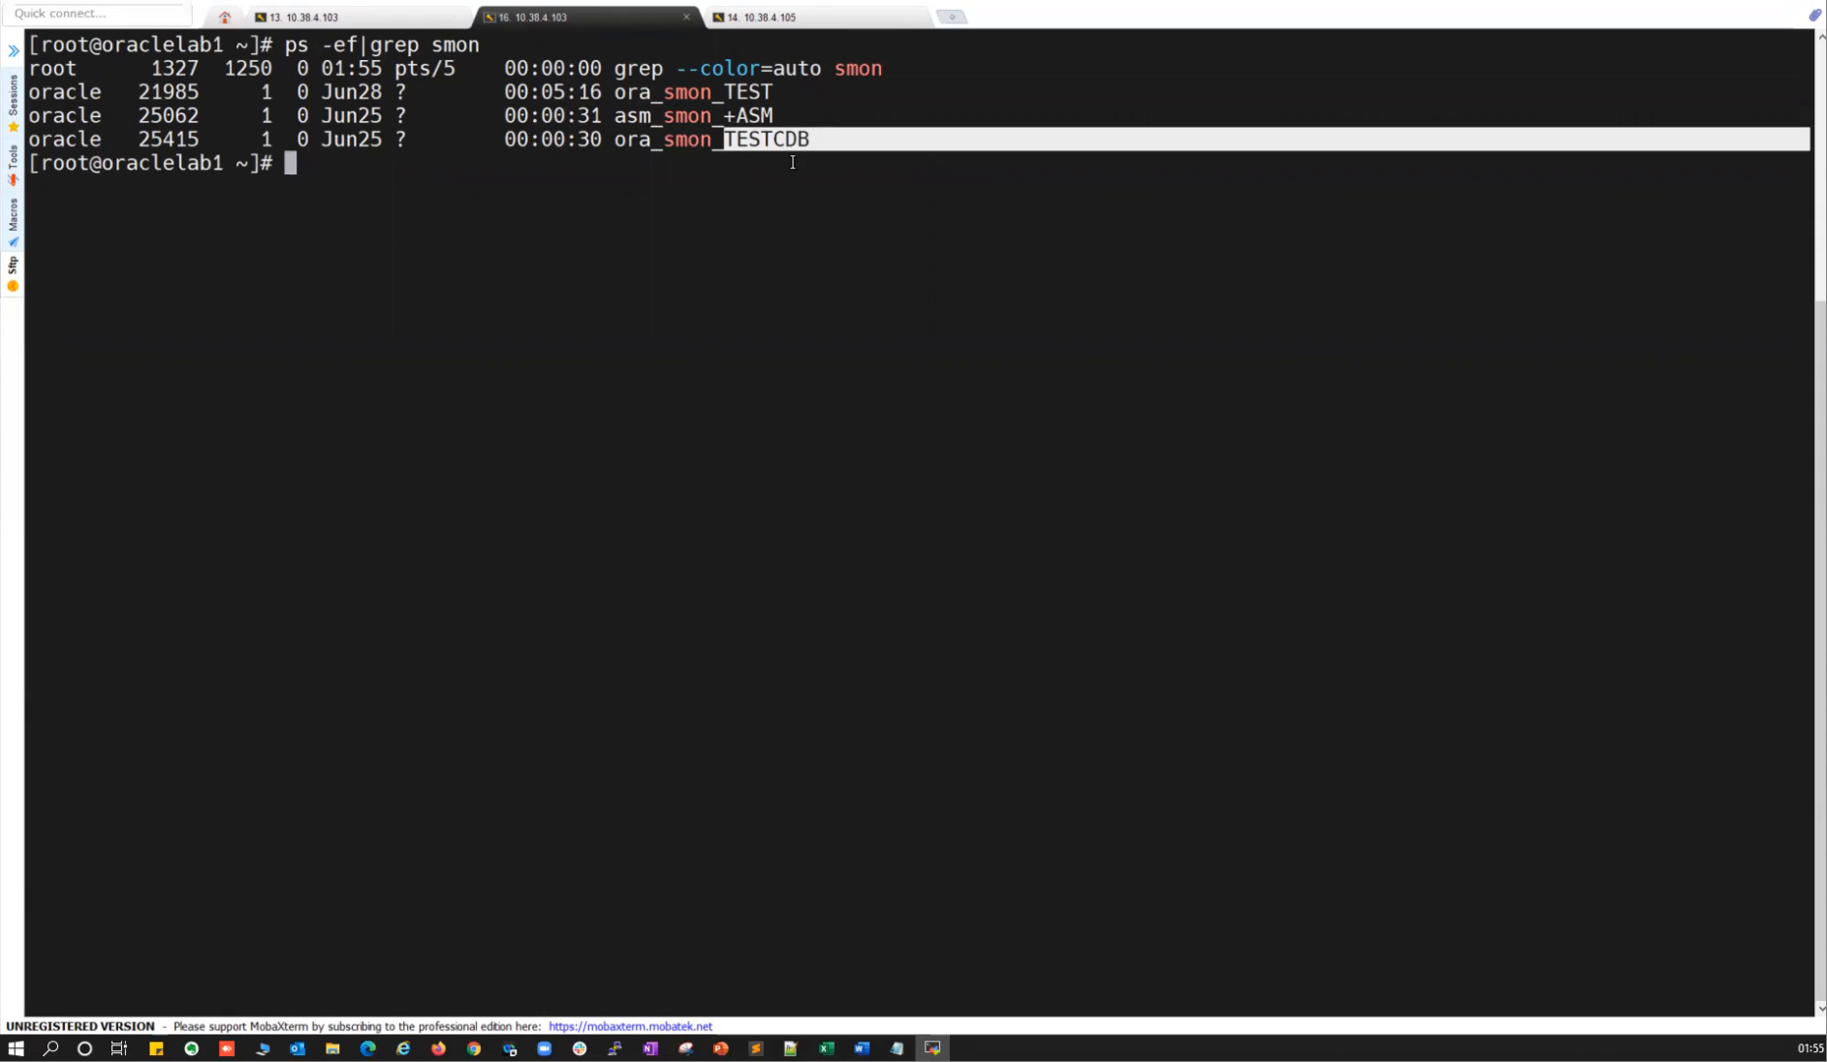
double_click(763, 139)
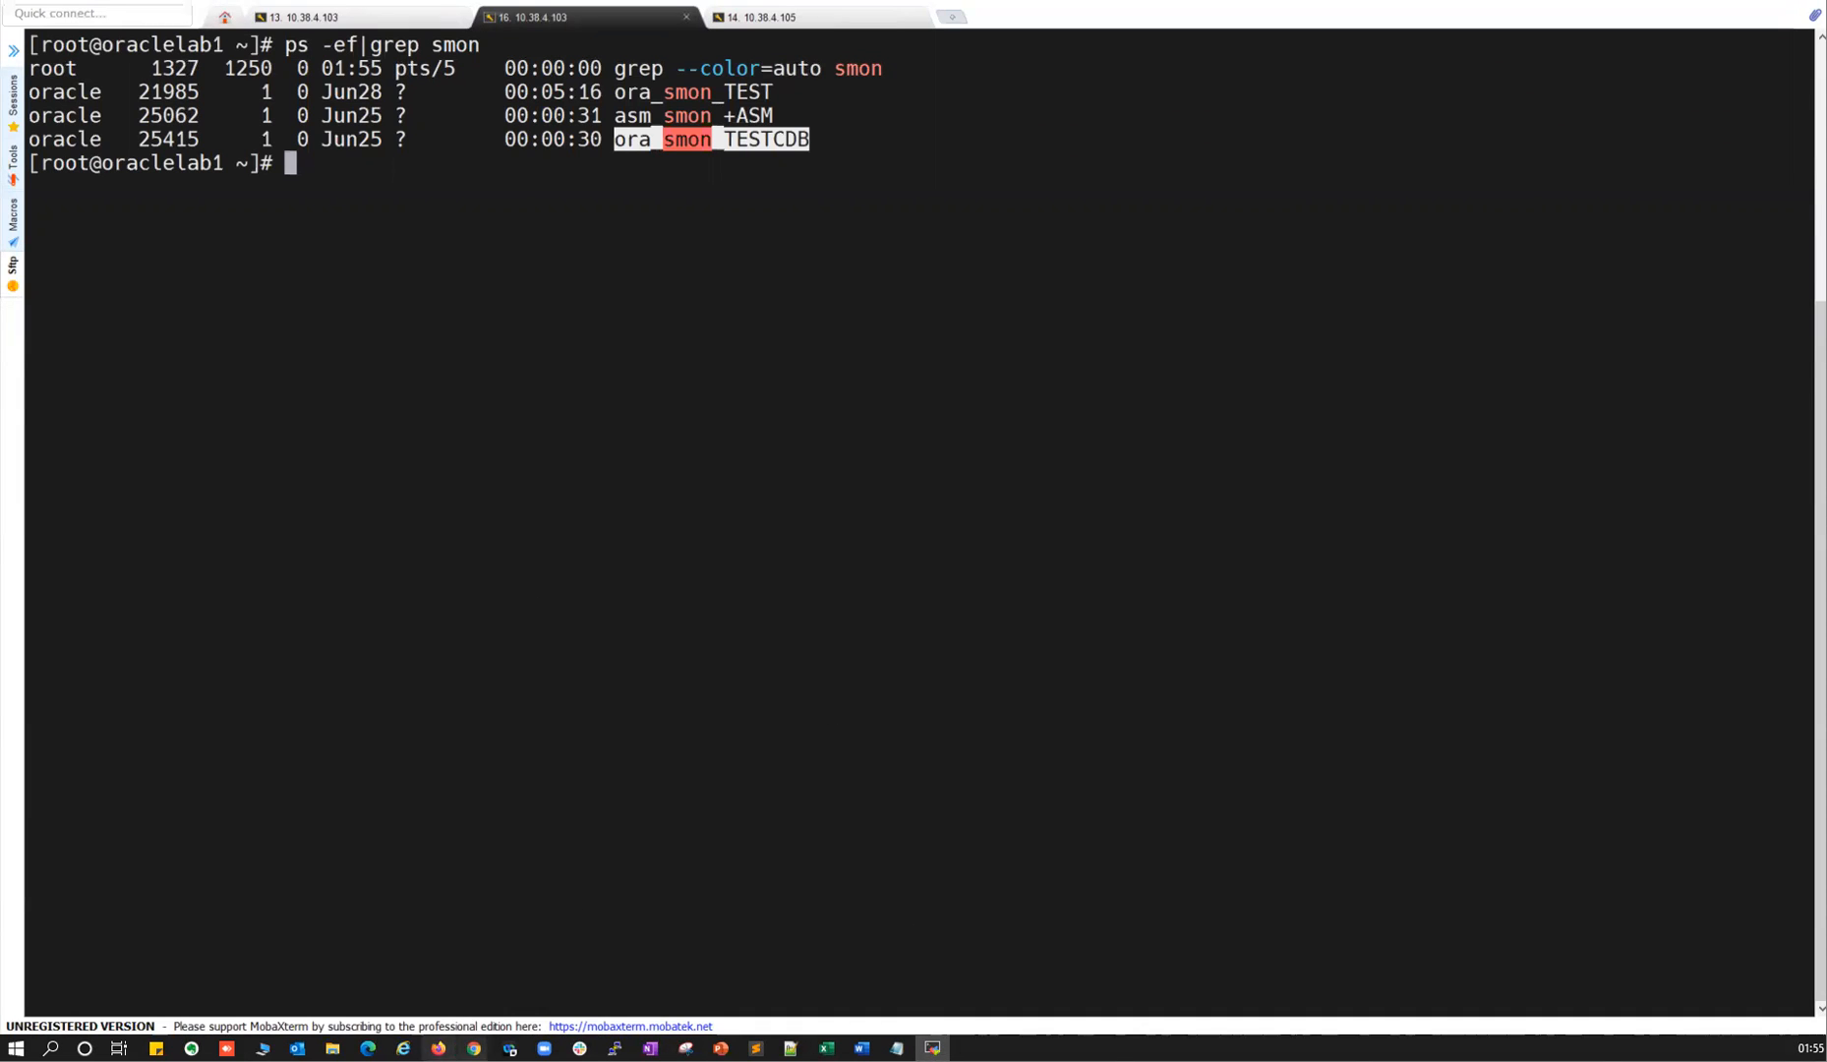
click(439, 1048)
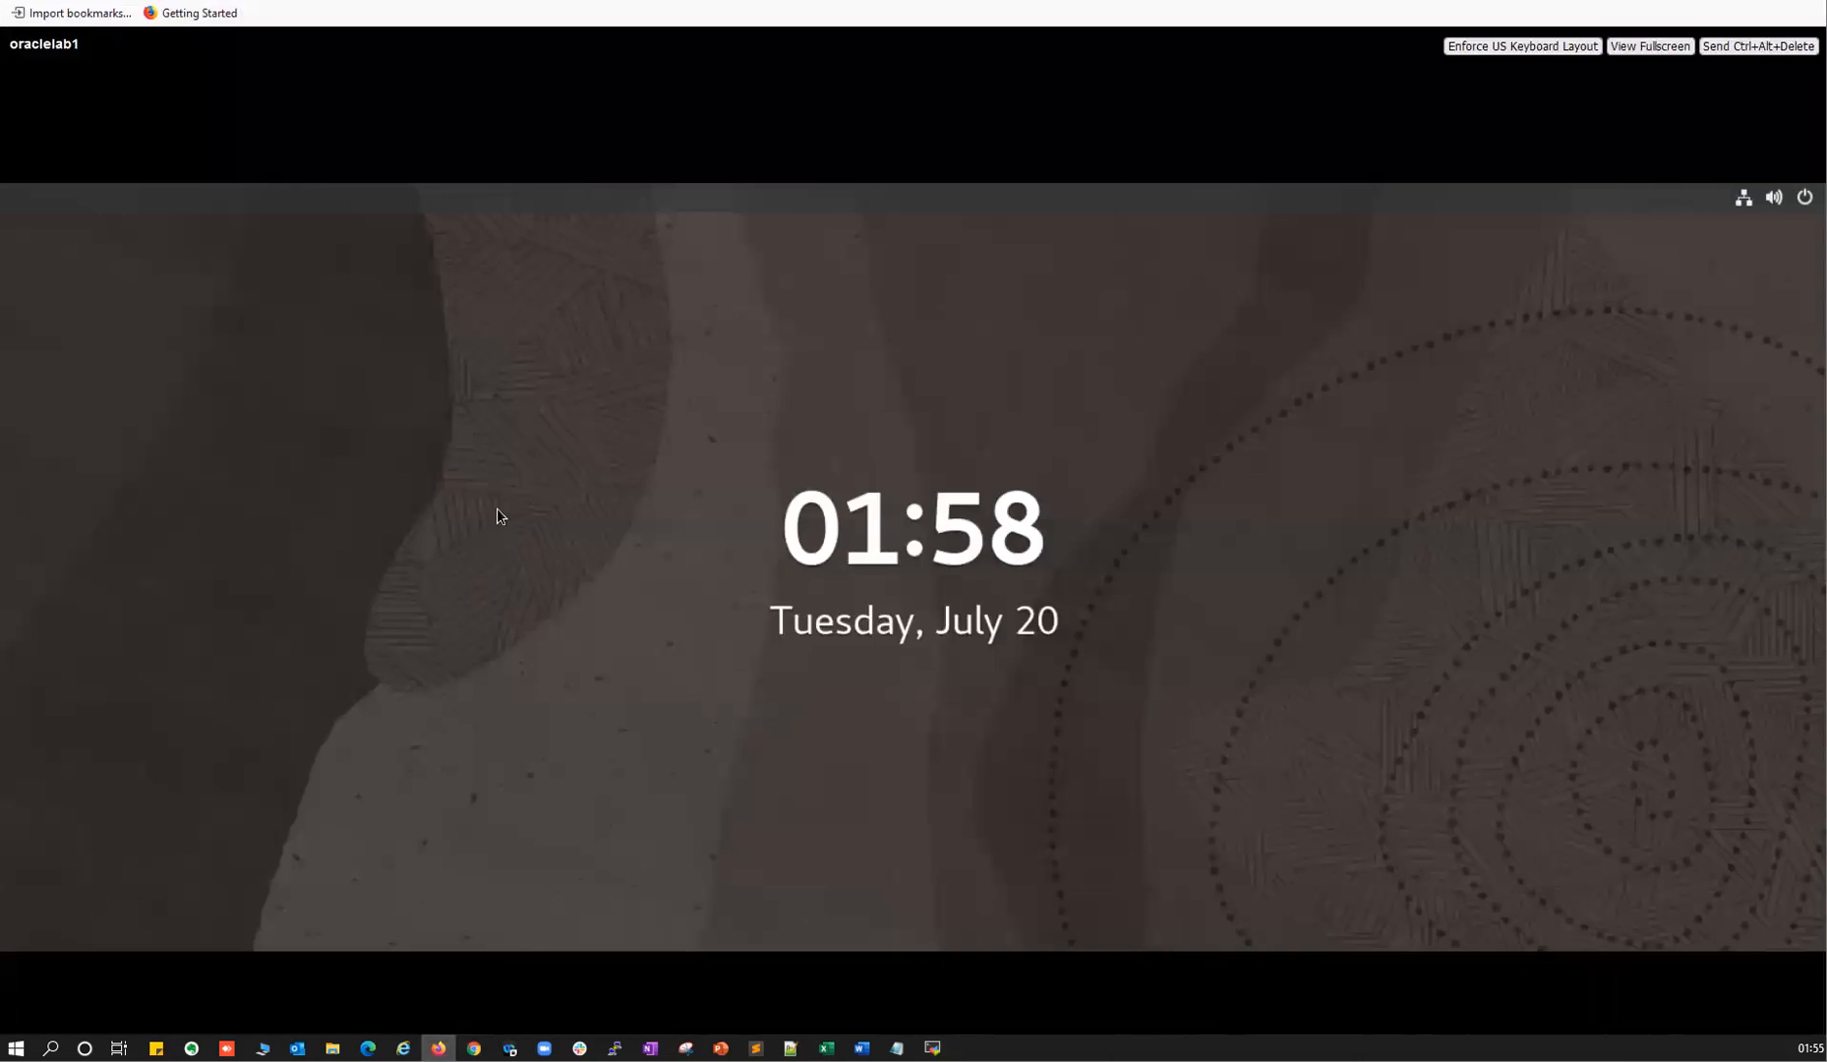
Unlock the oracle desktop session by entering the account password.
key(Return)
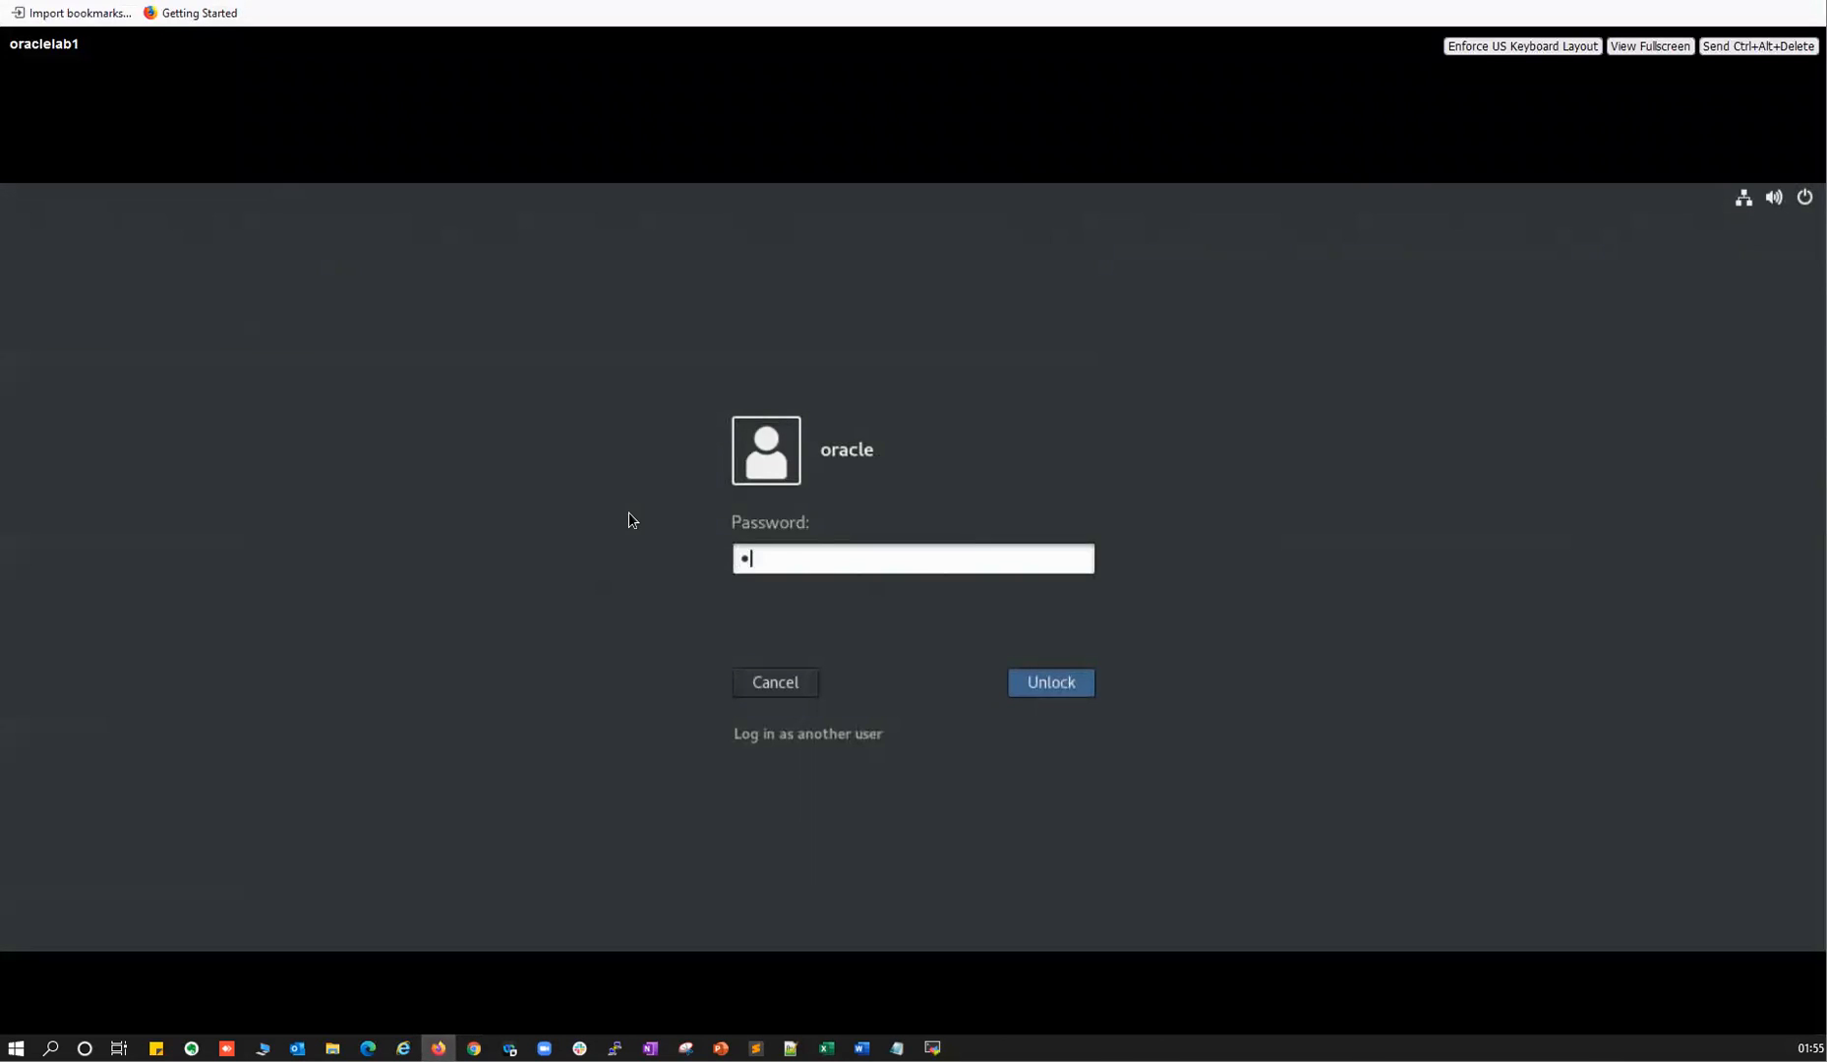
key(Return)
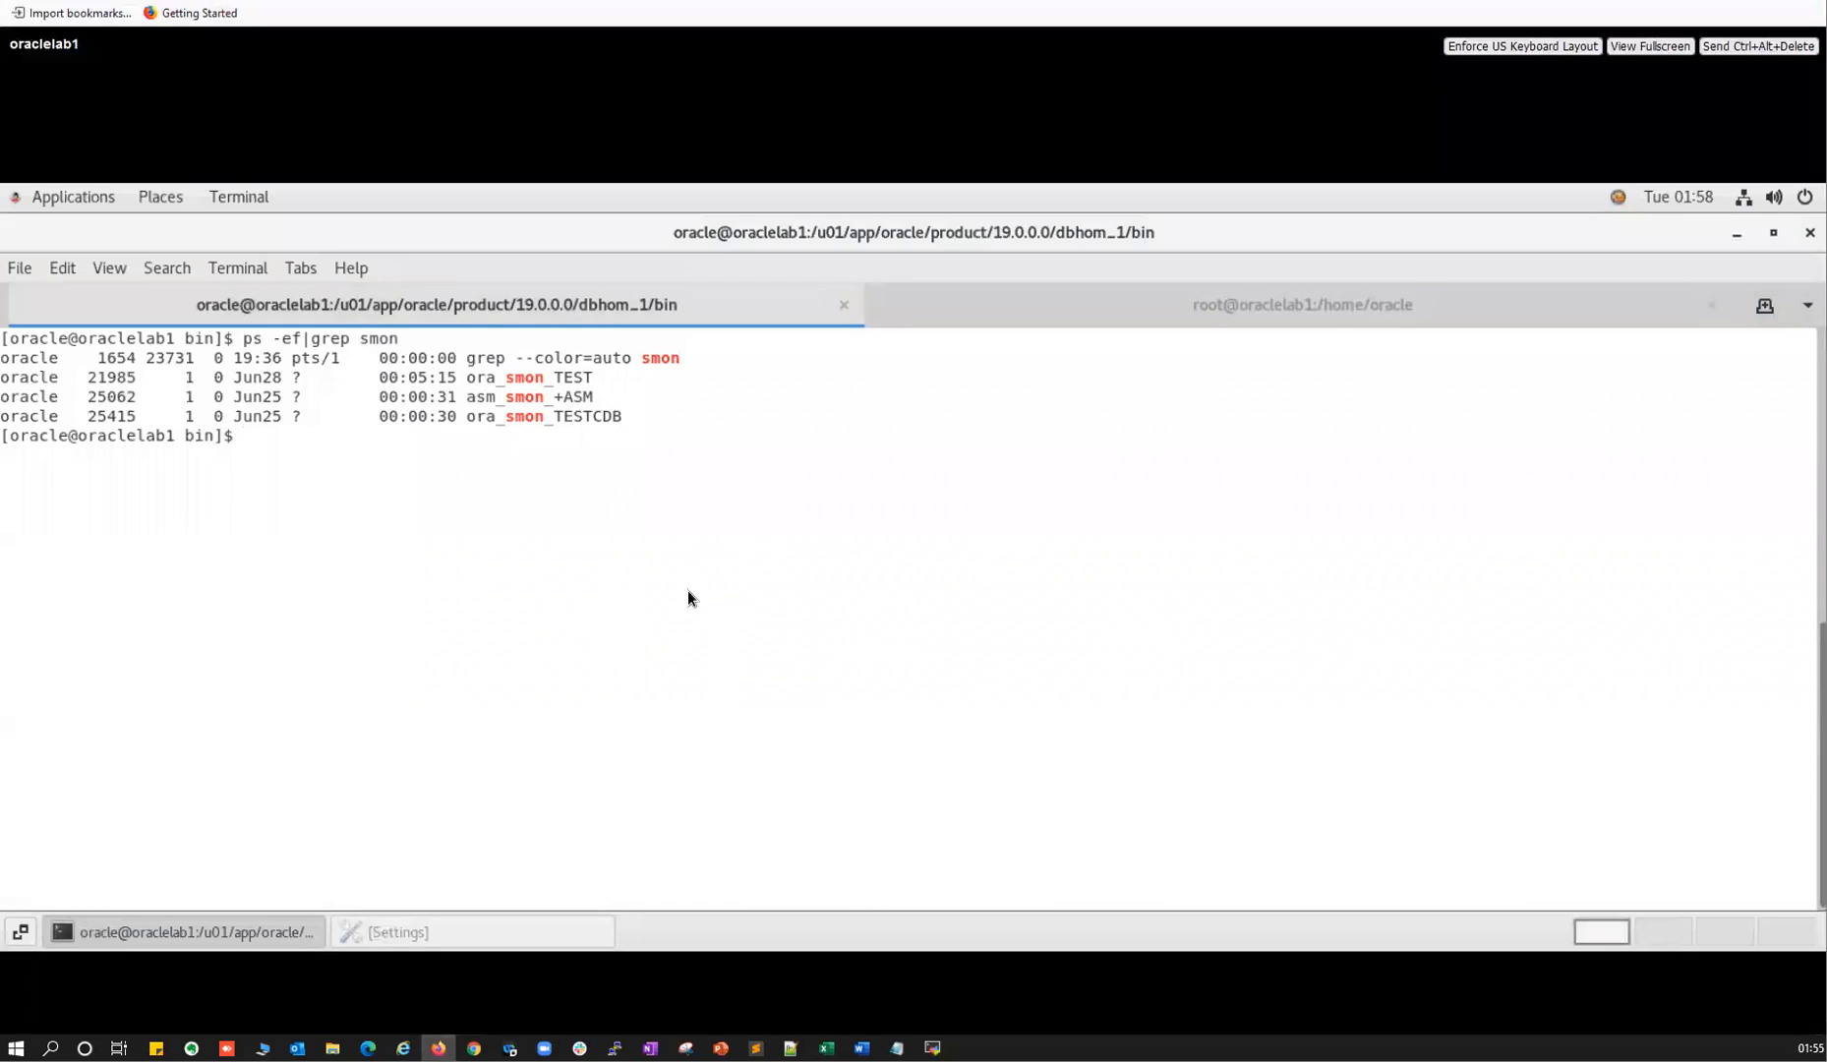
Run pwd to confirm the dbhom_1/bin Oracle home directory, and start typing cat /etc/oratab.
text(d)
key(BackSpace)
text(pwd)
key(Return)
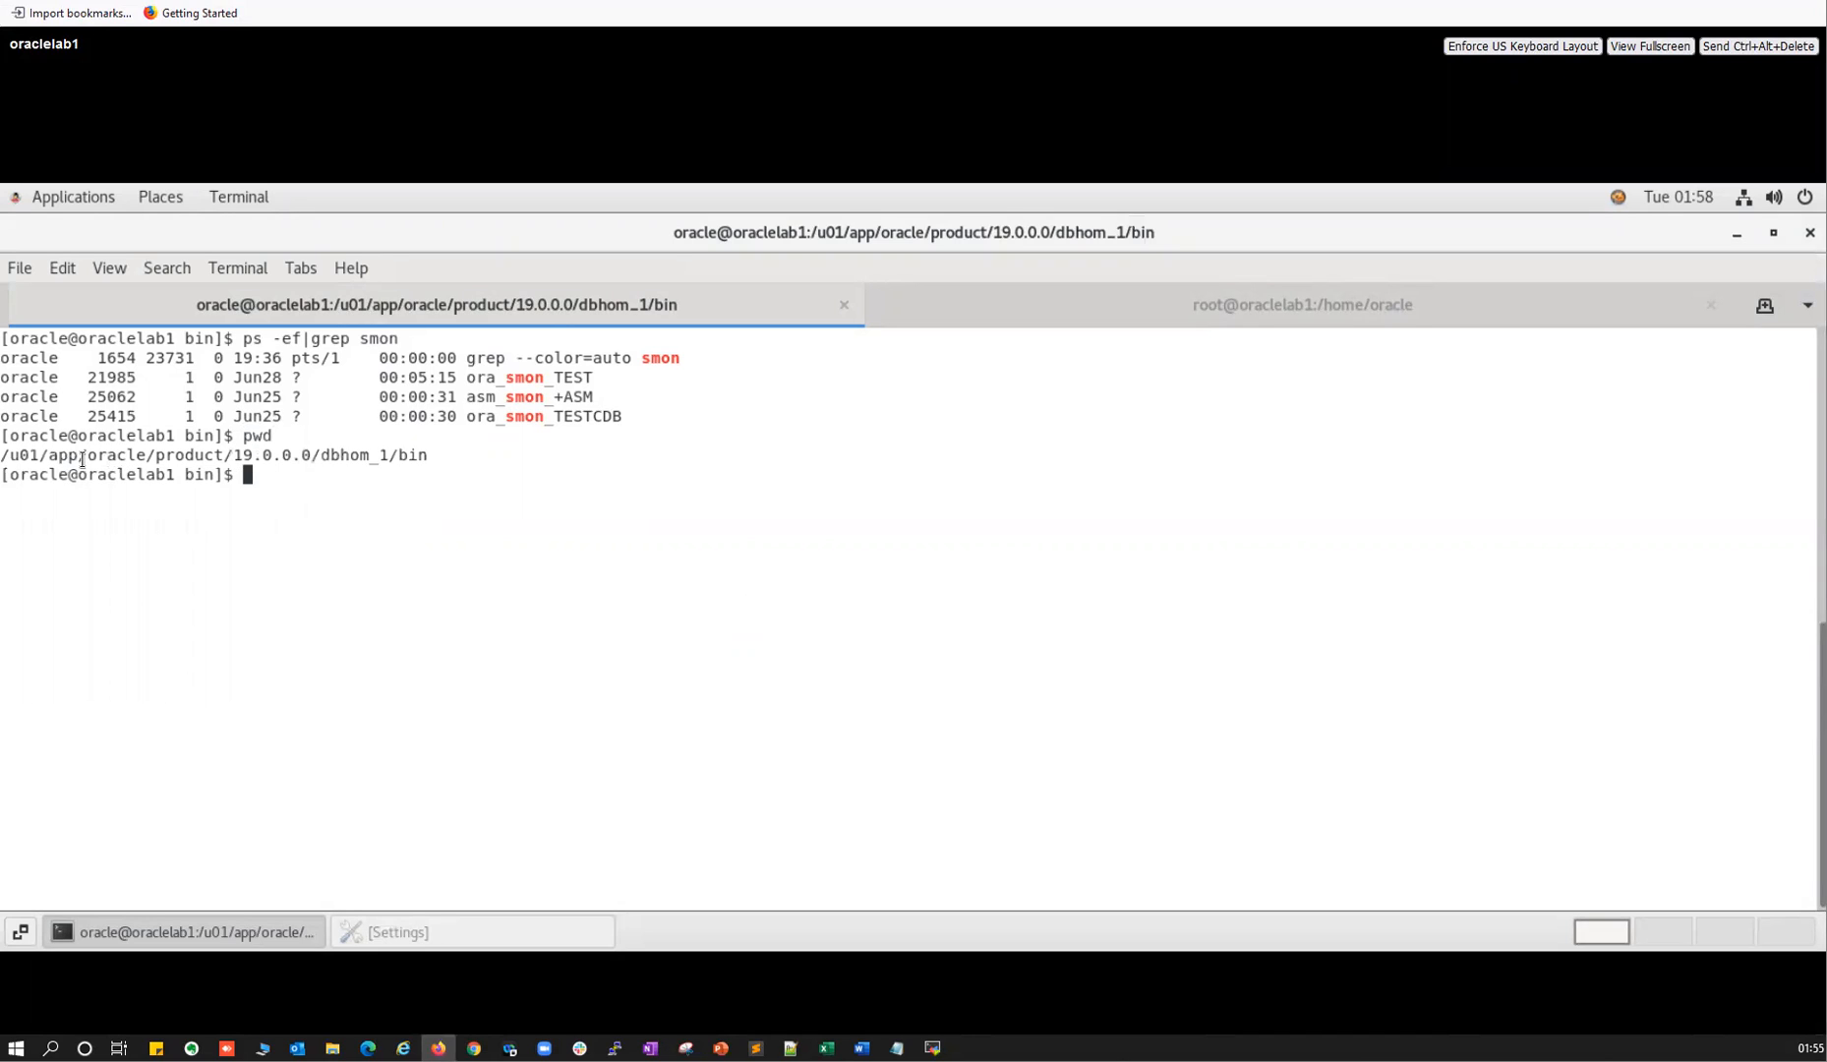
drag(29, 454, 393, 456)
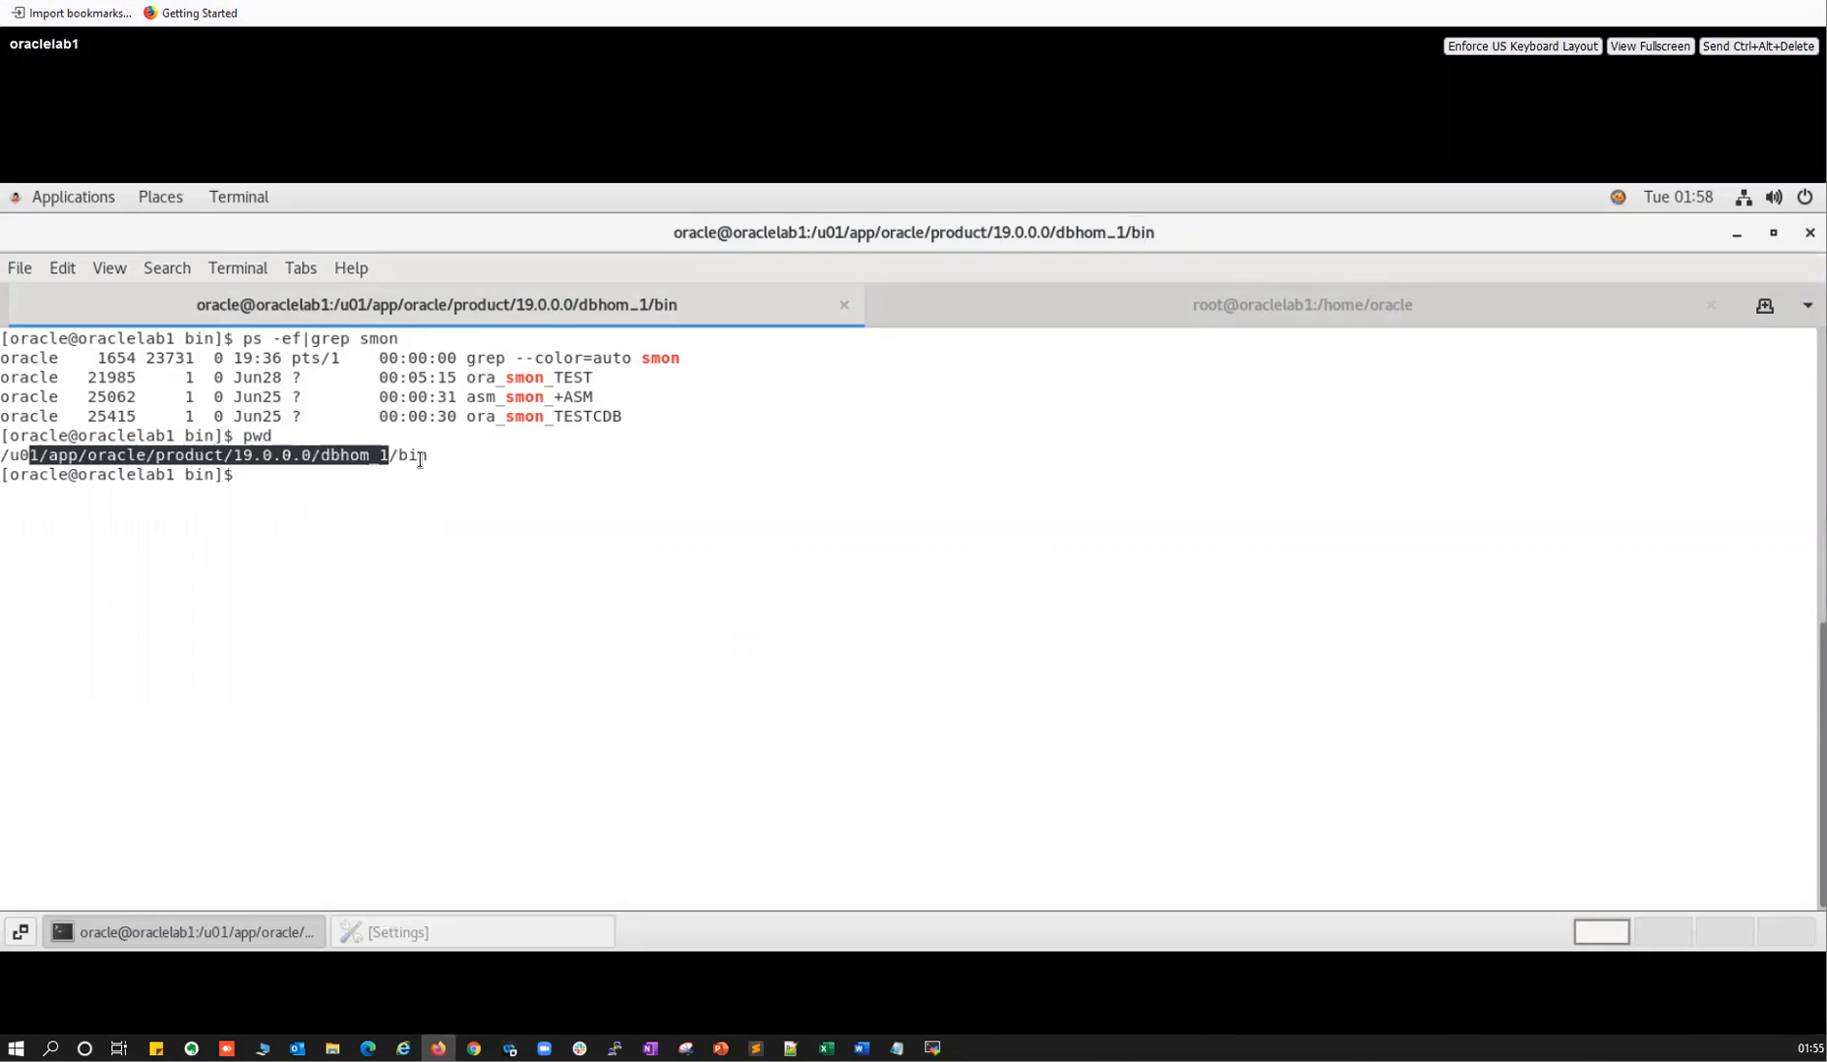
text(cat /etc/oratab)
Print /etc/oratab and highlight the home paths for +ASM, TEST and TESTCDB.
key(Return)
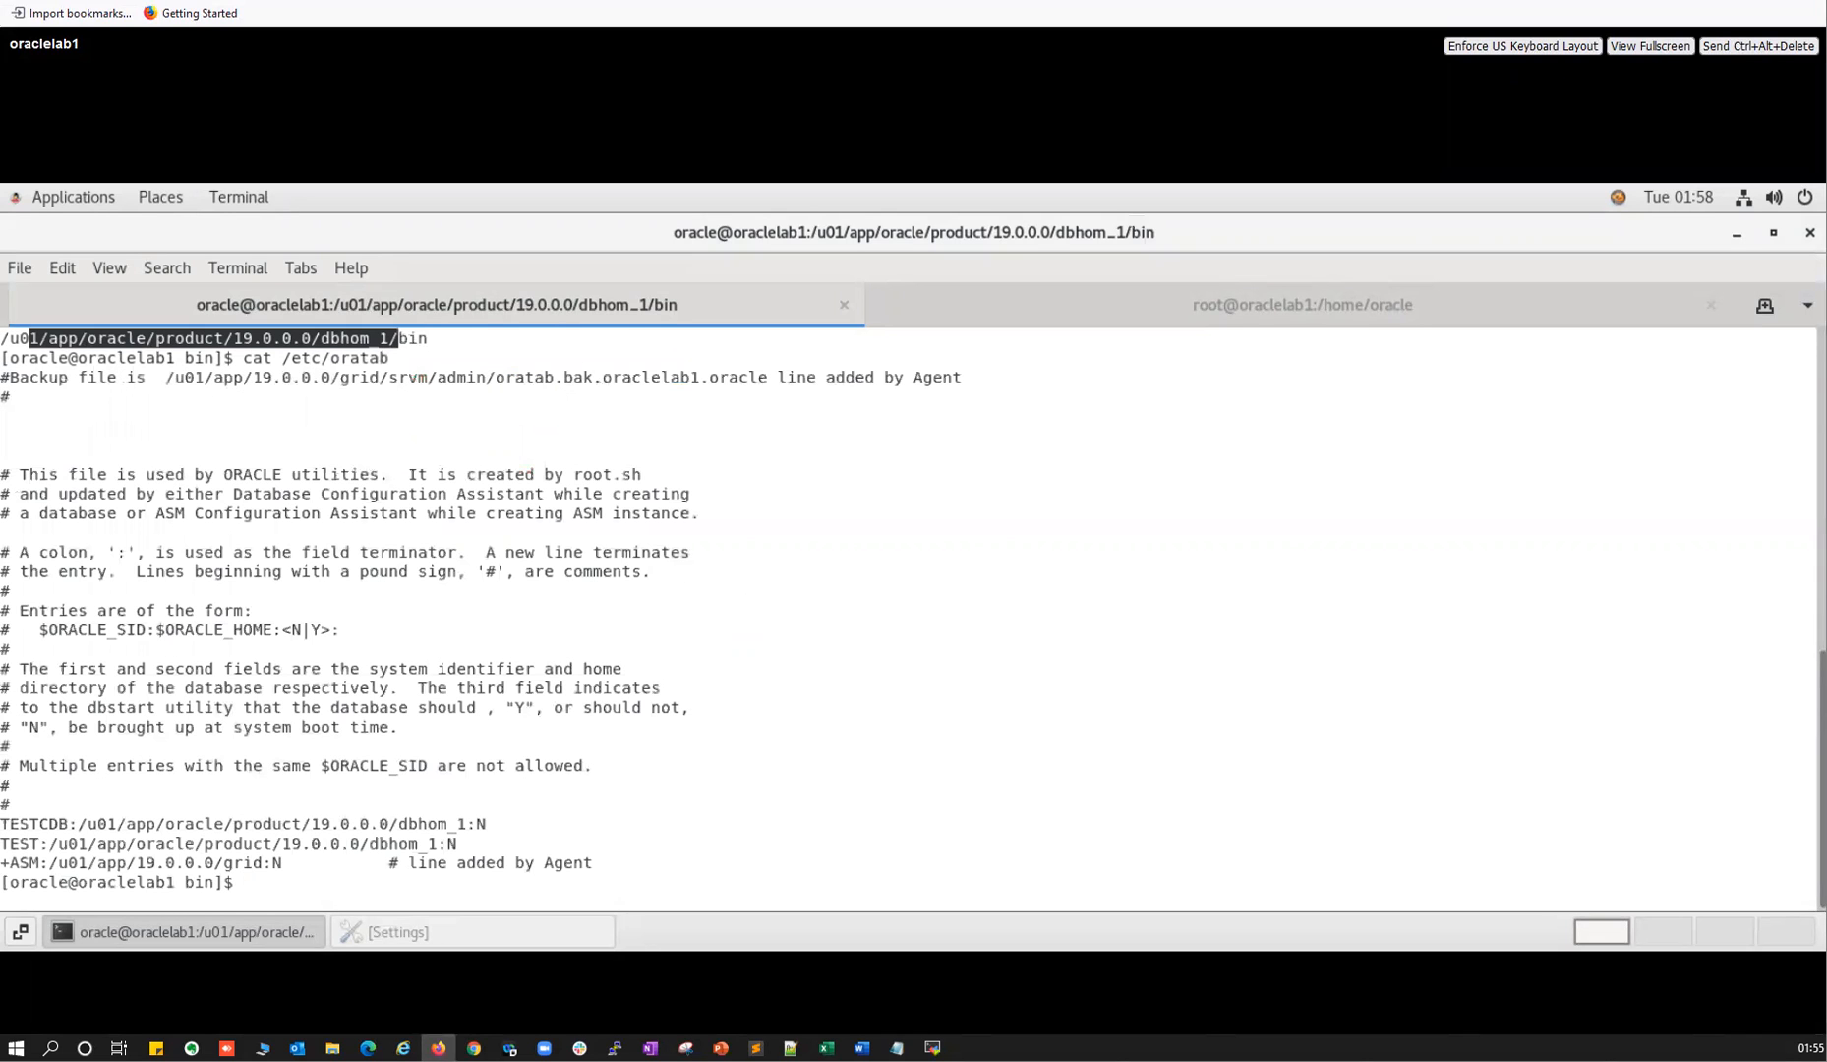
drag(61, 863, 262, 863)
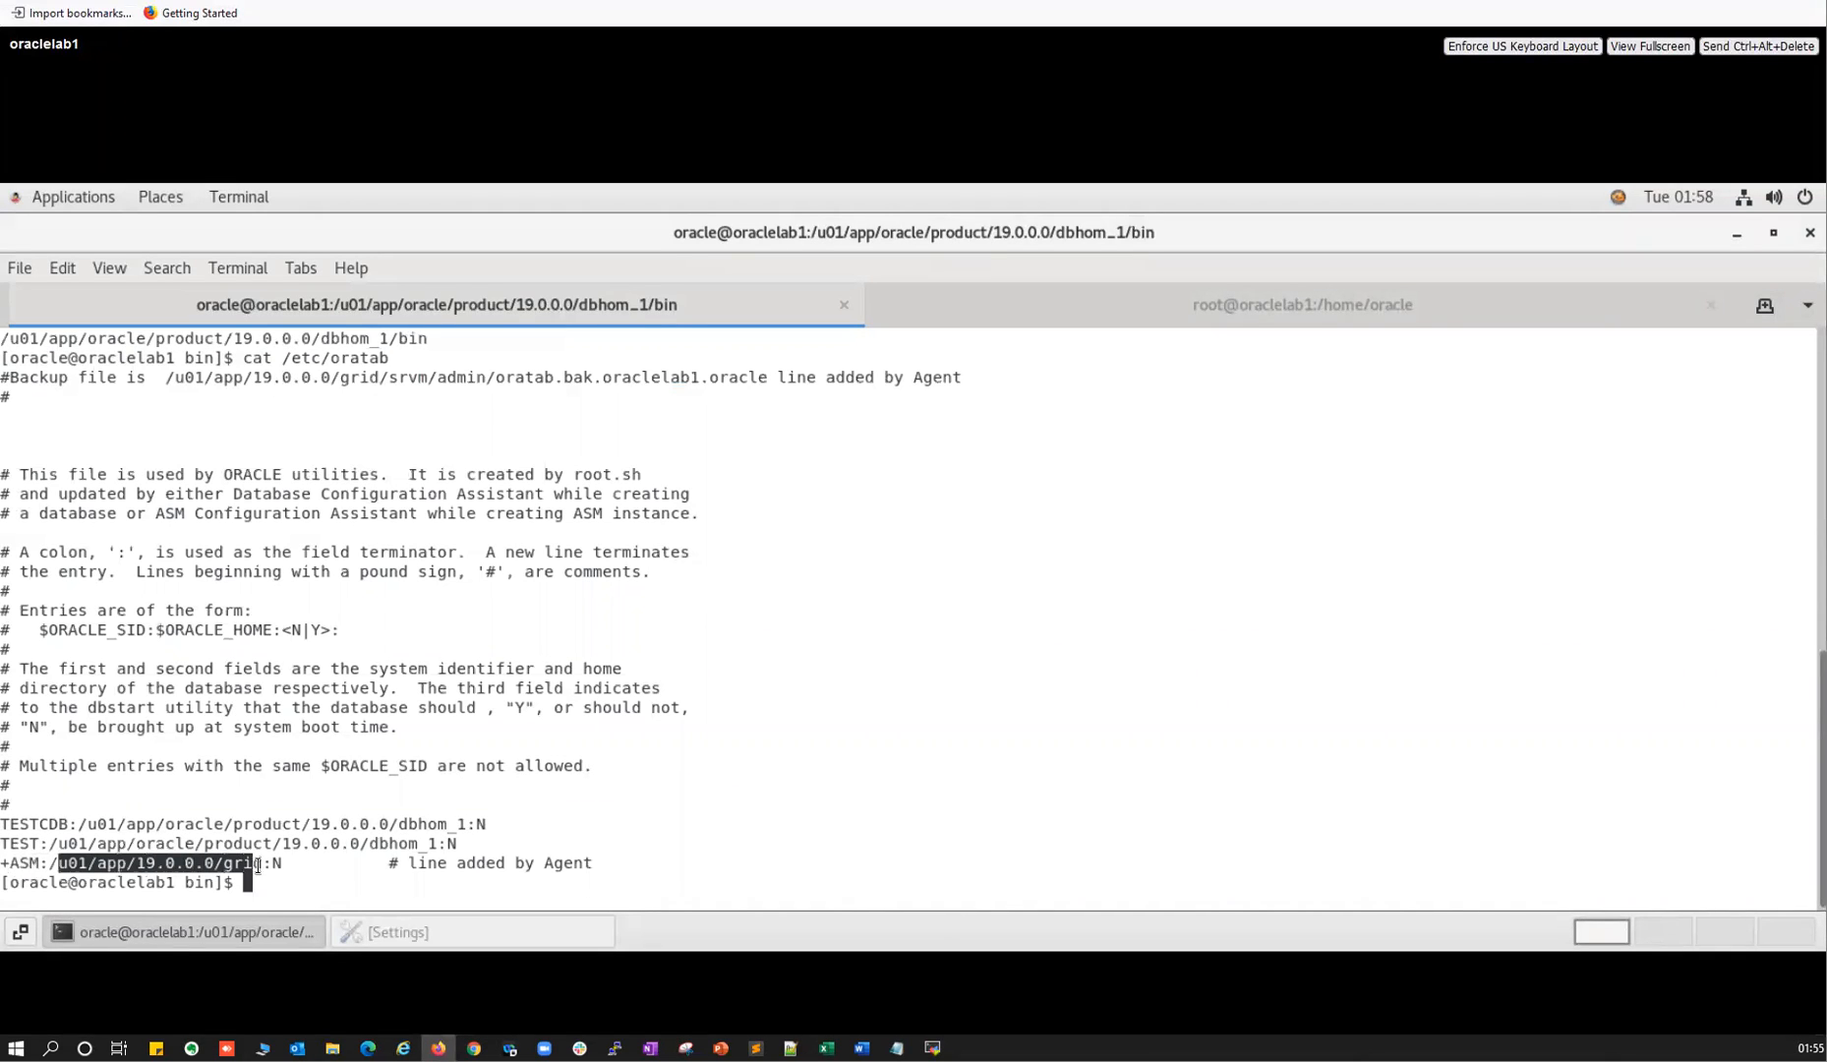
drag(52, 862, 262, 863)
drag(59, 843, 428, 843)
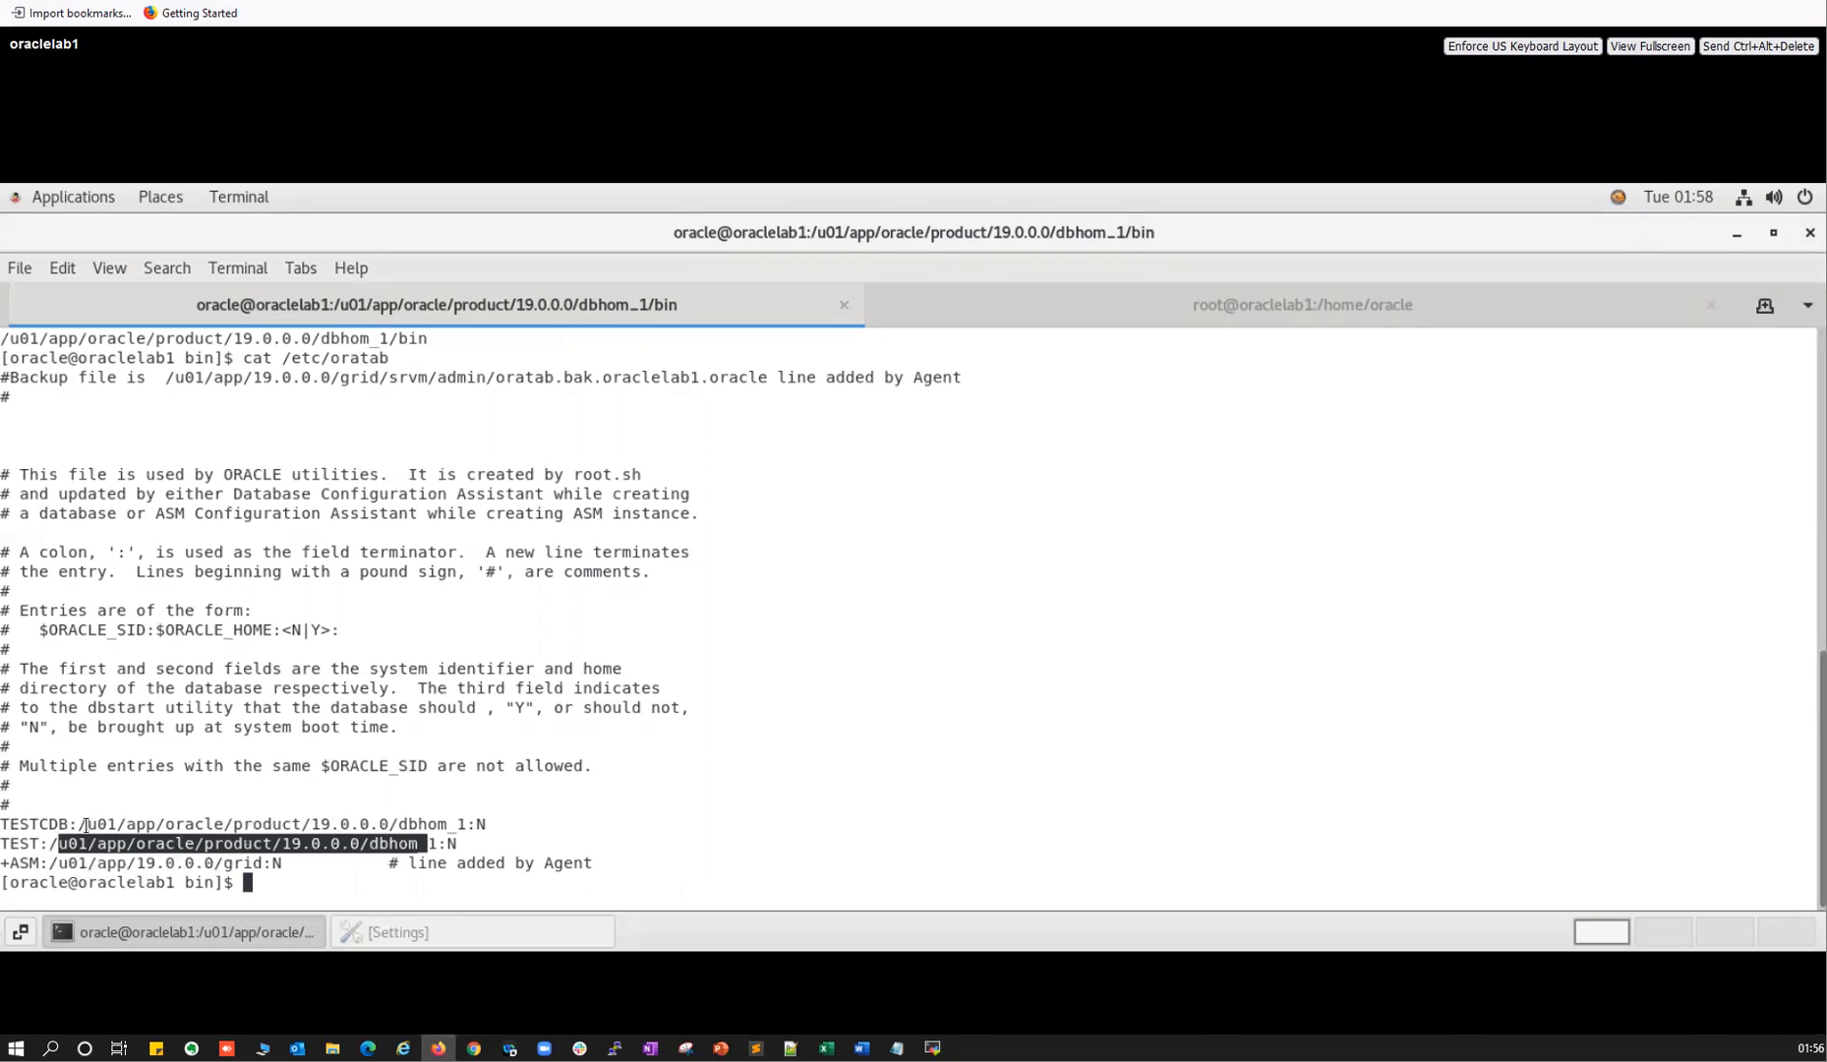
click(455, 823)
drag(87, 824, 458, 821)
Rerun pwd, list the dbca executable with ll dbca, and launch it with ./dbca.
text(pwd)
key(Return)
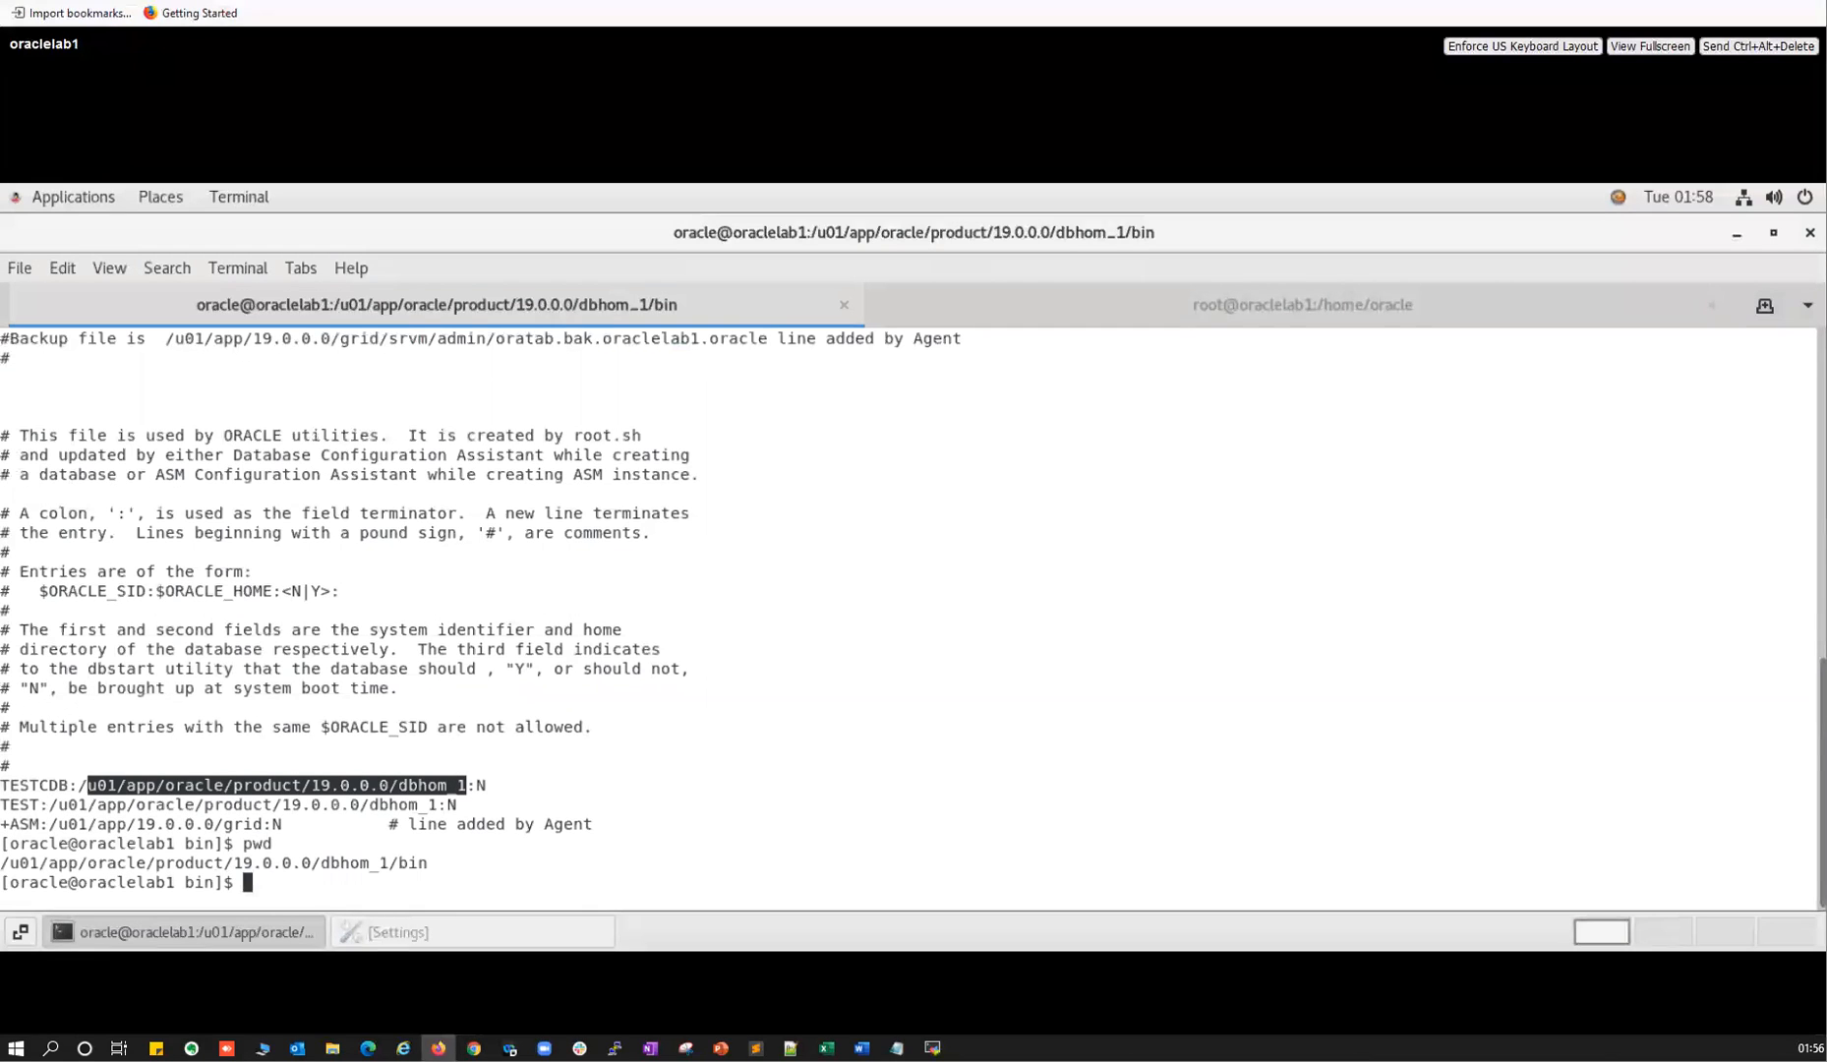
drag(30, 863, 389, 862)
text(ll )
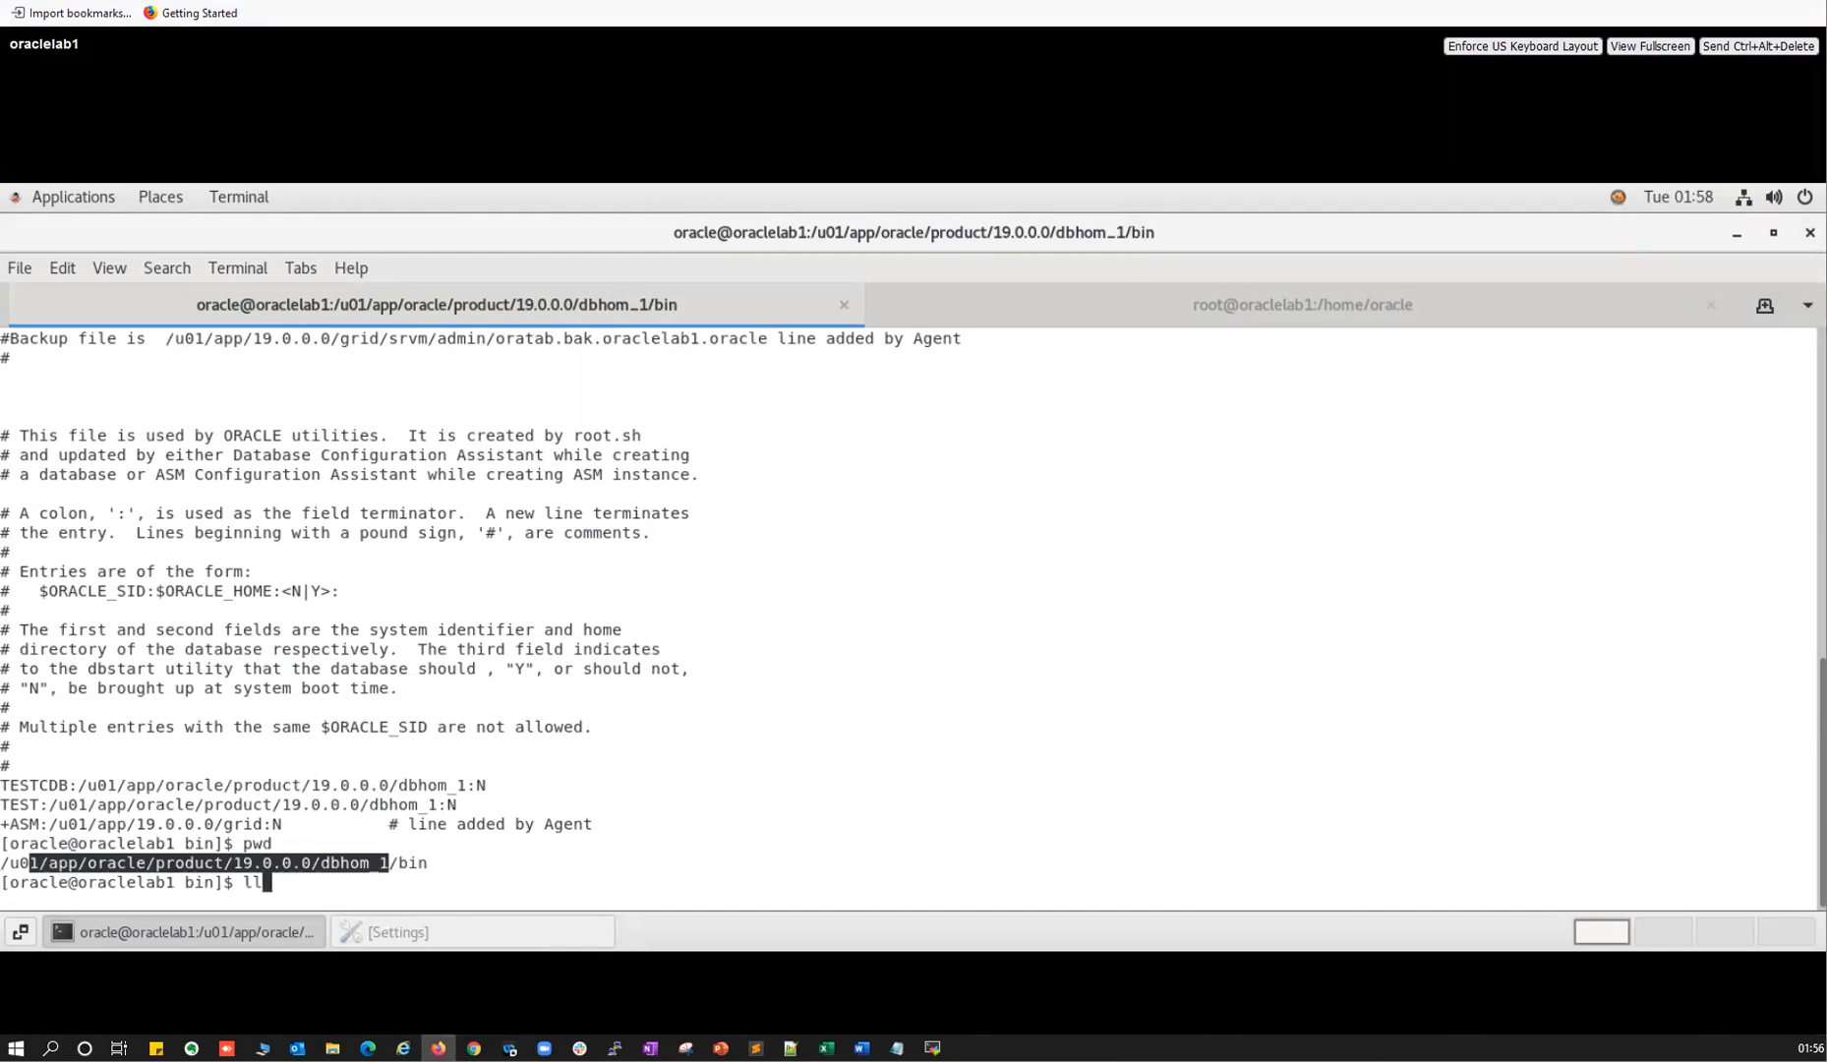
text(dbca)
key(Return)
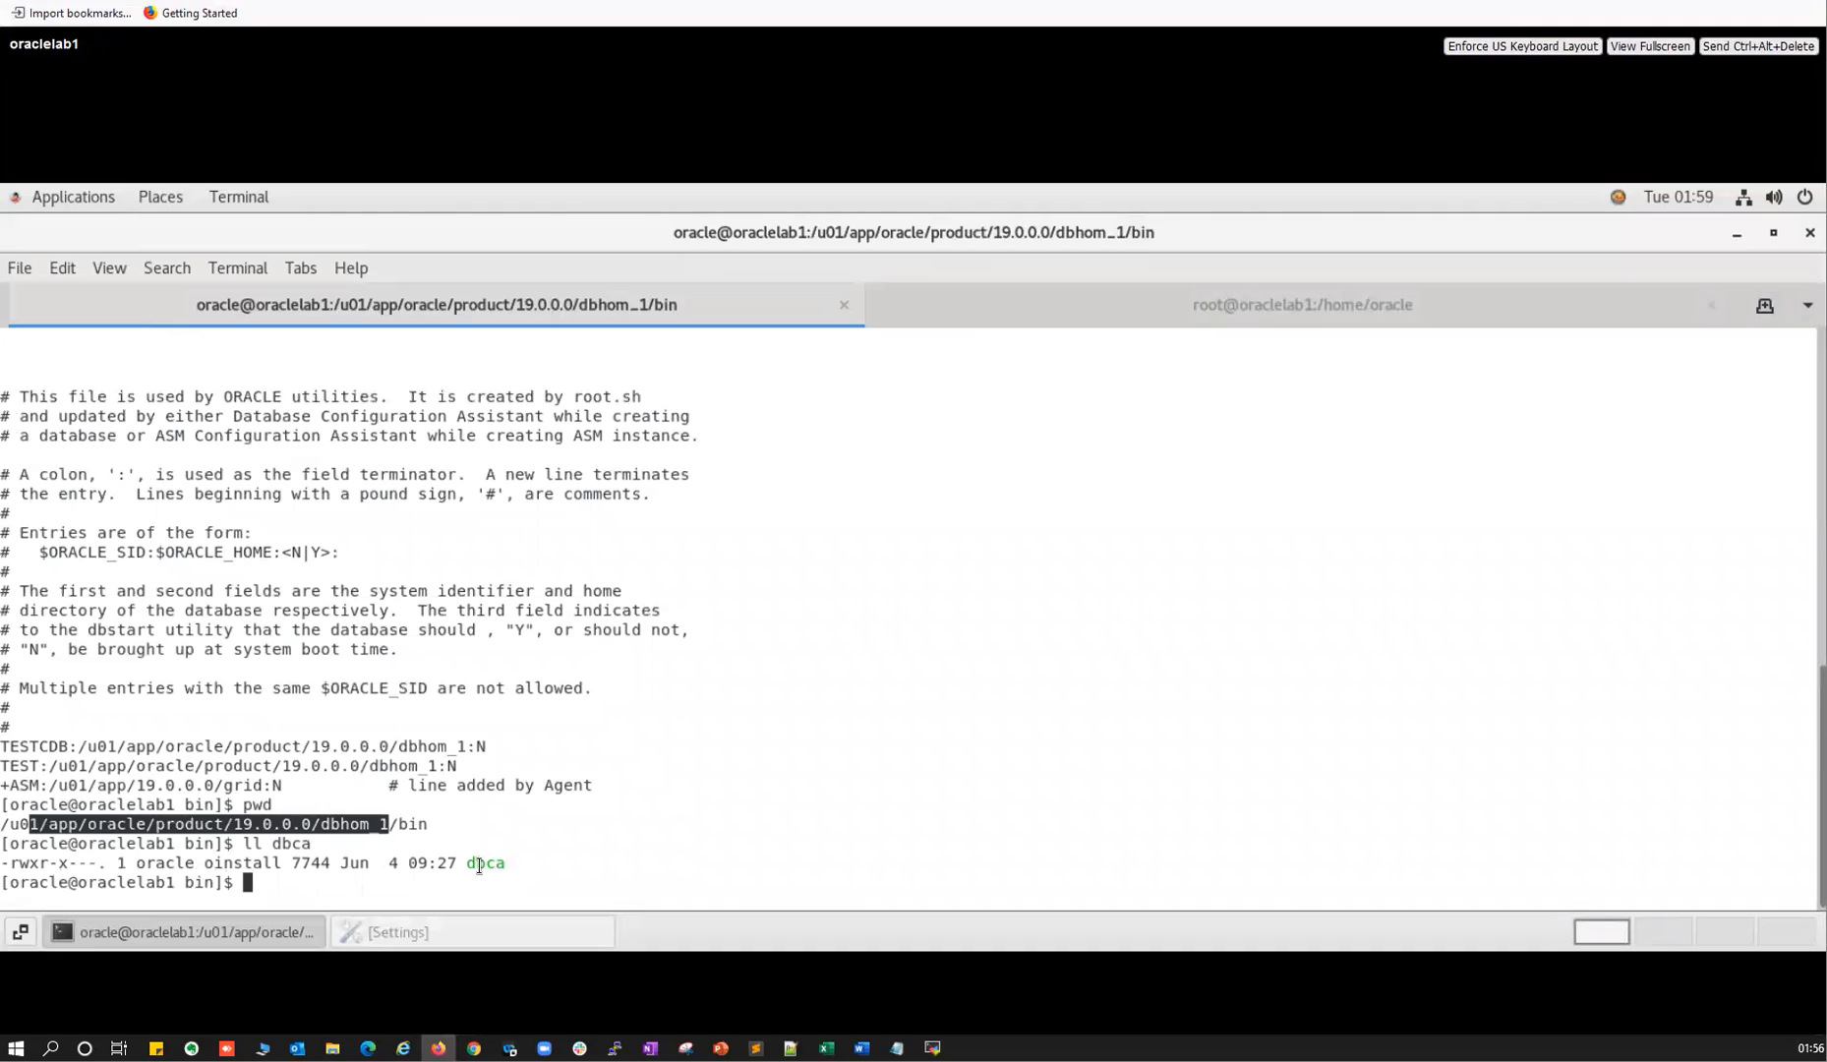
double_click(479, 864)
text(./dbca)
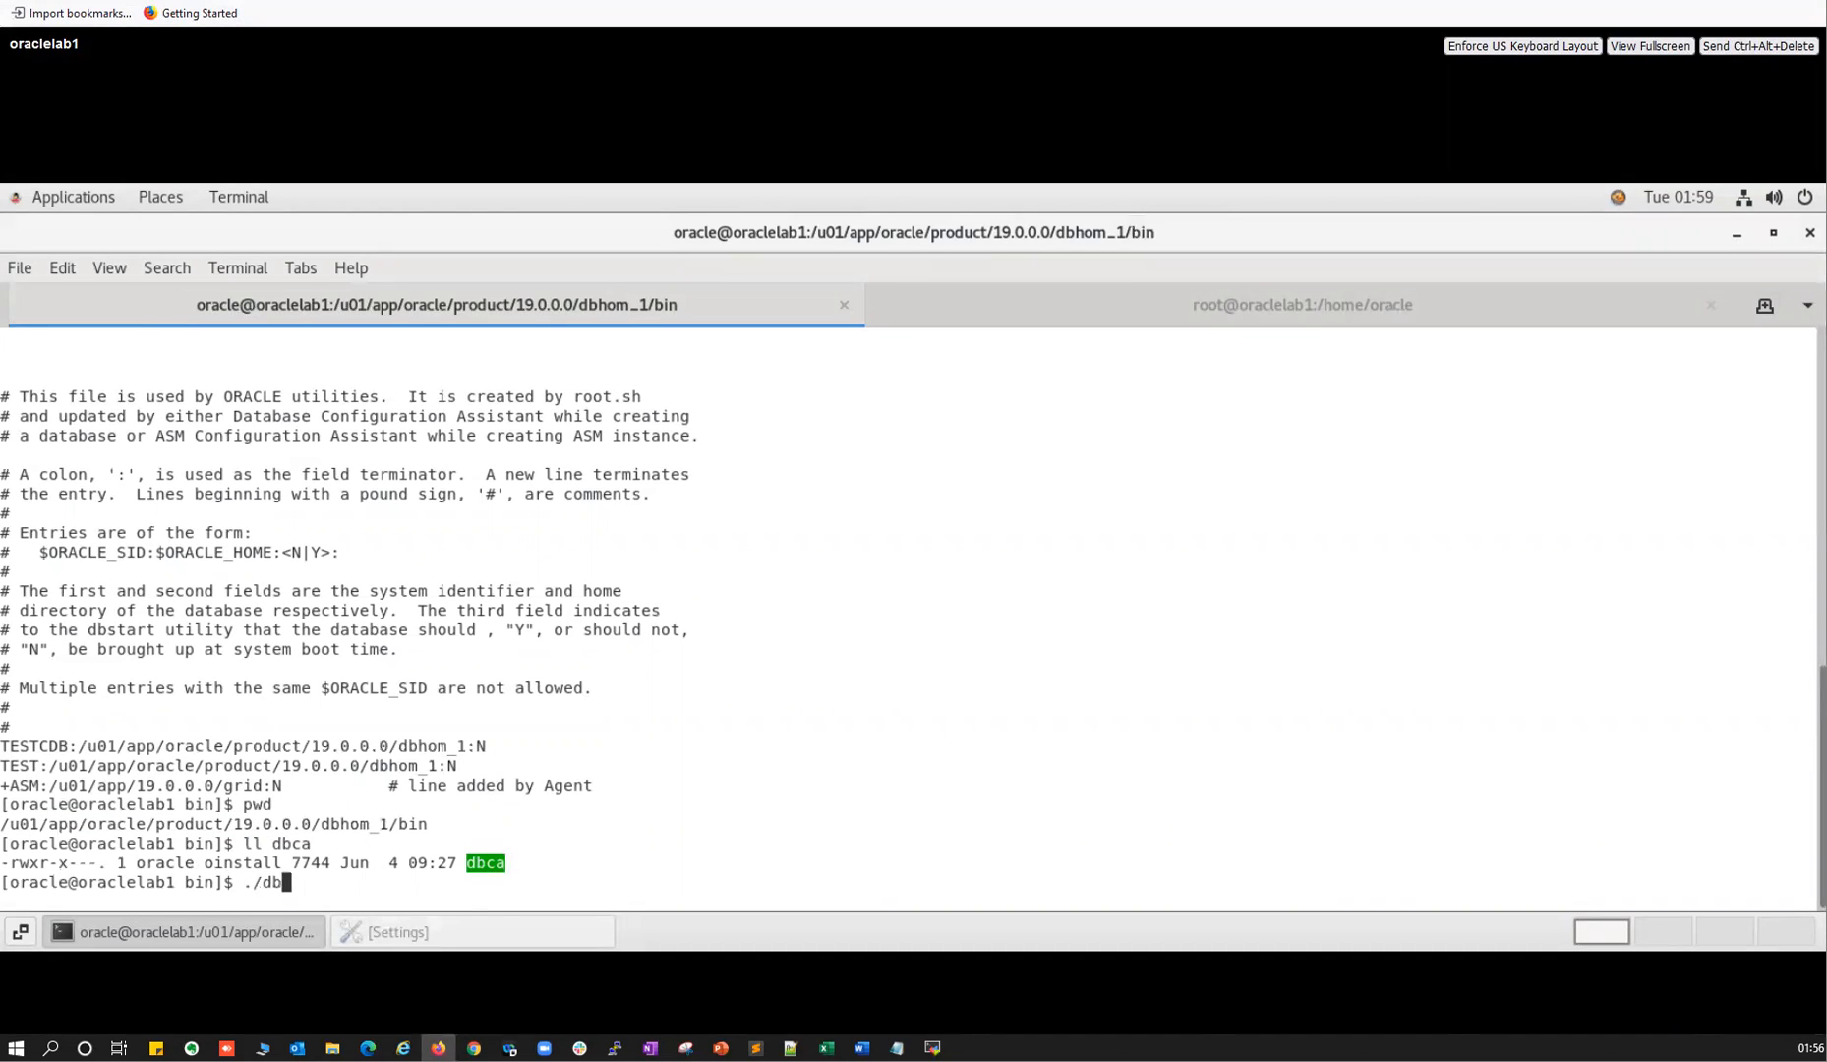
key(Return)
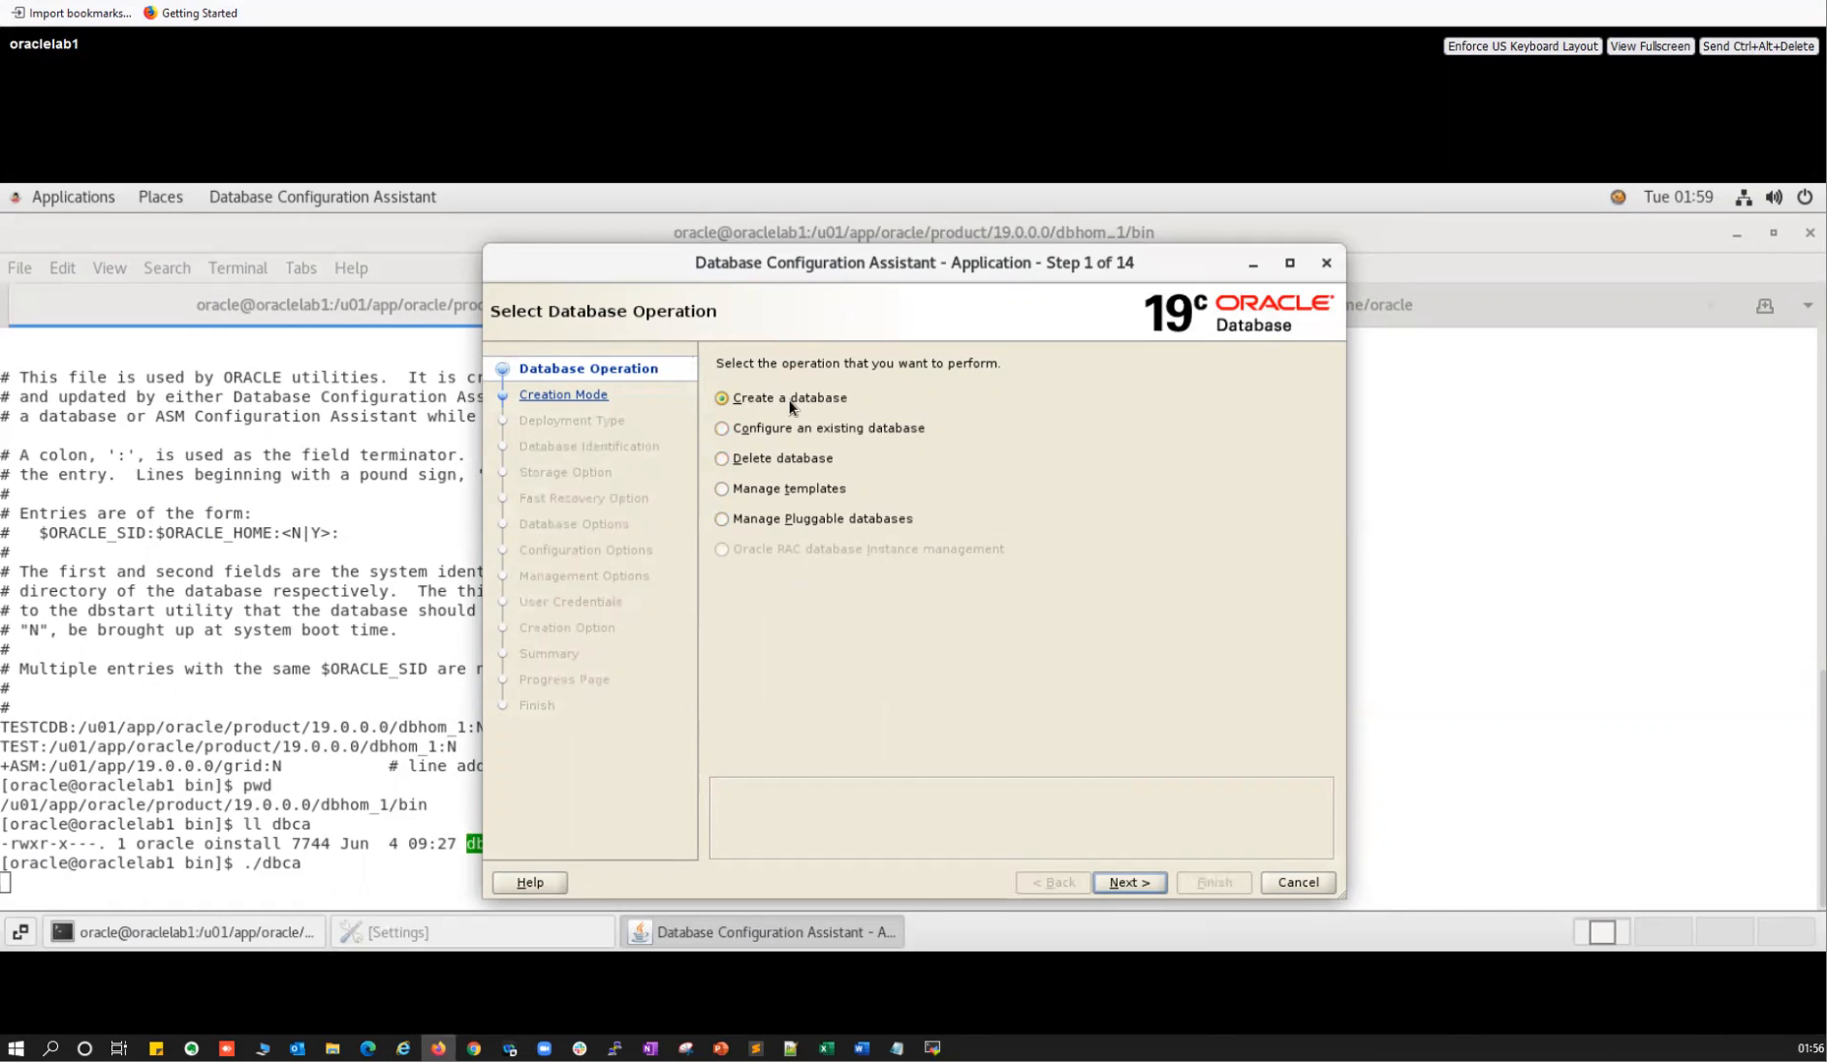
On the creation mode step, replace the global database name with MALLIK.
click(1112, 884)
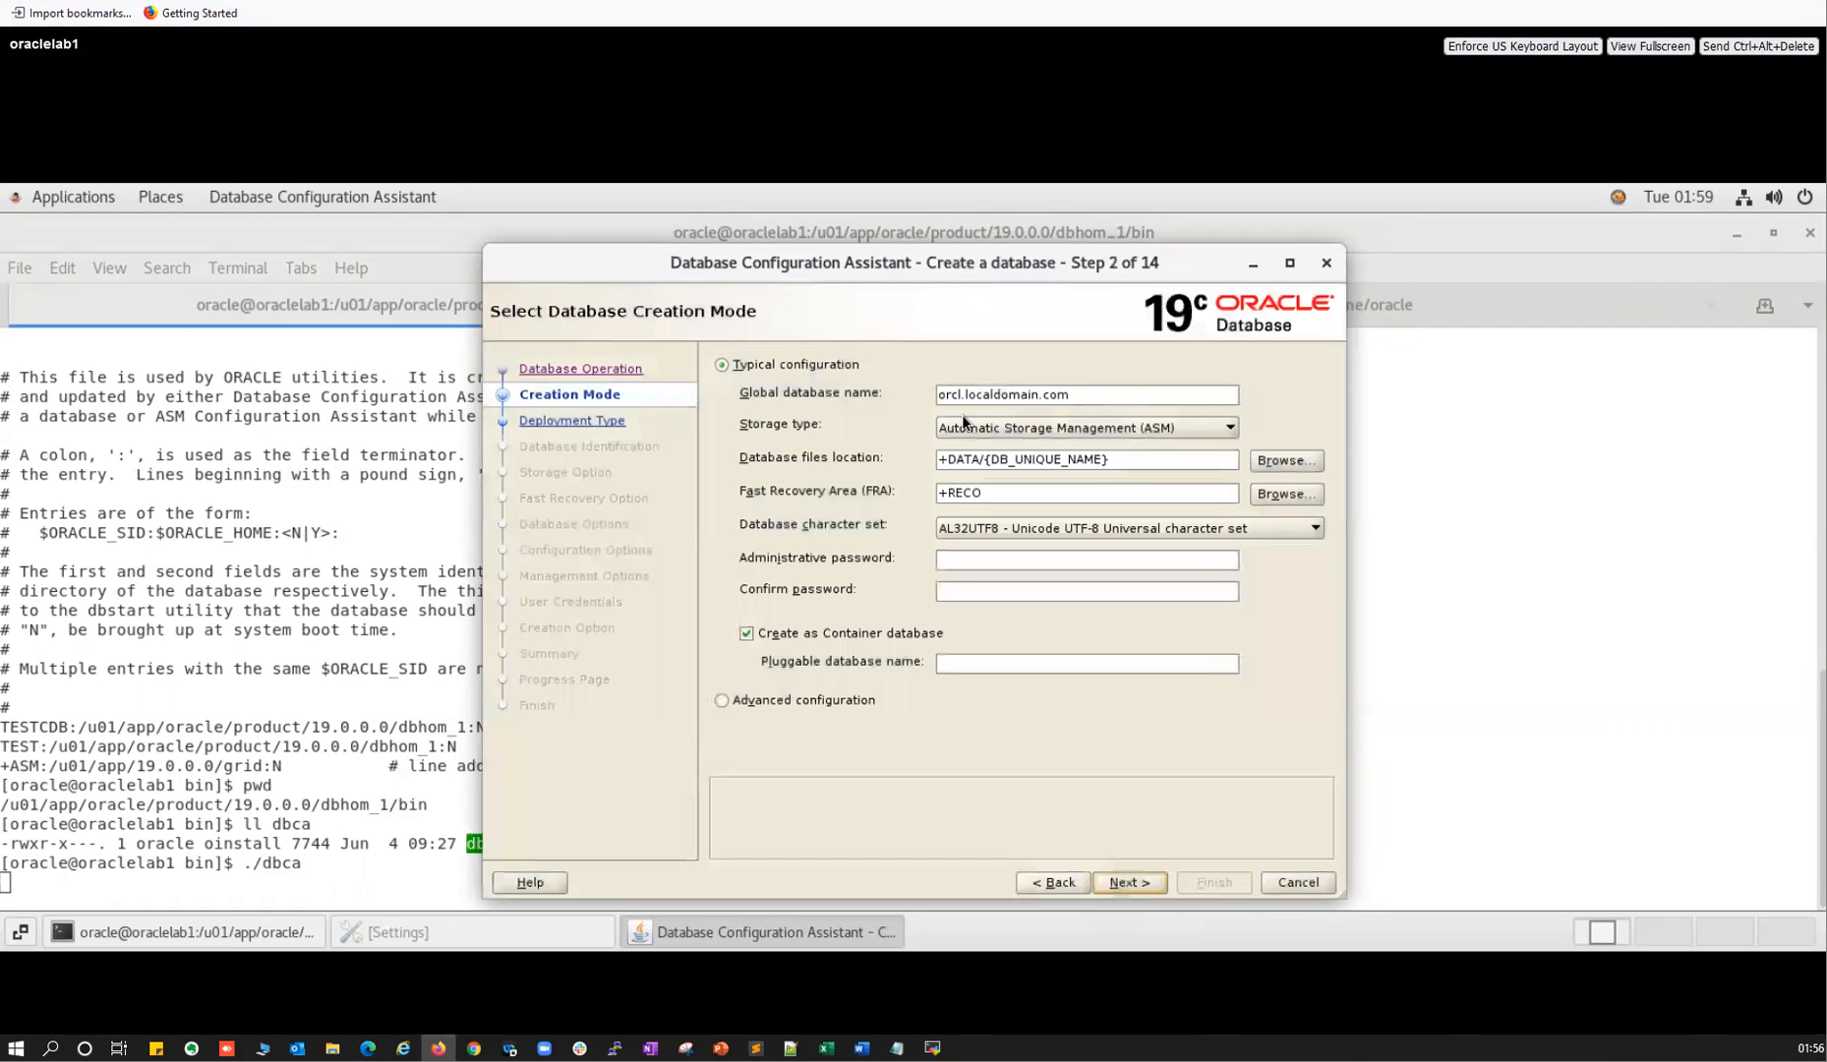
triple_click(974, 396)
key(BackSpace)
text(MALLIK)
Keep ASM storage and browse the DATA and RECO disk groups for file locations.
click(982, 428)
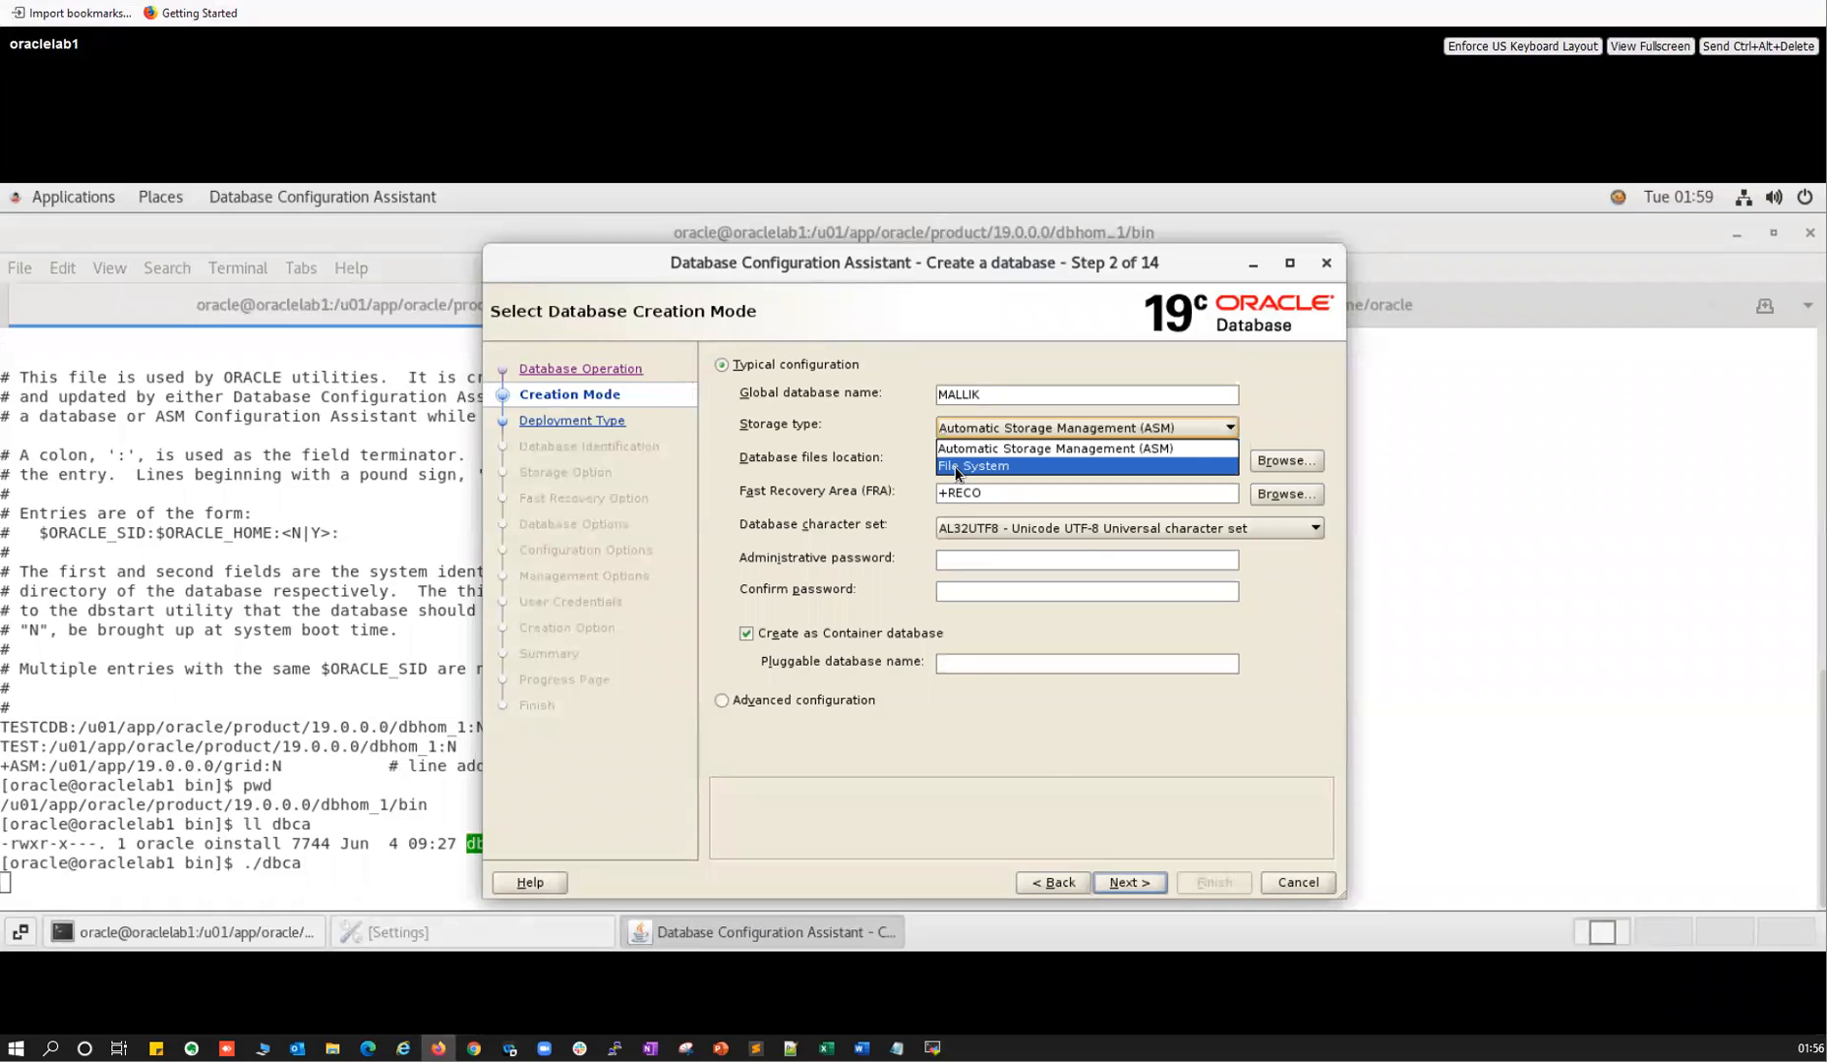
click(1019, 450)
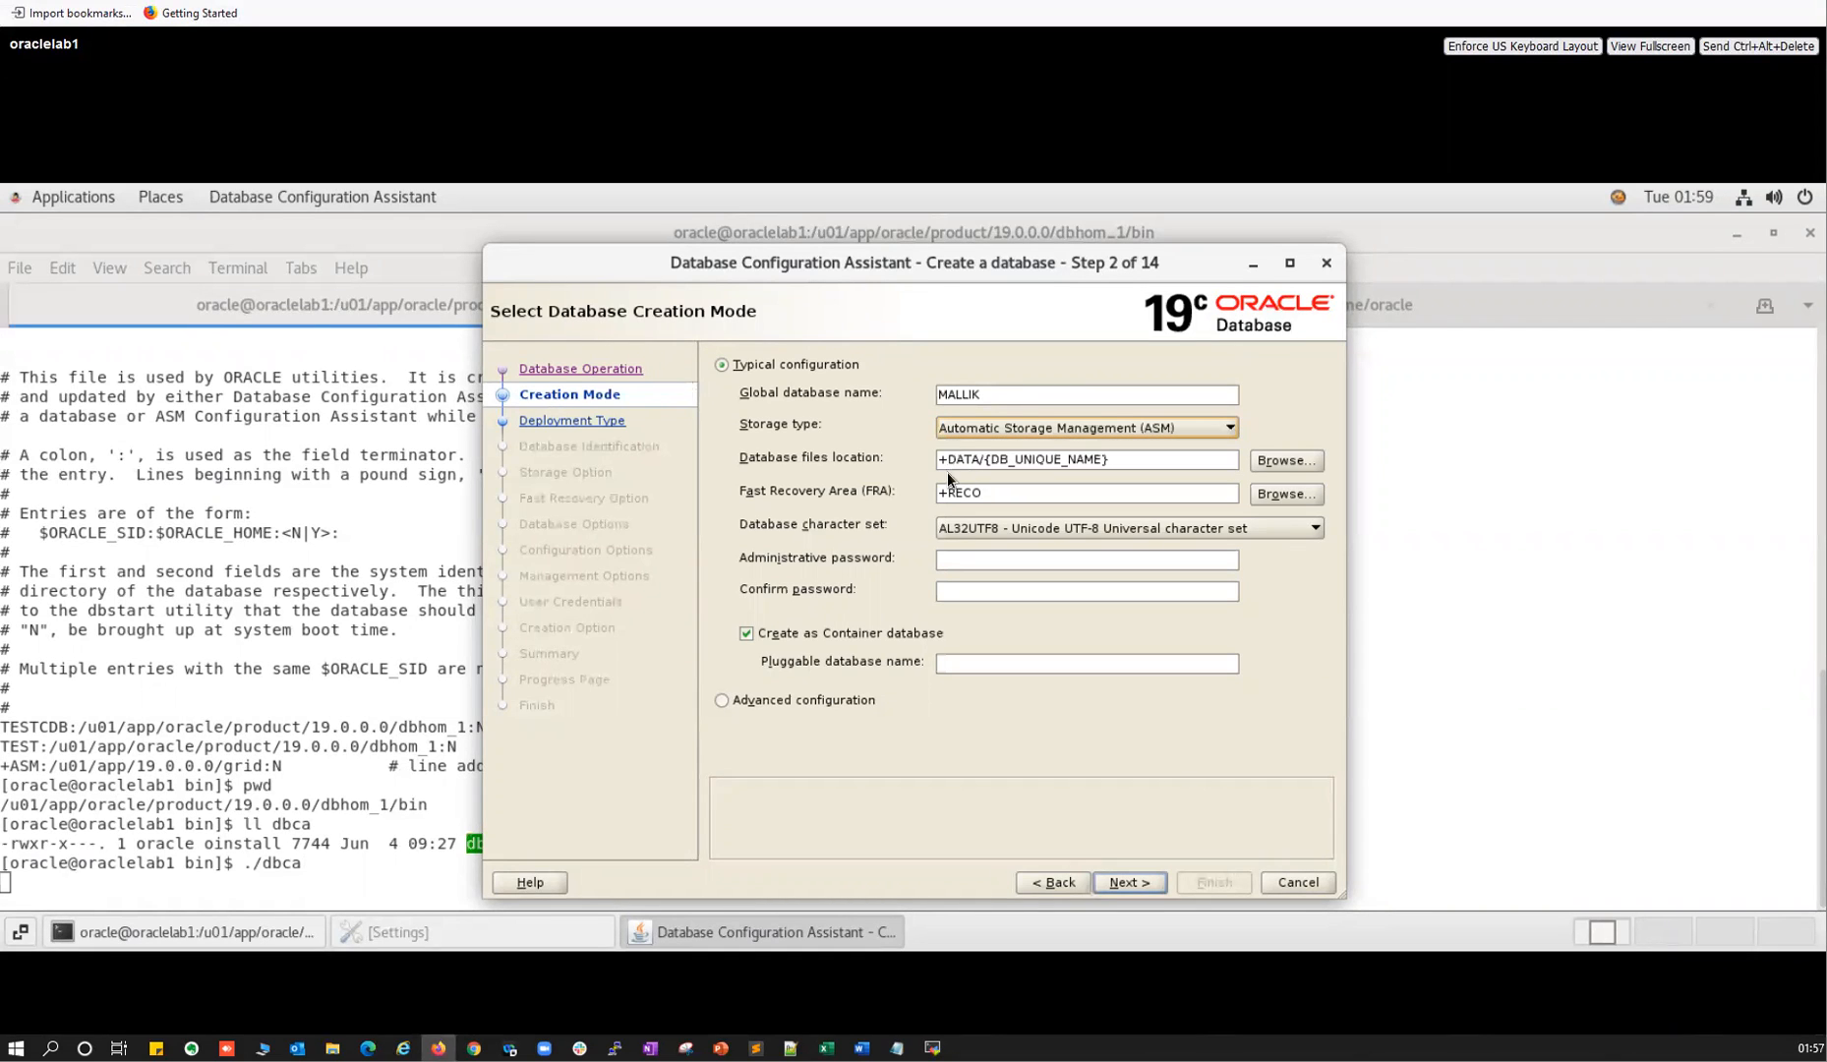
double_click(972, 460)
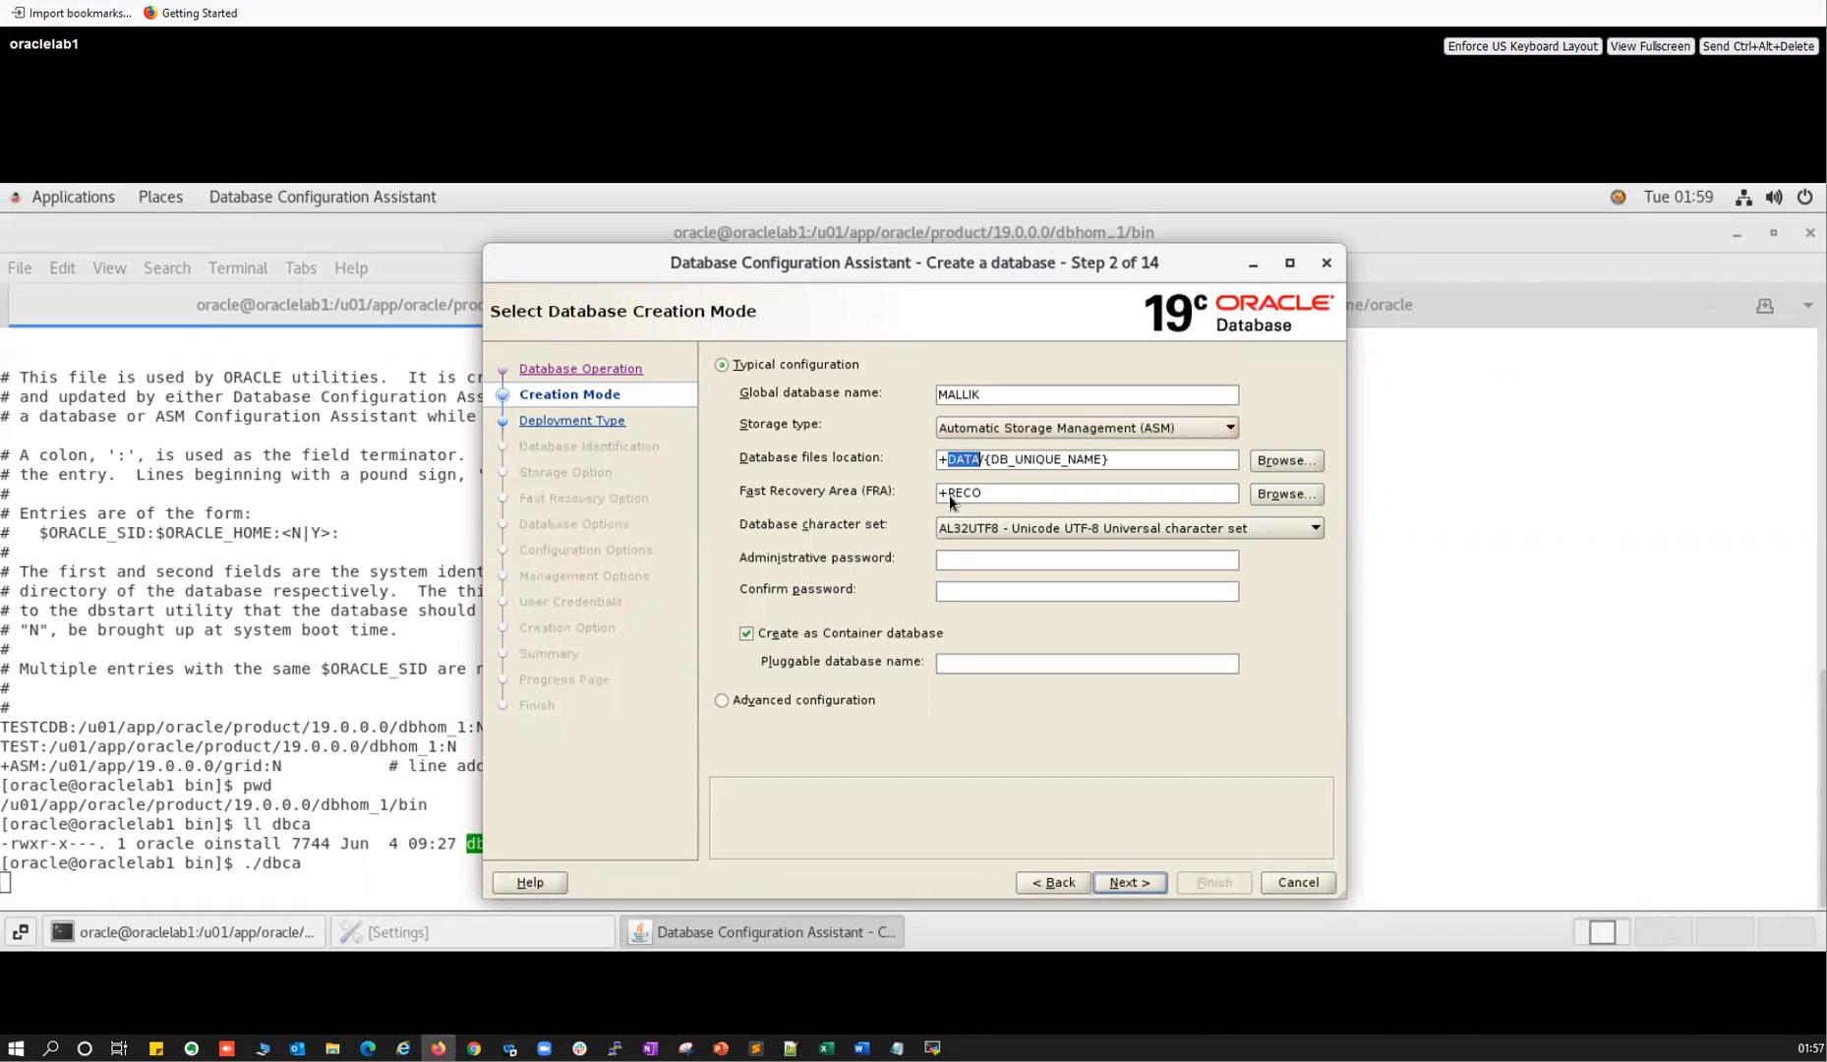
double_click(984, 495)
click(1267, 493)
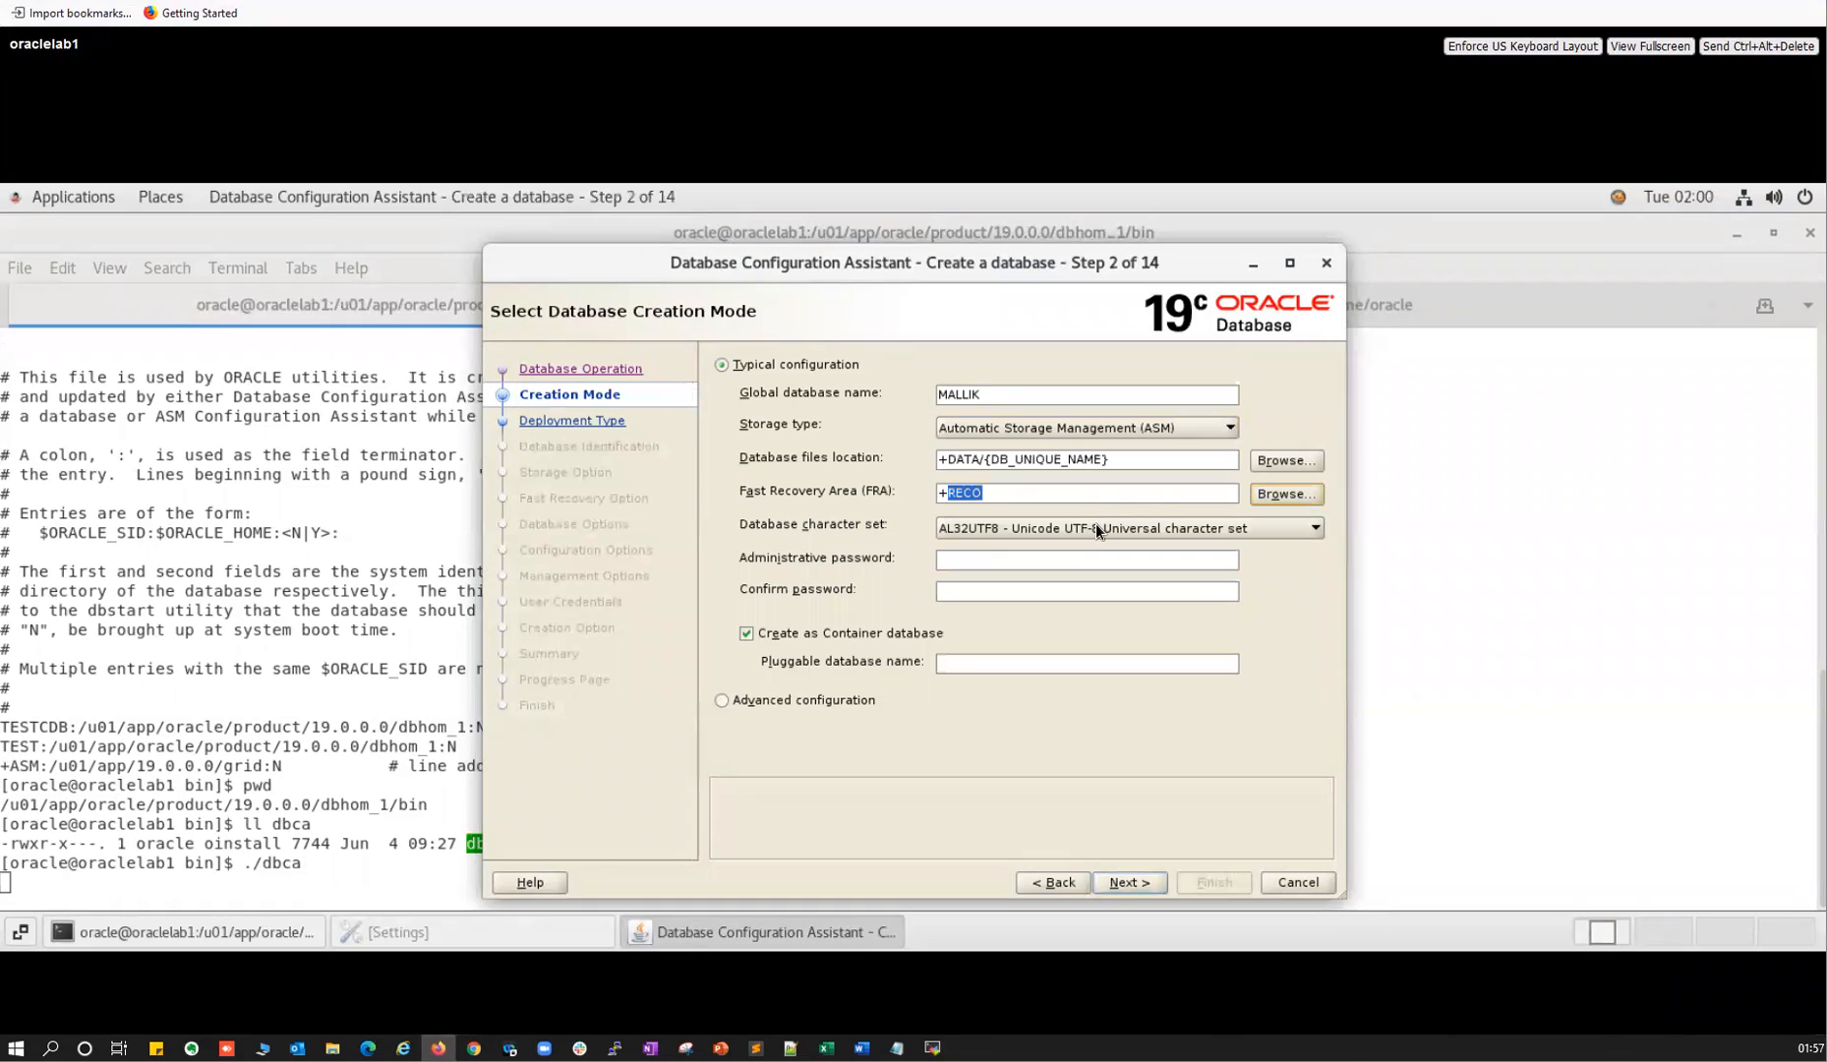
click(986, 491)
click(951, 461)
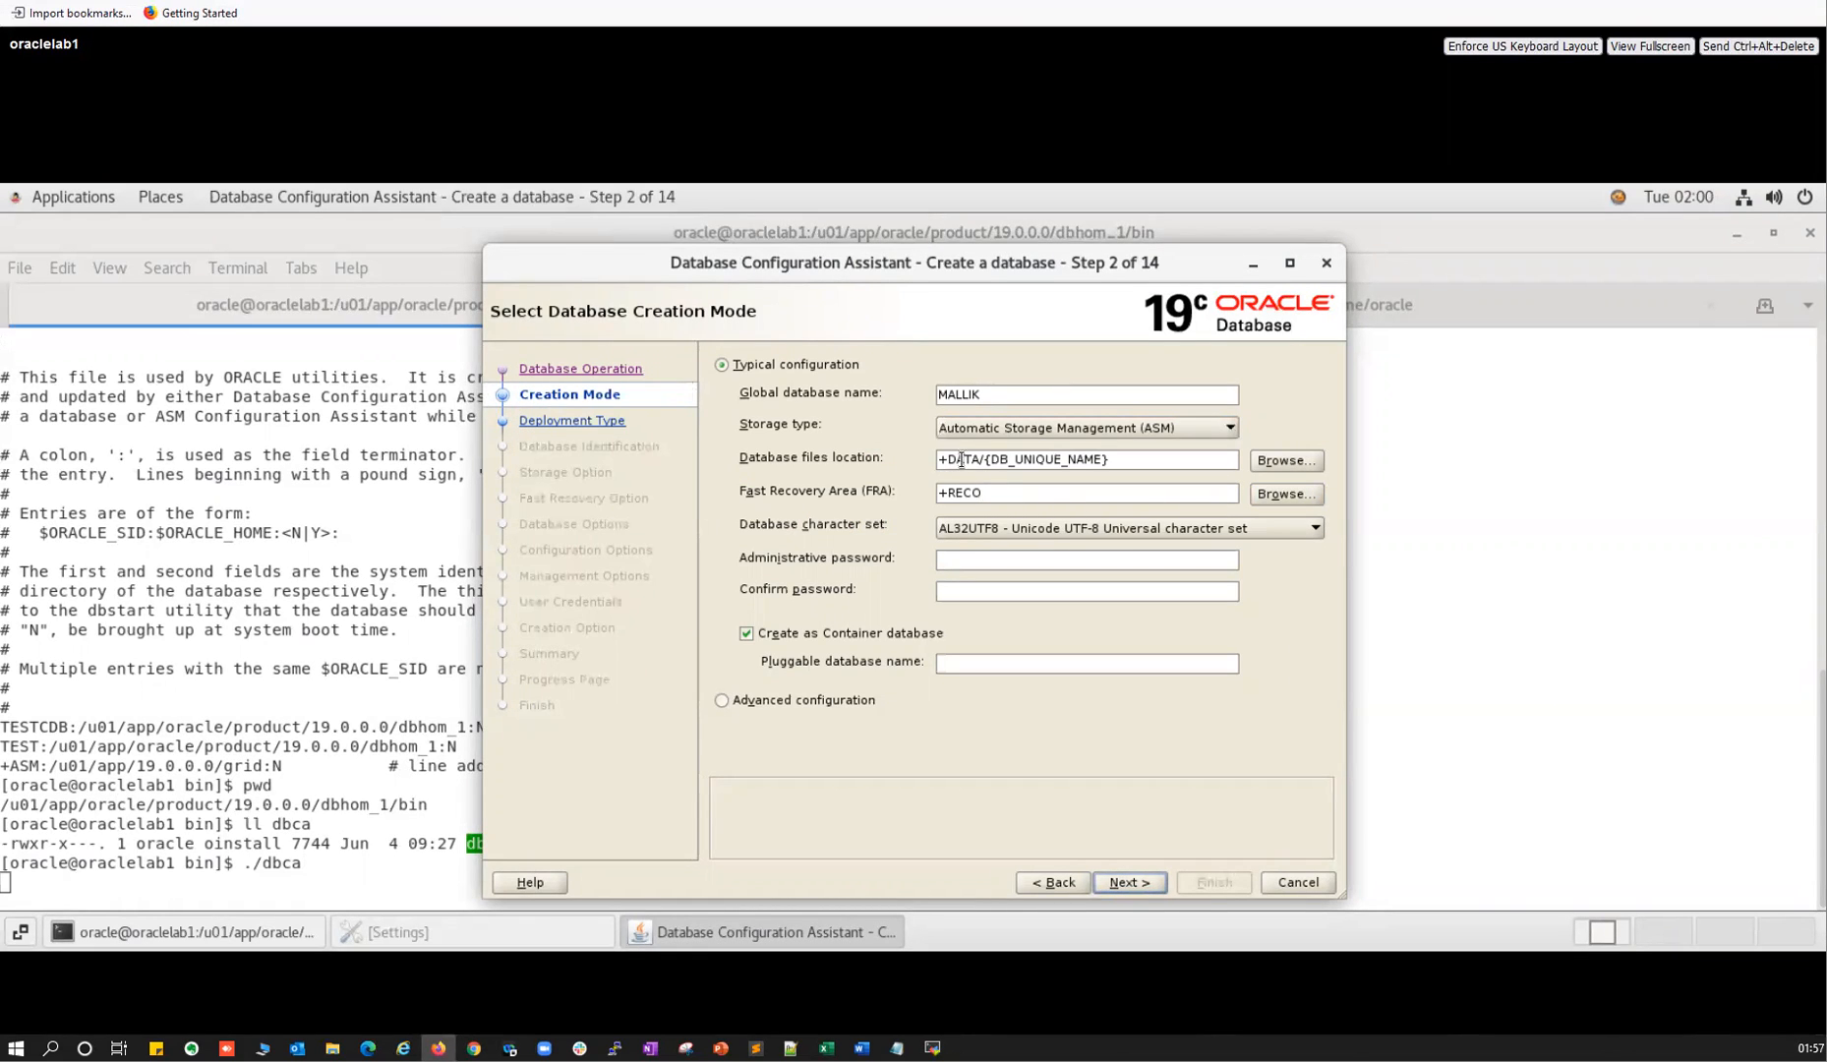
drag(969, 492, 969, 463)
click(1270, 461)
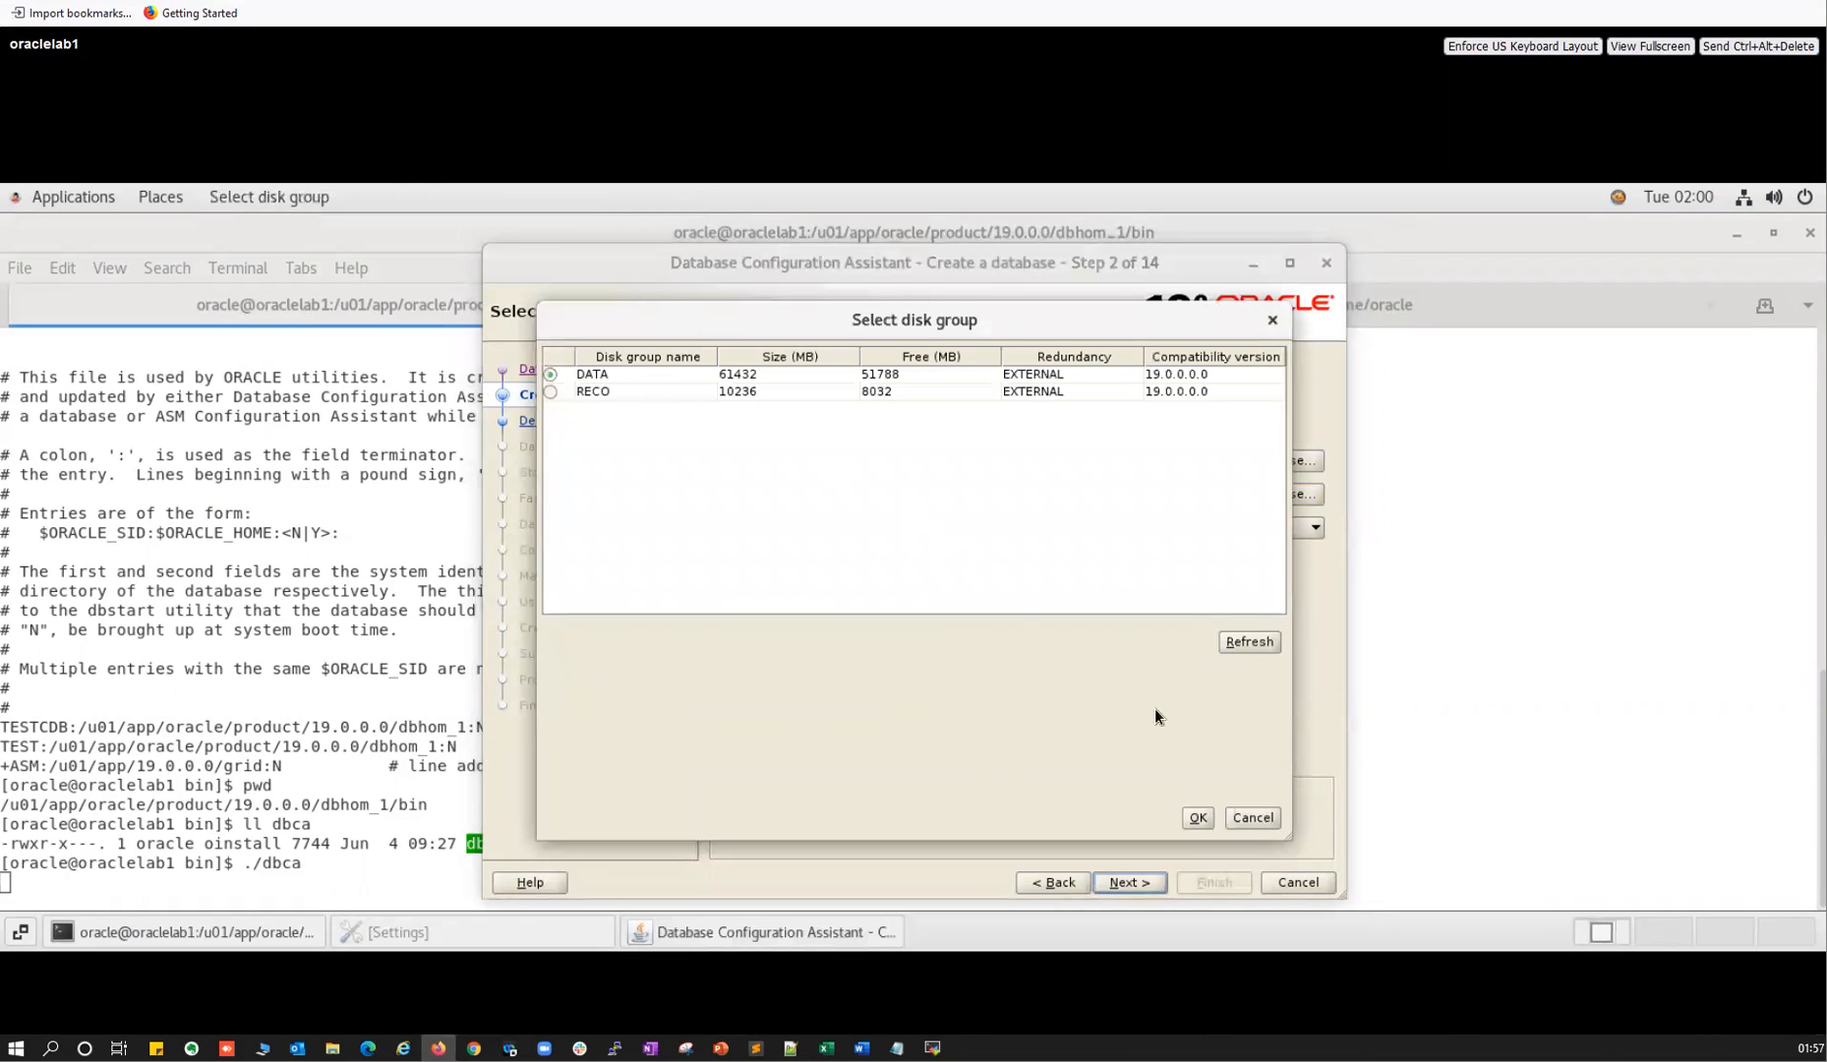
click(1250, 817)
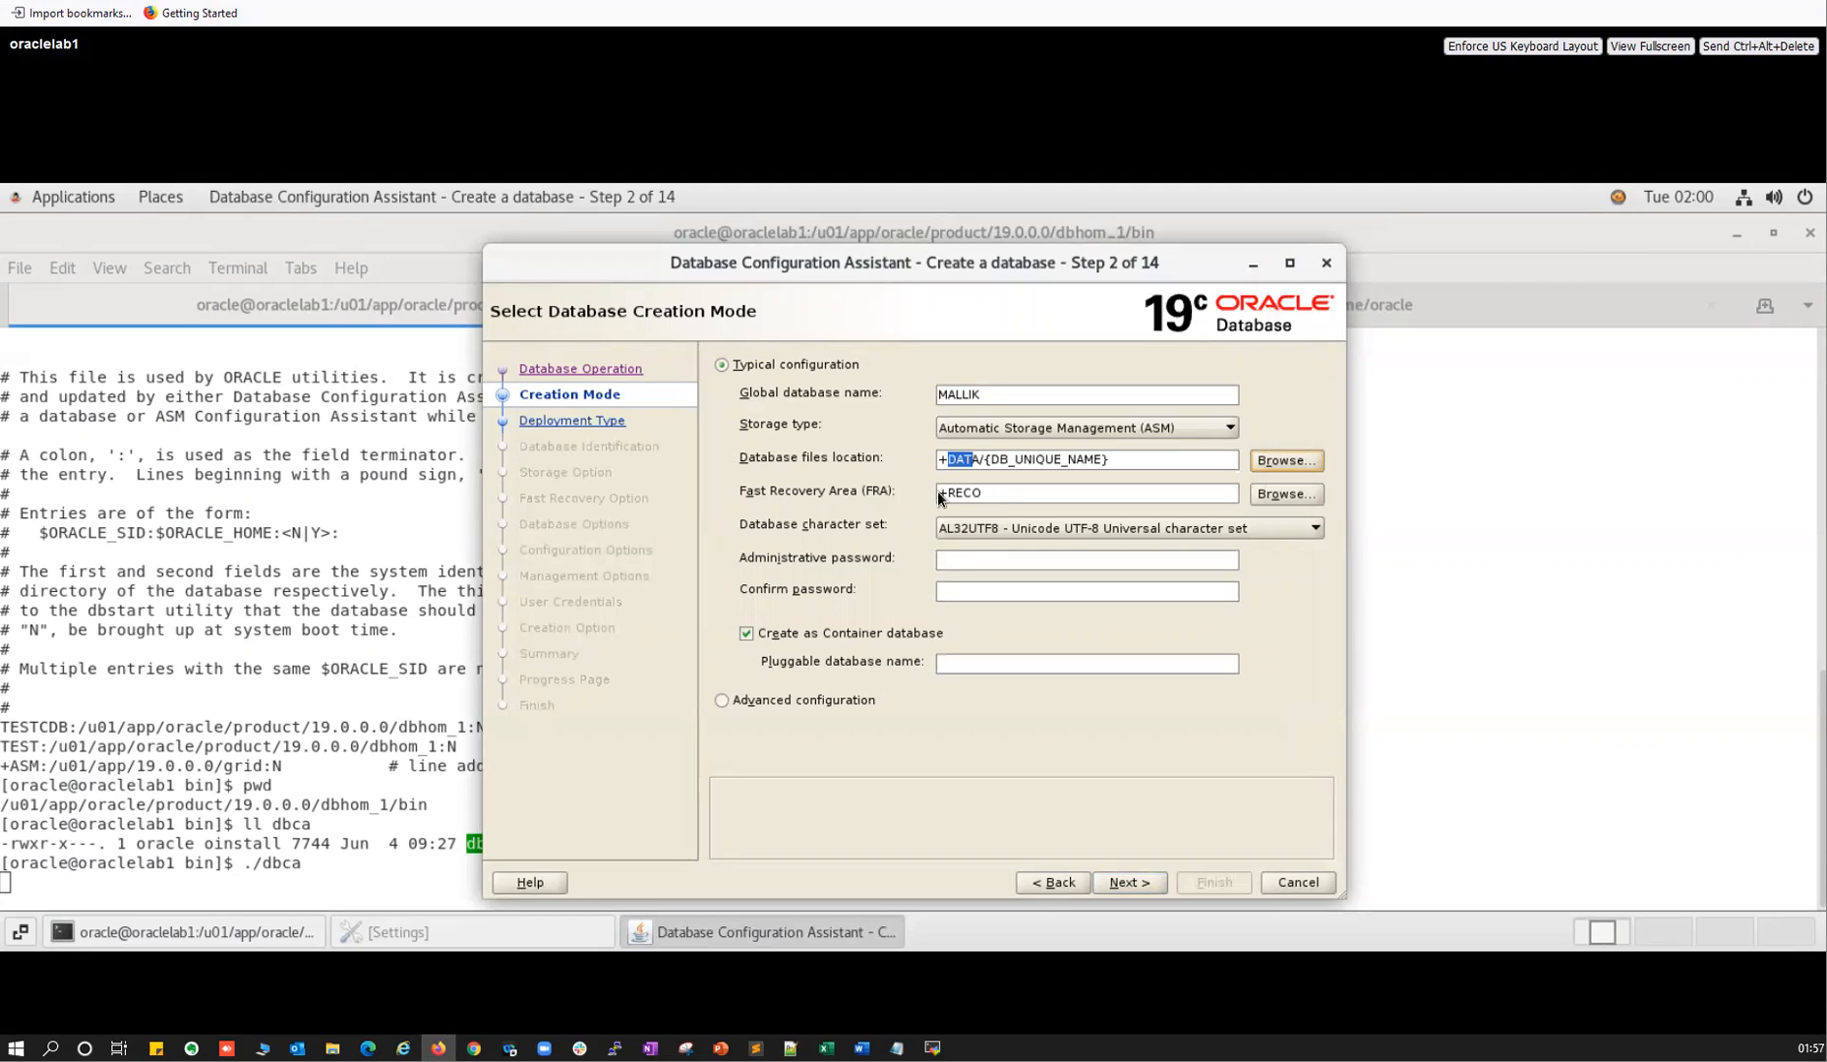
click(1011, 491)
click(1114, 461)
click(1284, 503)
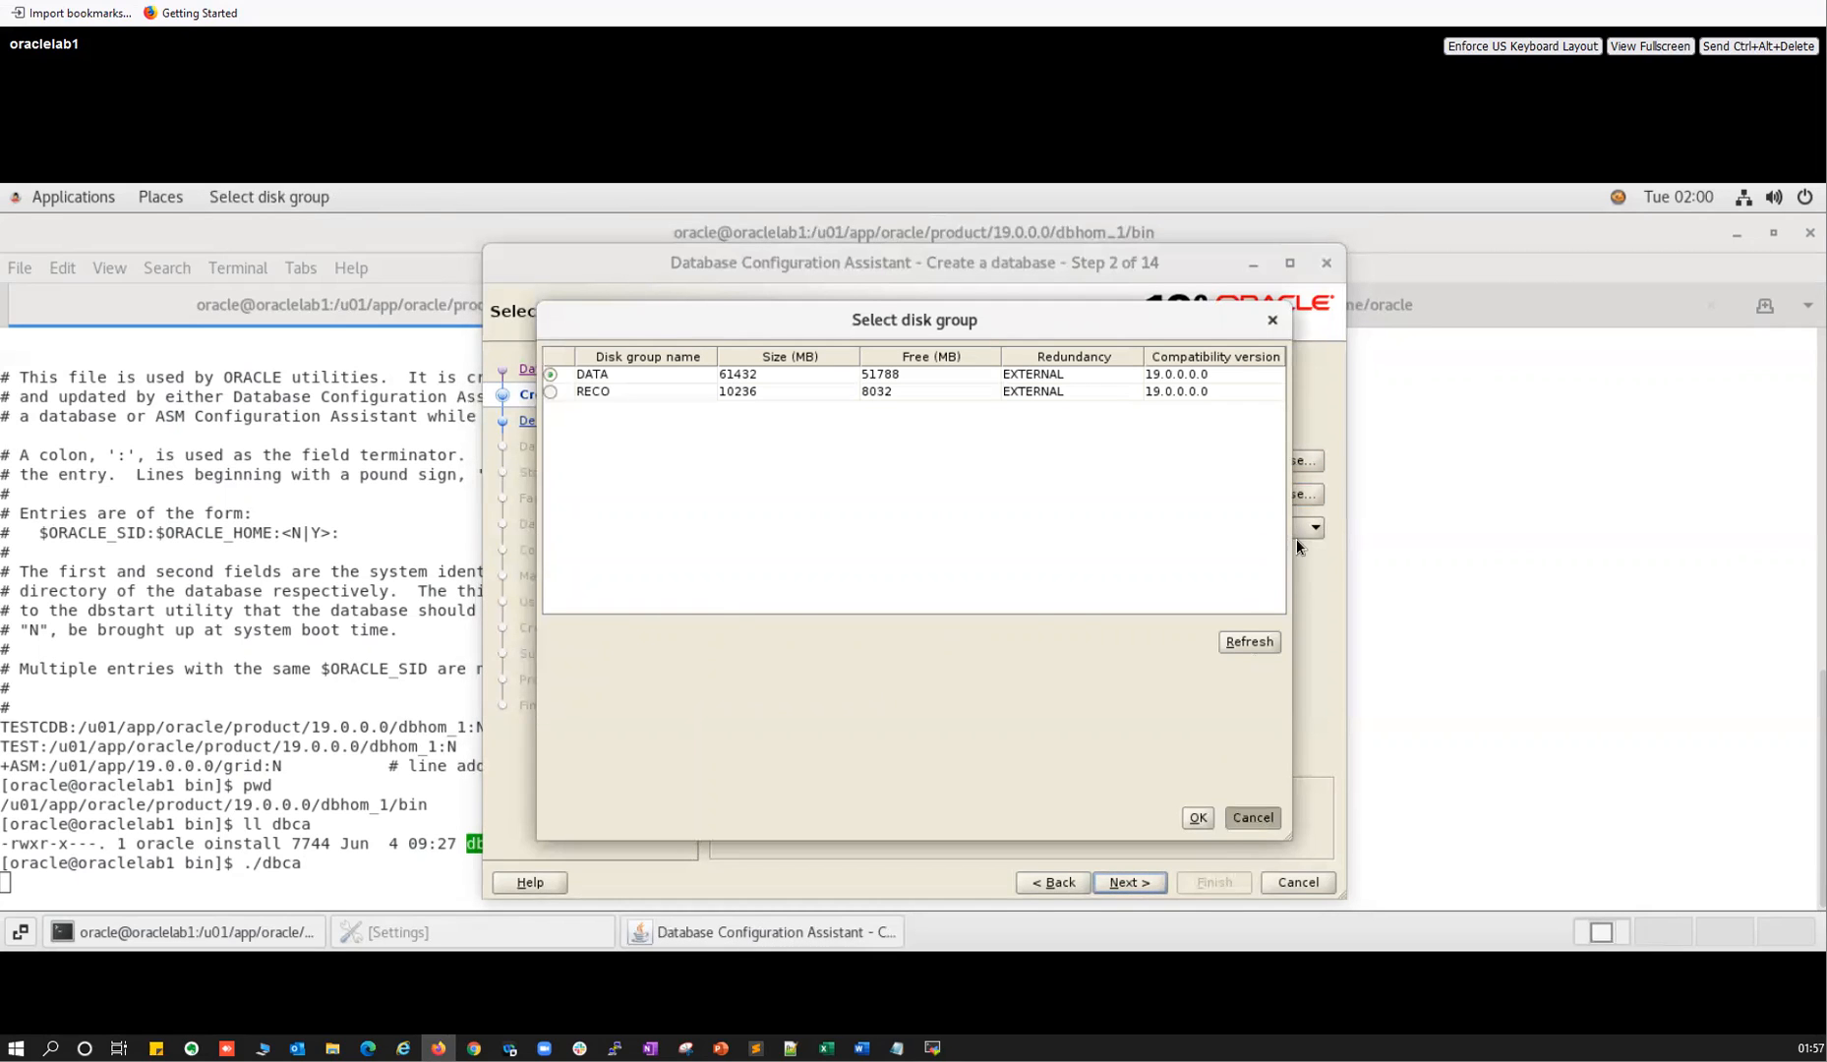
click(1263, 822)
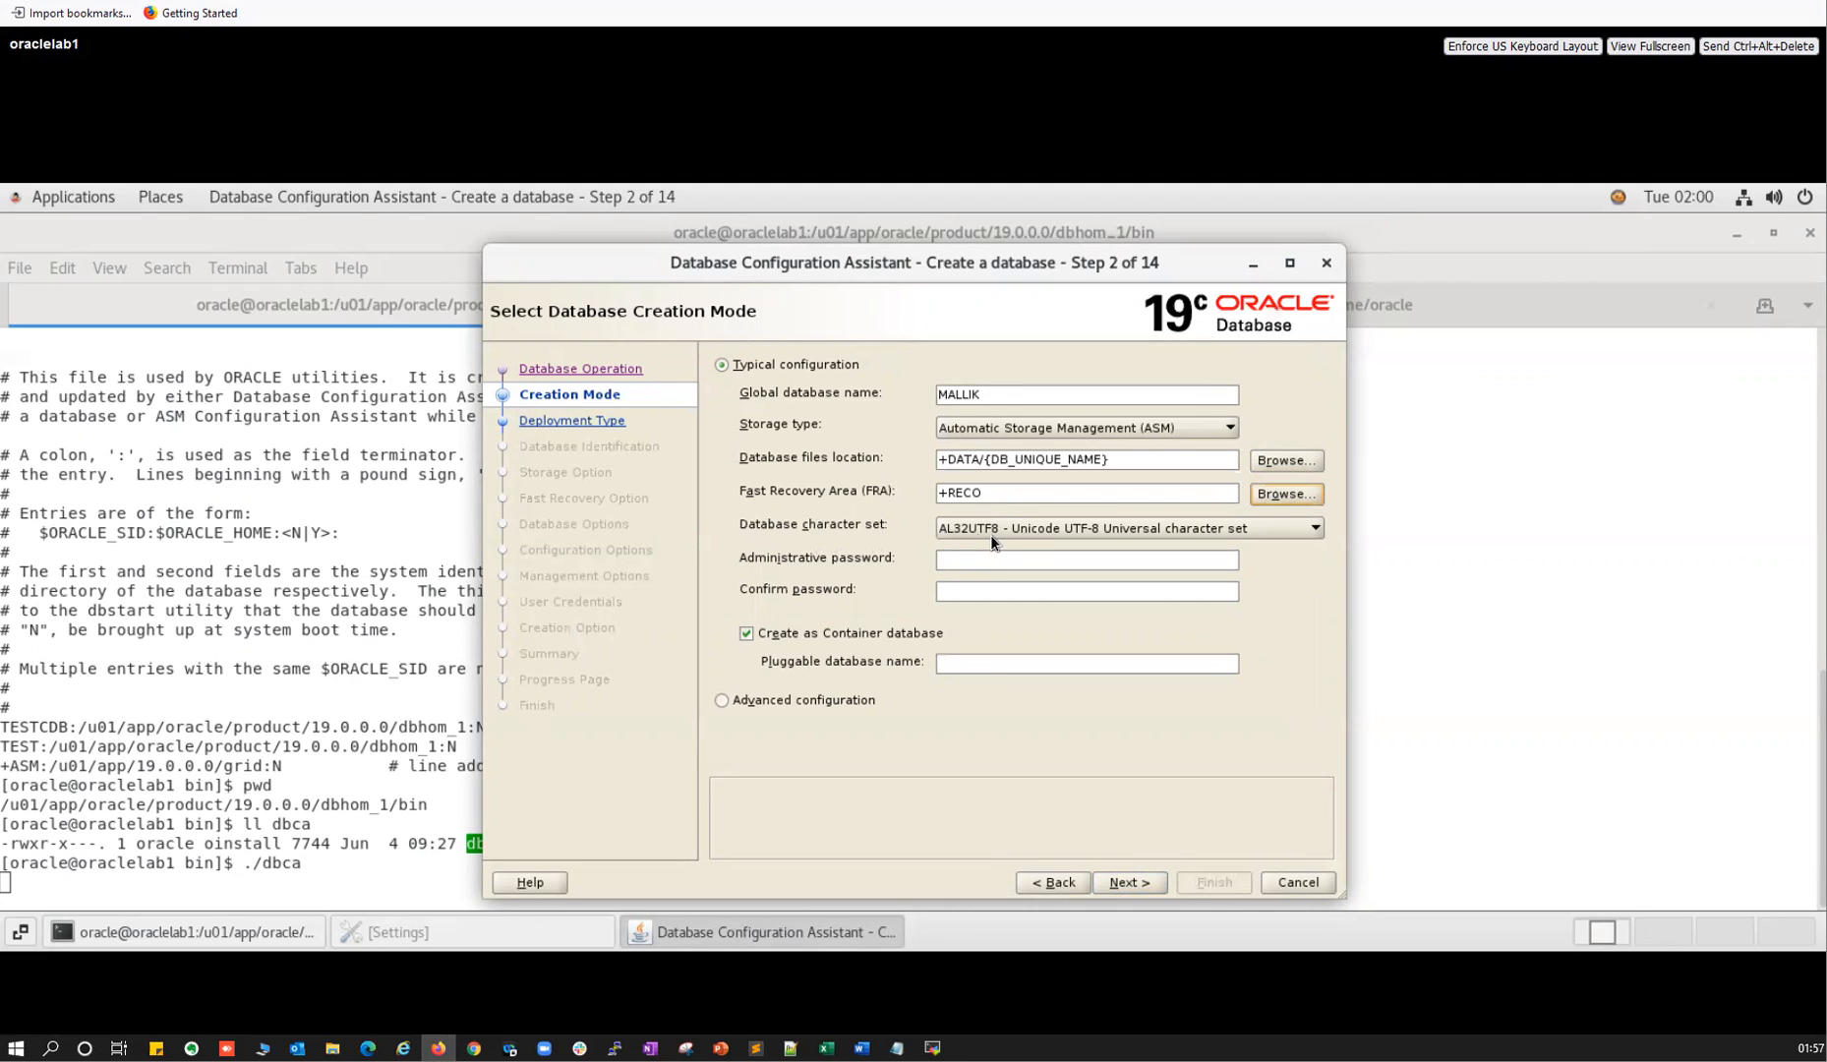
click(958, 586)
double_click(965, 394)
click(962, 663)
text(PDB1)
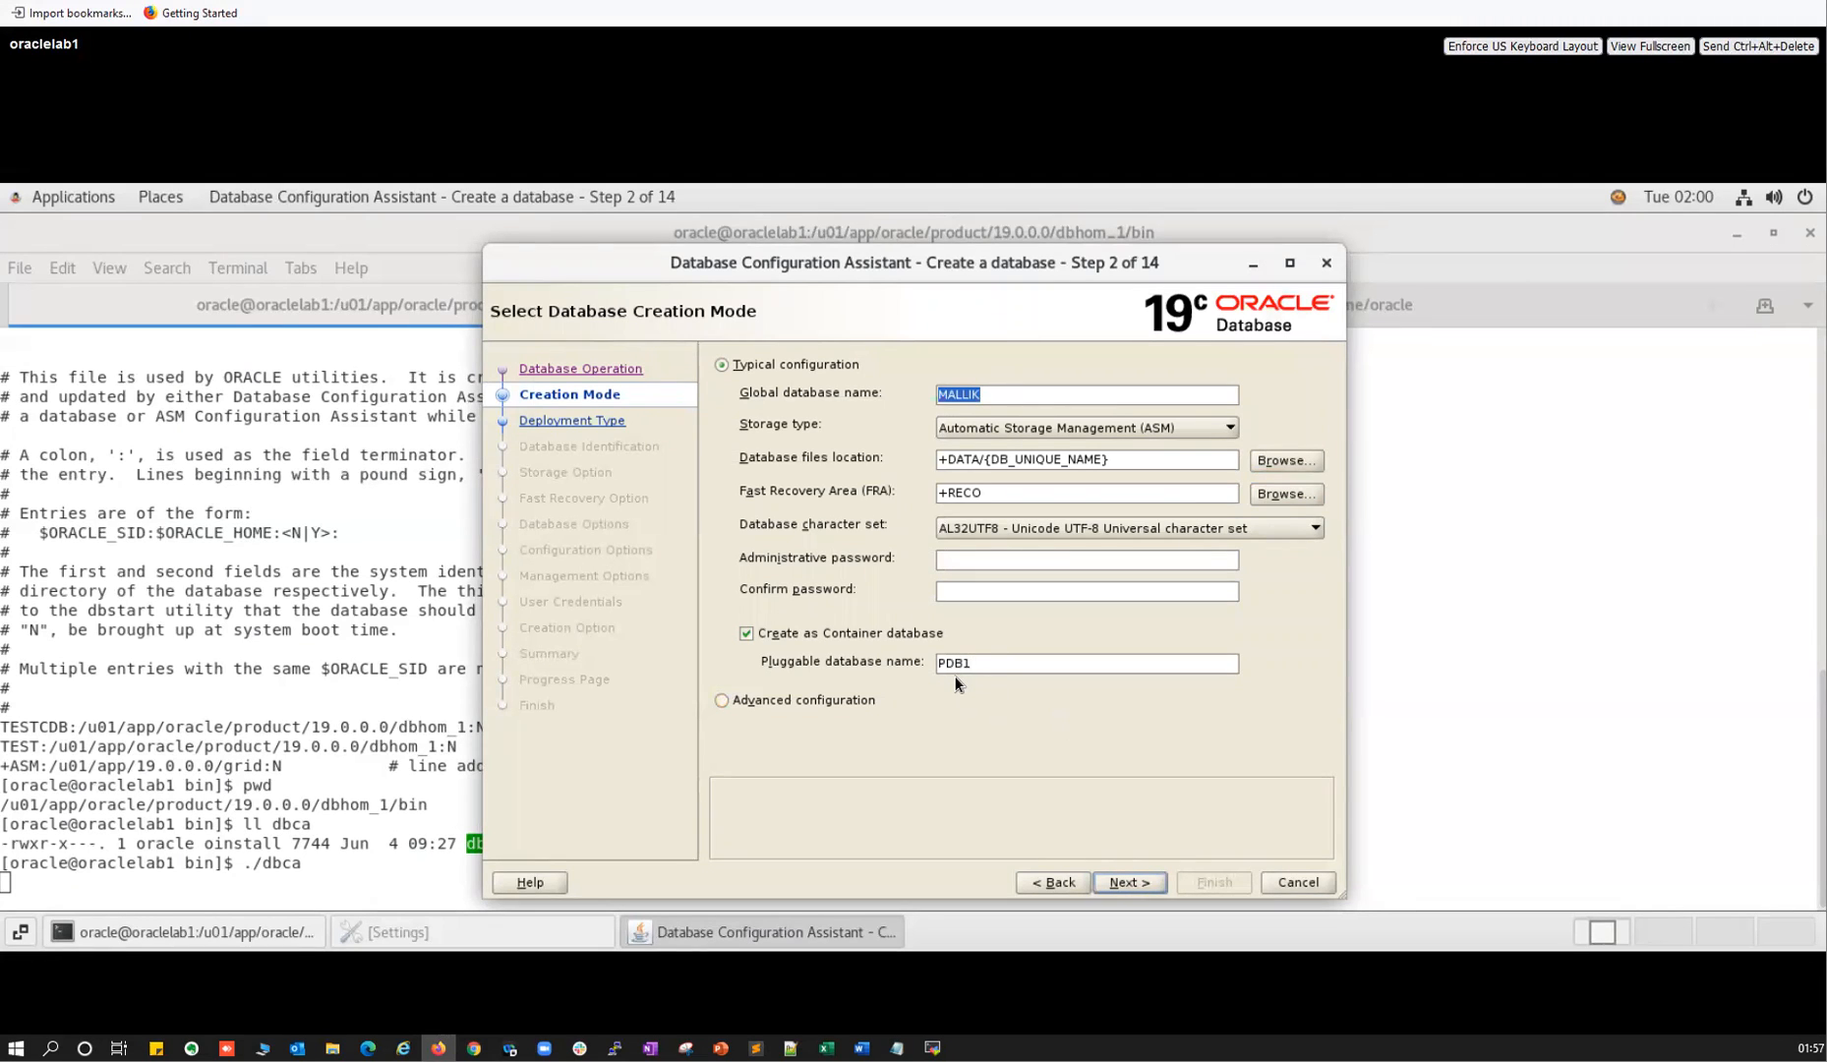
text(1)
text(MALIK)
text(PDB)
double_click(969, 664)
key(BackSpace)
Choose advanced configuration, keep Oracle Single Instance database, and continue to Database Identification.
click(722, 700)
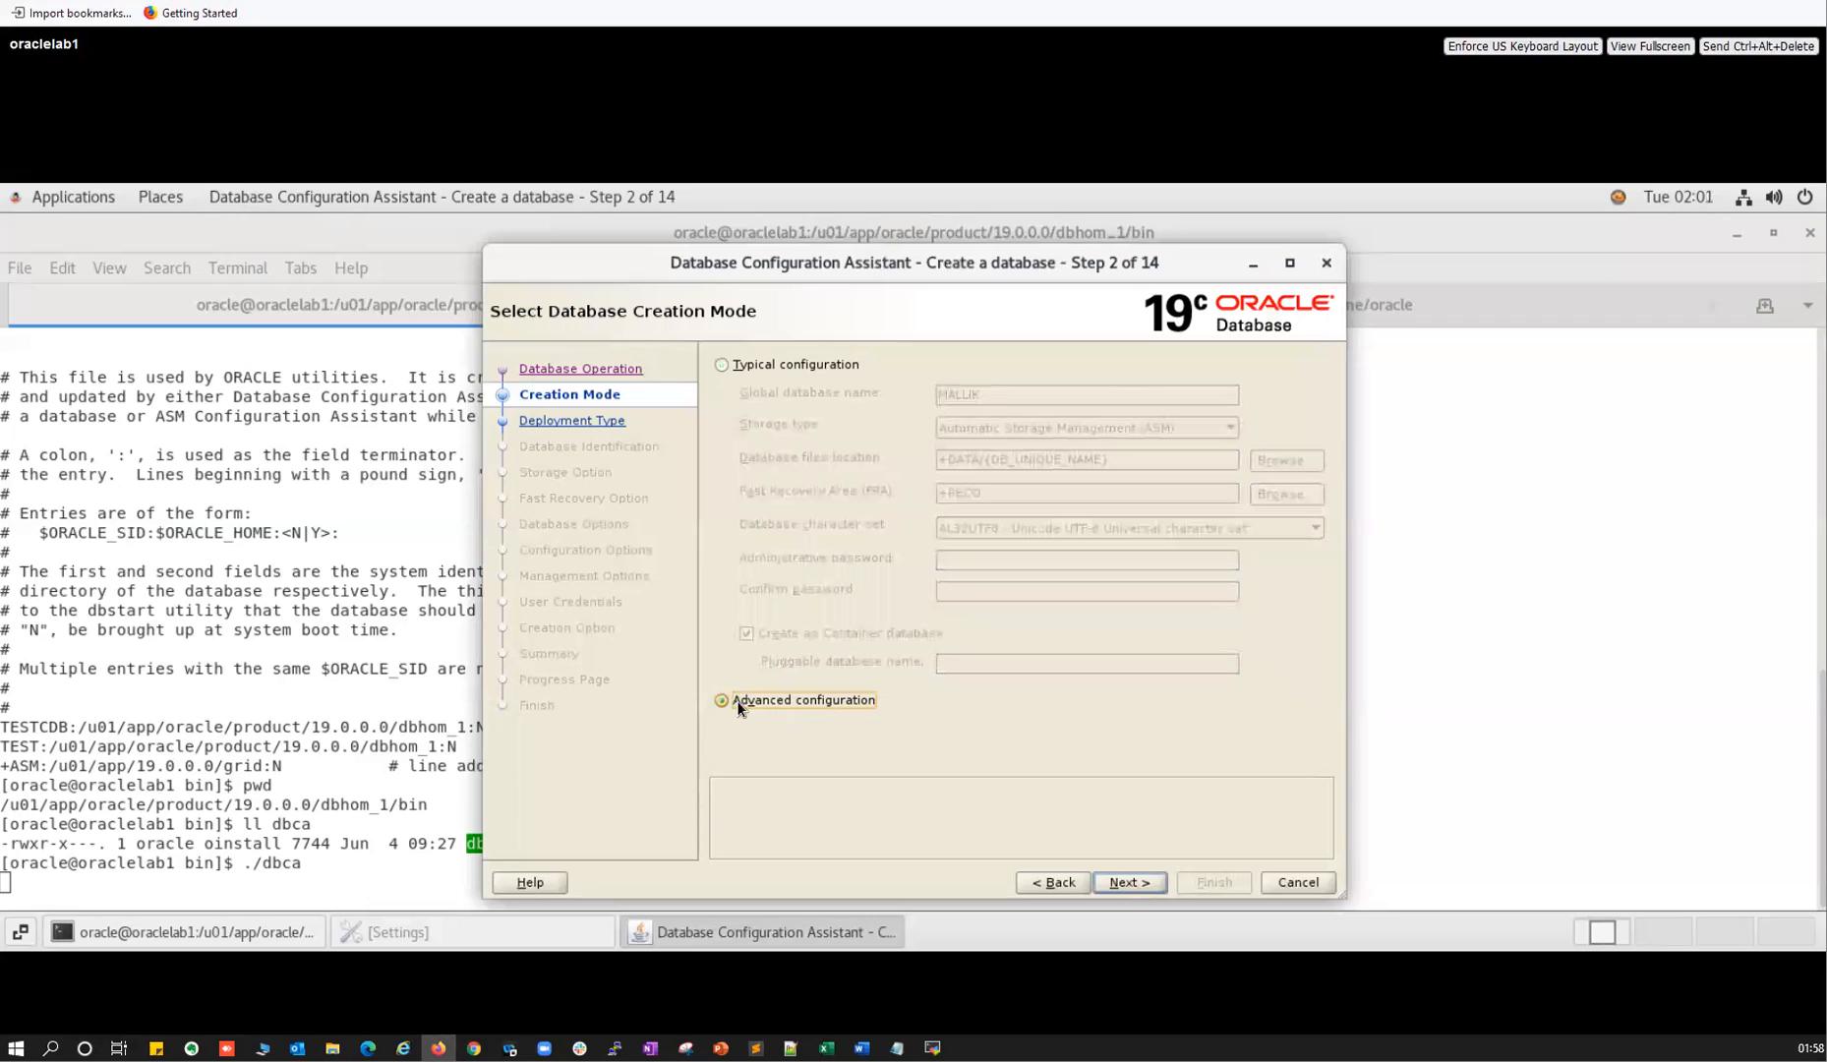
click(1139, 884)
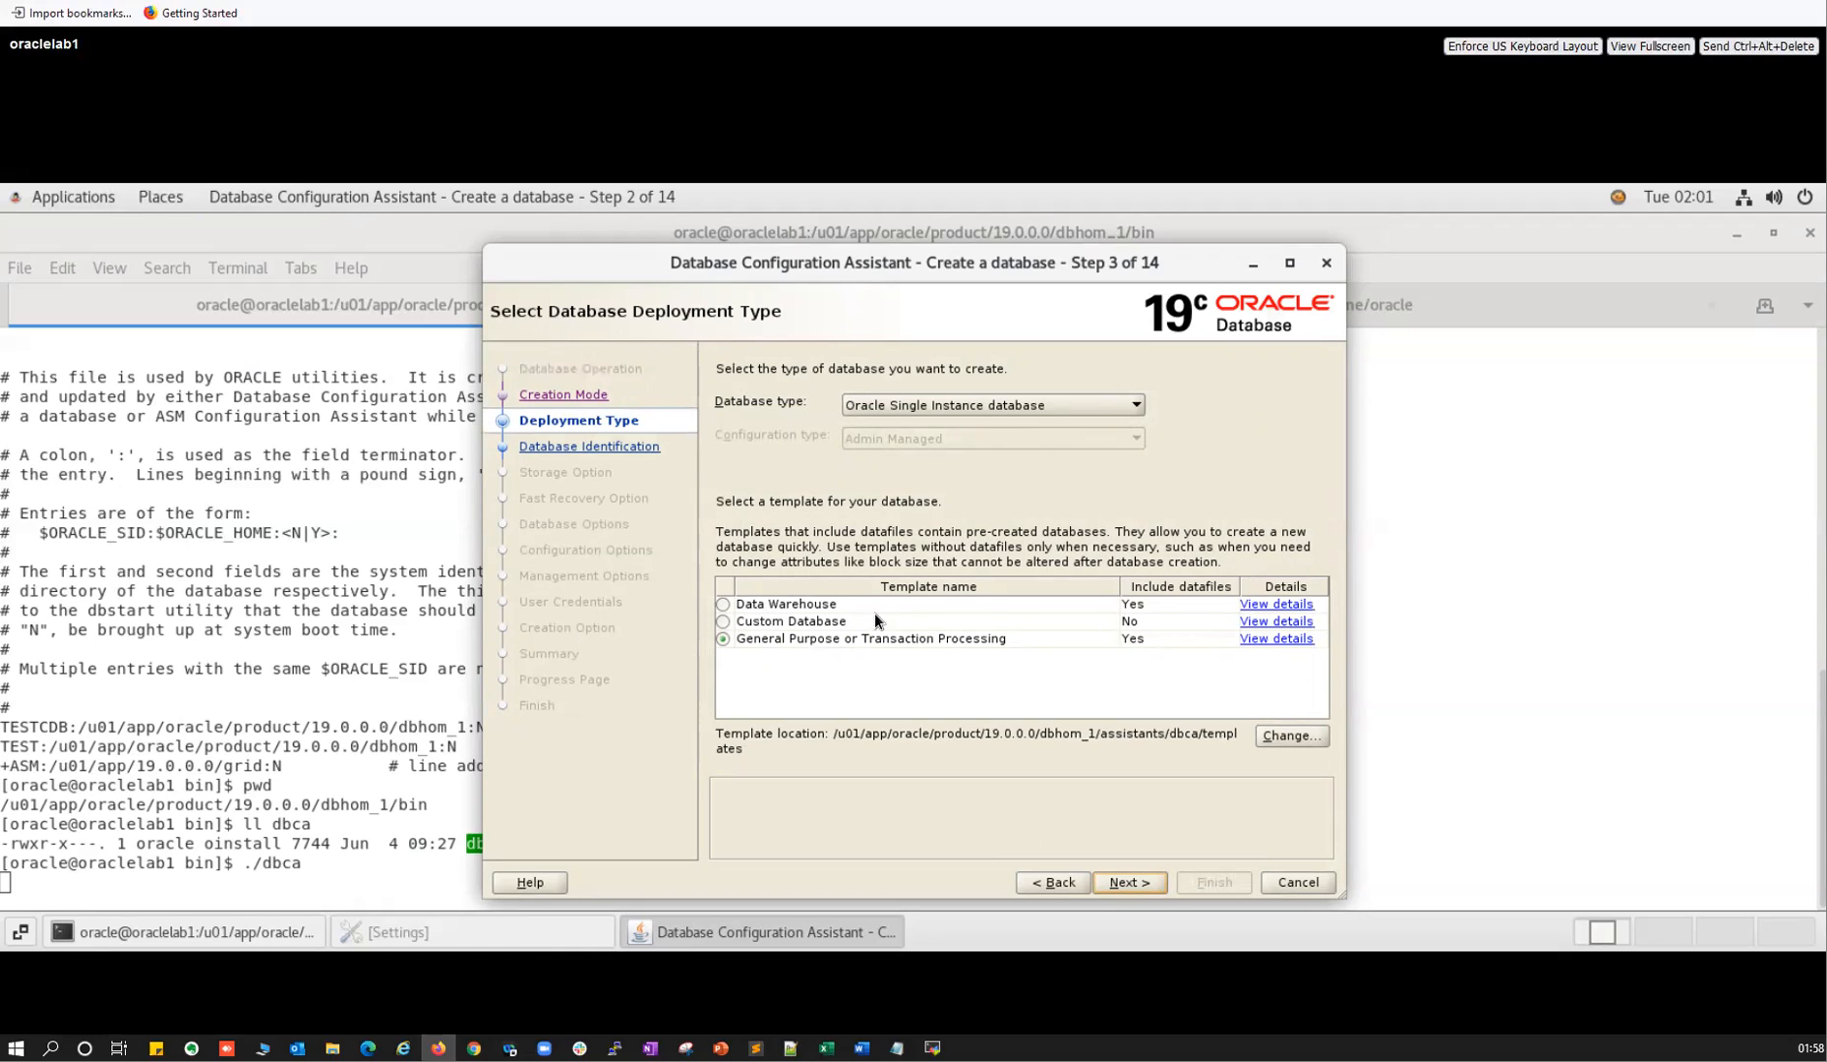
click(977, 412)
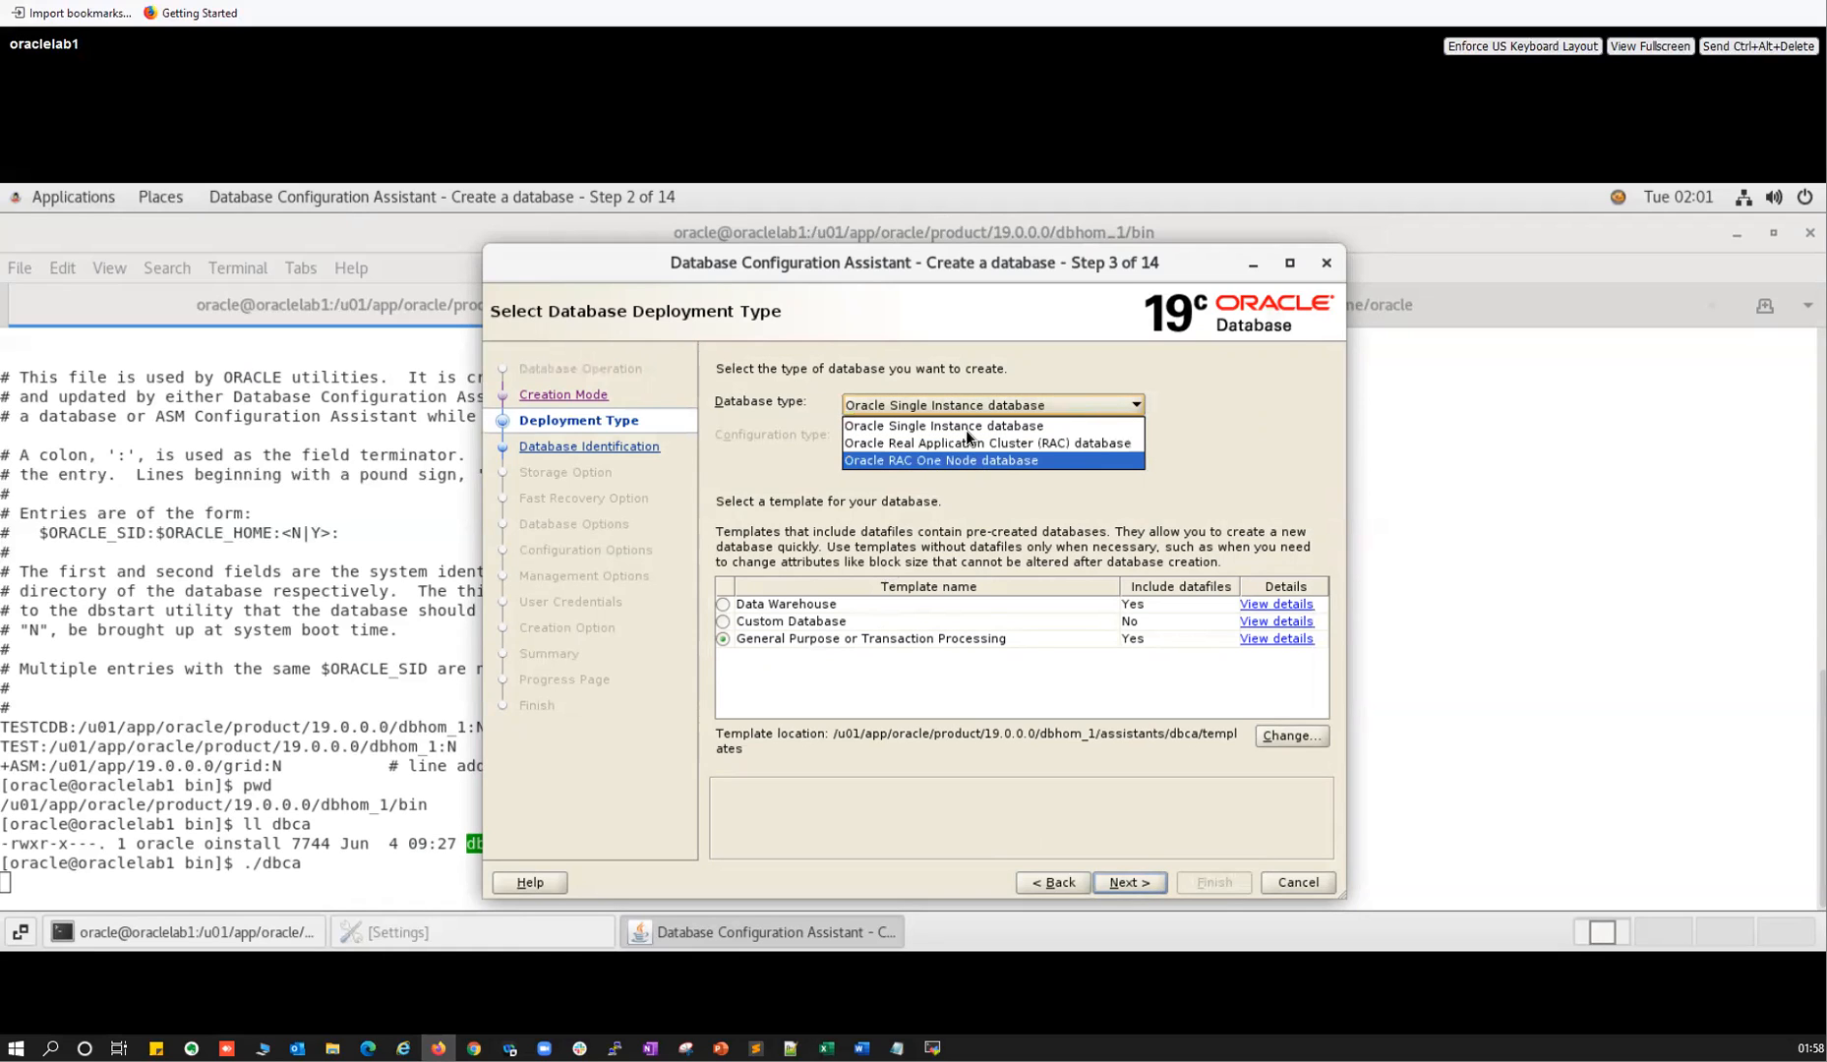
click(1241, 473)
click(1128, 880)
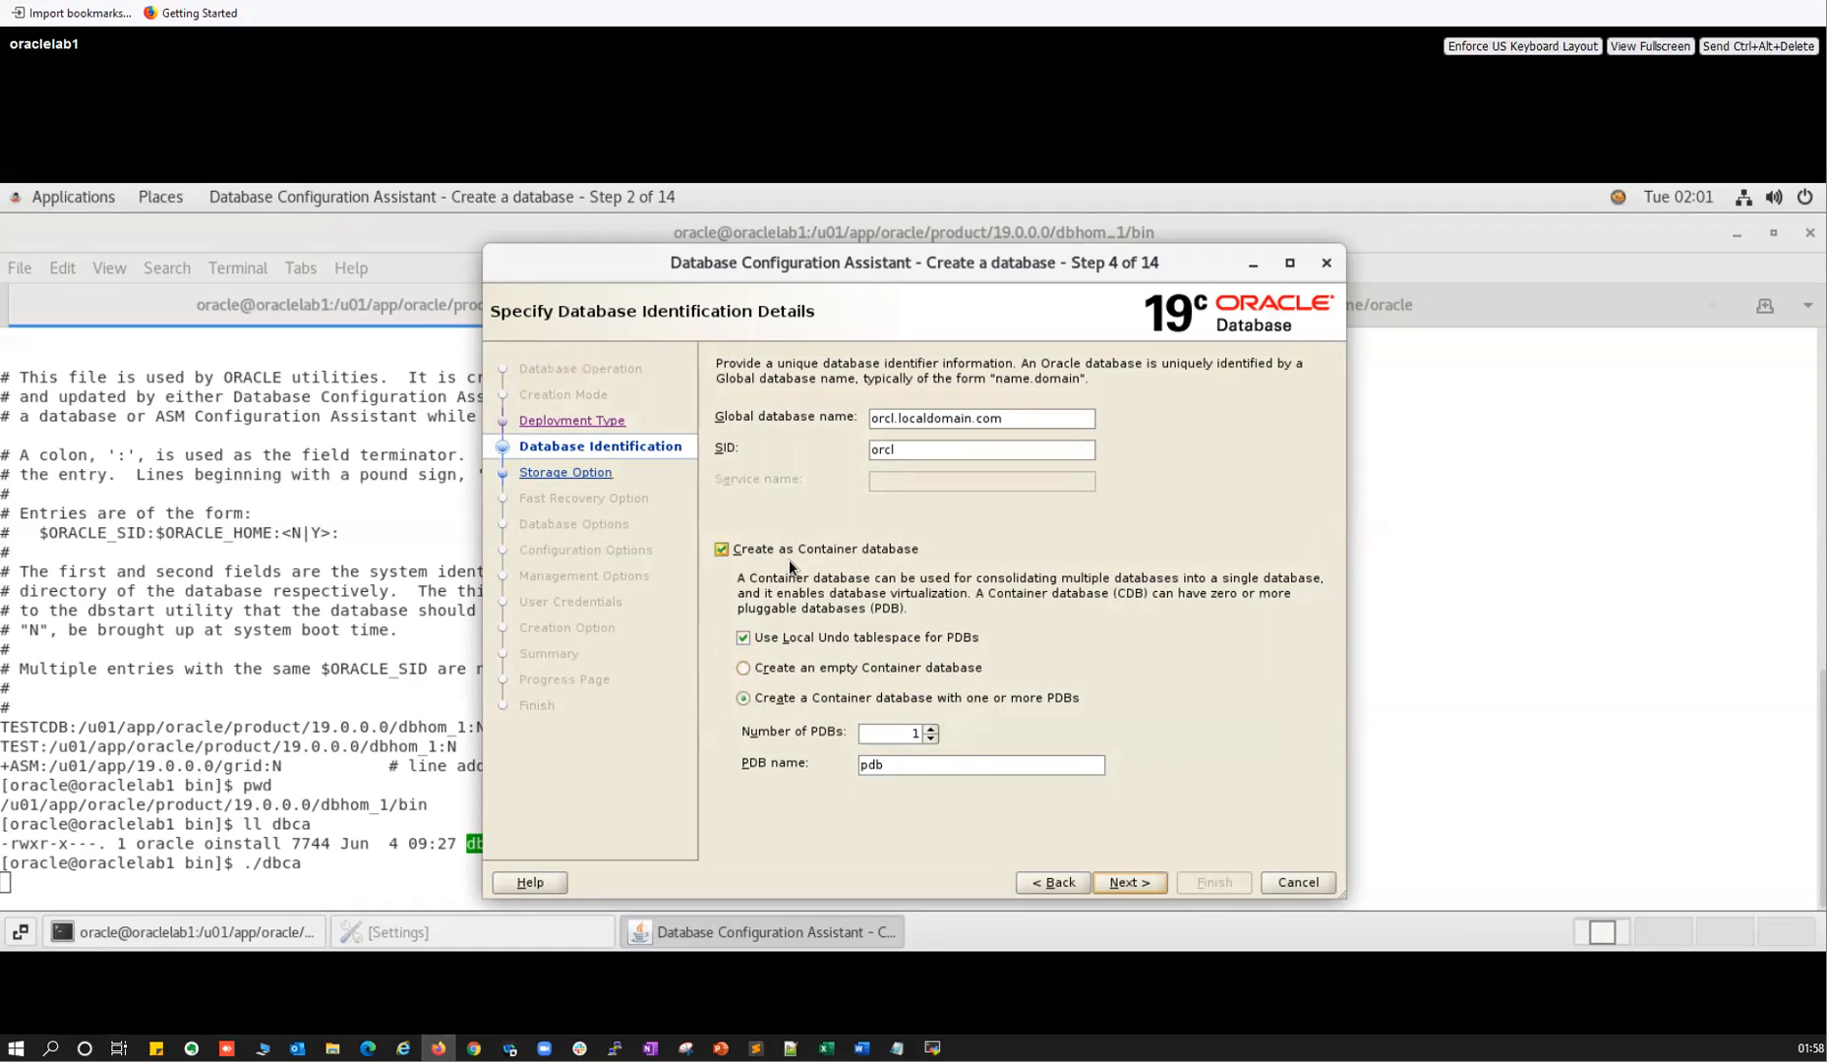
Try PDB name mallikpdb with 3 PDBs, then choose 'Create an empty Container database' instead.
drag(893, 765, 841, 767)
text(mallikpdb)
click(932, 729)
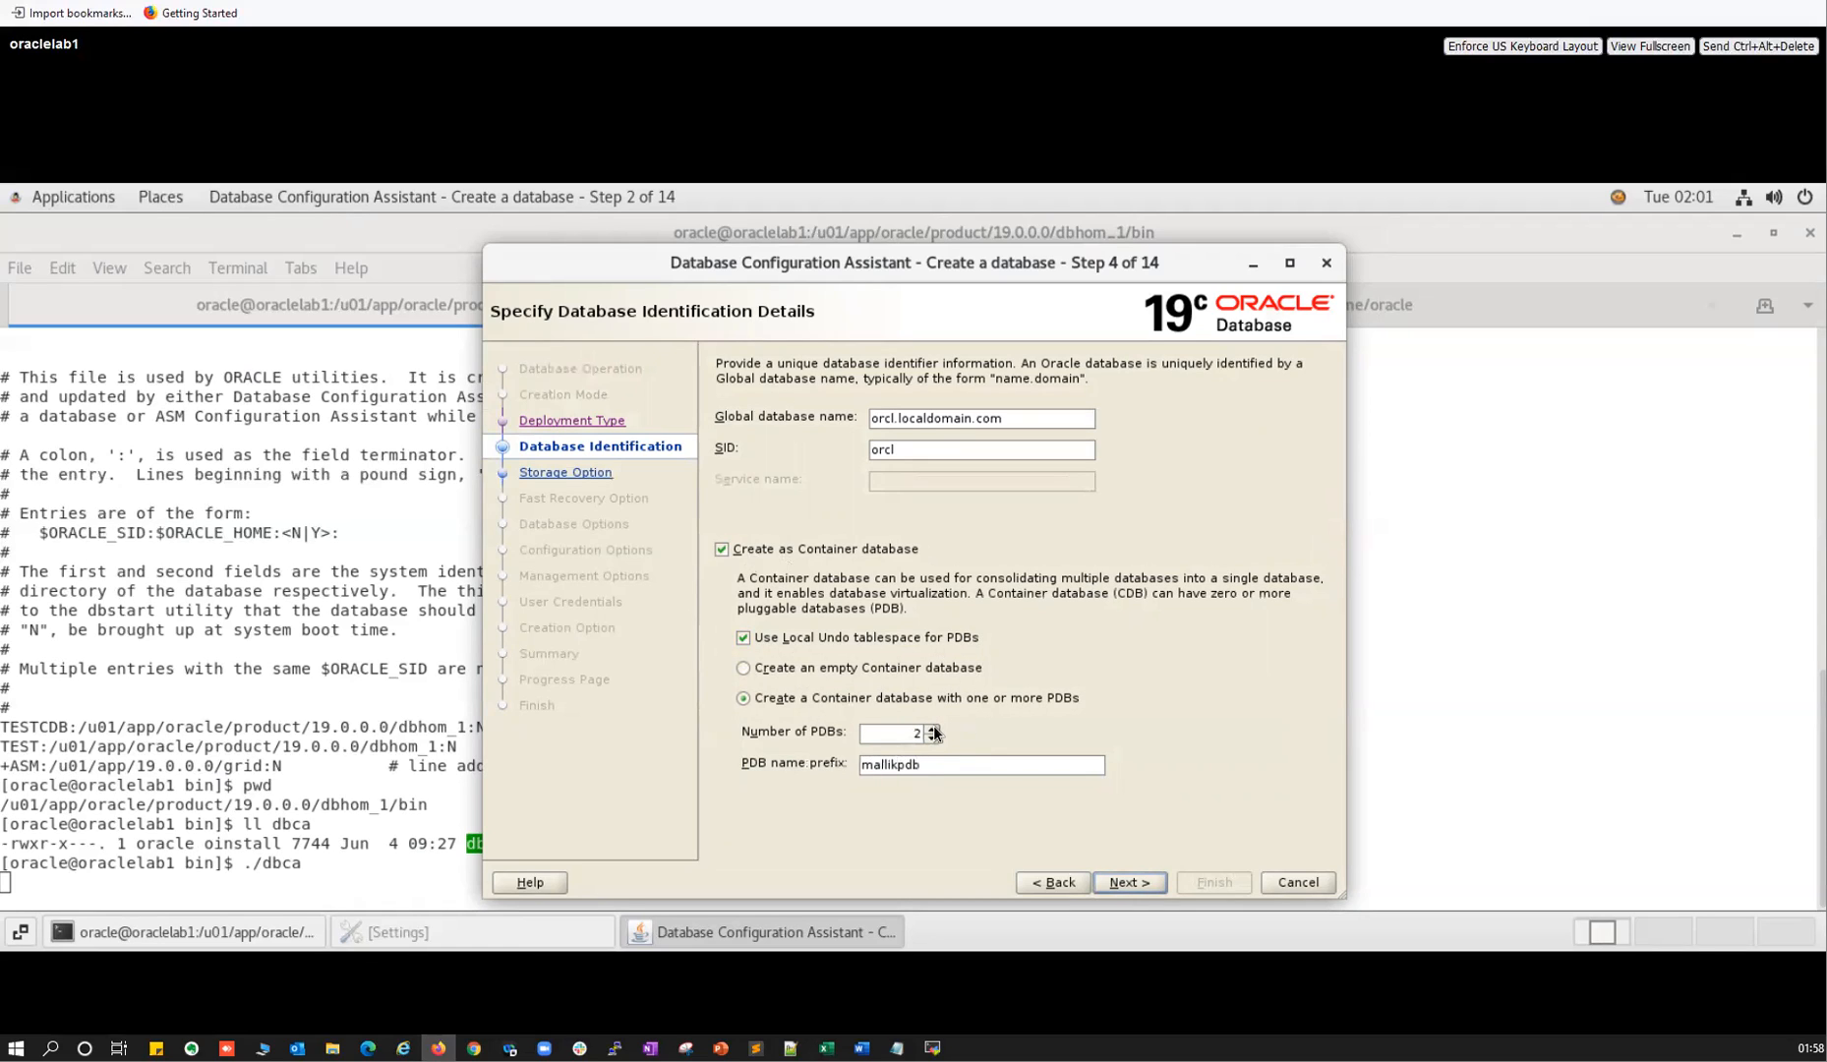
click(933, 729)
click(756, 671)
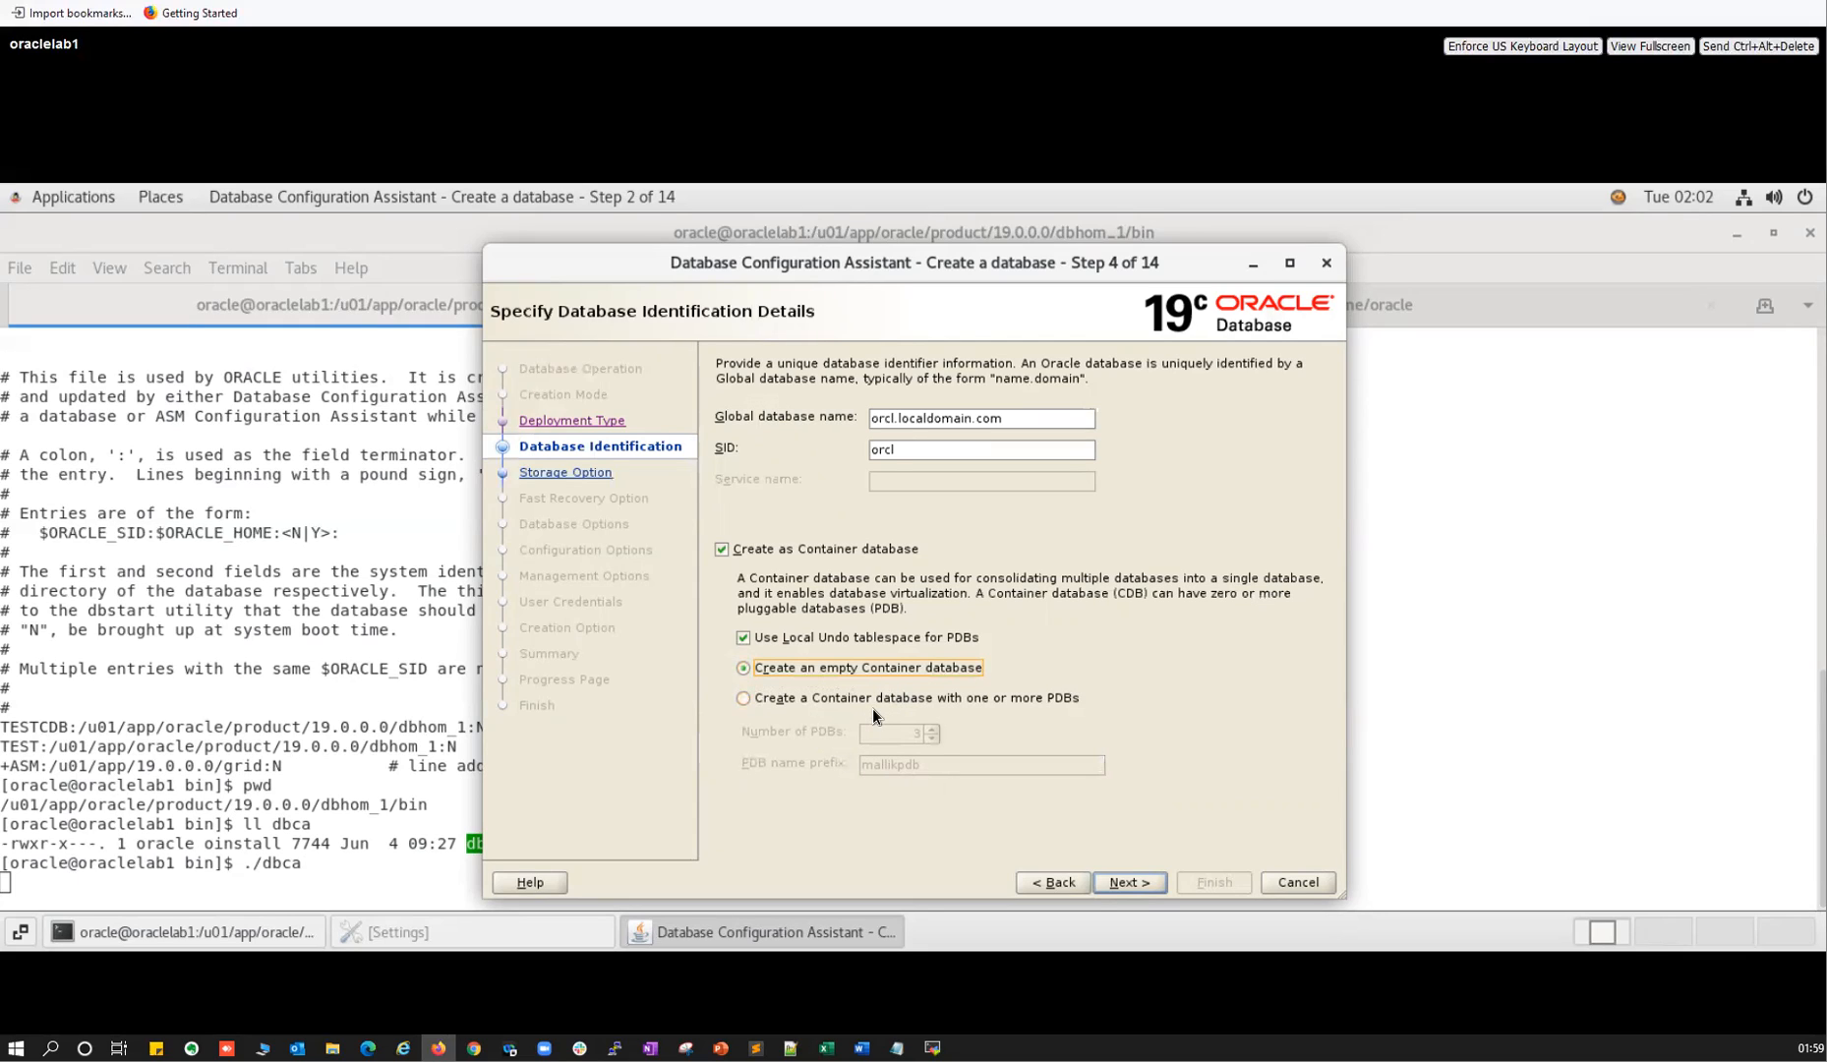
click(1130, 882)
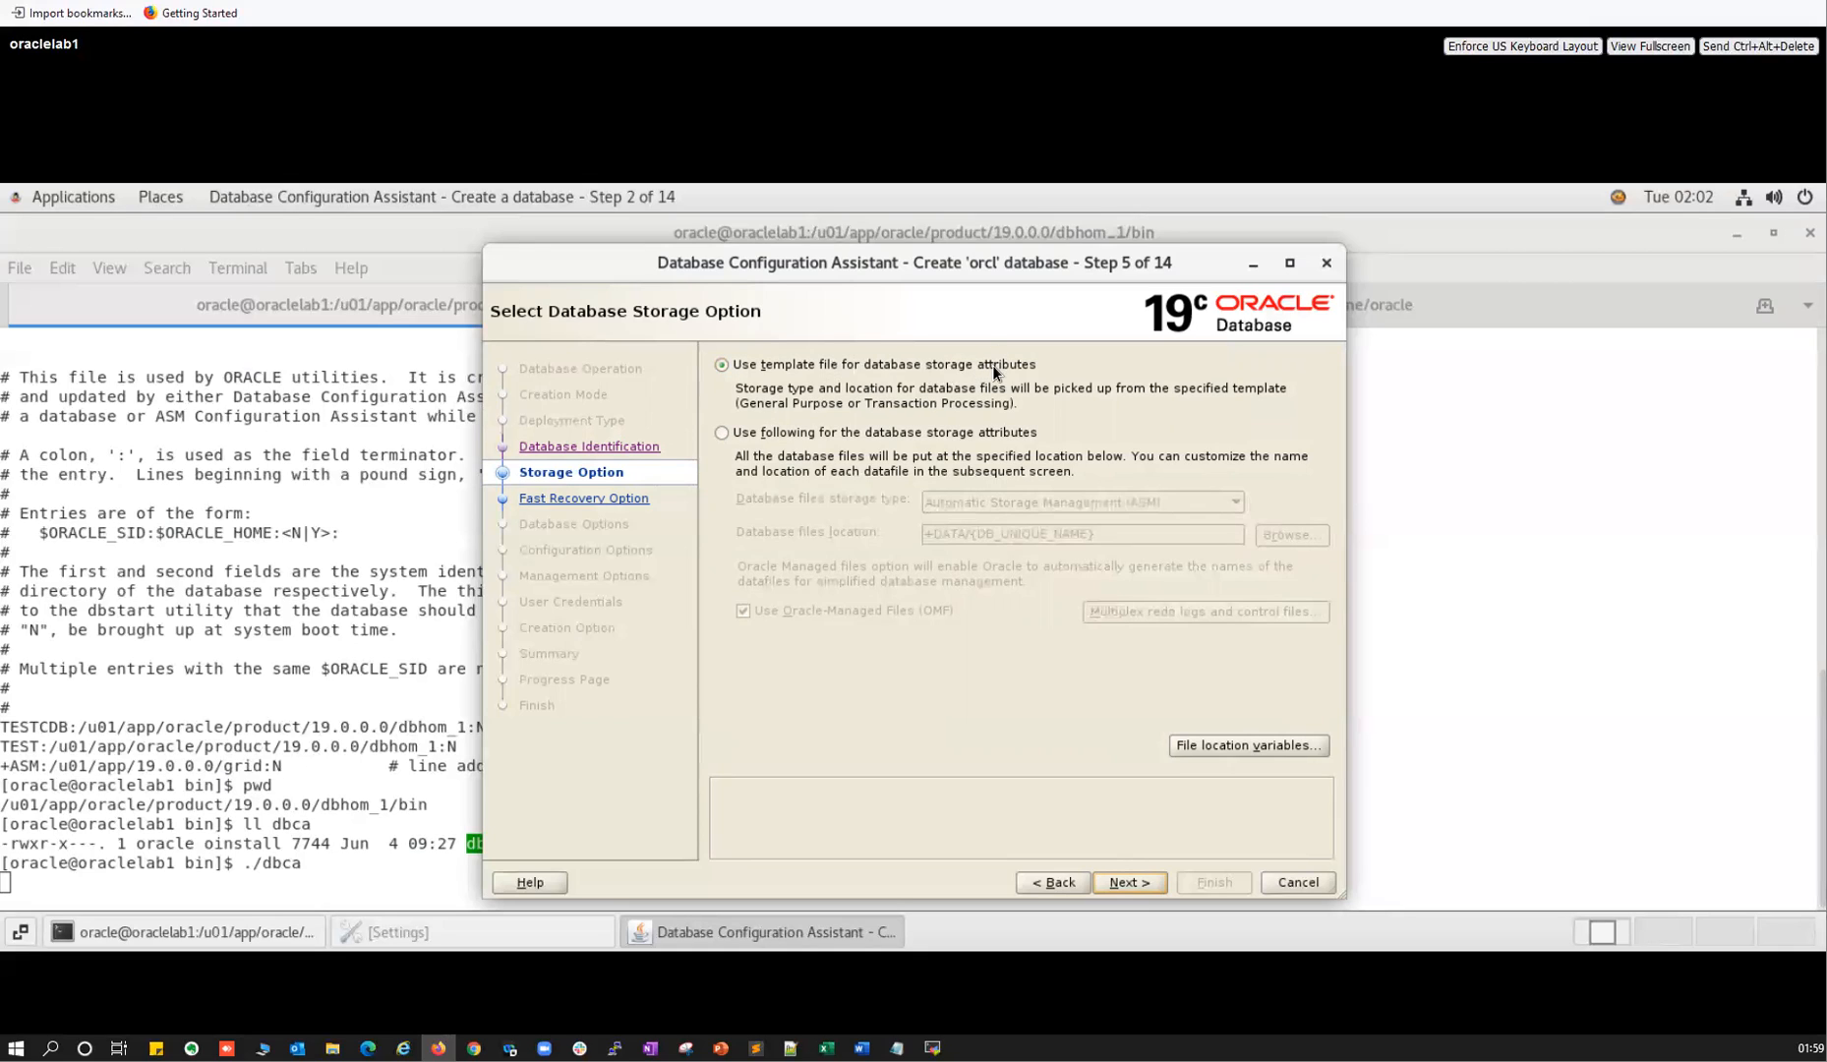
Try custom storage attributes, inspect the database files location, then revert to the template file.
click(818, 433)
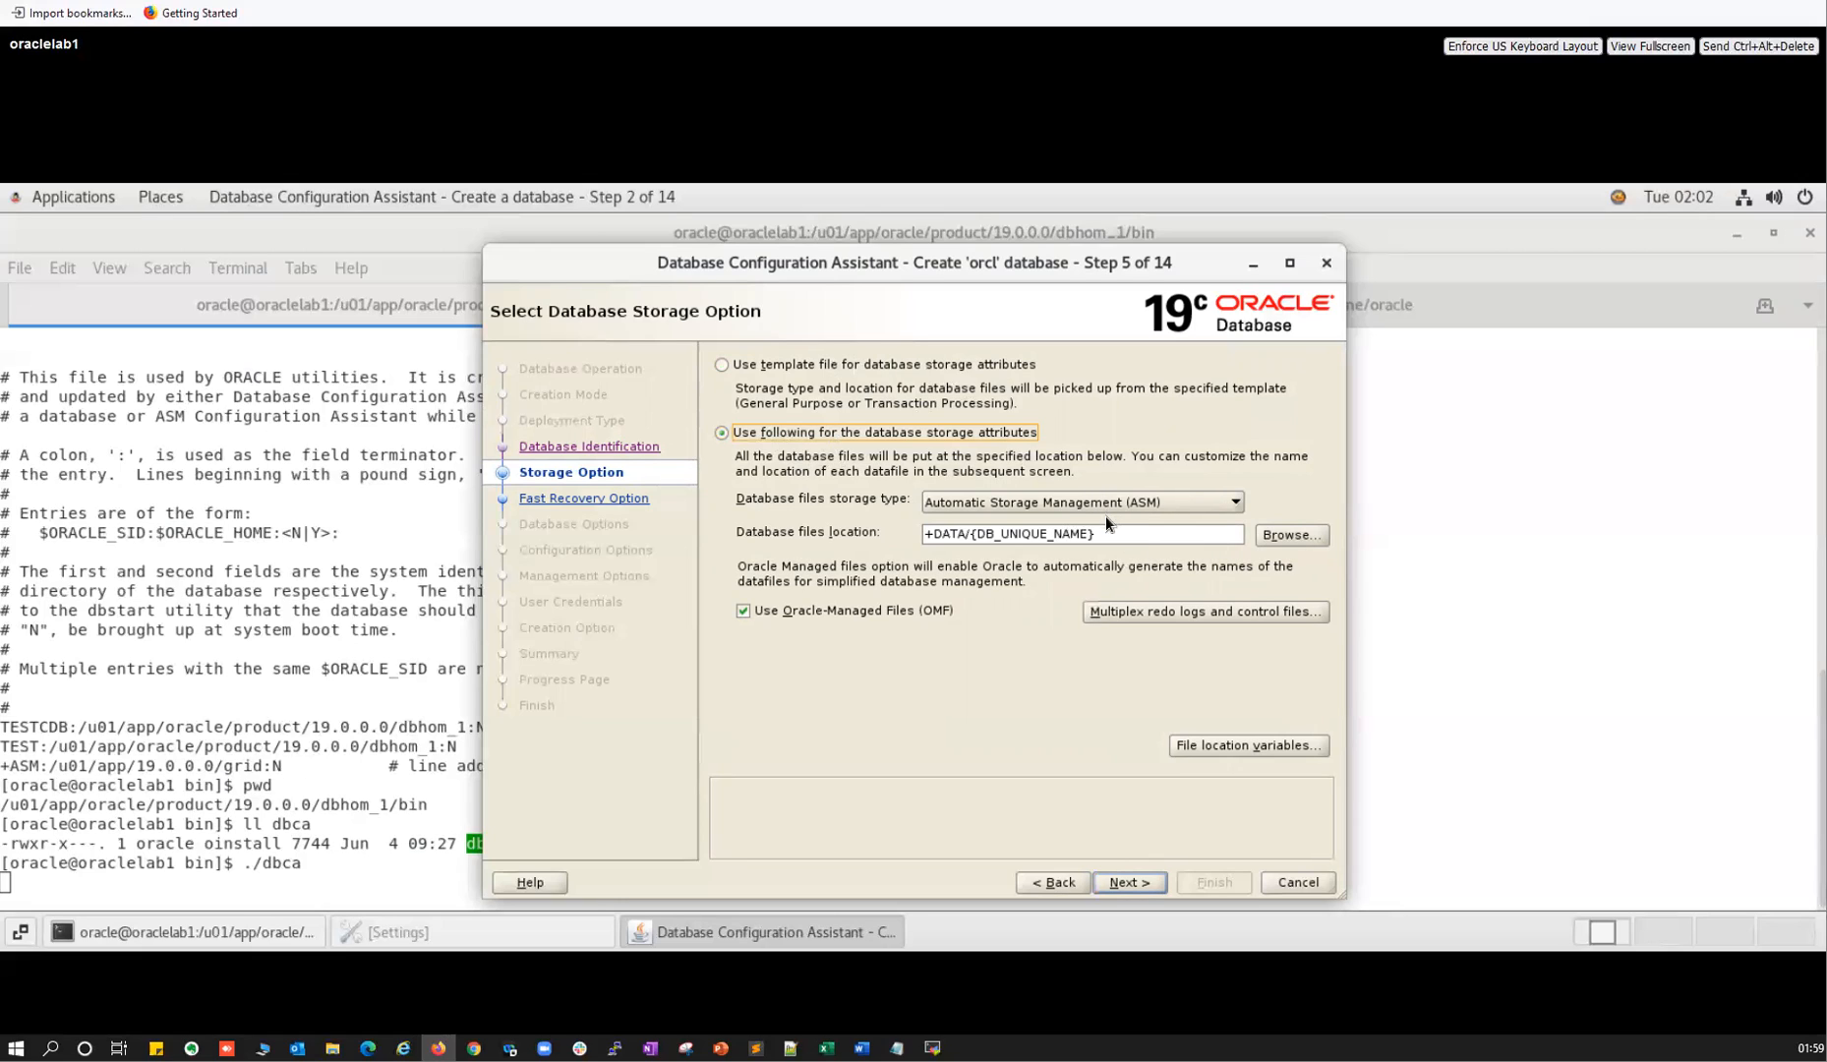
drag(976, 533, 1107, 532)
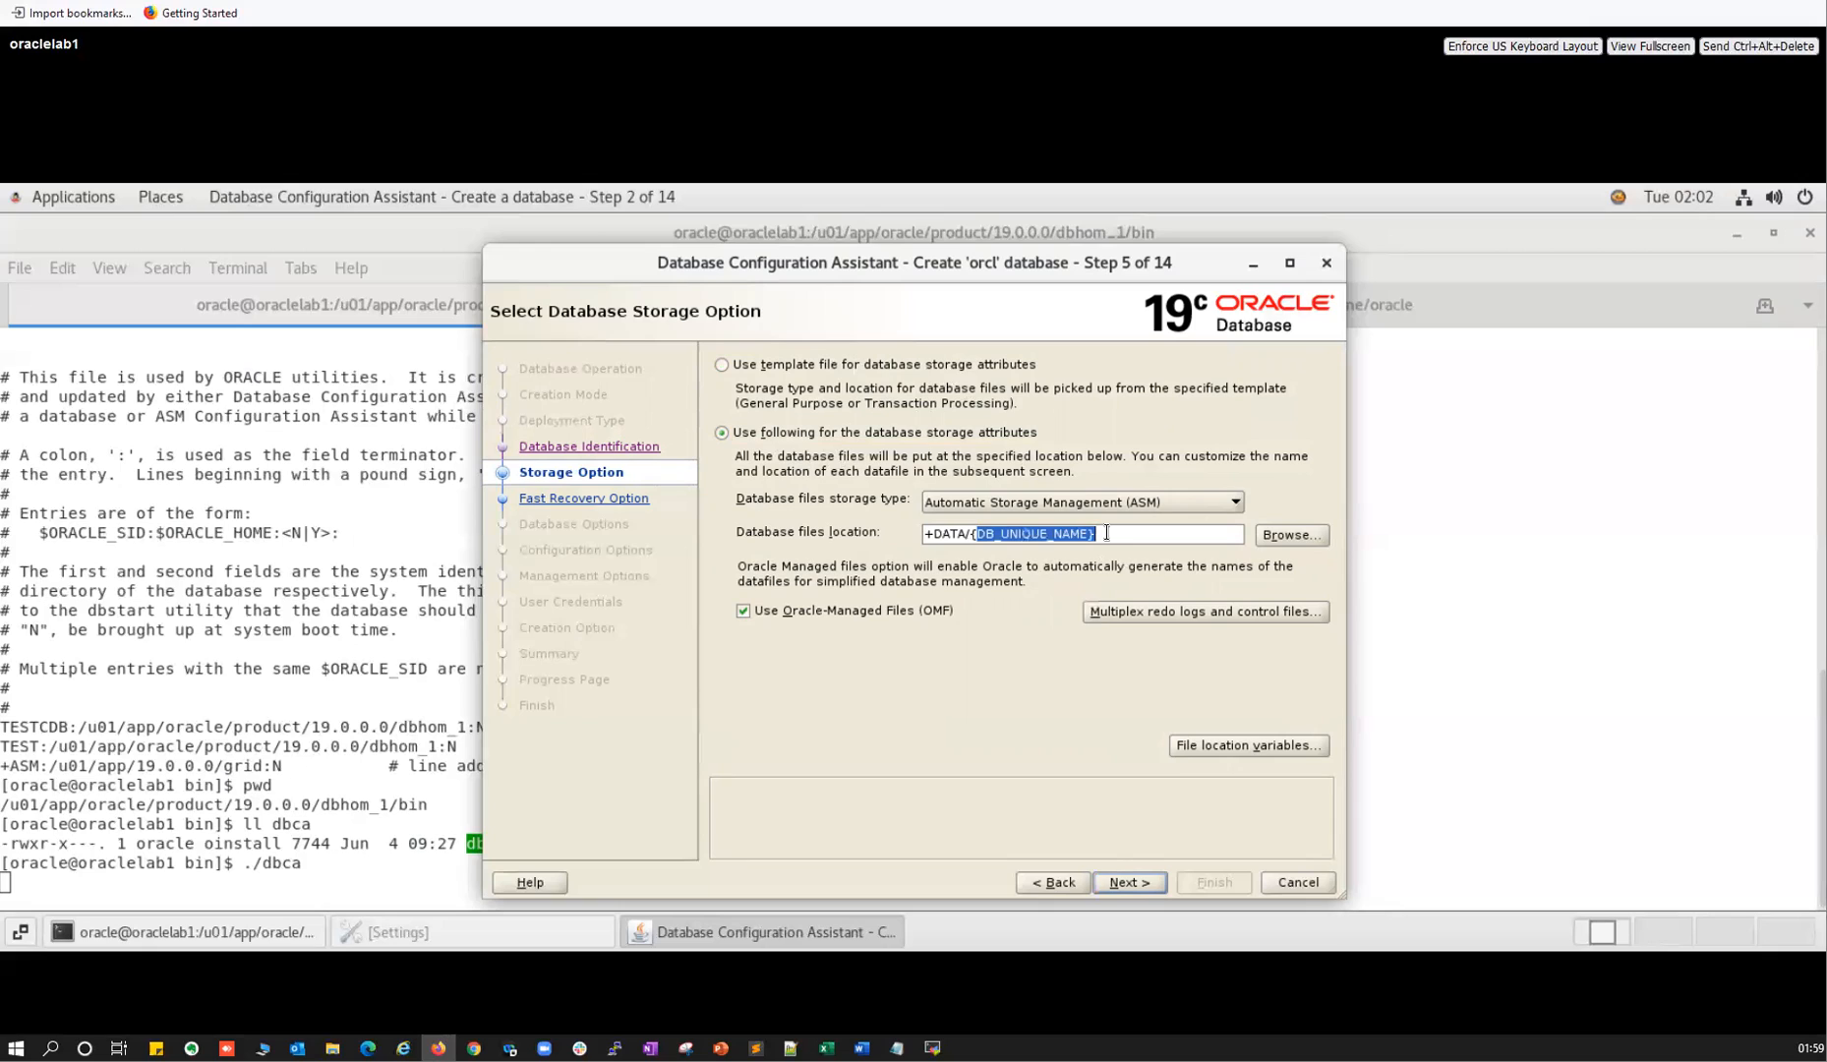
drag(933, 535, 1093, 531)
click(1095, 534)
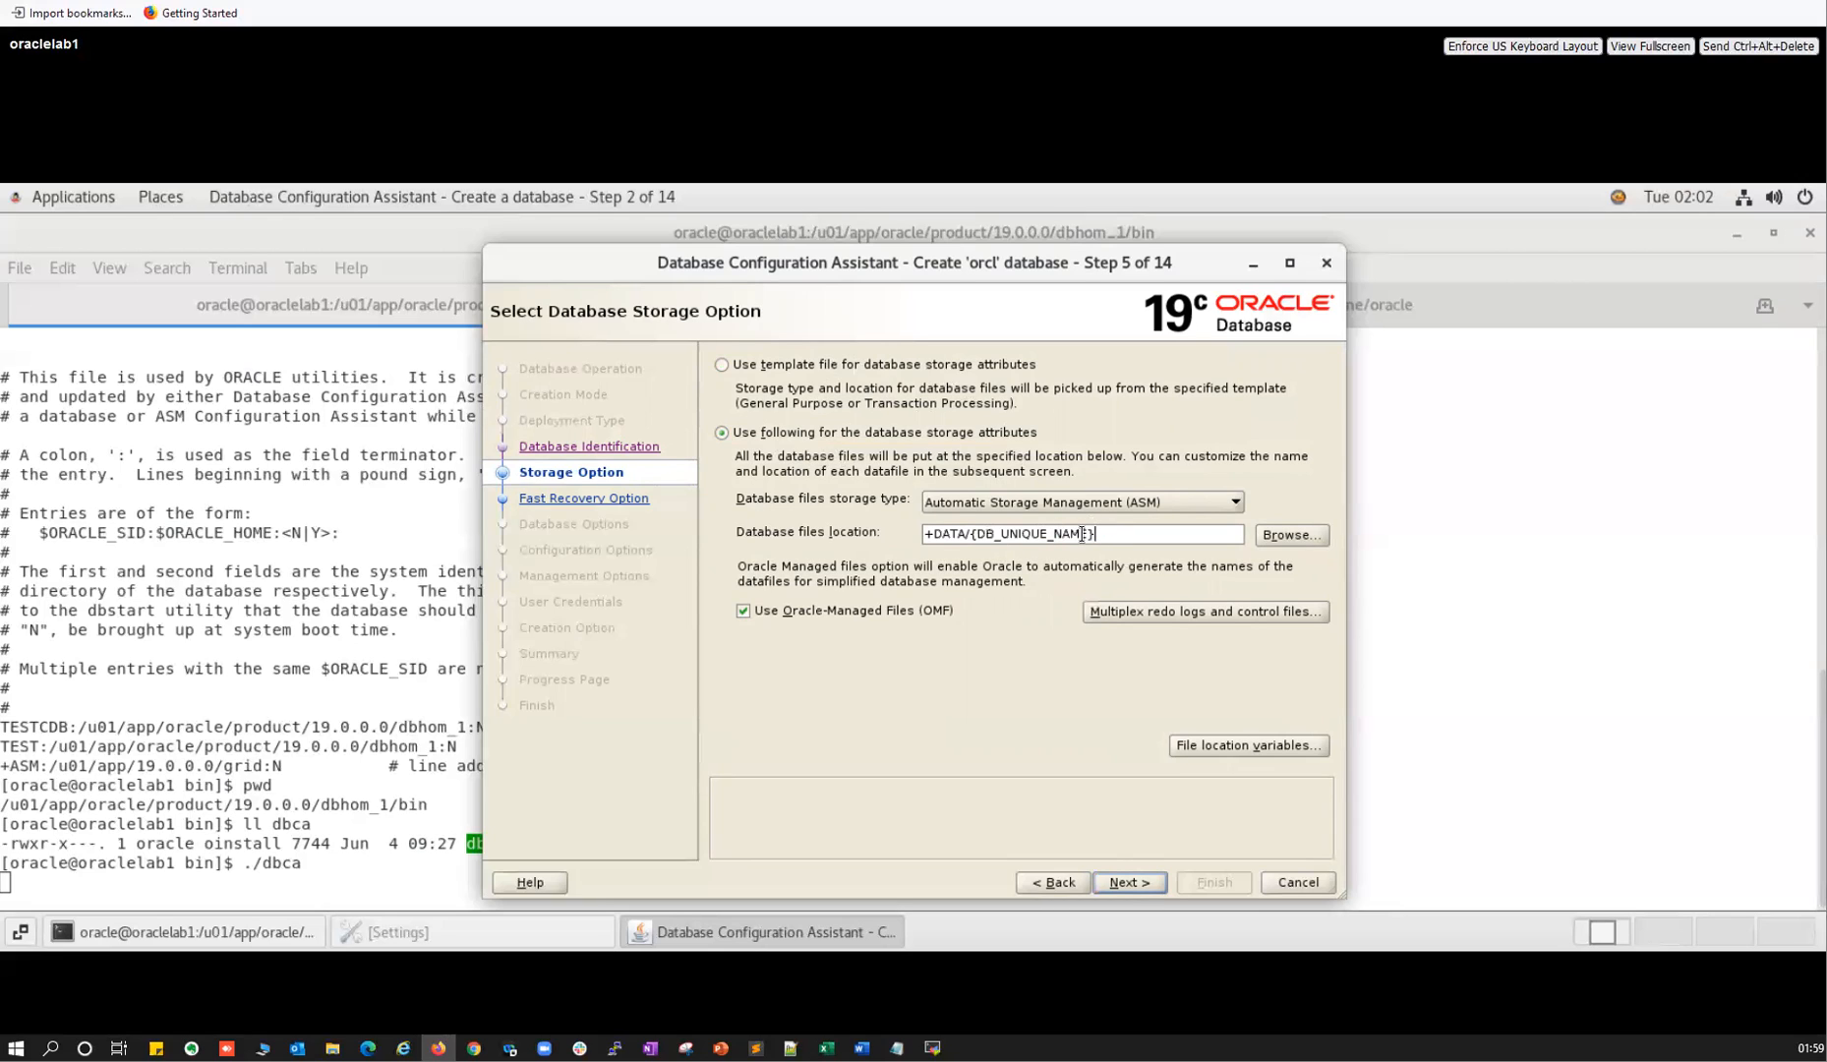
click(722, 364)
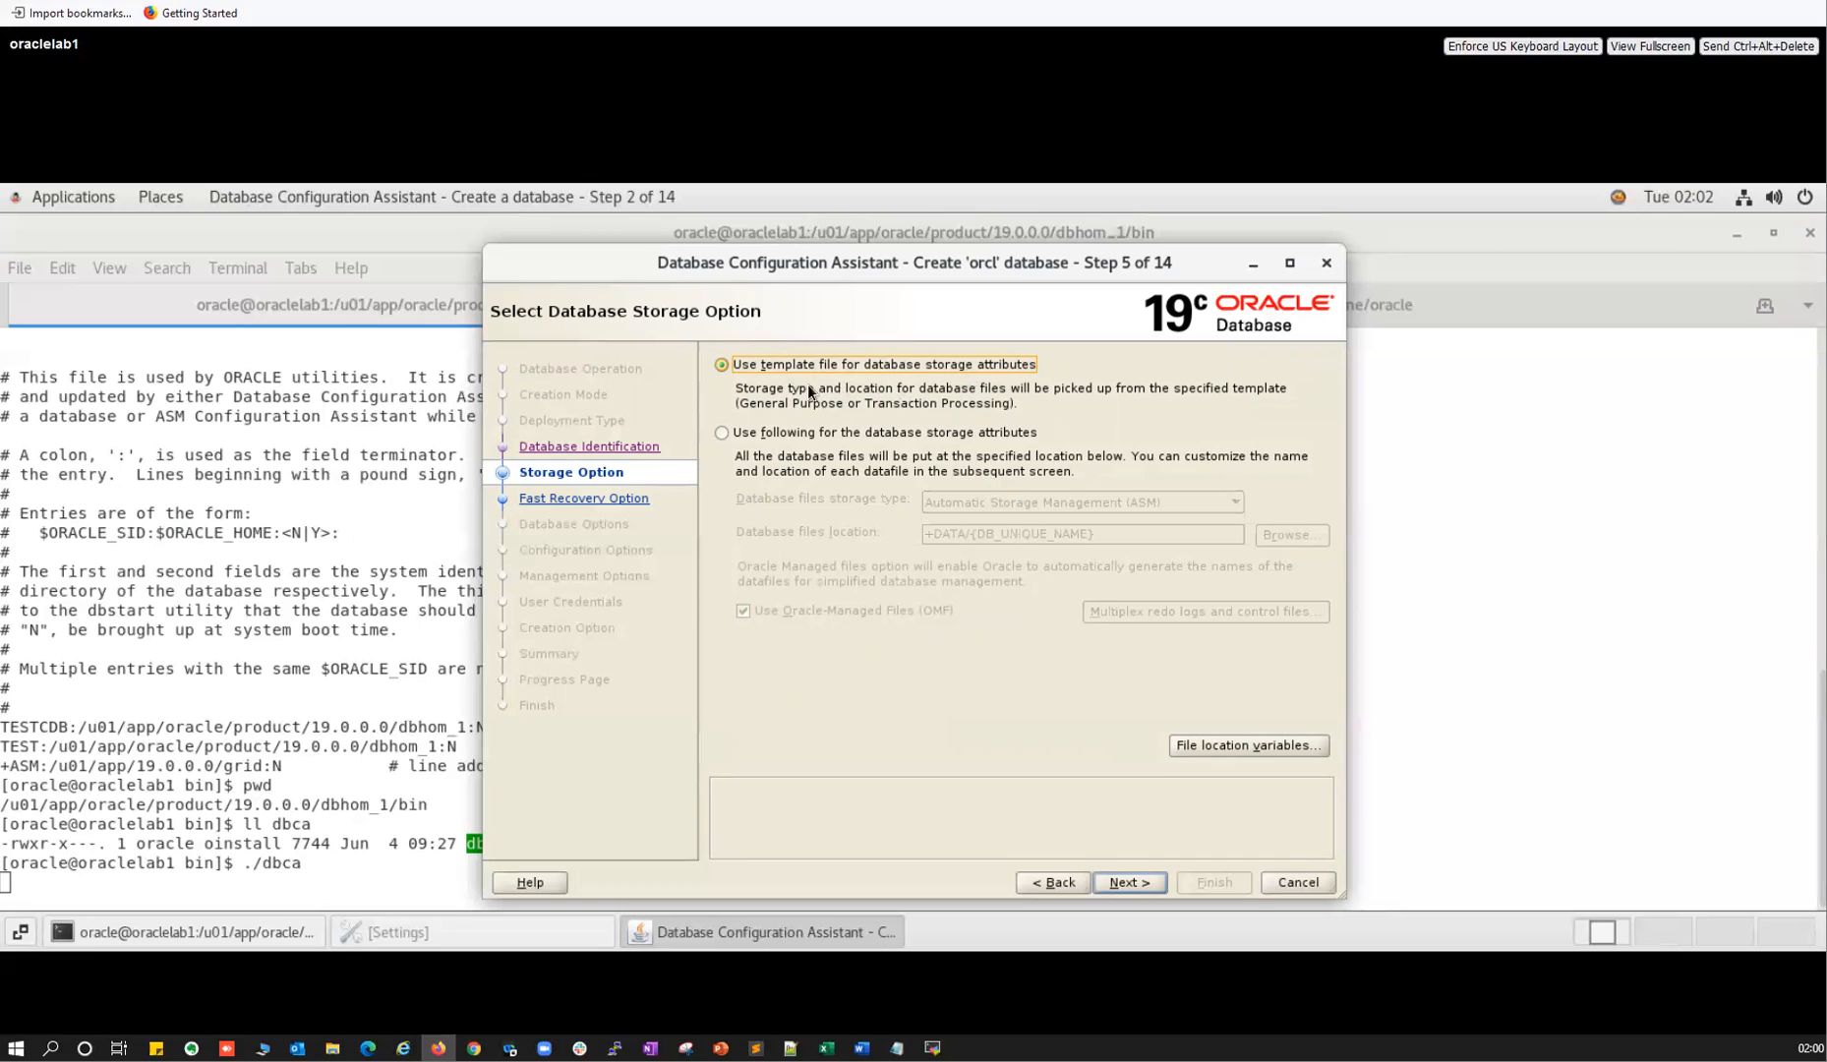
Recheck Multiplex and Oracle-Managed Files settings, keep 'Use template file', and enable a fast recovery area.
click(721, 432)
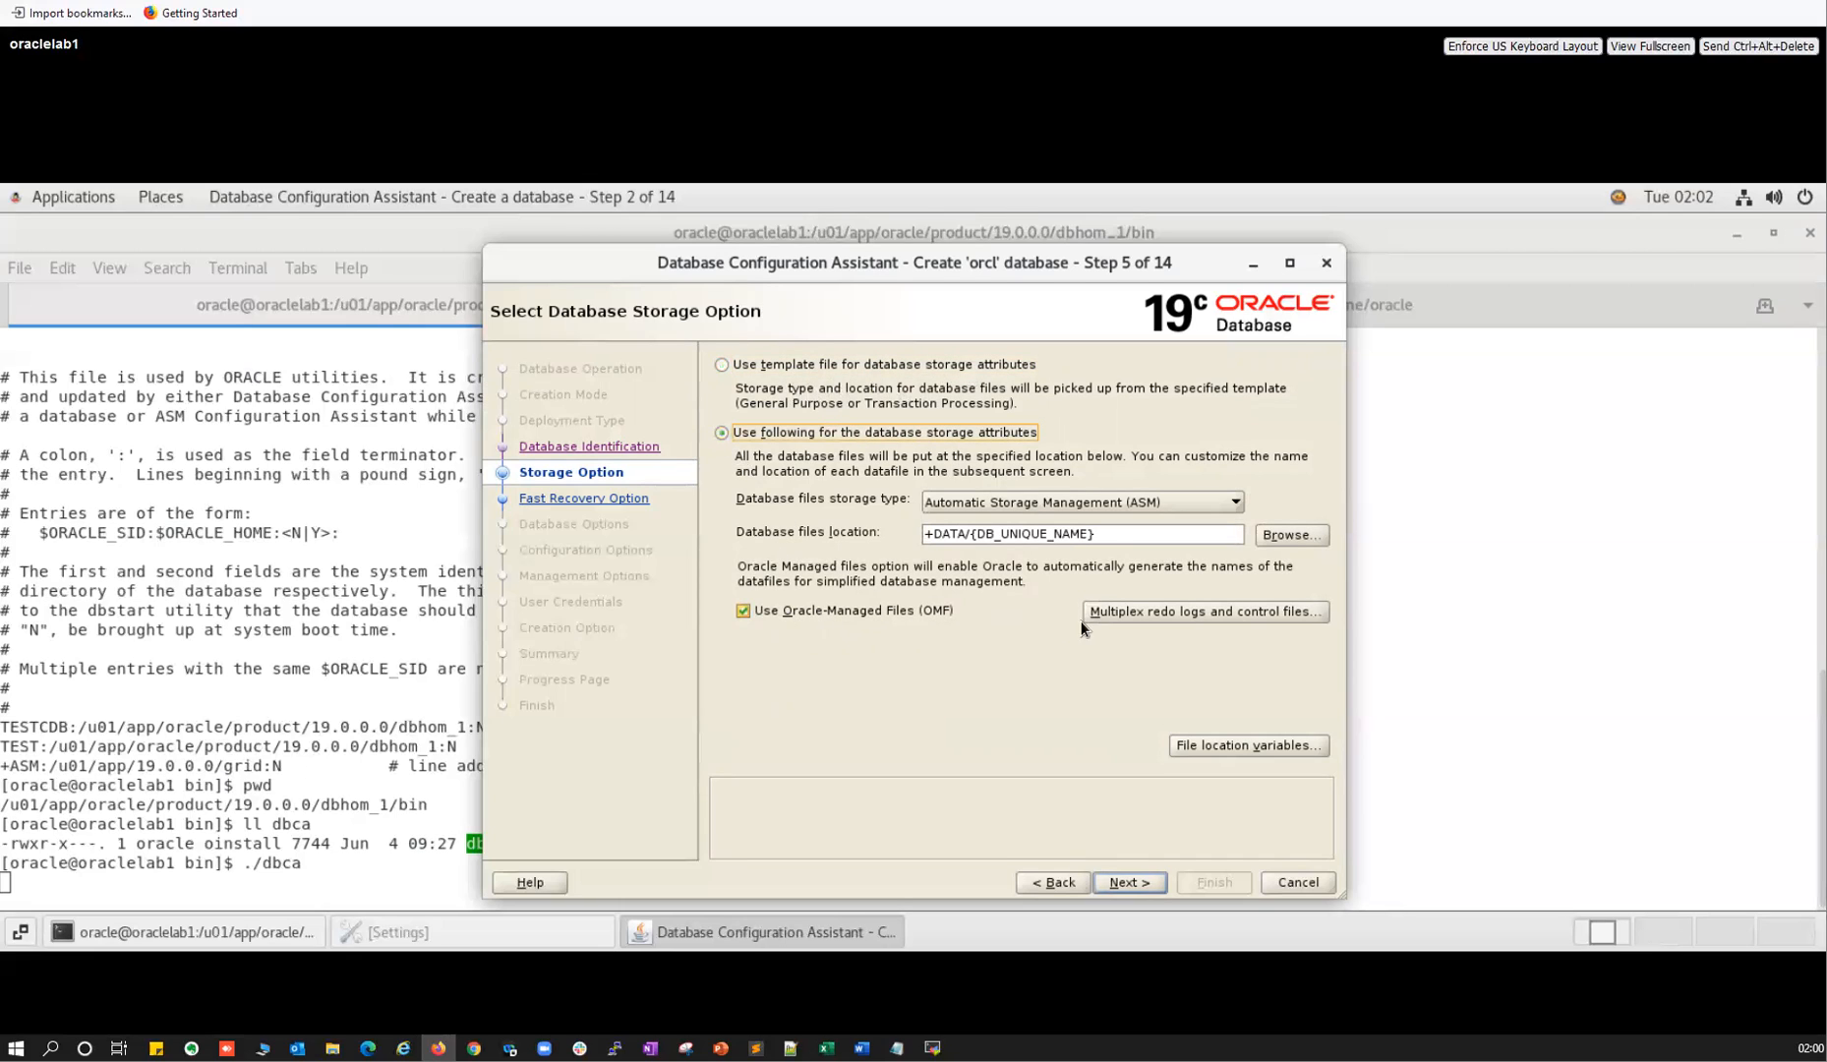
click(1127, 615)
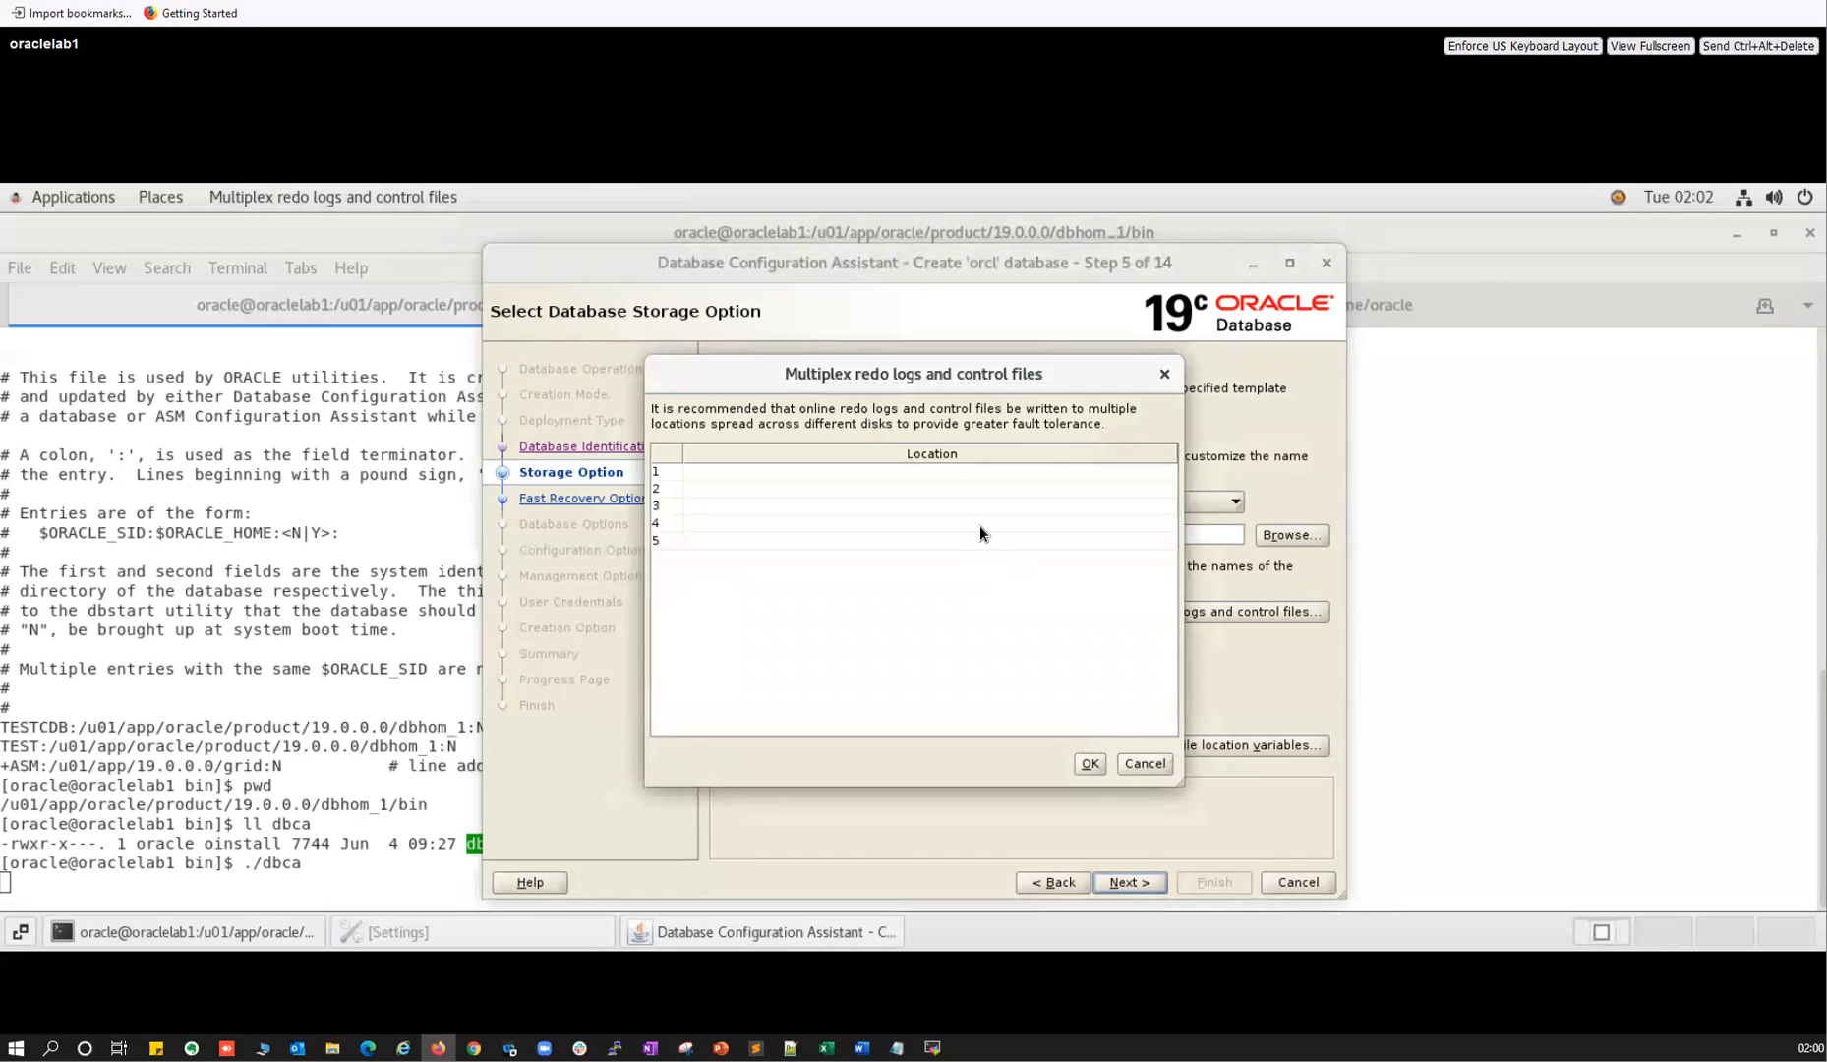
key(Escape)
drag(977, 533, 1104, 531)
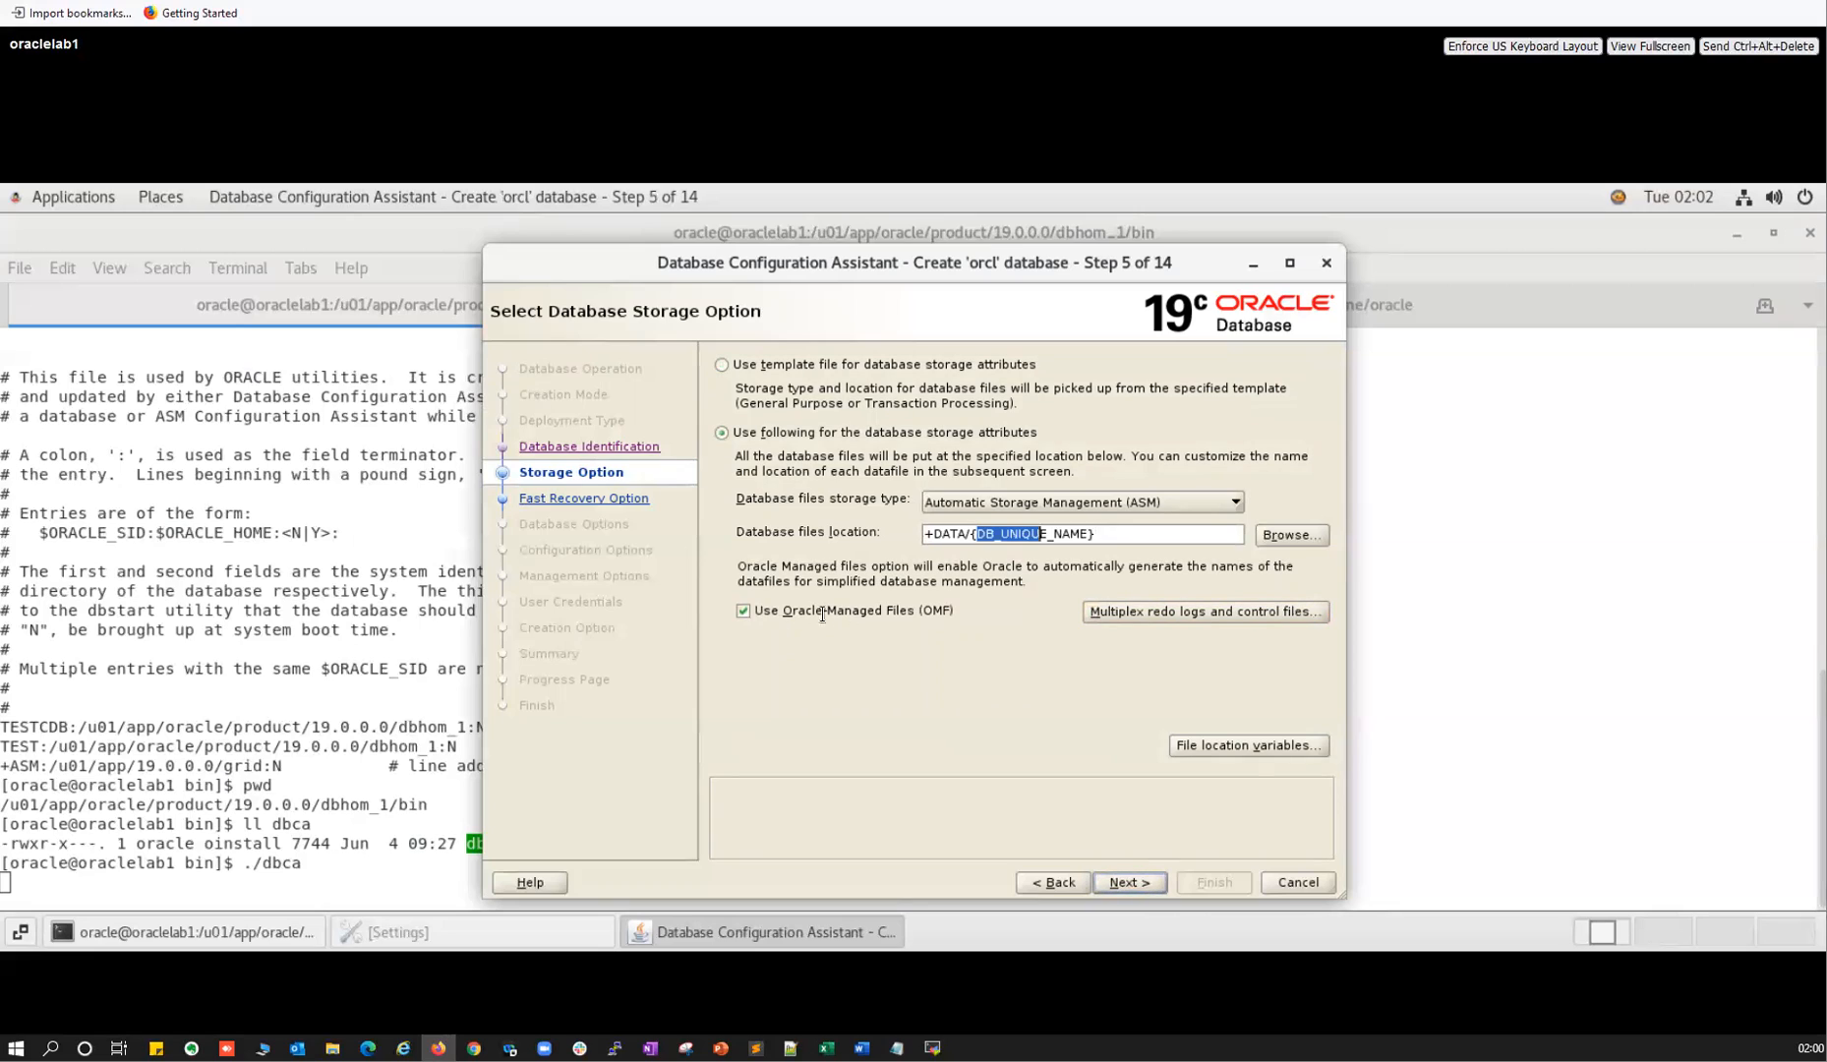
click(749, 608)
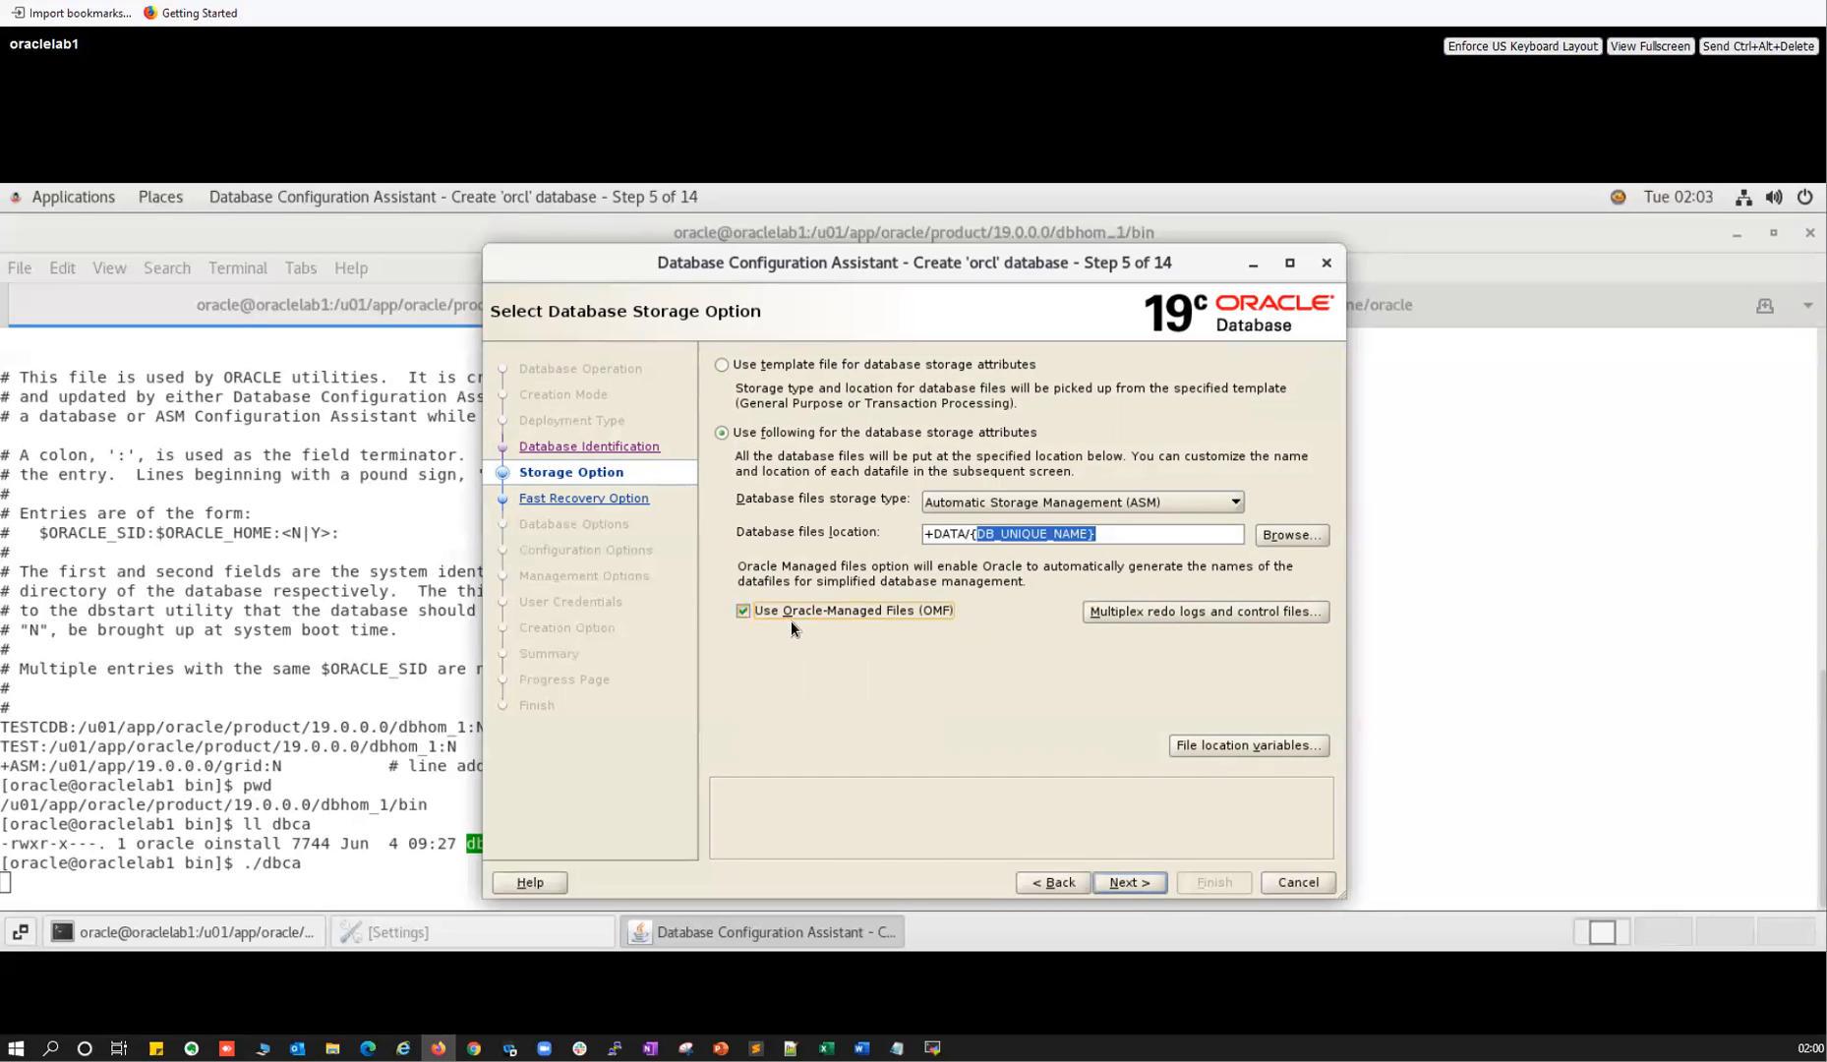
click(742, 611)
click(777, 366)
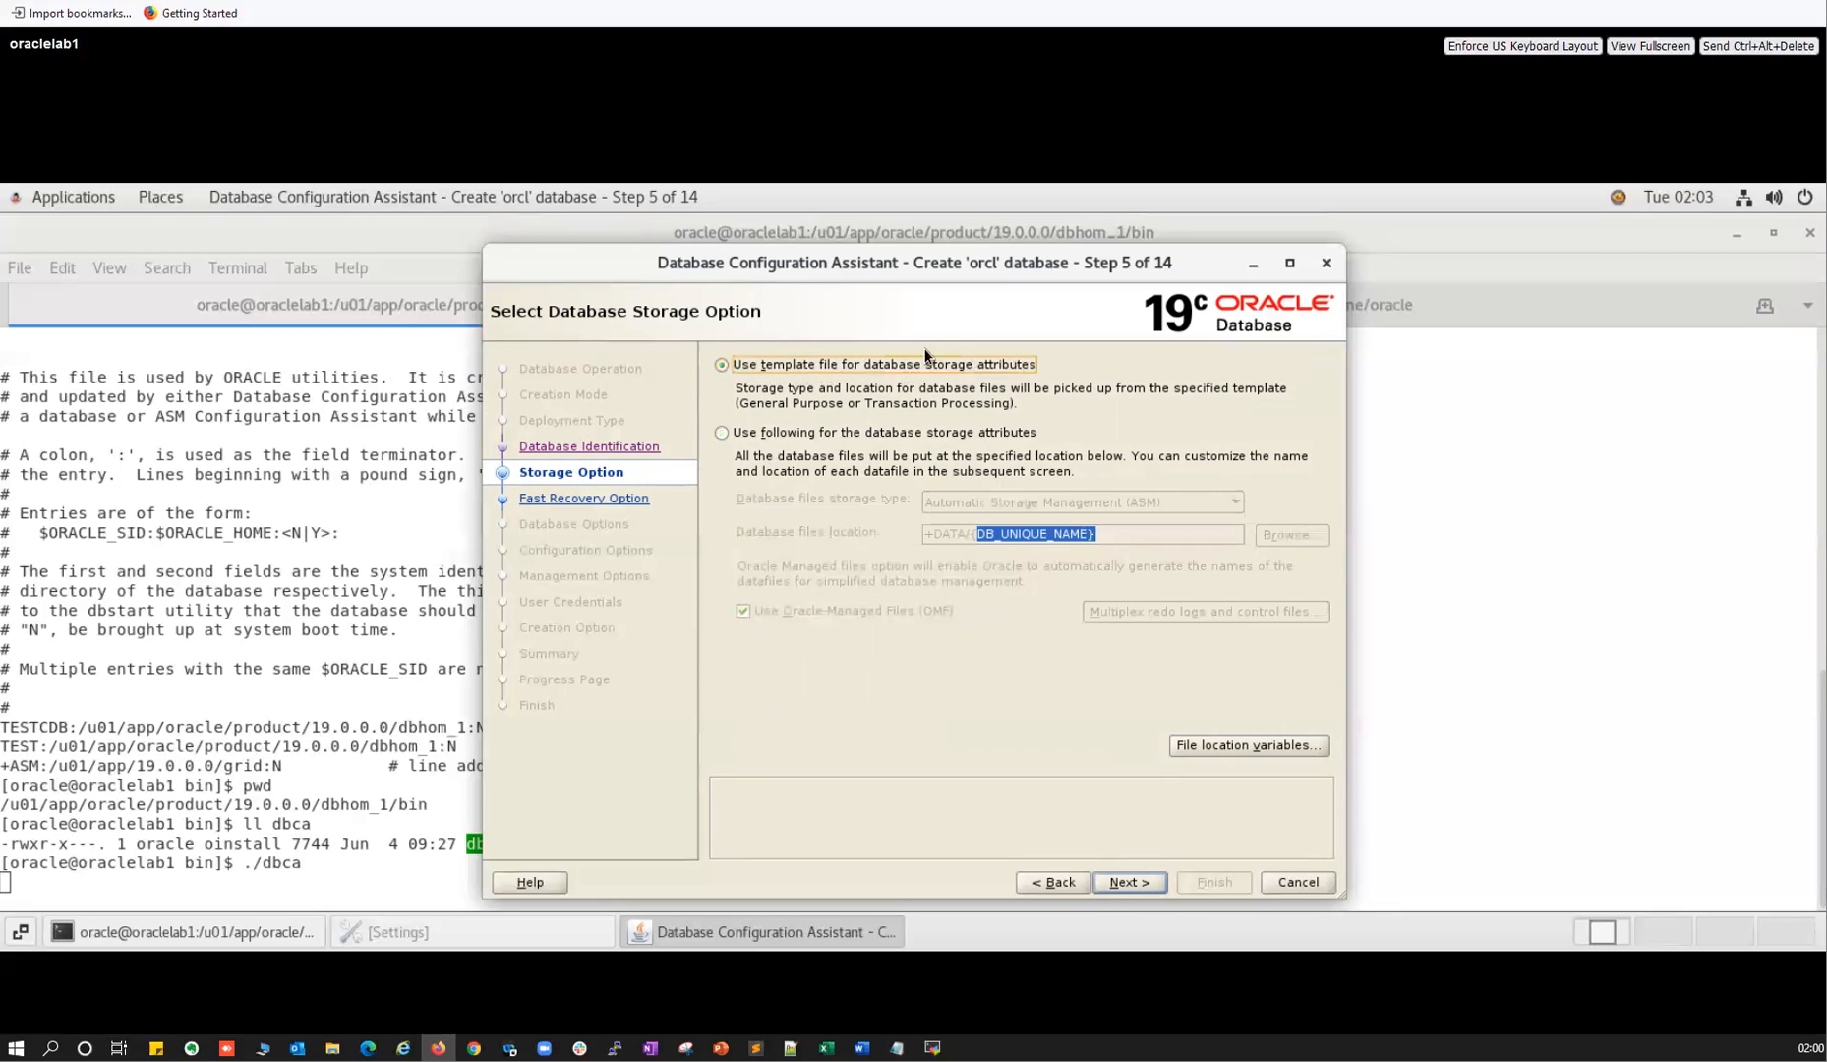
click(1121, 882)
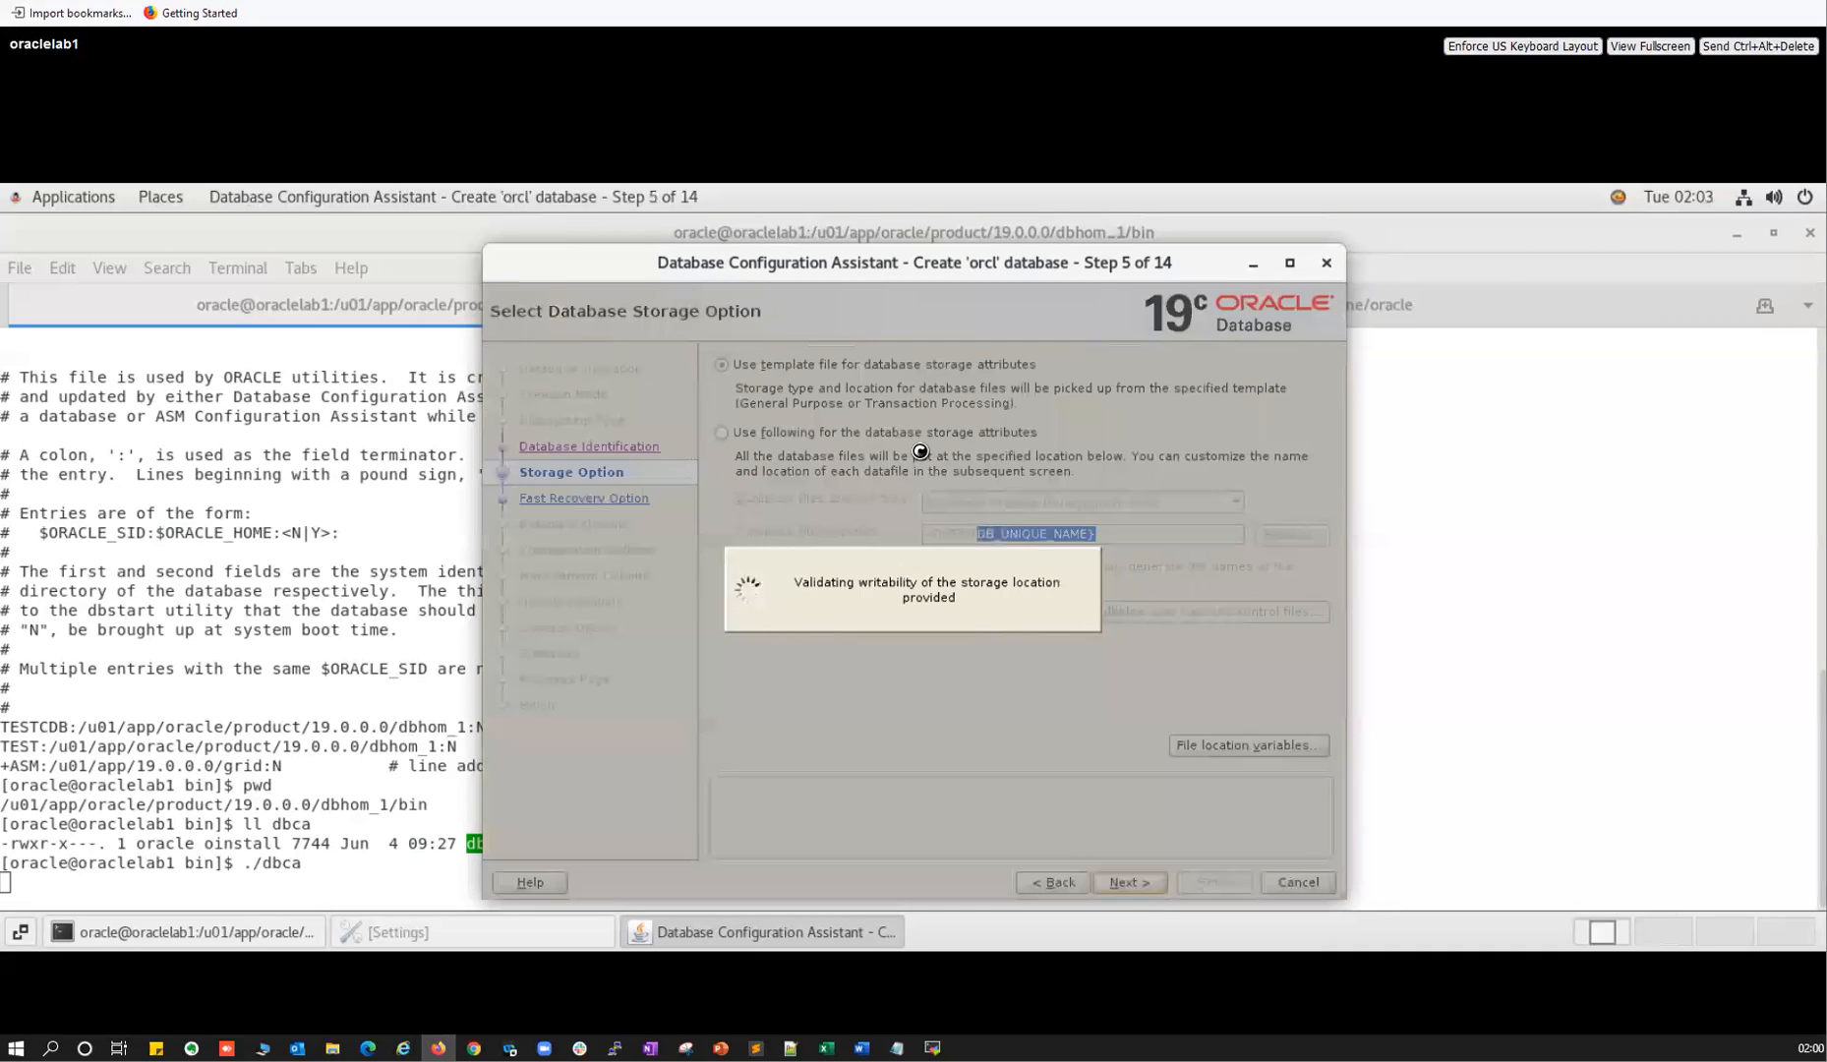
click(761, 391)
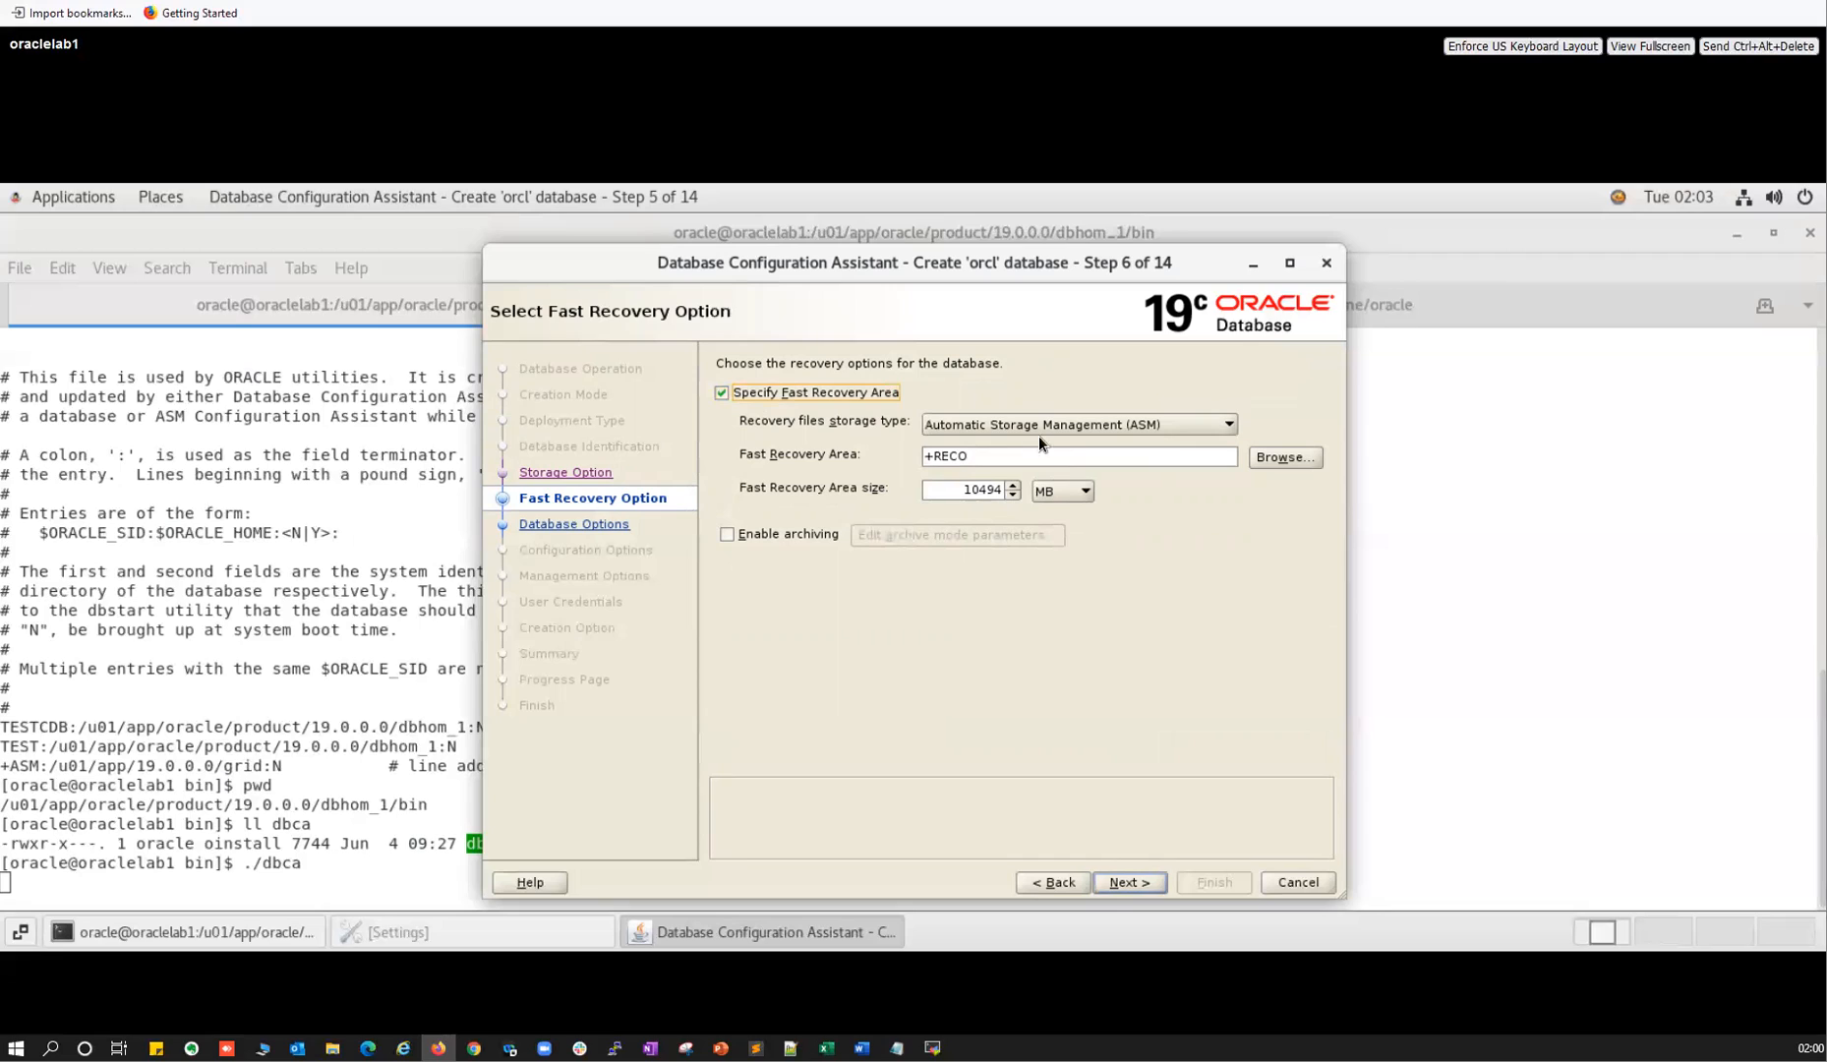
Keep ASM for recovery files, enable archiving, and shrink the fast recovery area to 8000 MB.
click(1031, 425)
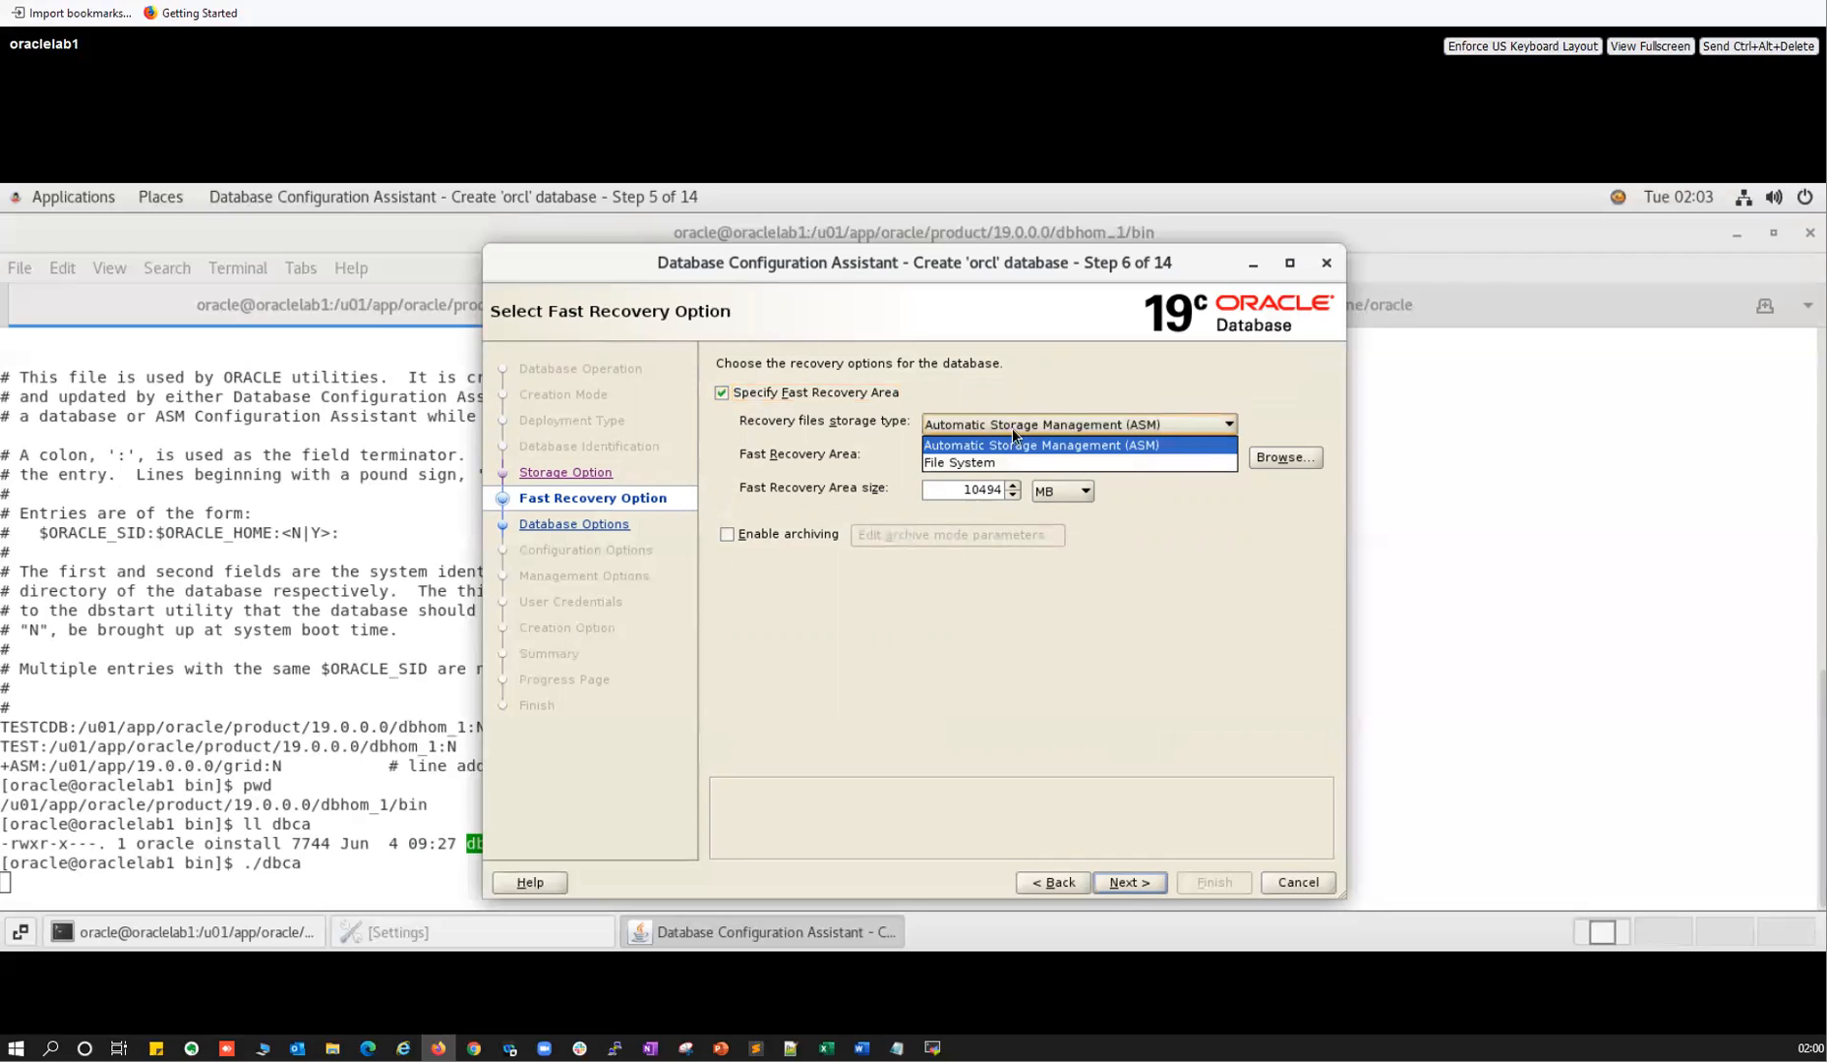
click(964, 448)
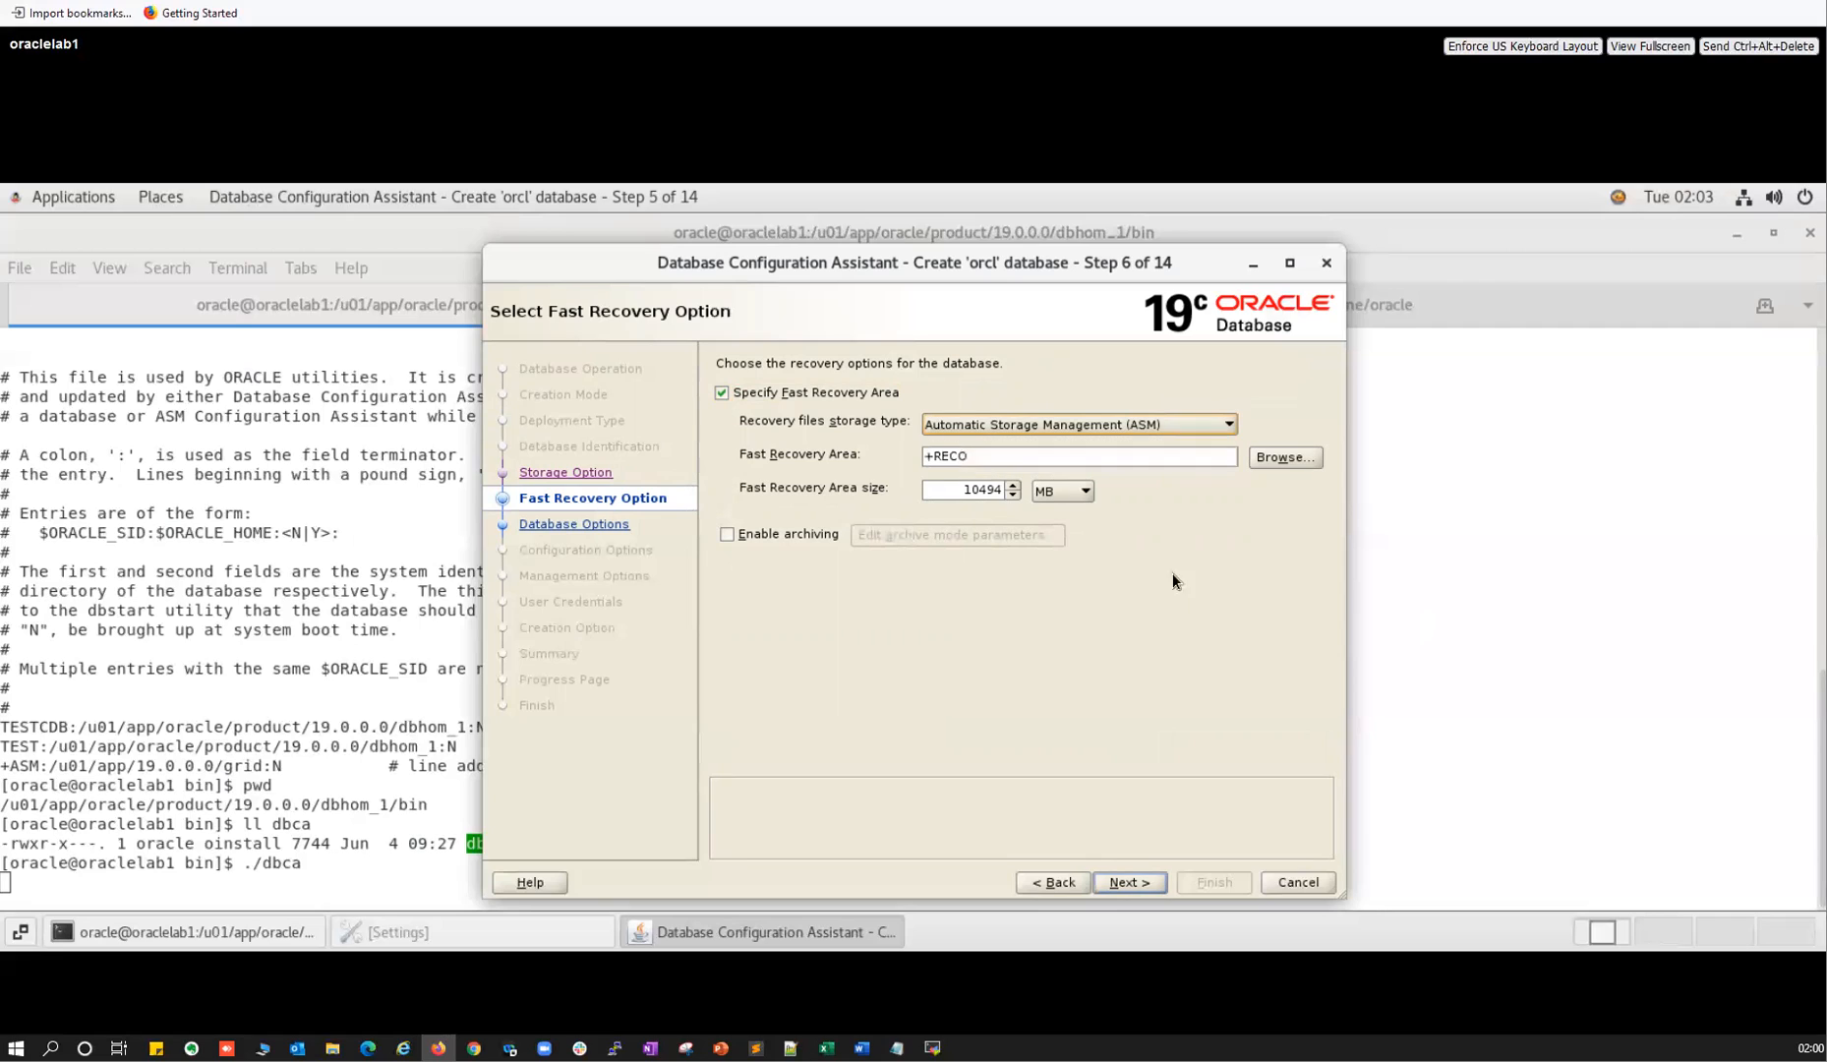
click(761, 540)
click(1132, 884)
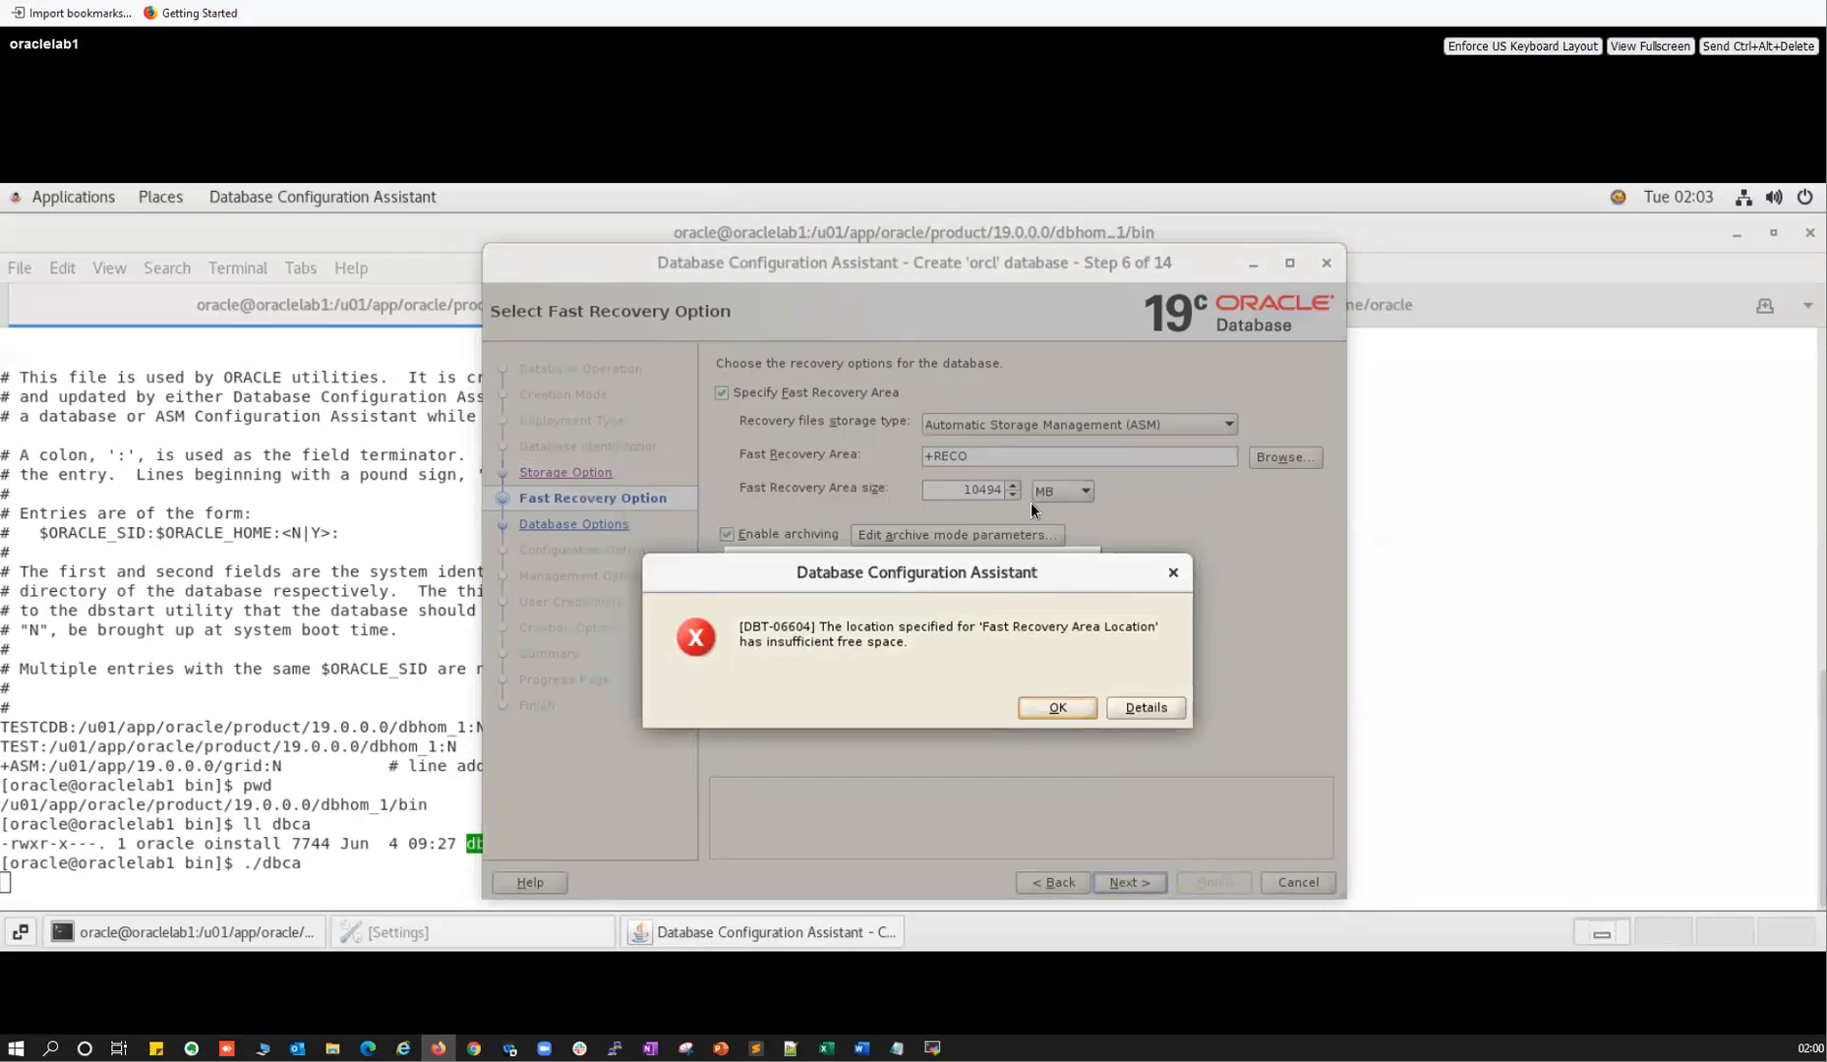
click(1058, 708)
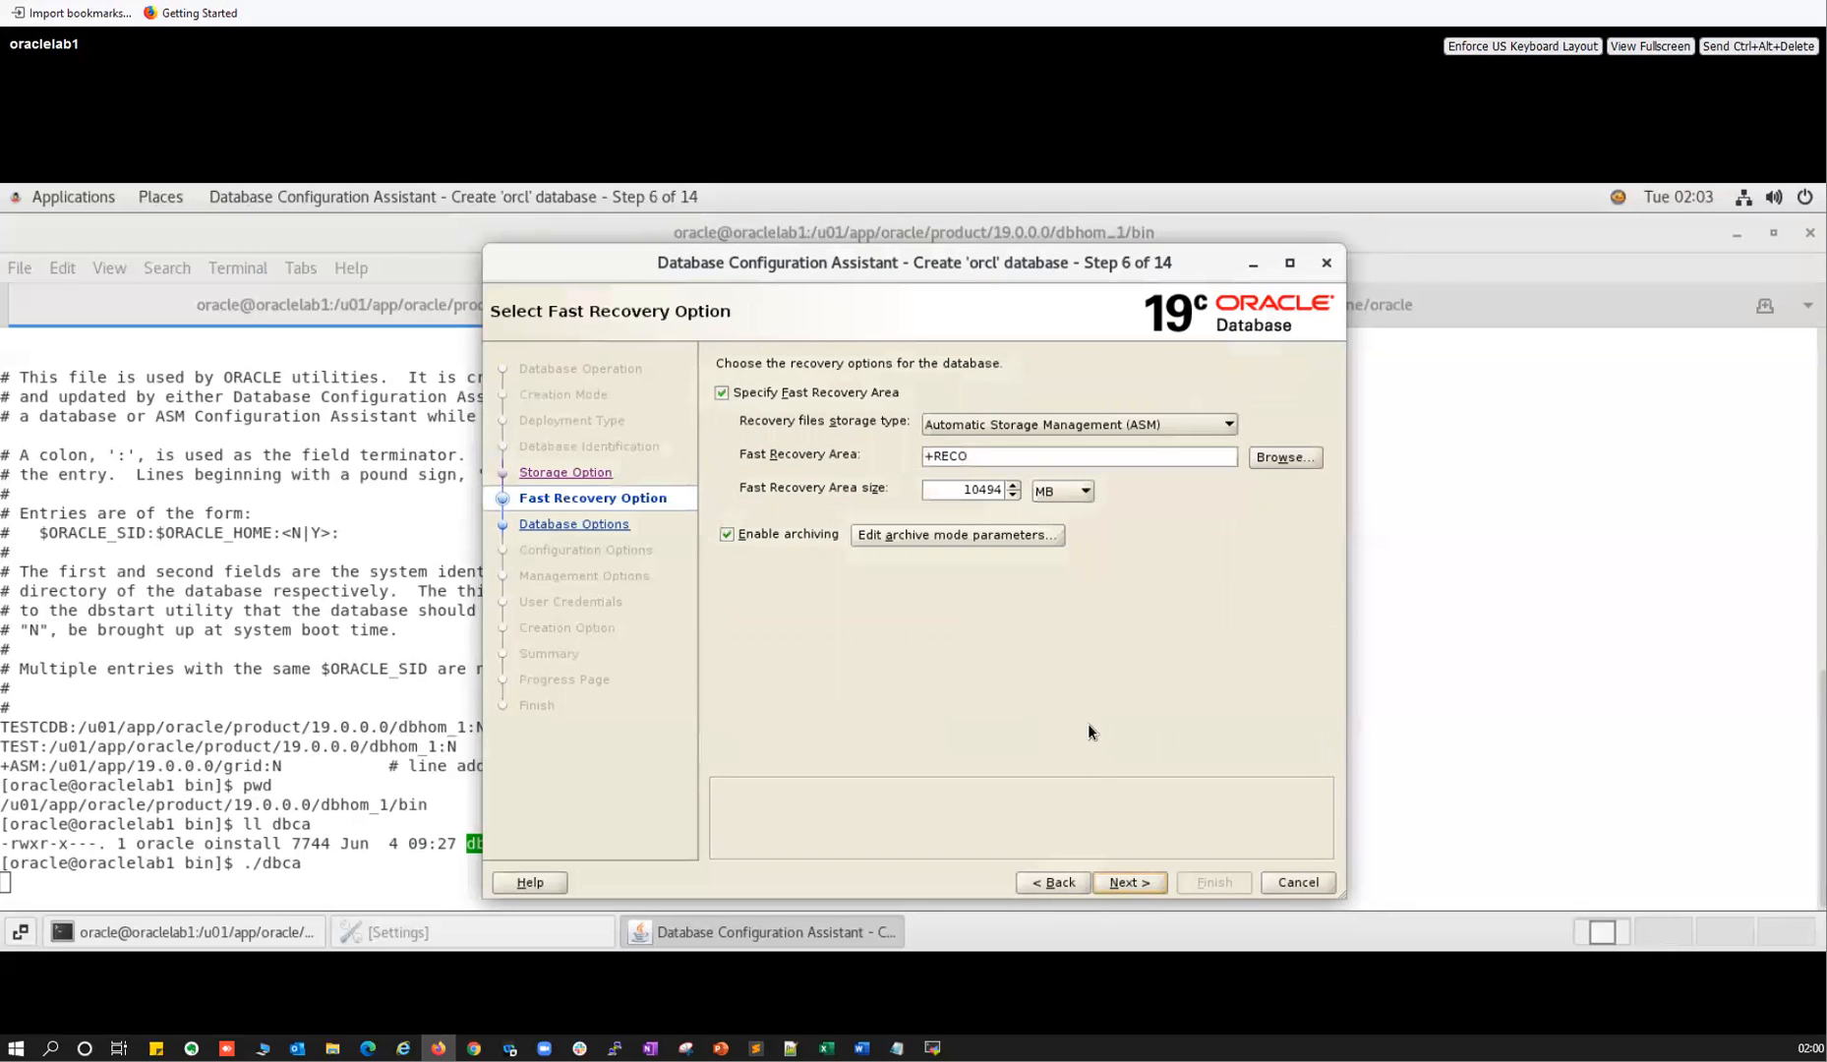
drag(962, 490, 1035, 483)
text(8-000)
key(BackSpace)
key(BackSpace)
key(BackSpace)
key(BackSpace)
text(000)
click(1126, 883)
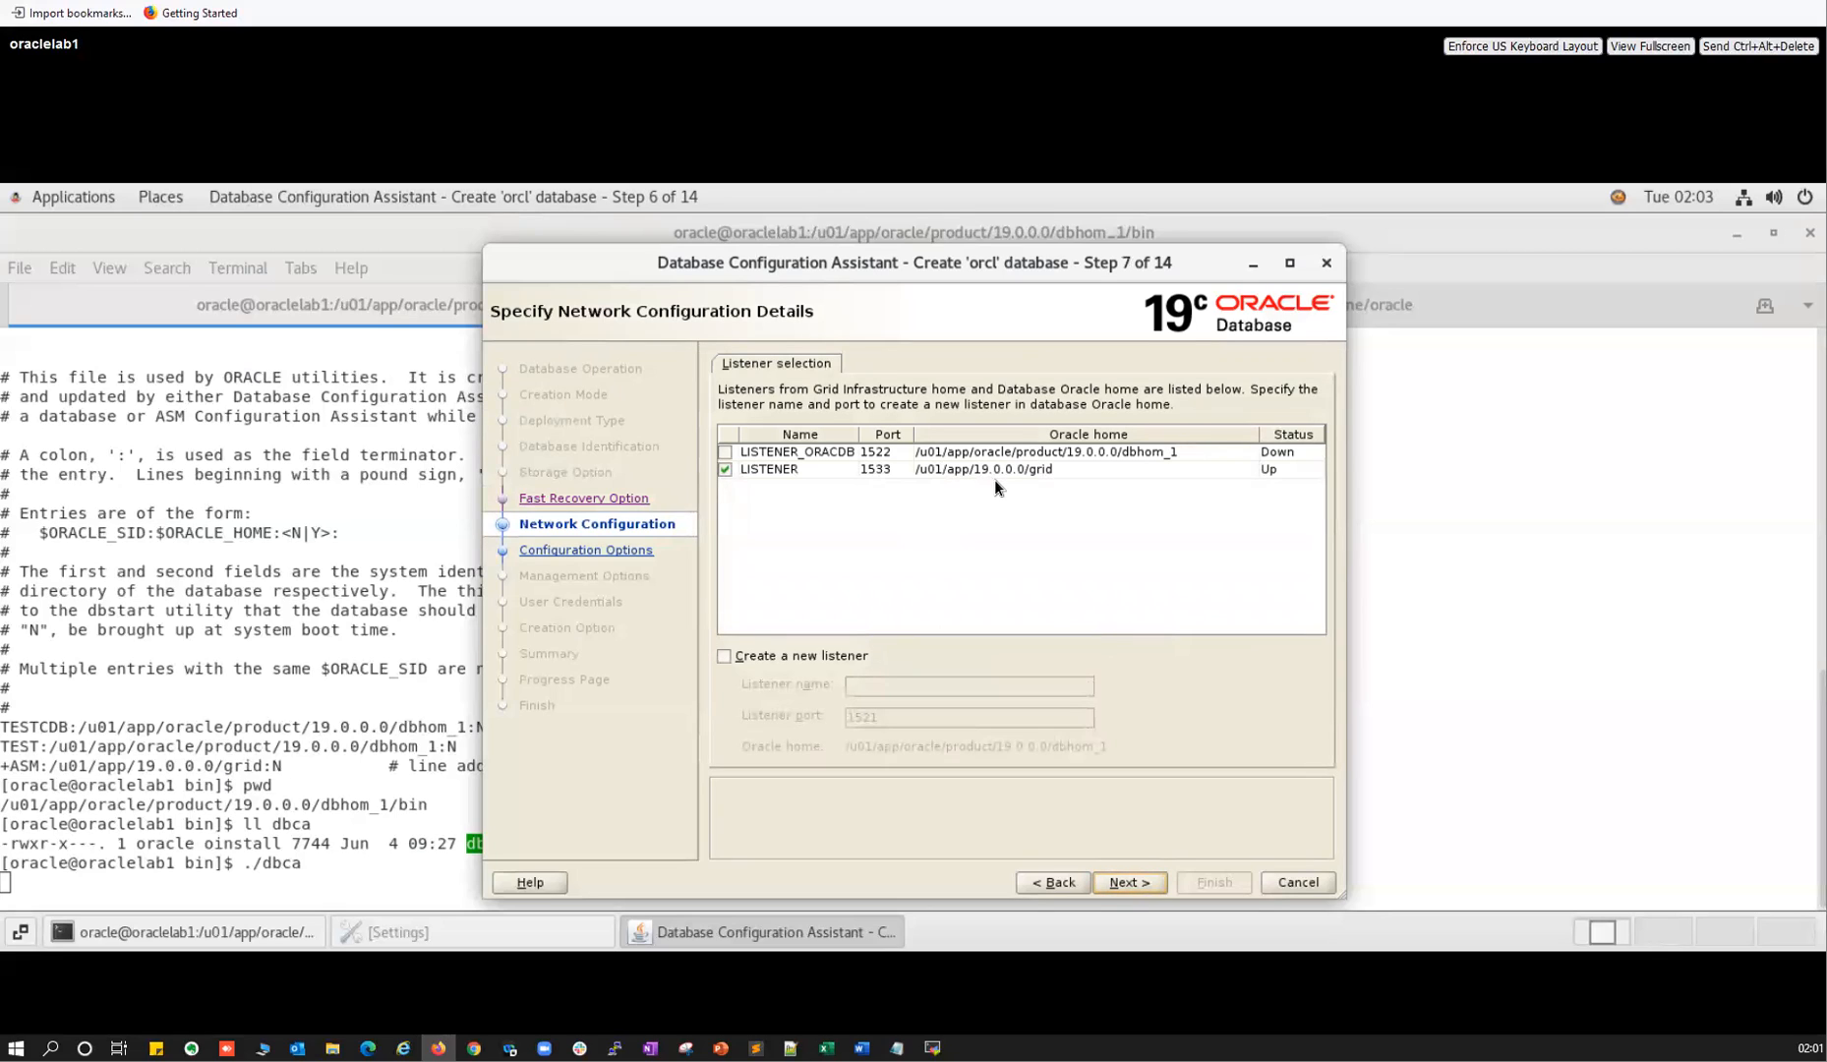
Uncheck both LISTENER and LISTENER_ORACDB and leave 'Create a new listener' unselected.
click(726, 454)
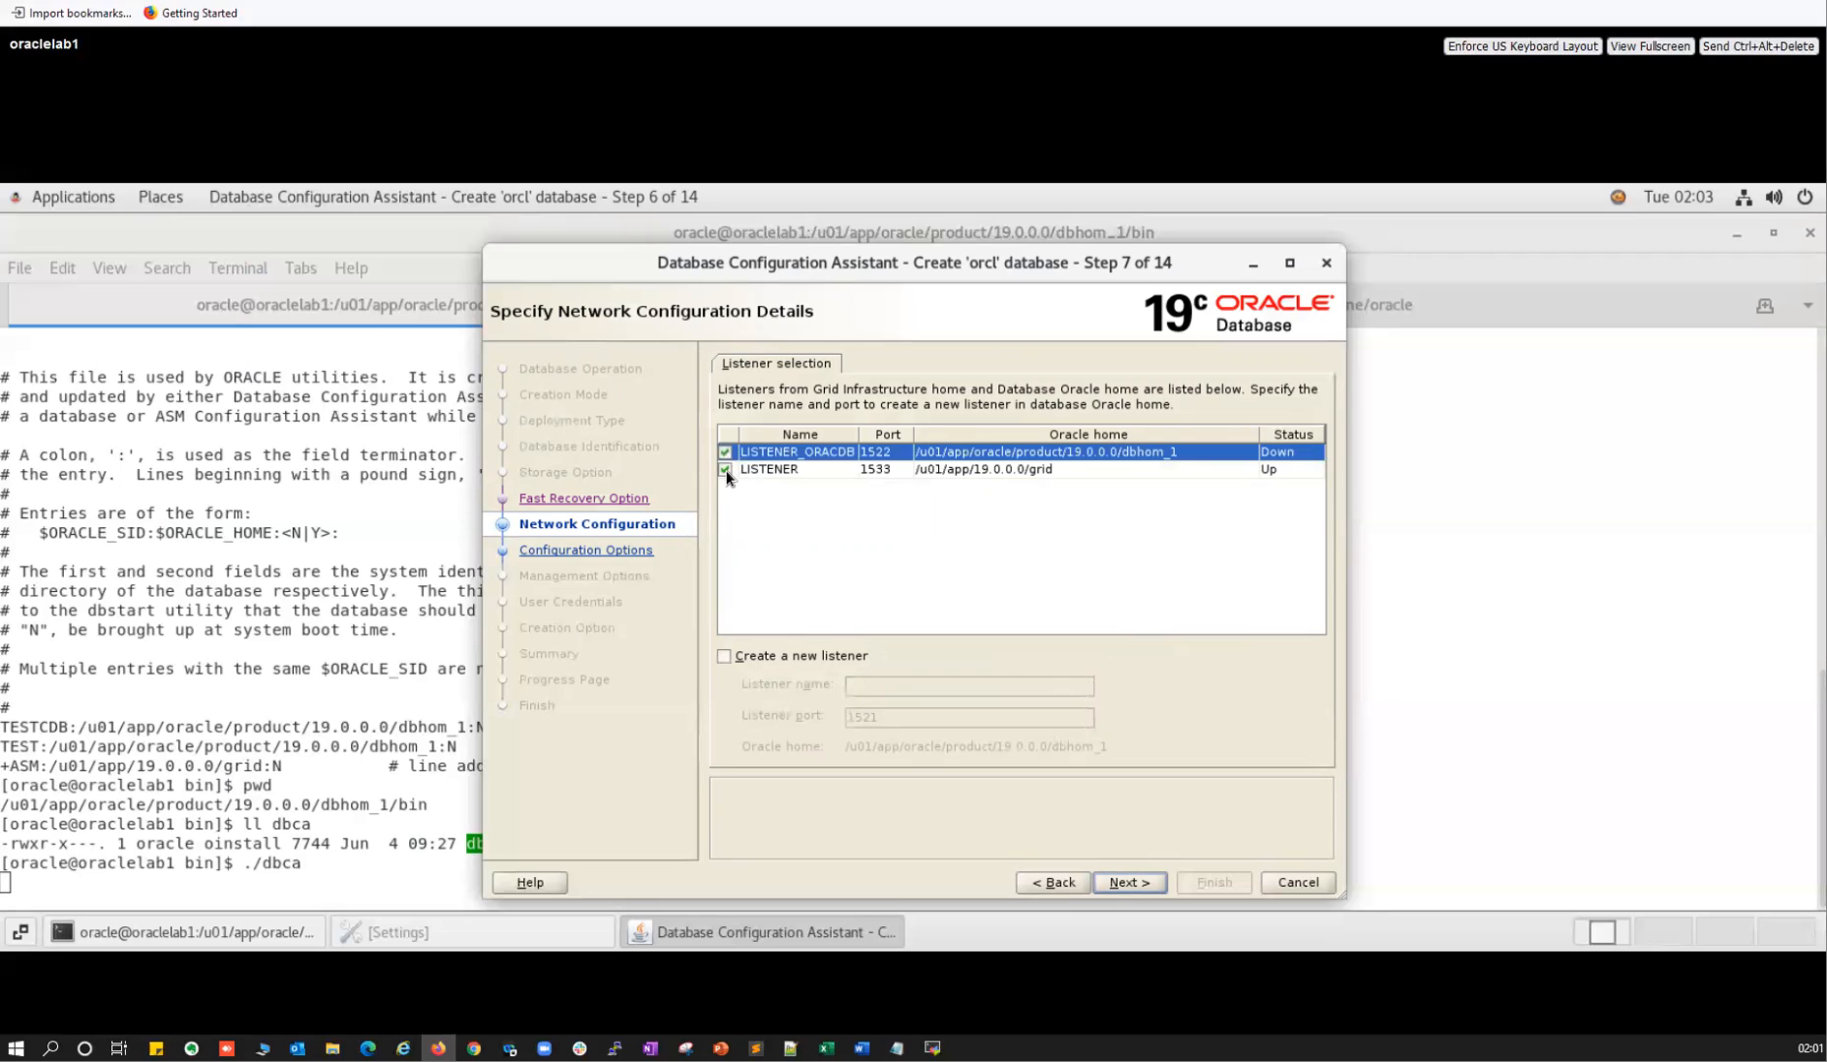
click(859, 468)
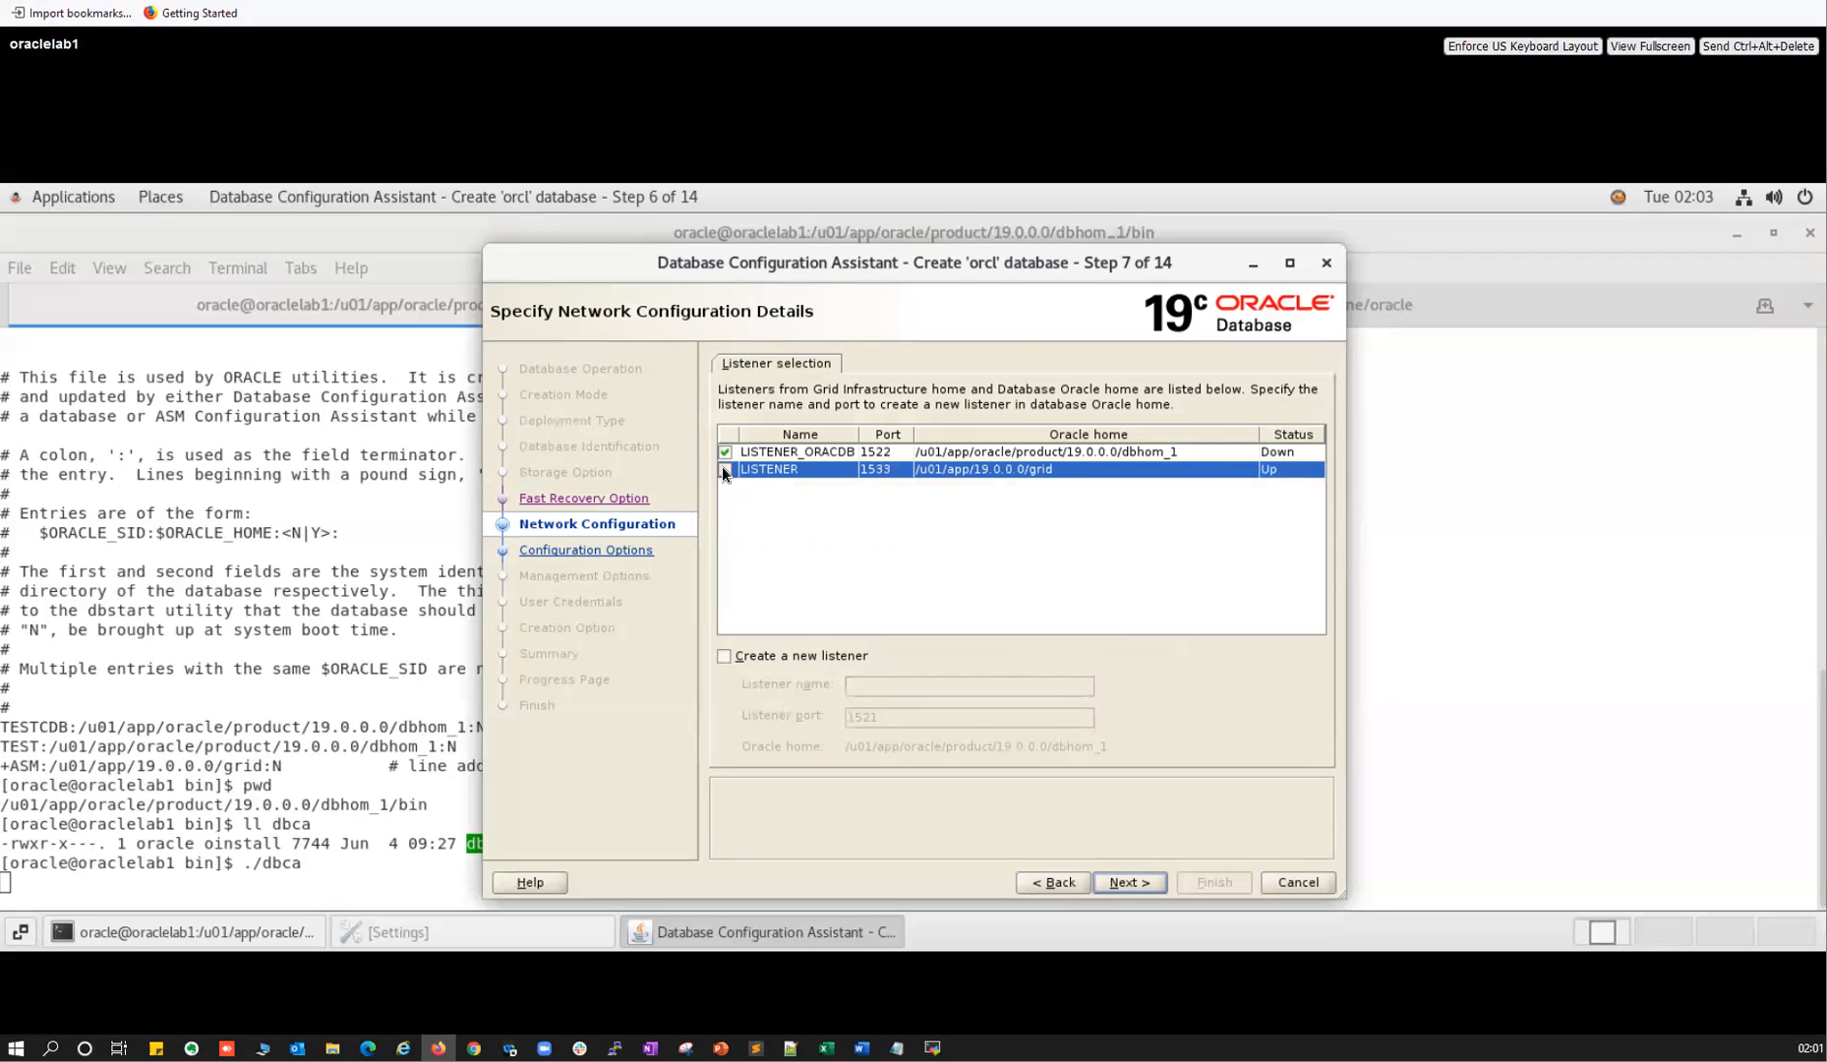
click(725, 656)
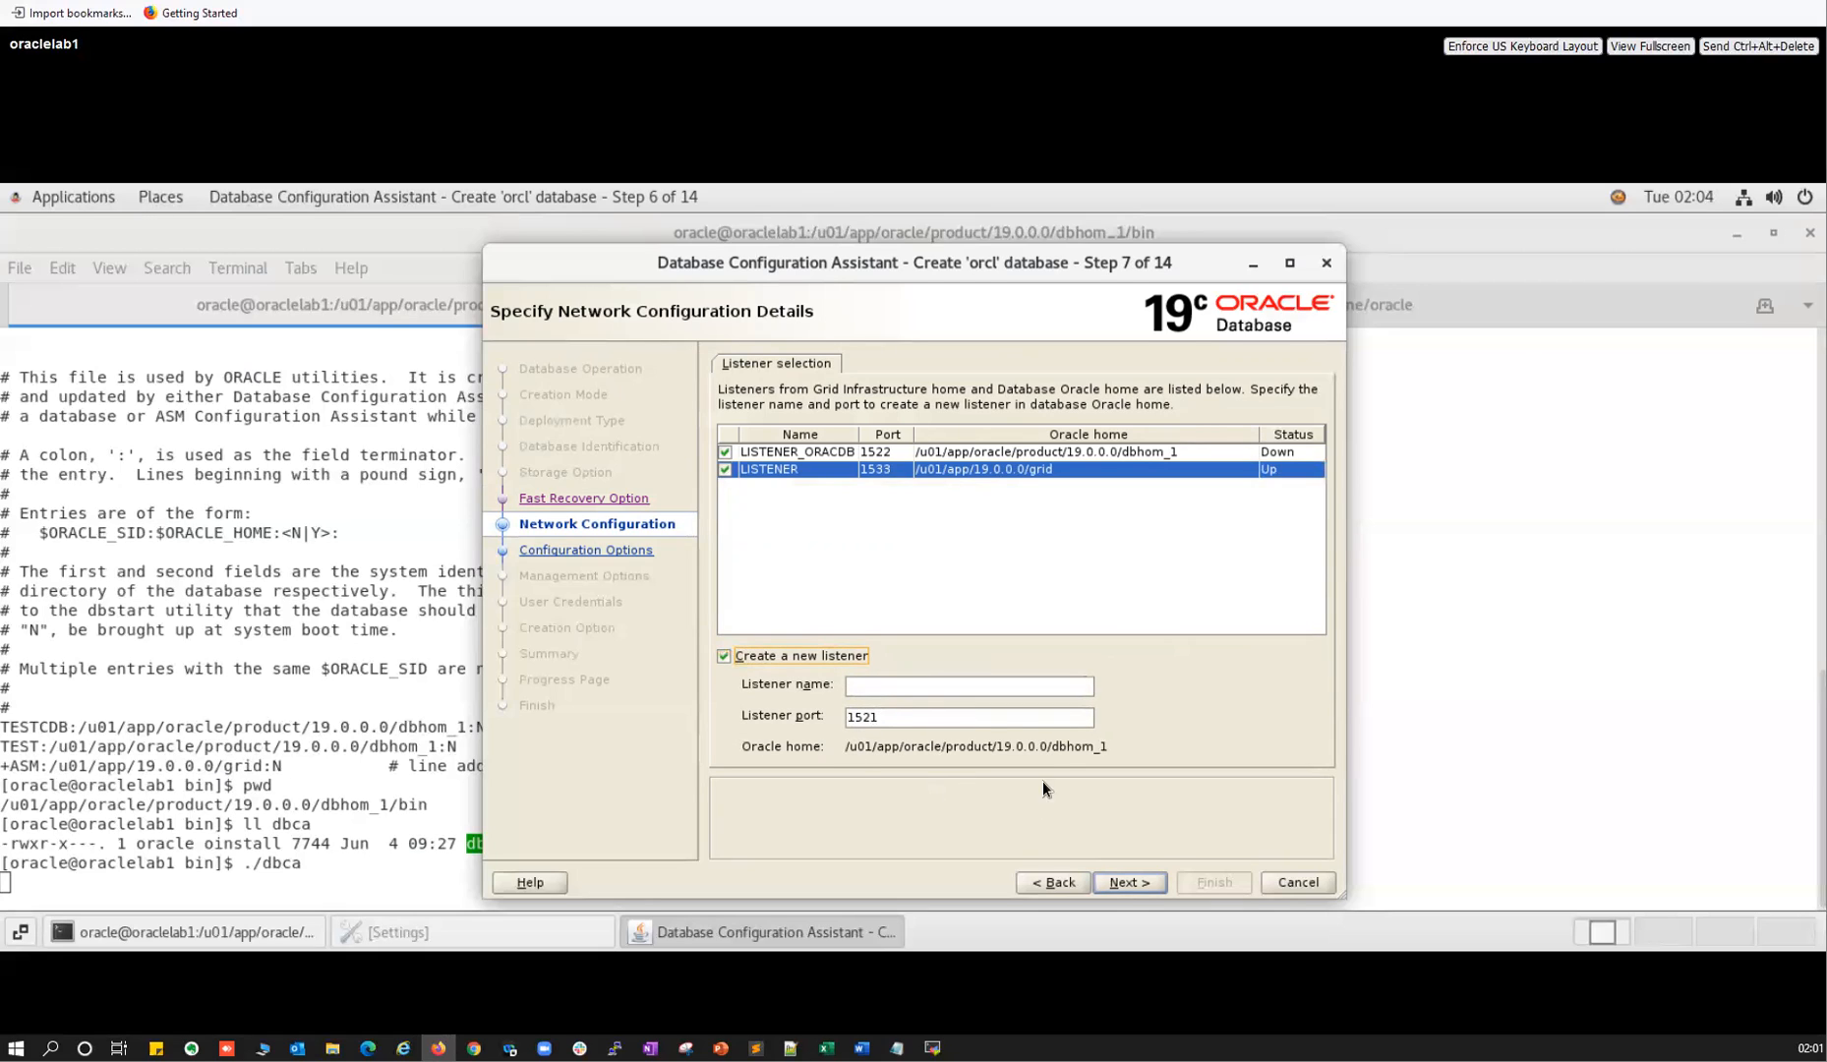
click(725, 451)
click(728, 468)
click(725, 451)
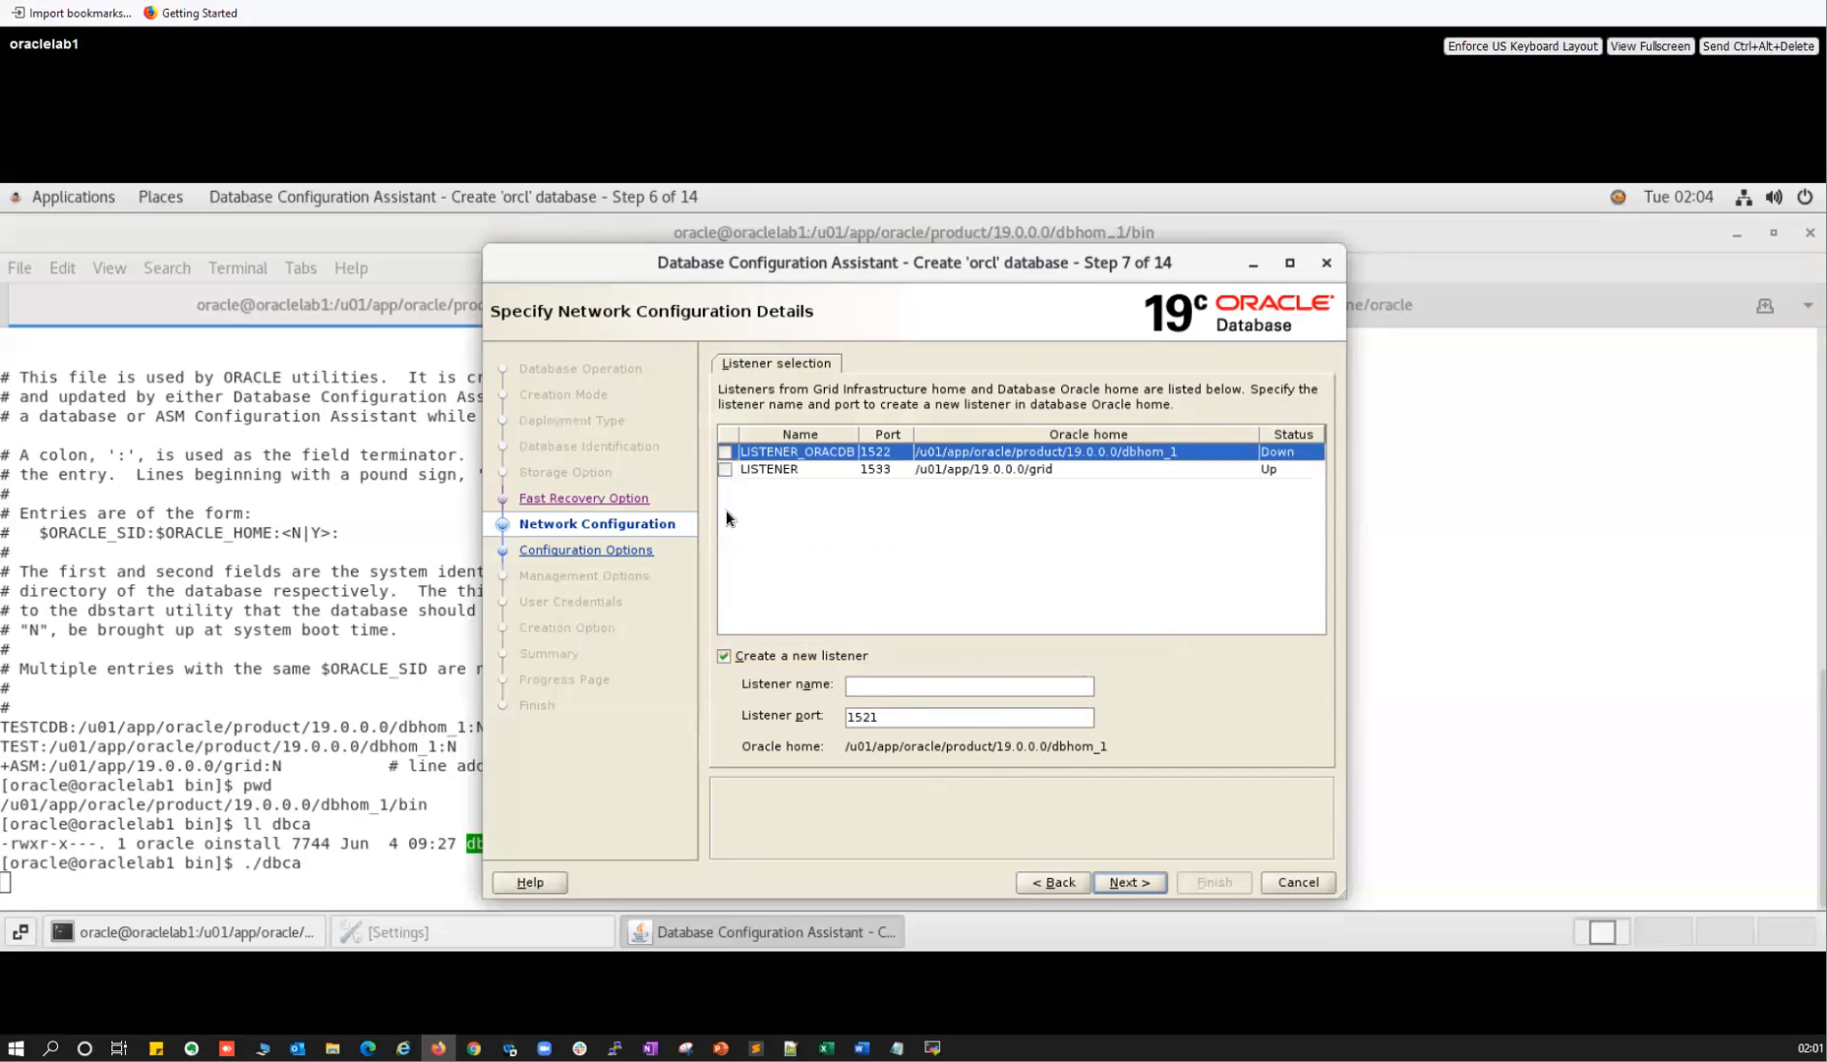
click(726, 656)
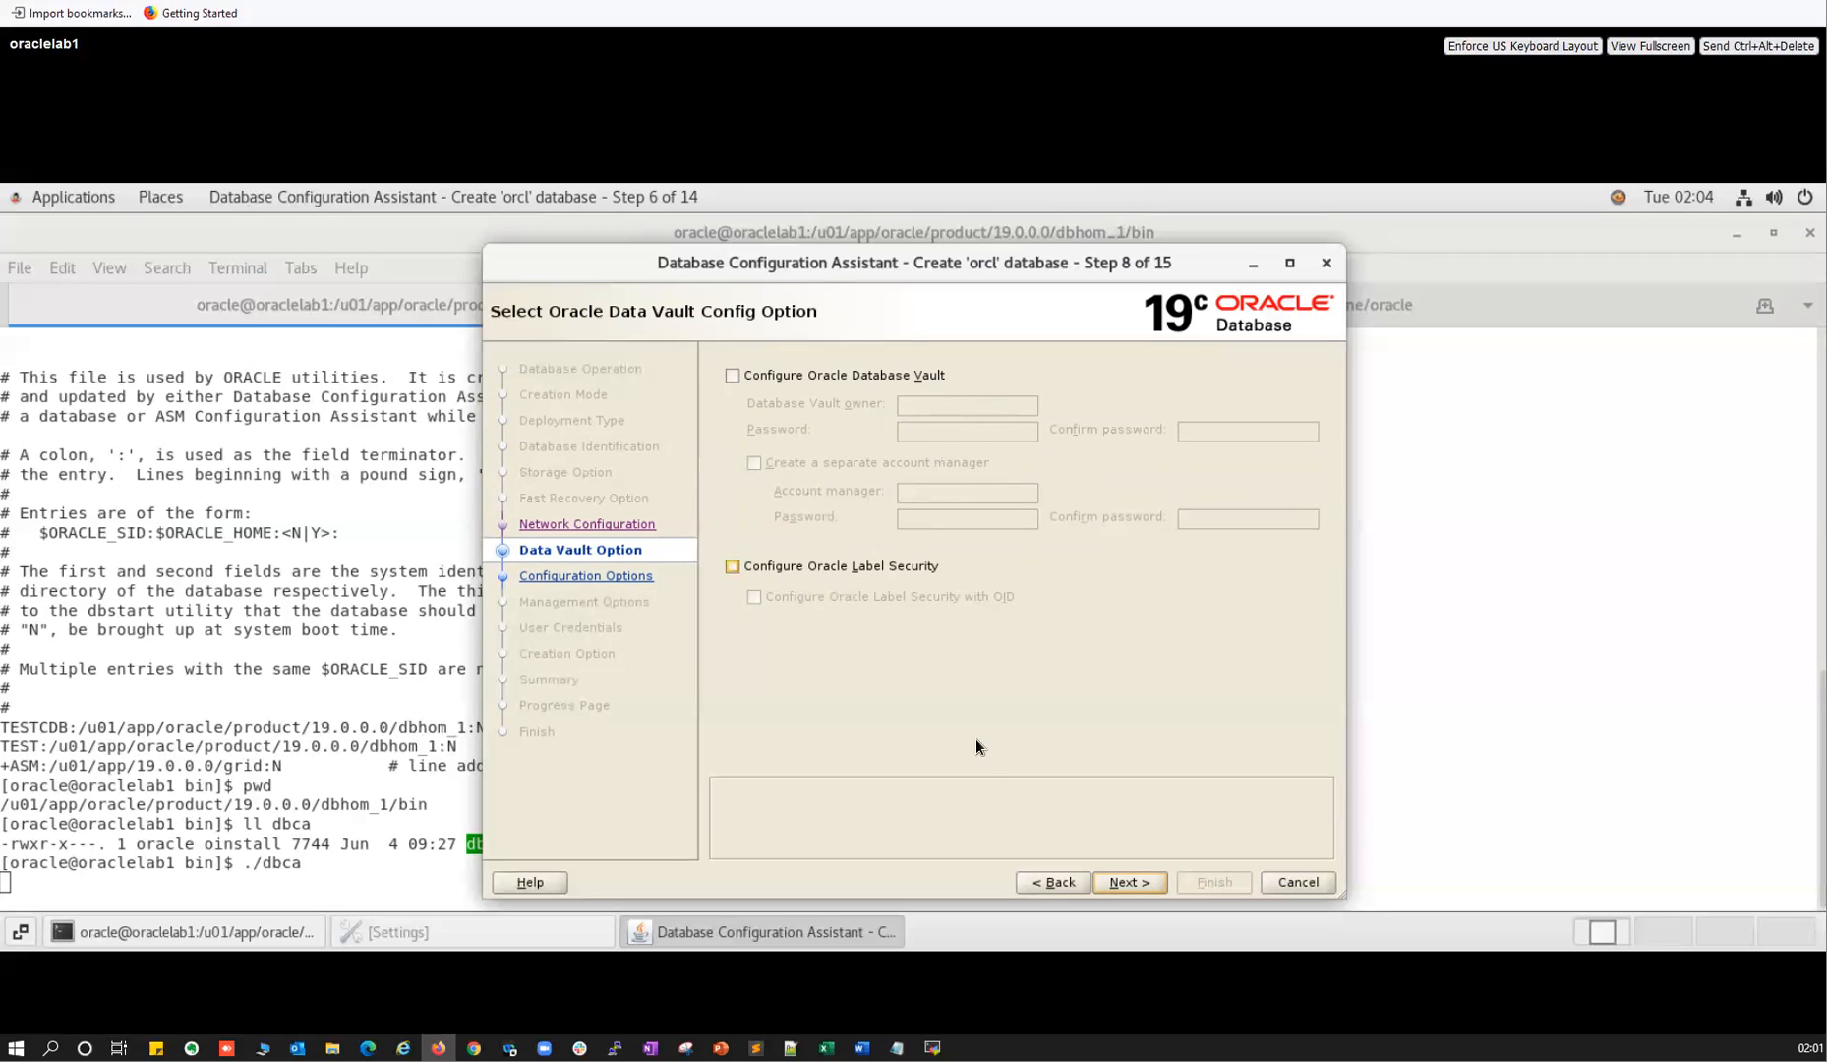
Leave Database Vault and Label Security unchecked and advance to Configuration Options.
click(1125, 883)
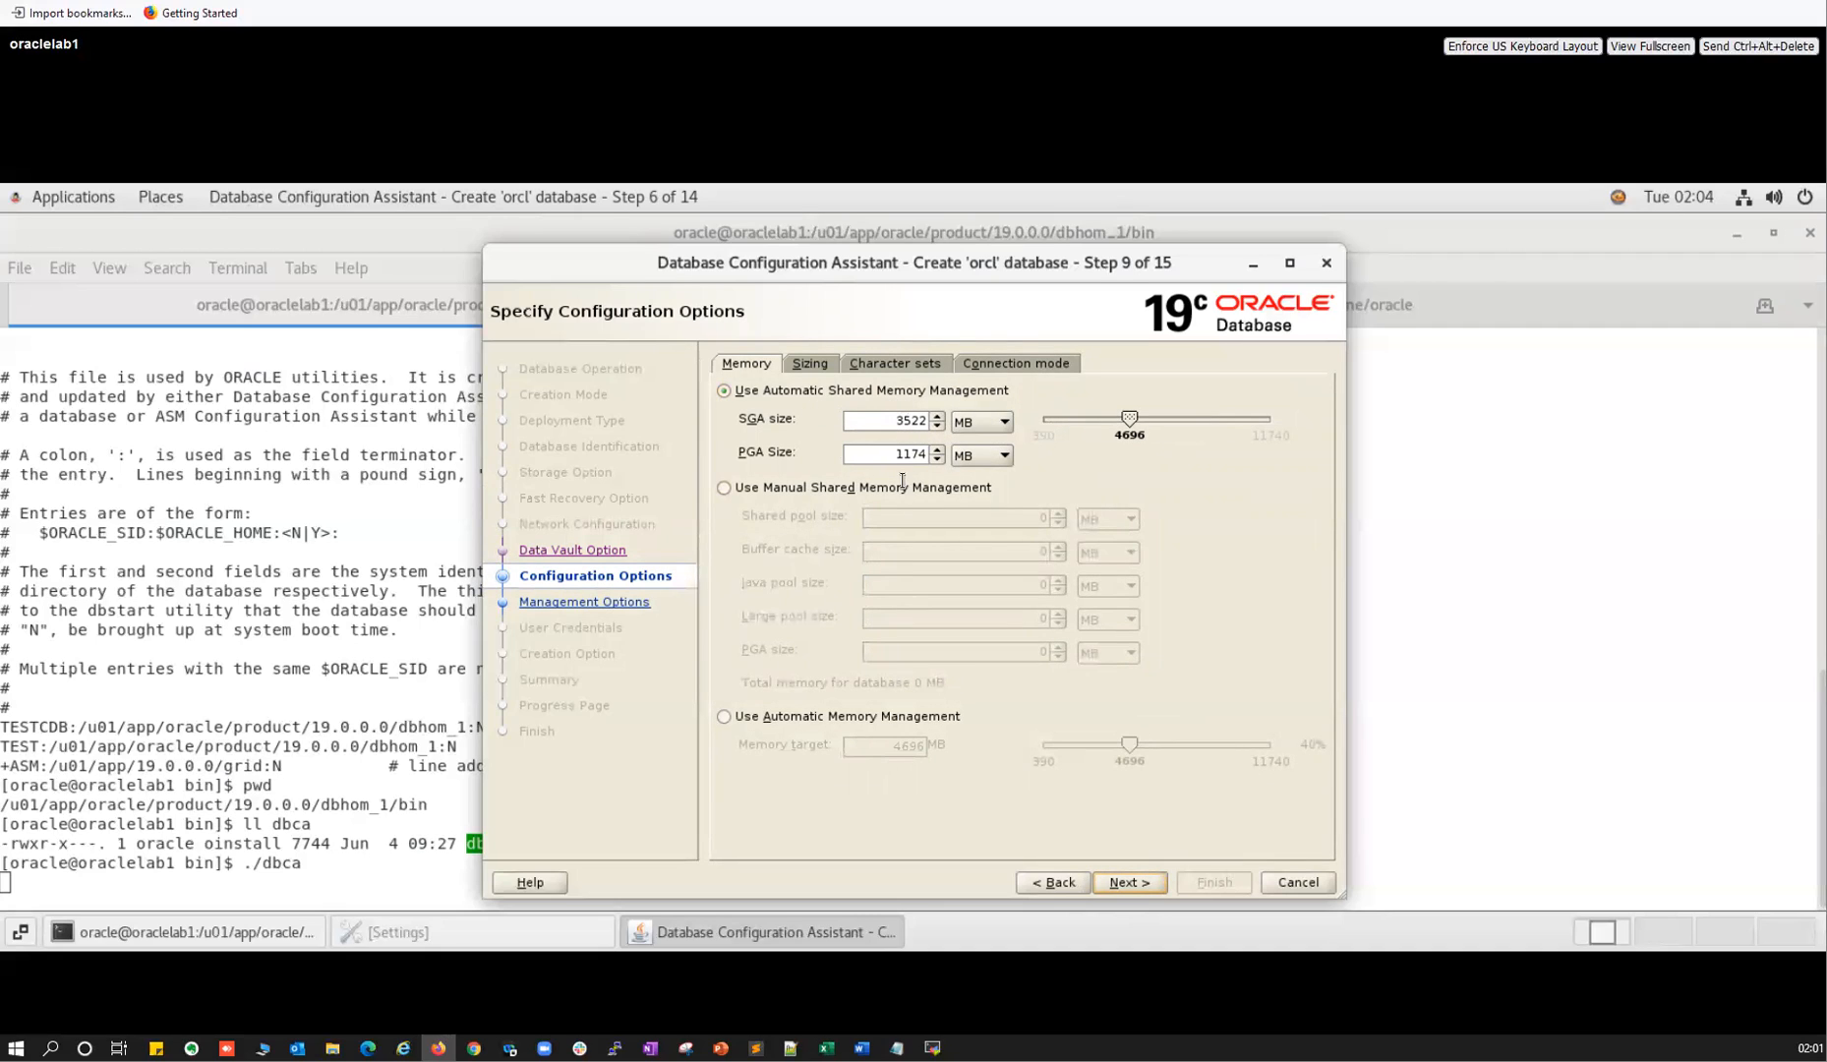
Try each memory mode, keeping Automatic Shared Memory Management at 3522 MB SGA and 1174 MB PGA.
click(724, 717)
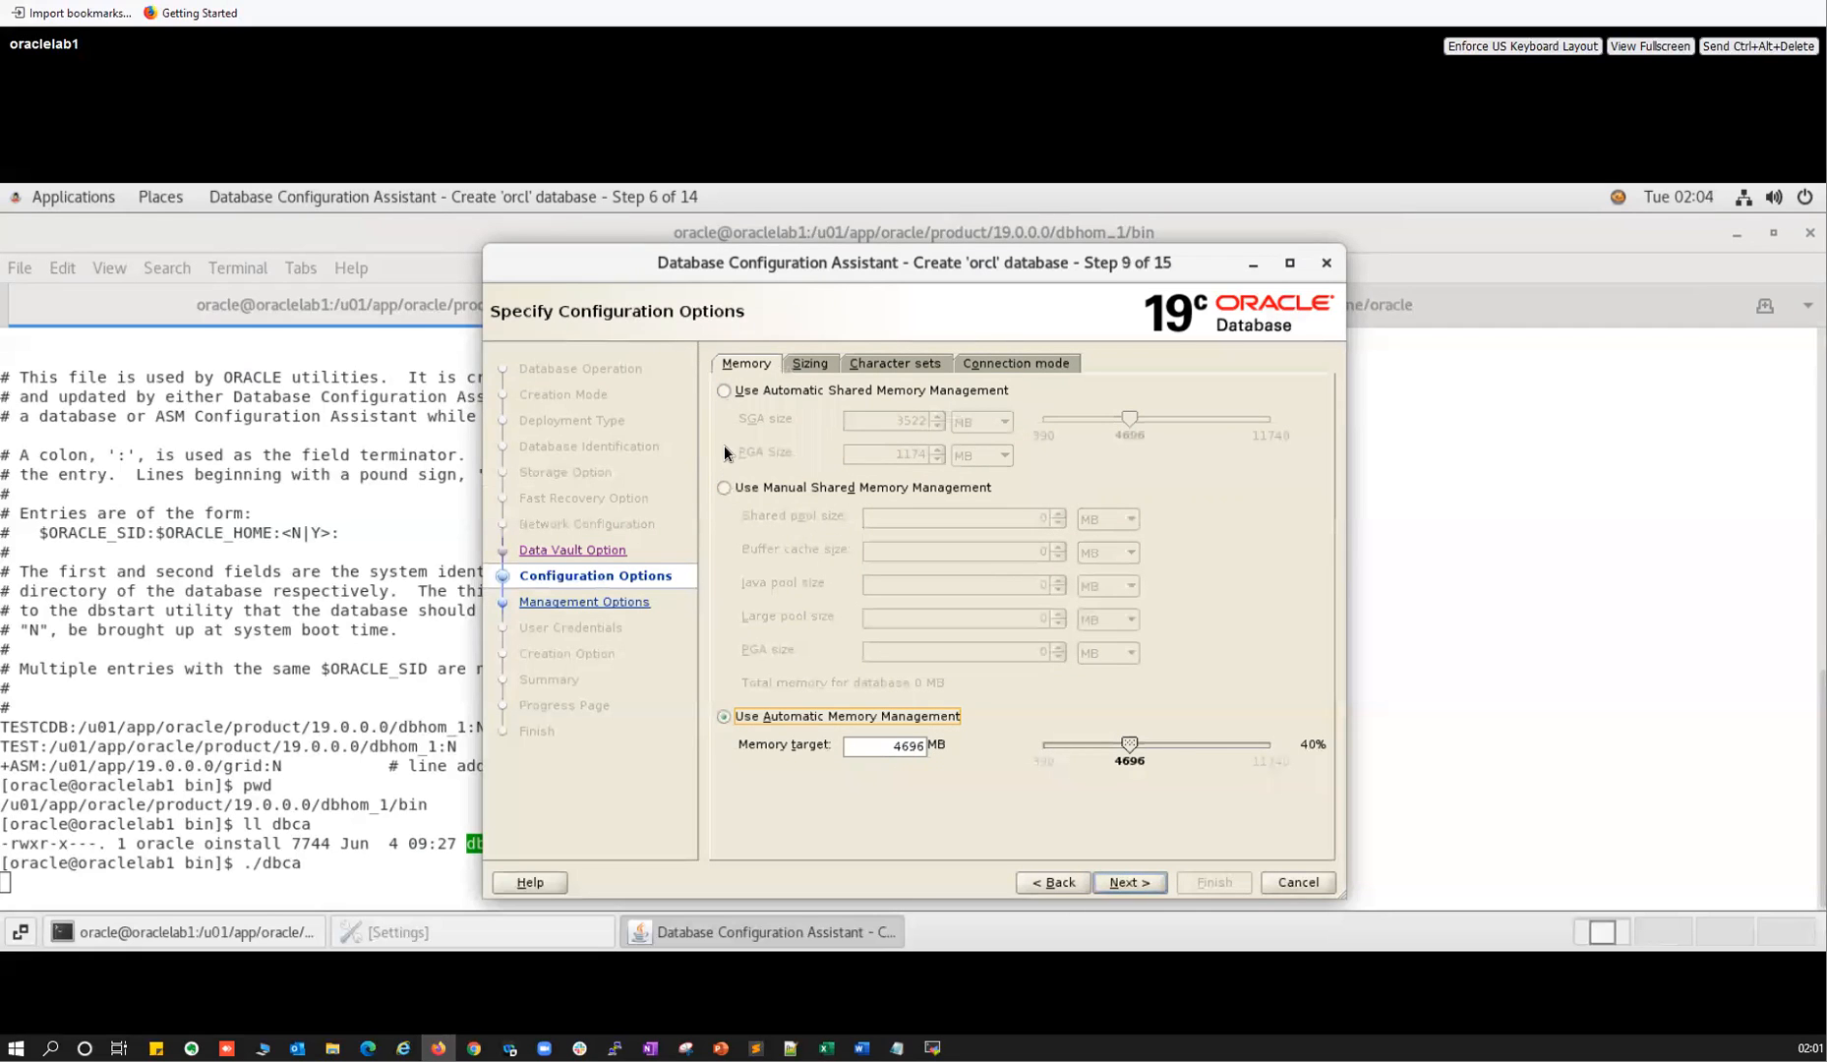
click(826, 392)
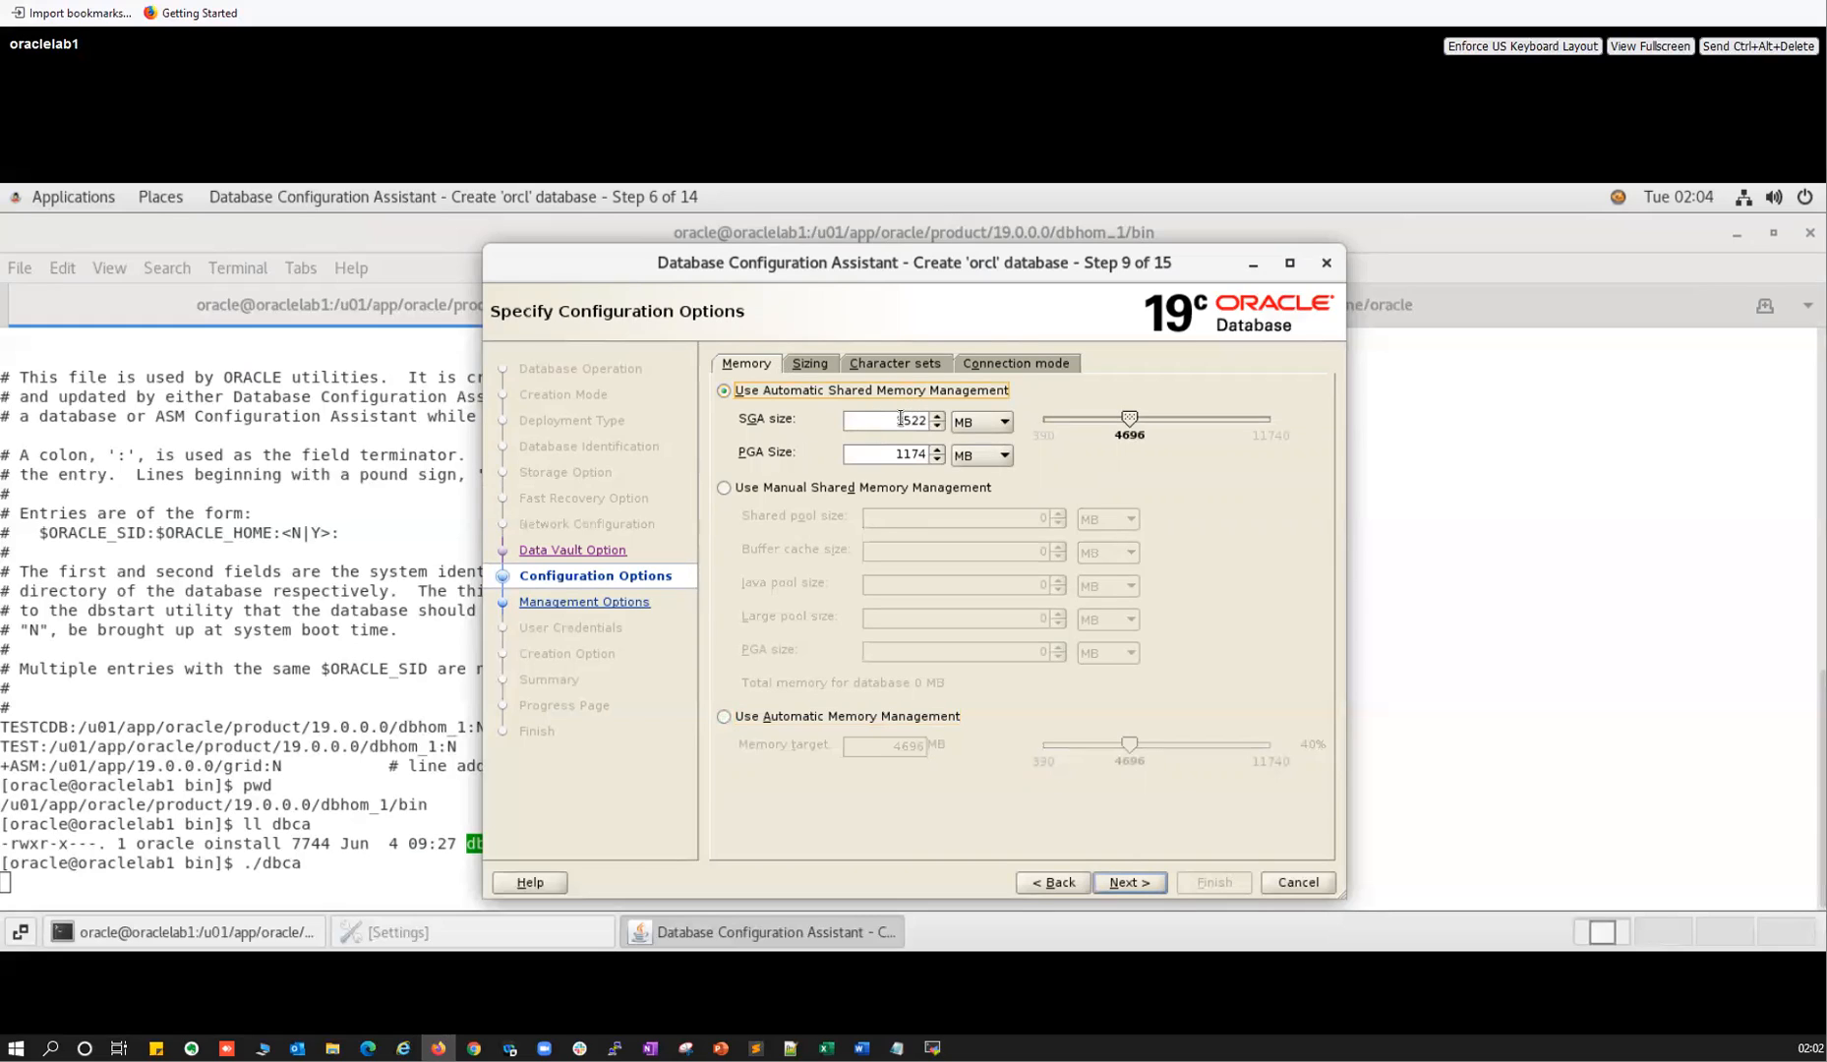
click(730, 491)
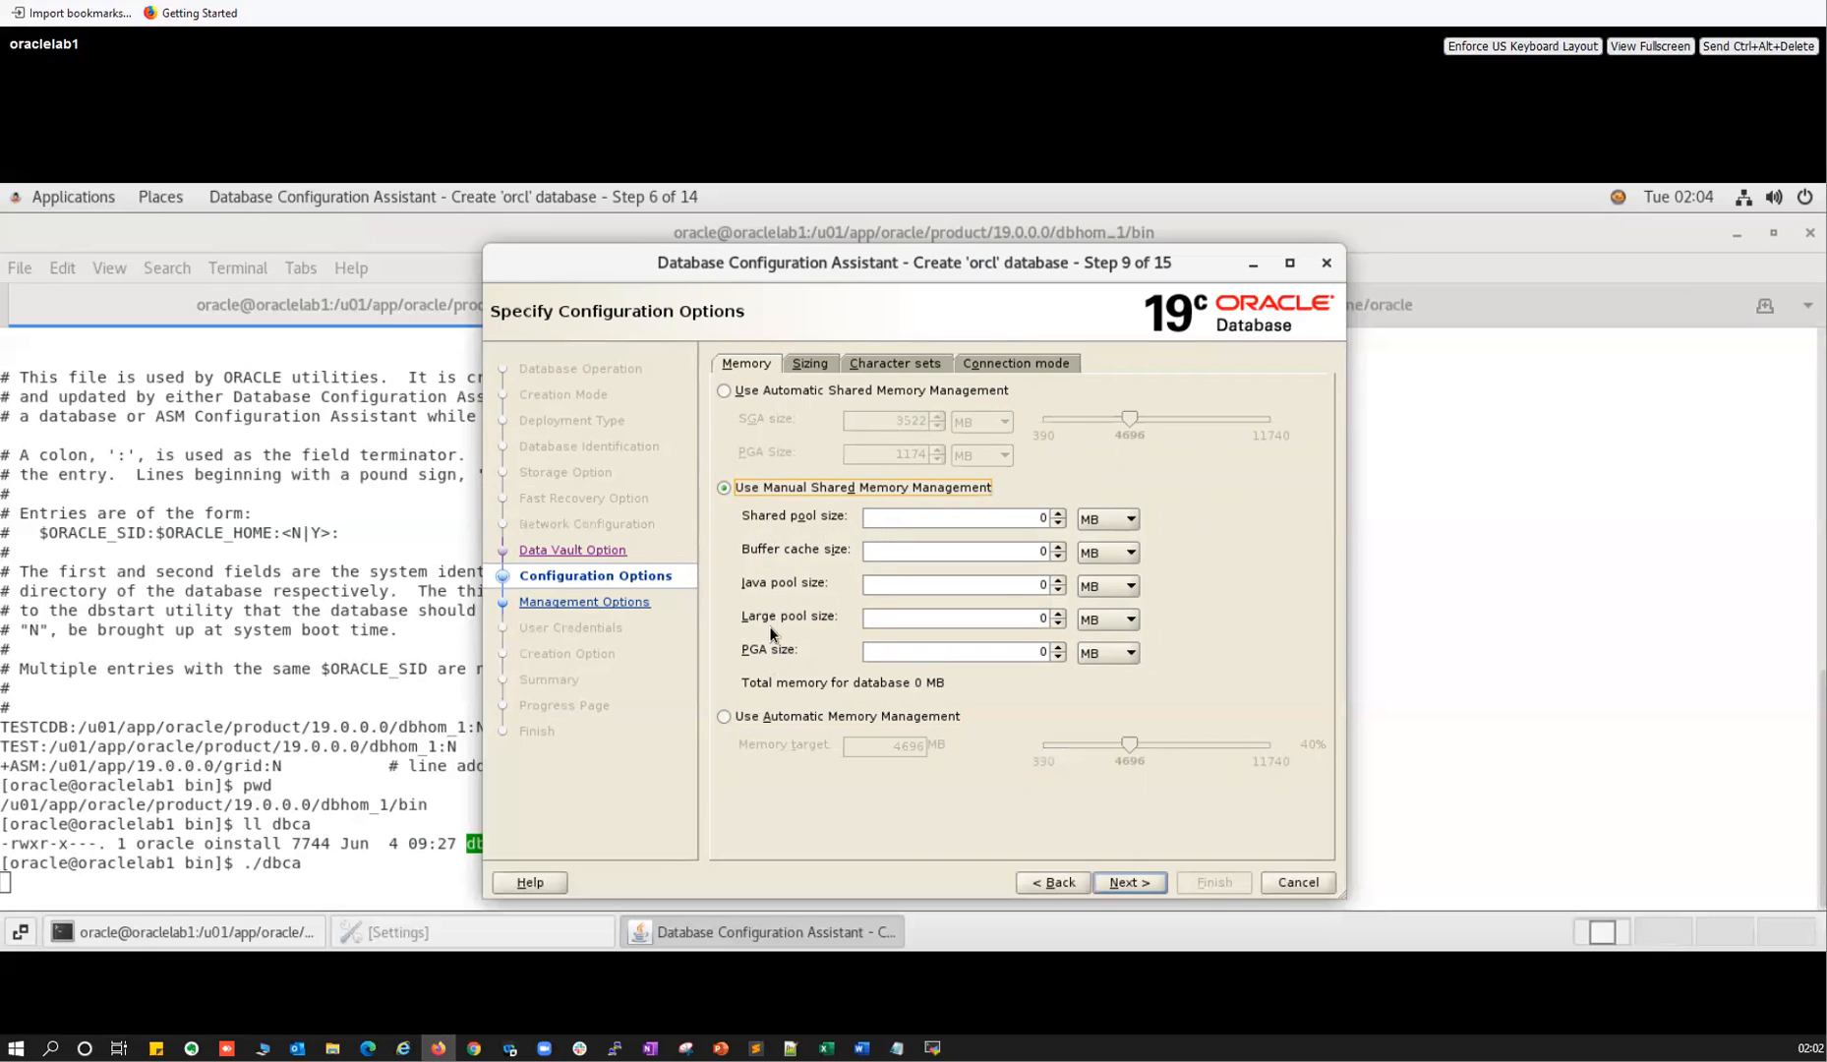
click(726, 391)
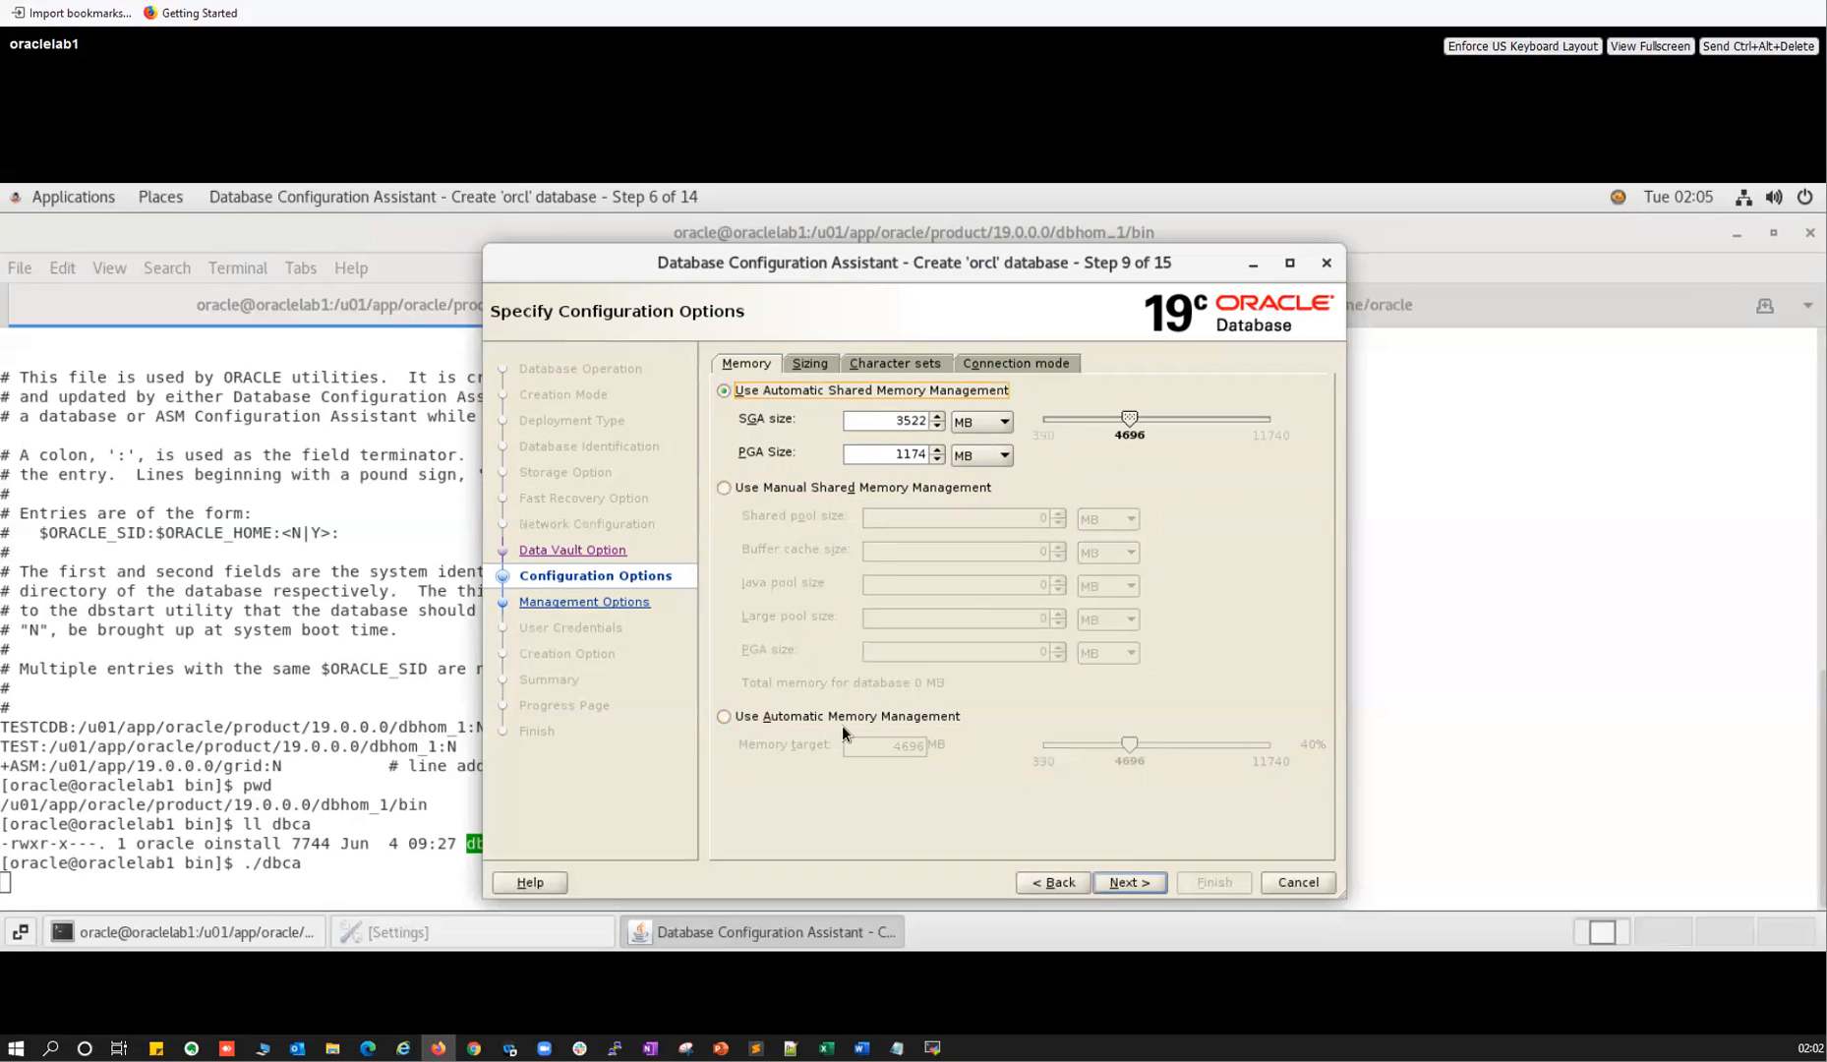
click(805, 366)
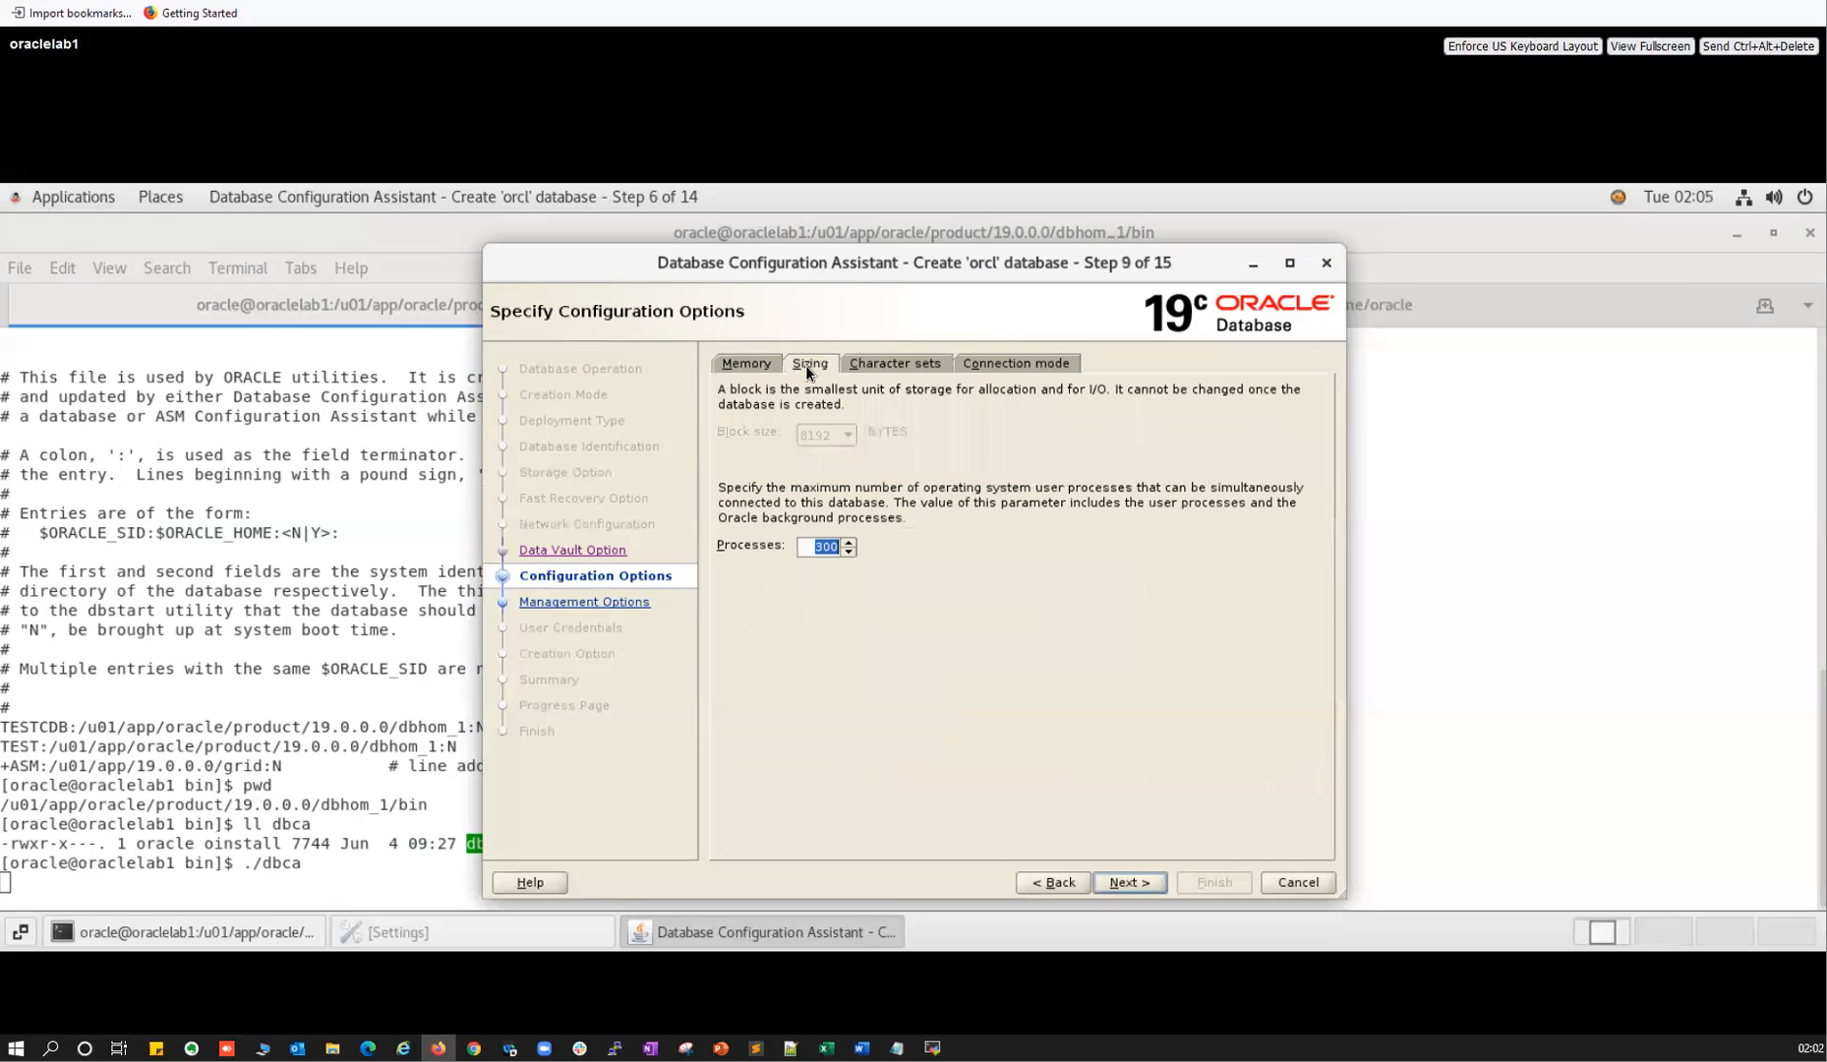
Raise Processes from 300 to 500, then review the AL32UTF8 character set and Dedicated server mode.
click(808, 544)
double_click(808, 544)
text(500)
click(884, 366)
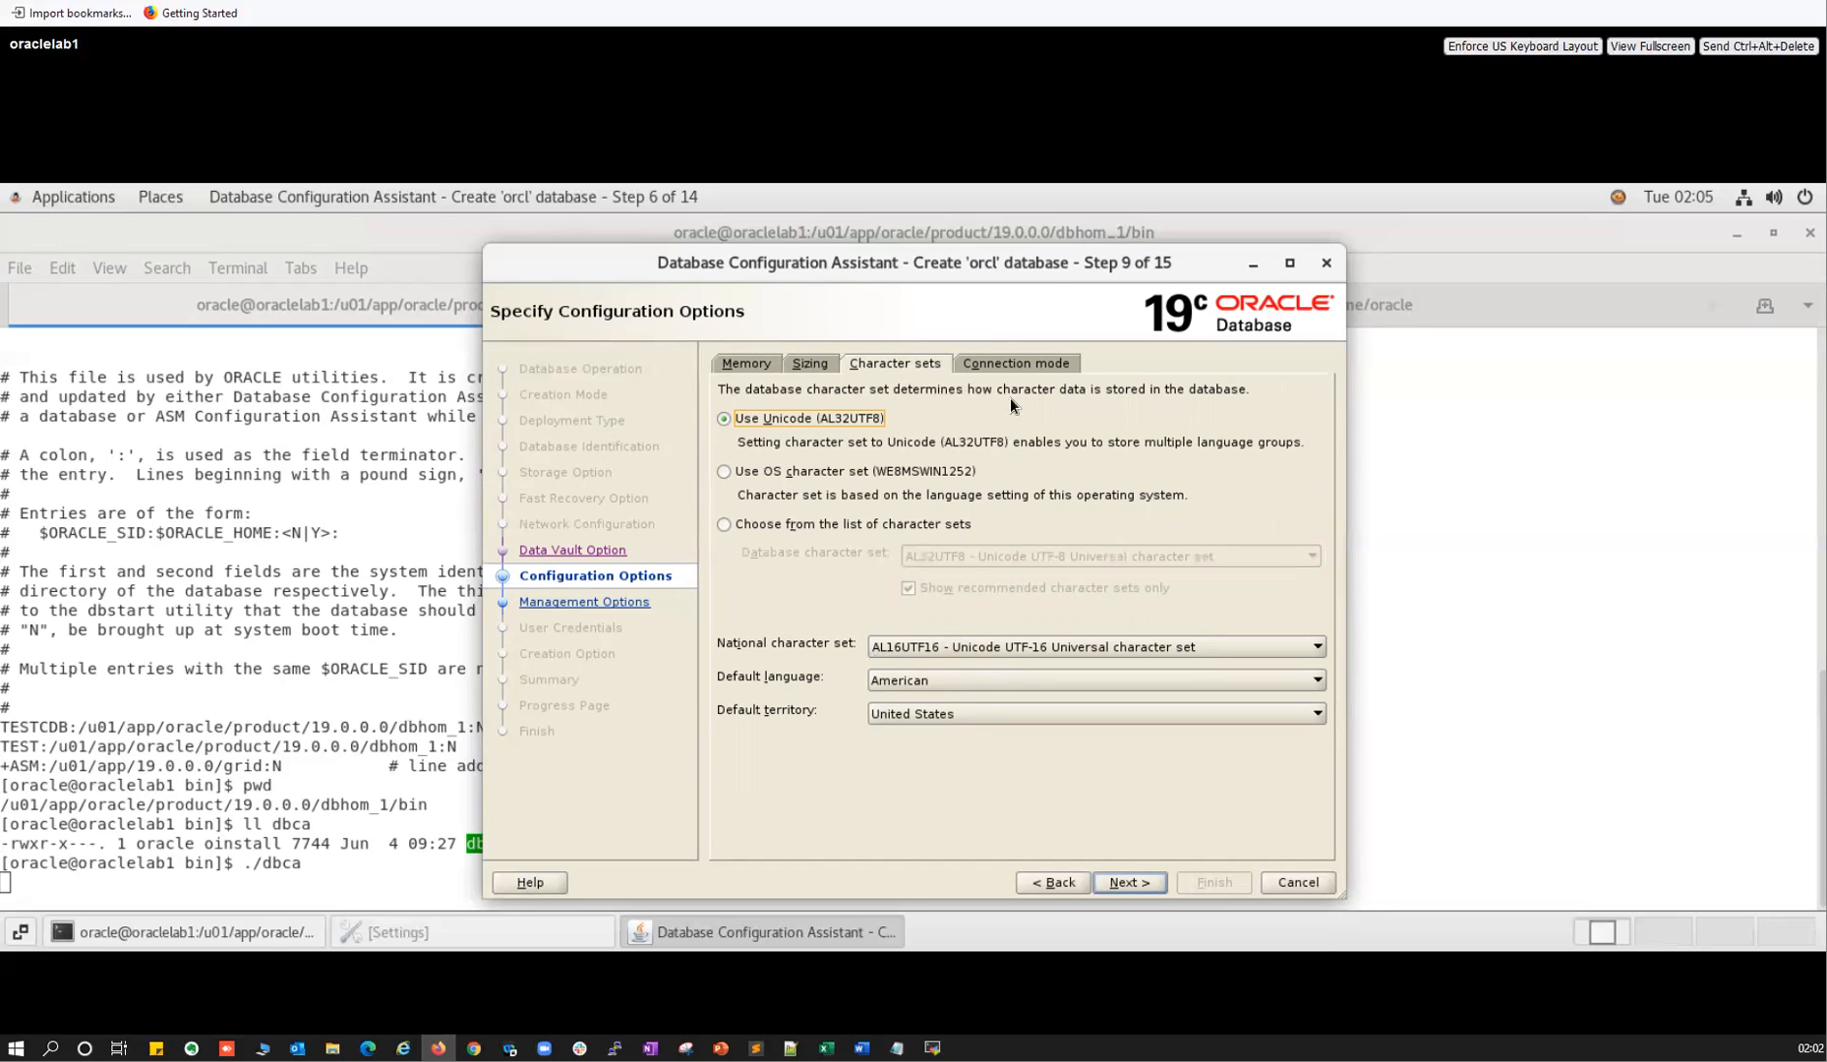
click(1006, 363)
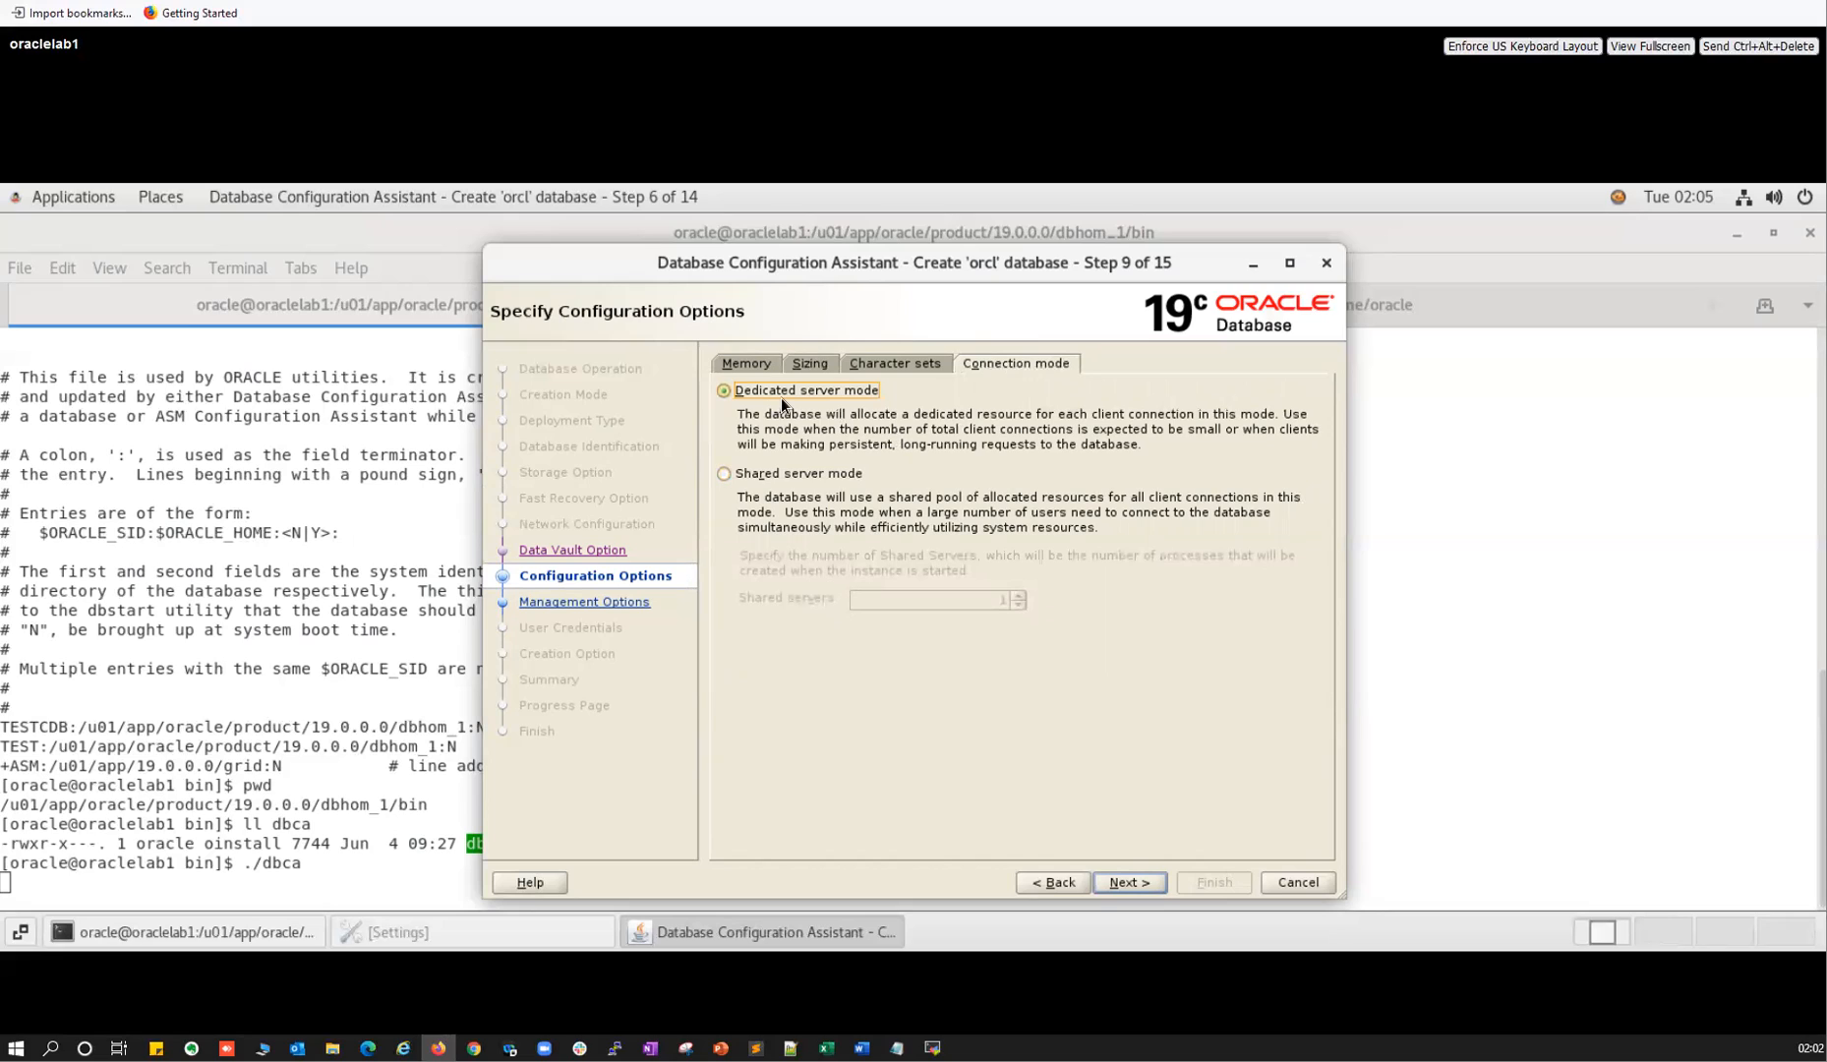
Skip EM Database Express configuration and advance to Database User Credentials.
click(1121, 883)
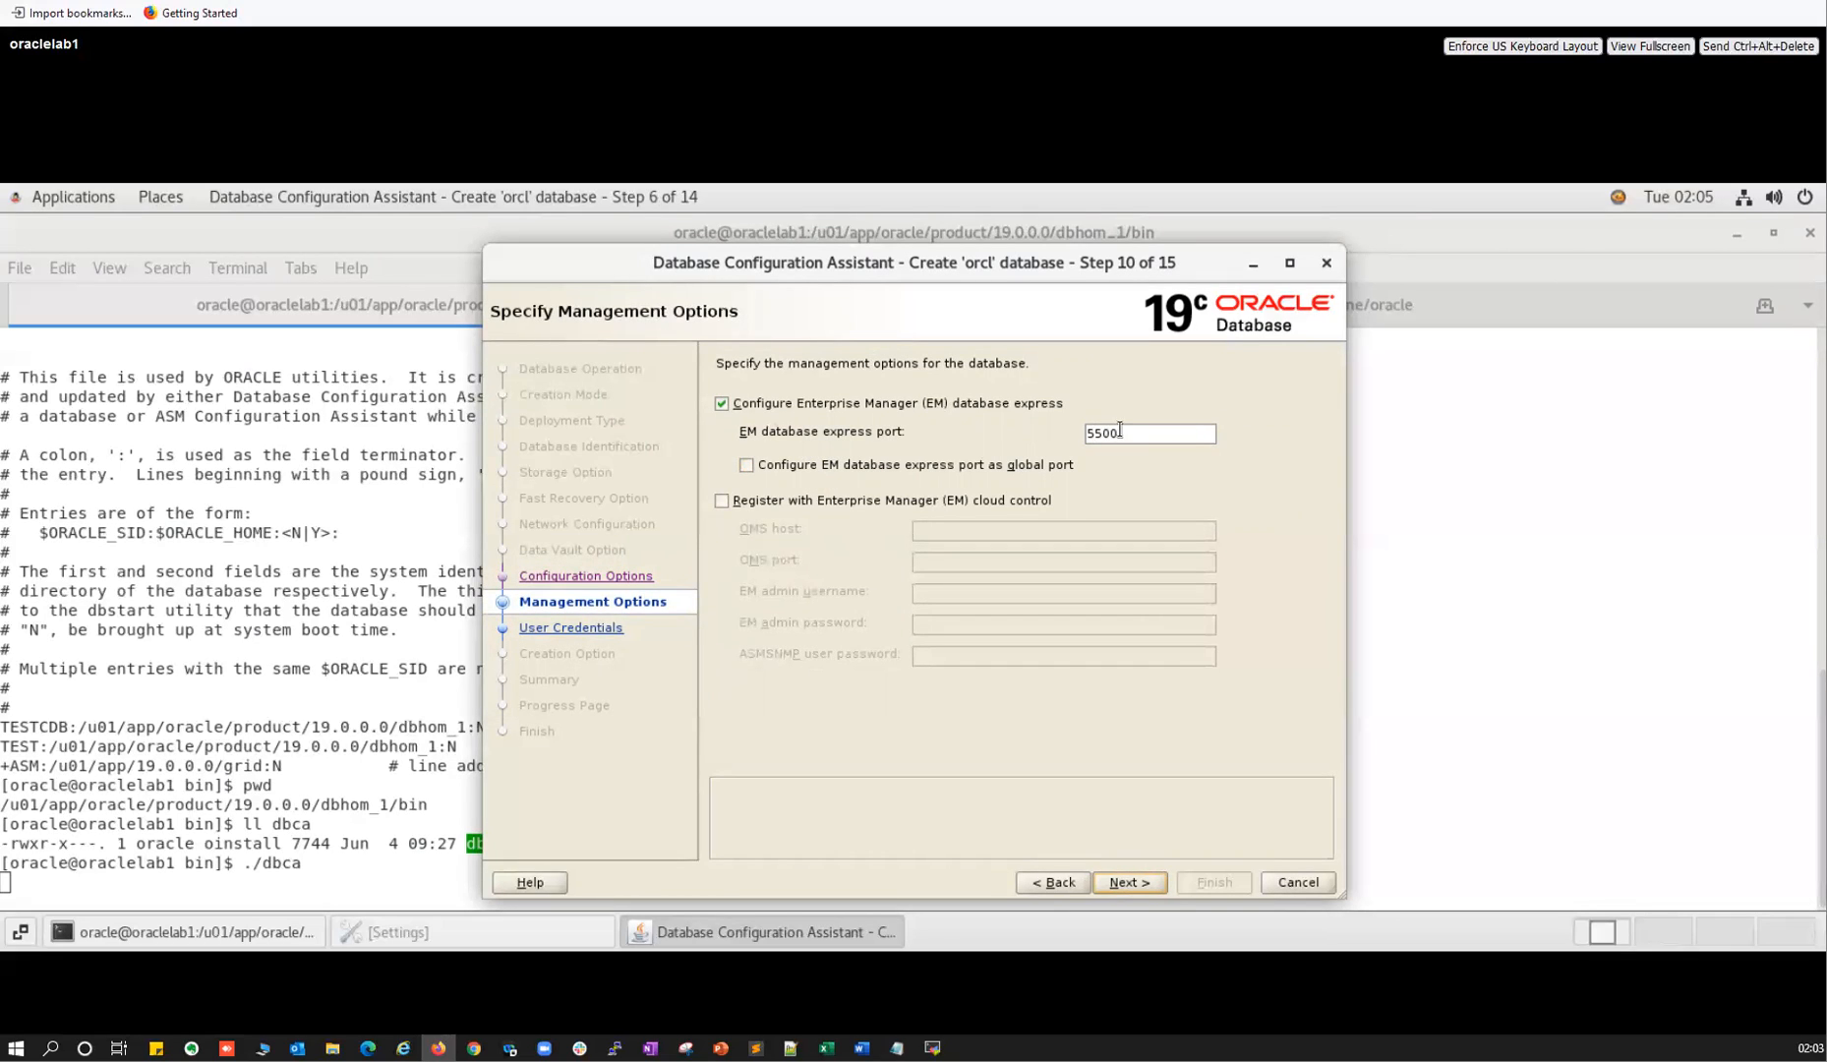
click(721, 403)
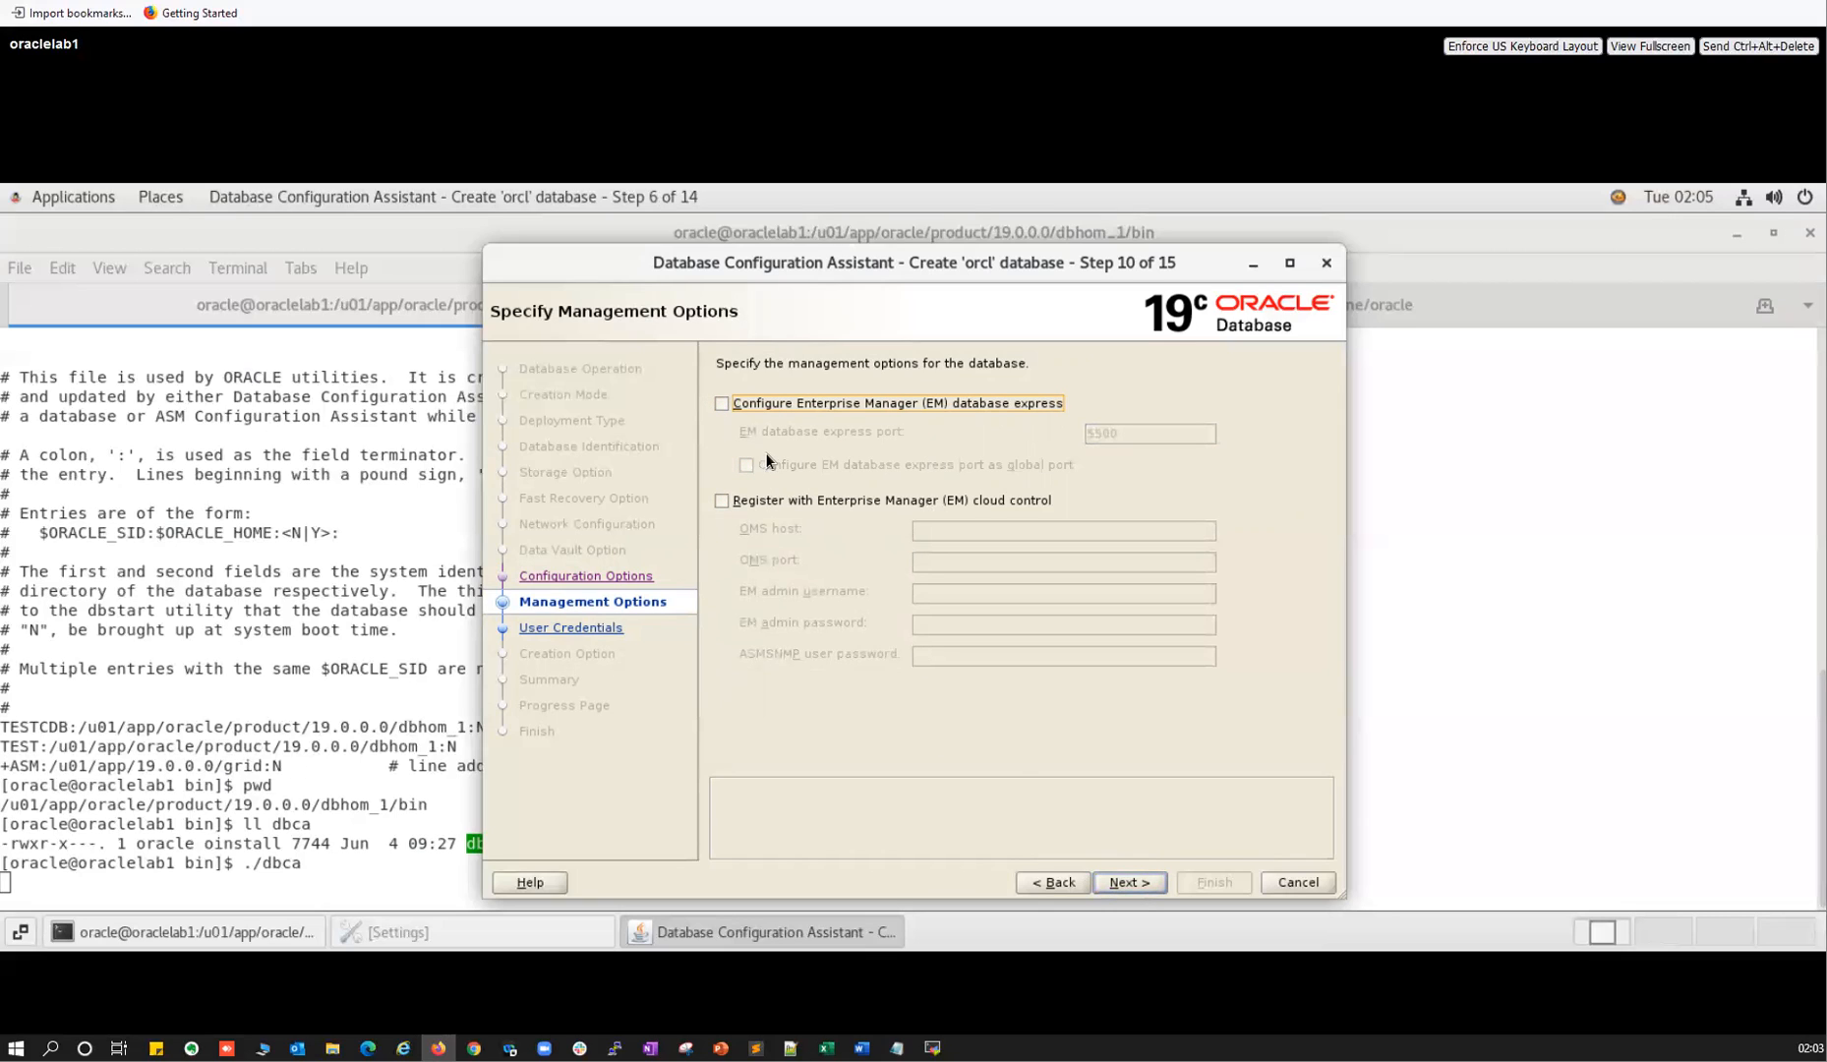
click(1131, 883)
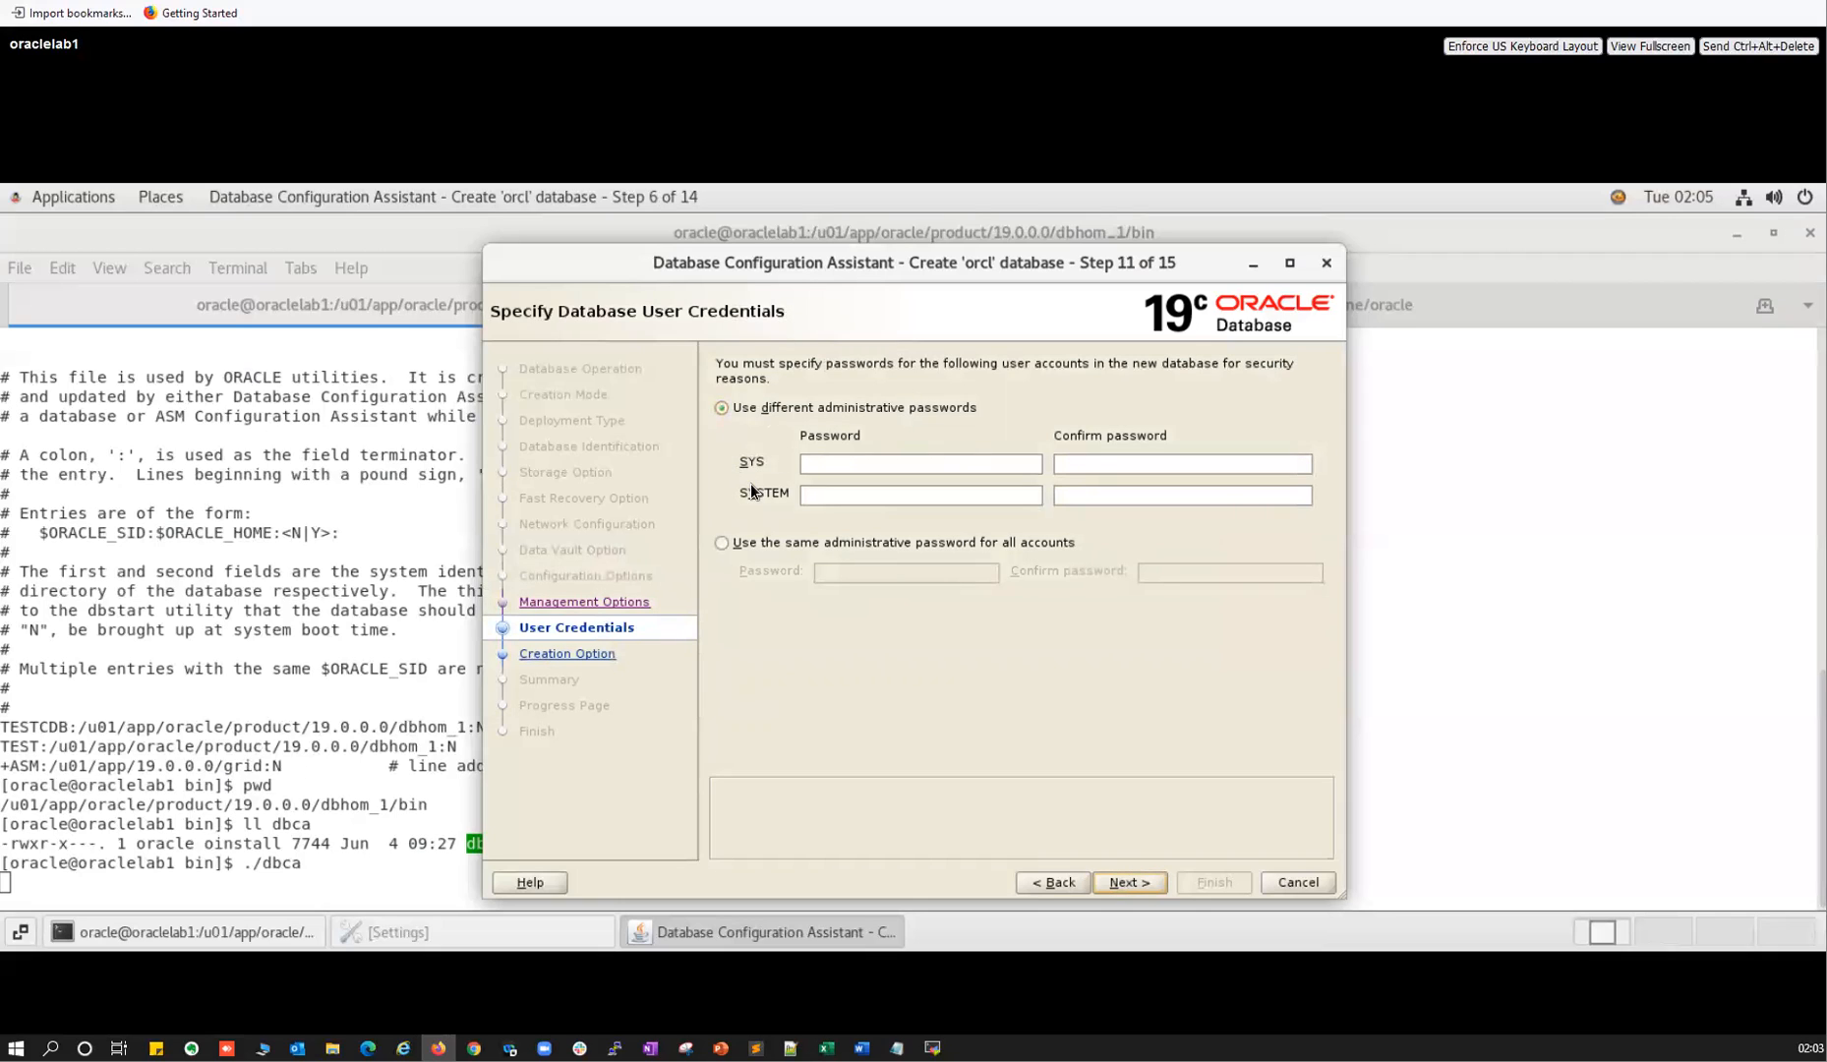
Use one administrative password for all accounts, entering and confirming it after an empty-password error.
click(815, 461)
click(1063, 500)
click(740, 547)
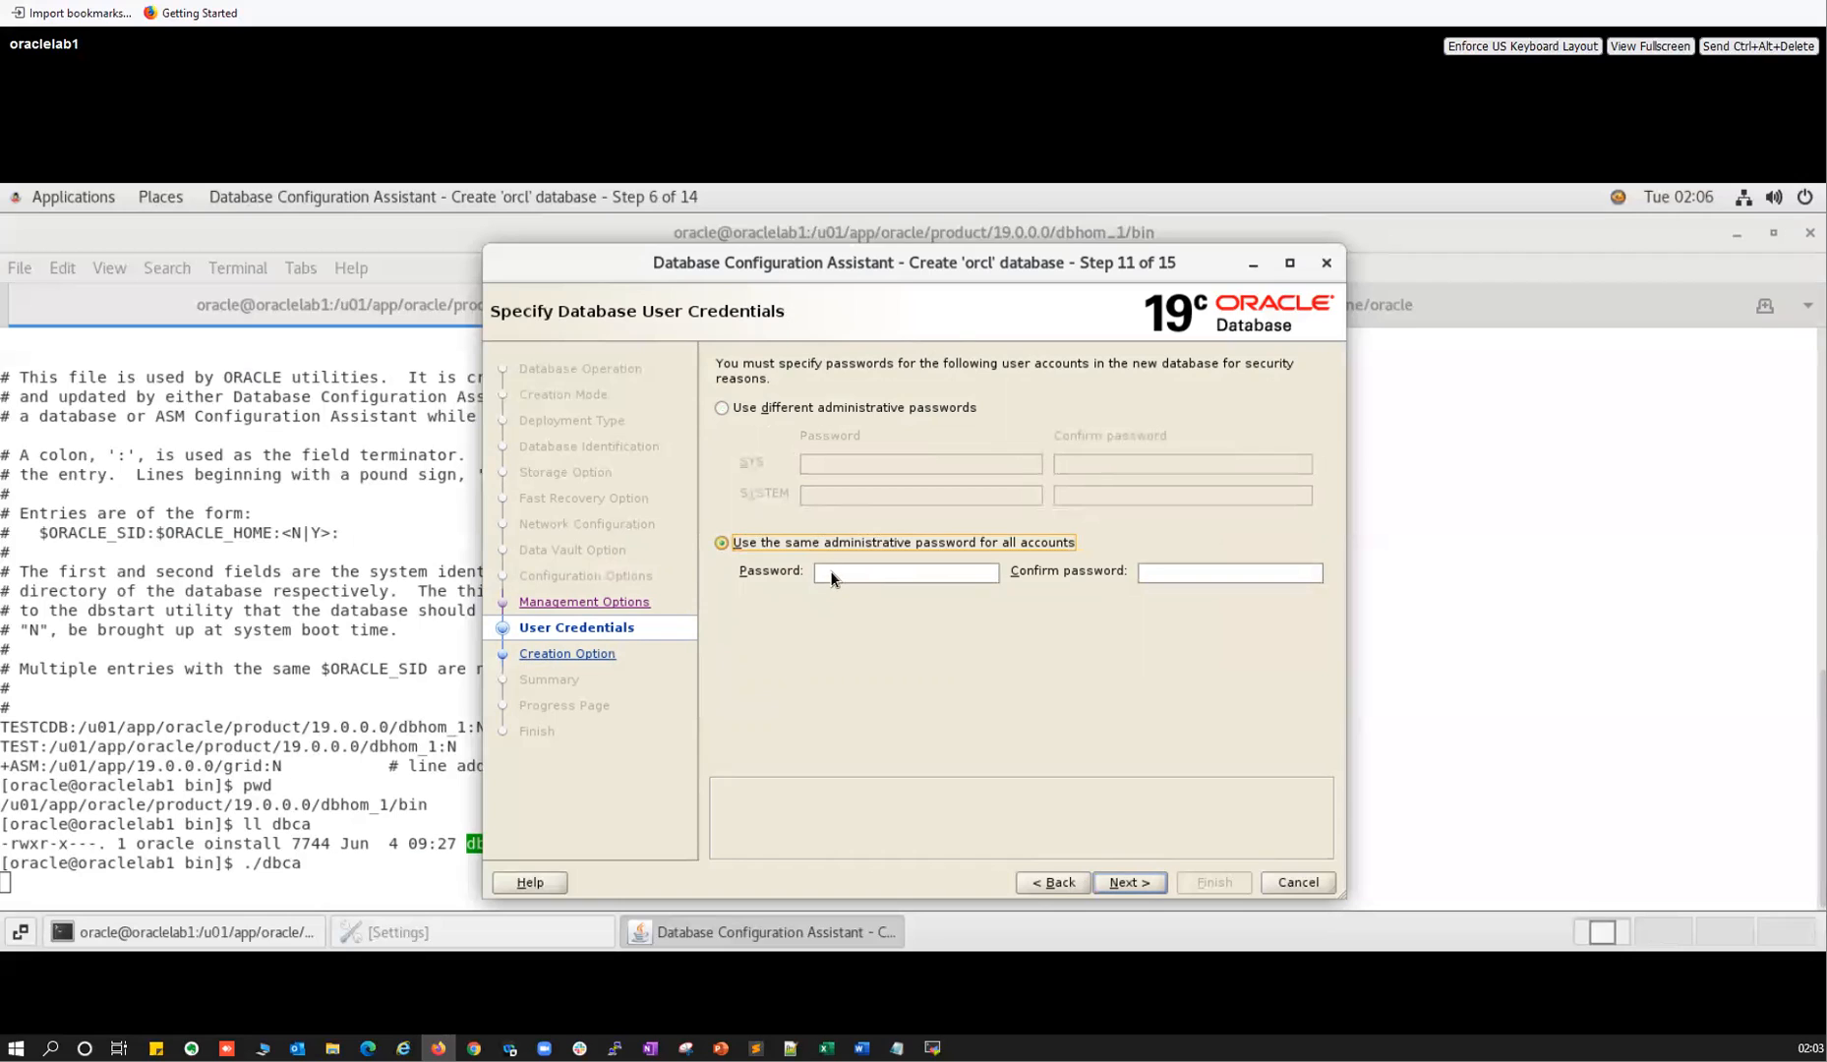
click(1180, 572)
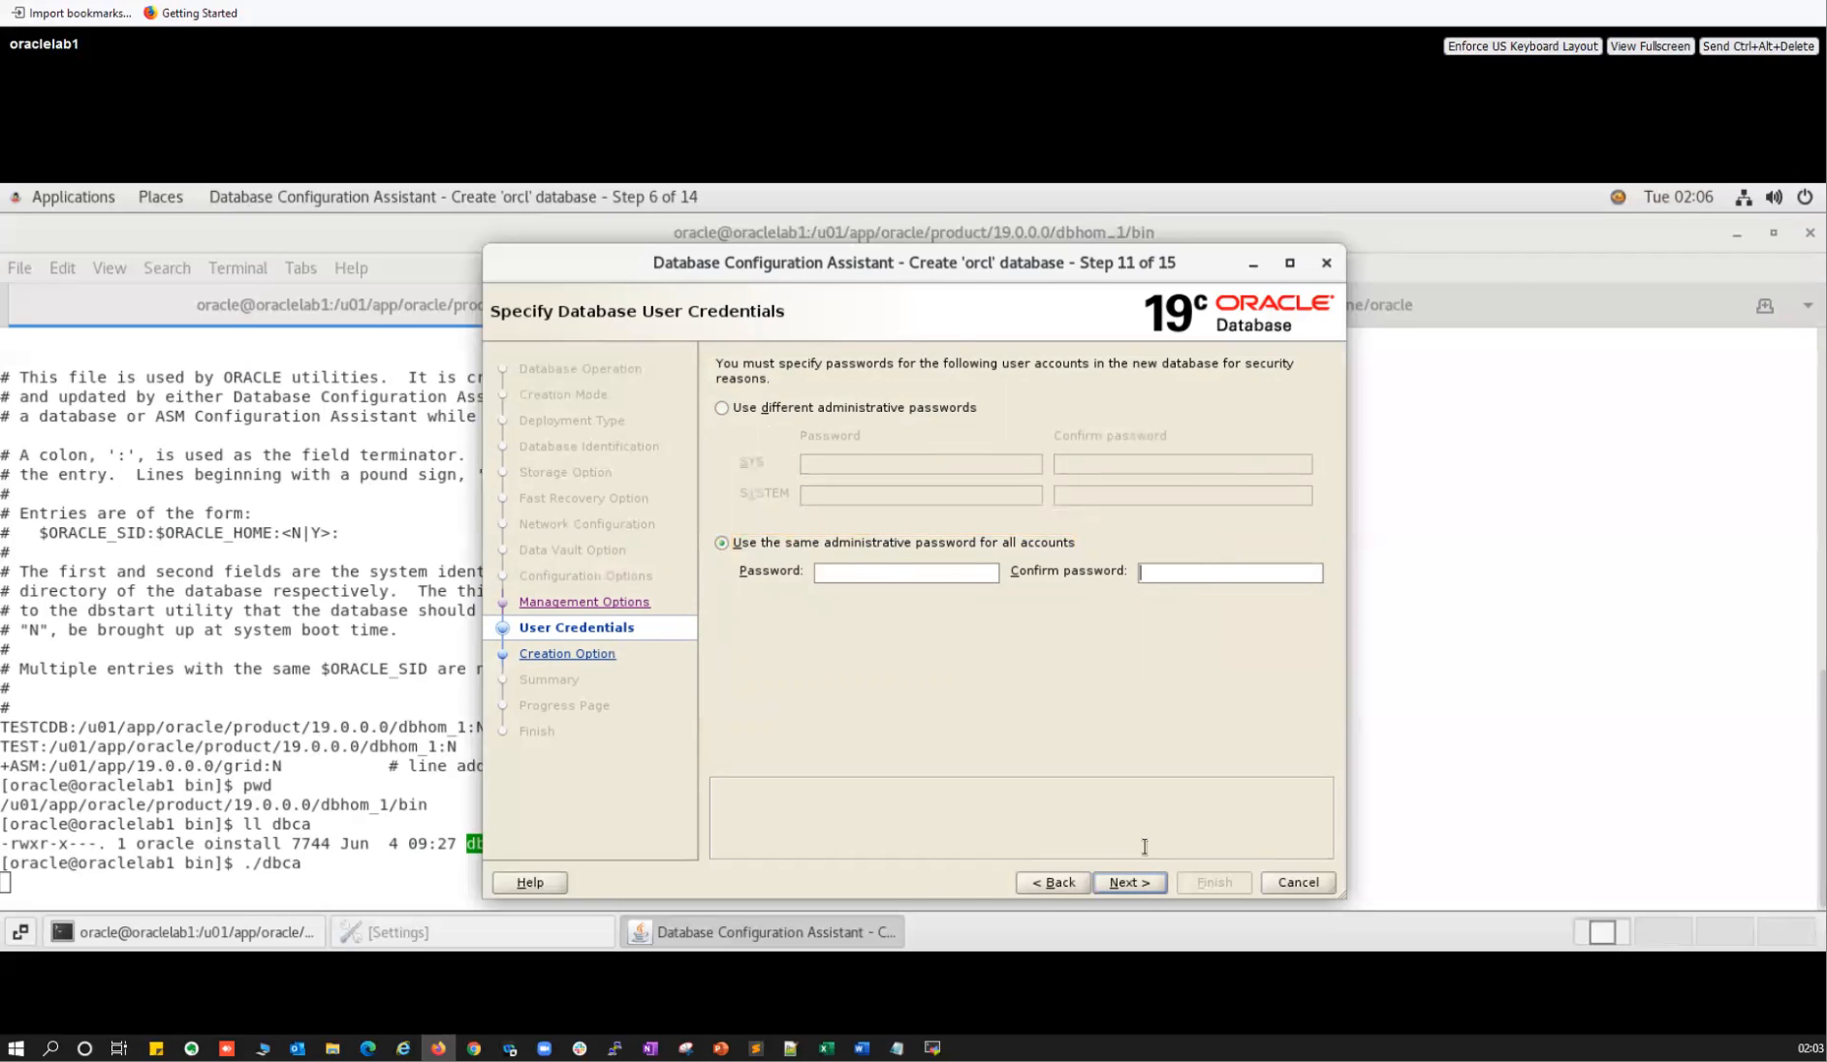
click(1130, 883)
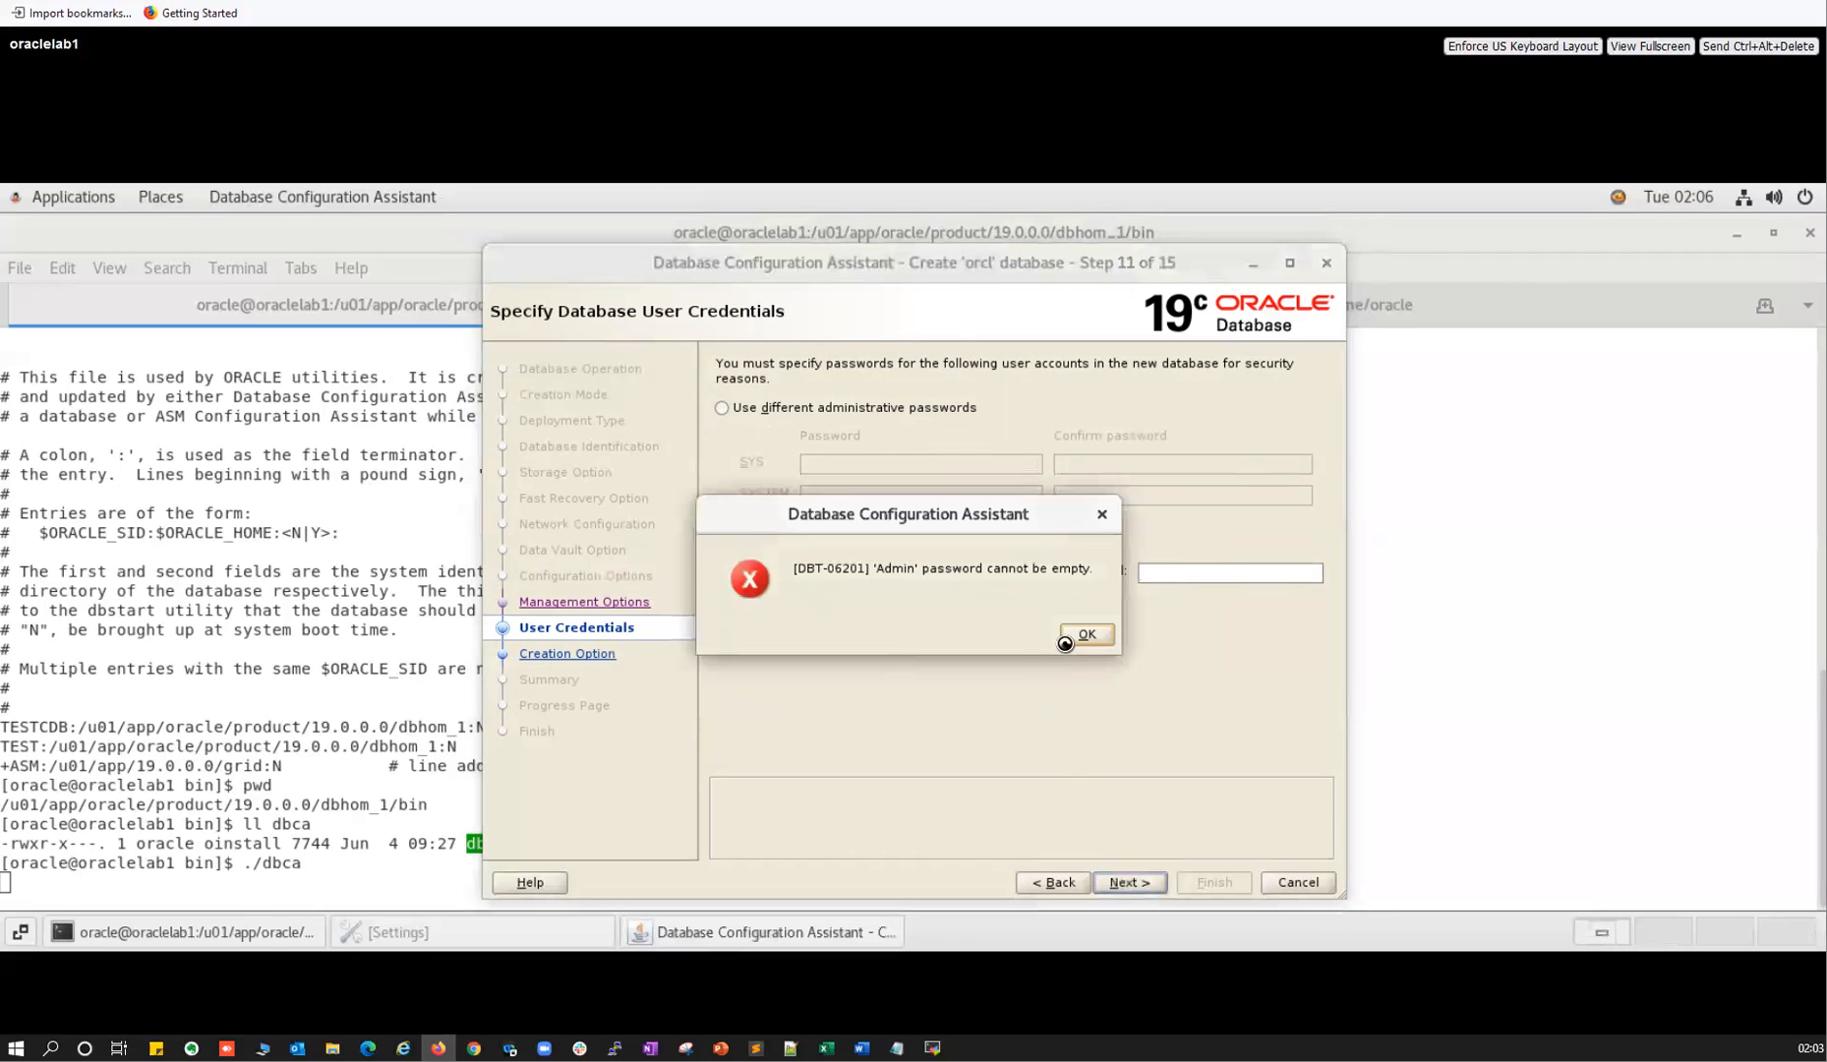
click(1063, 633)
click(850, 570)
text(•••••••)
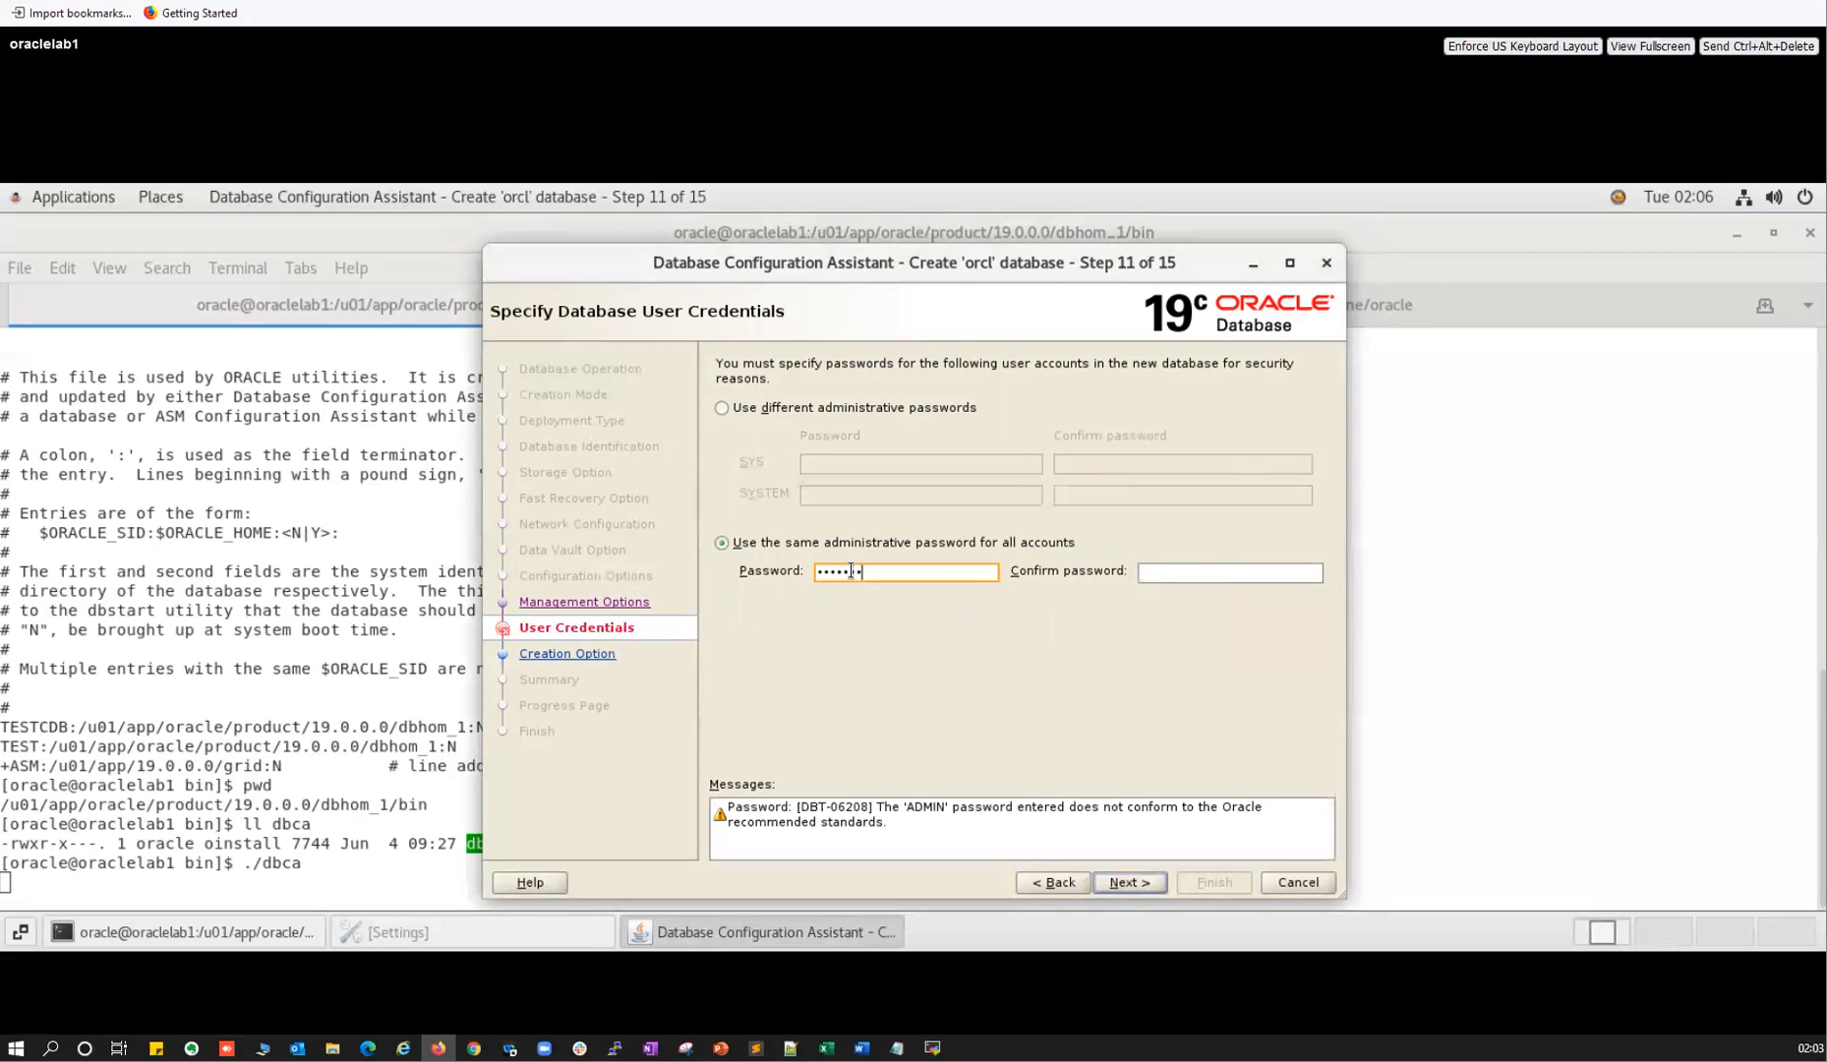
text(••)
key(Tab)
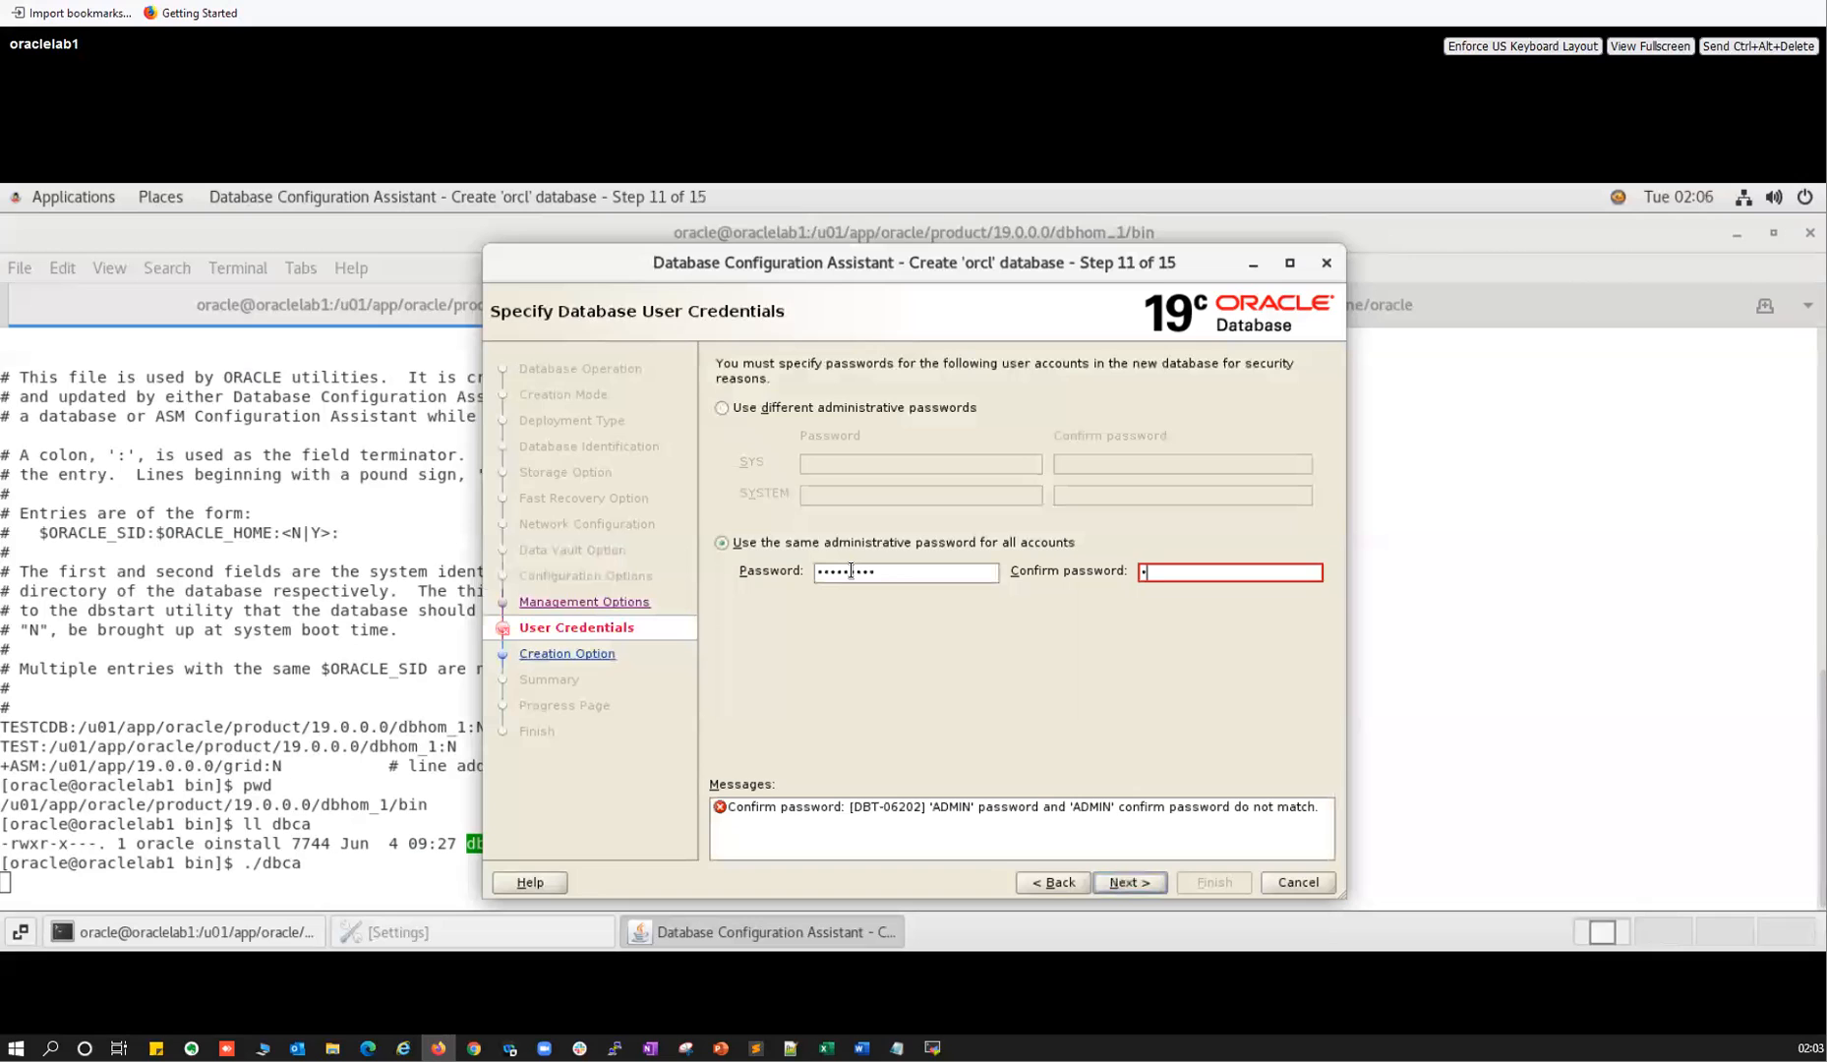
text(•••••••••)
click(1129, 882)
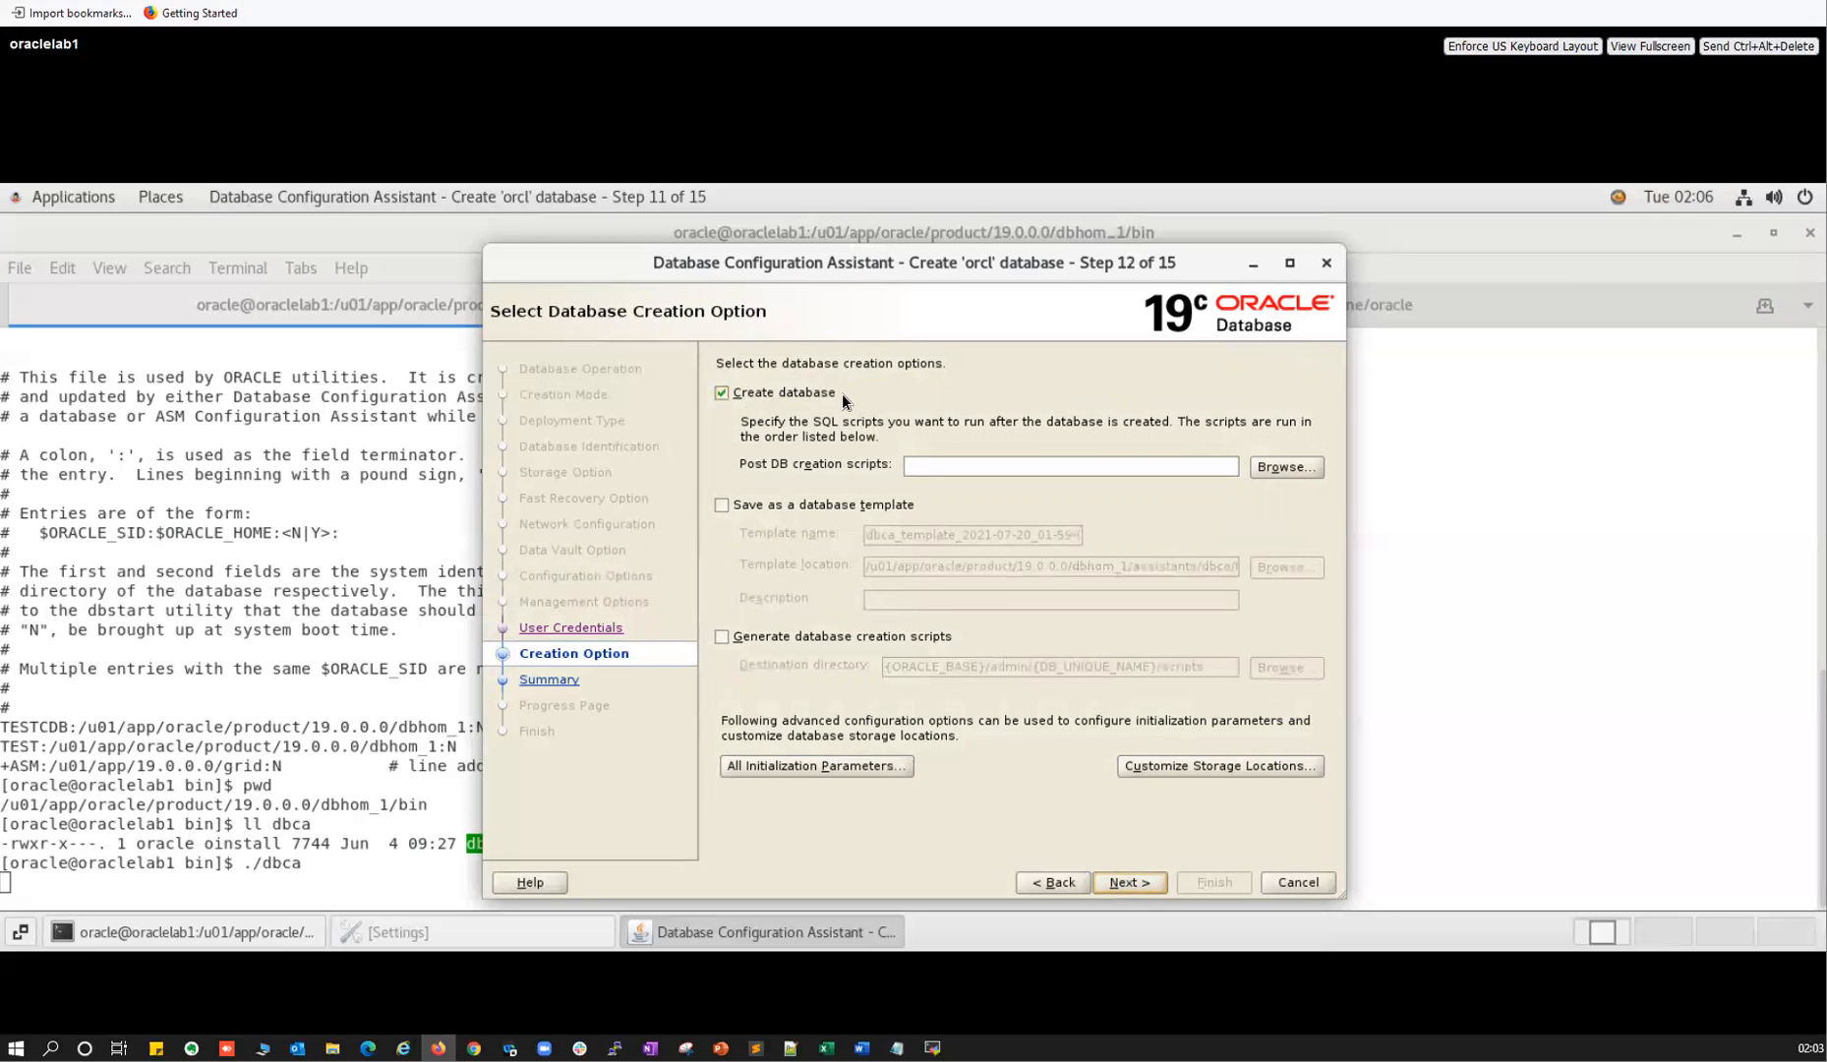
Enable Save as a database template, keeping the default template name and location.
click(748, 504)
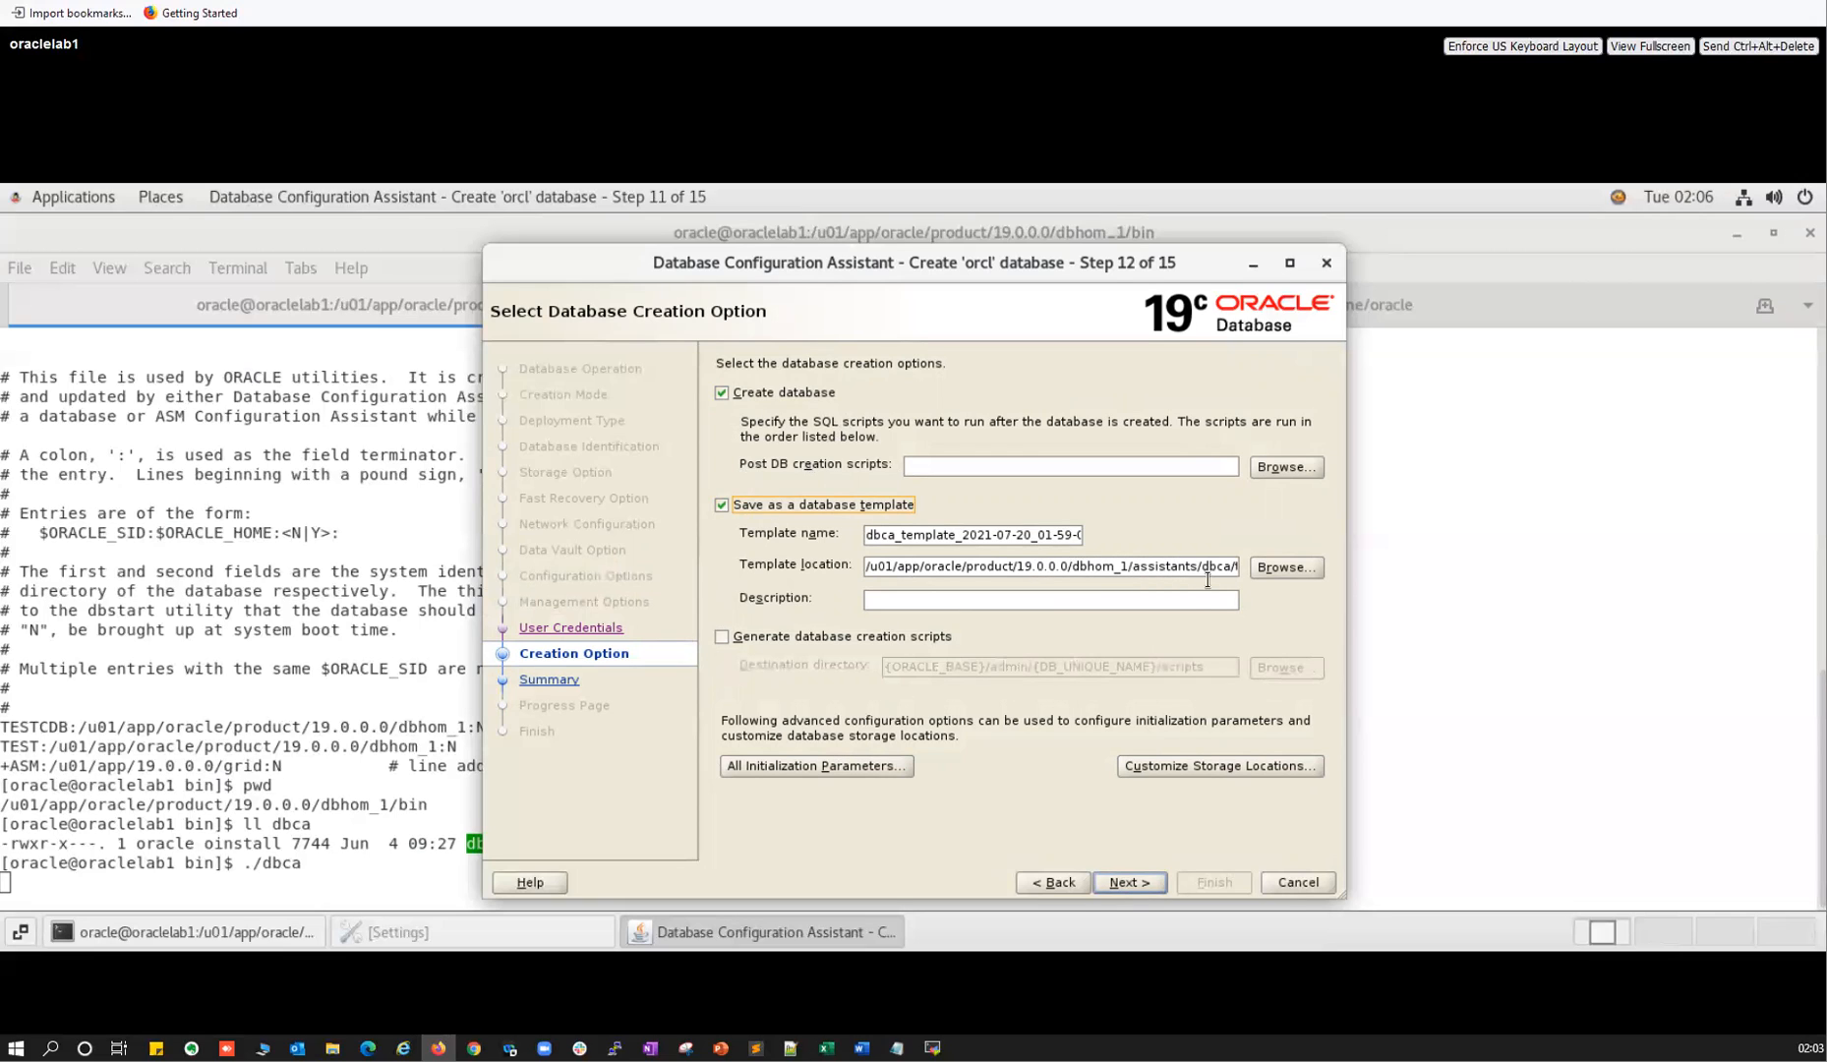
List /u01/app/oracle/product/19.0.0.0/dbhom_1/assistants/dbca in MobaXterm, noting dbca.sh and templates.
click(932, 1048)
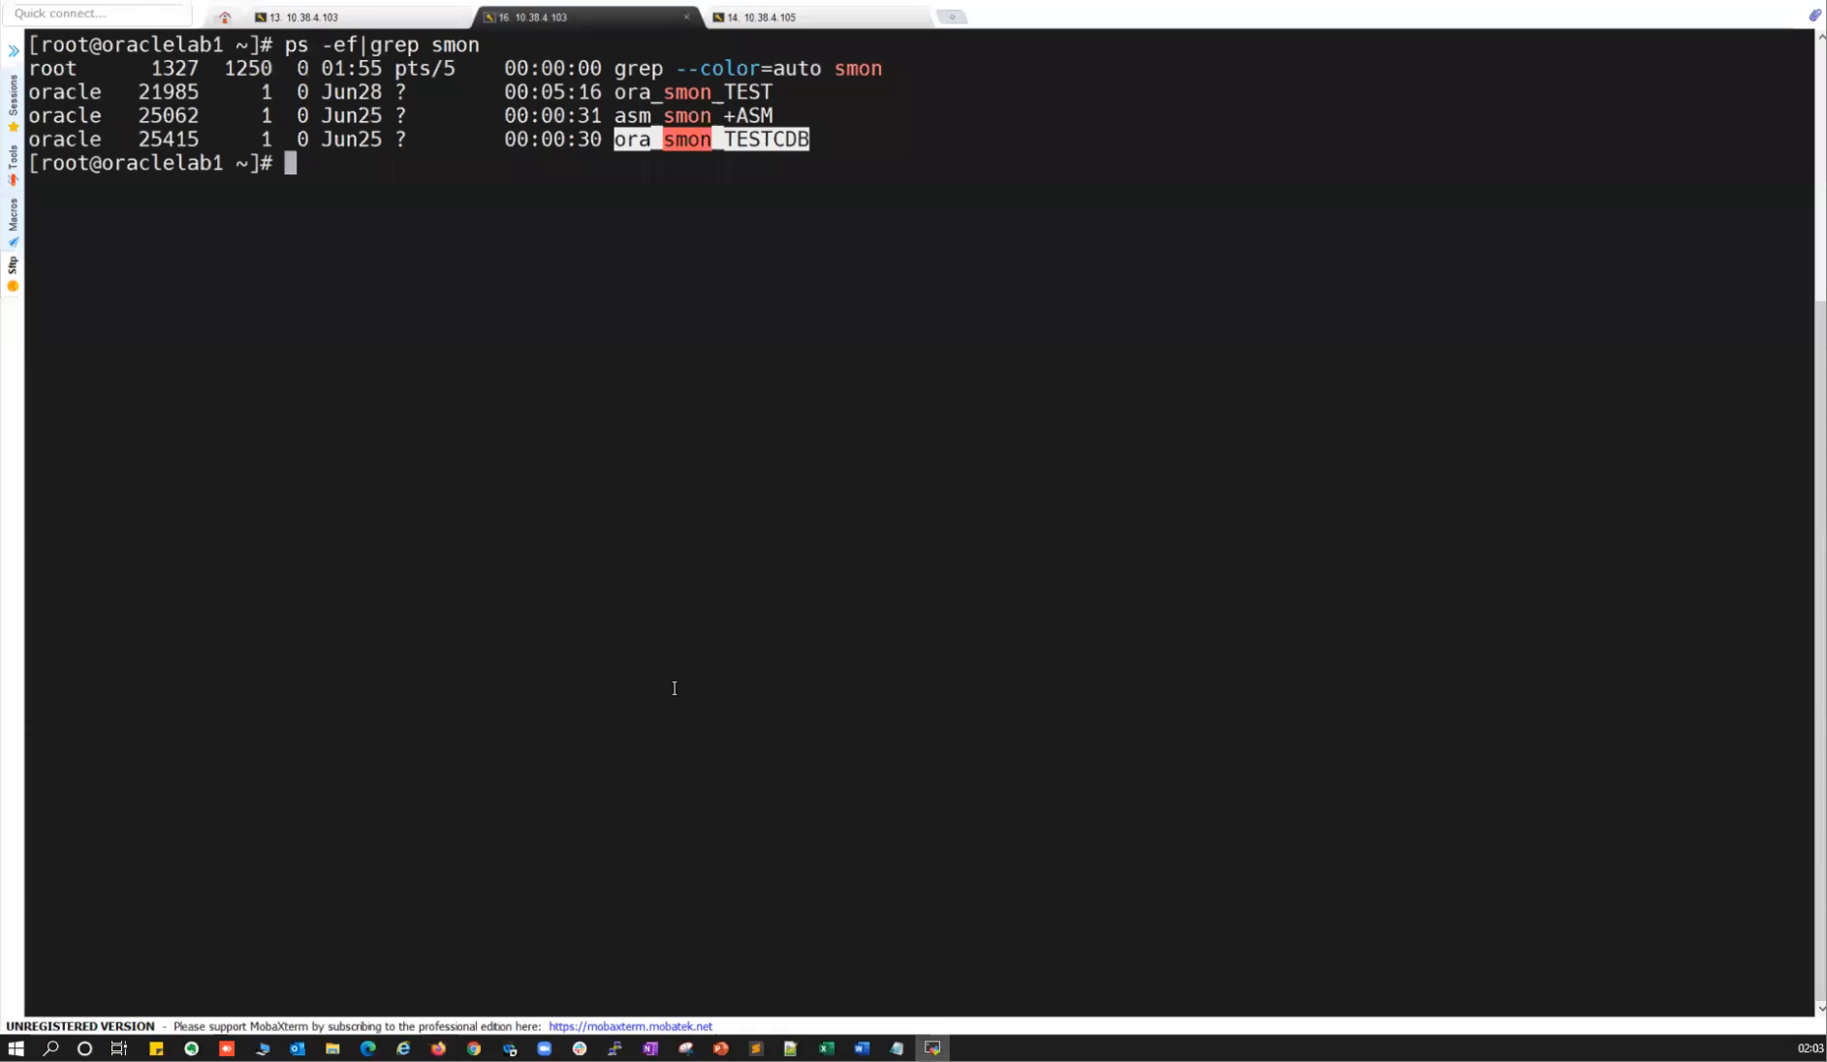
text(cd)
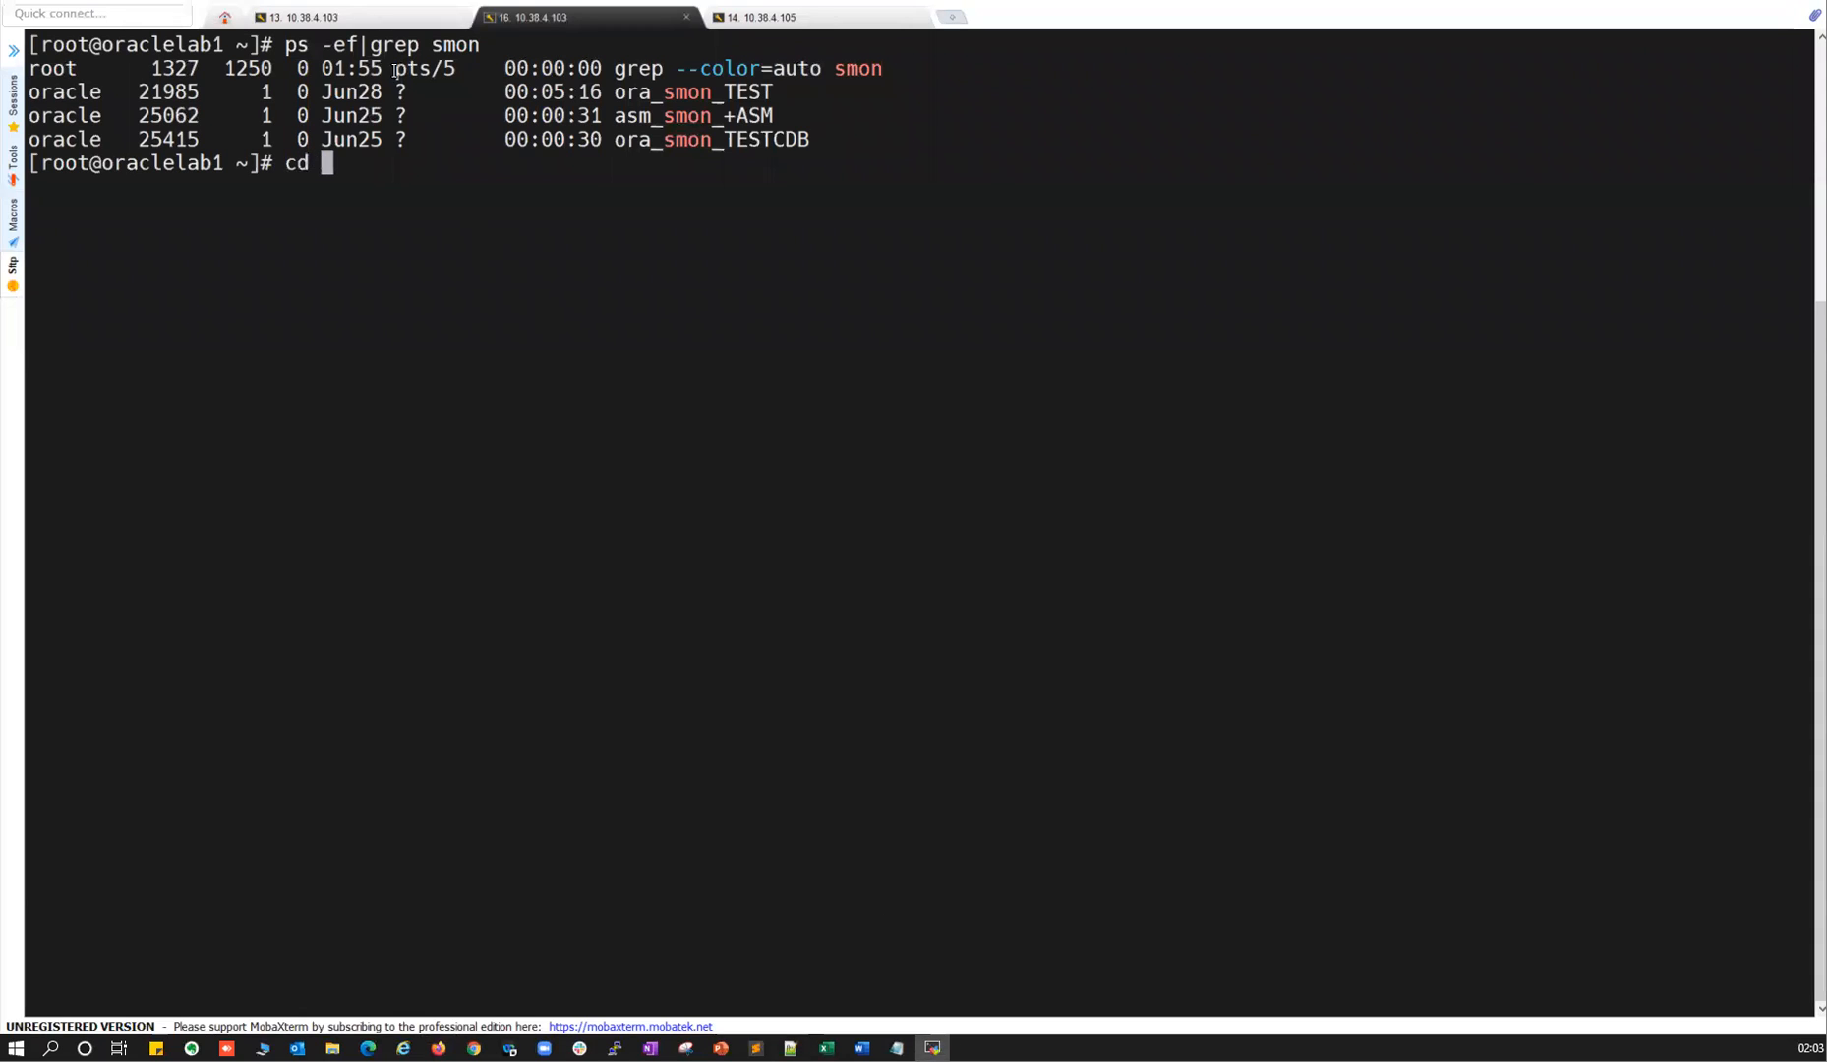
click(369, 16)
text(cd /u-1/a)
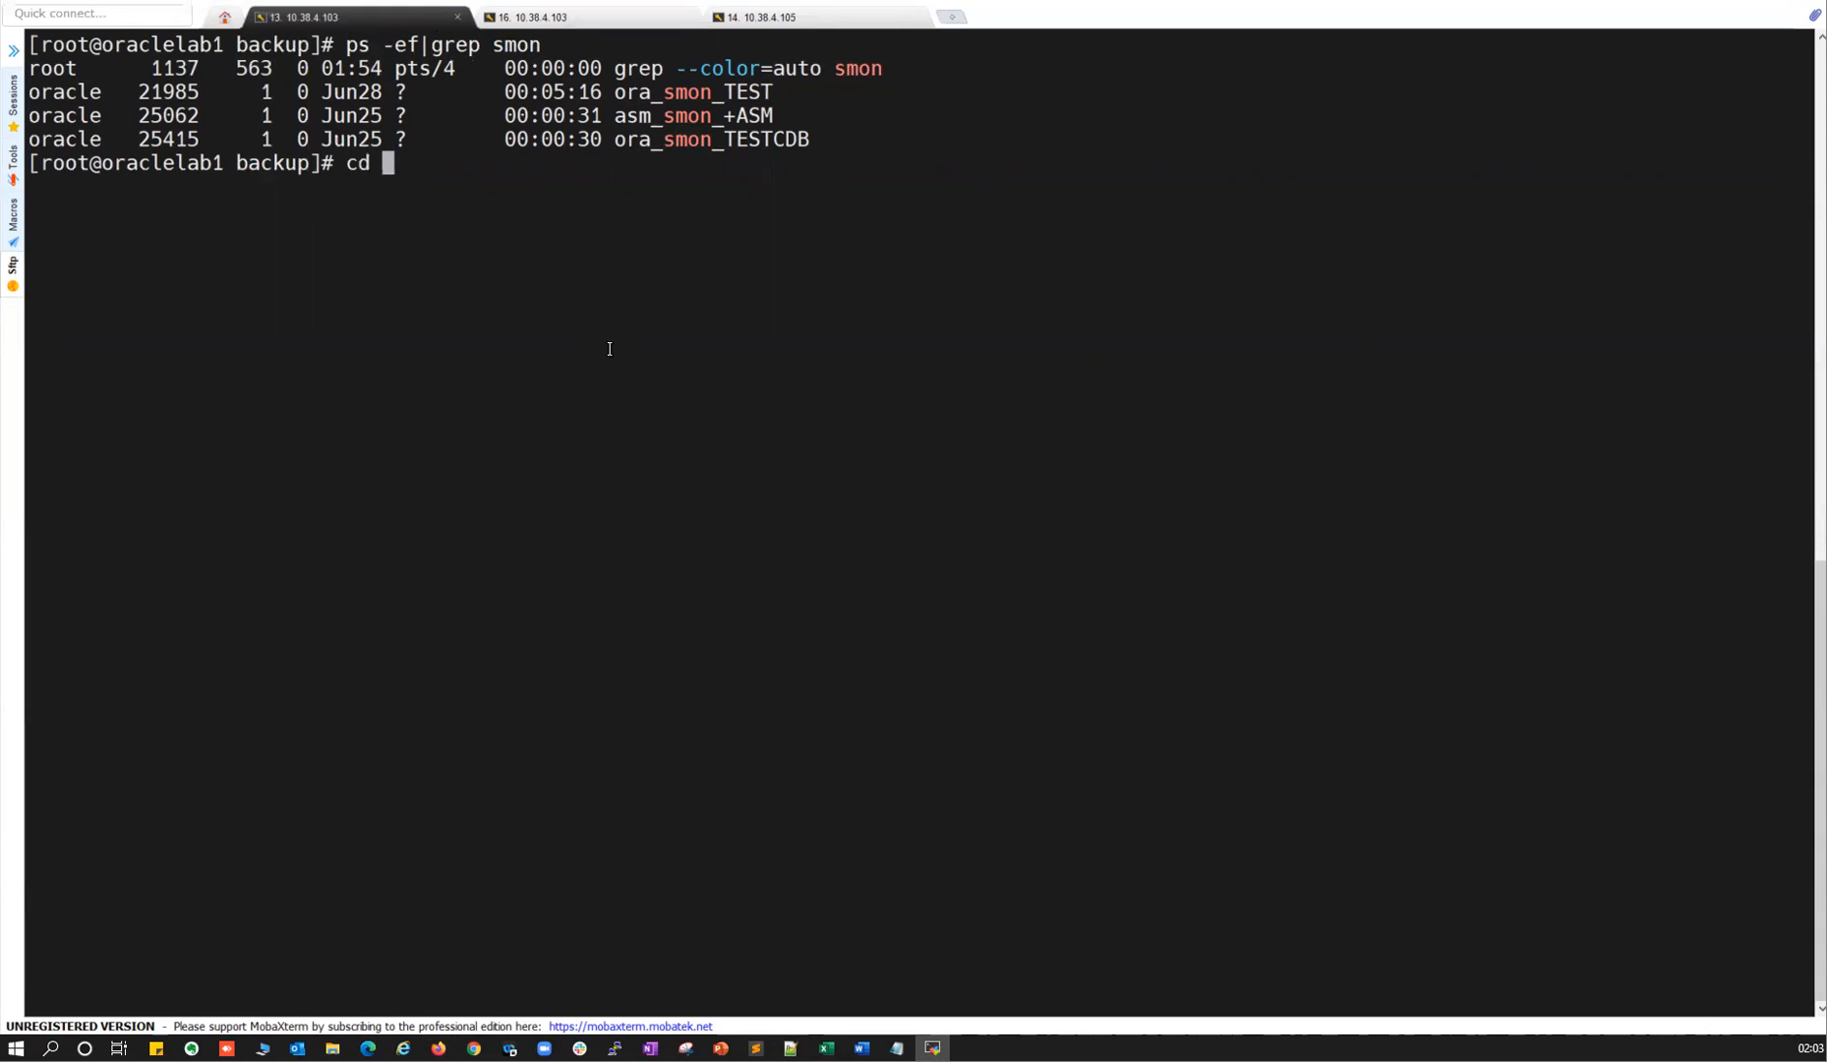
key(BackSpace)
key(BackSpace)
key(BackSpace)
key(BackSpace)
text(01/app/)
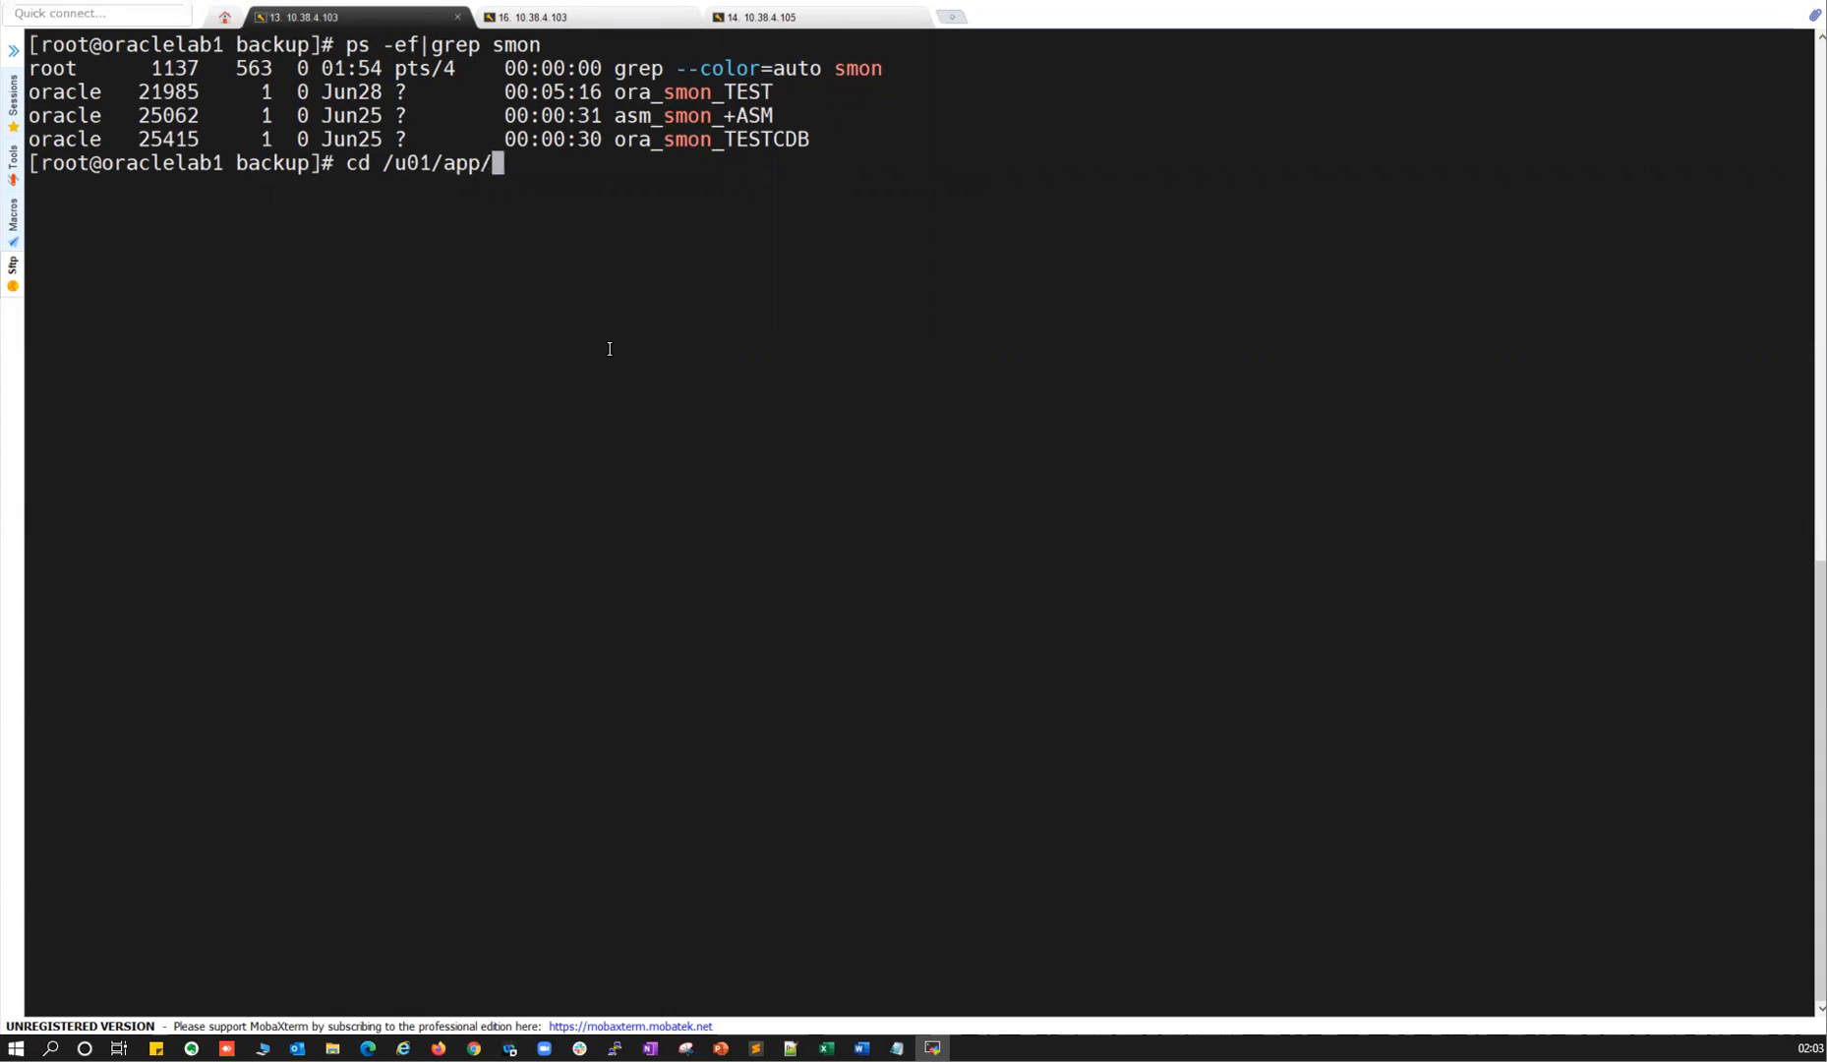
key(alt+Tab)
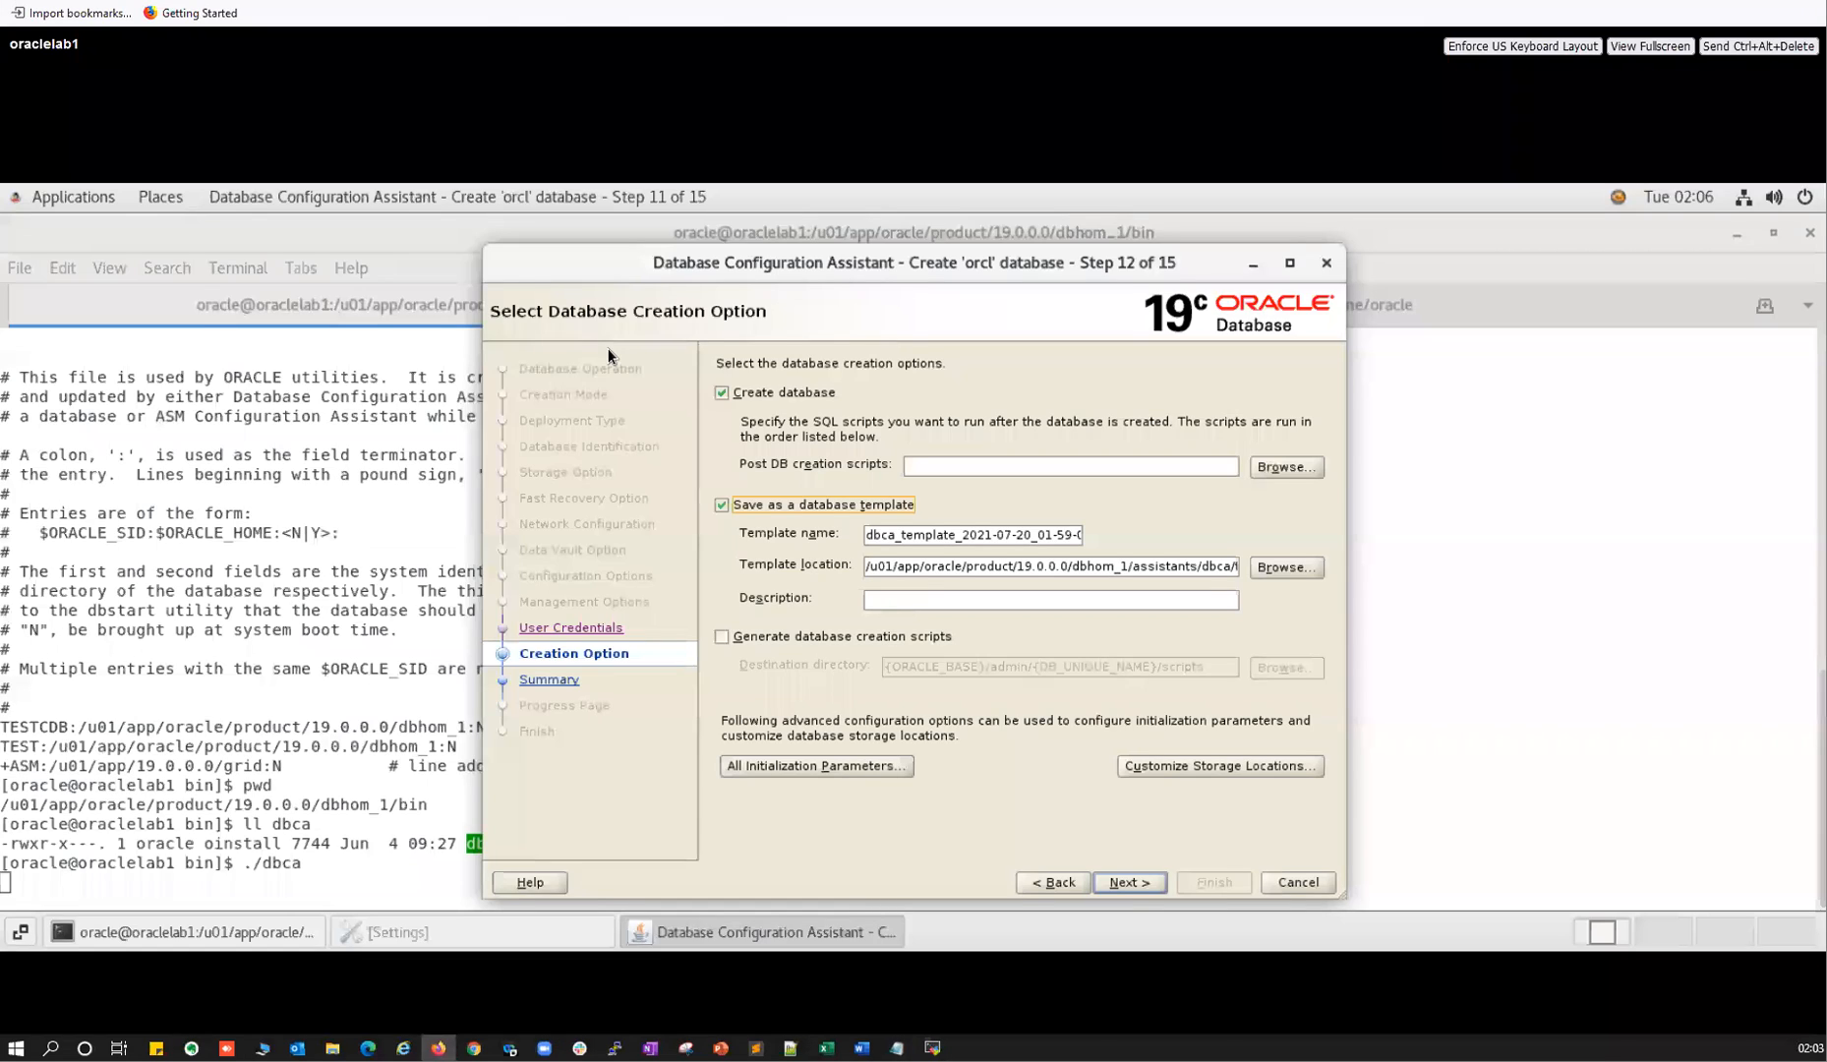
key(alt+Tab)
text(oracle/product/19.0.0.0/dbhom_1/)
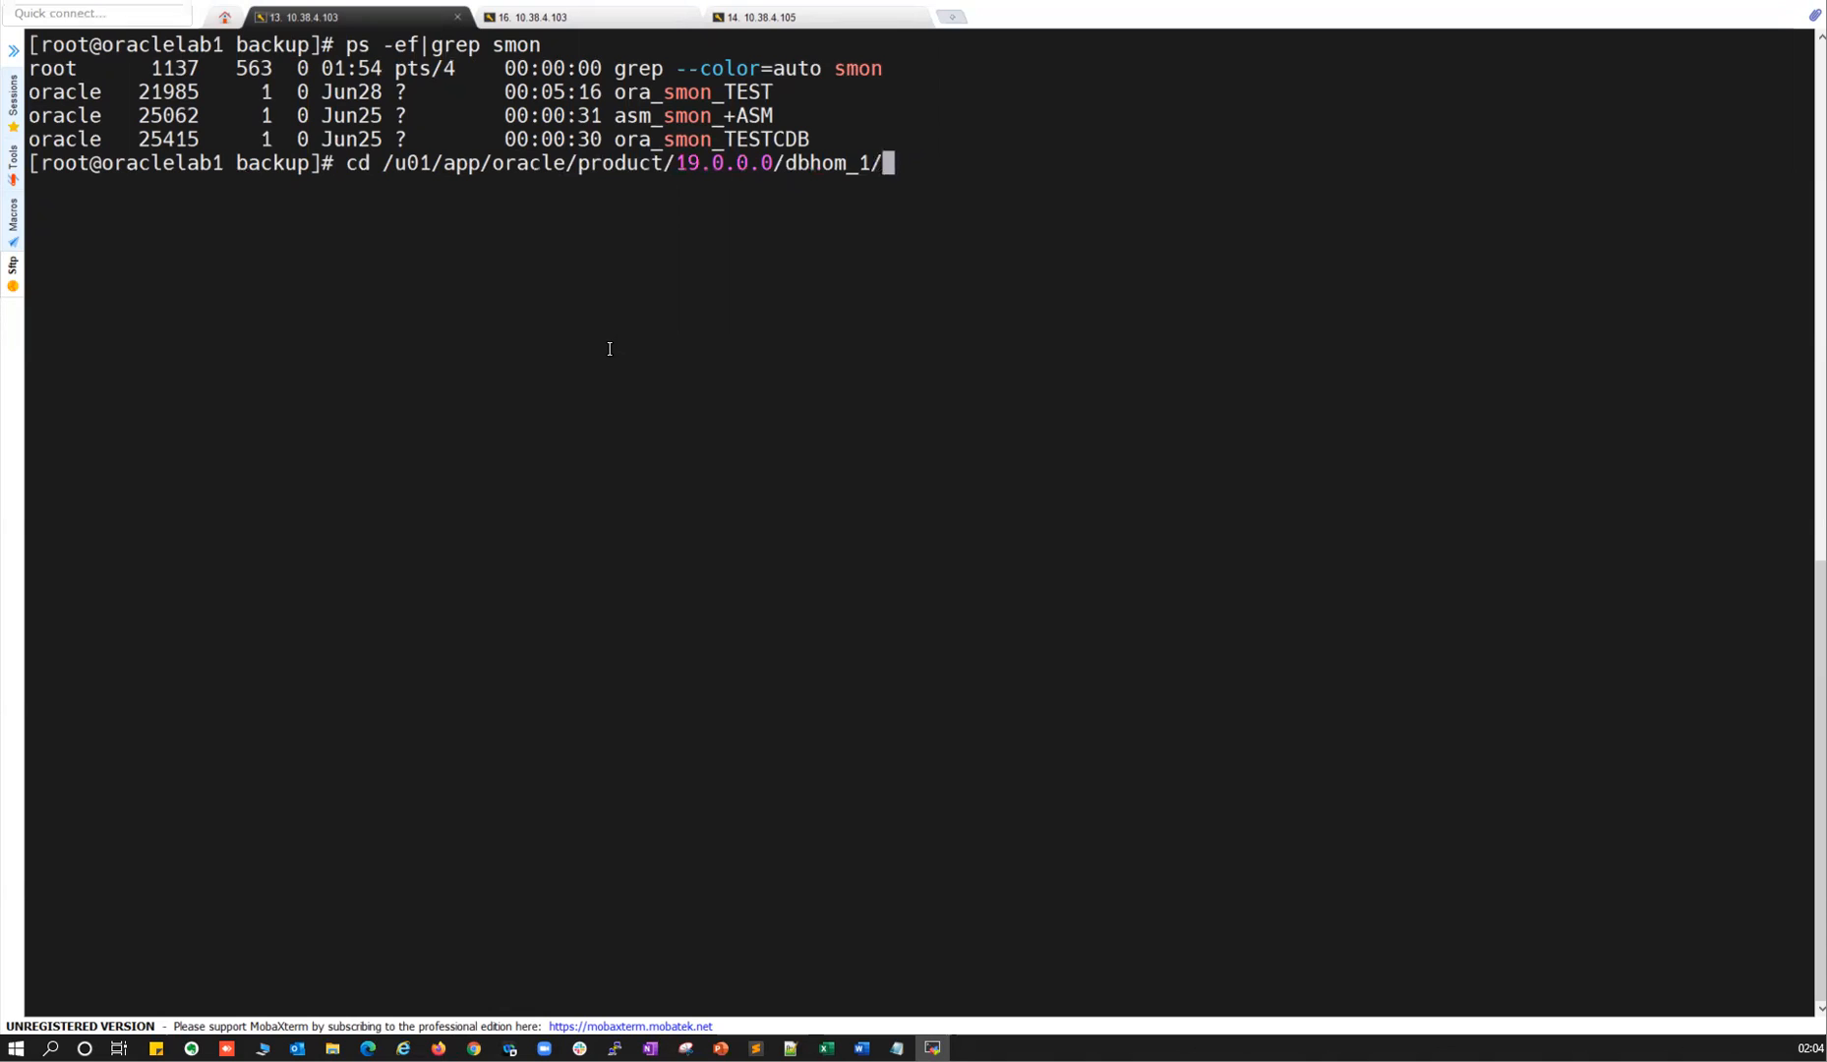
text(ass)
key(Tab)
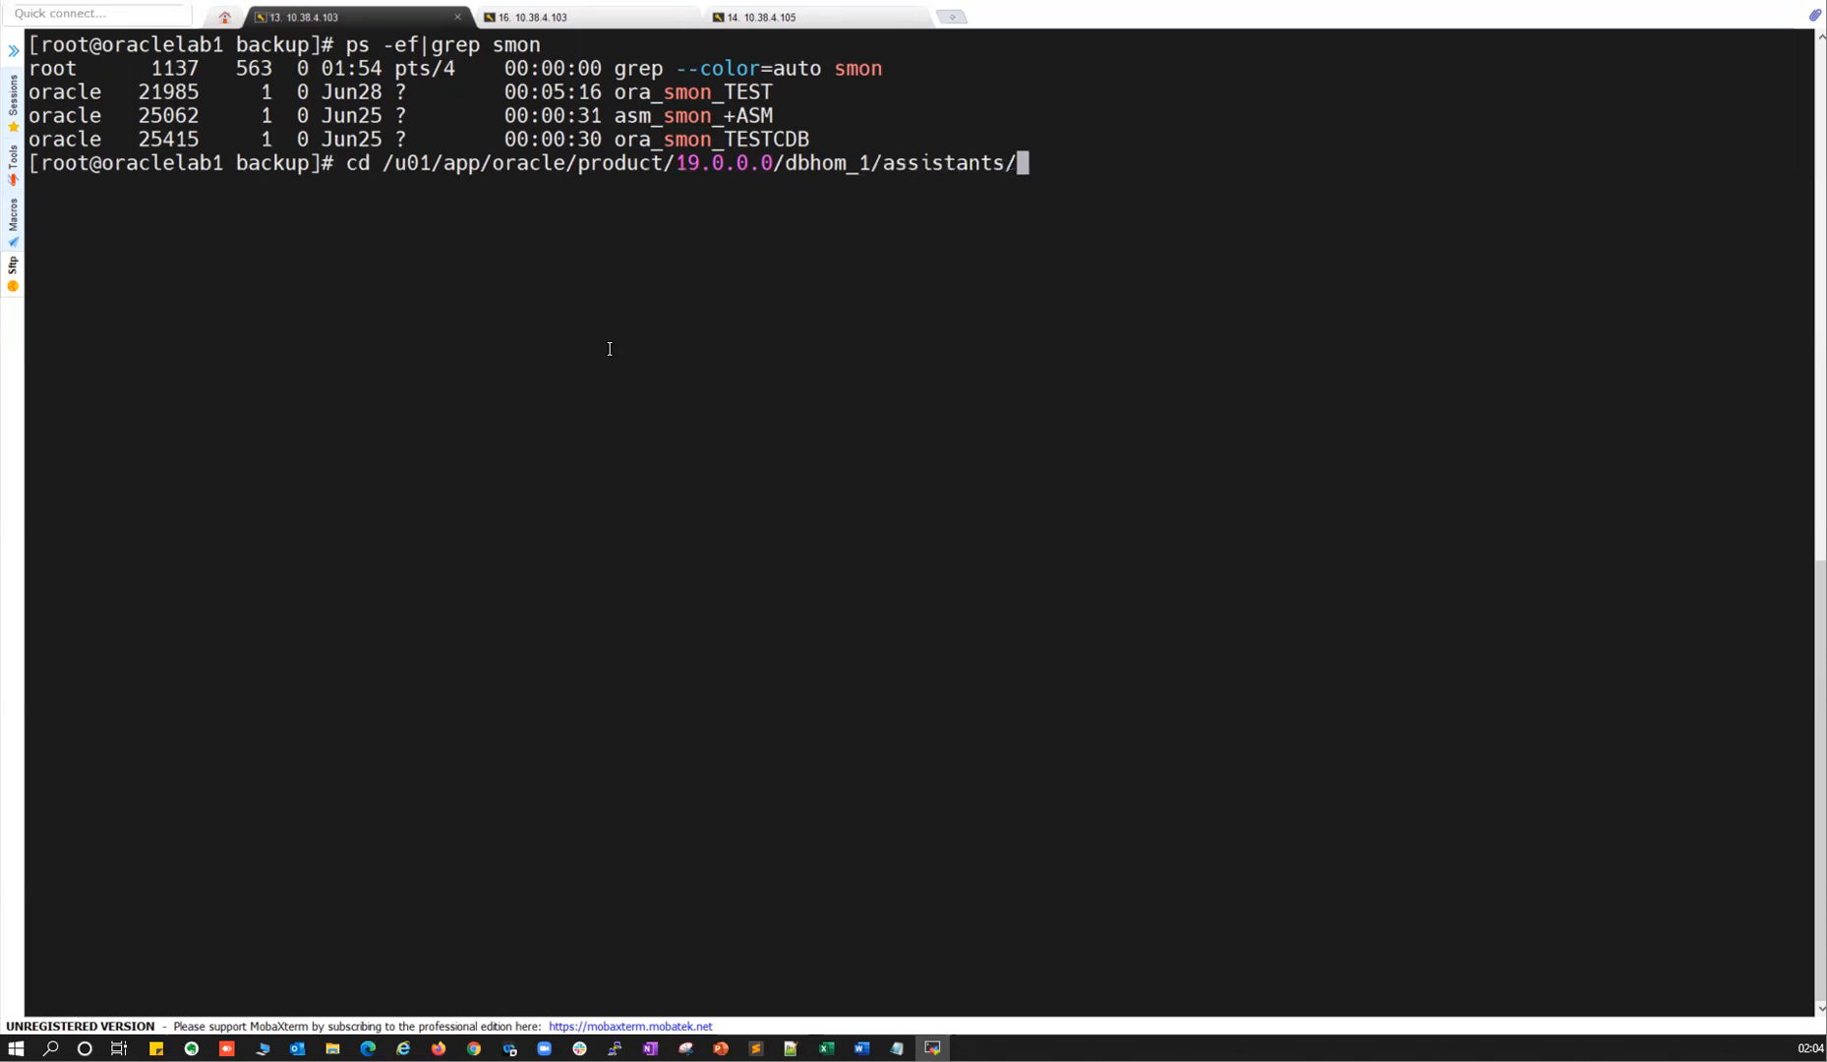
text(dbca)
key(Return)
text(ll)
key(Return)
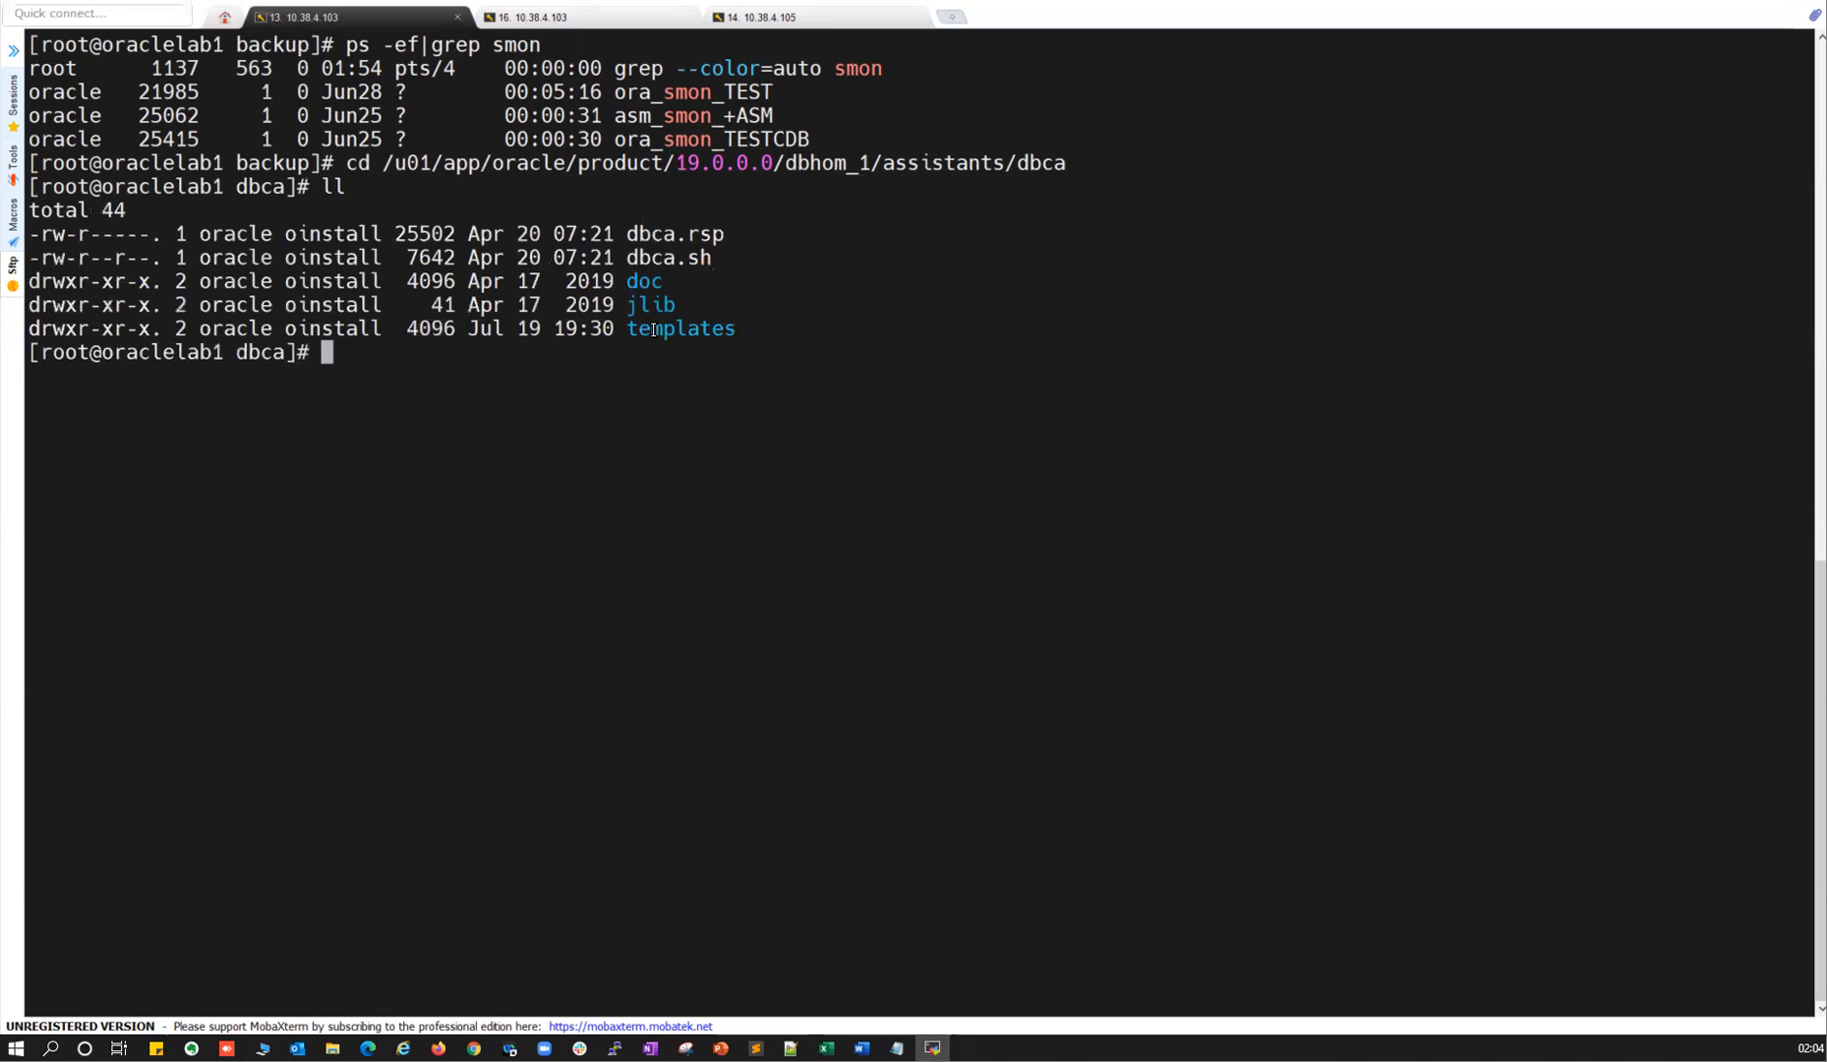
drag(641, 233, 710, 257)
drag(638, 328, 723, 328)
List the templates folder, noting the Data_Warehouse and General_Purpose template files.
text(cd r)
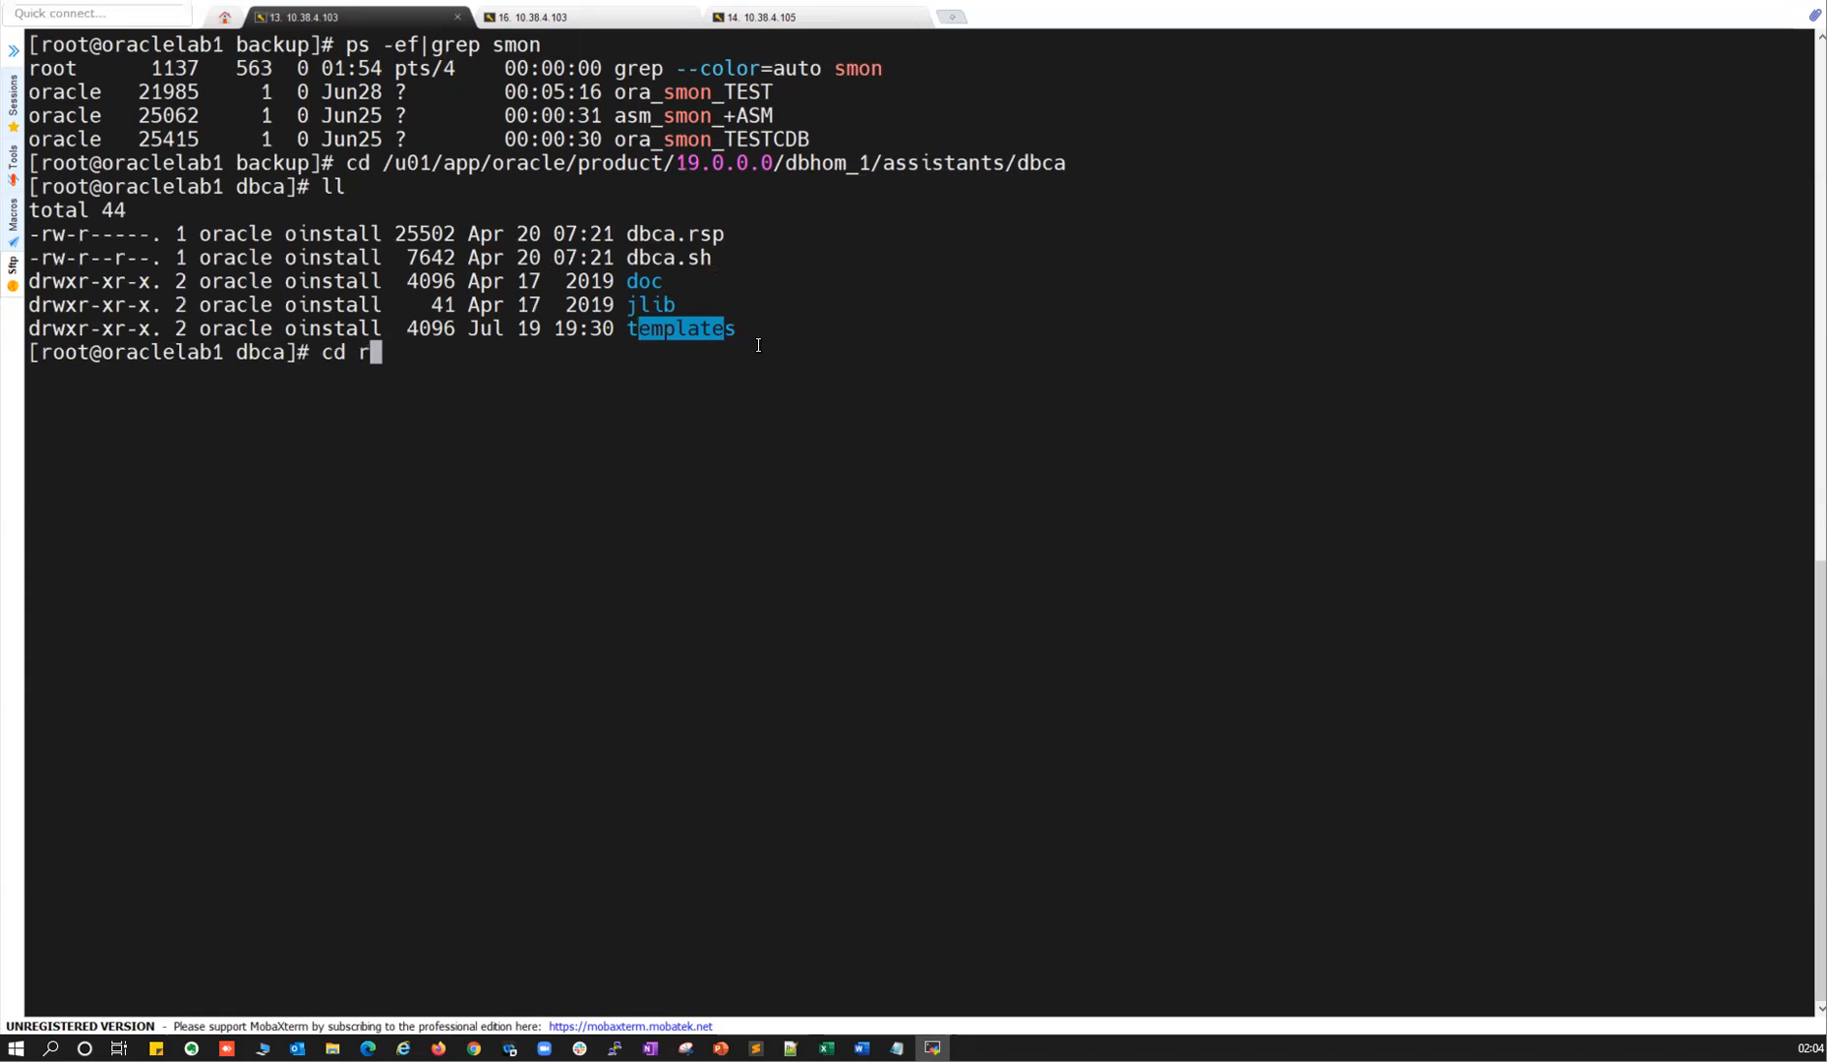
key(BackSpace)
text(t)
key(Tab)
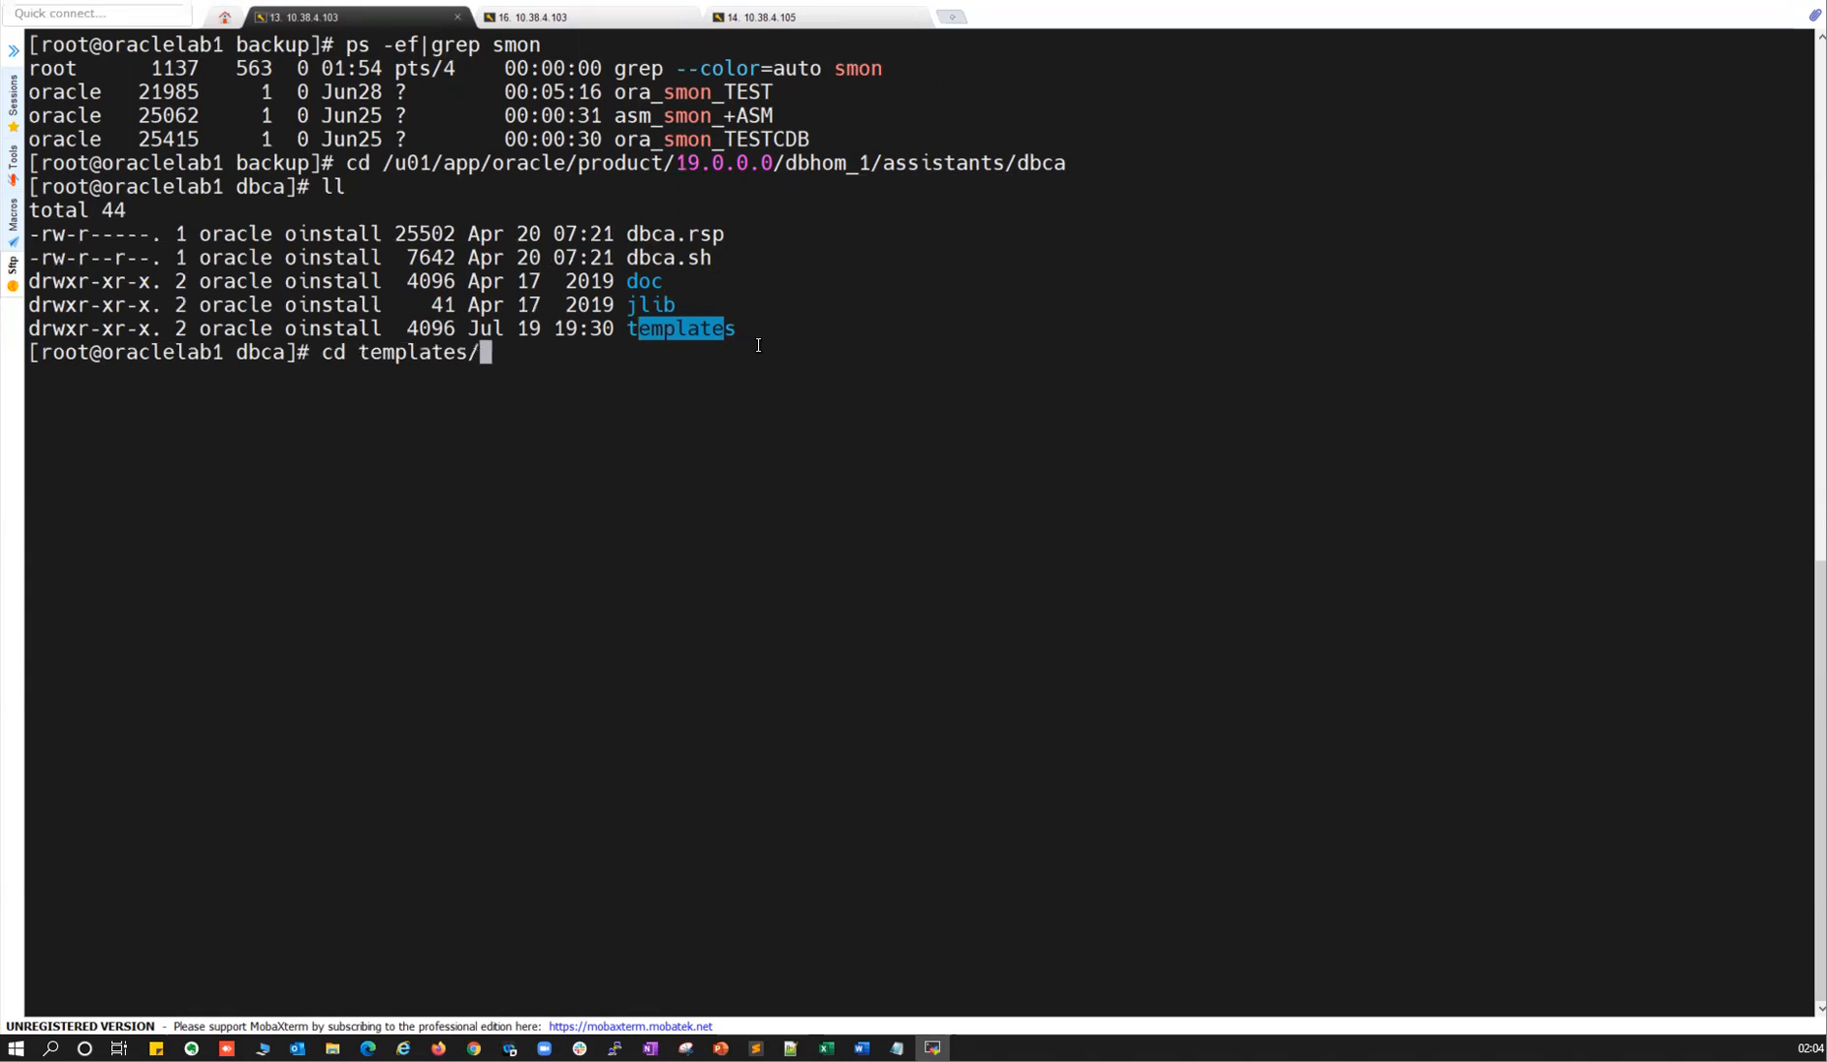
key(Return)
text(ll)
key(Return)
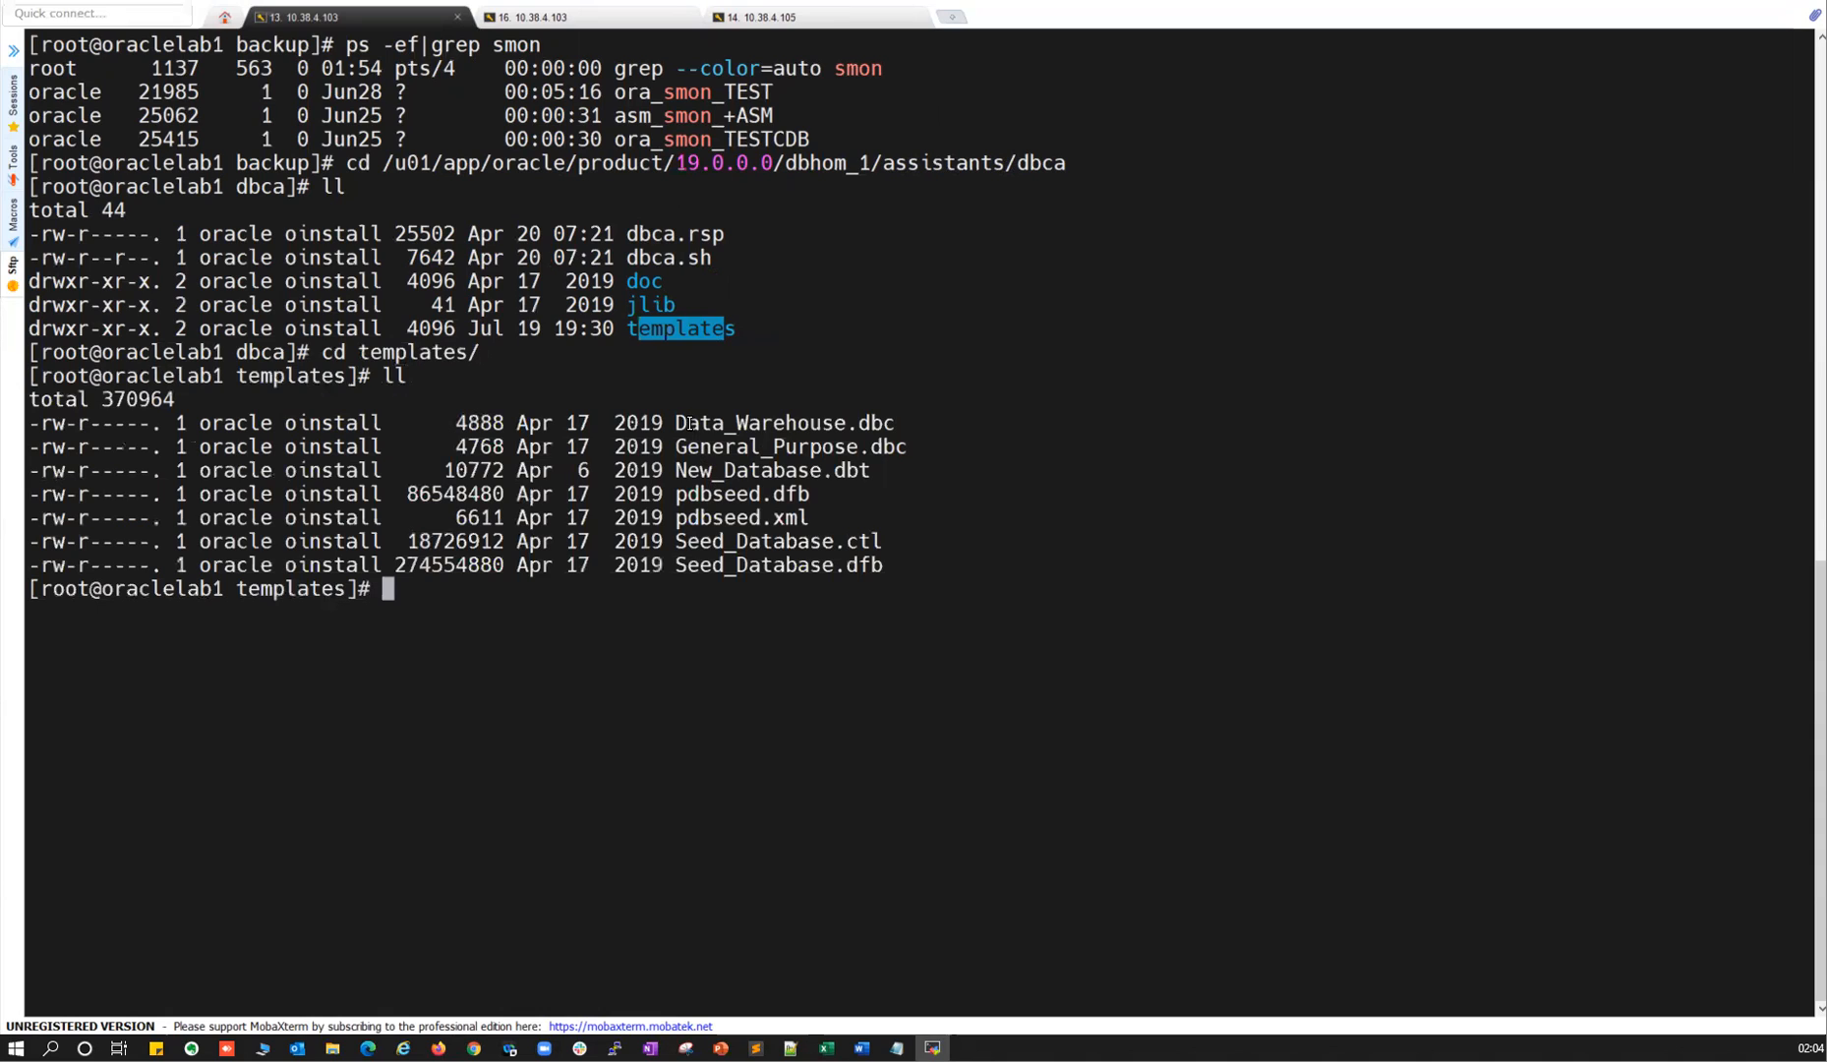
drag(691, 422, 810, 422)
drag(689, 447, 33, 421)
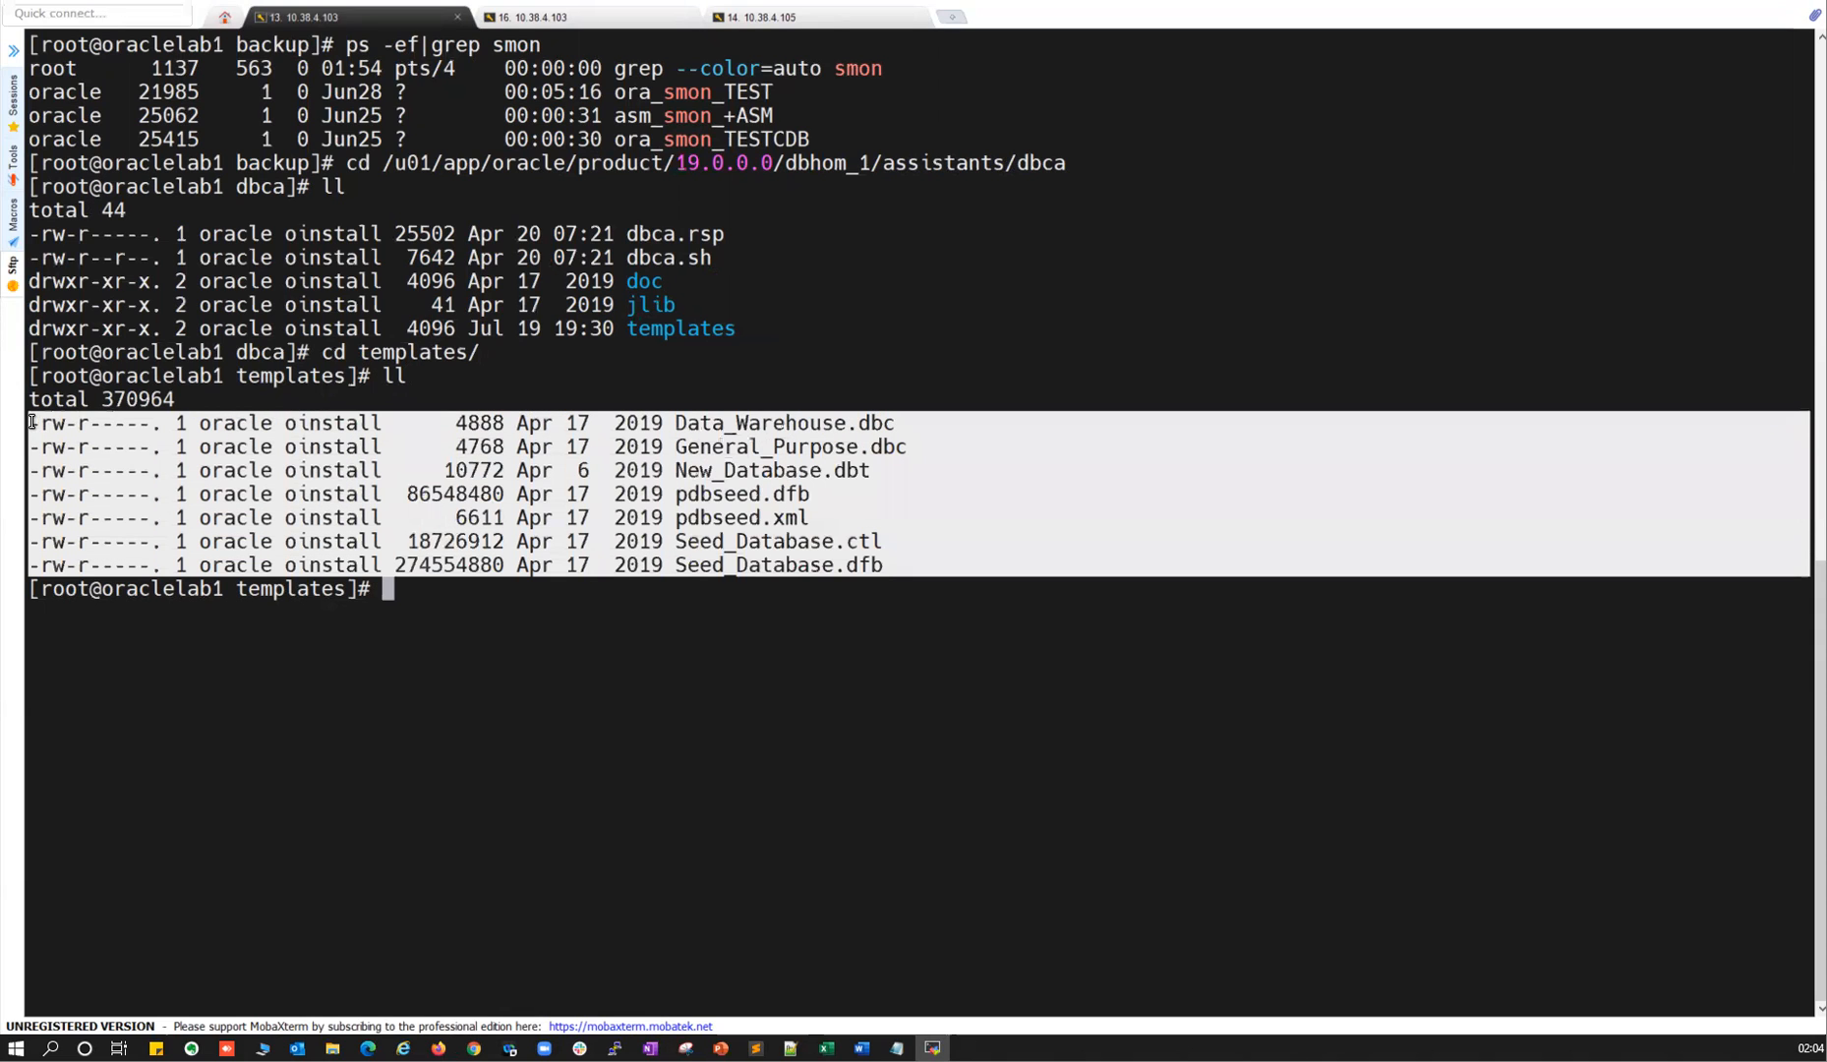
key(alt+Tab)
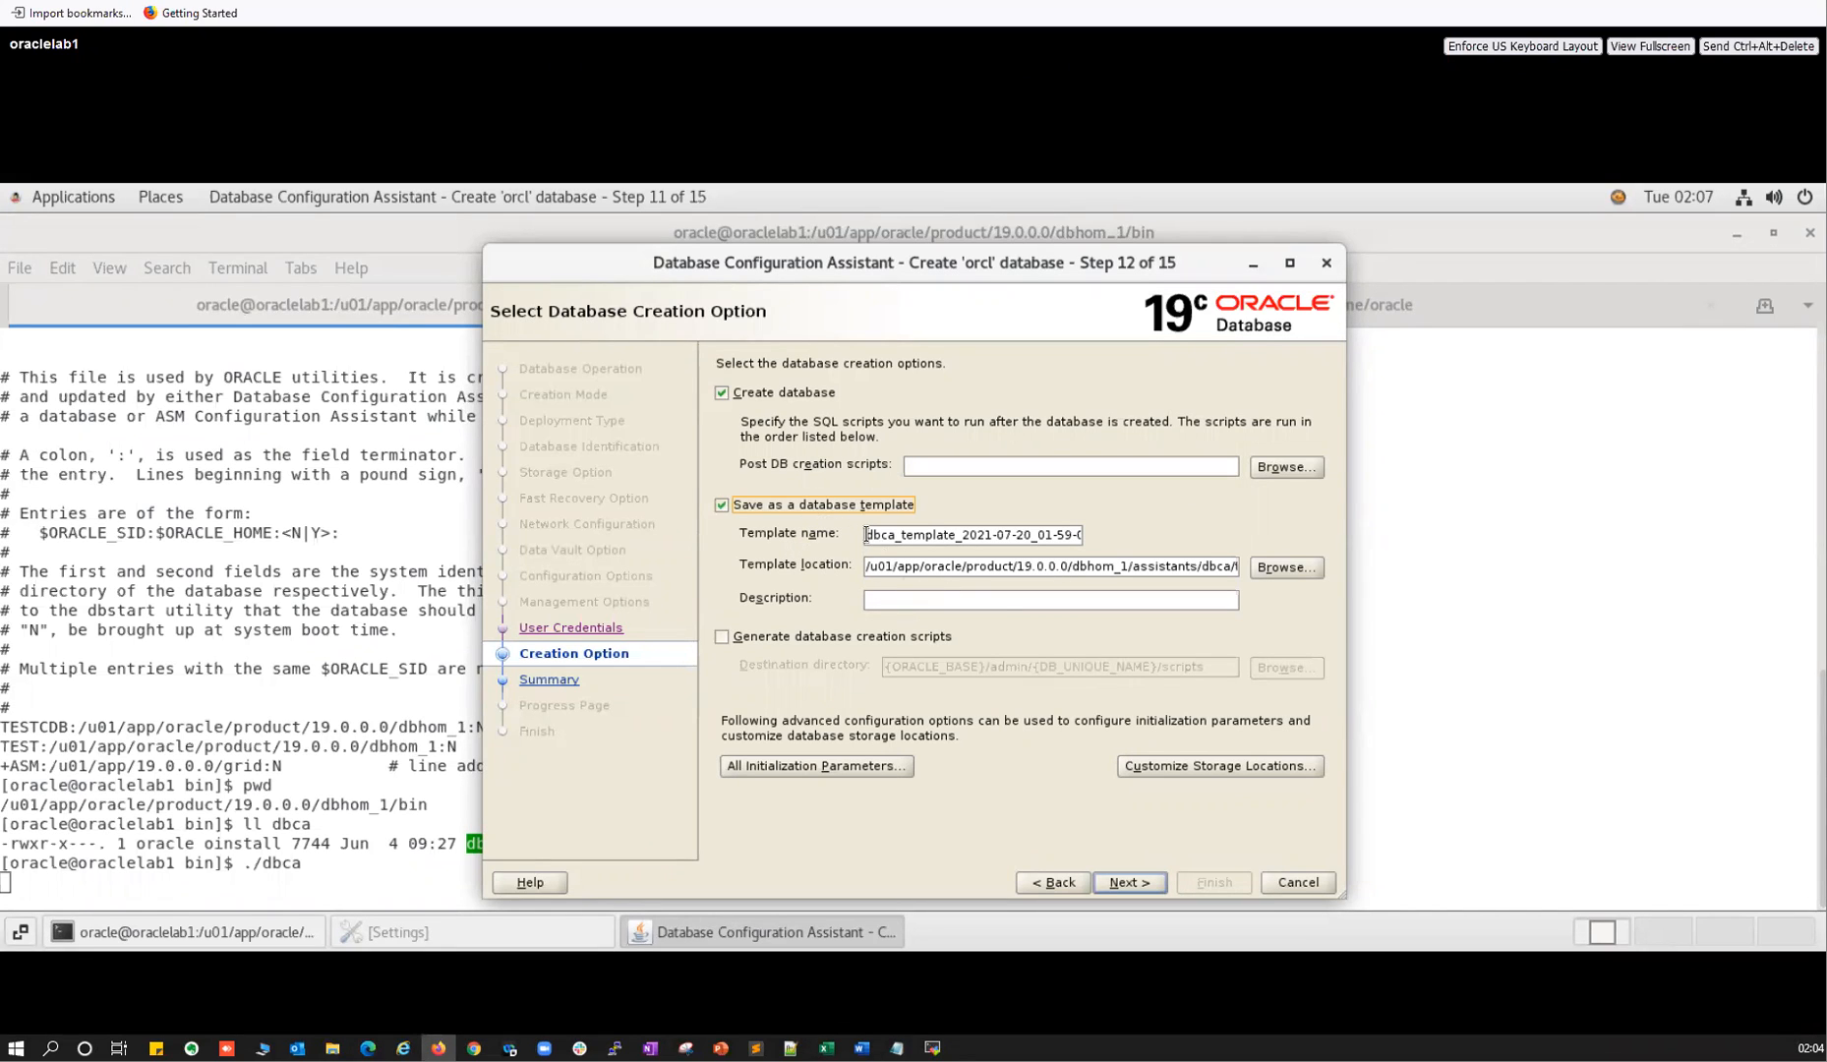
Replace template saving with Generate database creation scripts, highlighting the {ORACLE_BASE} destination path.
click(721, 503)
click(722, 637)
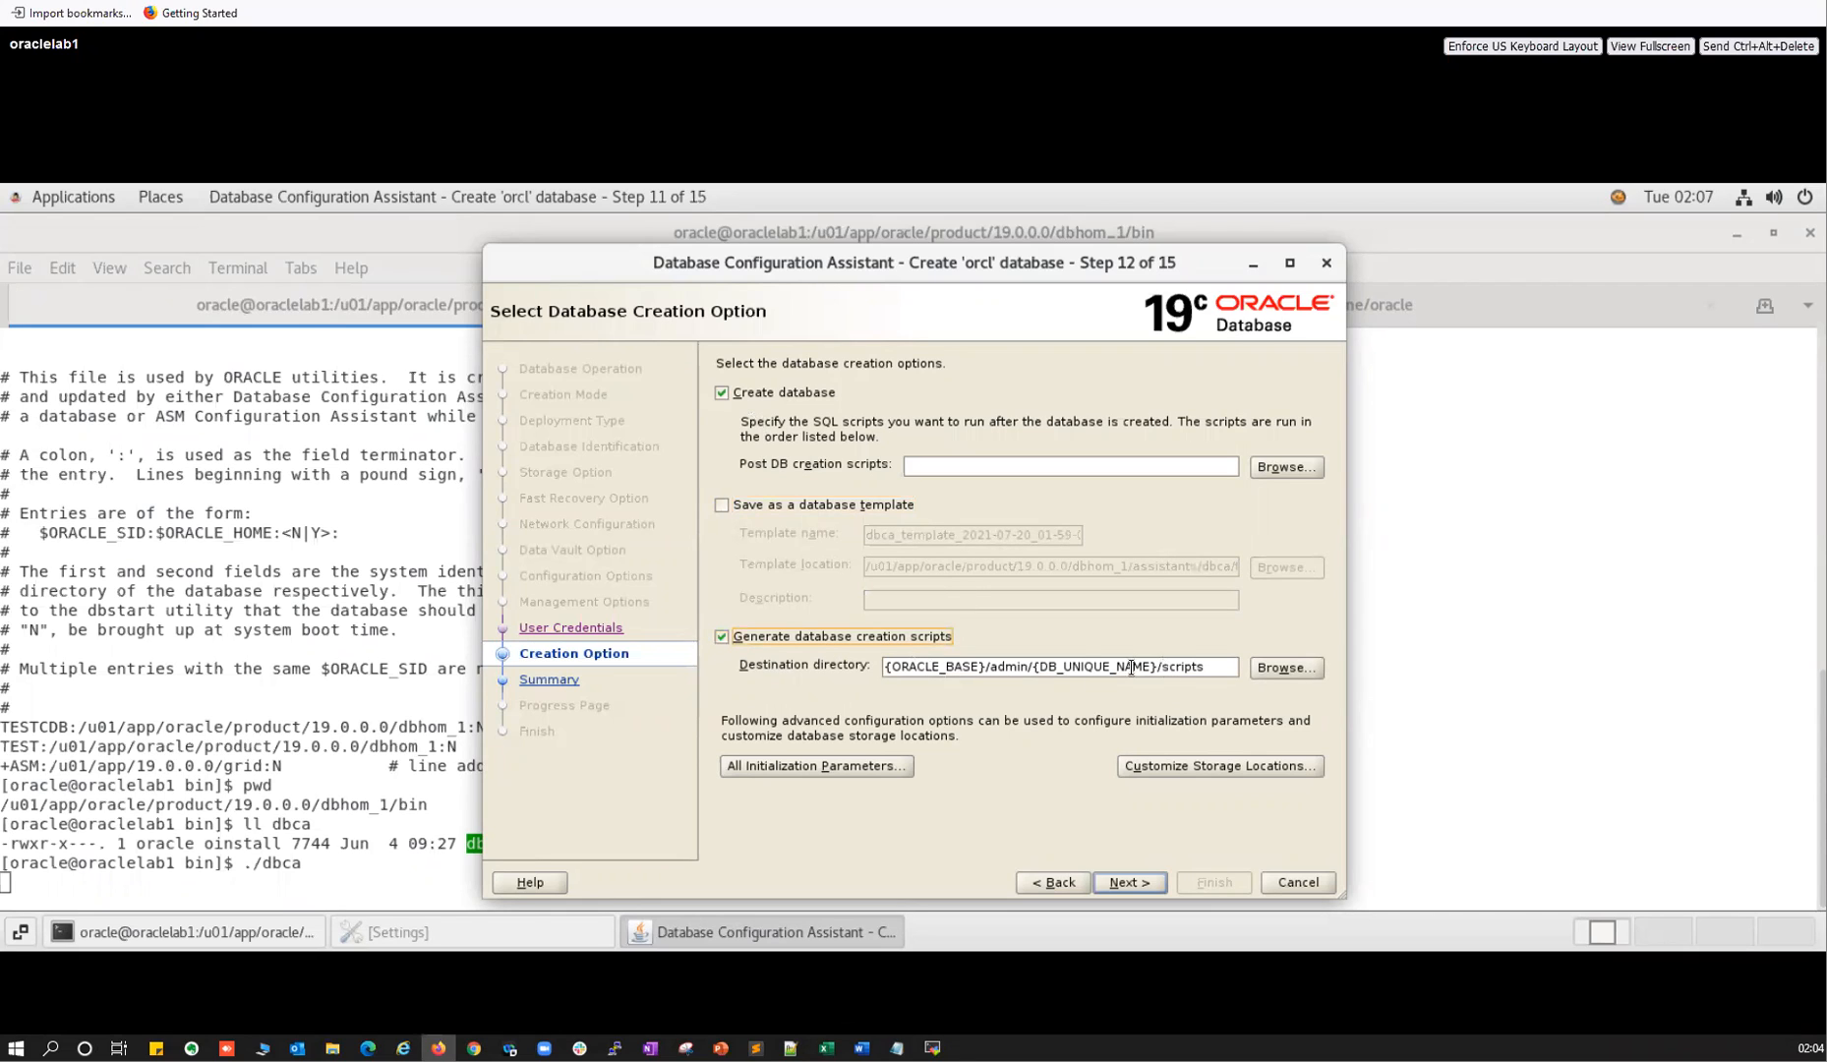
drag(890, 666, 1171, 667)
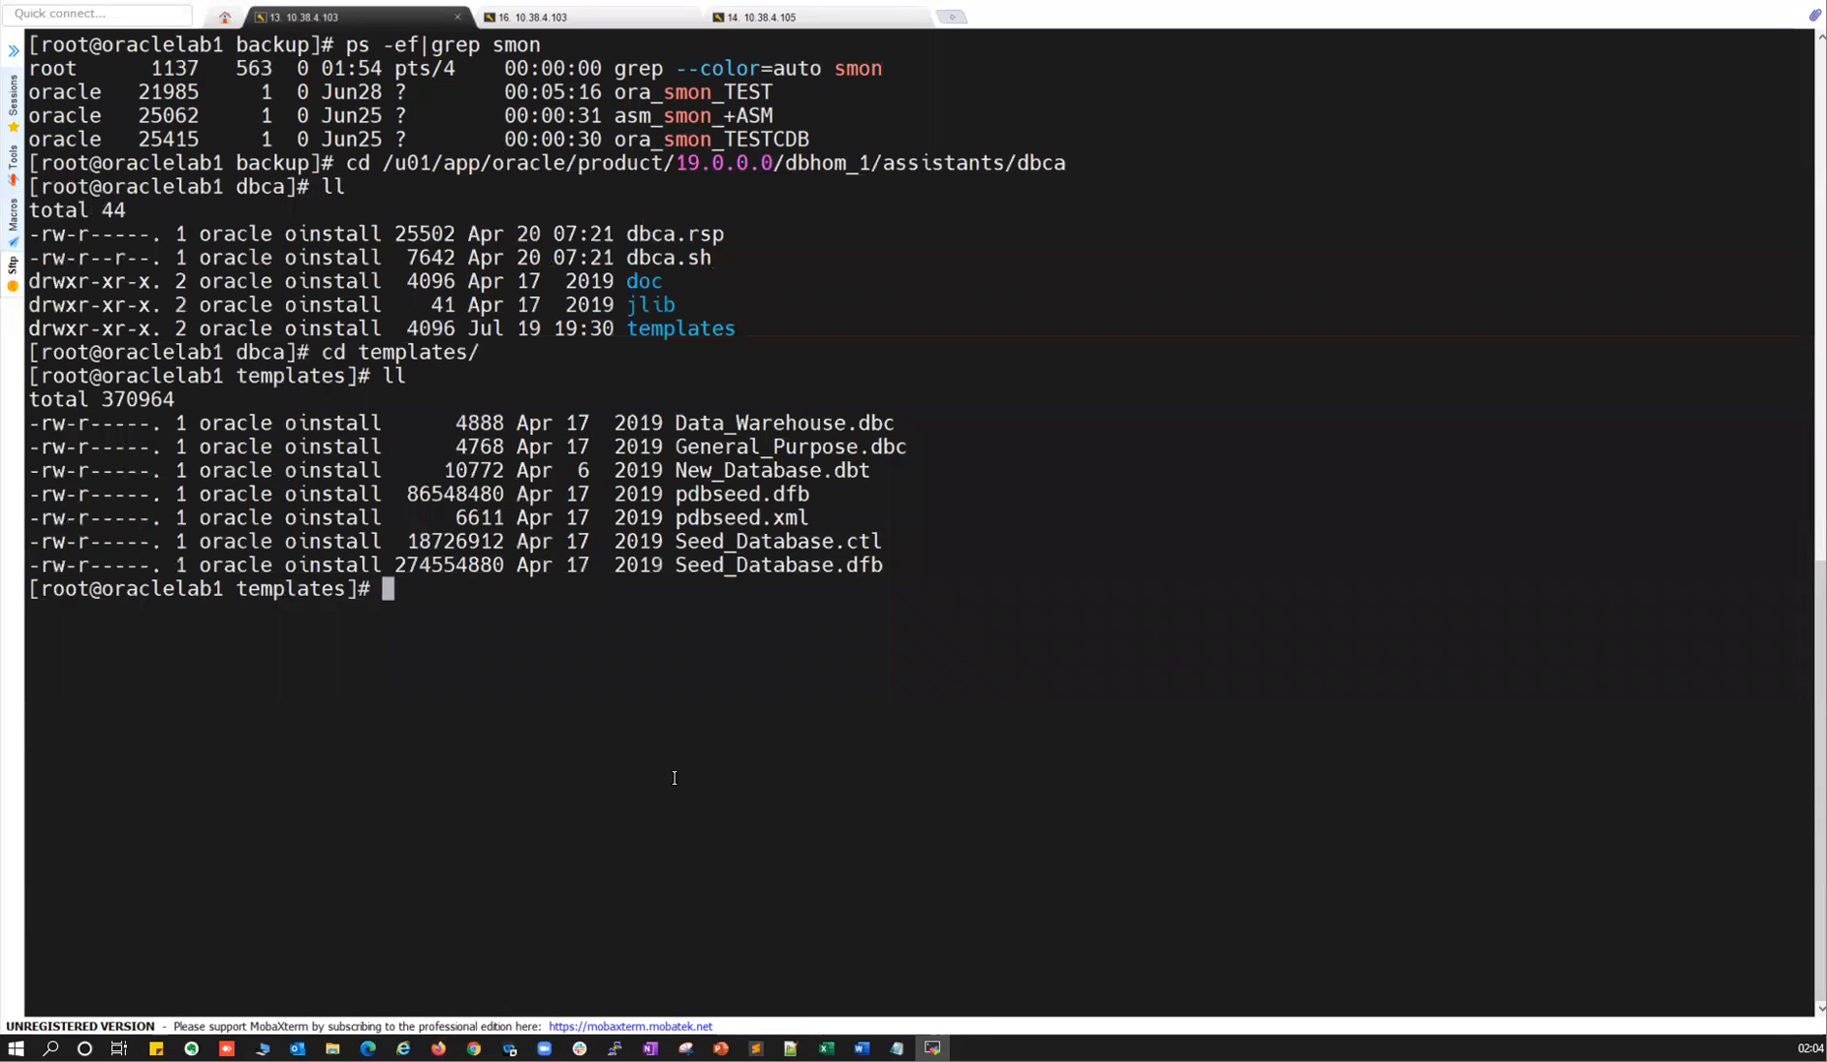
List /u01/app/oracle/admin and then the contents of its TEST folder.
text(cd /u01/app/)
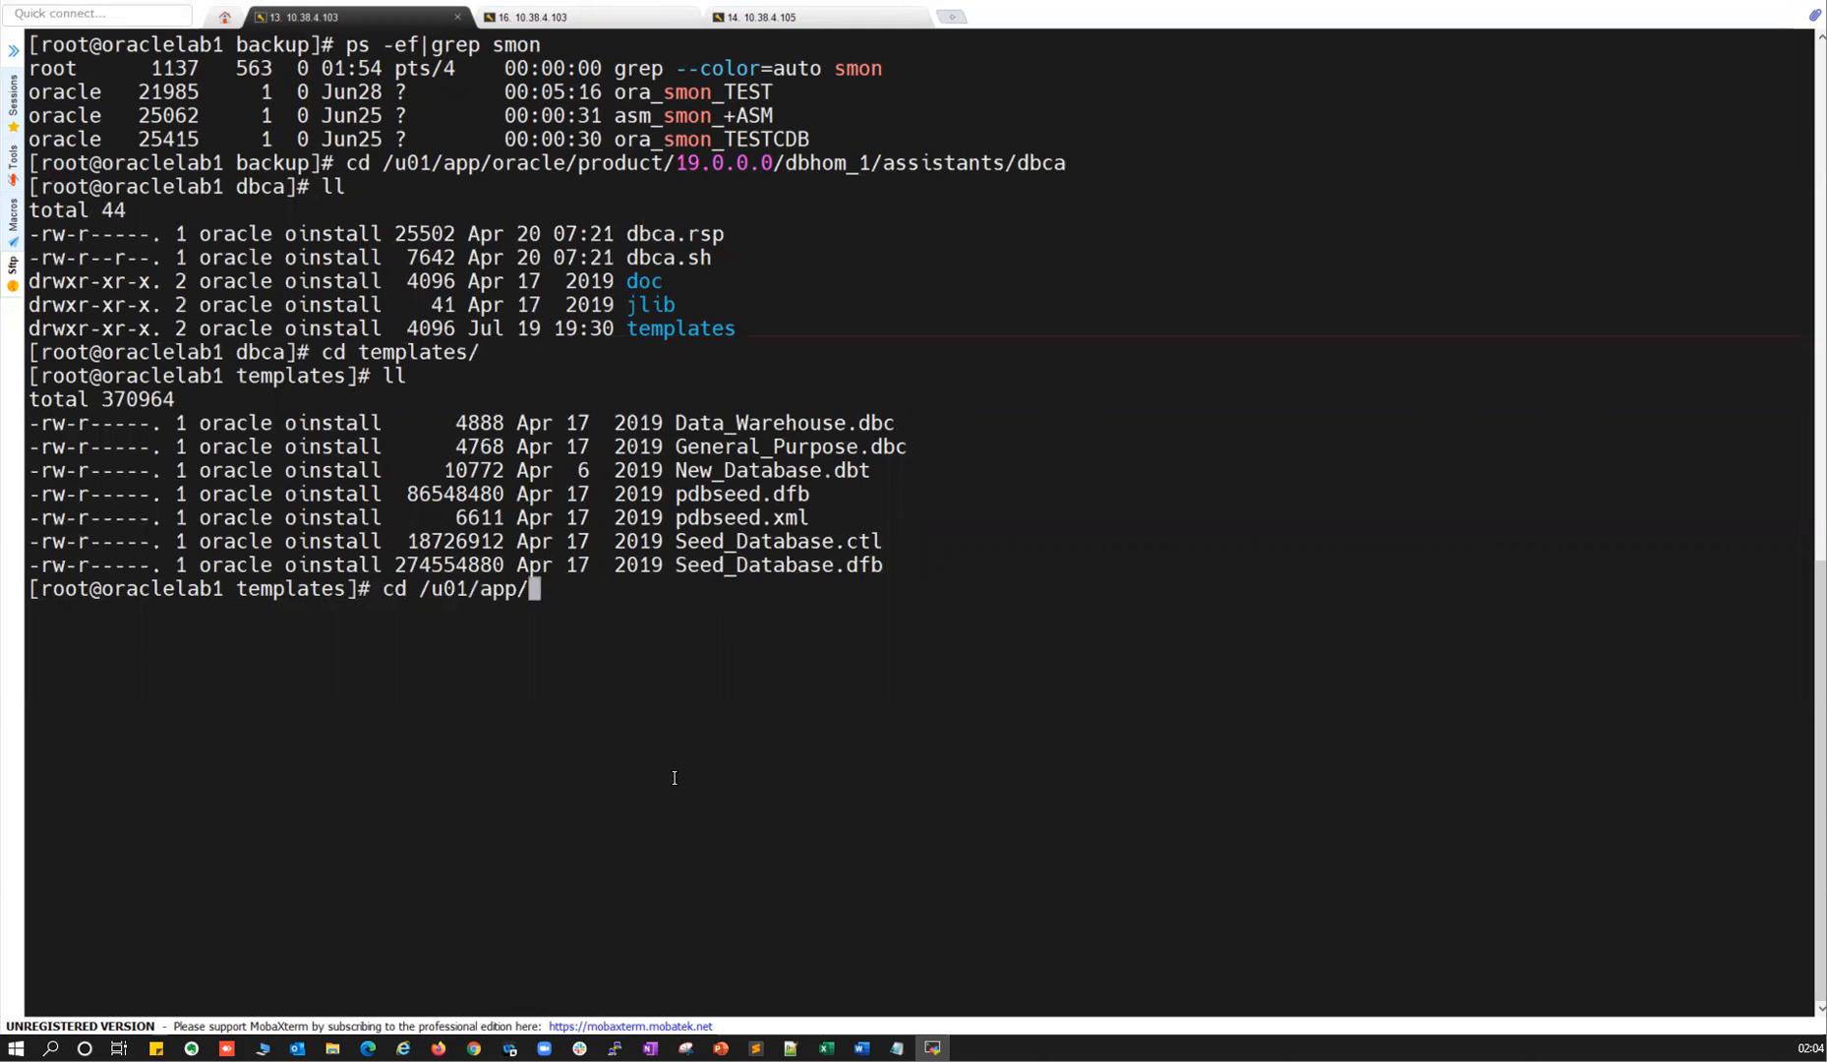
text(oracle/)
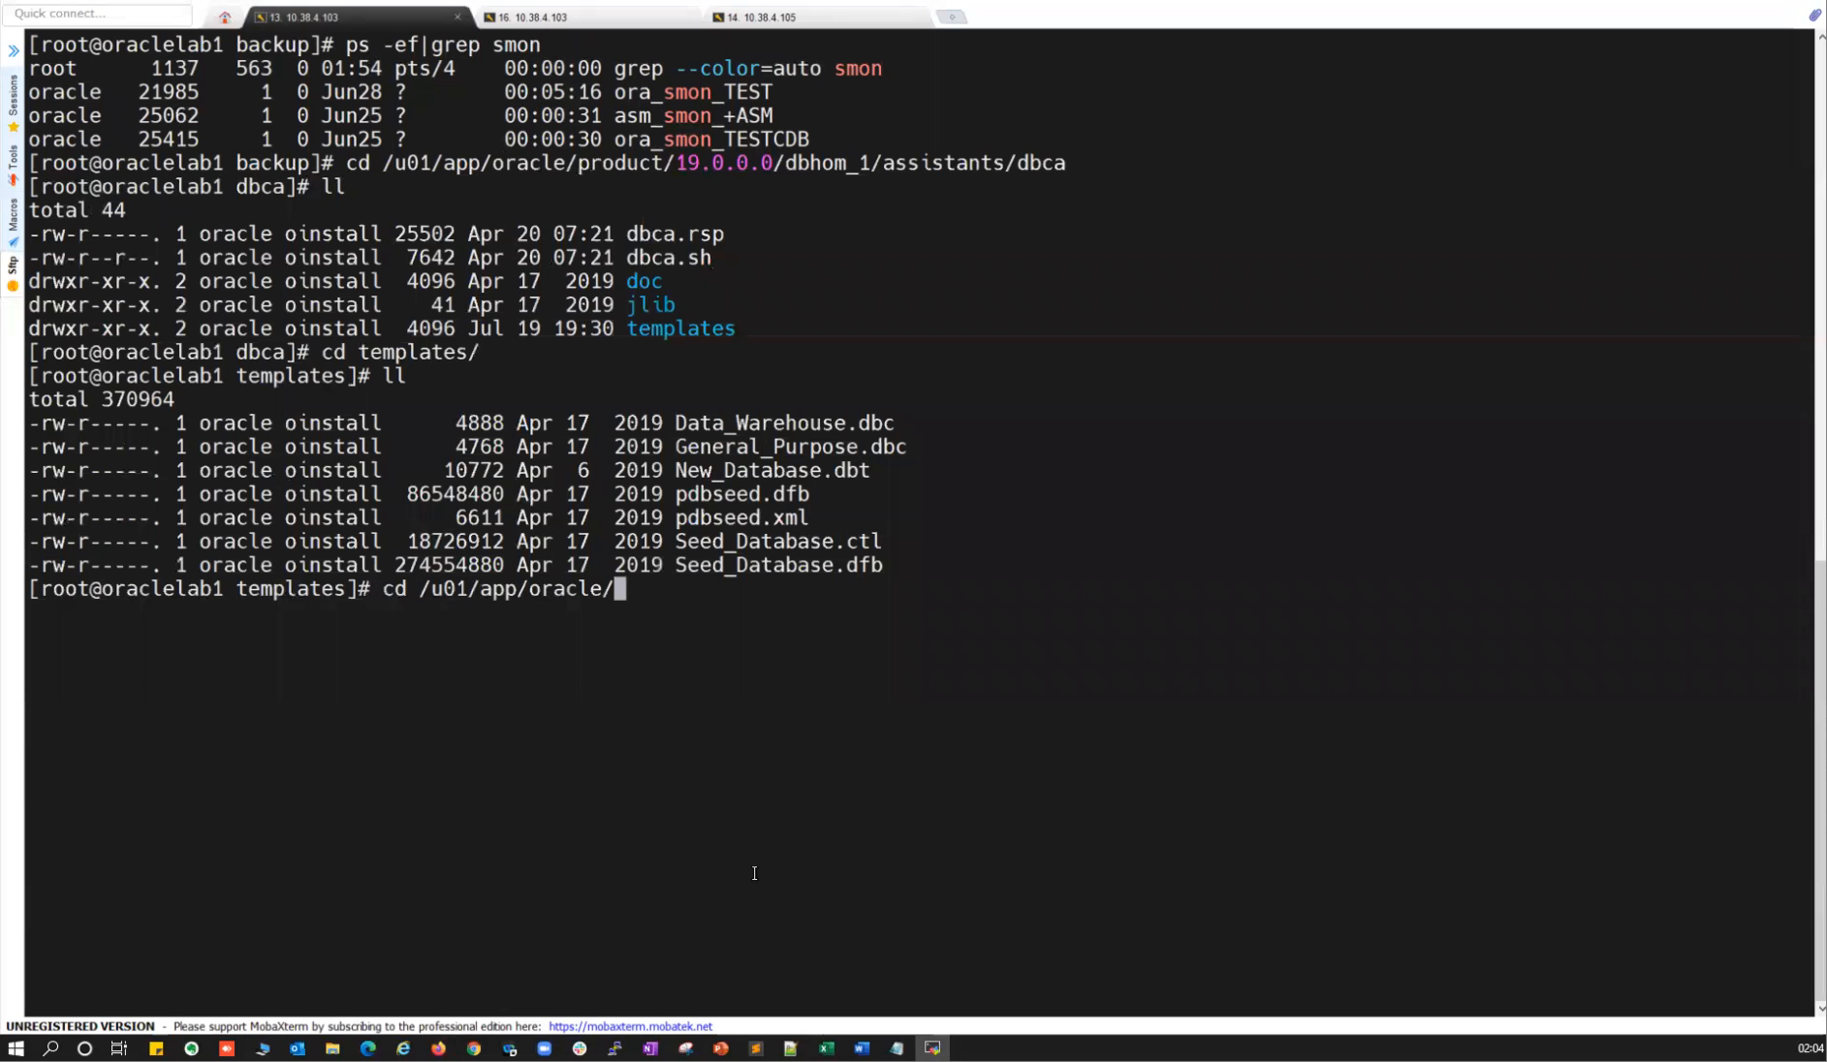
text(admin/)
key(Return)
text(ll)
key(Return)
text(cd)
double_click(614, 682)
right_click(745, 679)
key(Return)
text(ll)
key(Return)
List the ../TESTCDB admin folder, comparing it with the DBCA wizard.
text(cd)
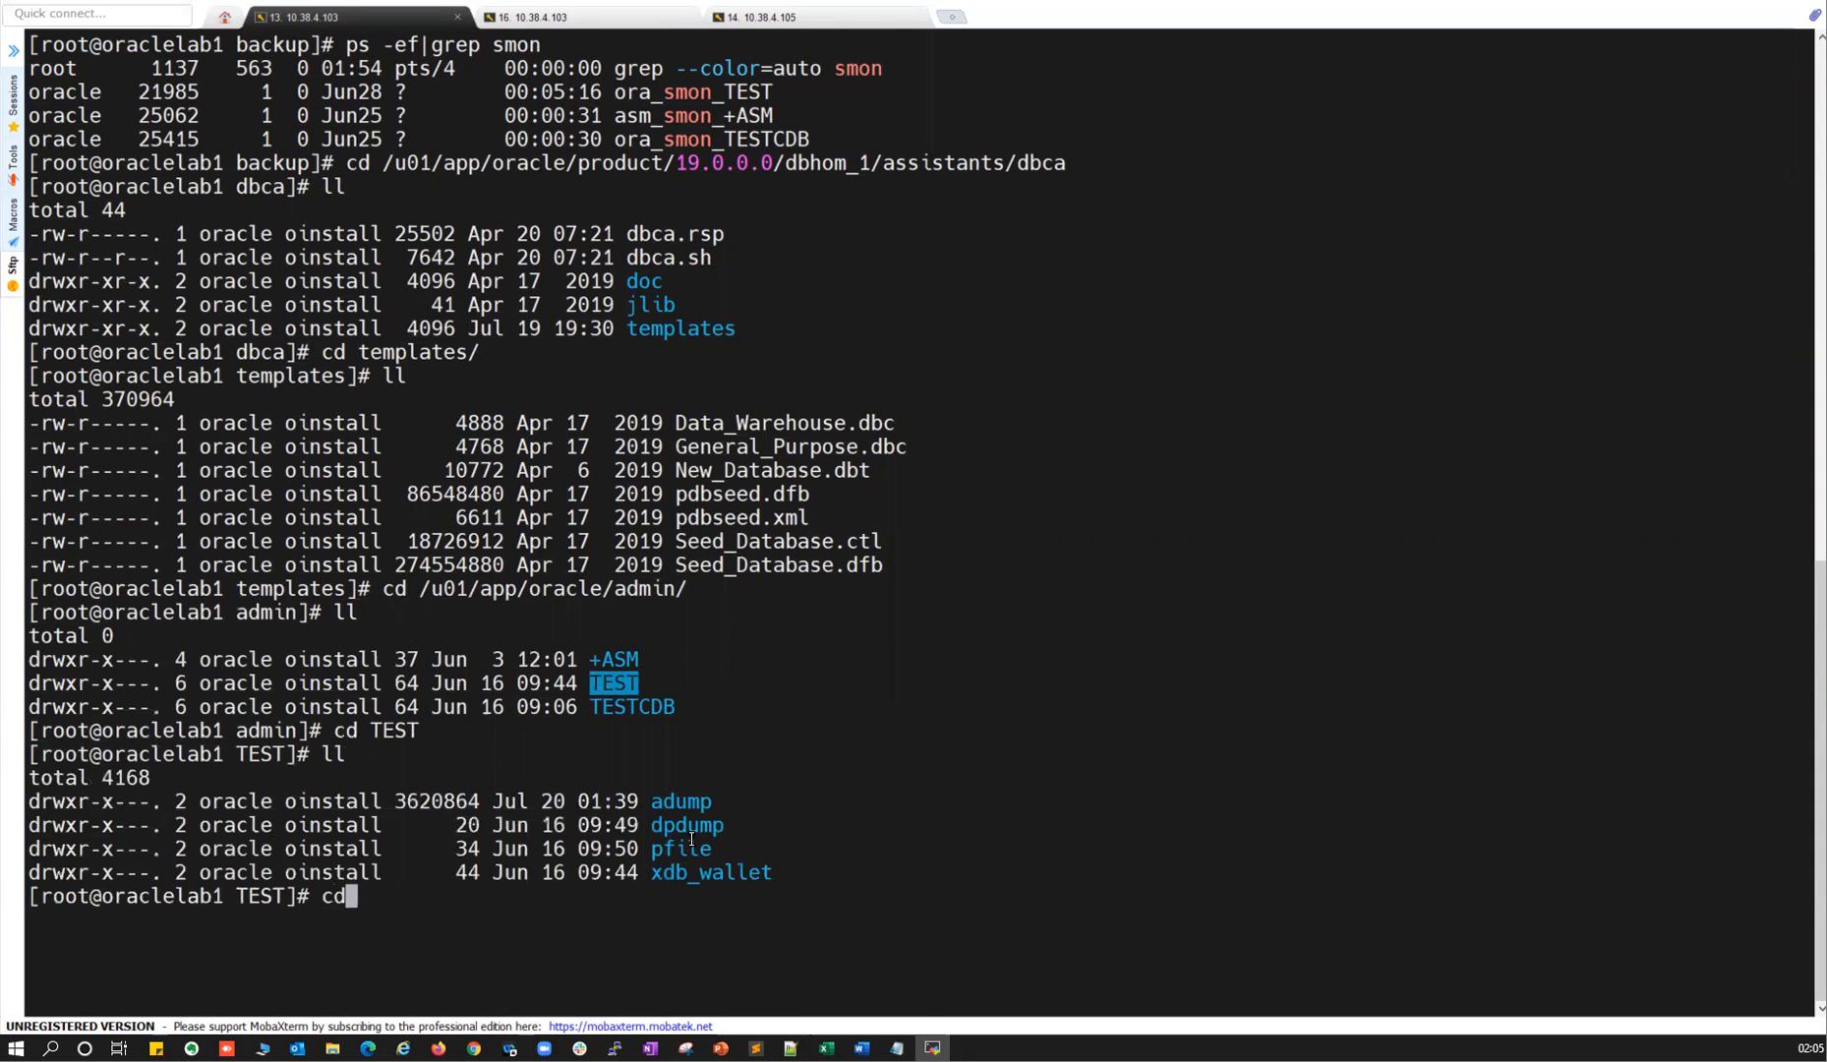
key(alt+Tab)
key(alt+Tab)
text(../)
double_click(631, 706)
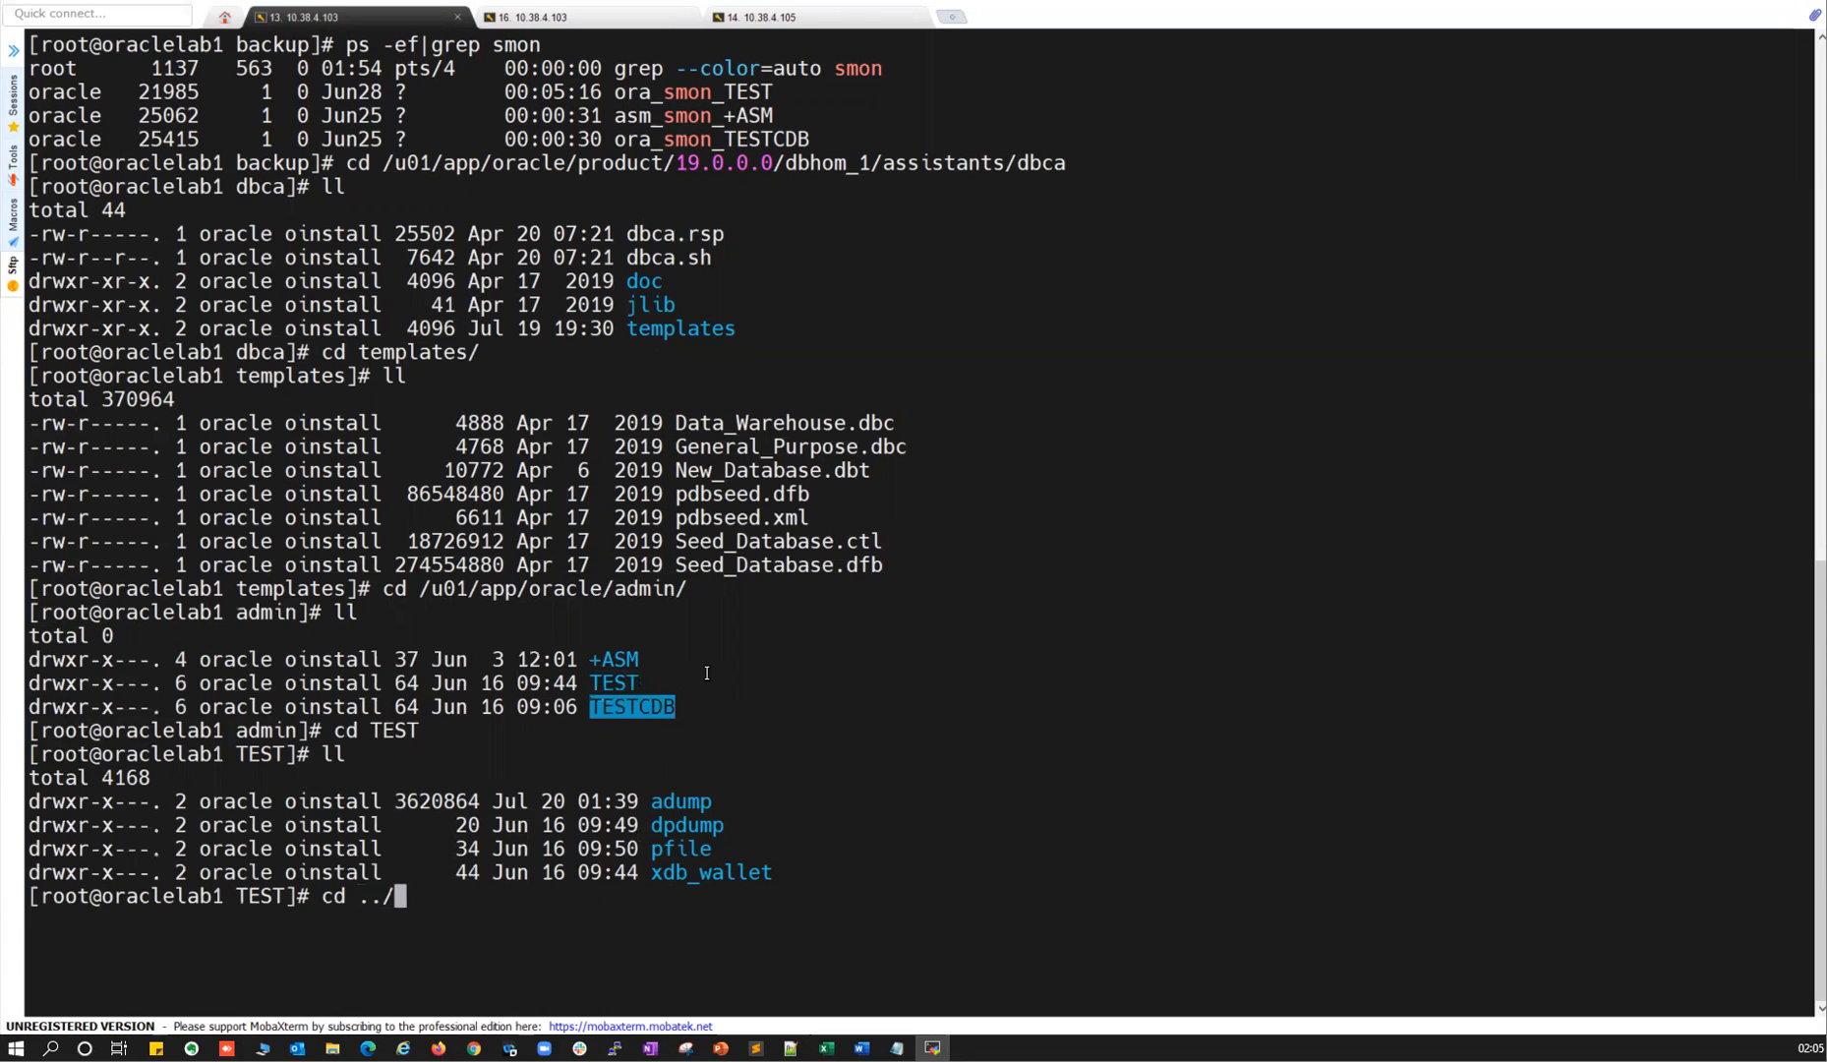
right_click(706, 673)
key(Return)
text(ll)
key(Return)
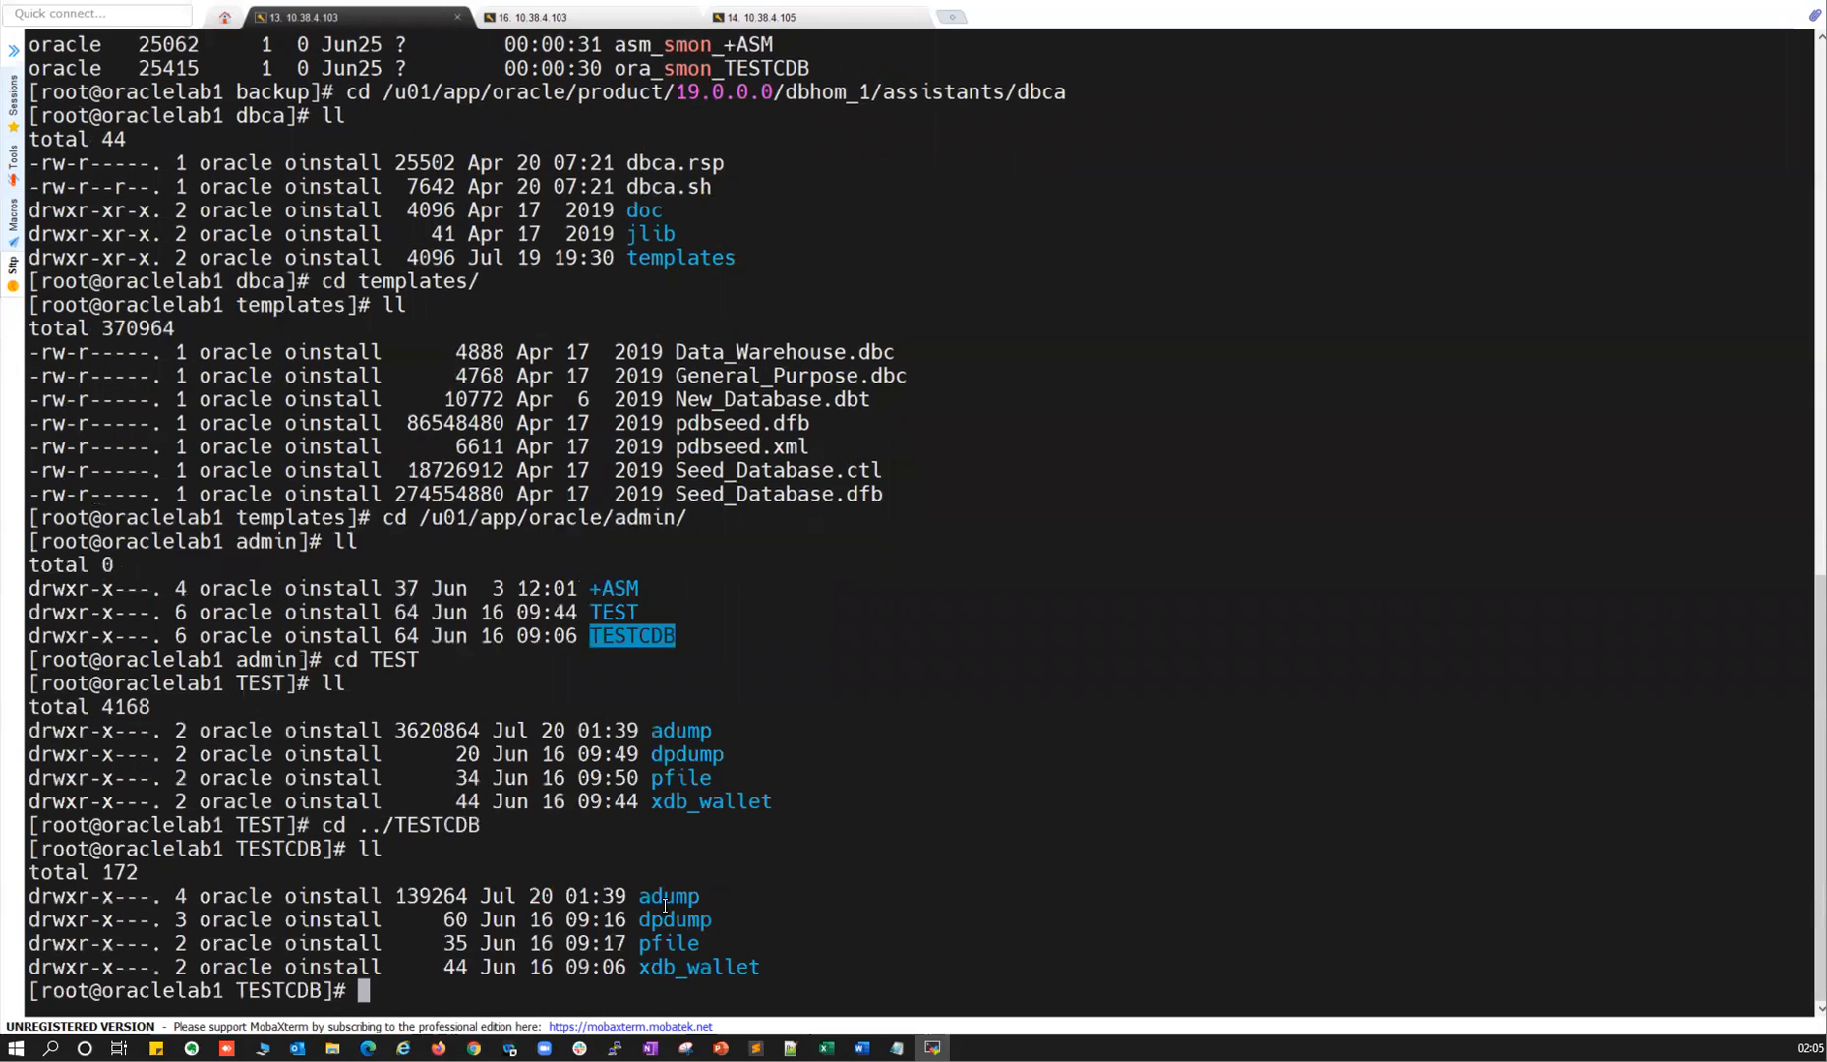
key(alt+Tab)
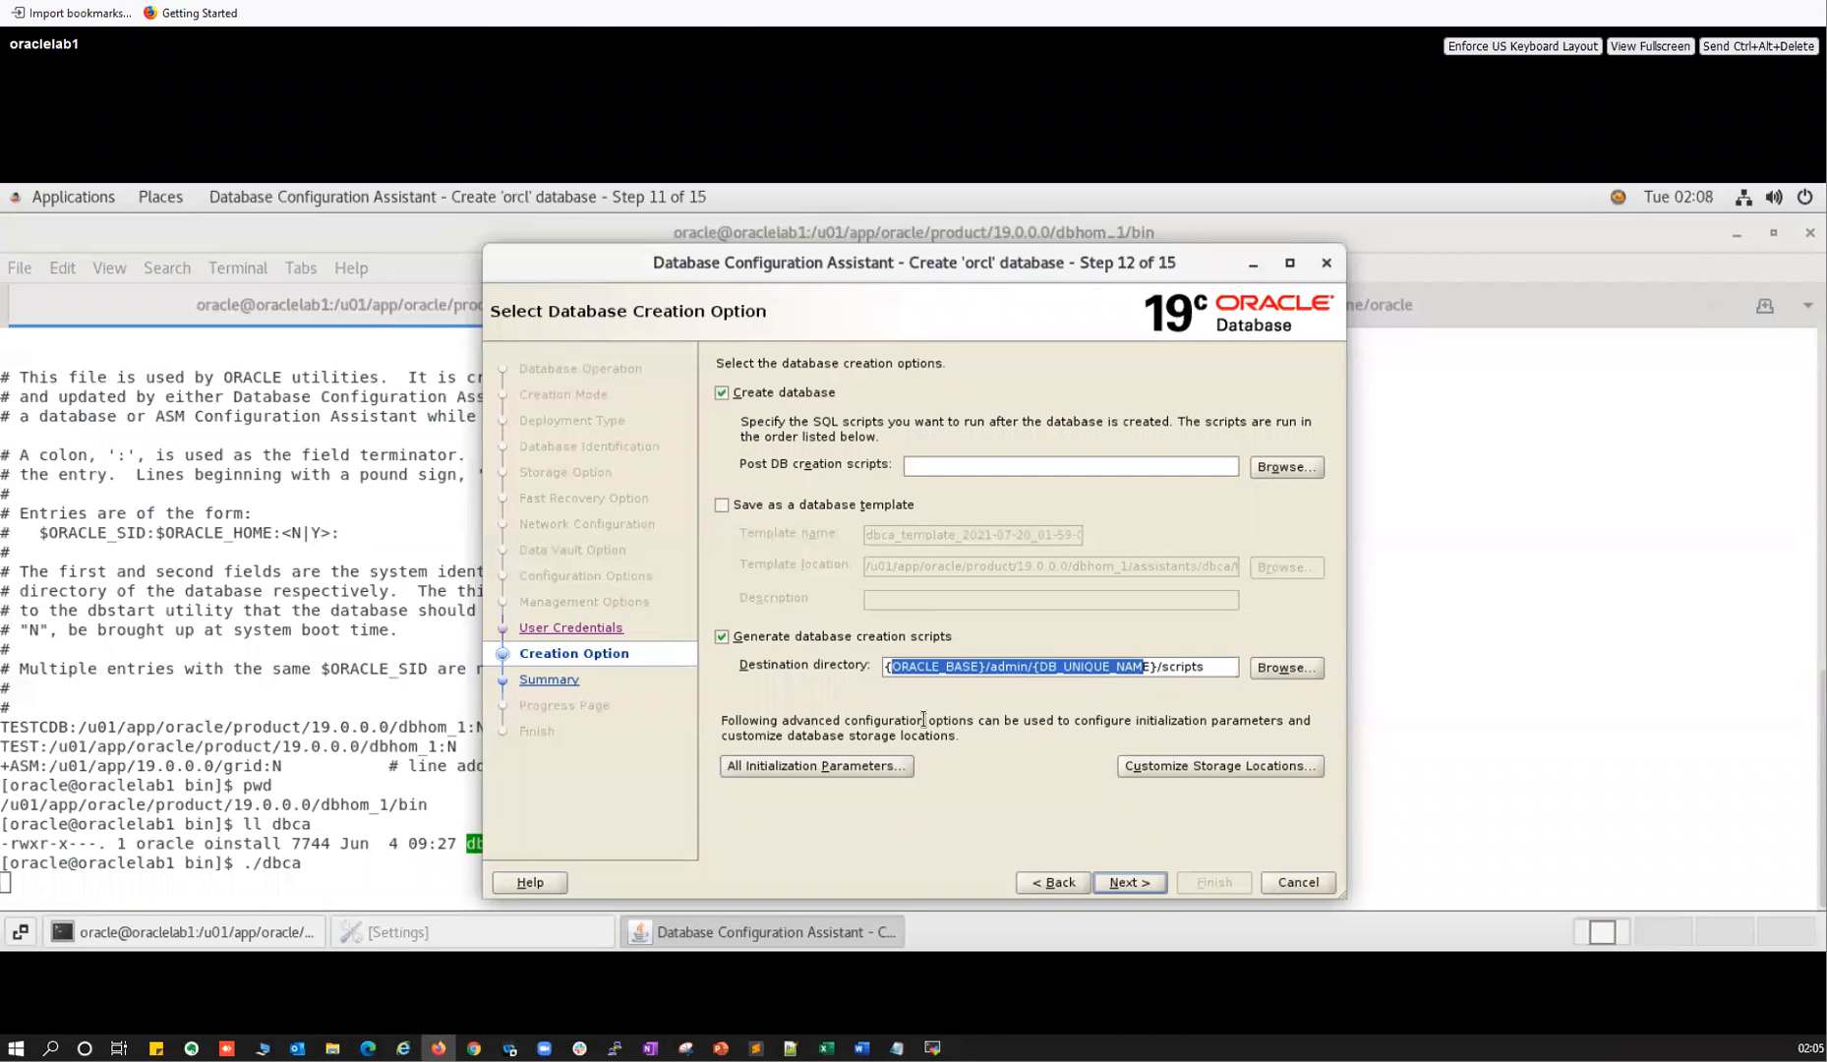
key(alt+Tab)
key(alt+Tab)
key(alt+Tab)
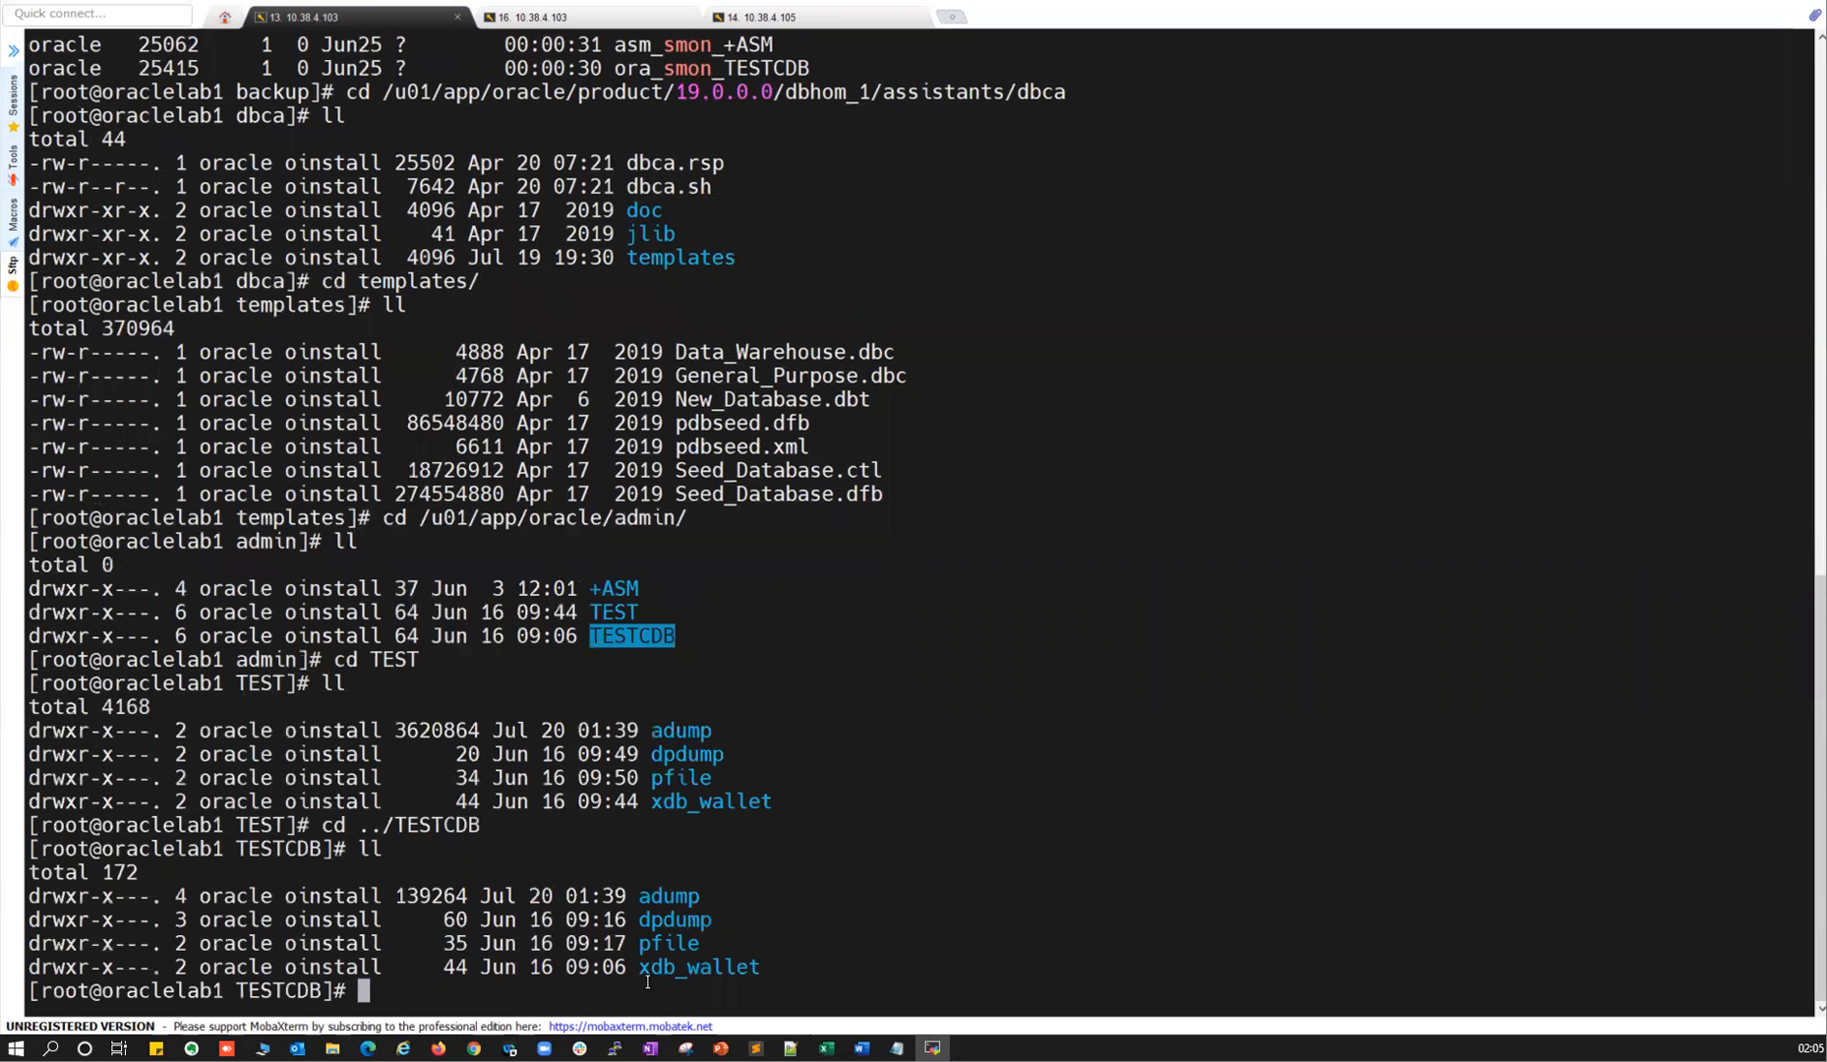
key(alt+Tab)
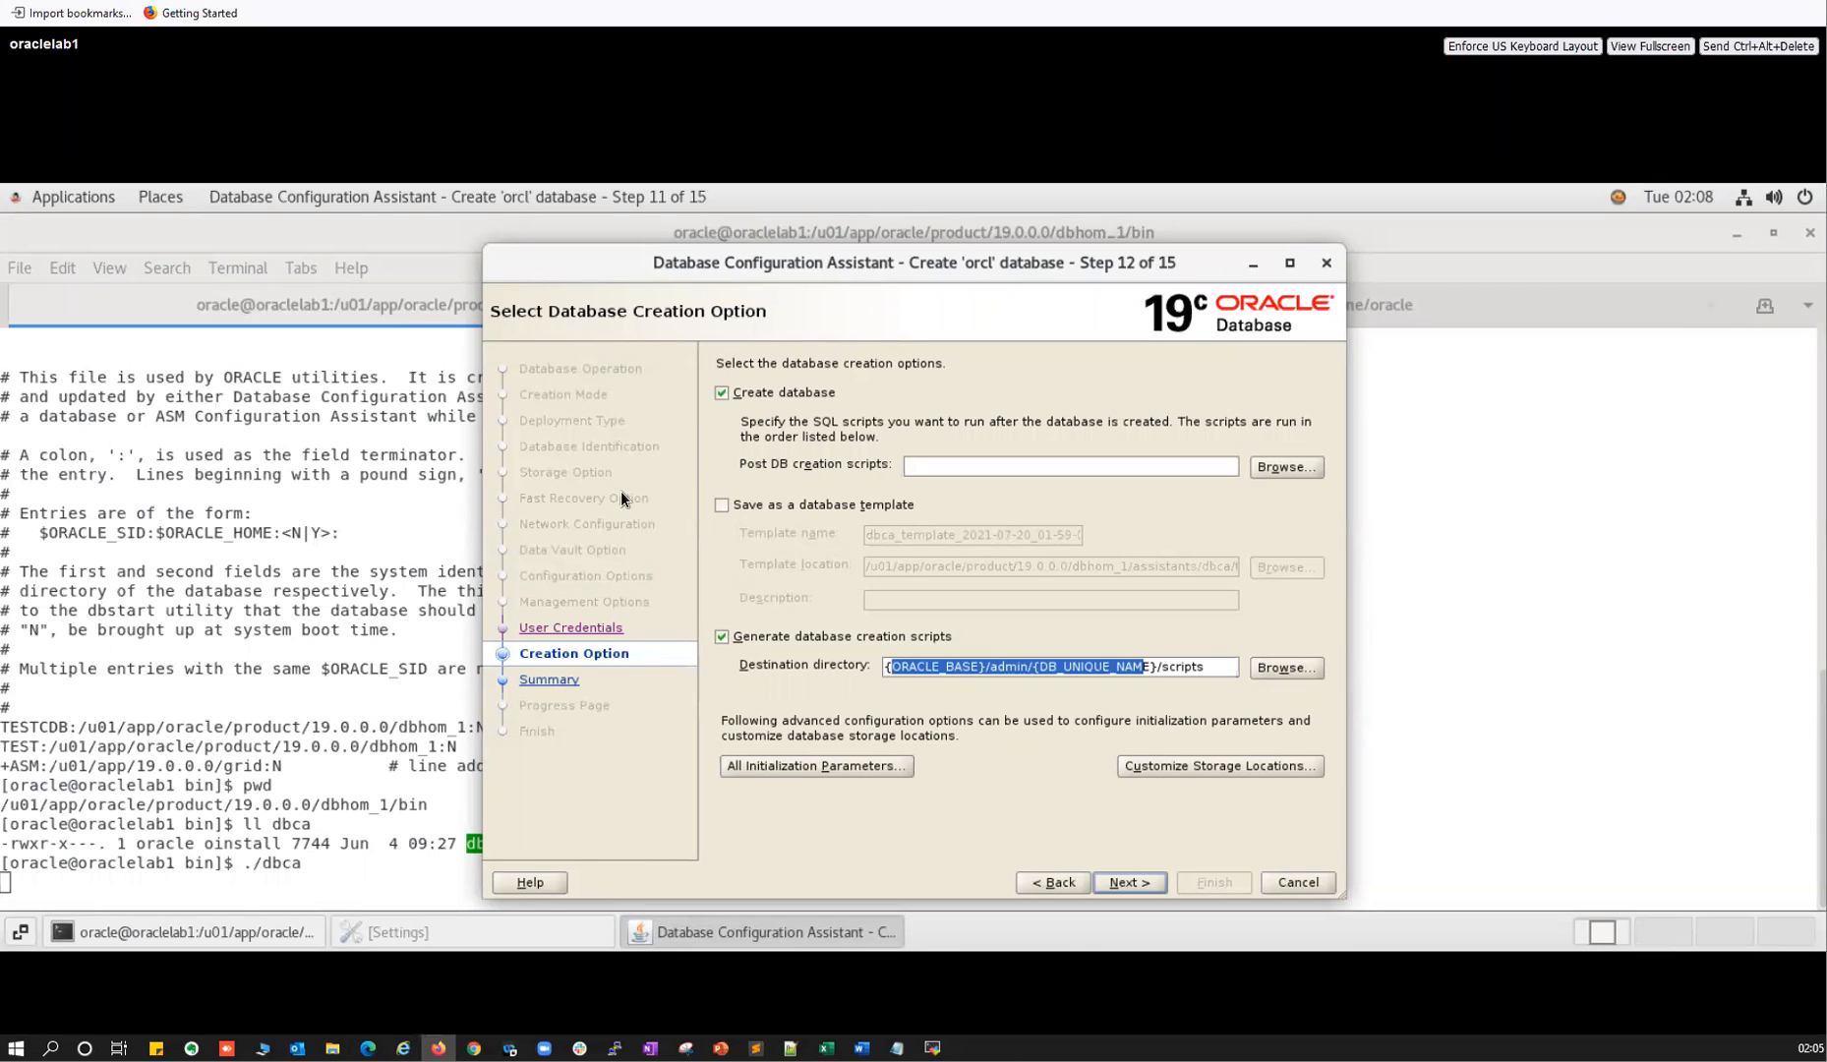
key(alt+Tab)
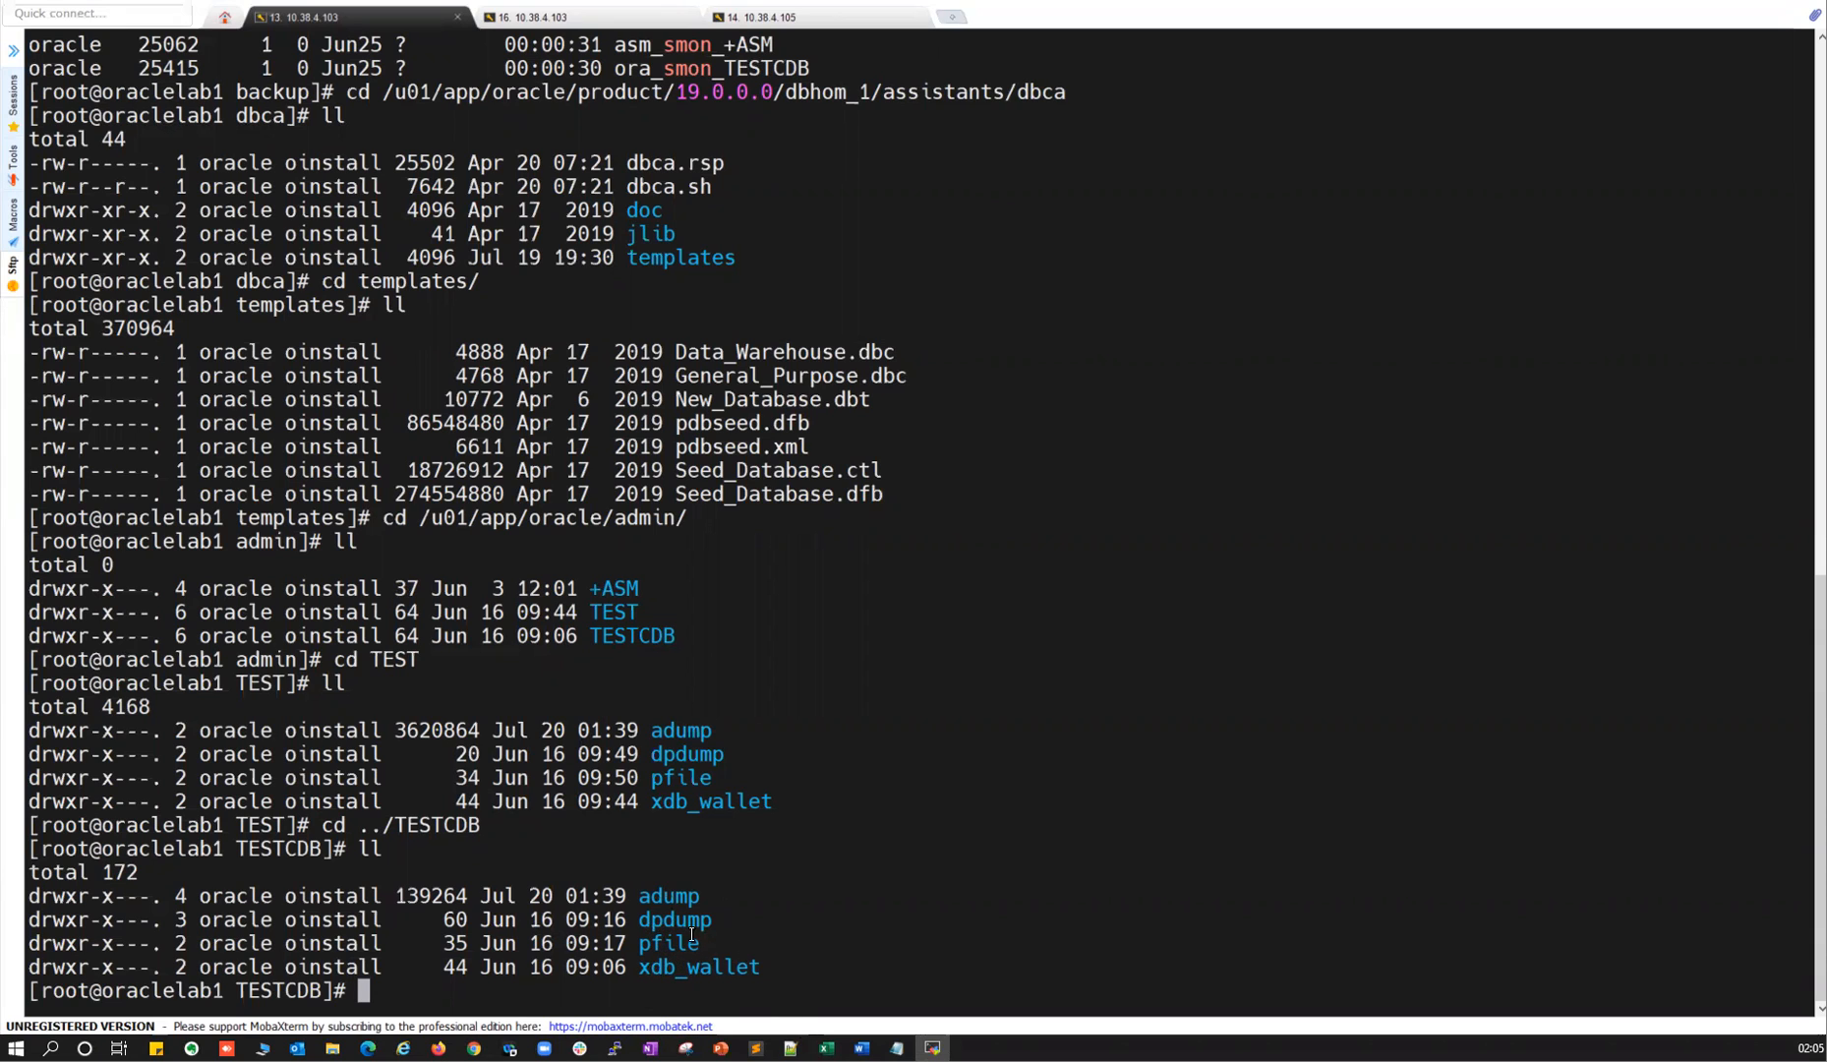
key(alt+Tab)
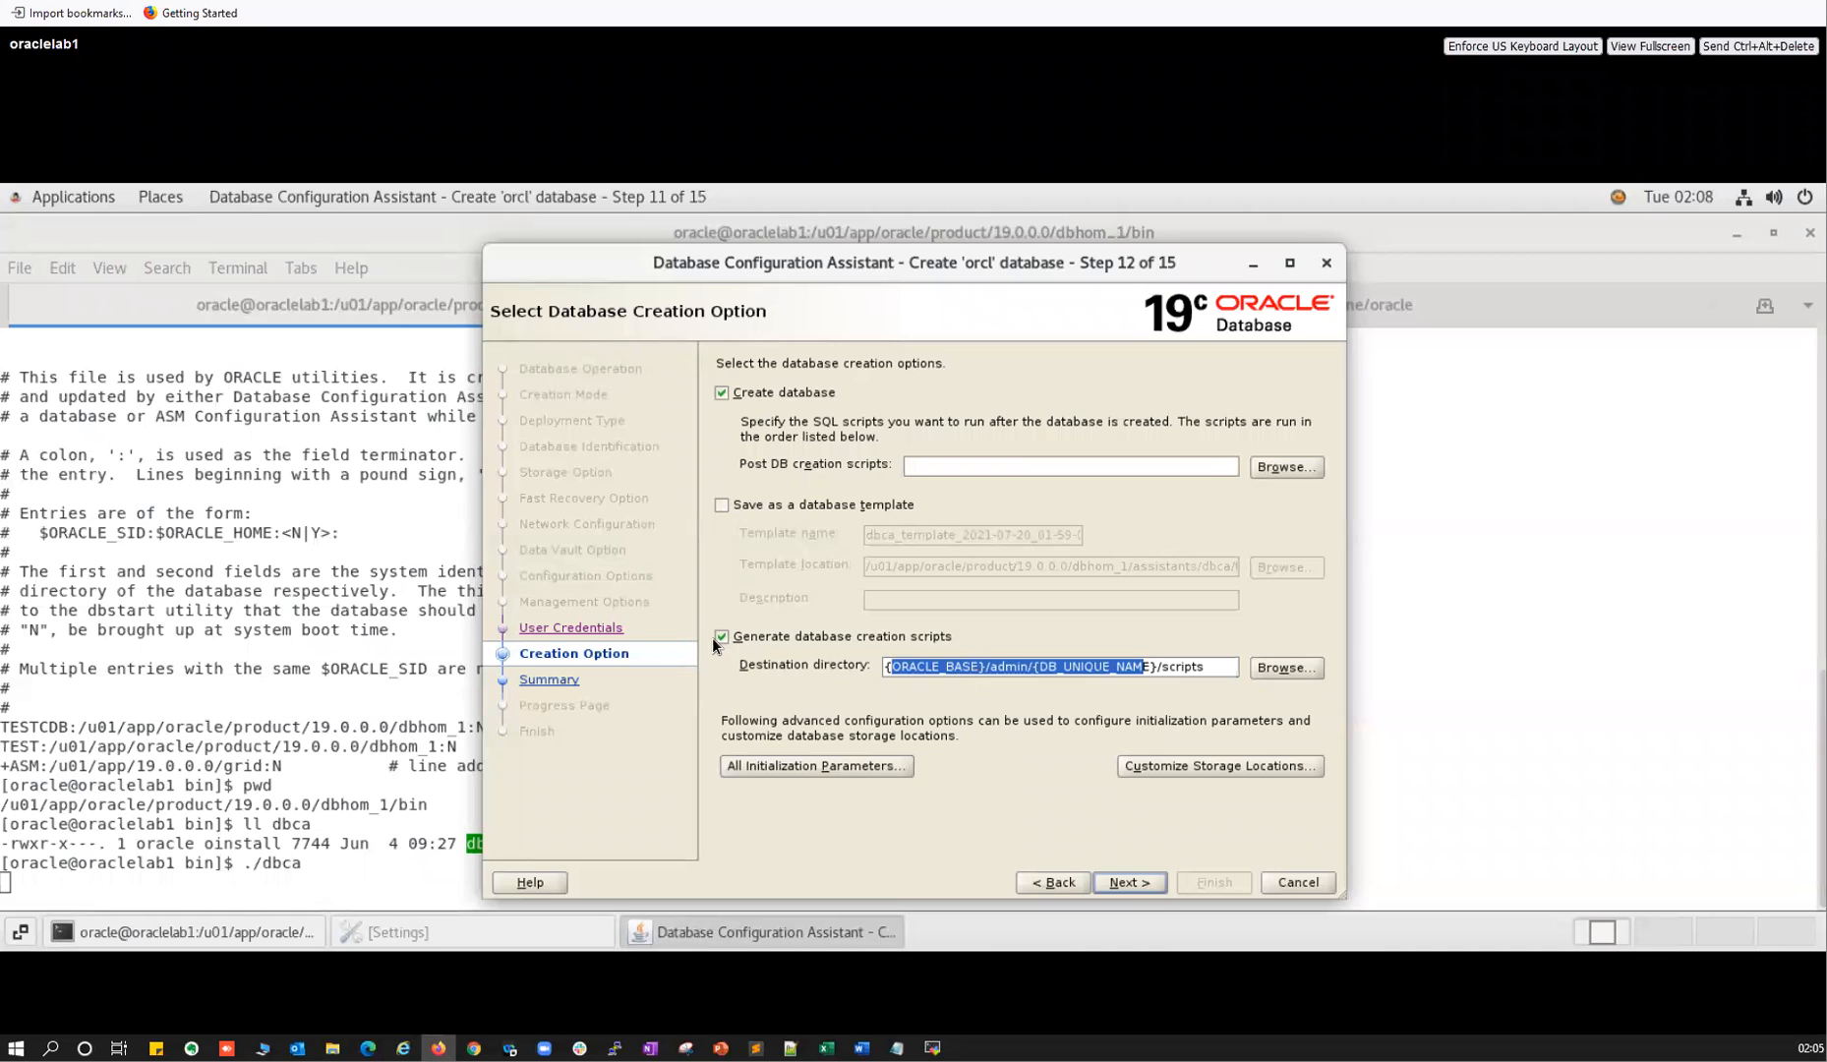
Turn off script generation and keep Create database checked.
click(719, 640)
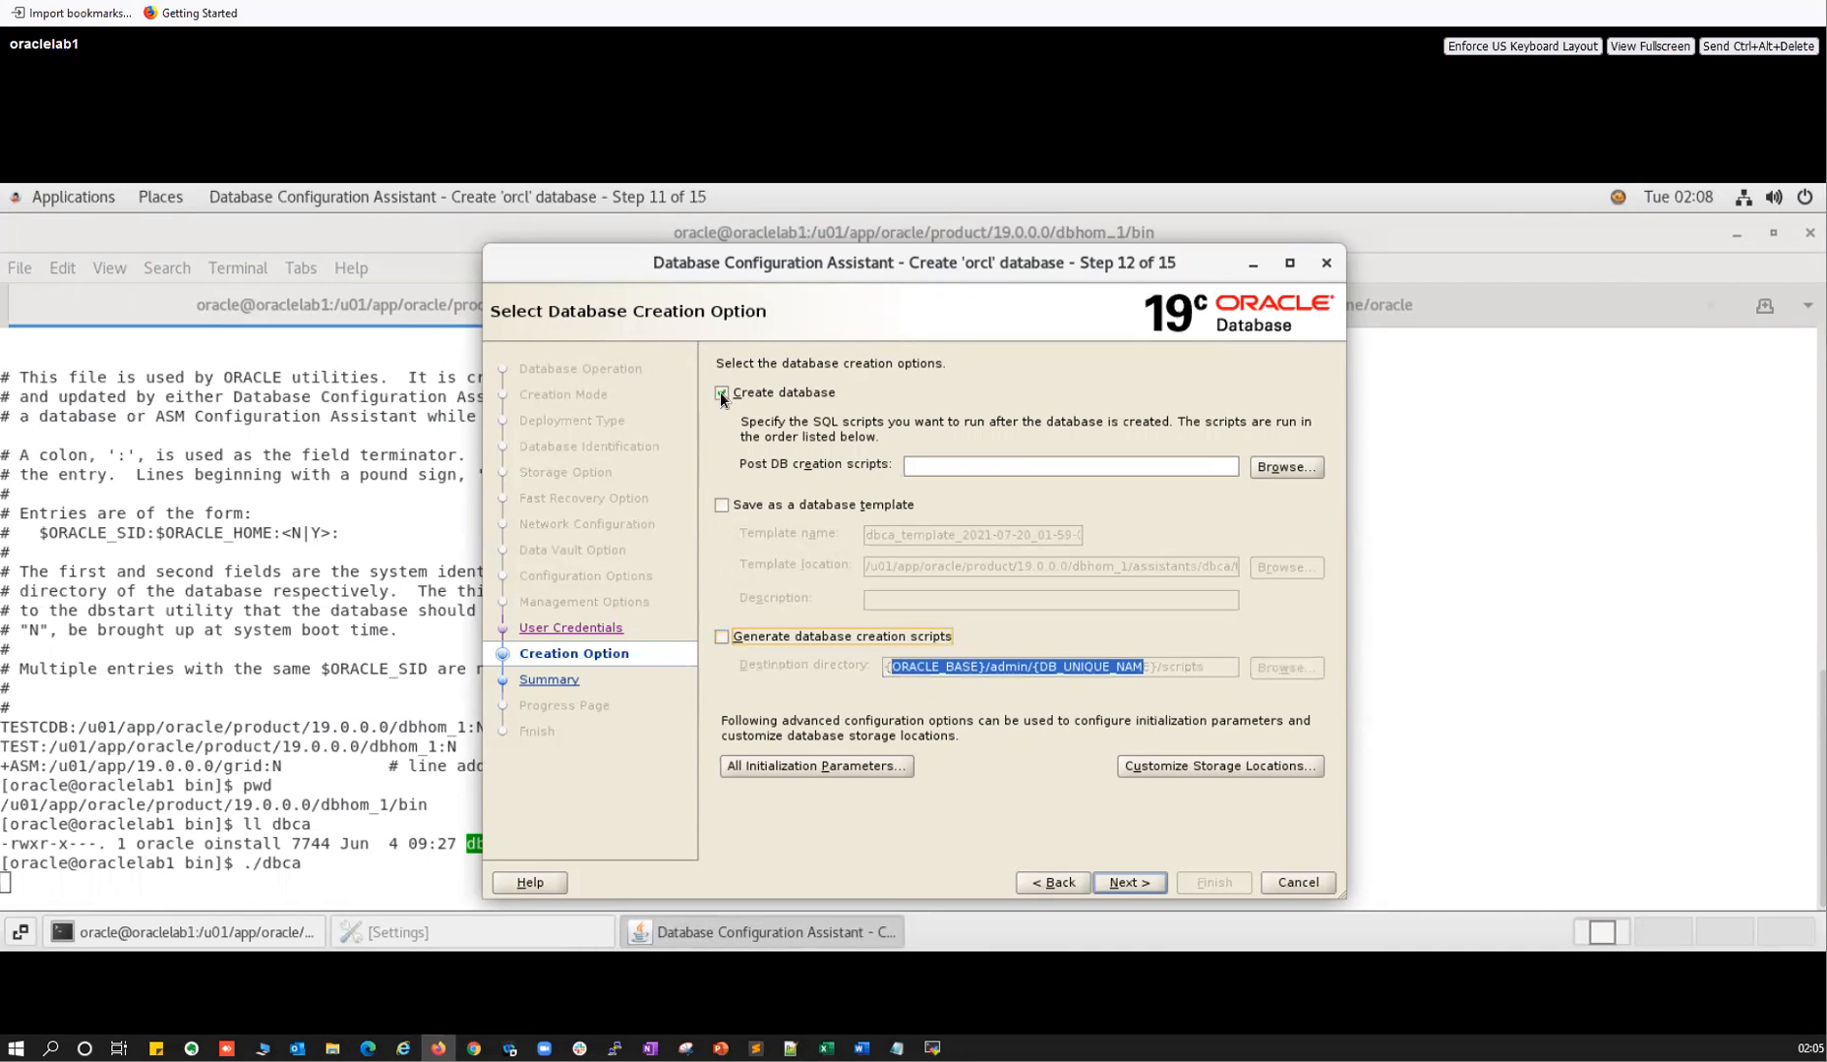
click(720, 392)
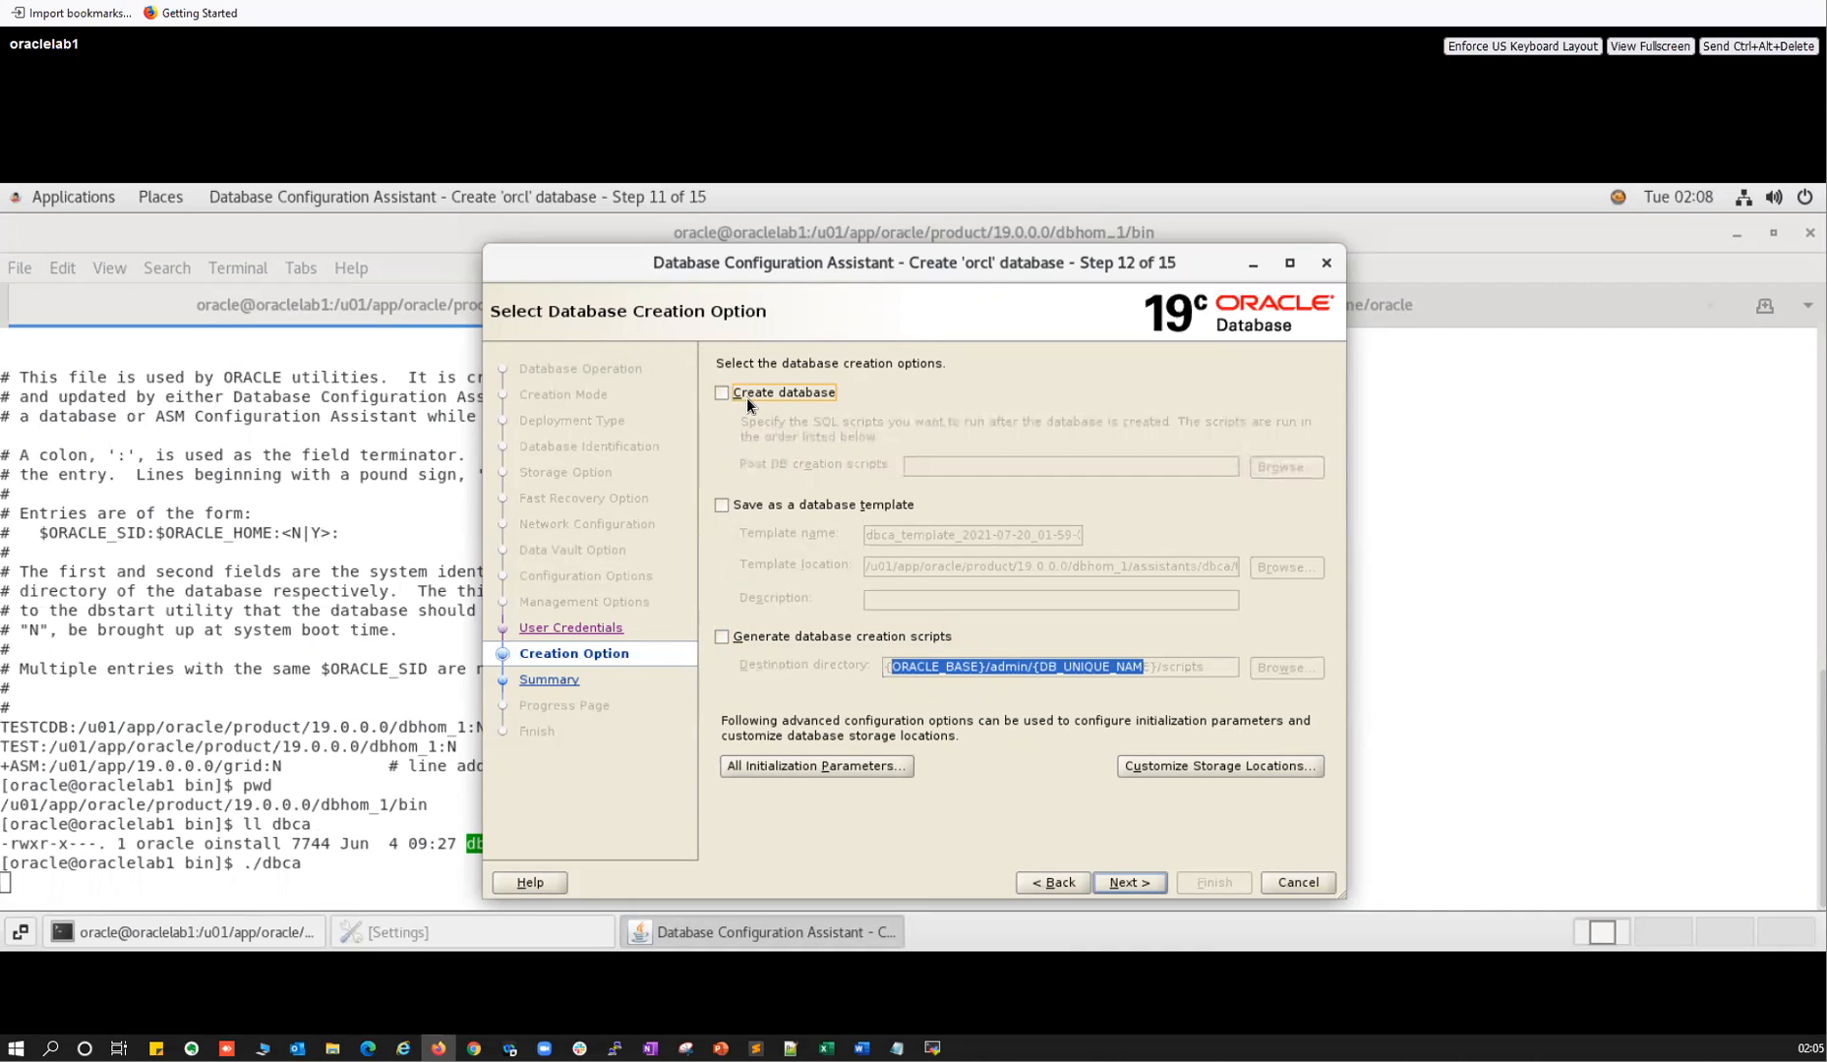
click(736, 394)
Accept the DBT-06801 8000 MB fast recovery area warning after viewing its details.
click(1134, 881)
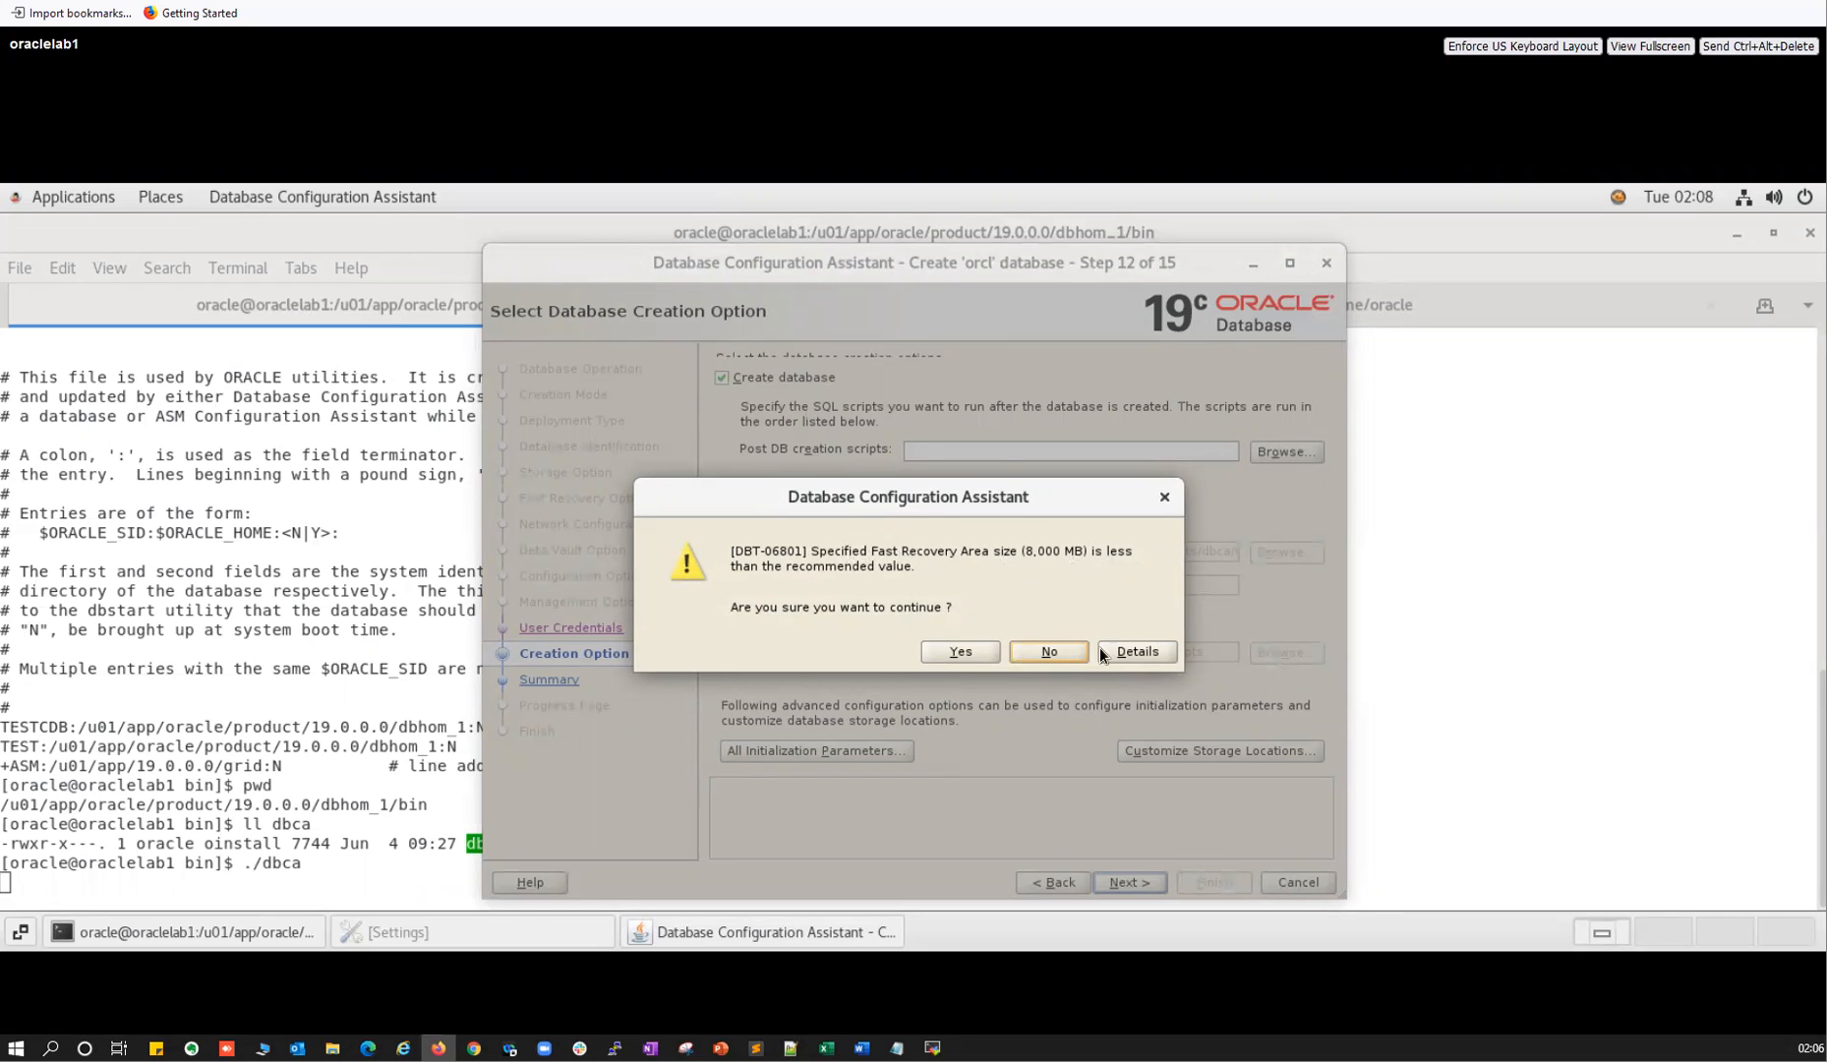
click(1126, 652)
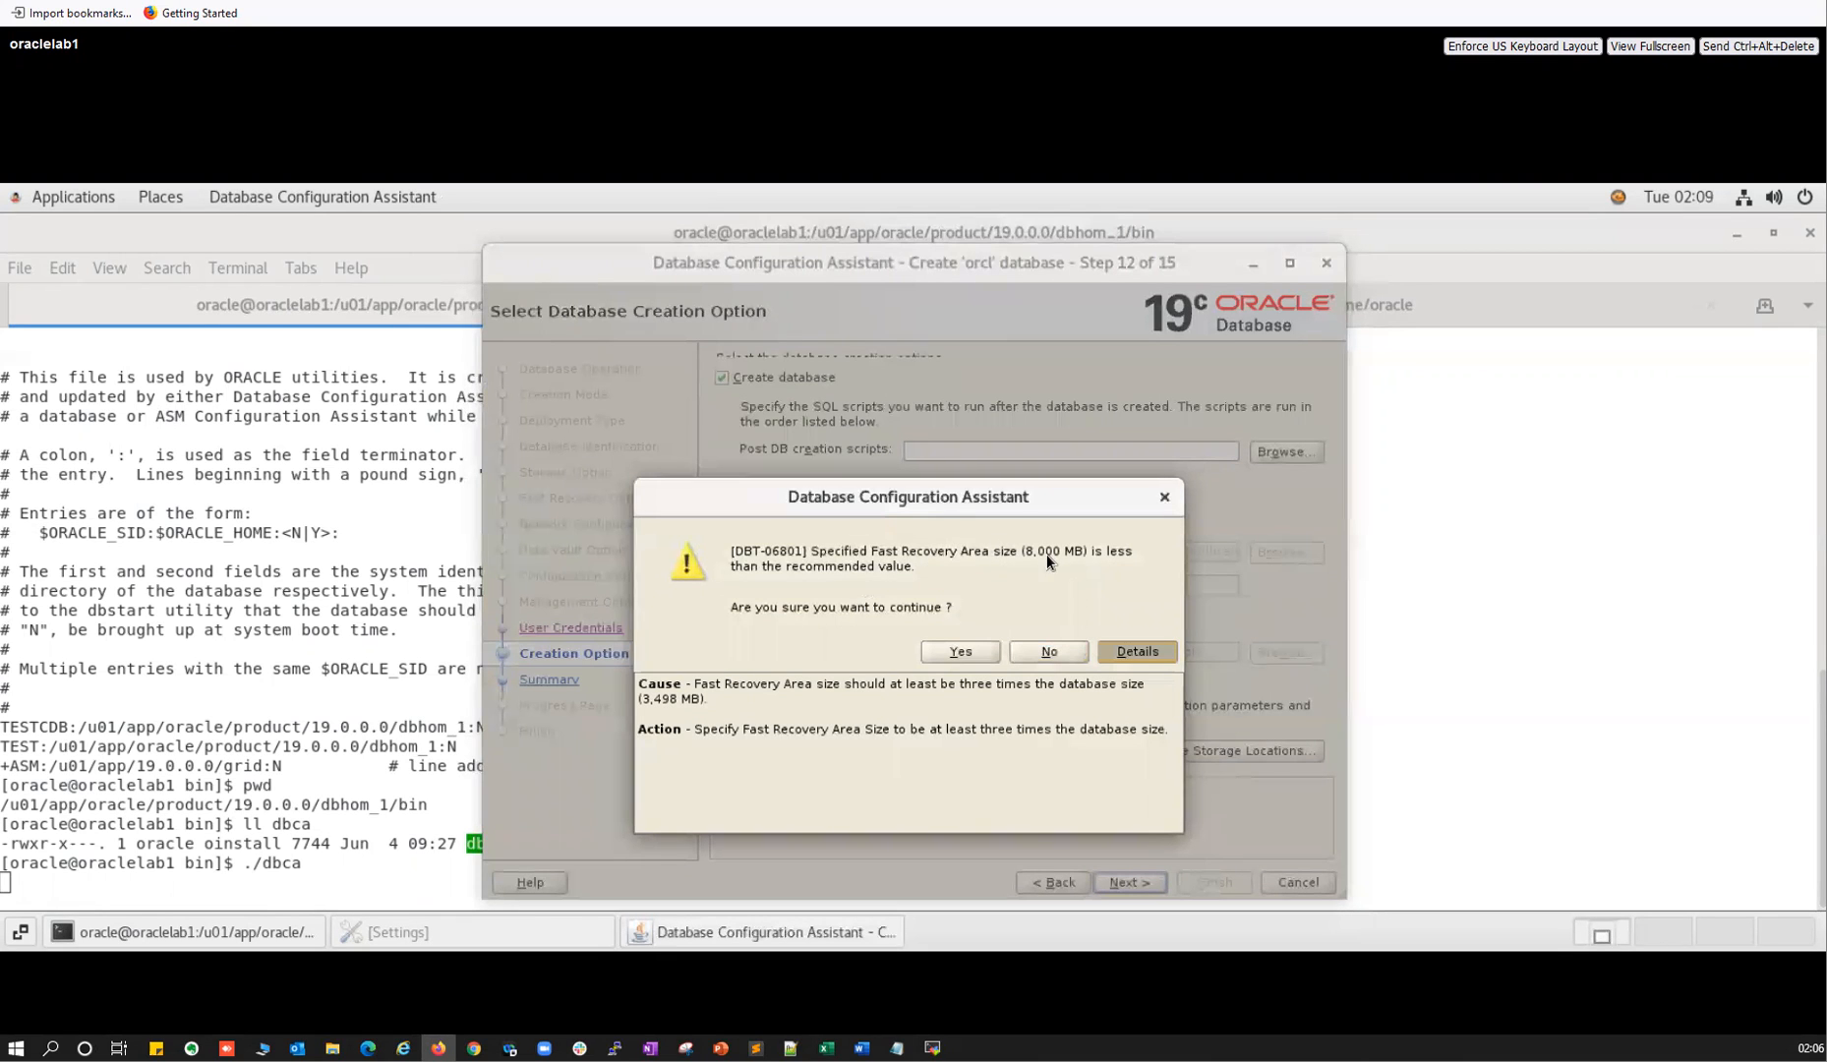
click(969, 649)
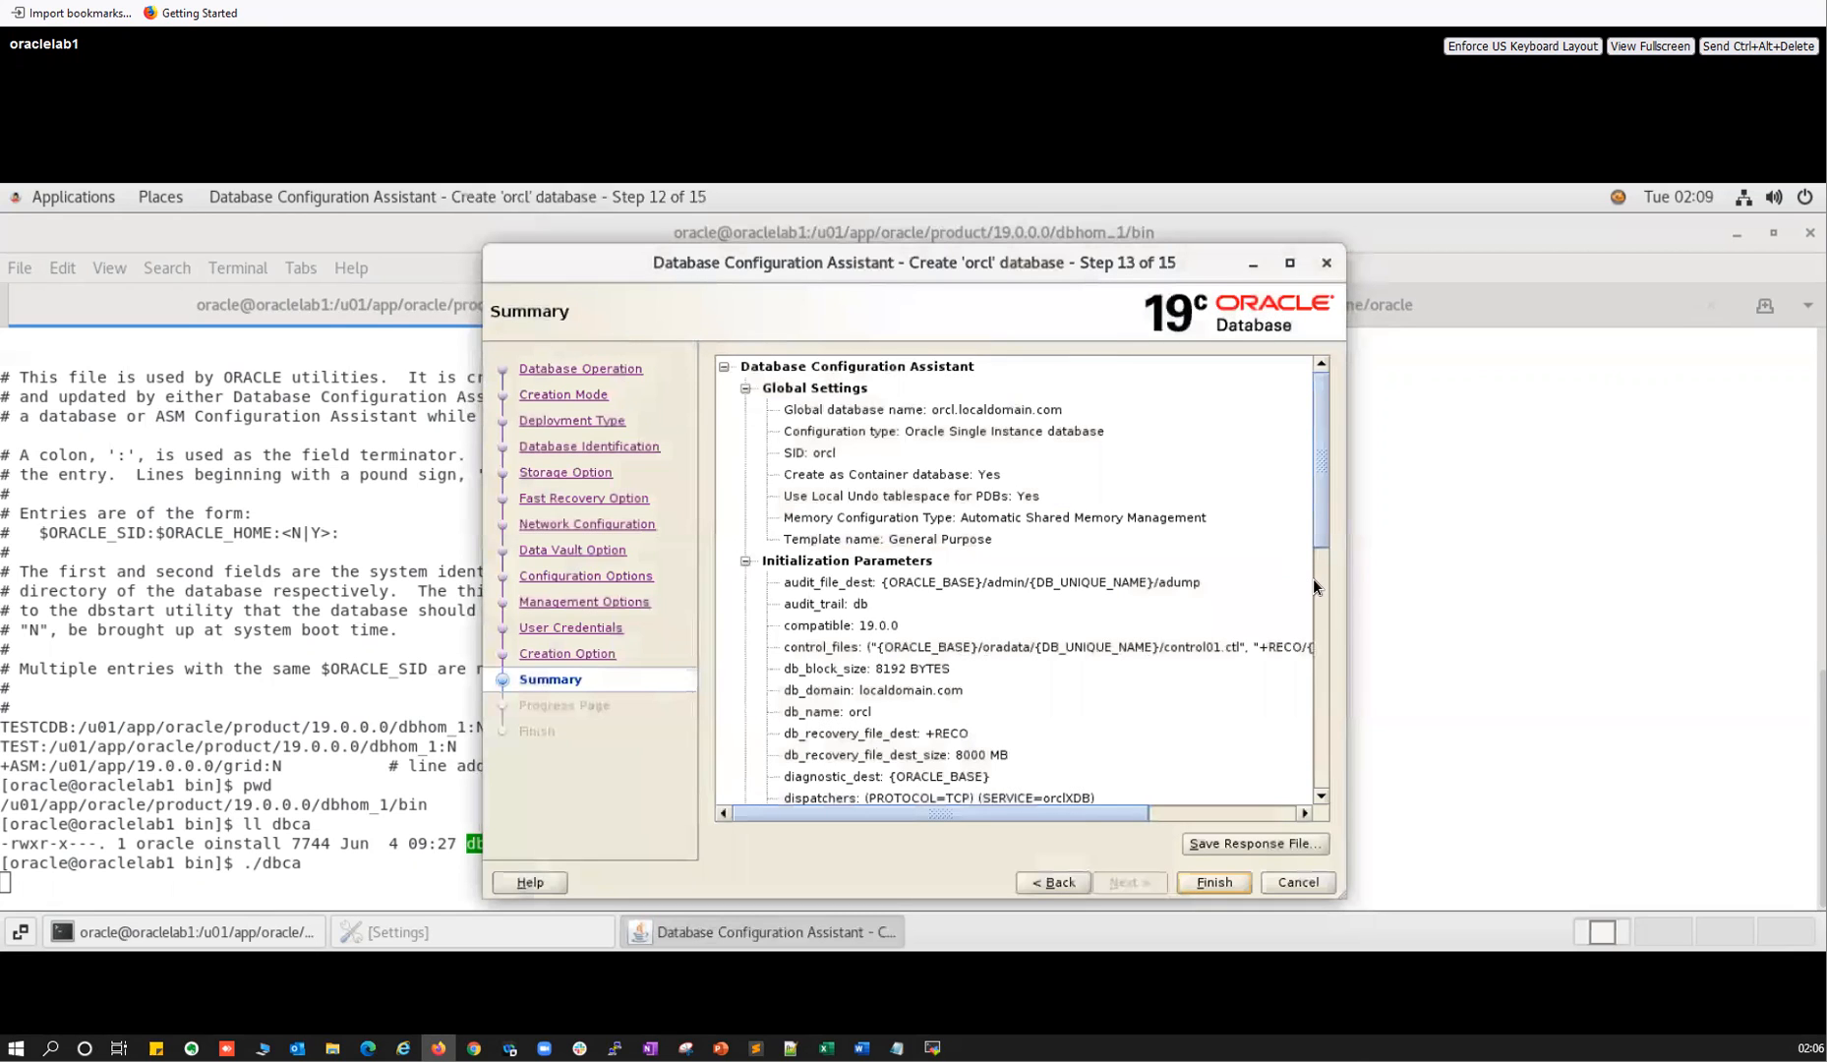
Scroll through the creation Summary, checking character sets, data files and the control01.ctl entry.
click(1314, 581)
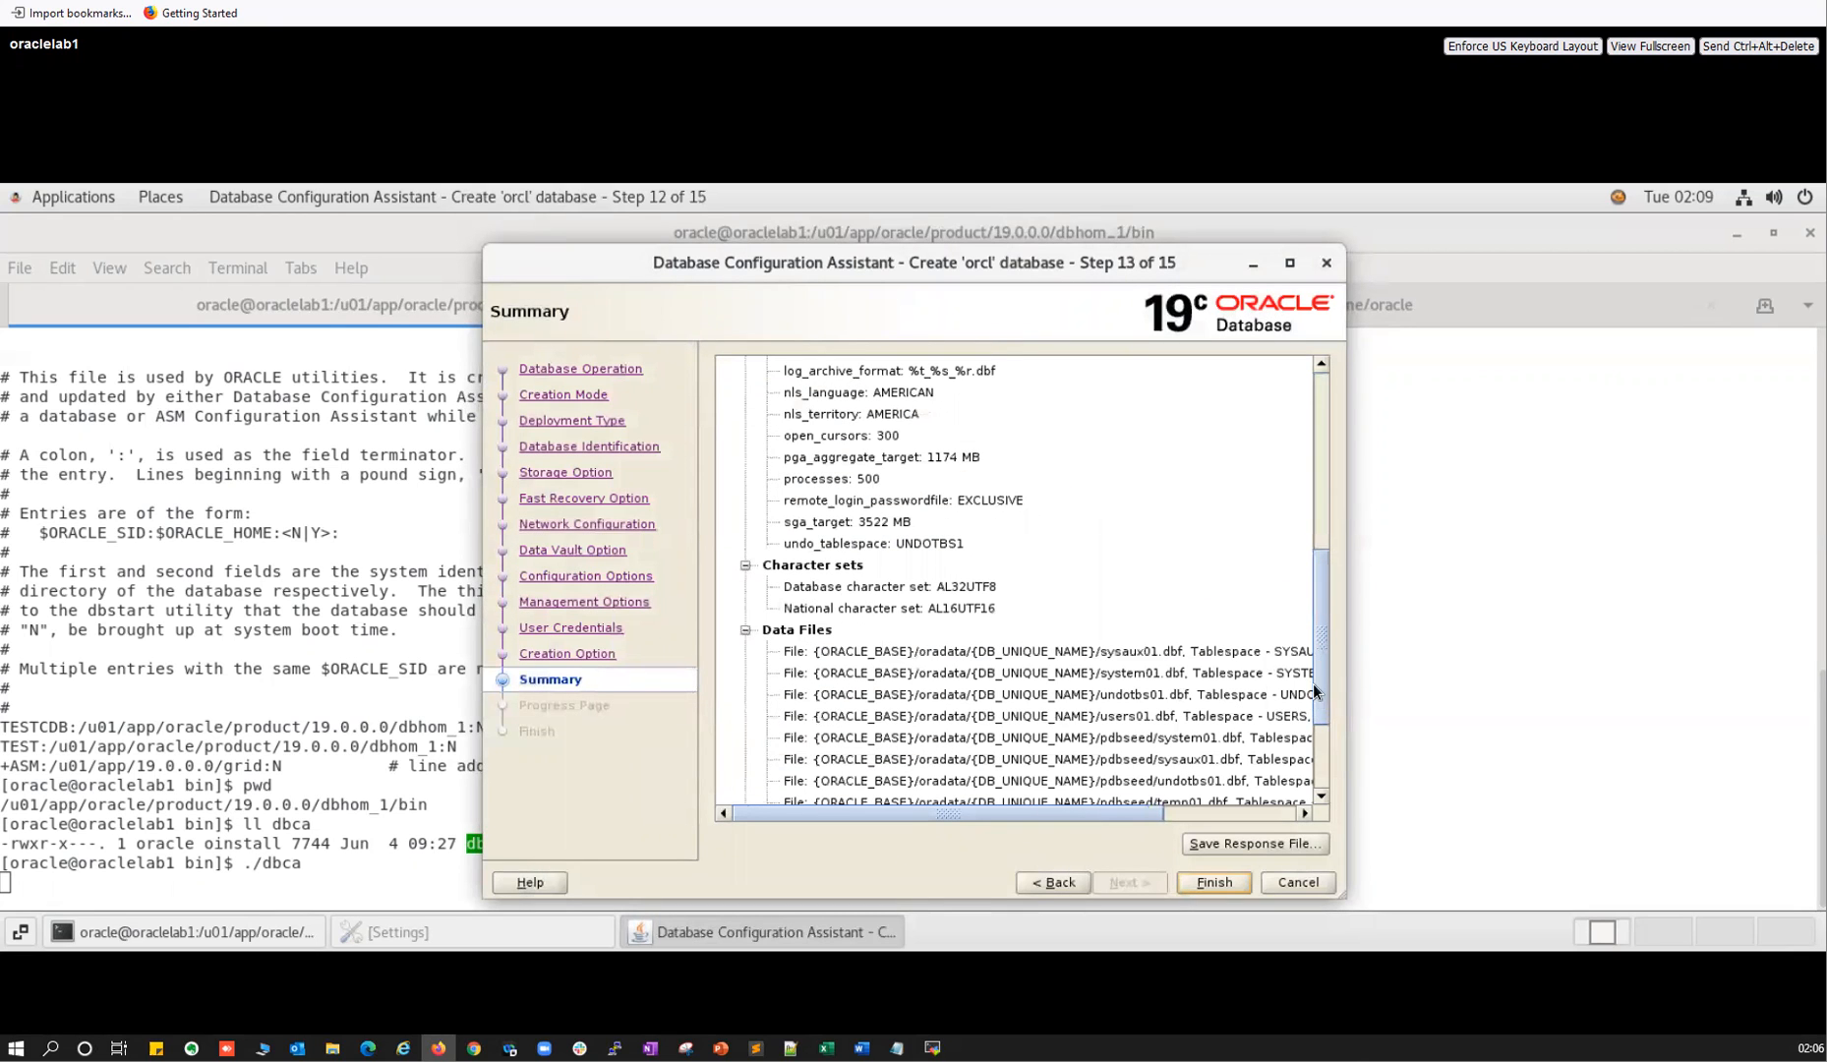
click(1319, 782)
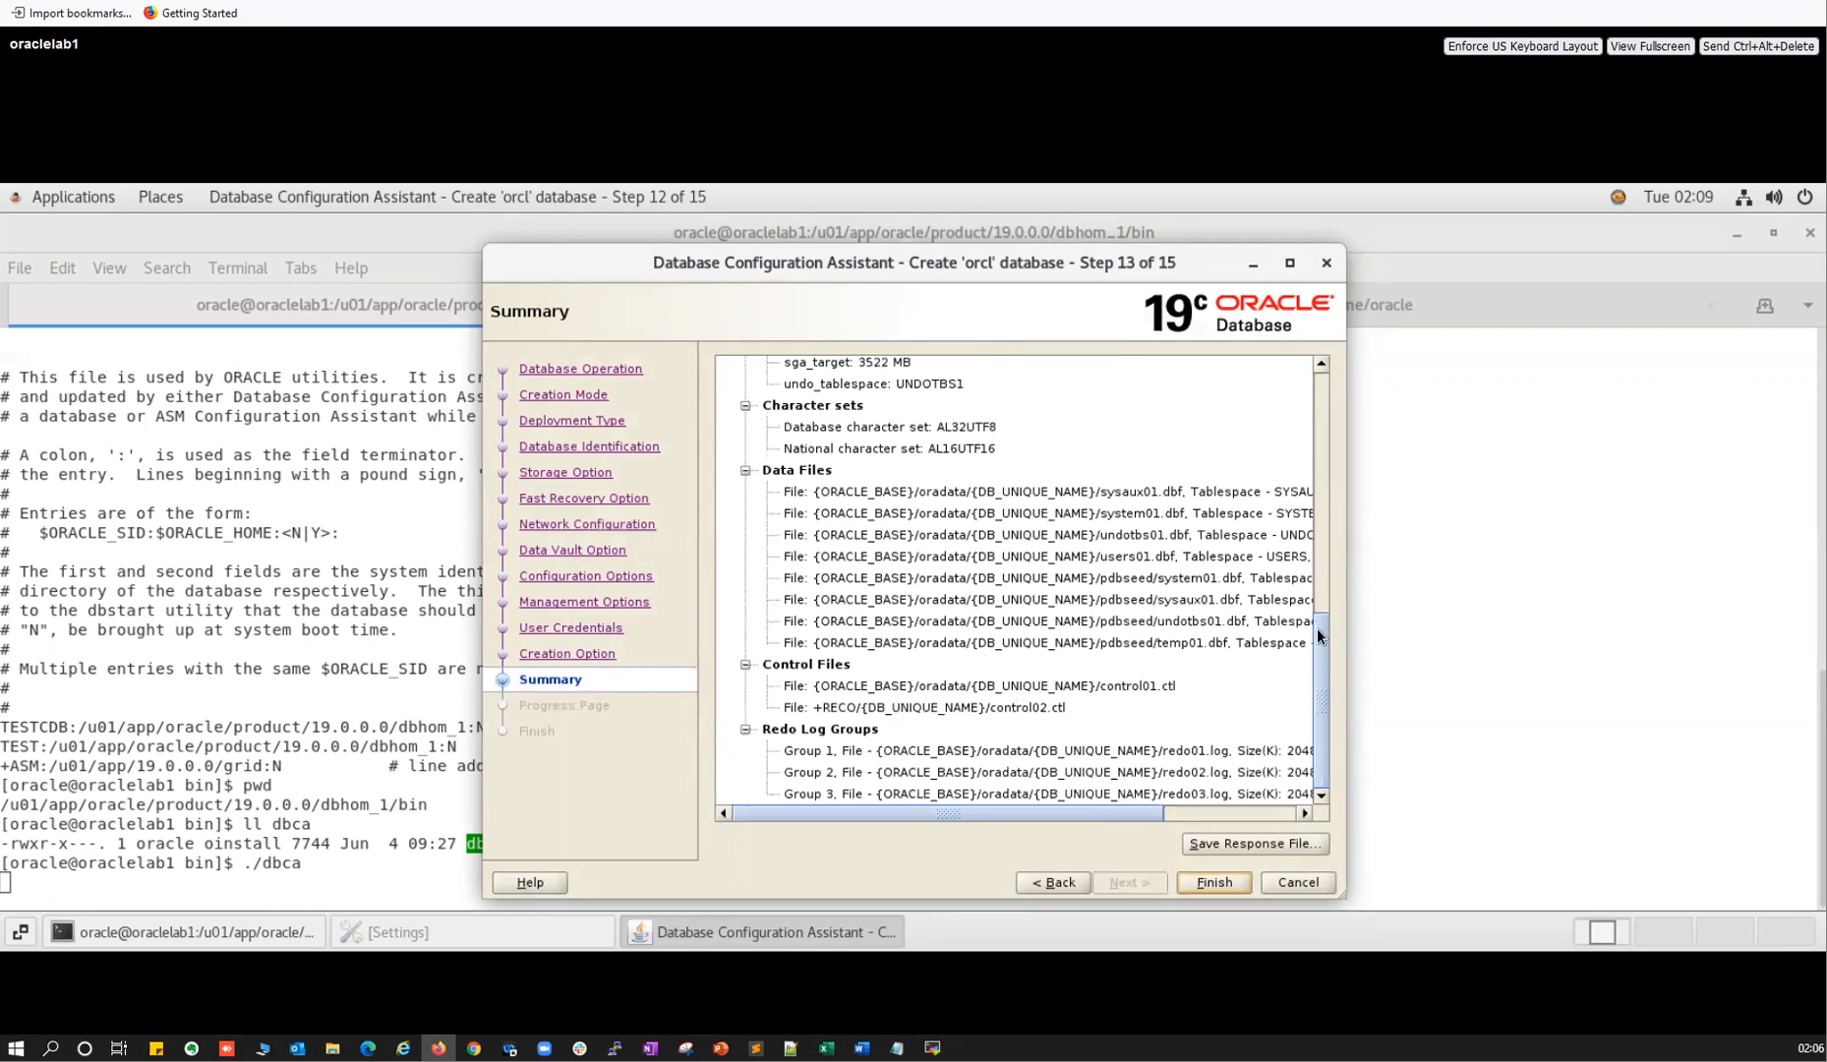
click(1315, 532)
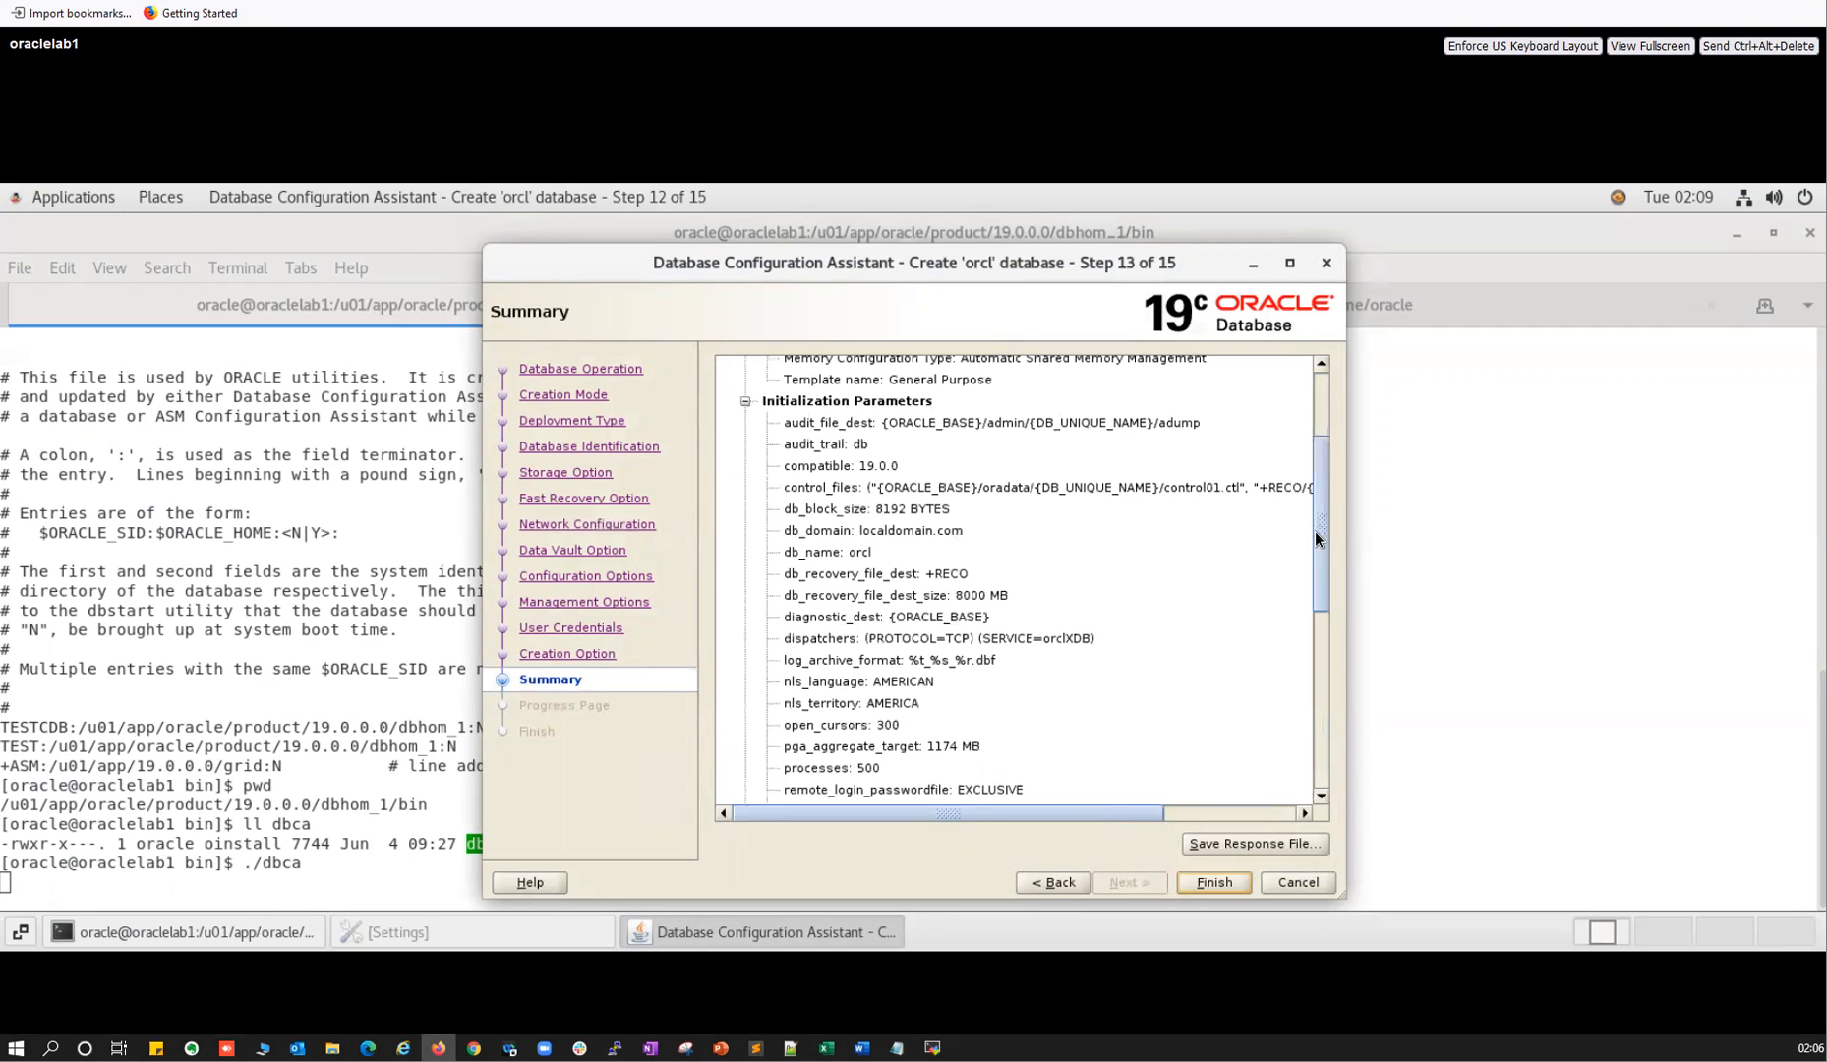
click(1314, 407)
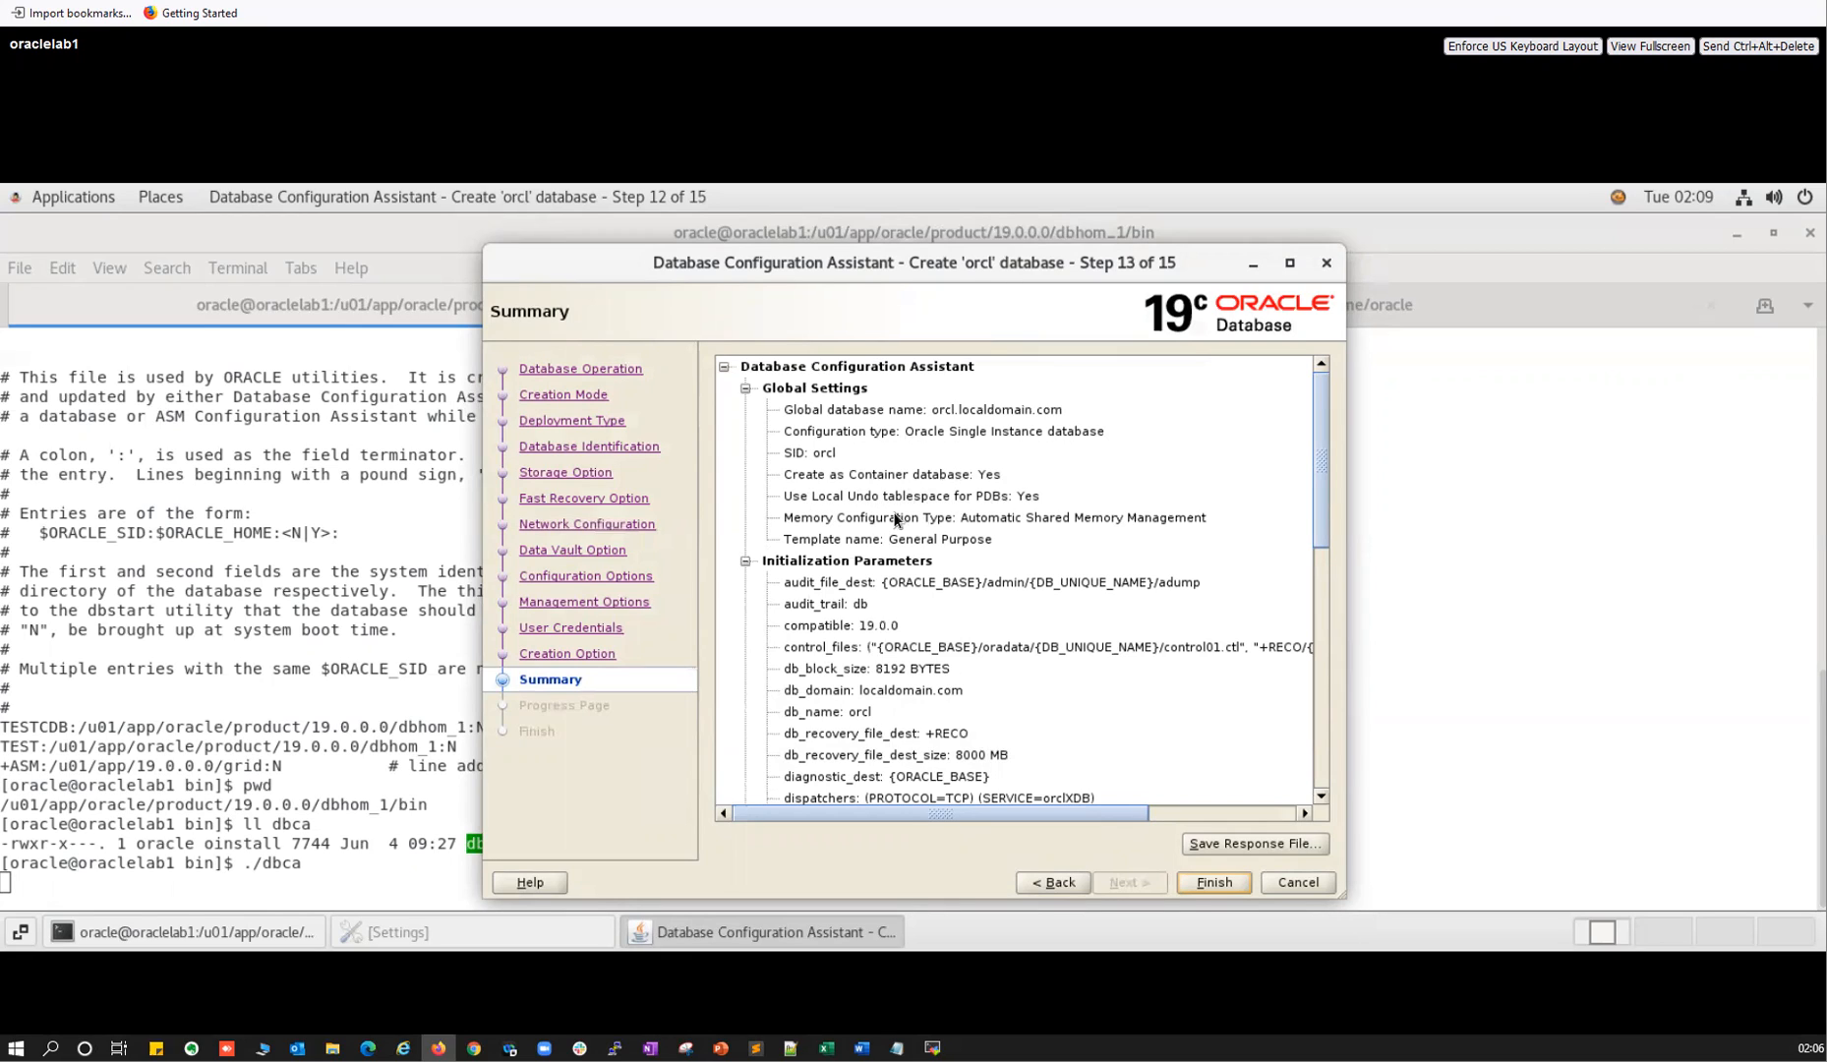
drag(812, 587, 838, 746)
scroll(849, 724, down, 2)
scroll(849, 723, down, 7)
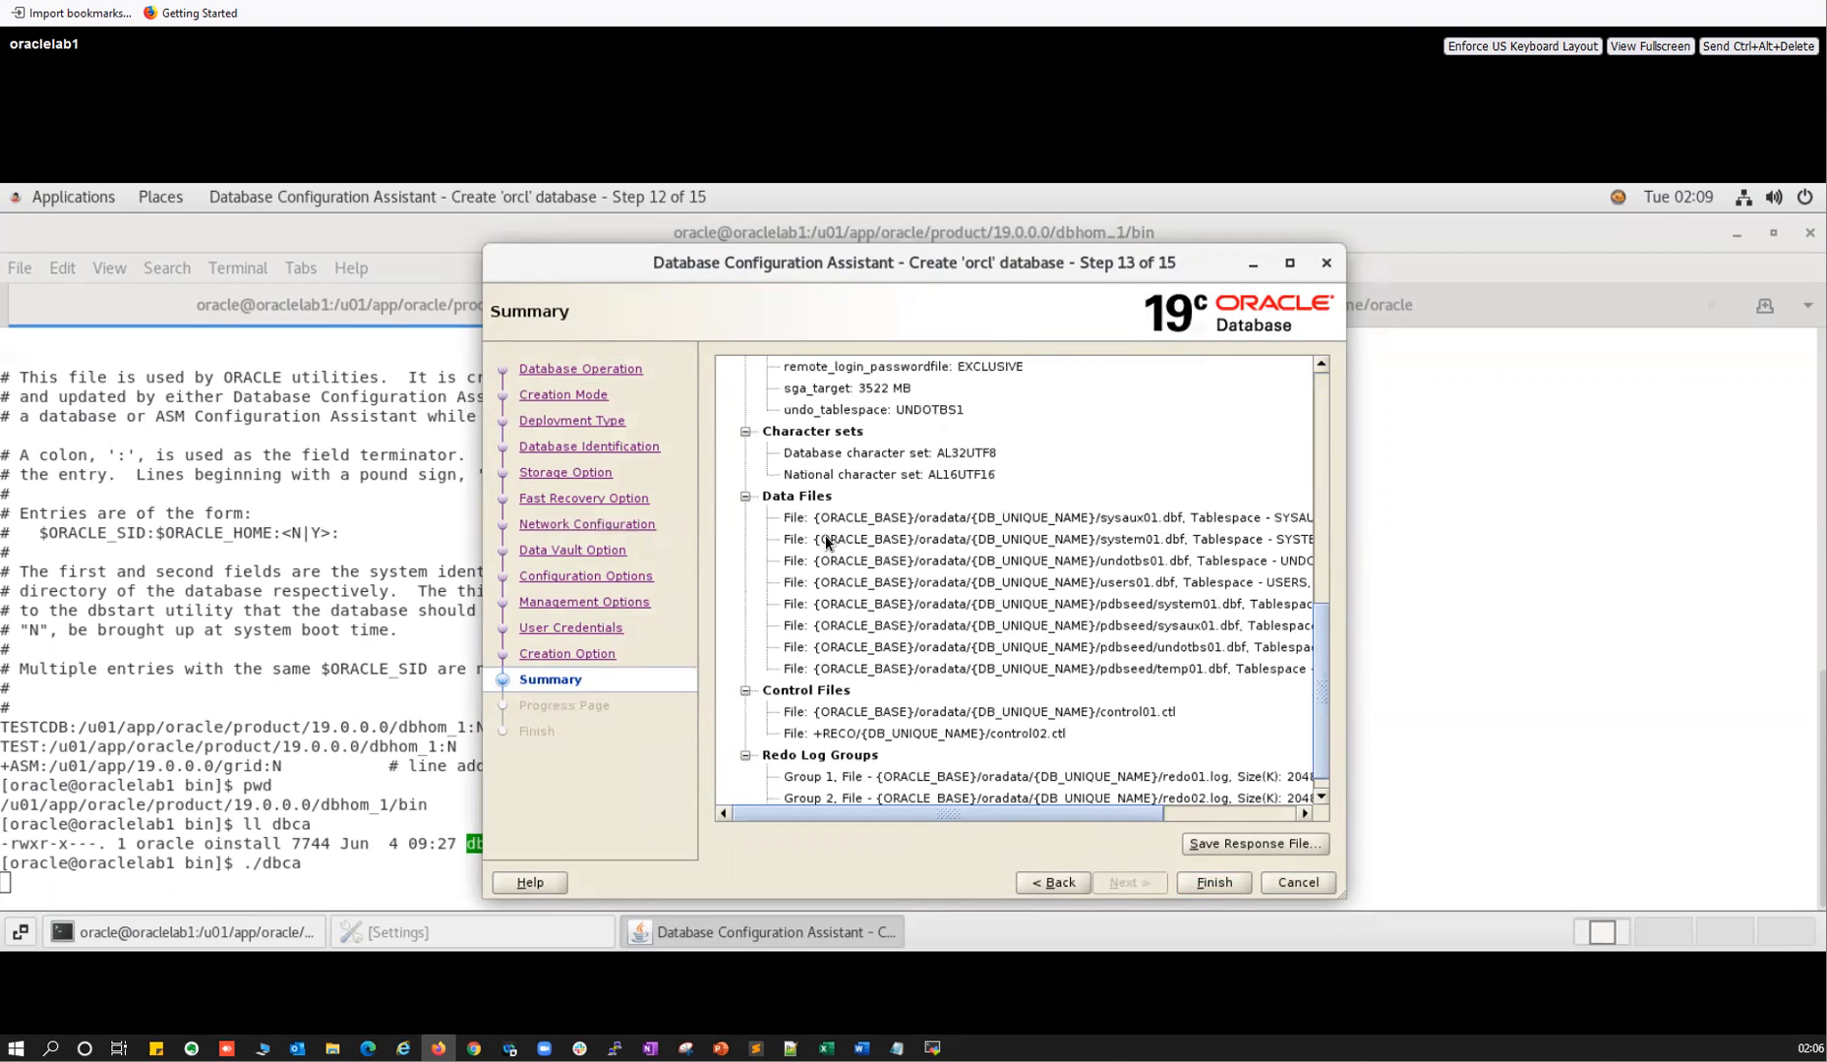
click(847, 720)
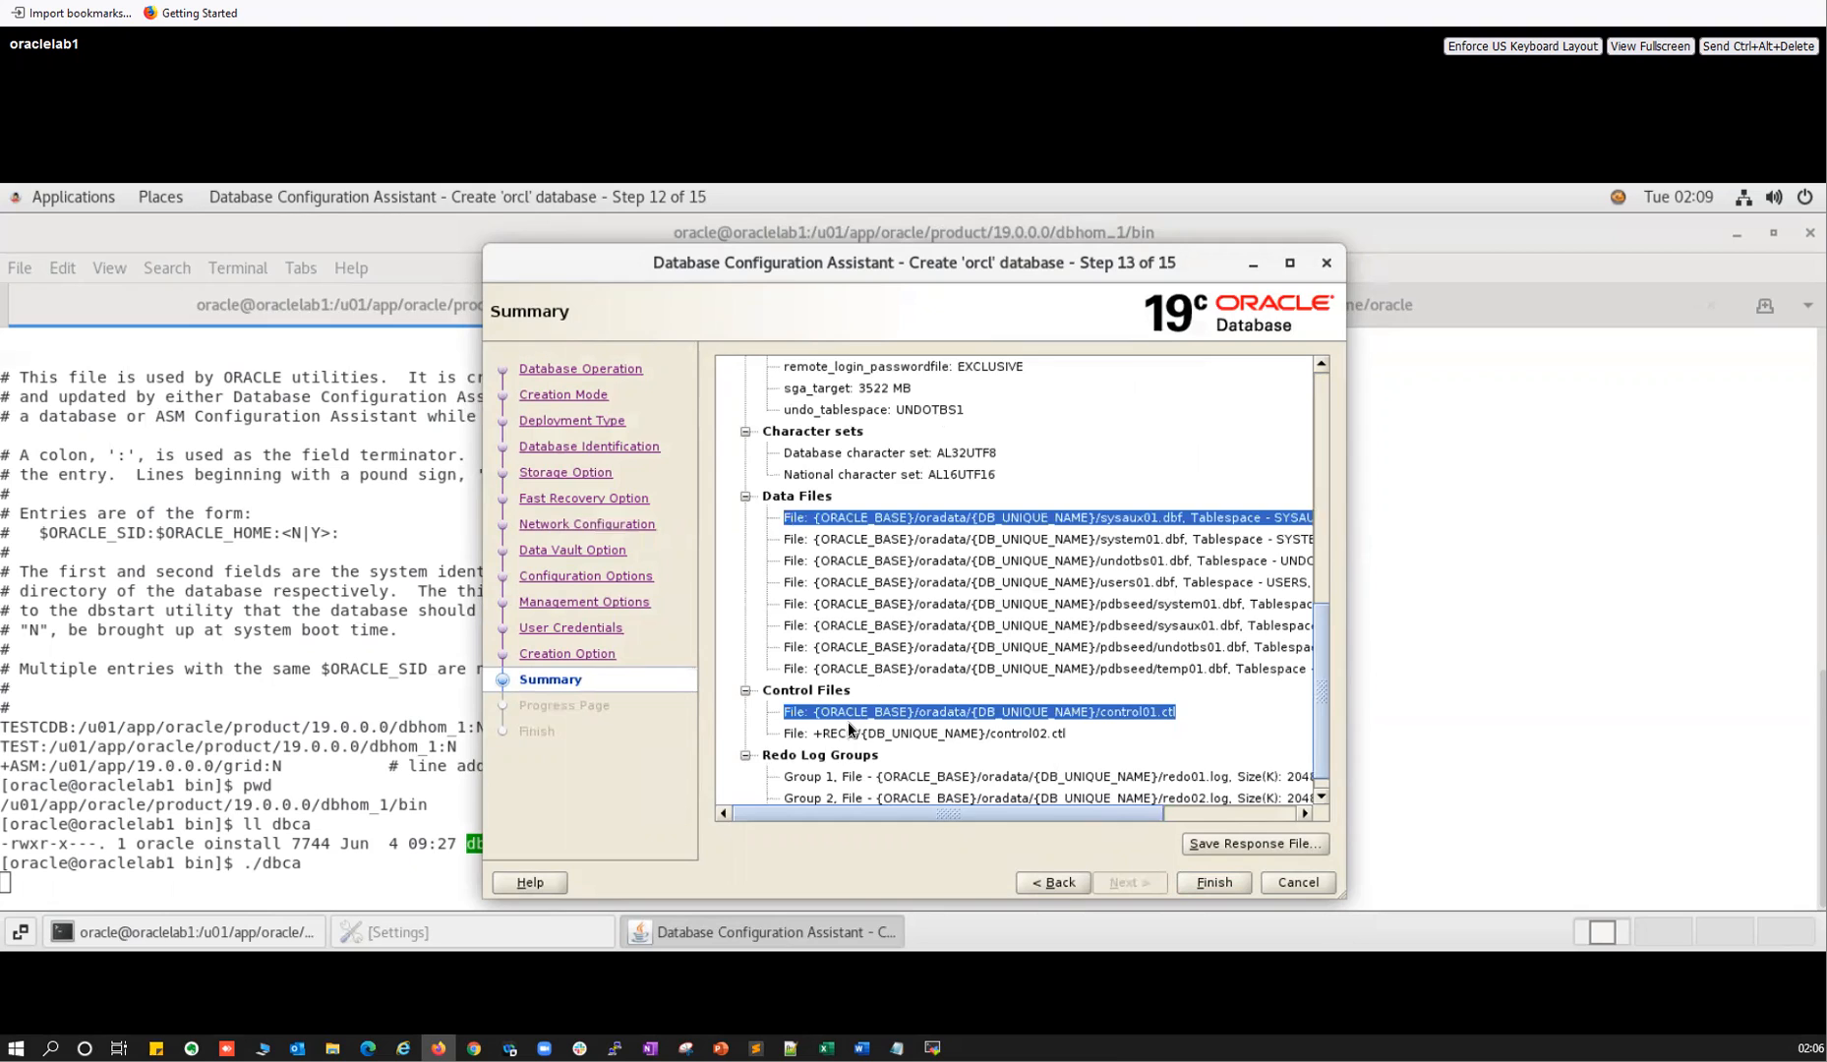
scroll(843, 733, down, 1)
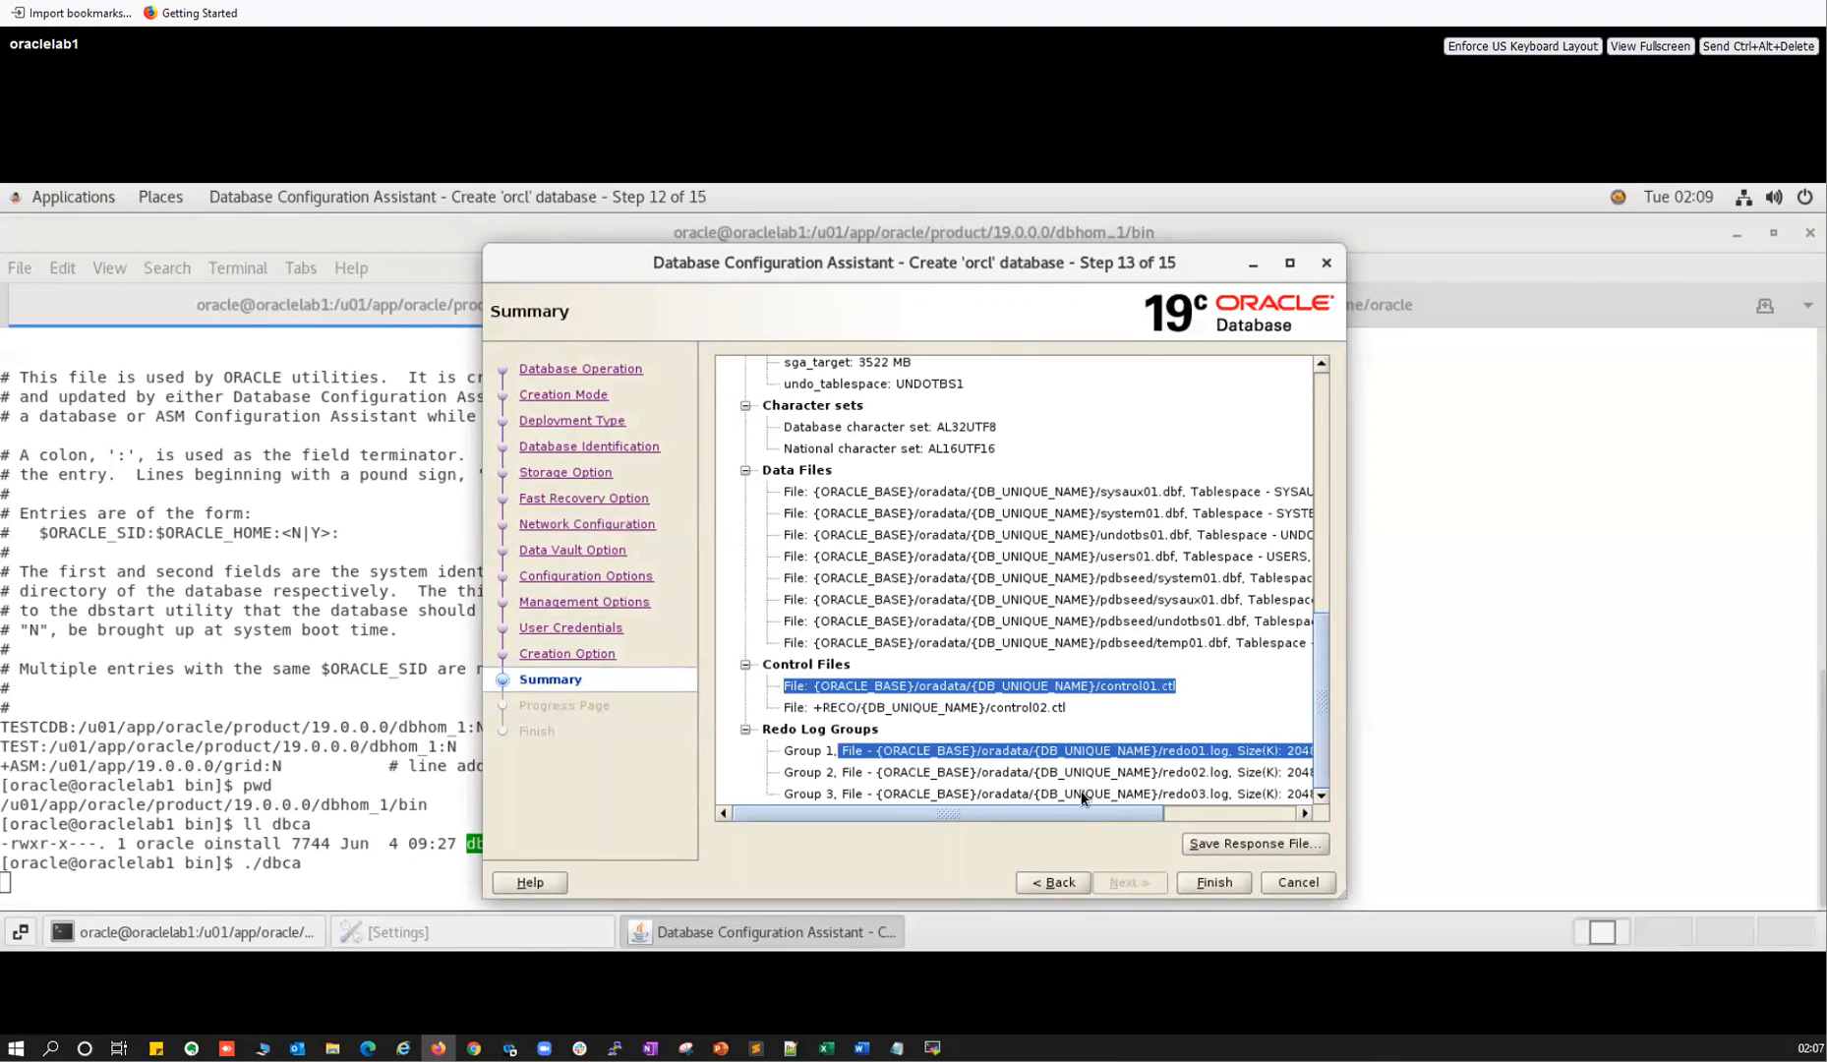
Cancel saving a response file and return to the Creation Mode step.
click(1255, 843)
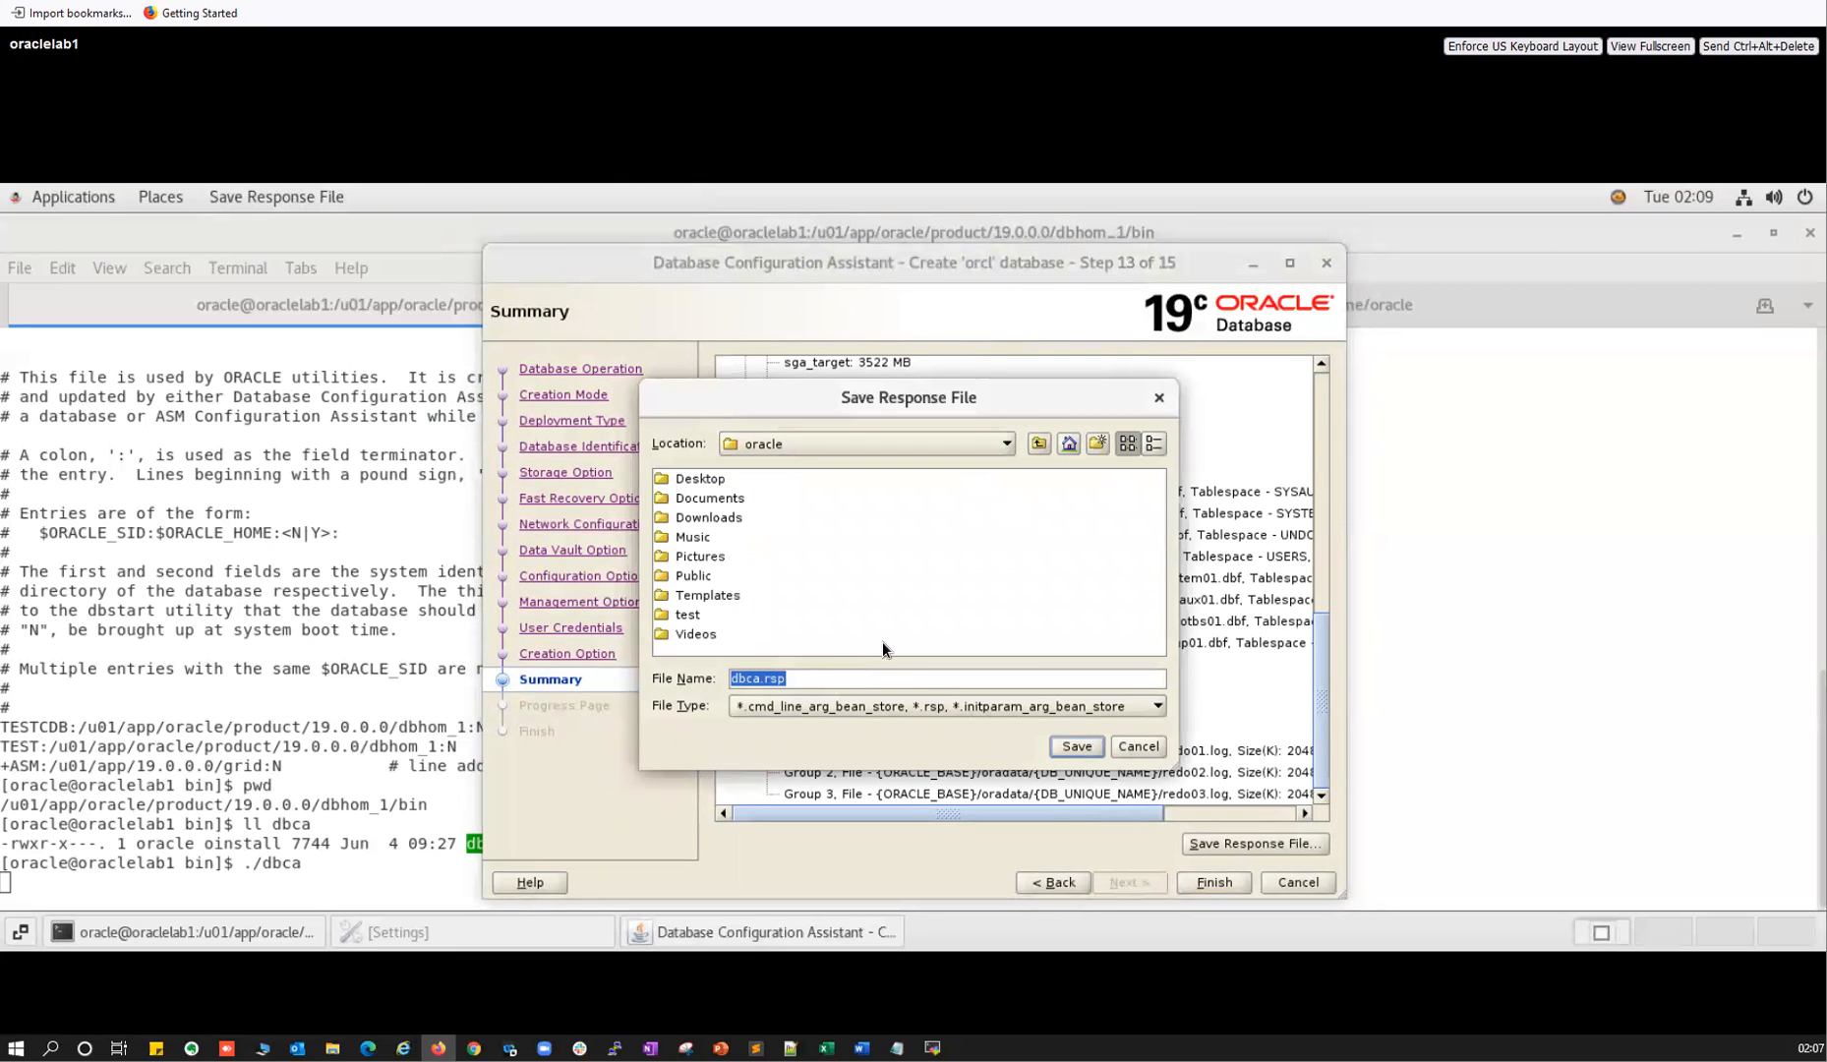
click(1135, 747)
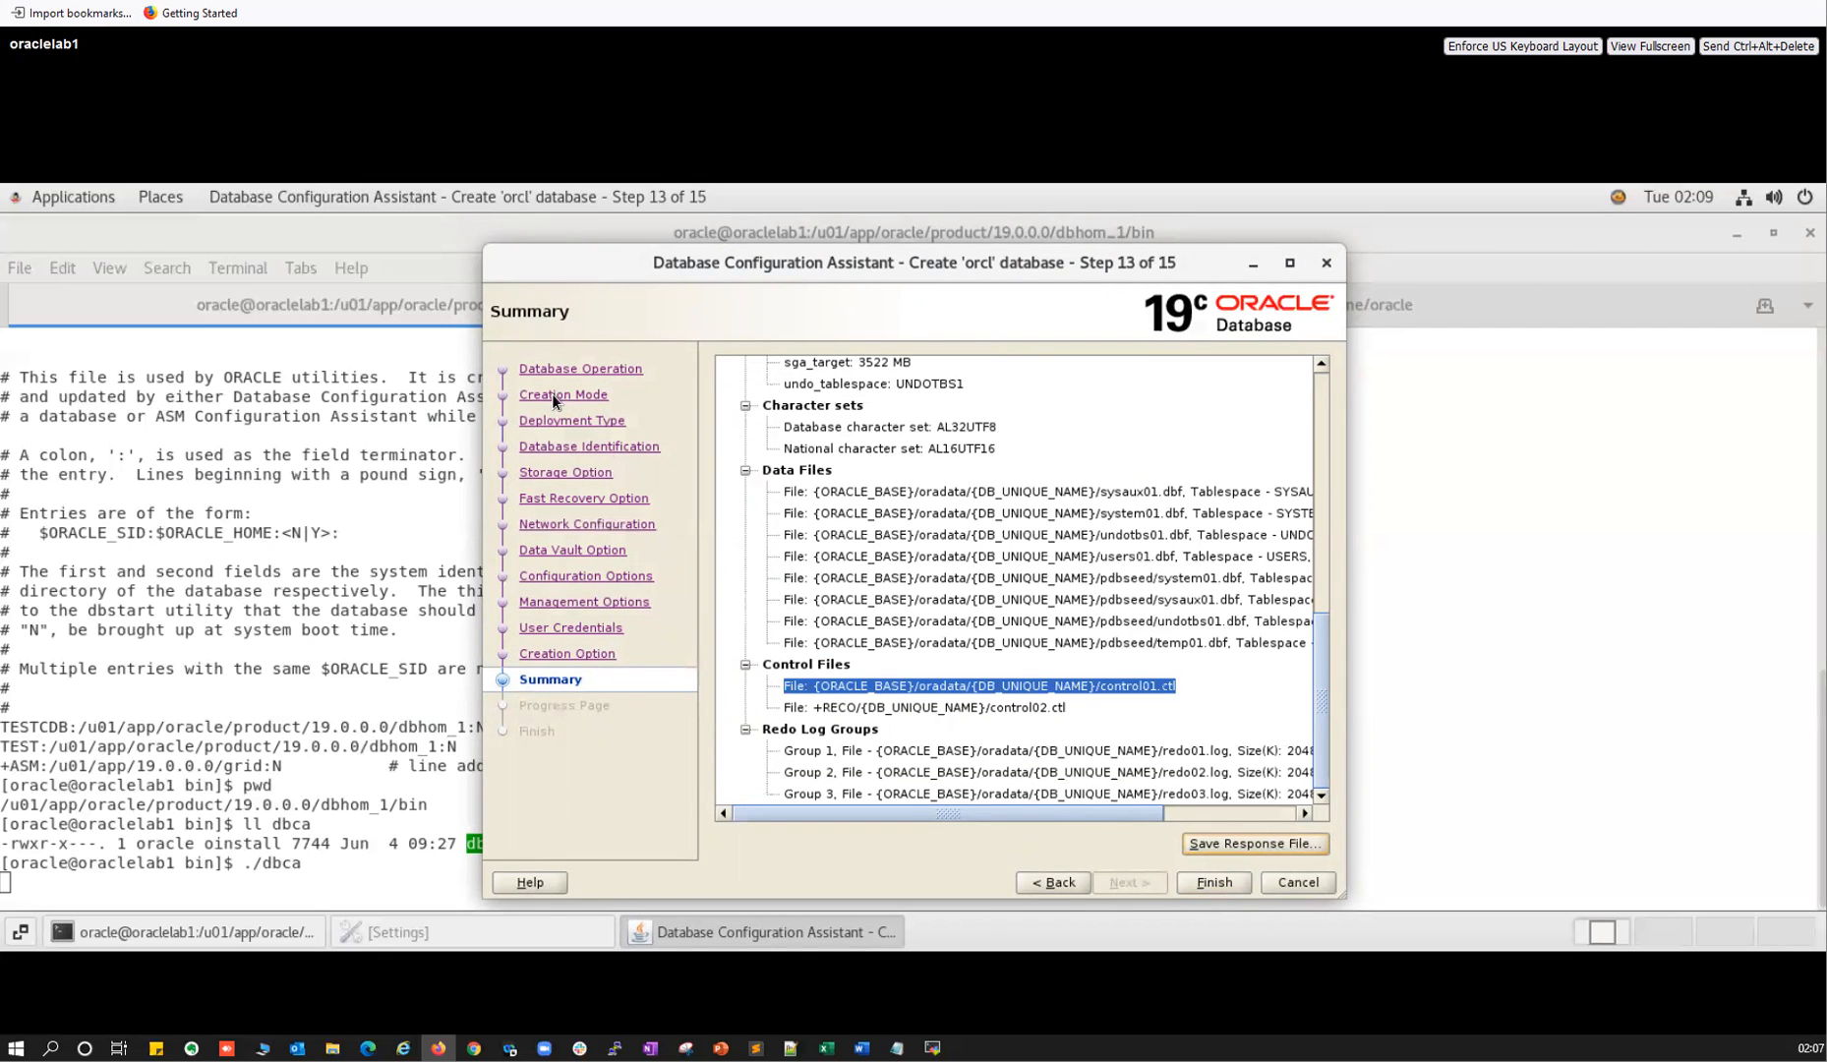
click(1319, 402)
click(1321, 400)
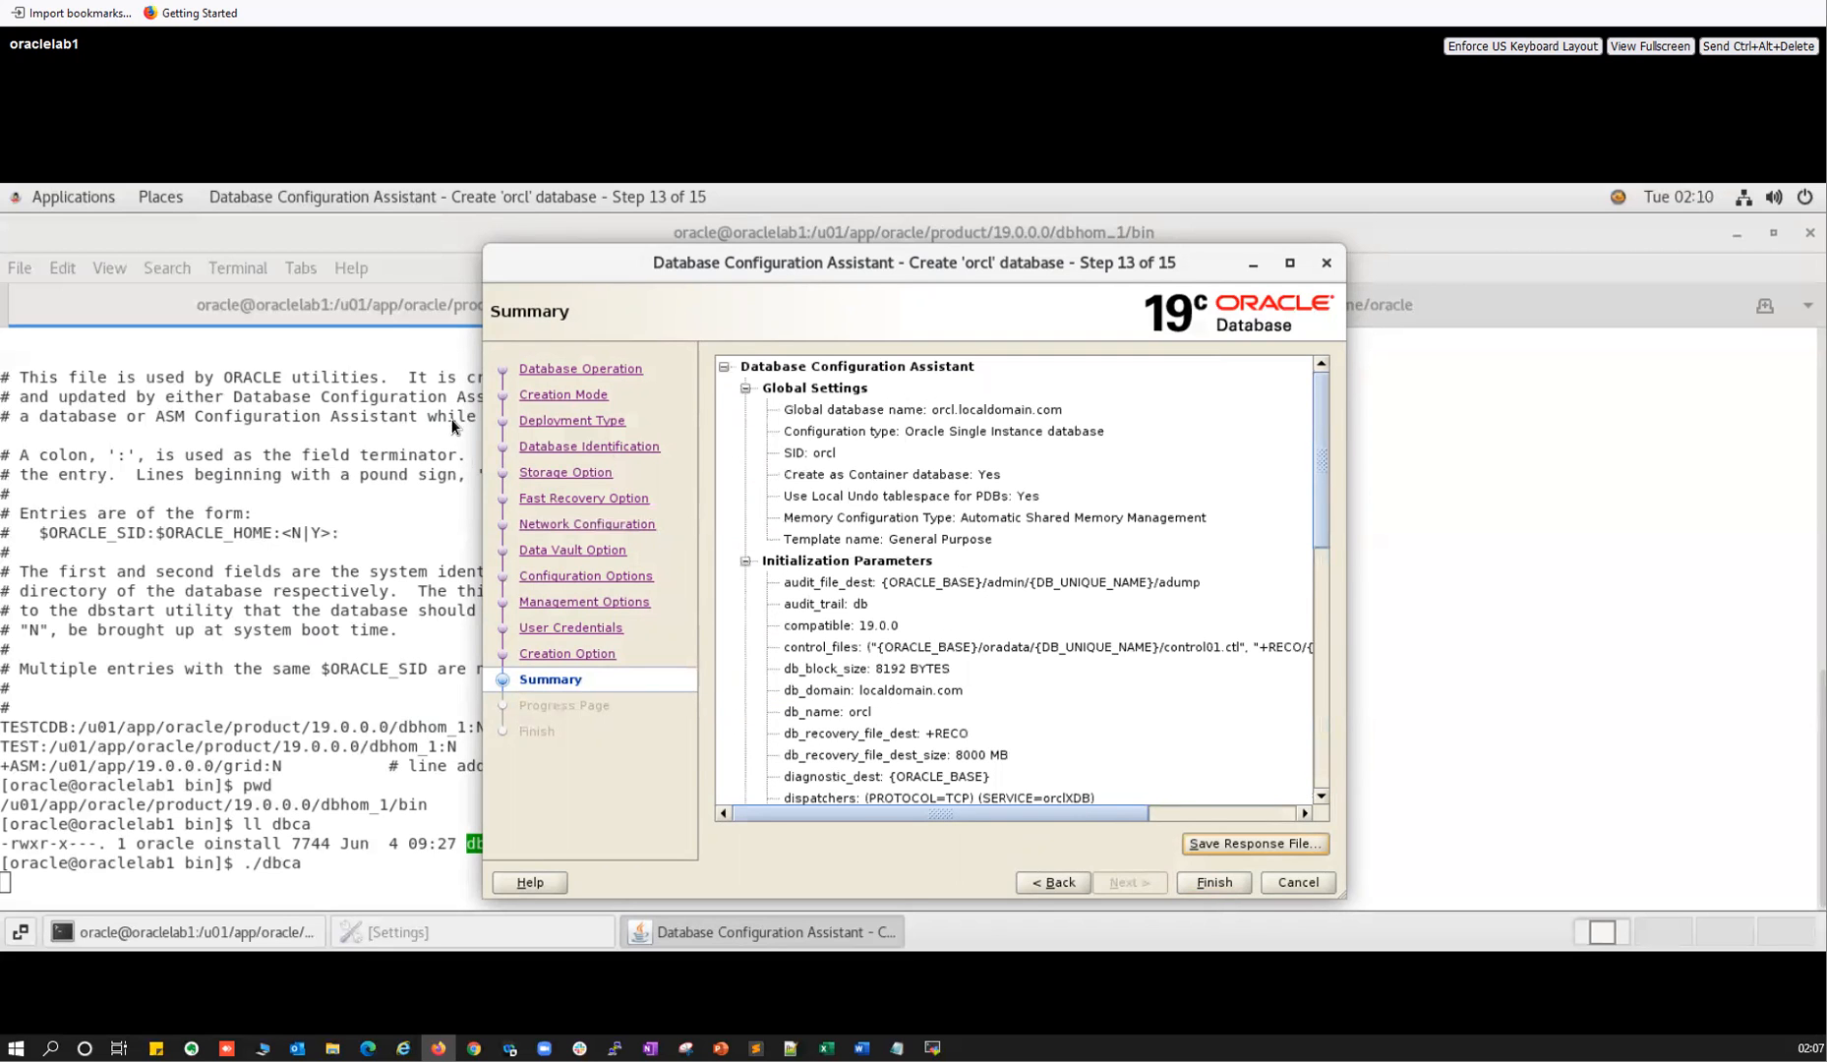
click(539, 395)
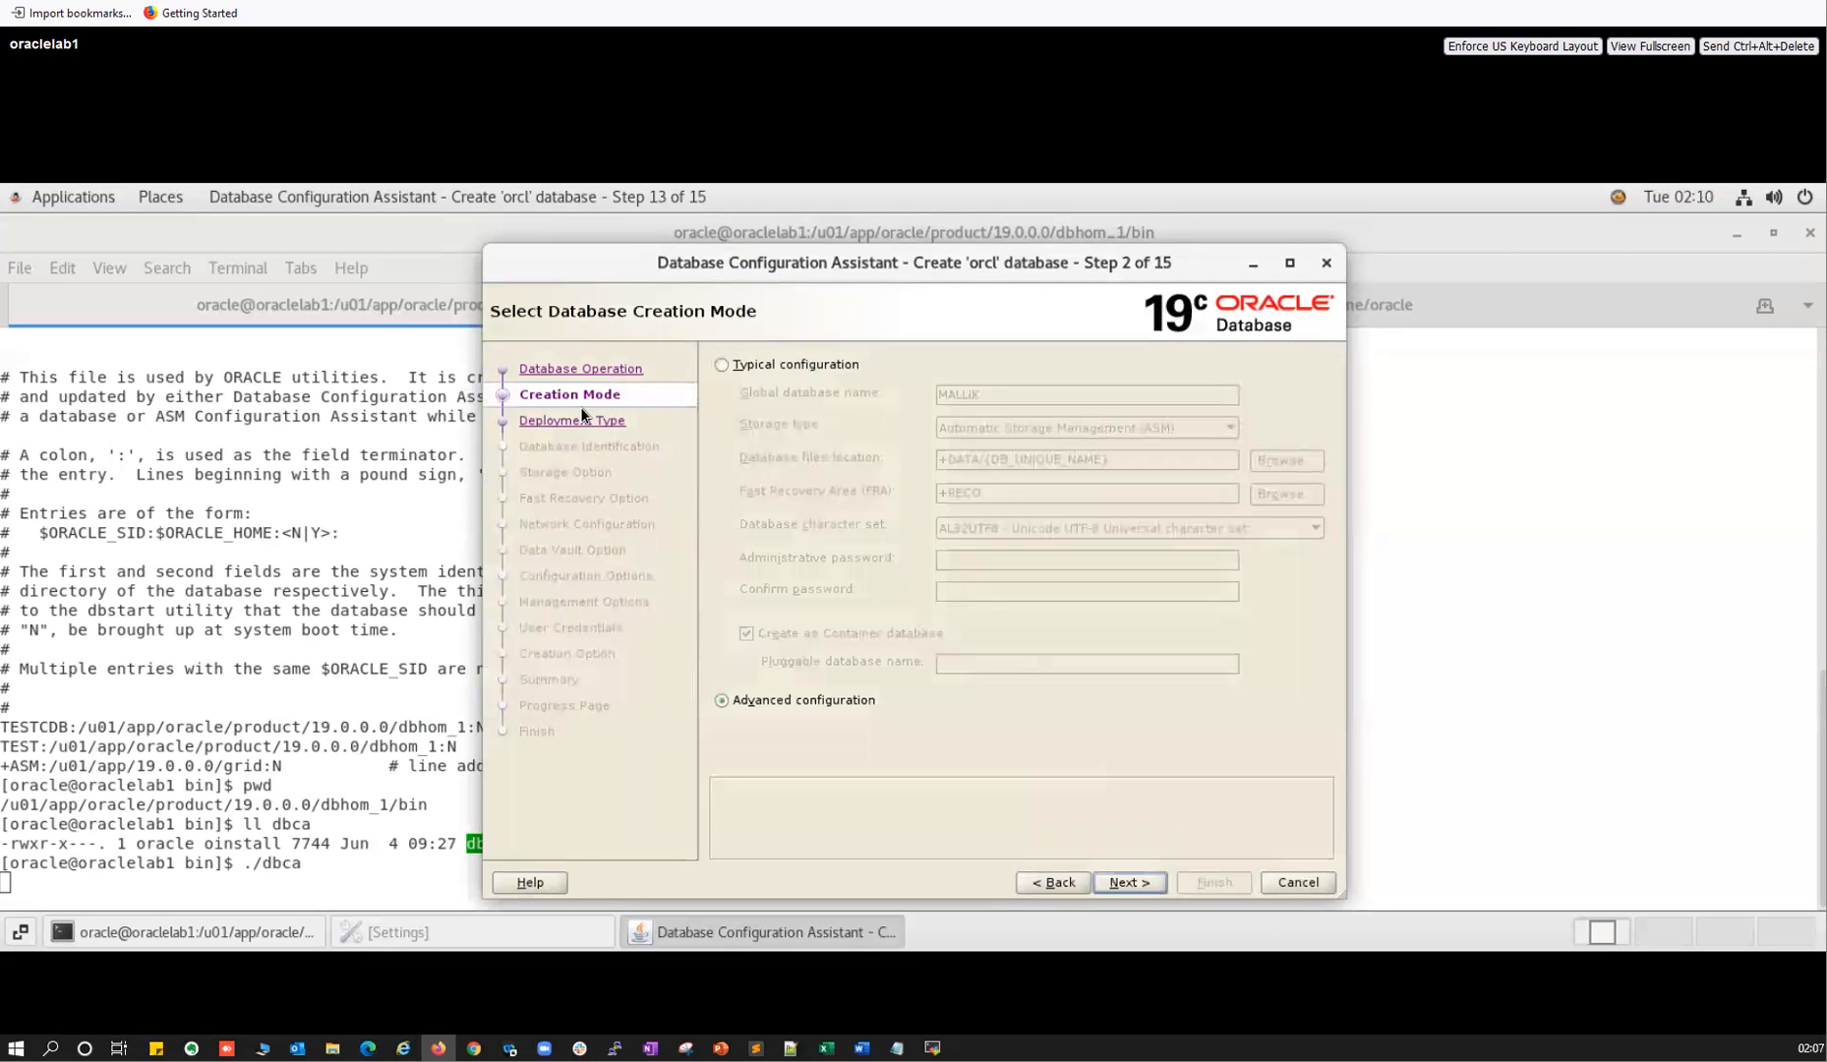
Choose Configure an existing database as the operation and continue to source database selection.
click(593, 368)
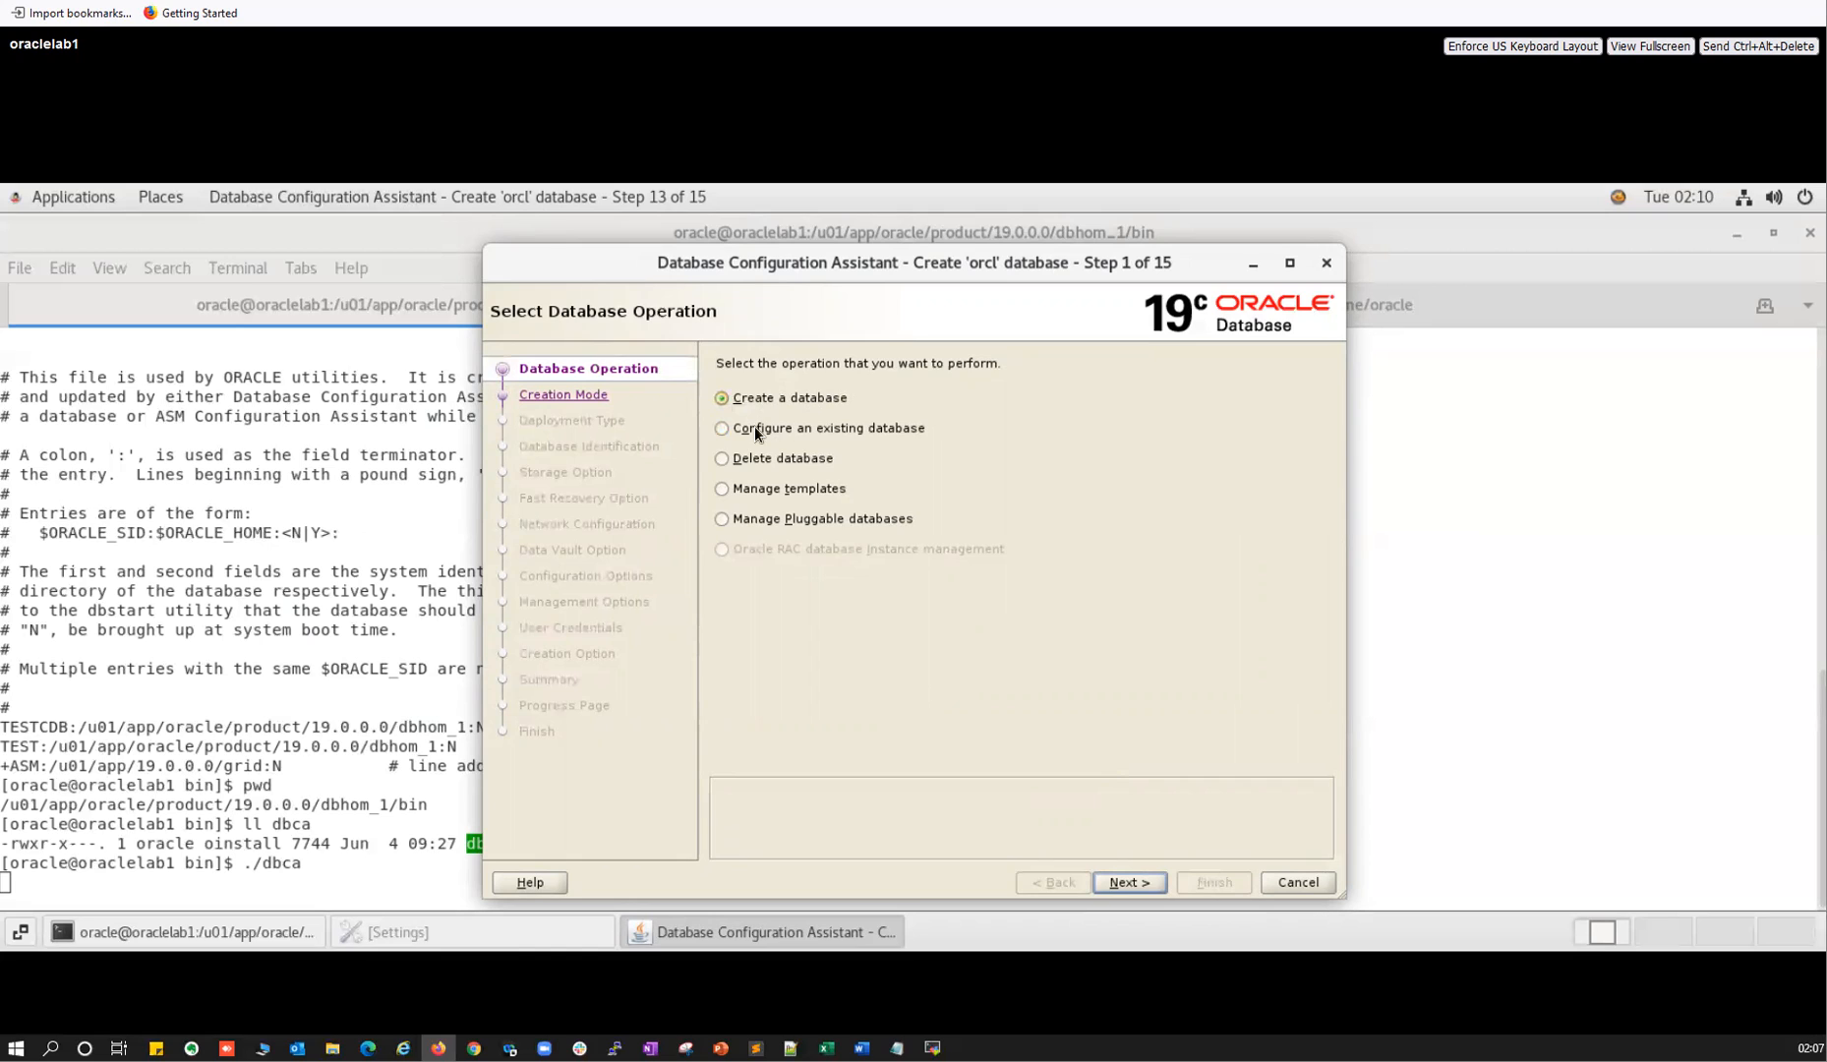
click(721, 429)
click(1128, 882)
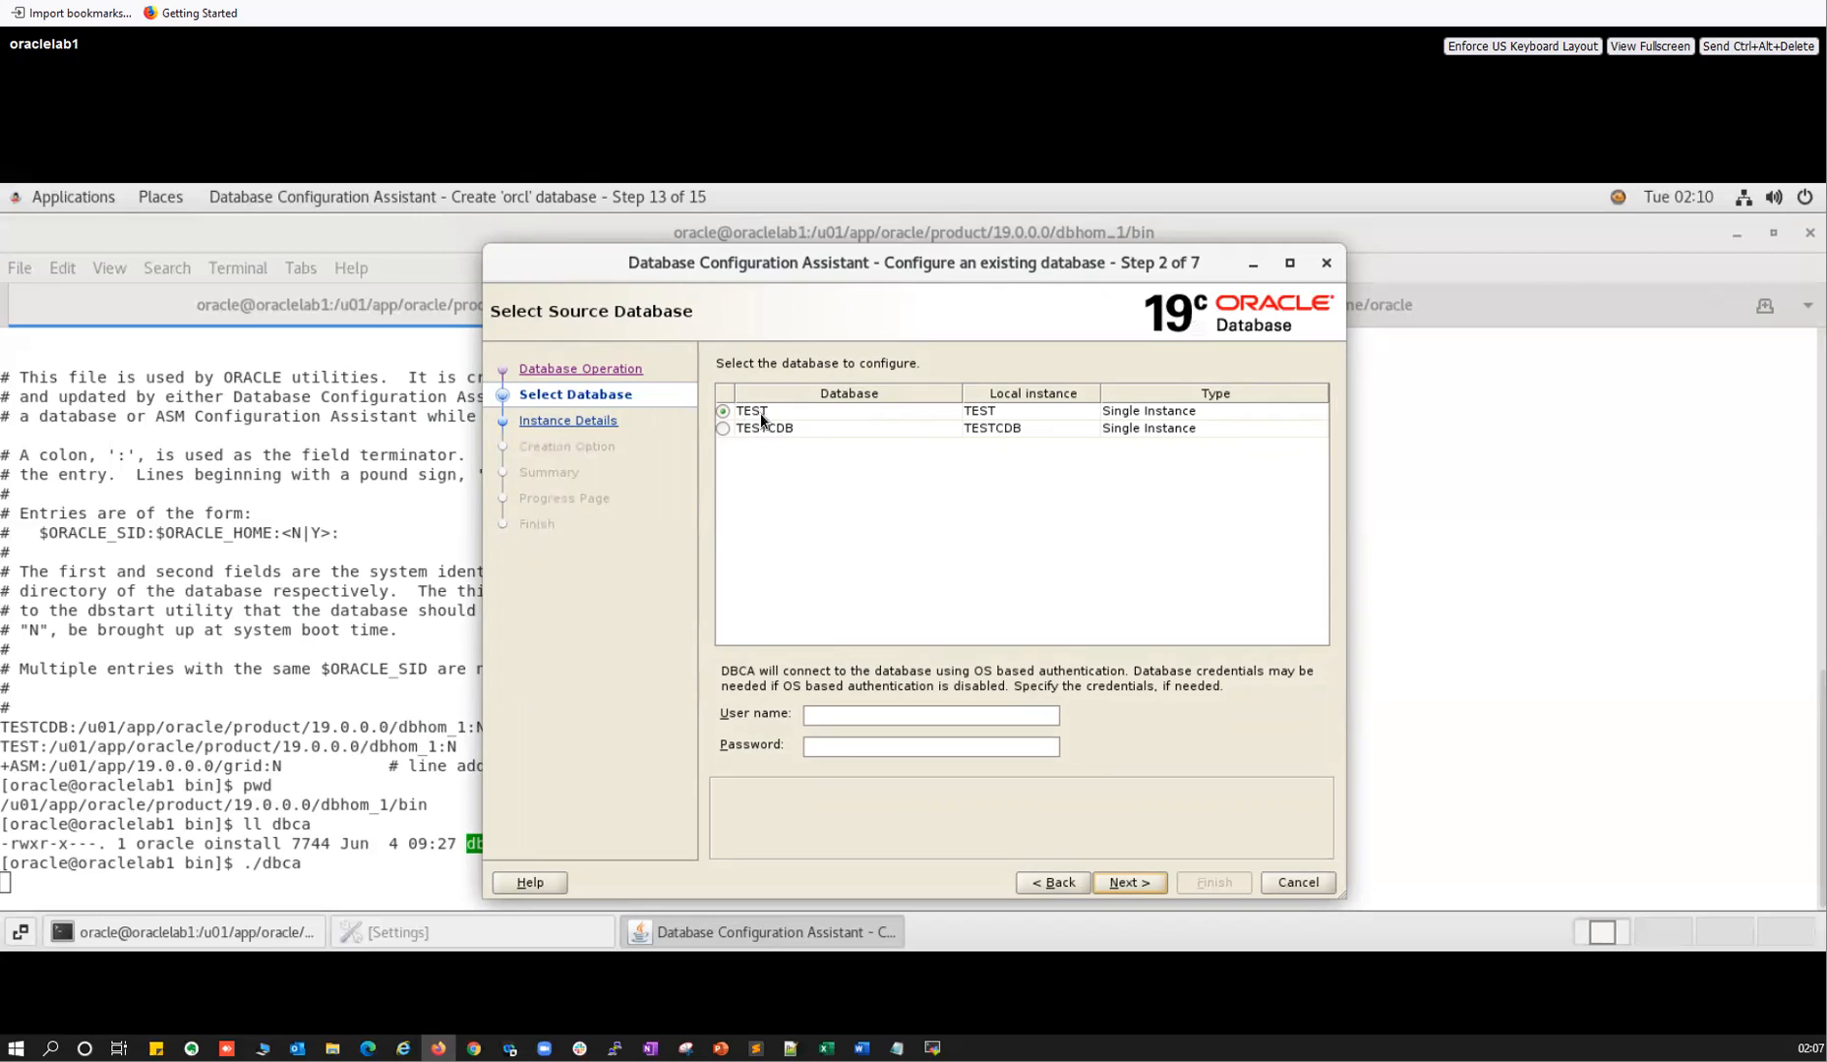
Enter the sys user name and its password for the TEST database and continue.
click(830, 716)
text(sys)
key(Tab)
text(•••••••••)
click(1142, 879)
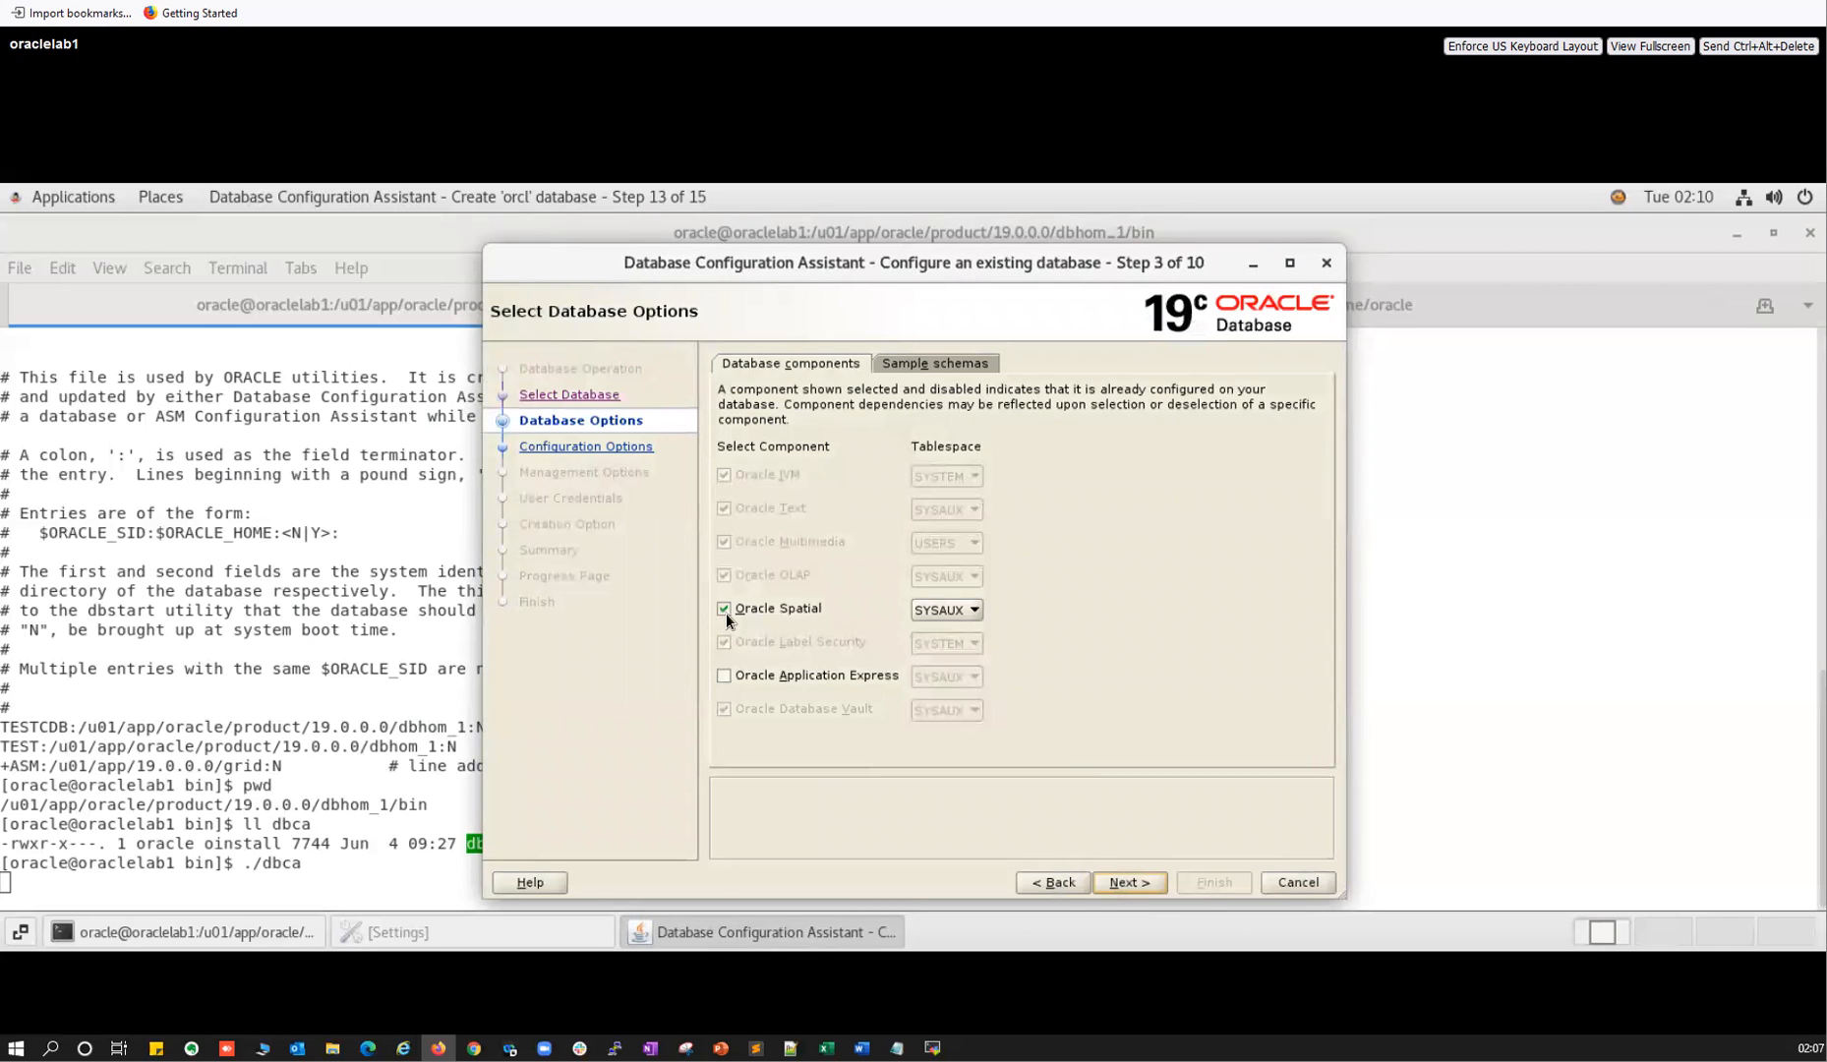
Keep Oracle Spatial, add Oracle Application Express, and check the Sample schemas tab.
click(722, 609)
click(724, 609)
click(719, 678)
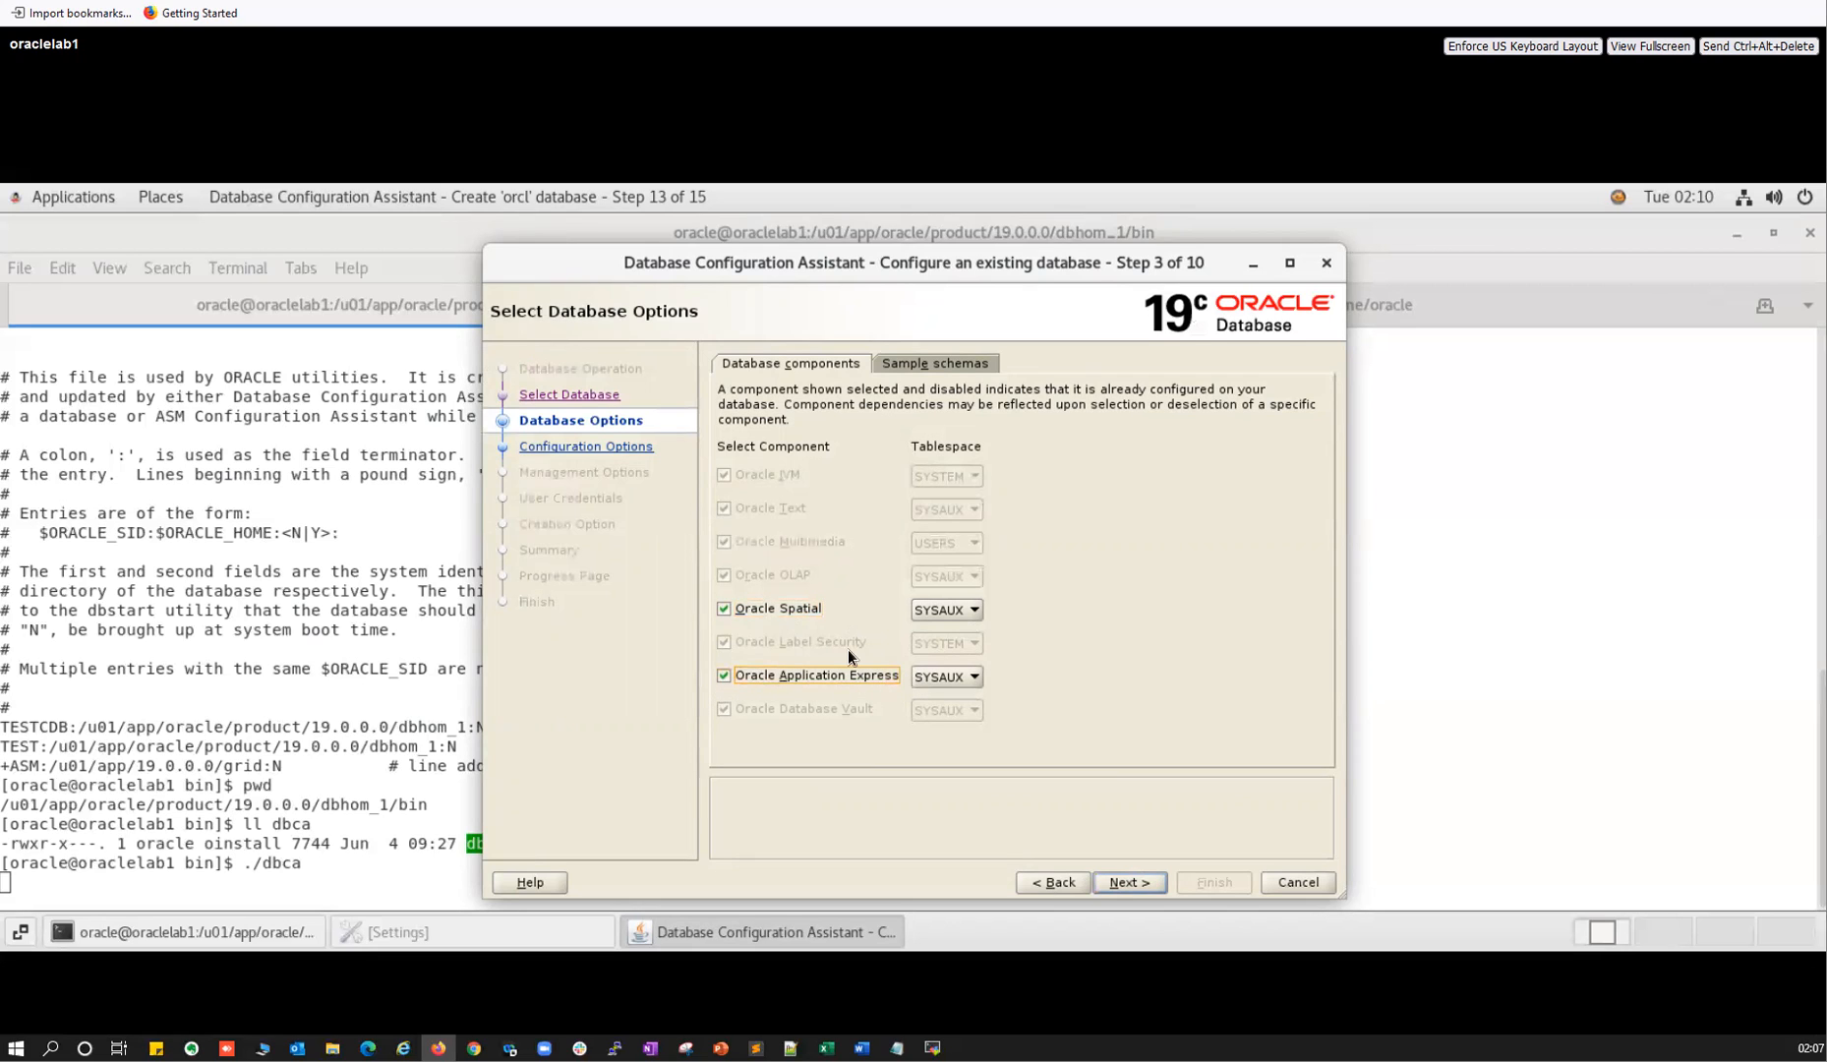
click(930, 363)
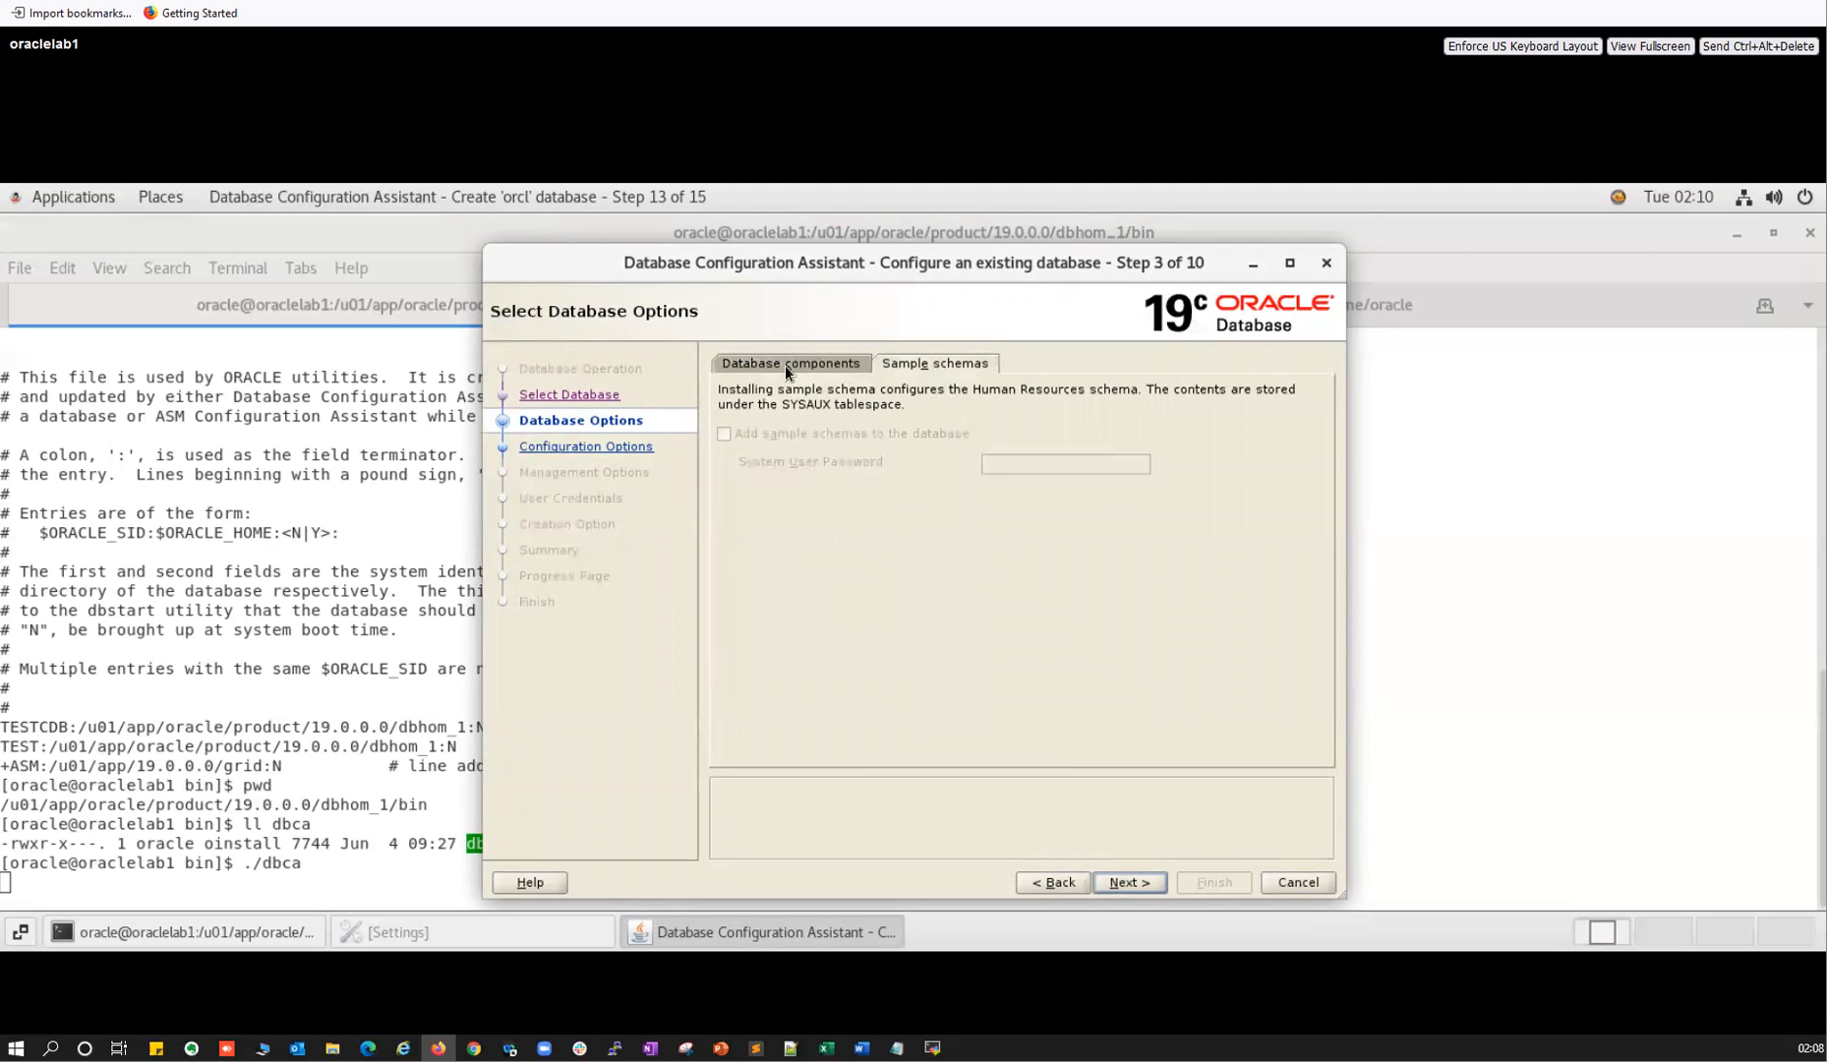
click(1121, 883)
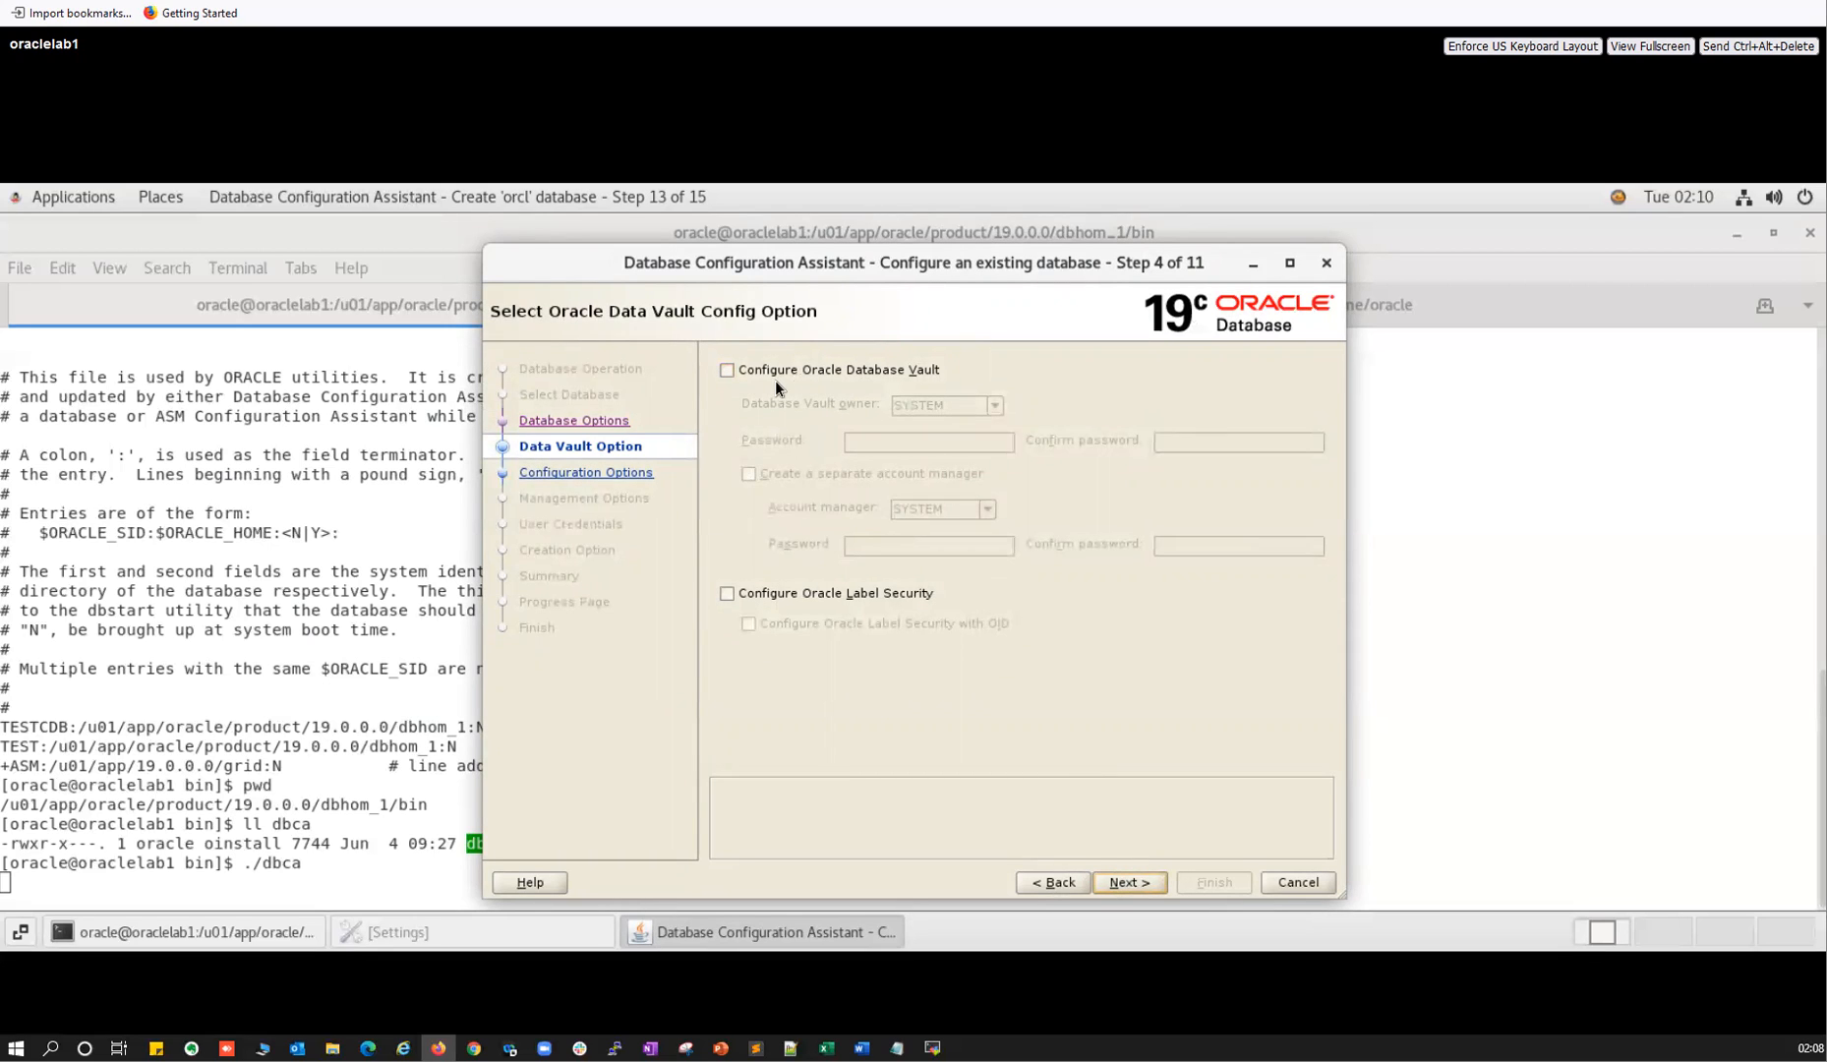
Leave Database Vault off, toggle Label Security, and keep dedicated server connection mode.
click(730, 368)
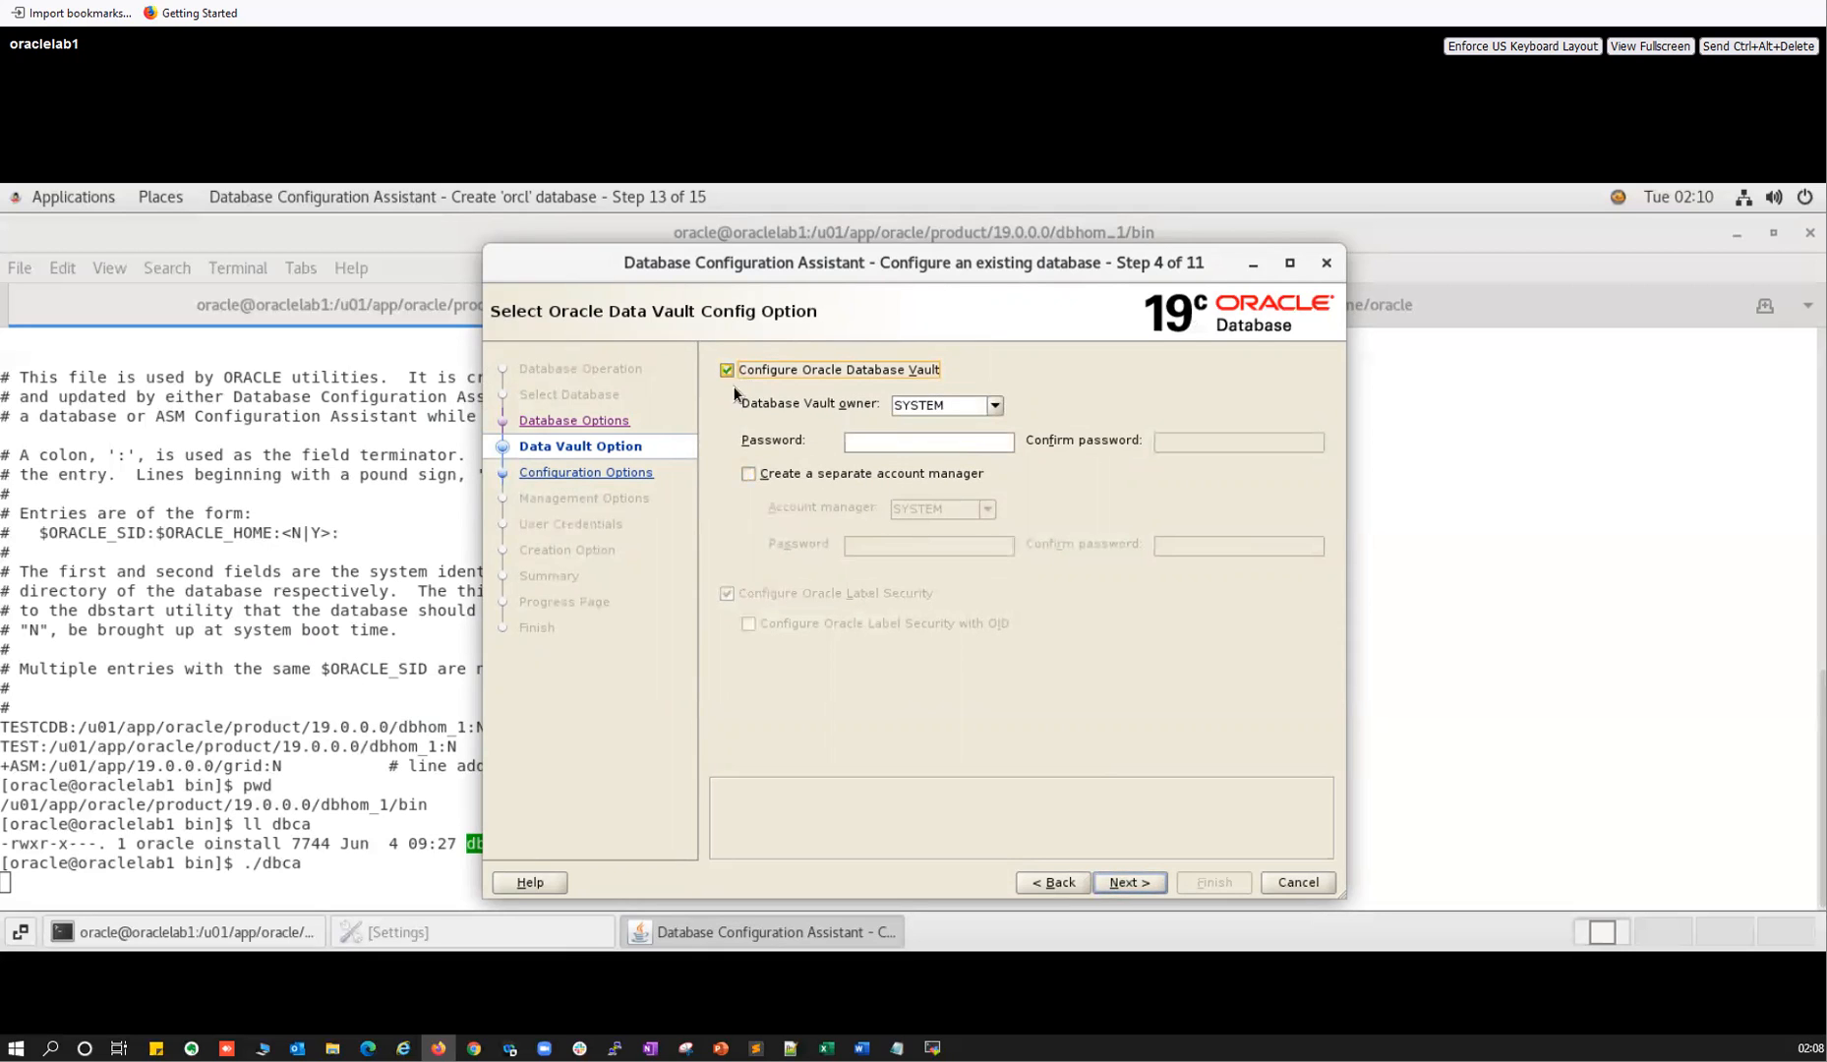
click(730, 370)
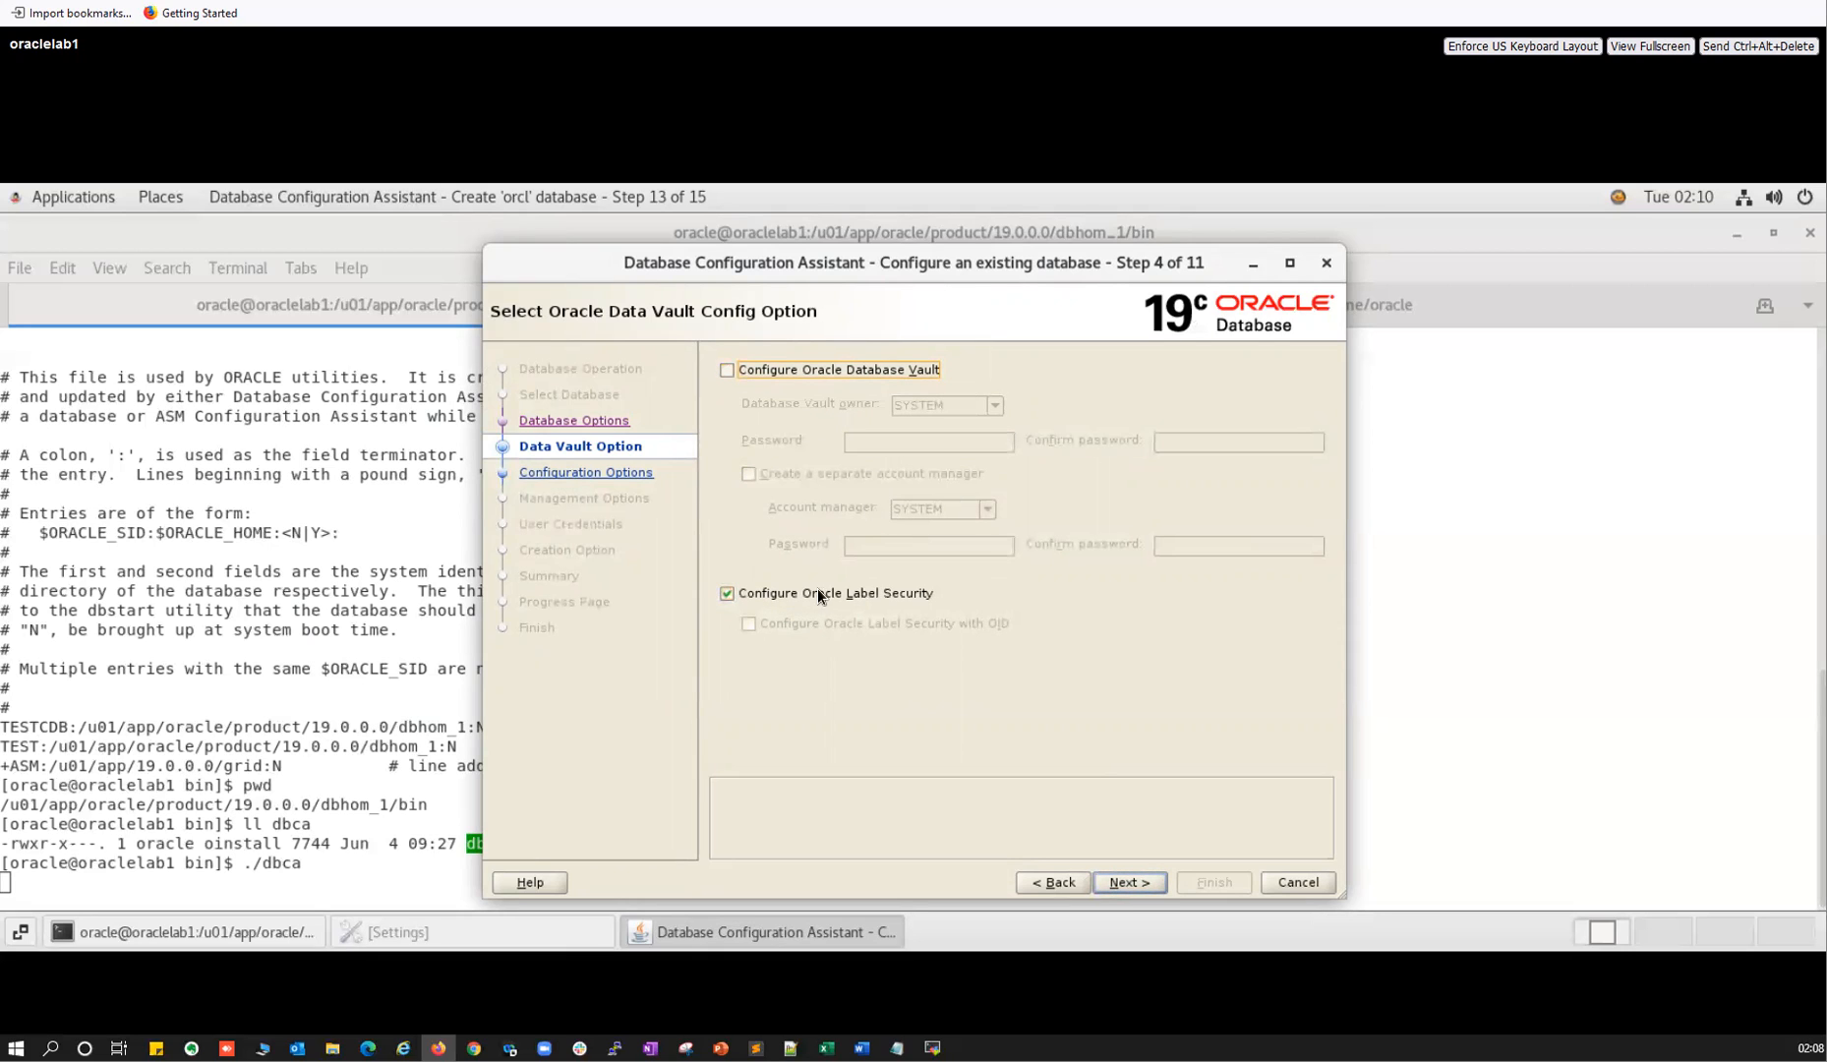
double_click(737, 598)
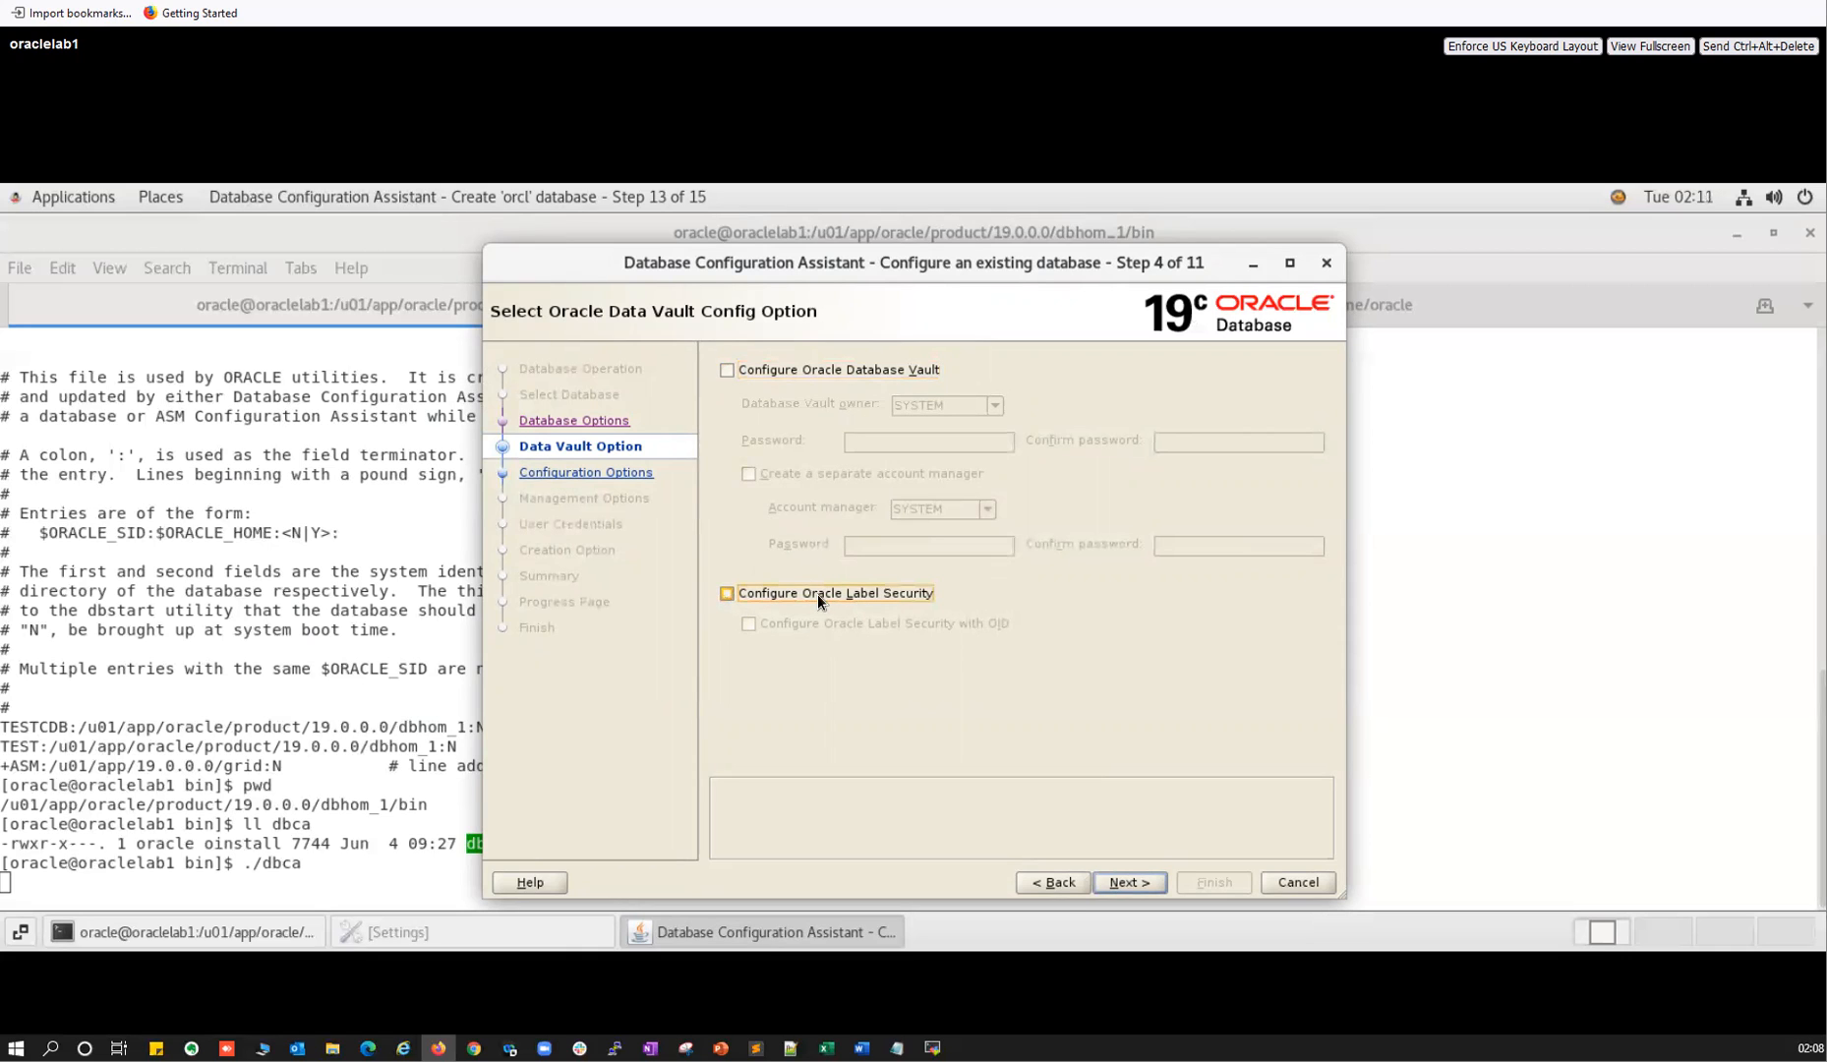
click(1127, 882)
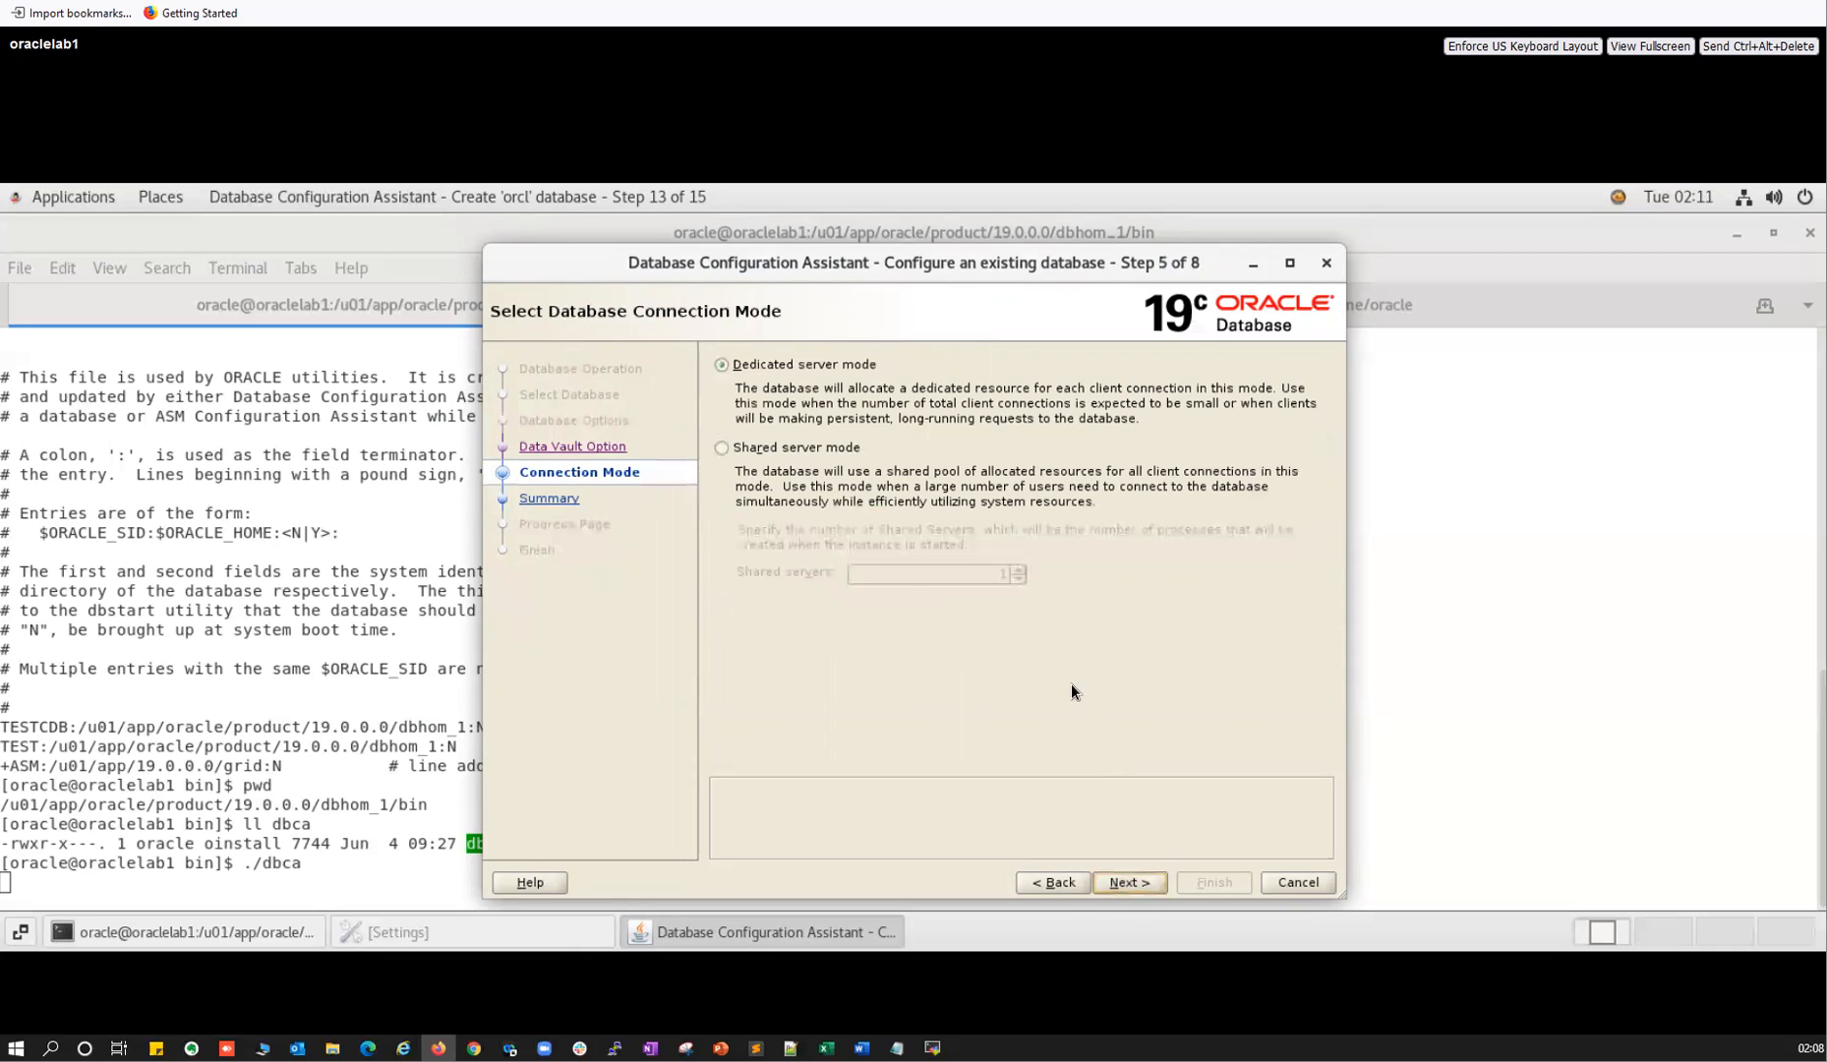
click(752, 447)
click(730, 366)
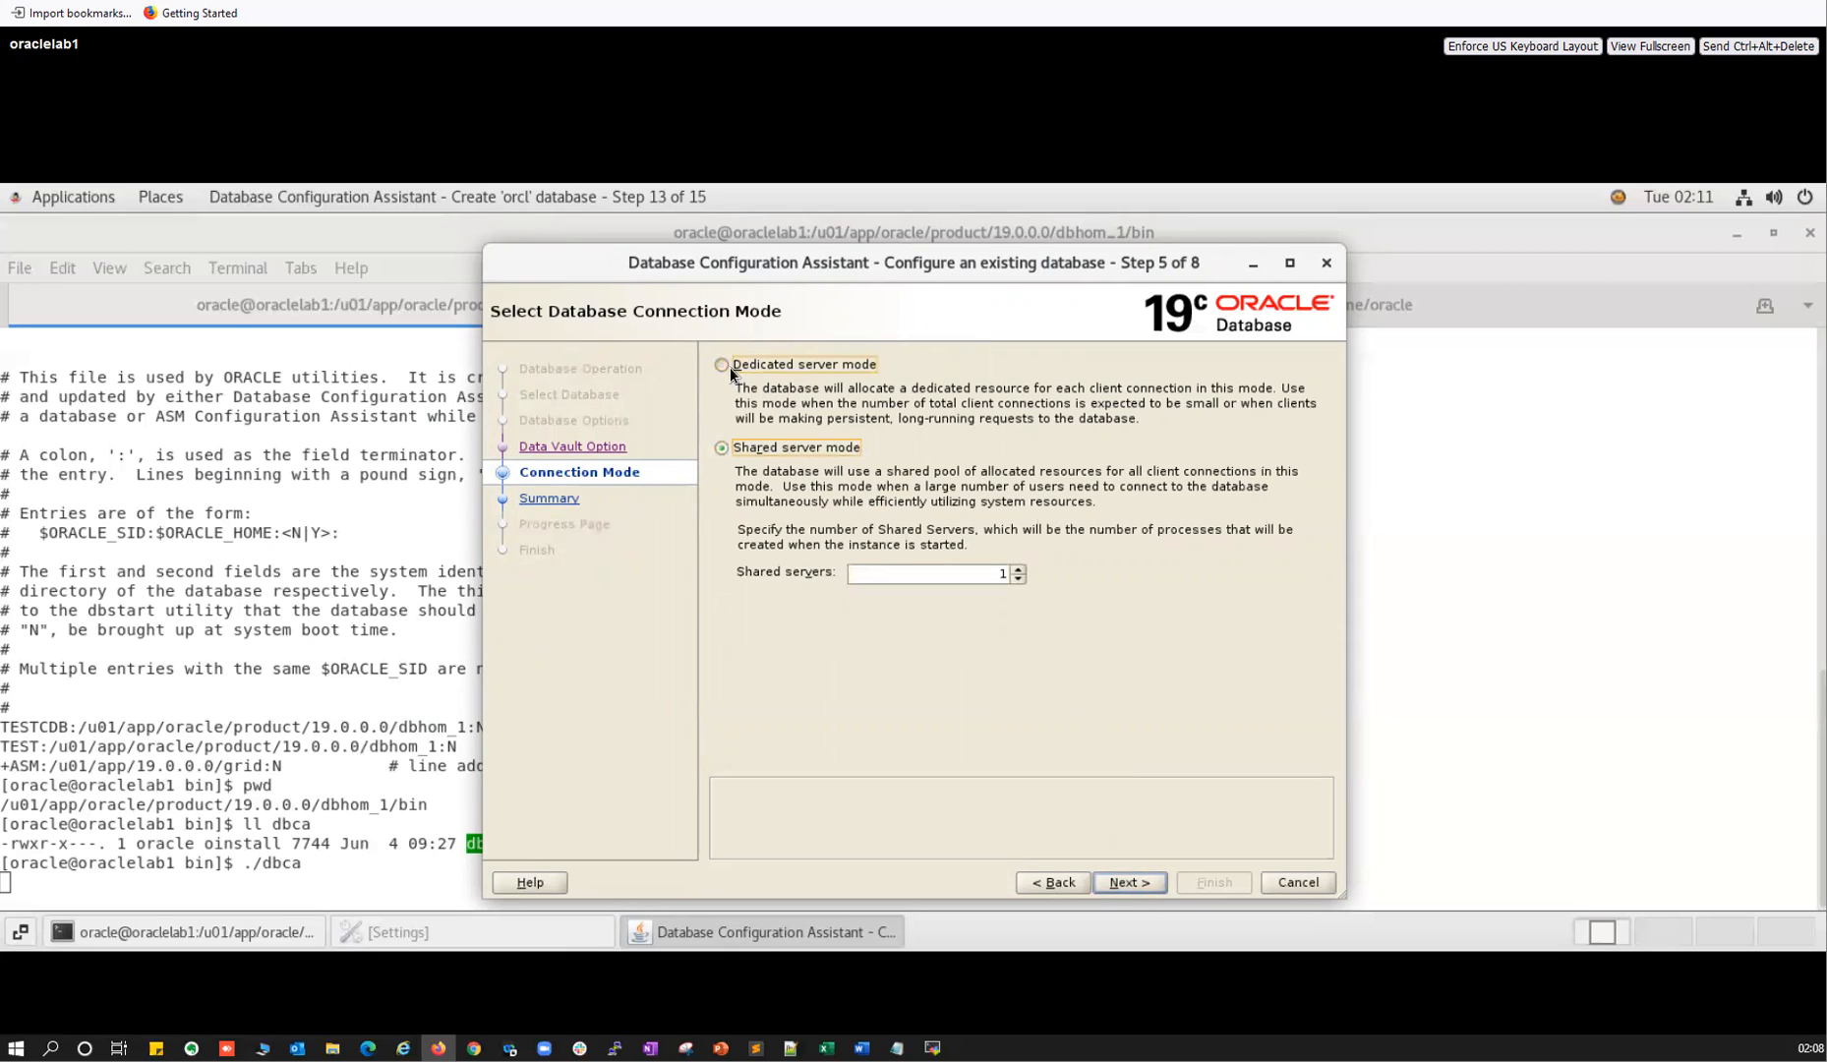
Dismiss the TESTPDB1-not-open error at Oracle R and step back to Step 1.
click(1126, 882)
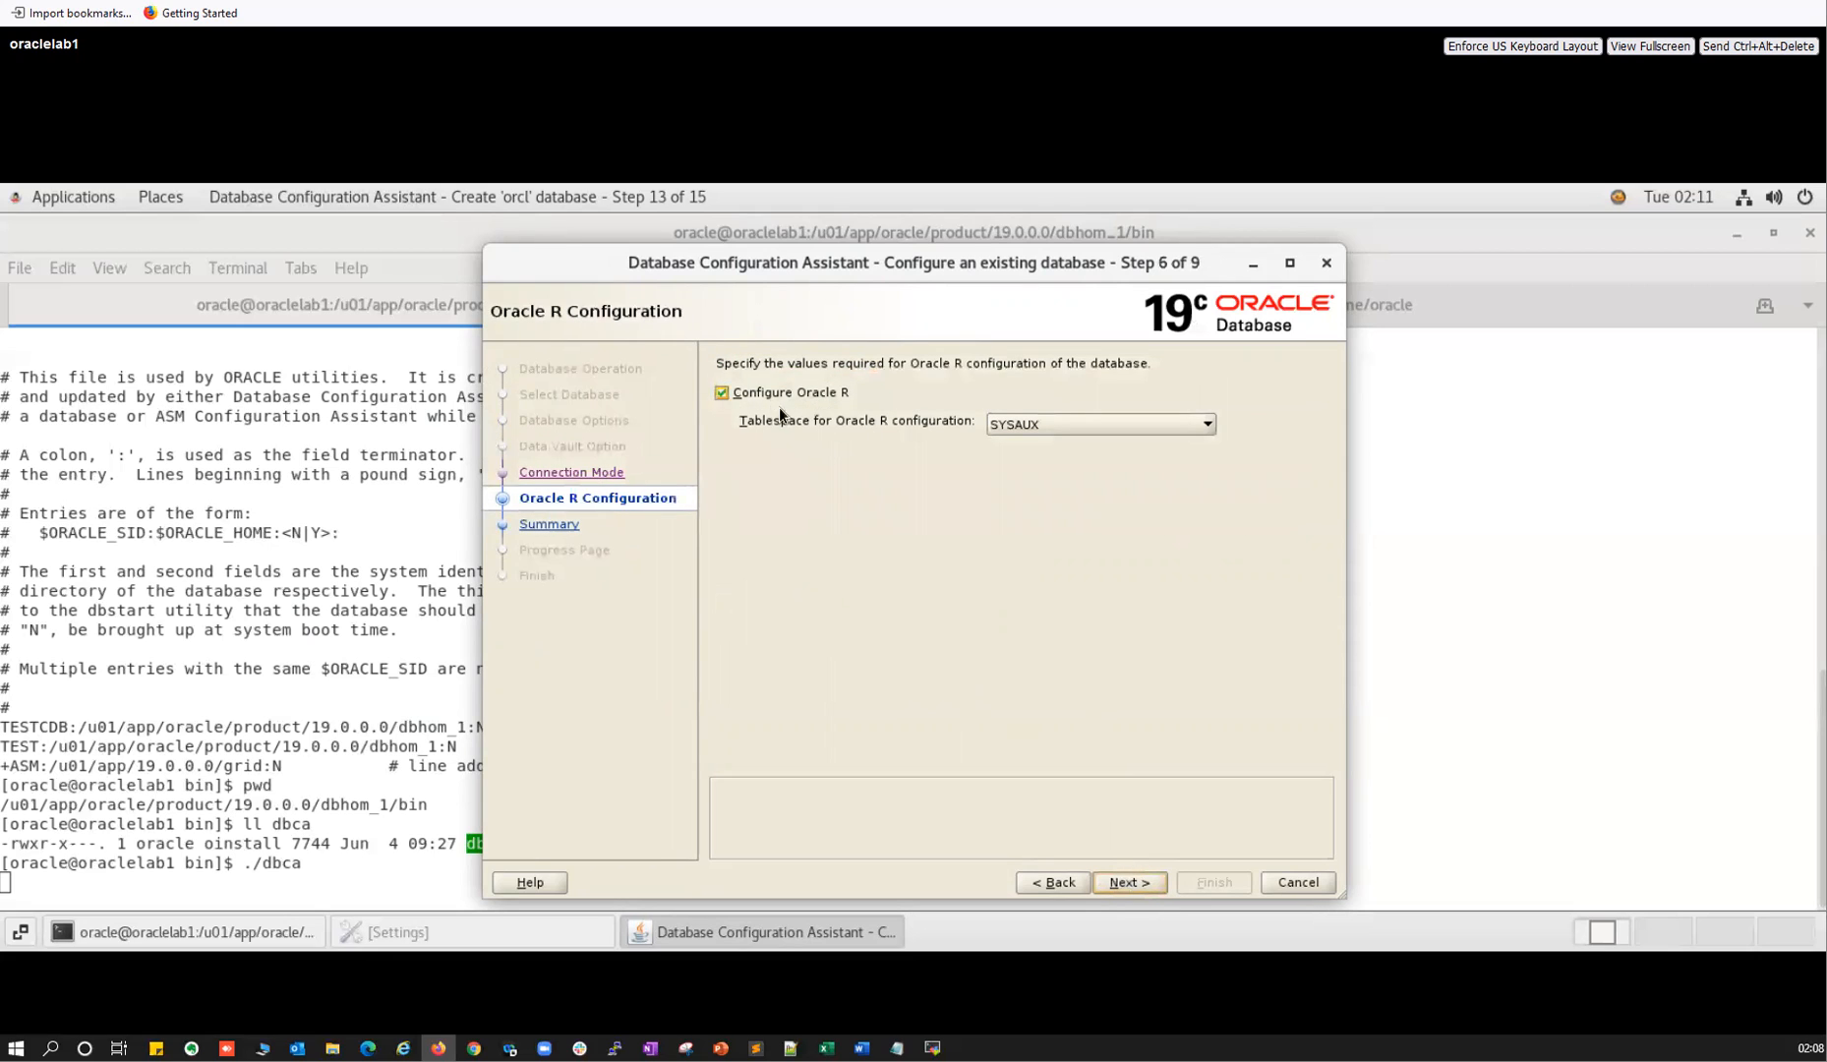
click(1126, 885)
click(1038, 649)
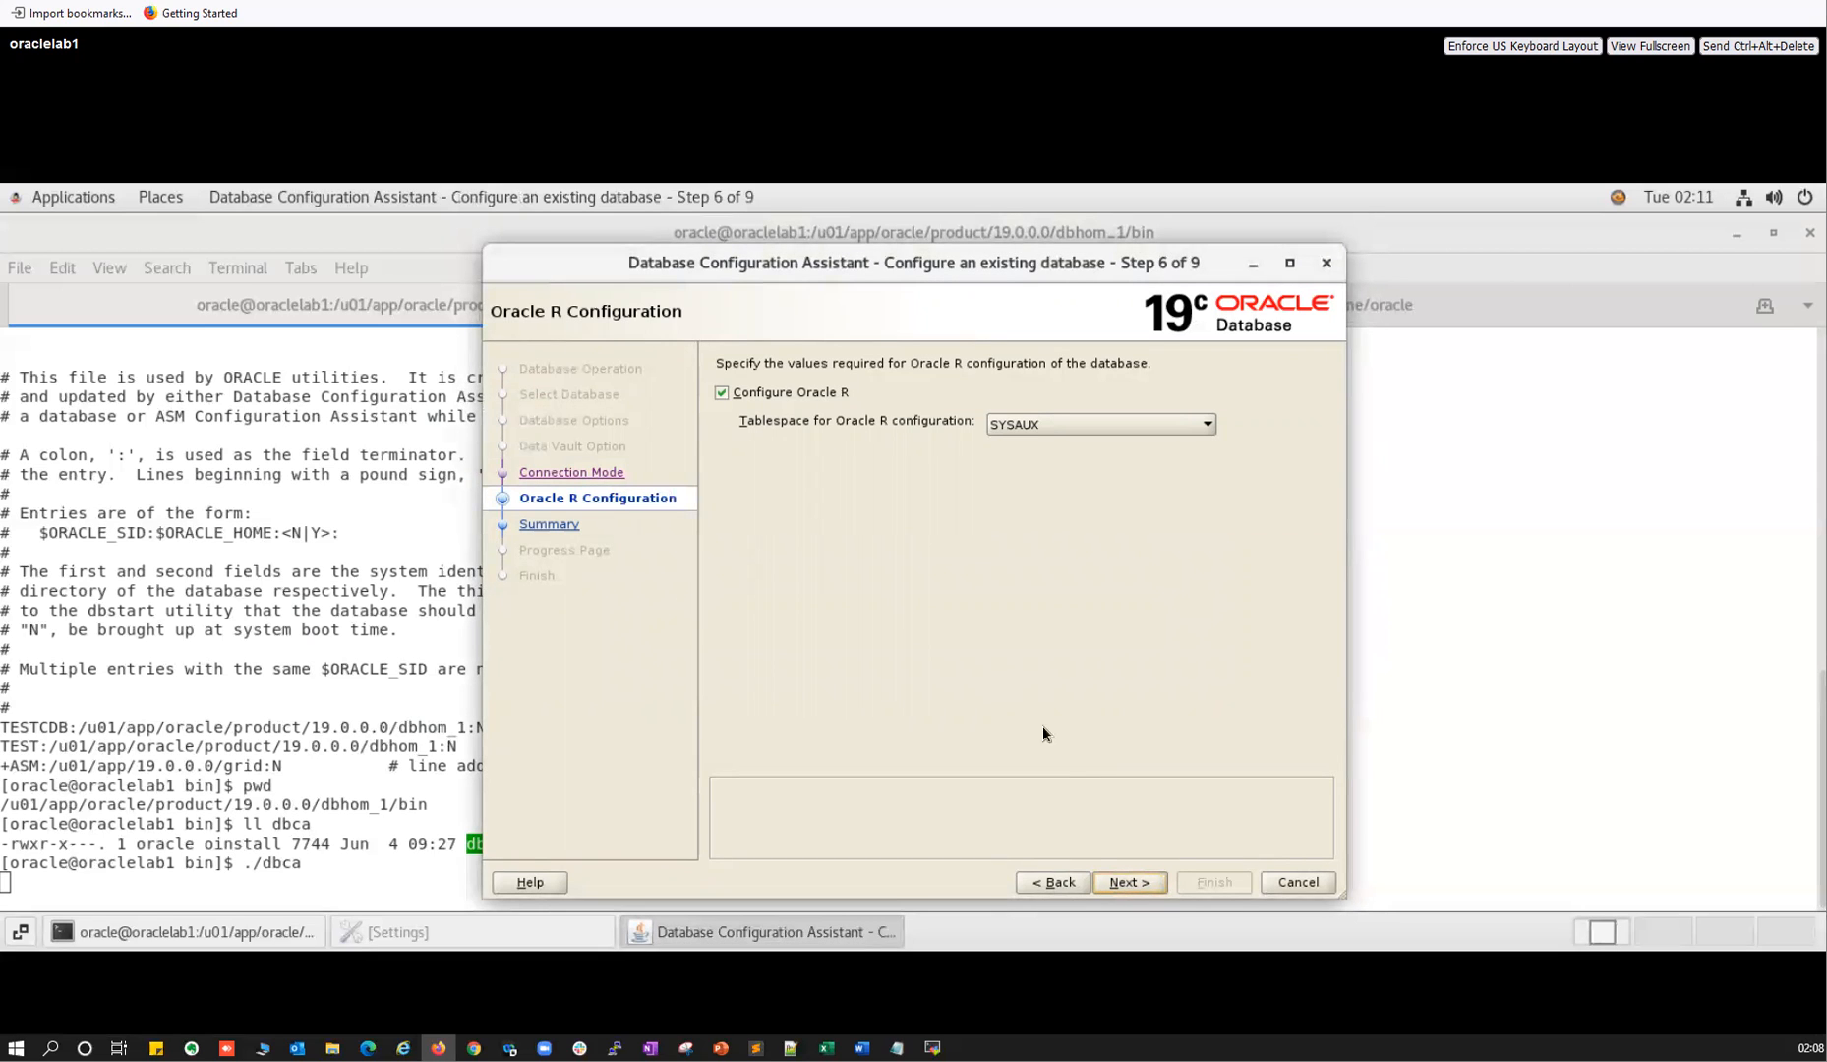
click(1052, 882)
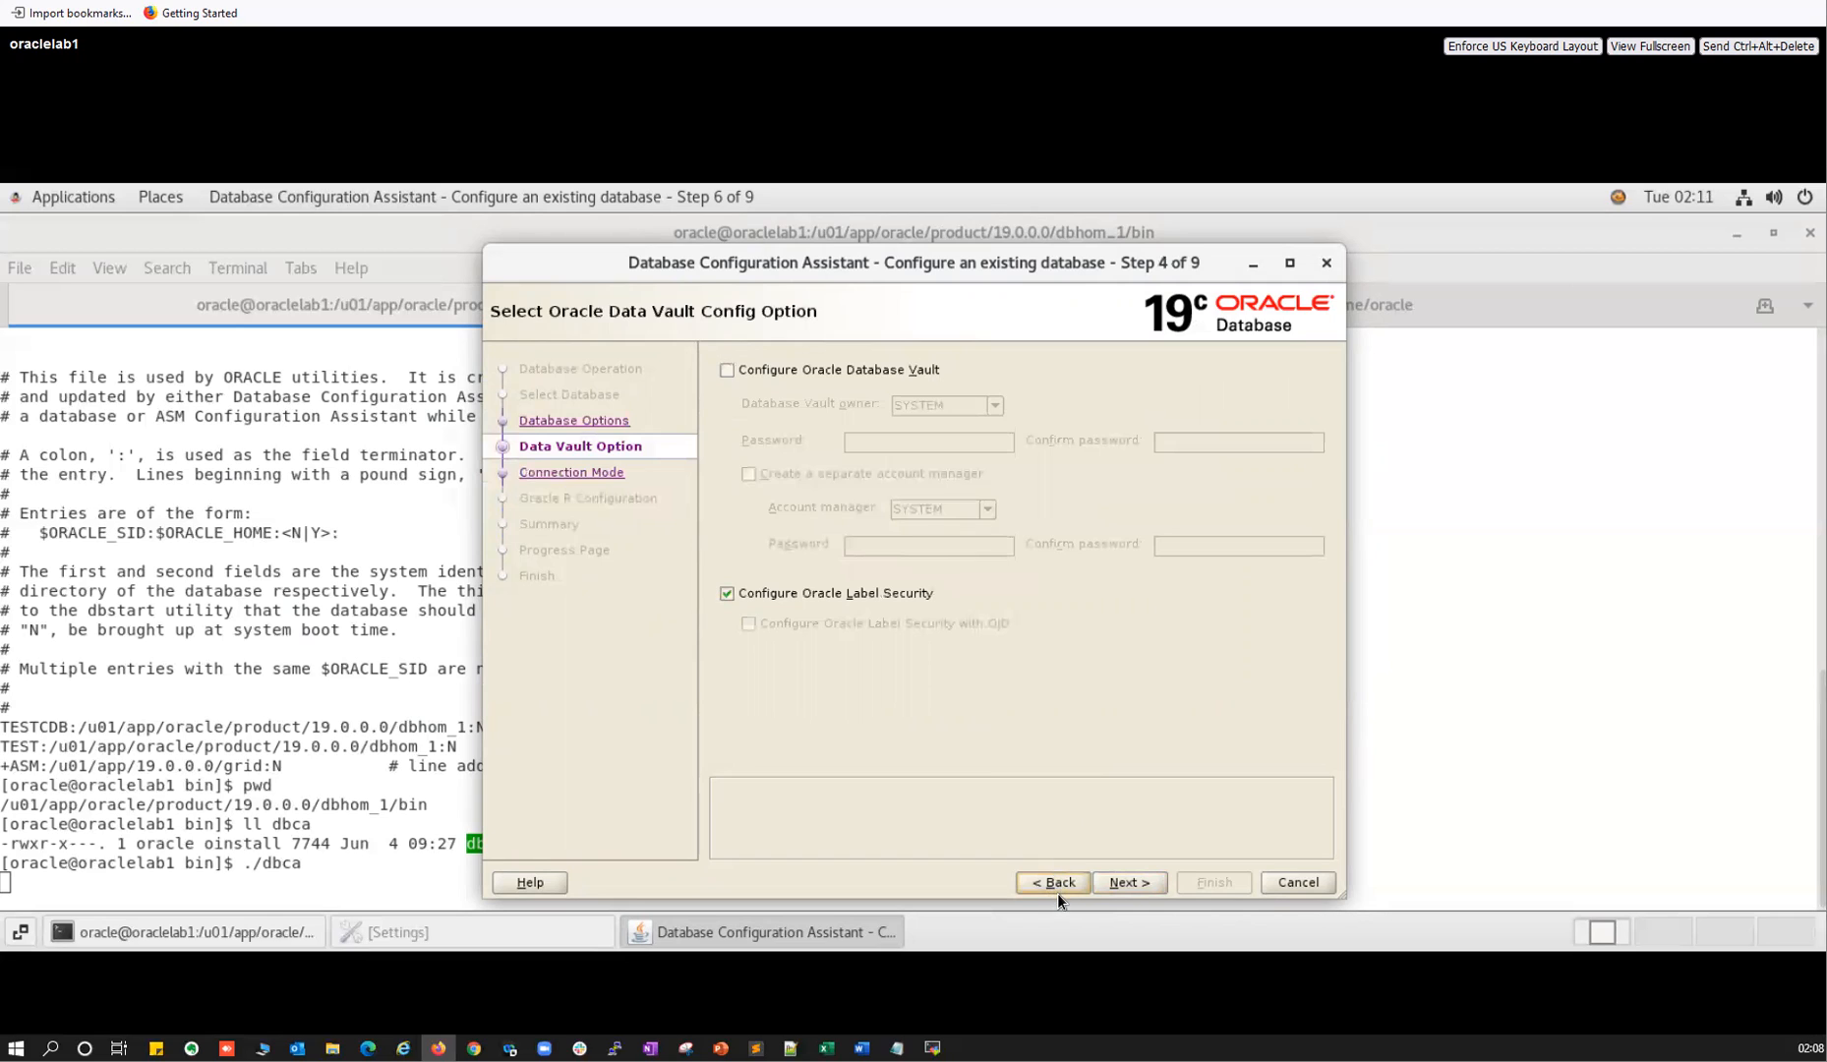
click(1053, 882)
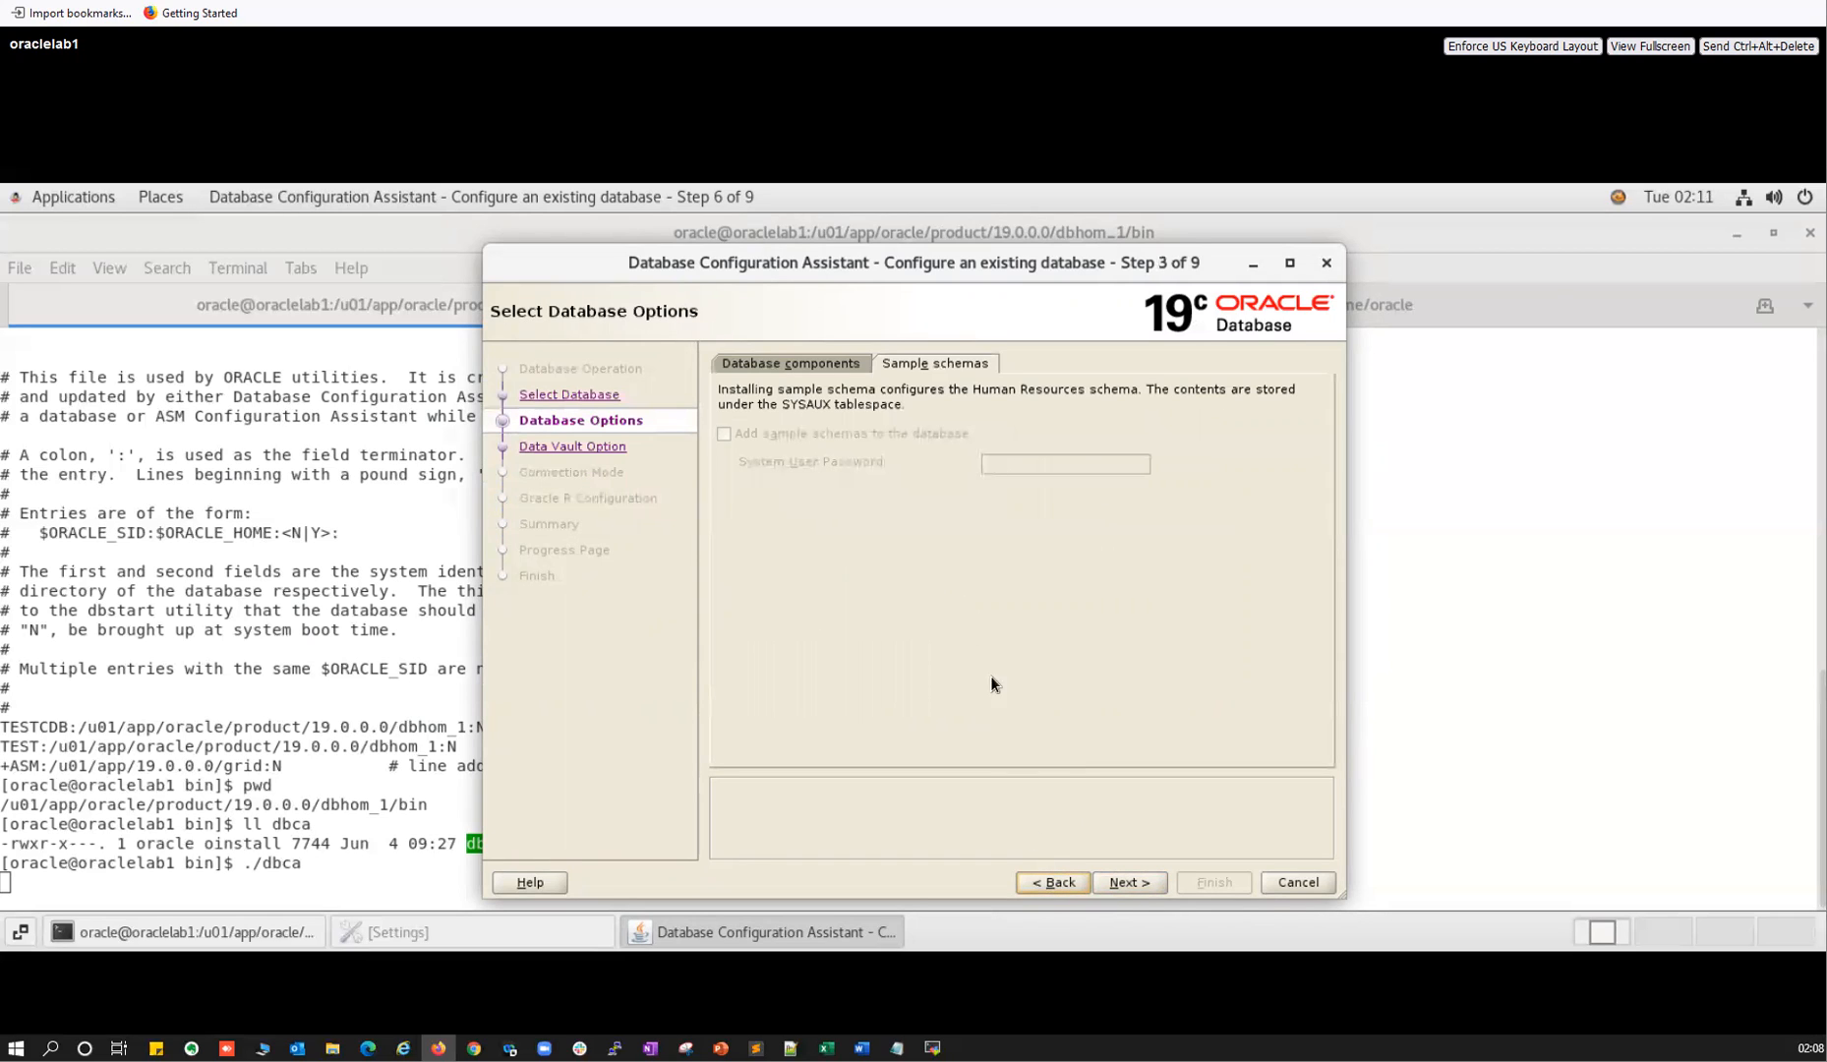
click(1022, 885)
click(1021, 882)
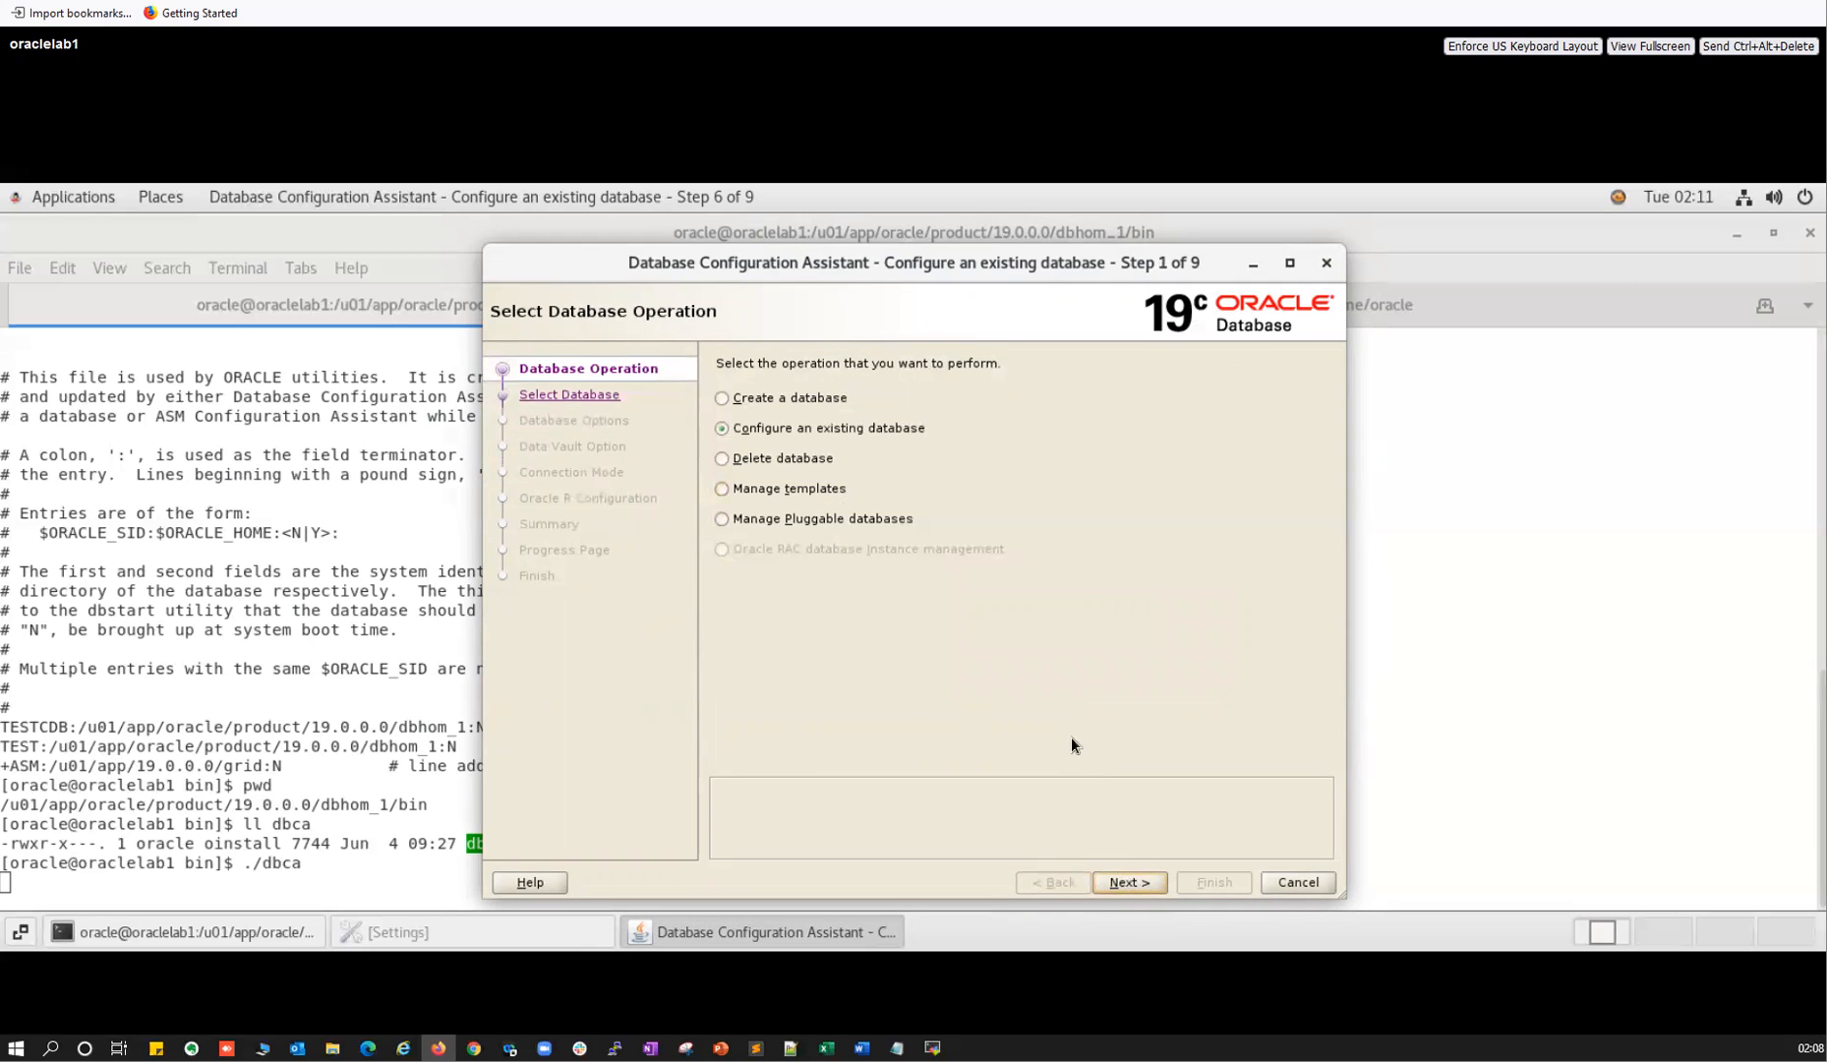
Select TESTCDB as source, enable Oracle Label Security, and advance to Oracle R configuration.
click(723, 427)
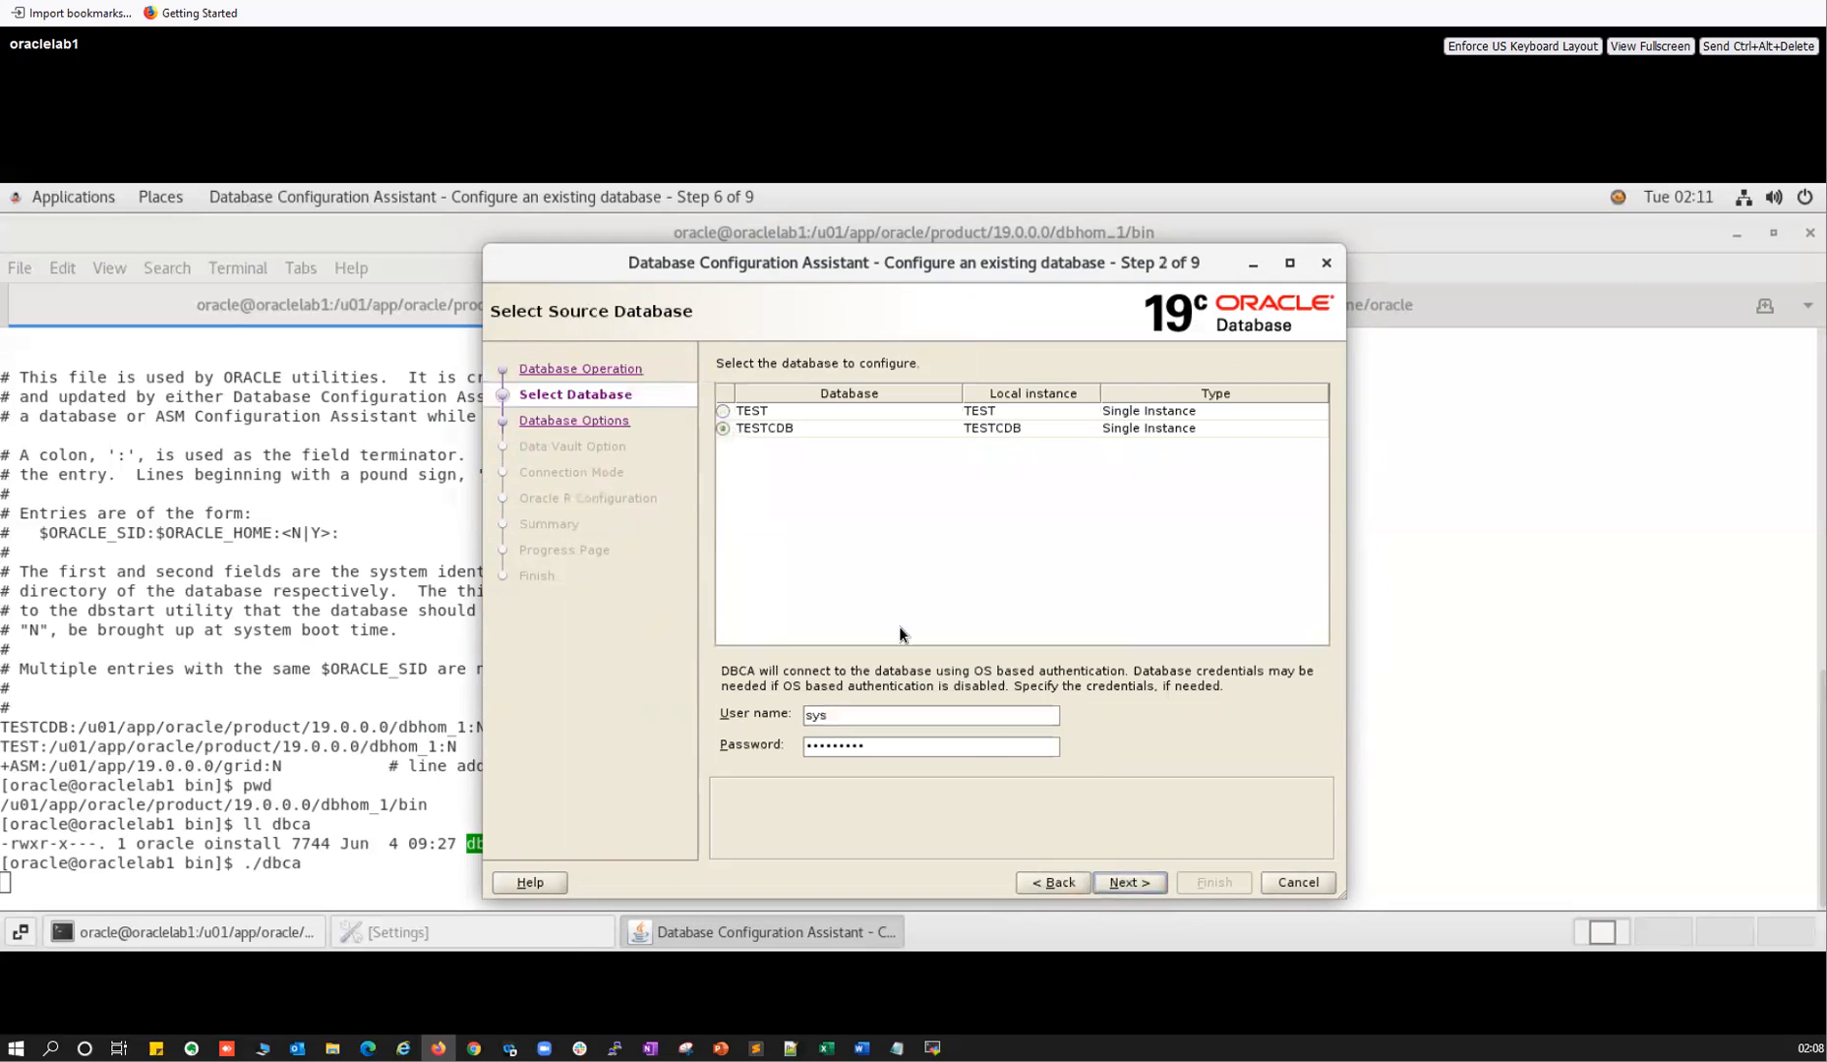
click(1118, 892)
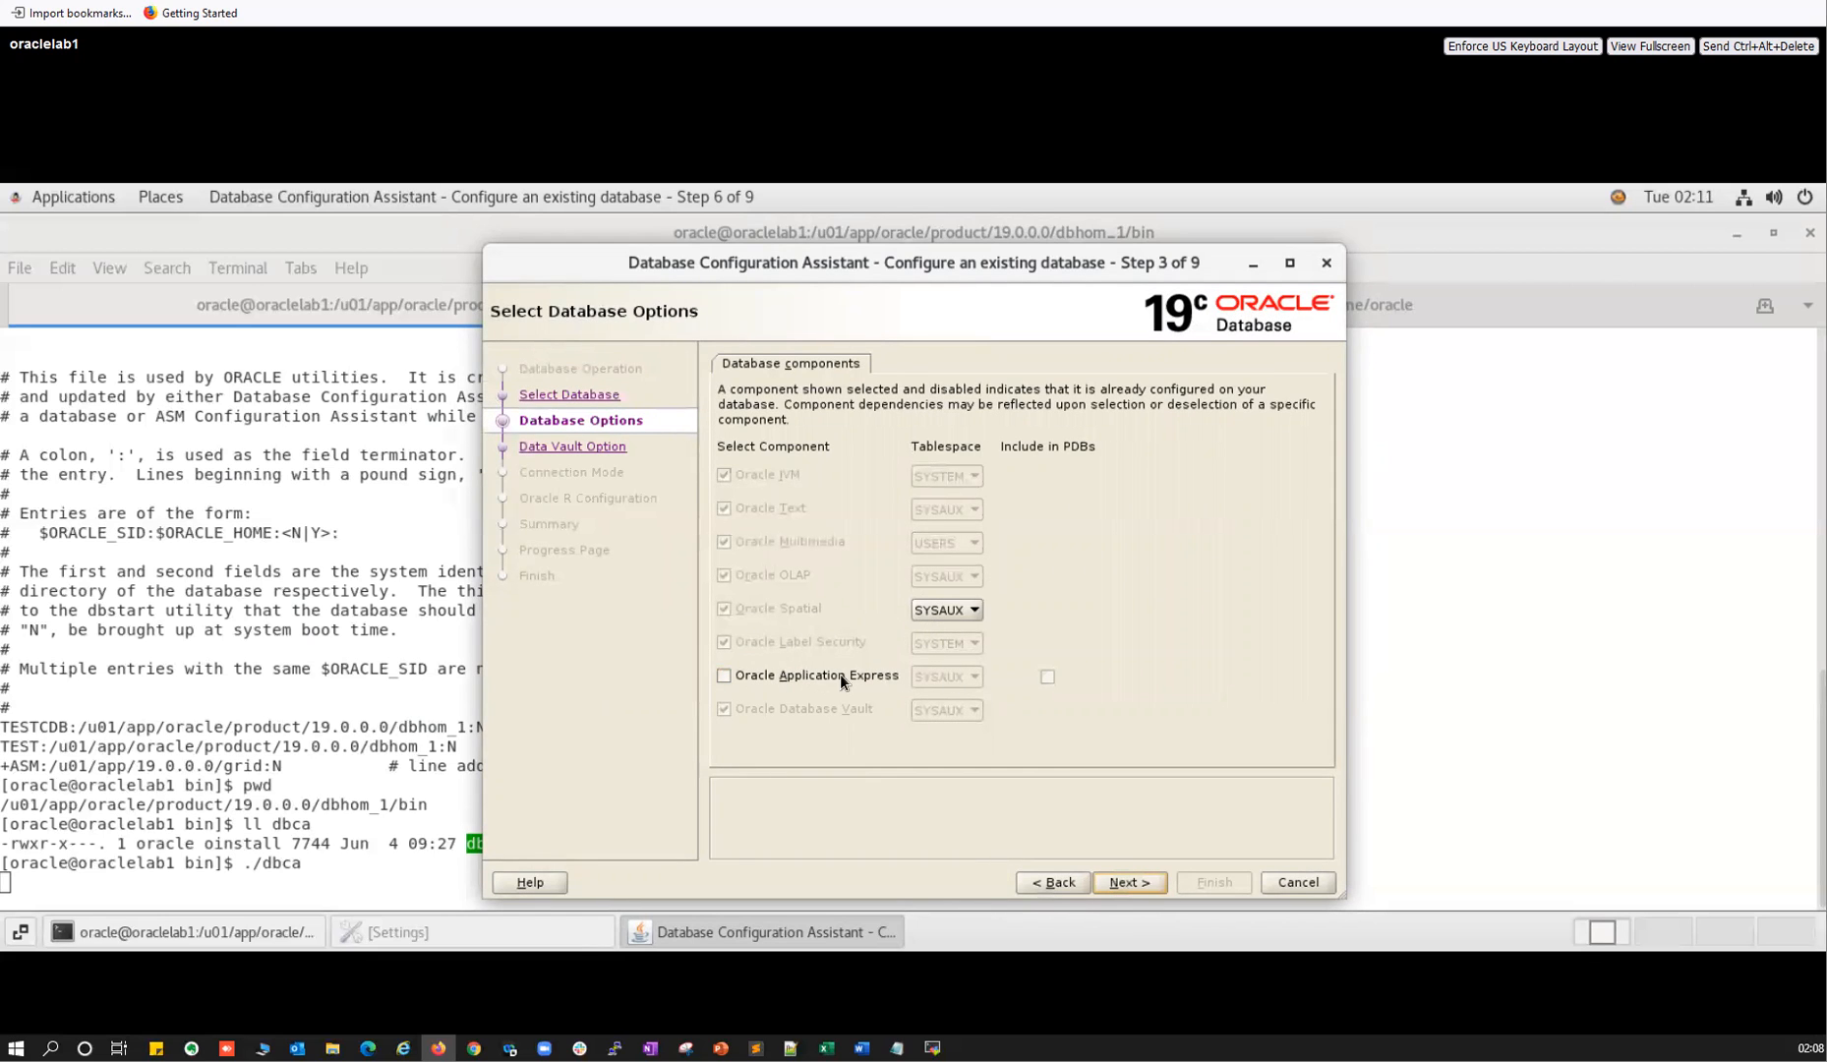
click(1123, 882)
click(728, 595)
click(1108, 880)
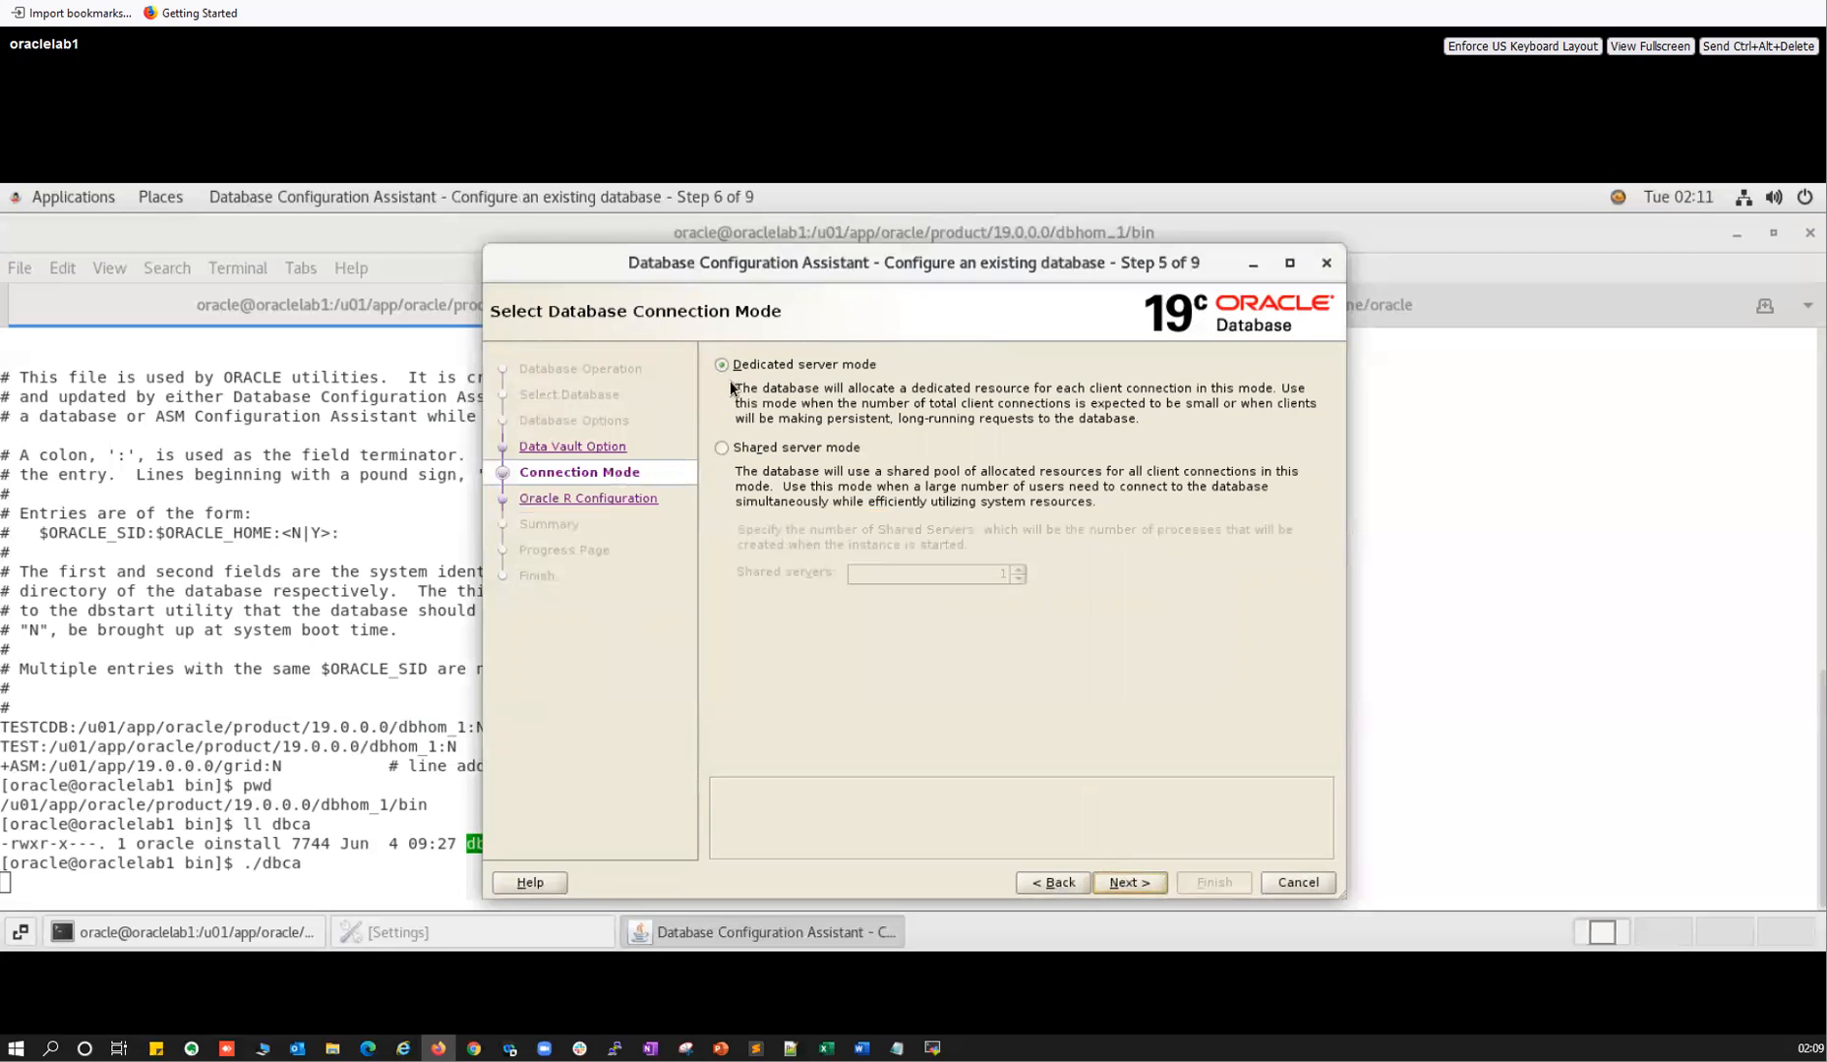
click(1128, 883)
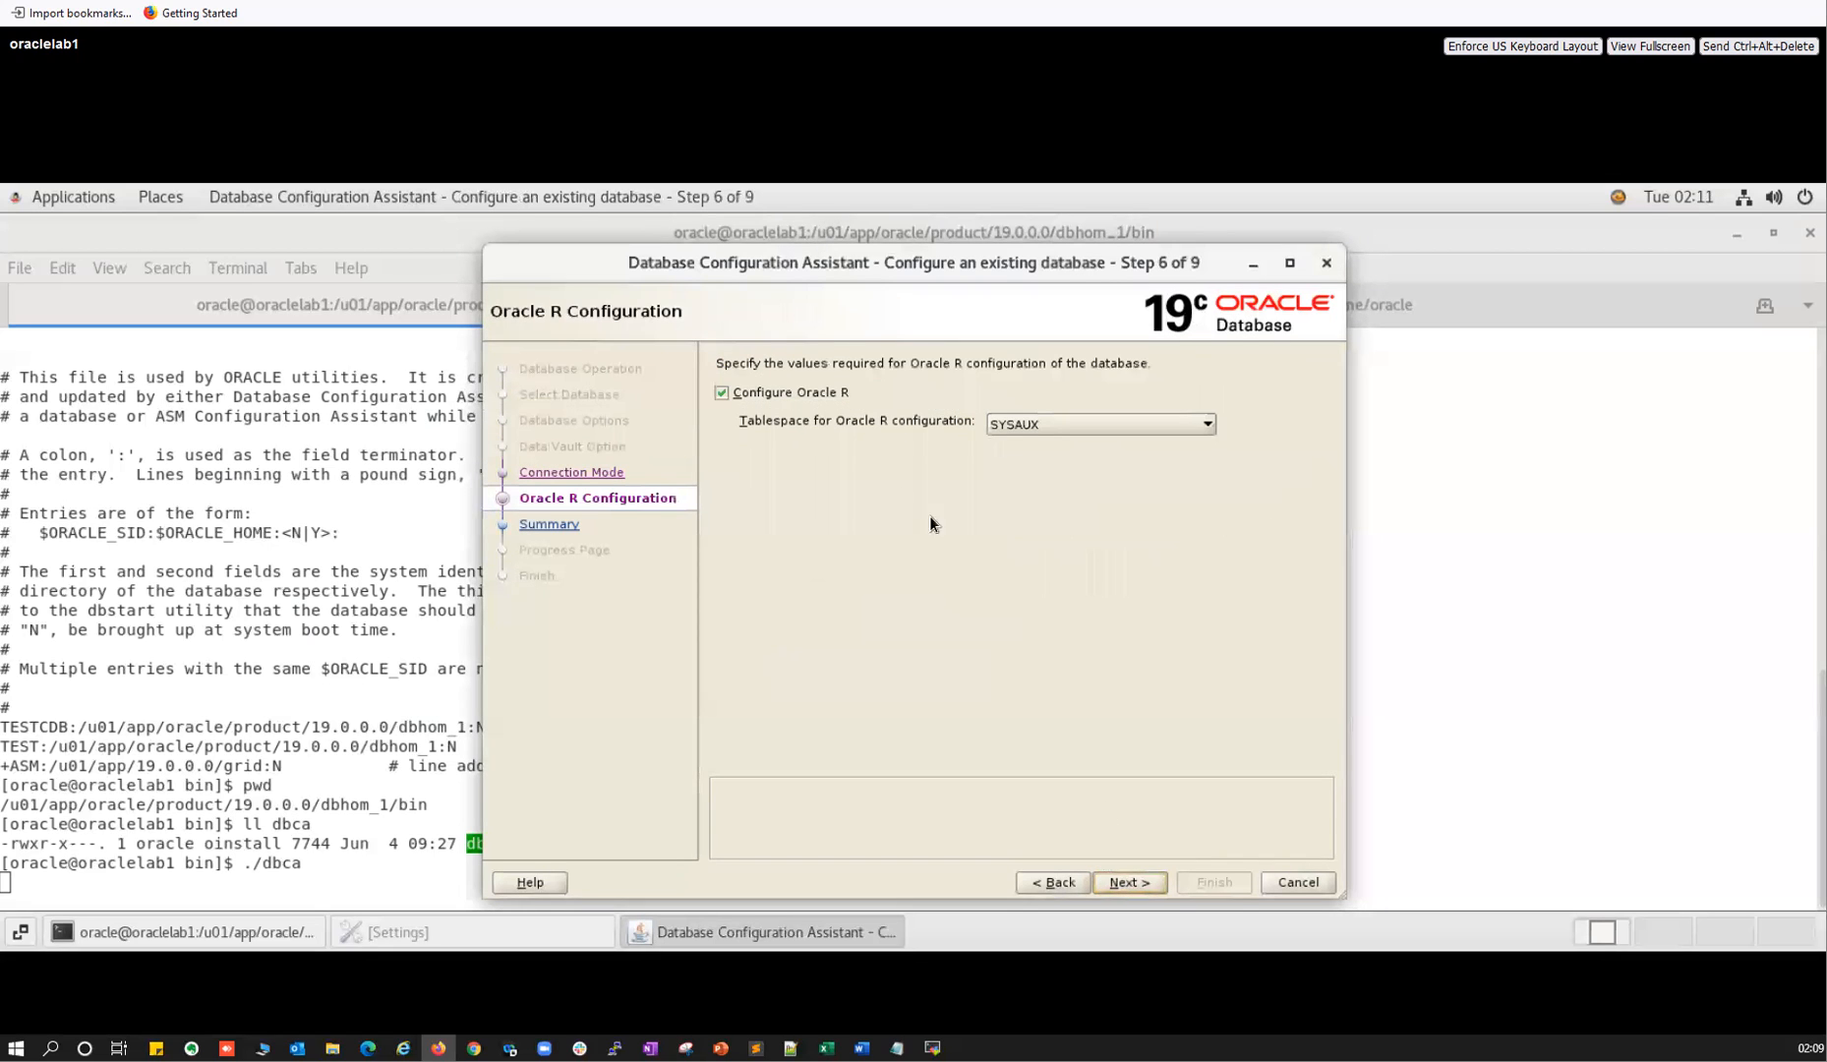
click(1126, 882)
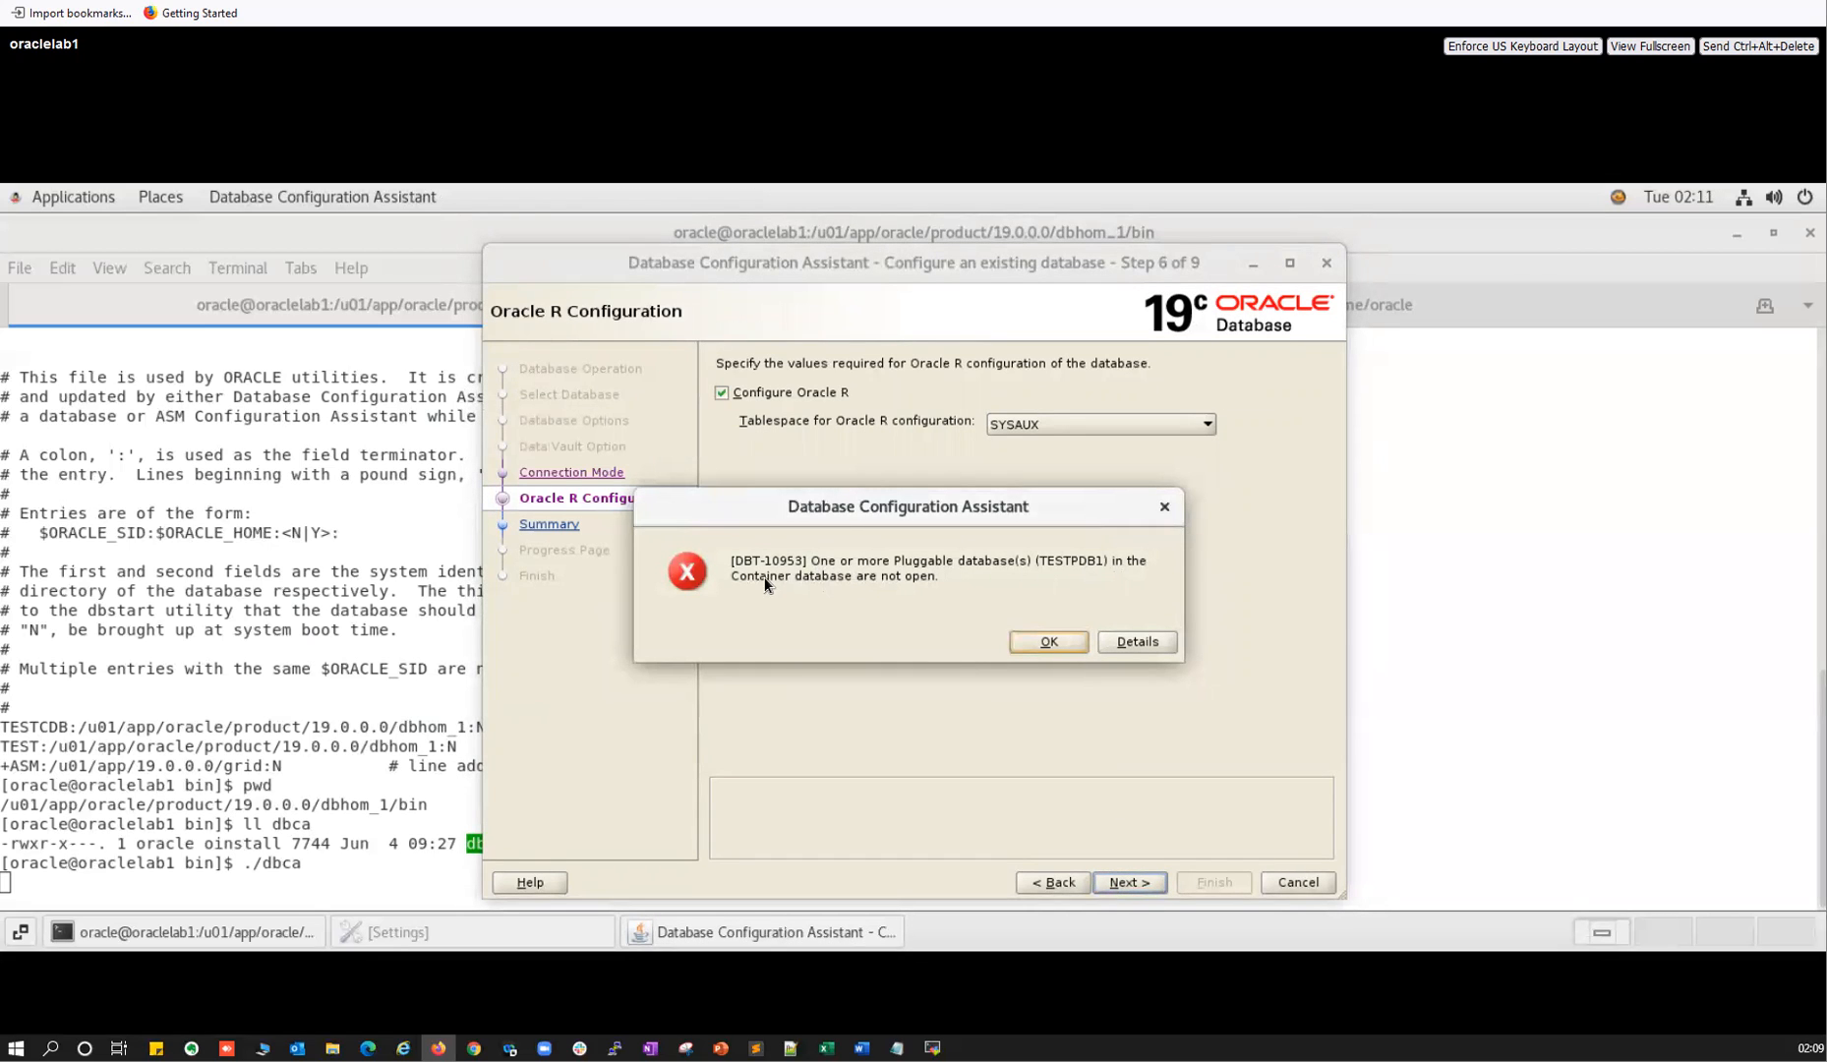
Retry past Oracle R and read the DBT-10953 error details before closing it.
click(1043, 642)
click(1116, 885)
click(1116, 641)
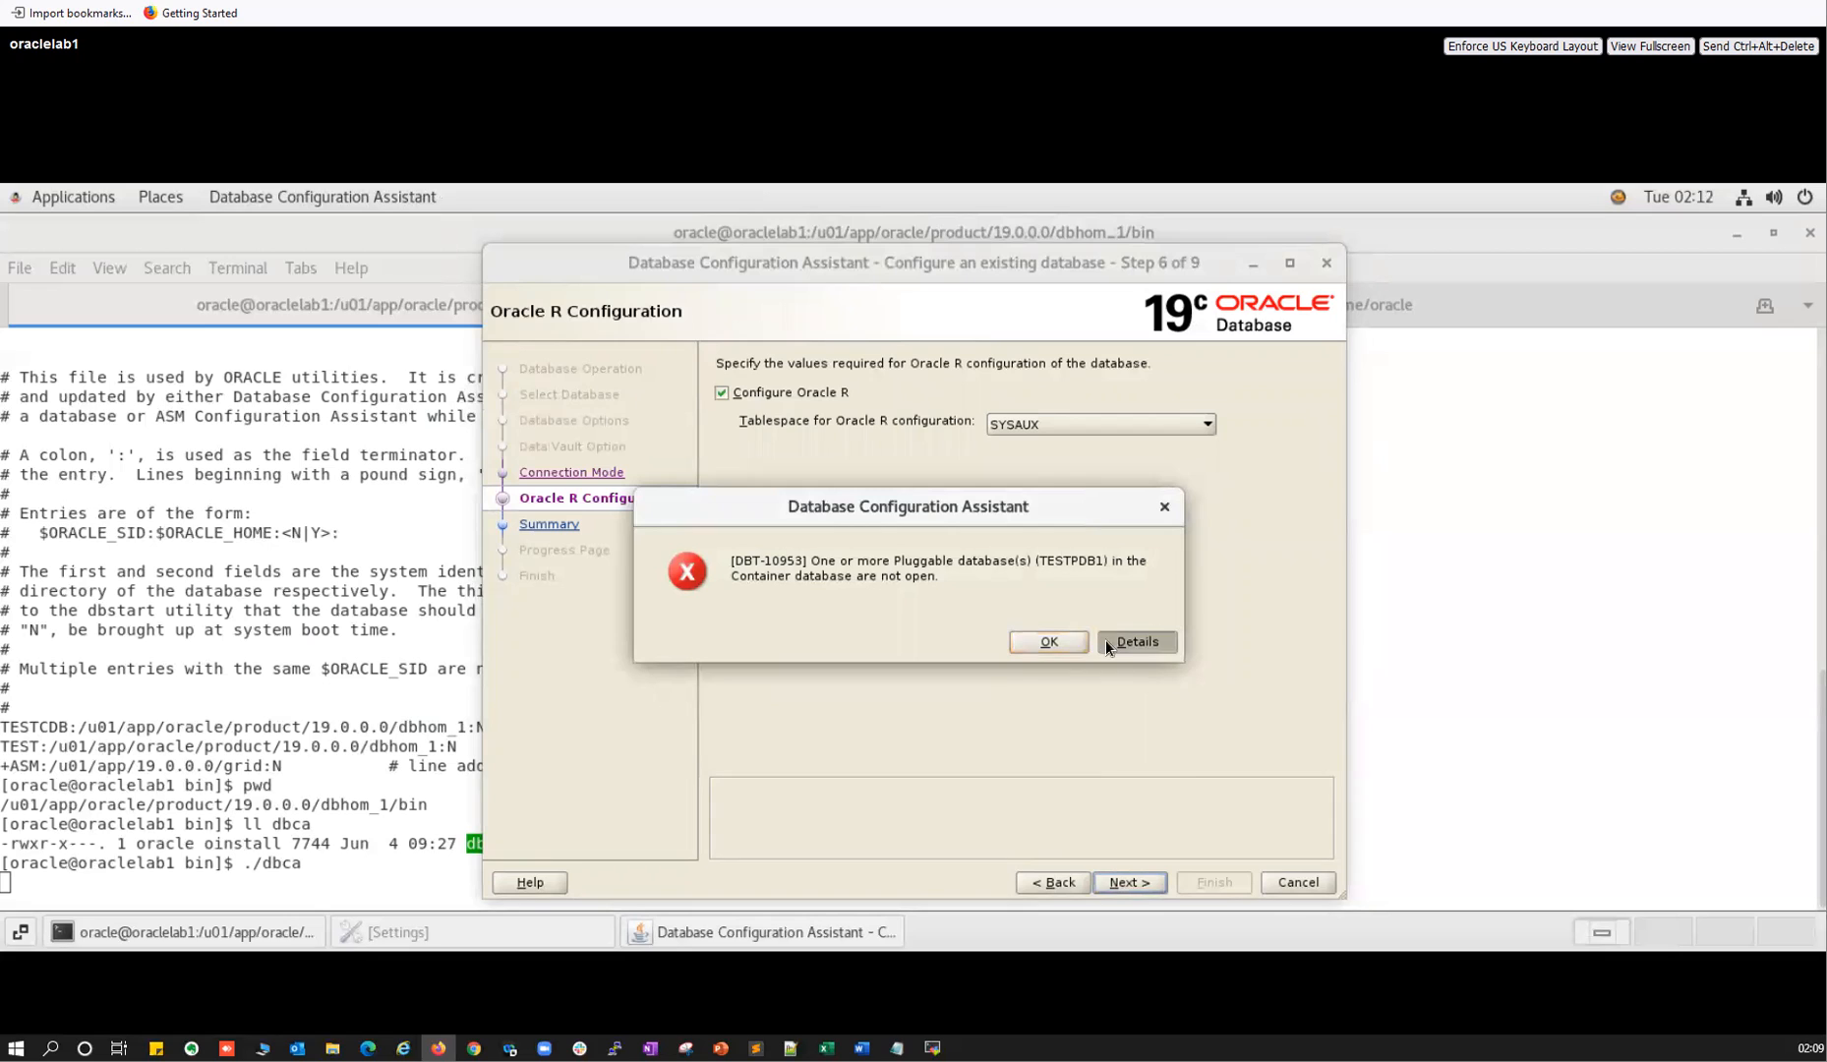
click(1045, 644)
Uncheck Configure Oracle R, retry, dismiss the repeated error, and glance at MobaXterm.
click(735, 395)
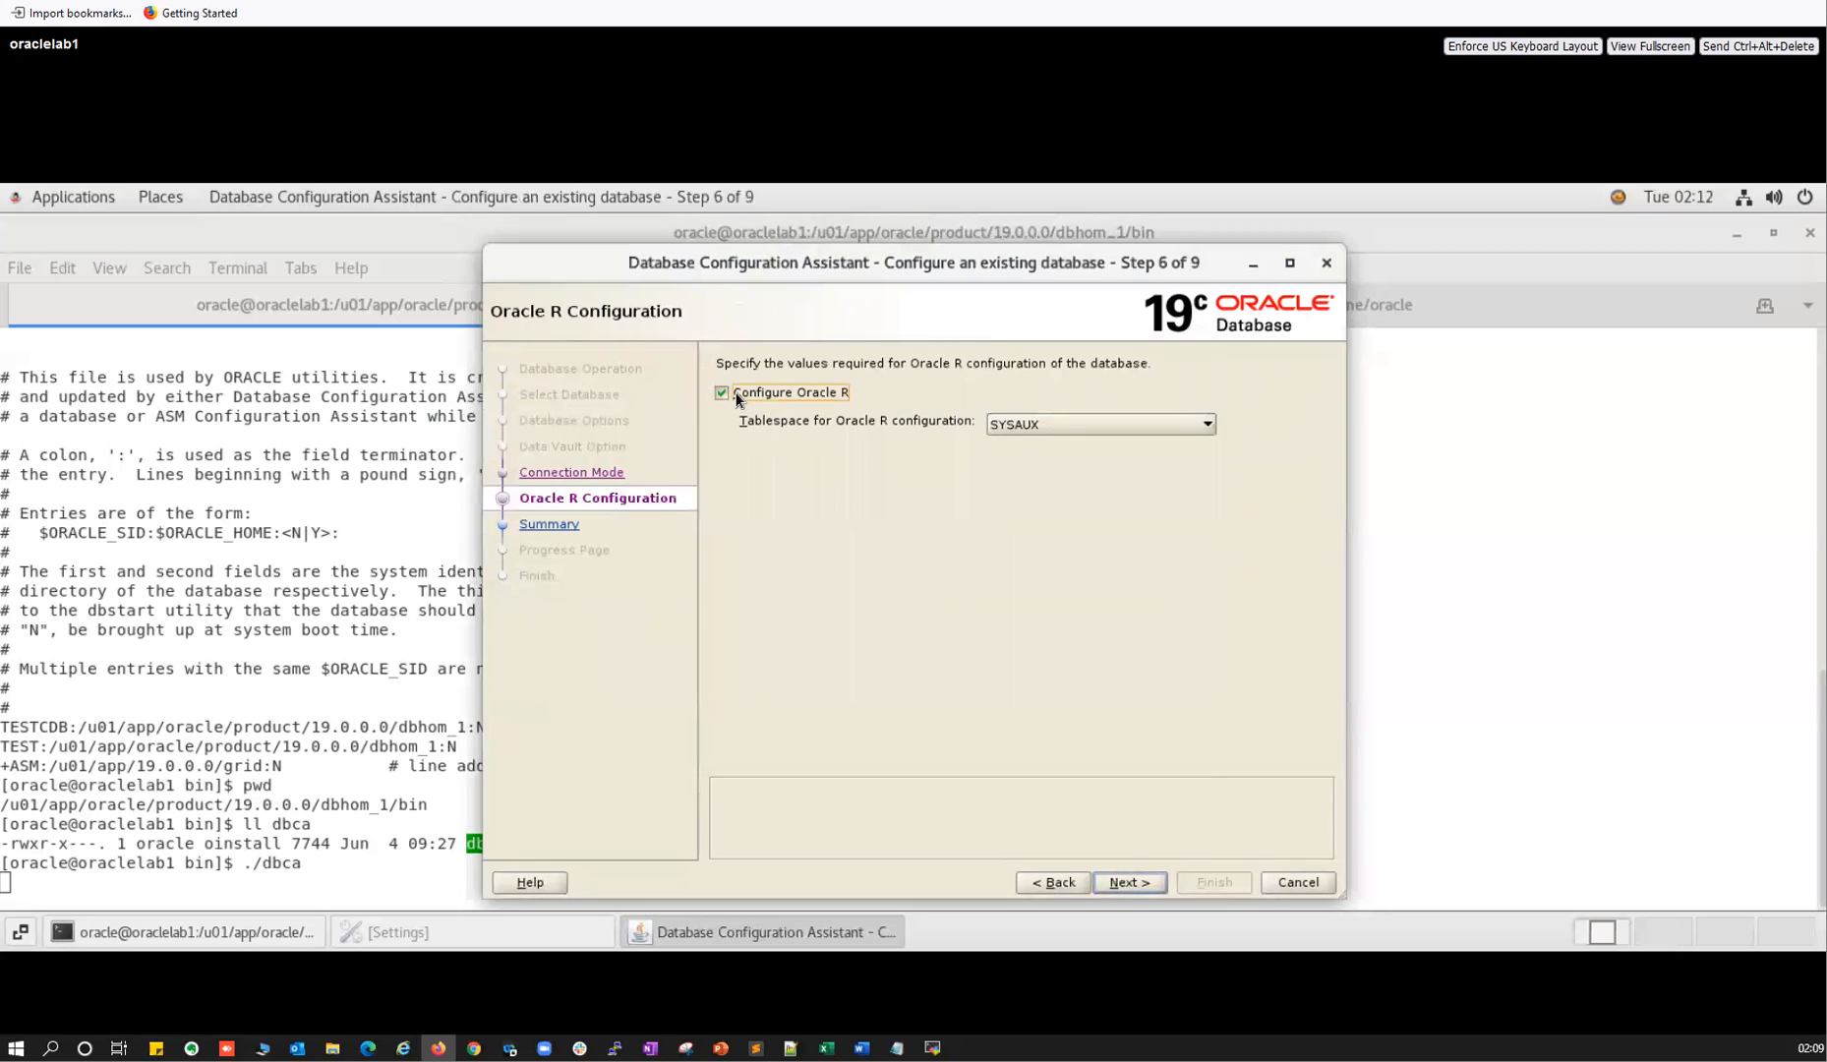
click(1124, 883)
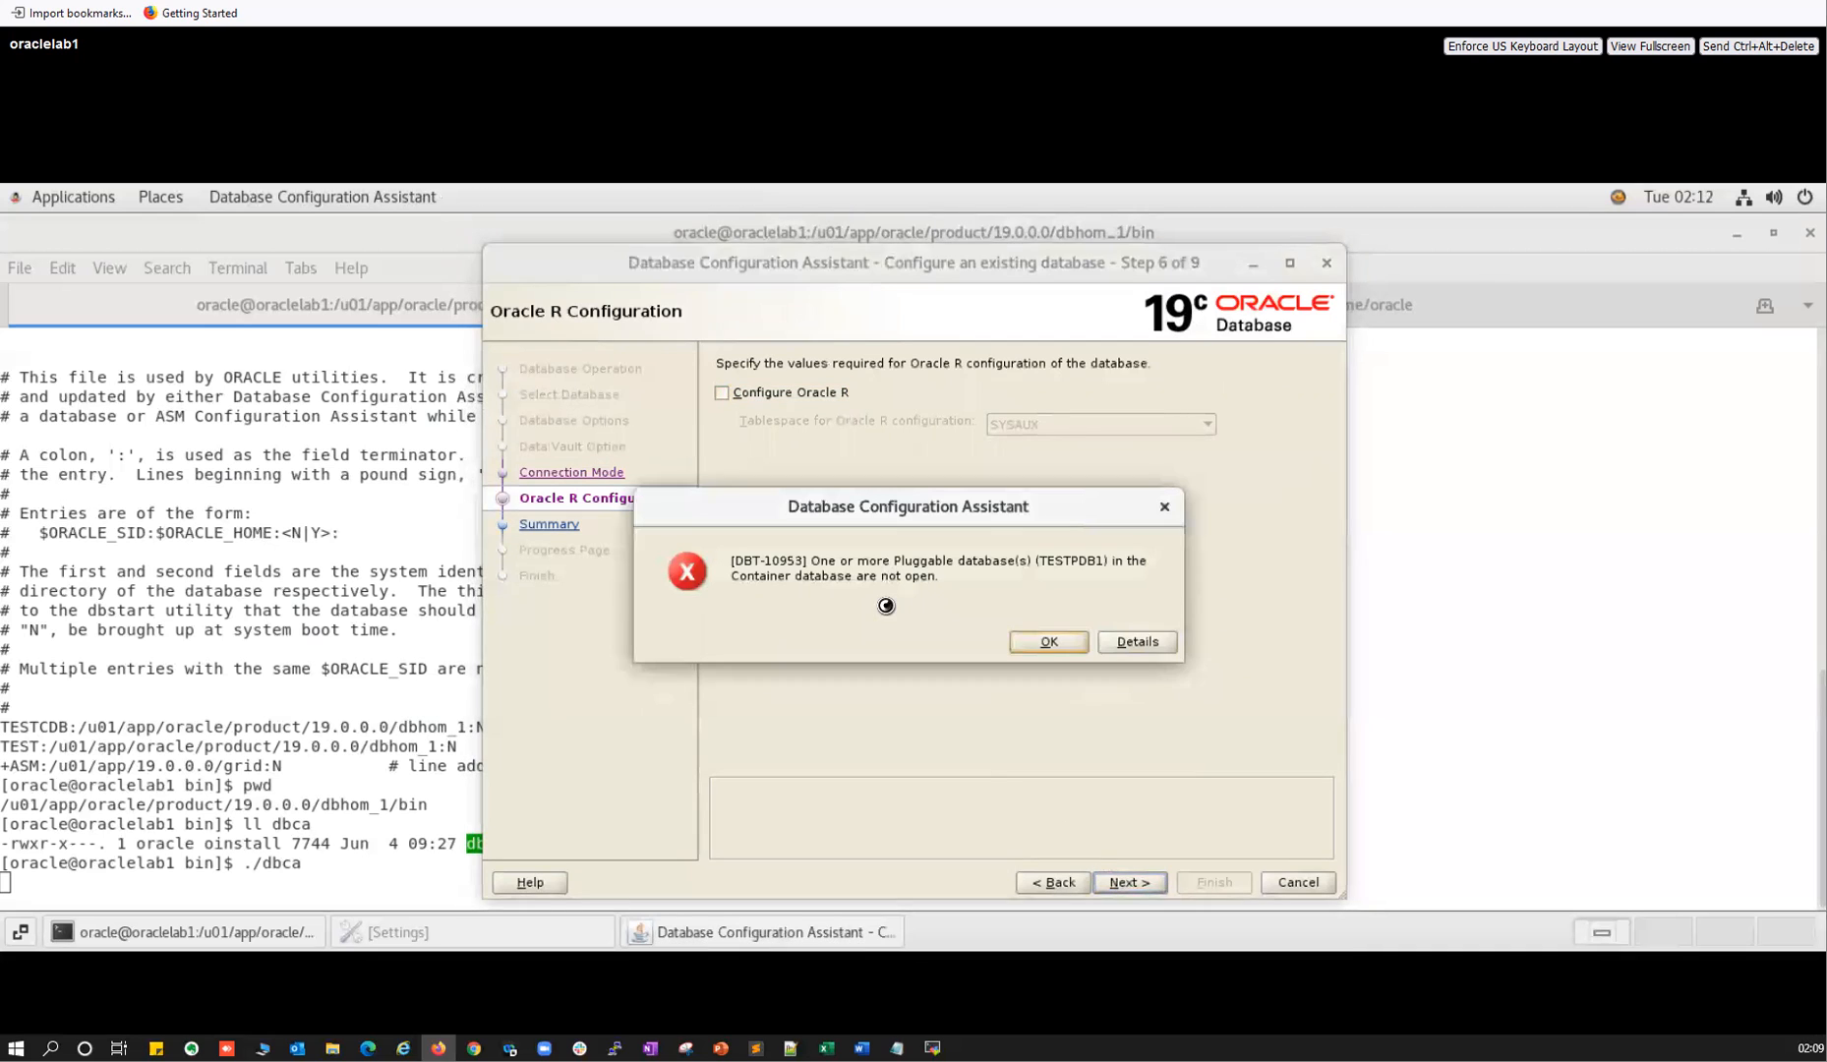
click(1043, 644)
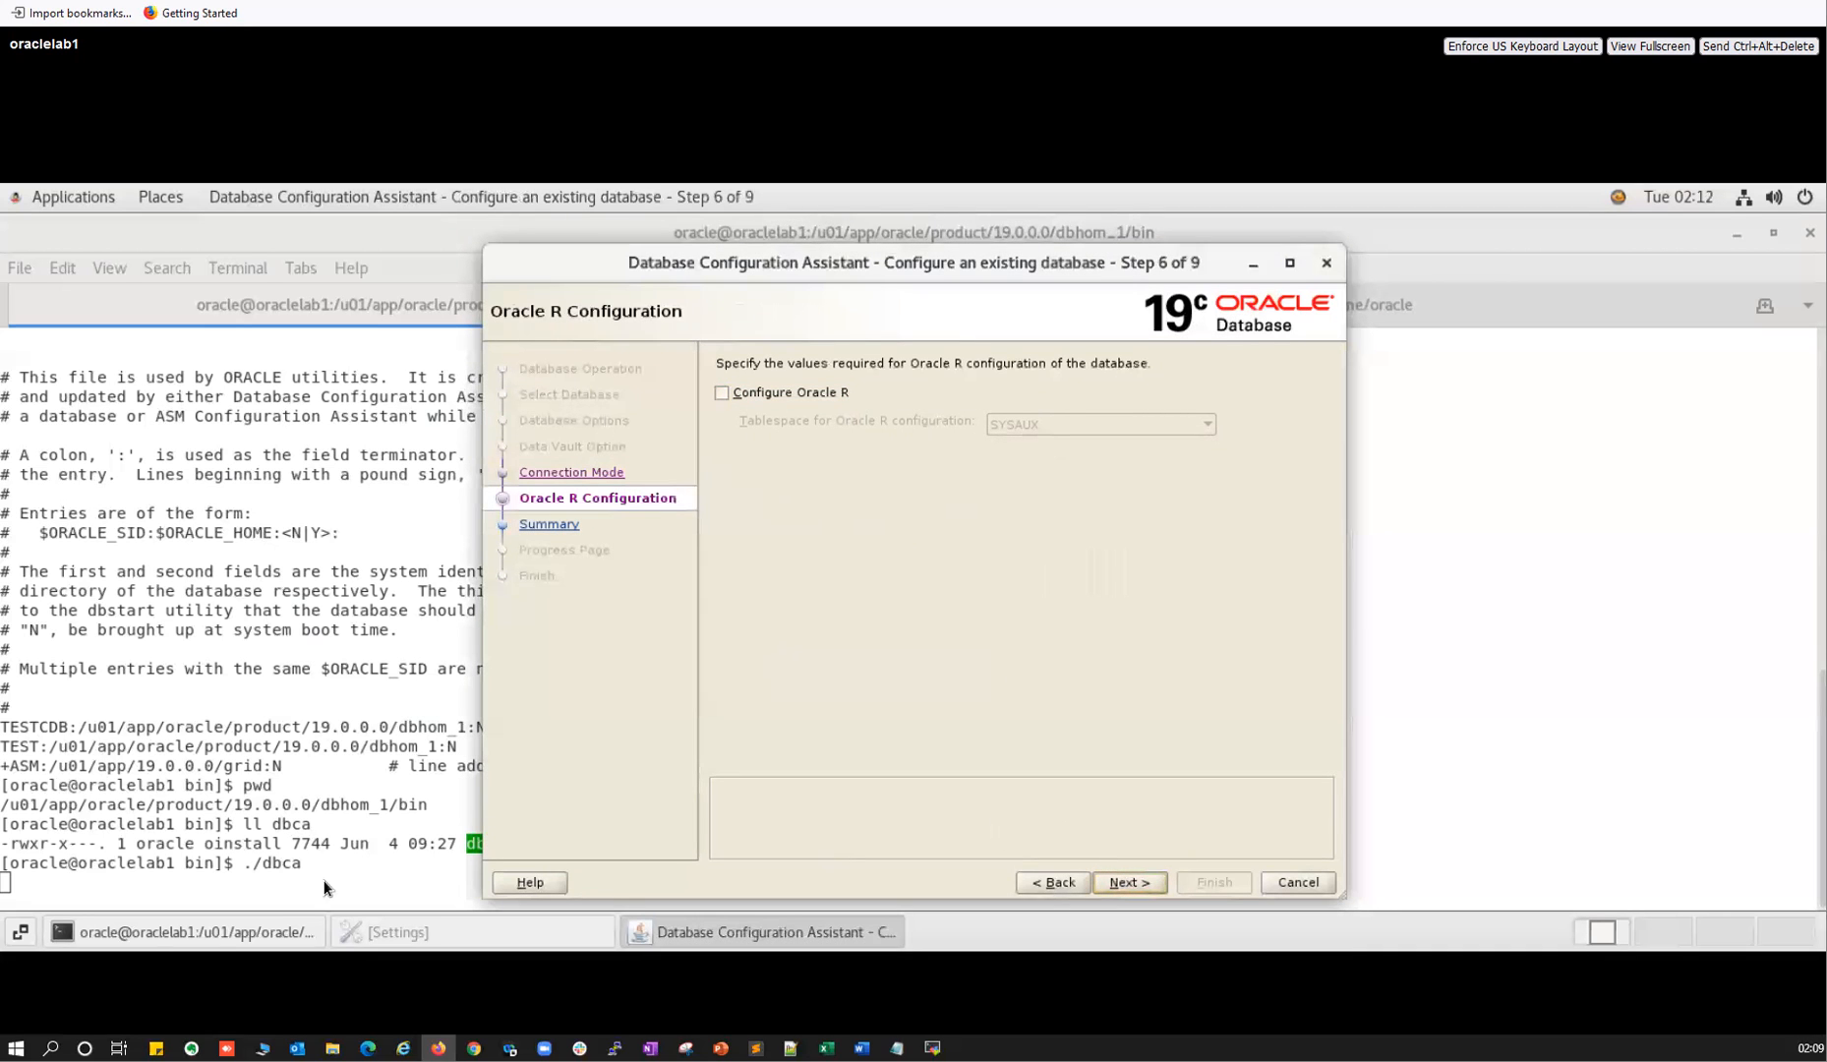
click(932, 1048)
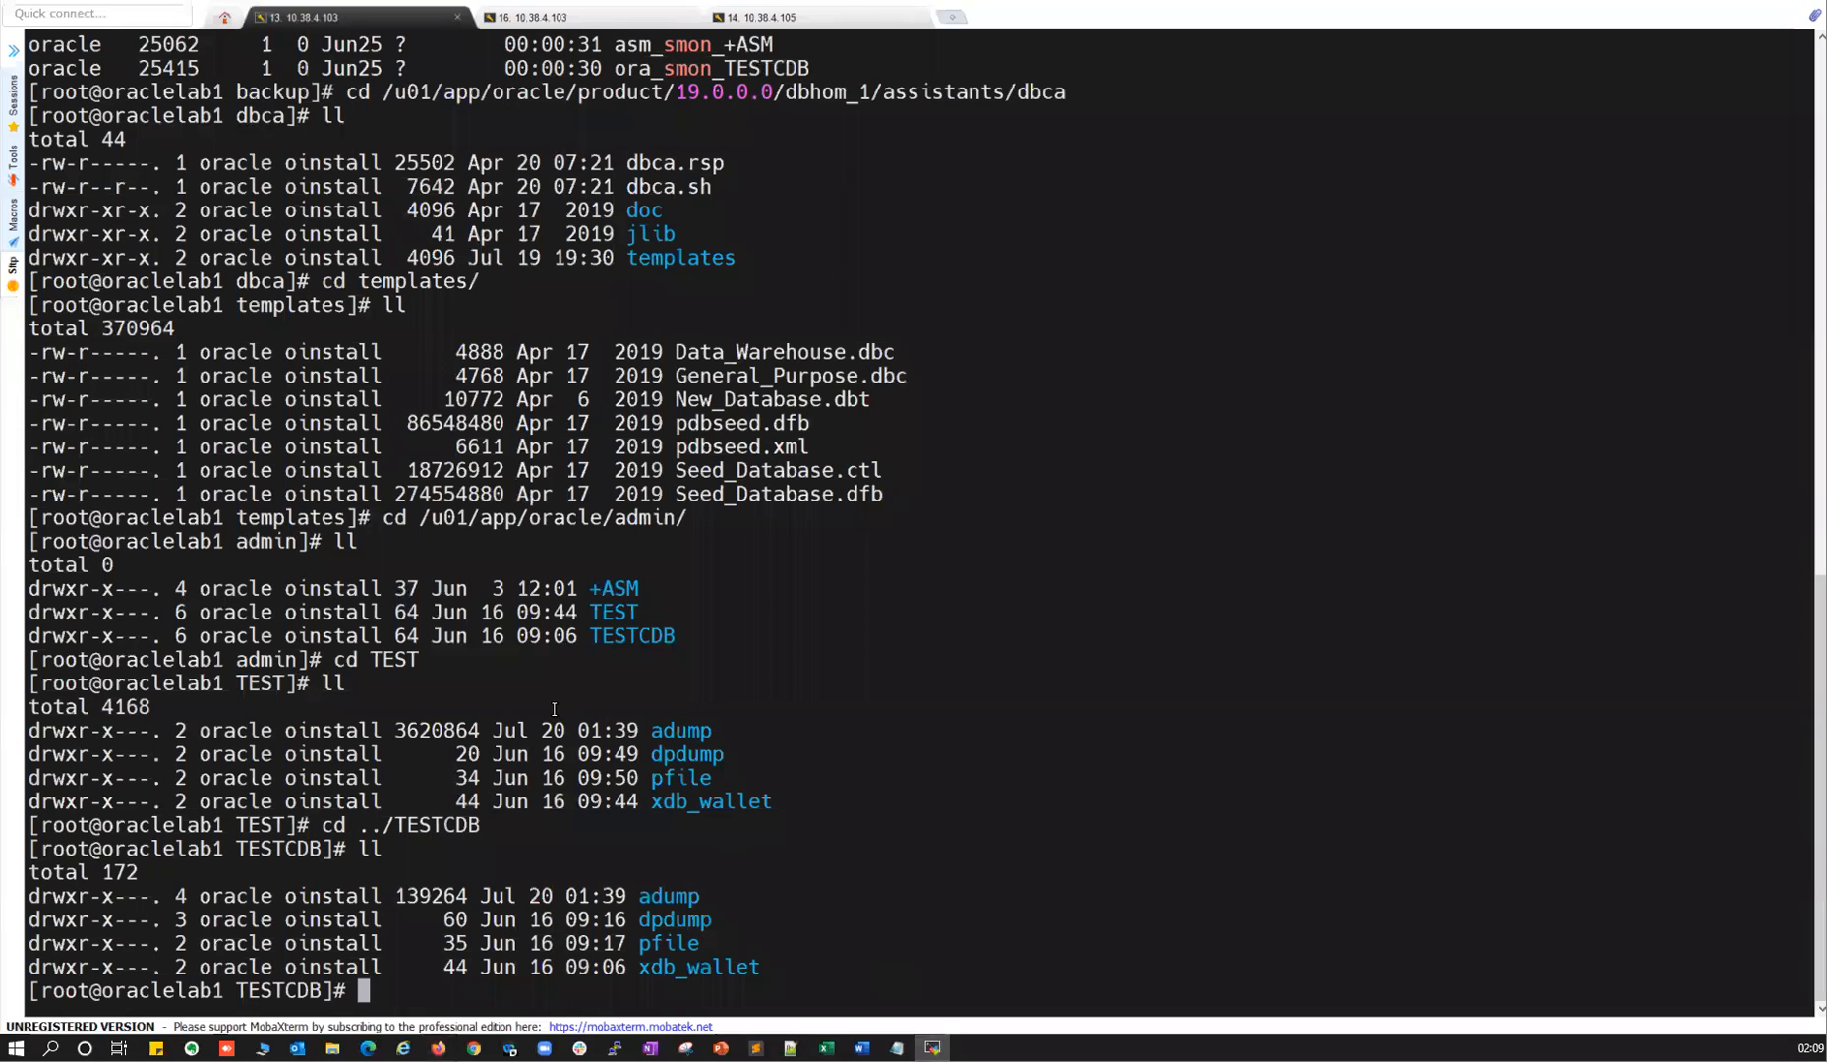
key(alt+Tab)
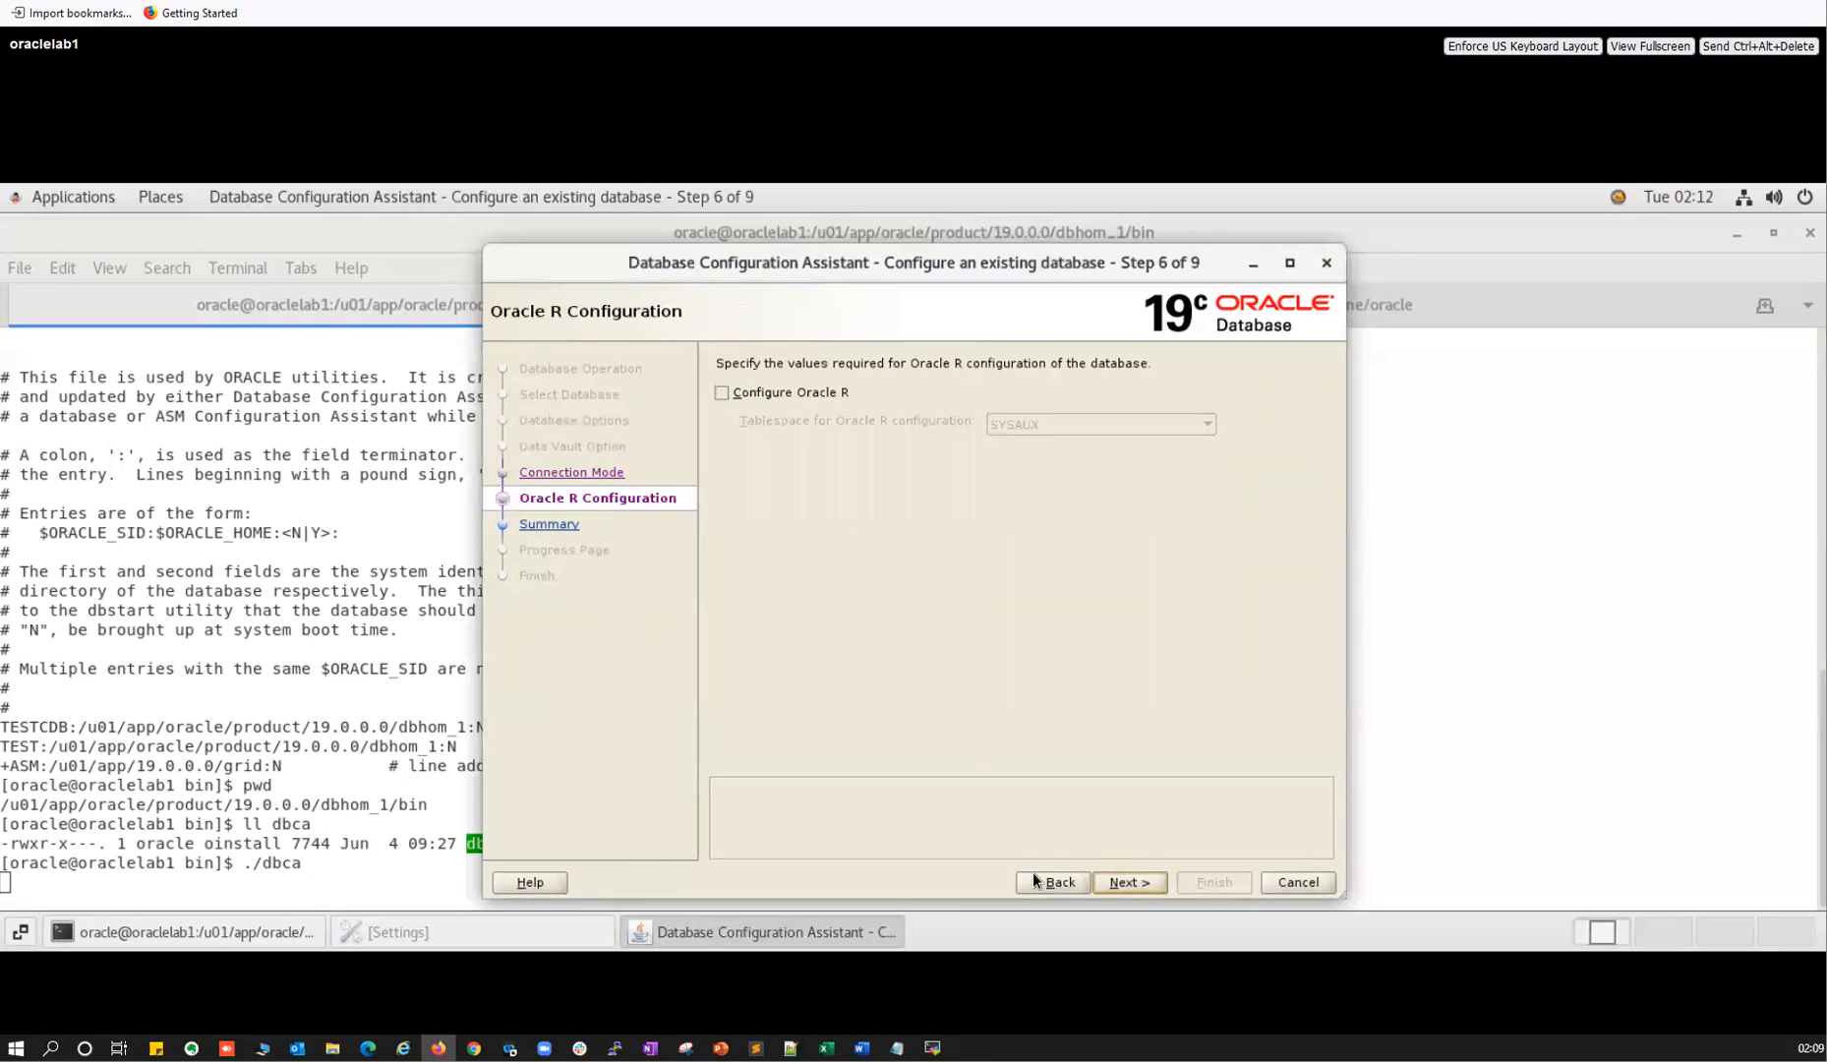
Step back to Step 1 and select Manage templates as the operation.
click(1037, 876)
click(617, 444)
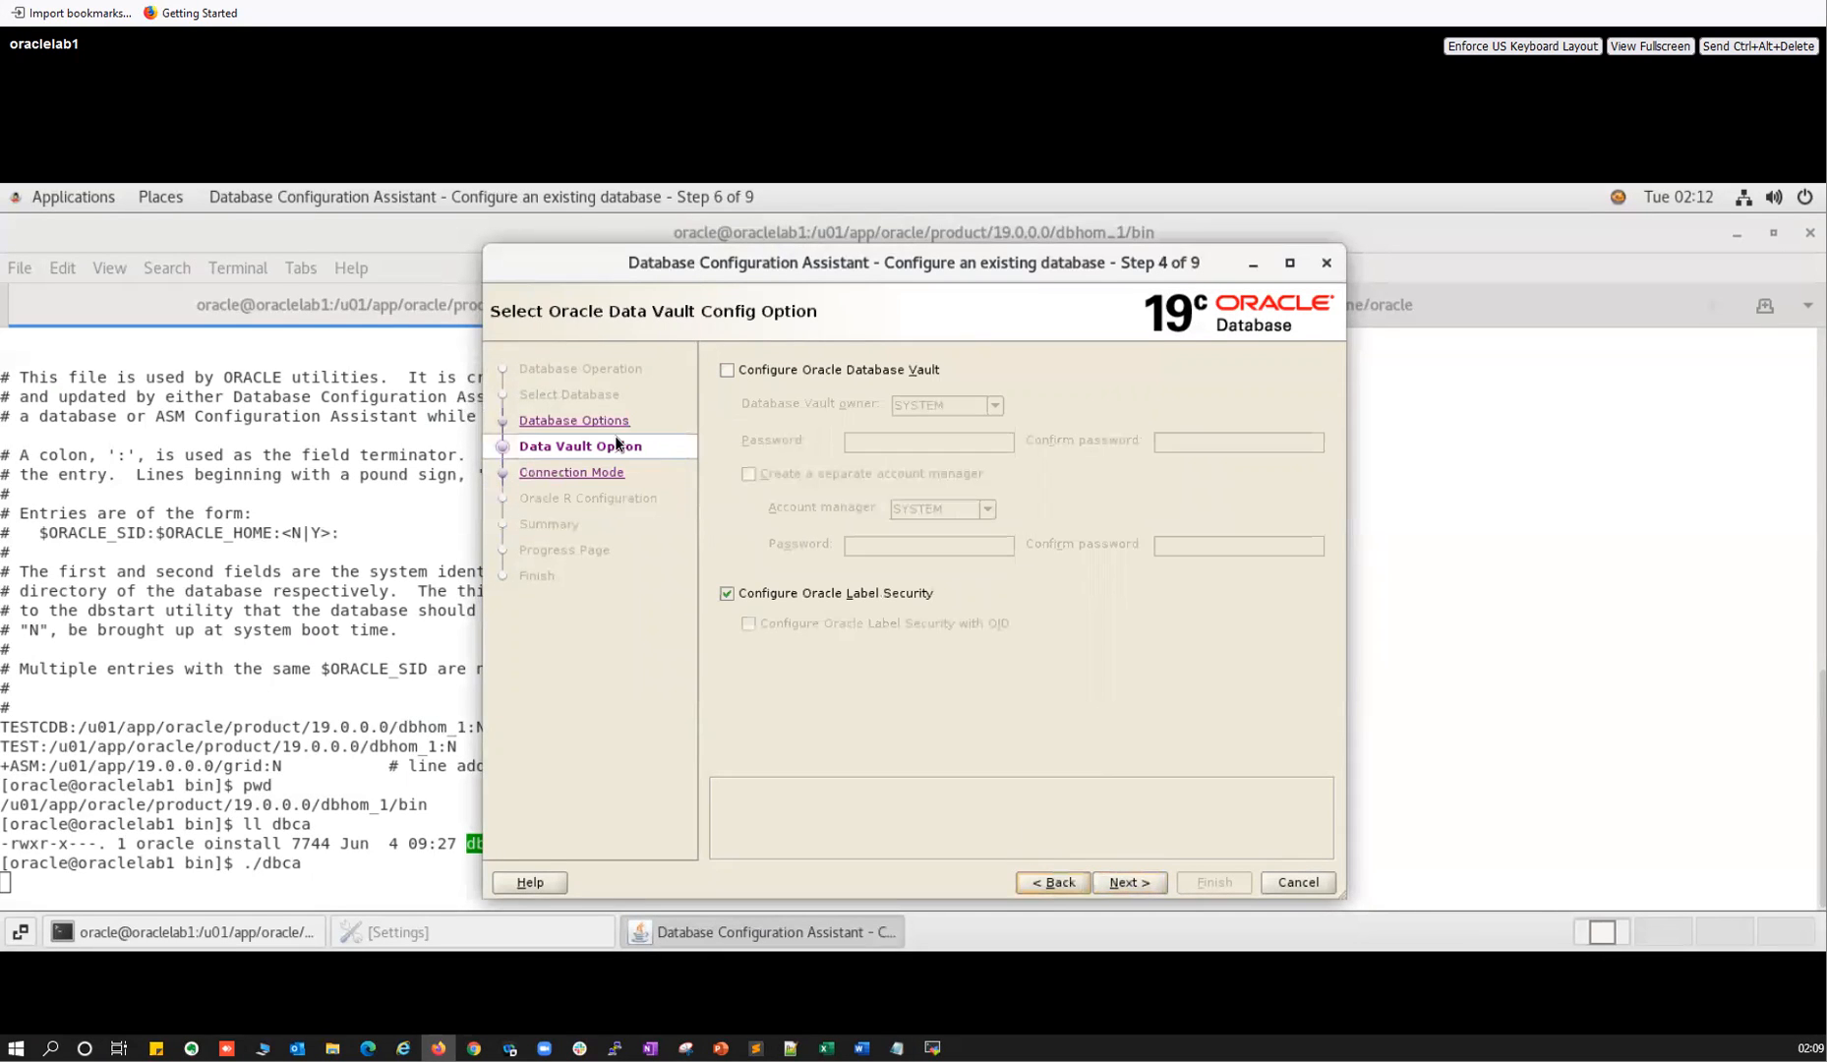
click(1046, 884)
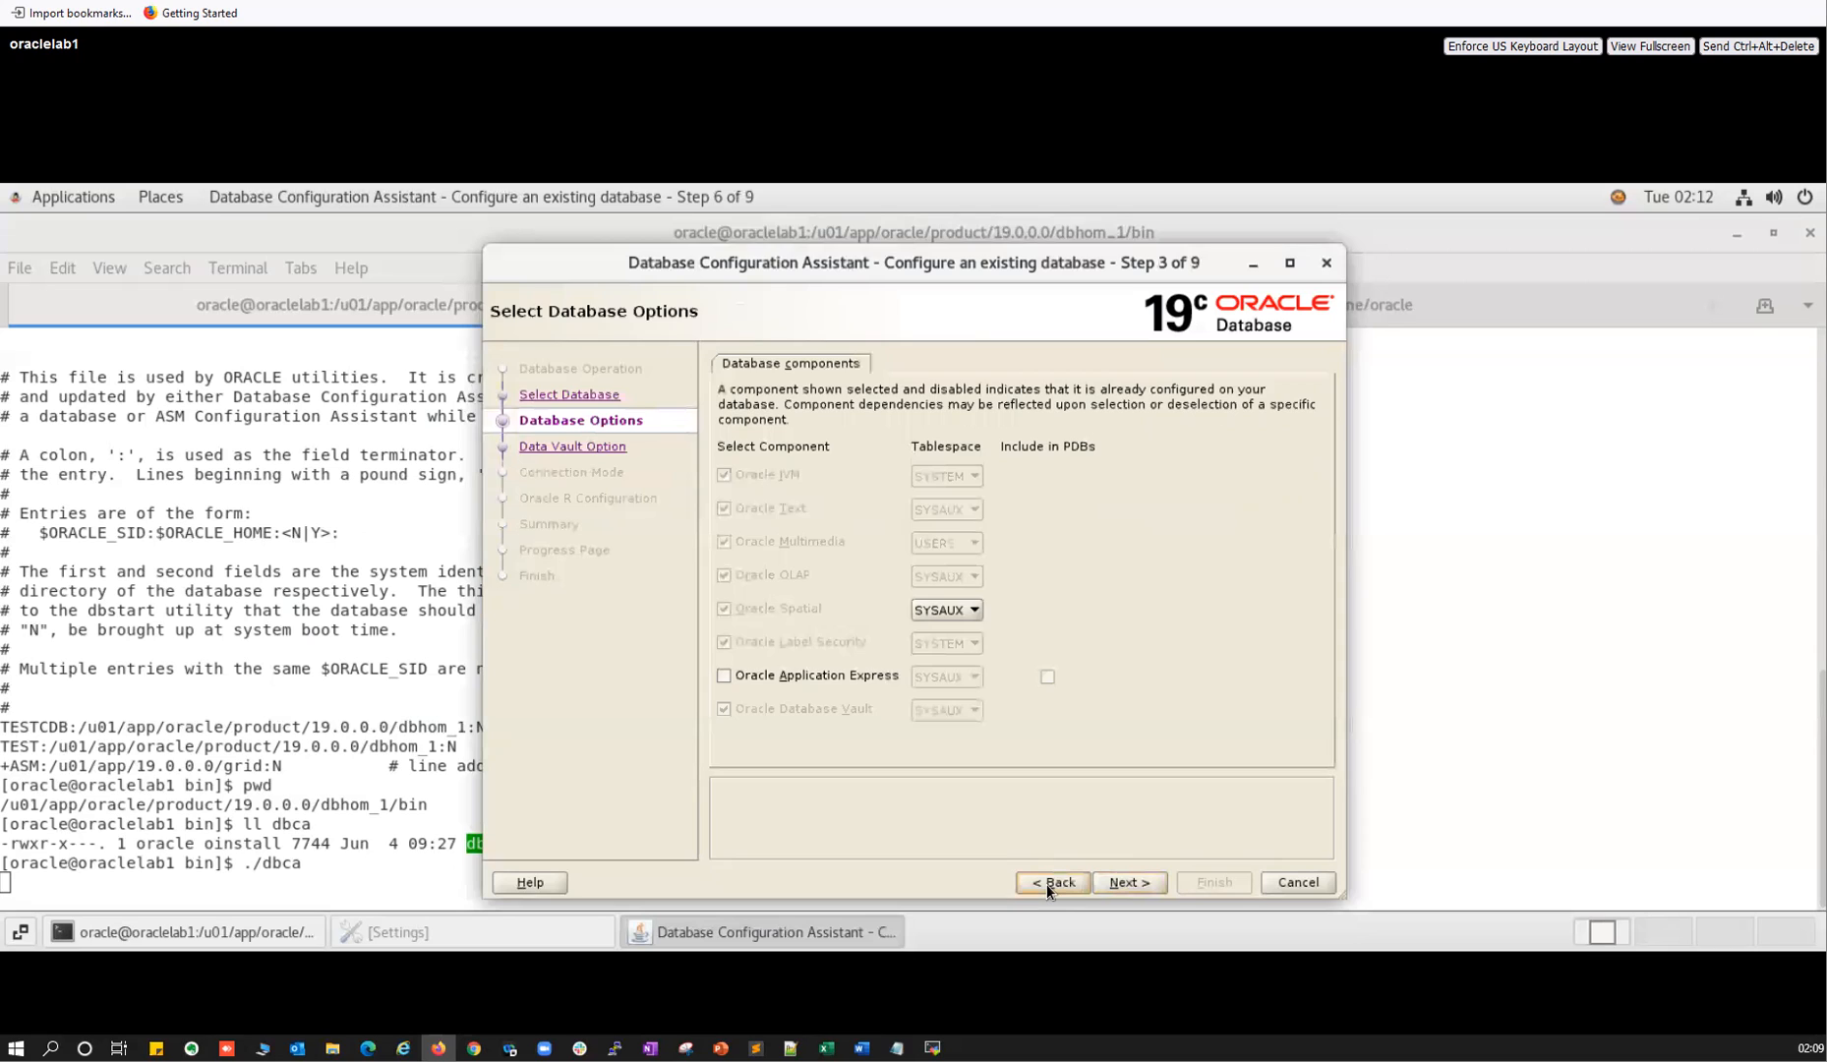
click(1047, 884)
click(1046, 884)
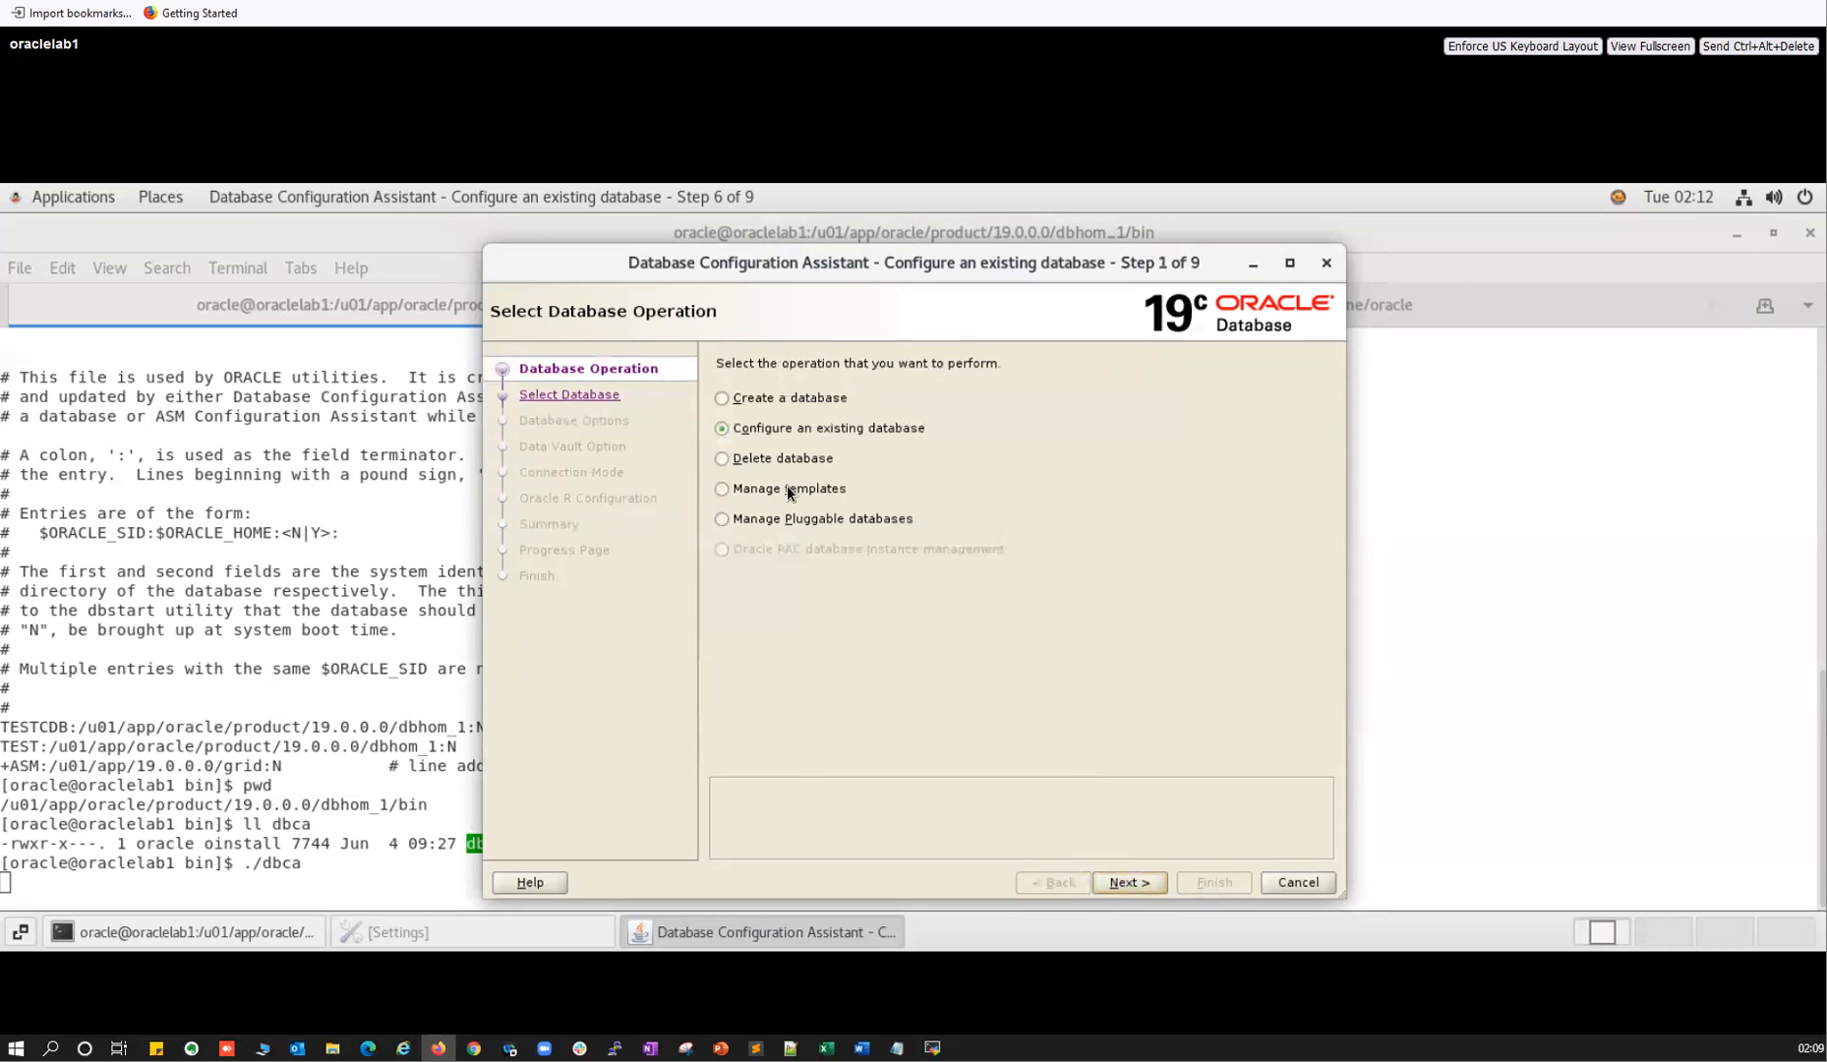
click(724, 487)
Keep Create a database template and review its default template name and location.
click(1131, 882)
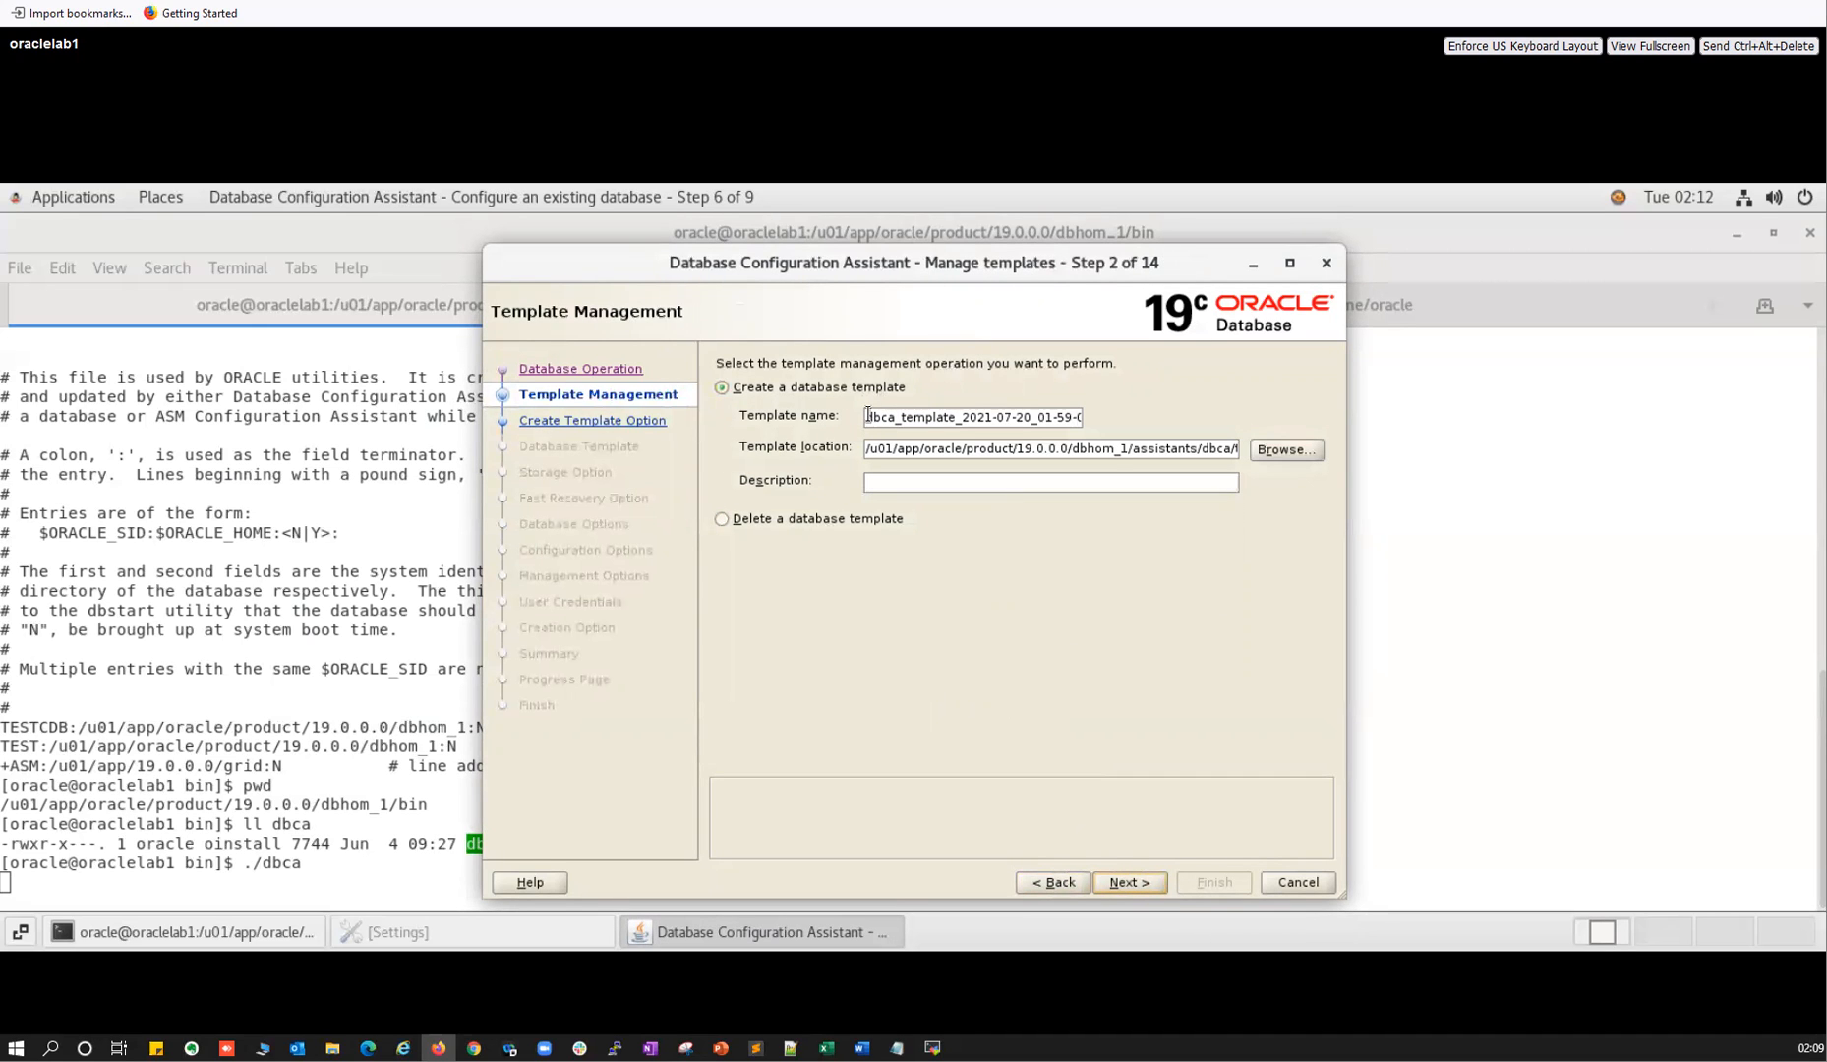
drag(871, 416, 1081, 417)
double_click(924, 423)
click(895, 424)
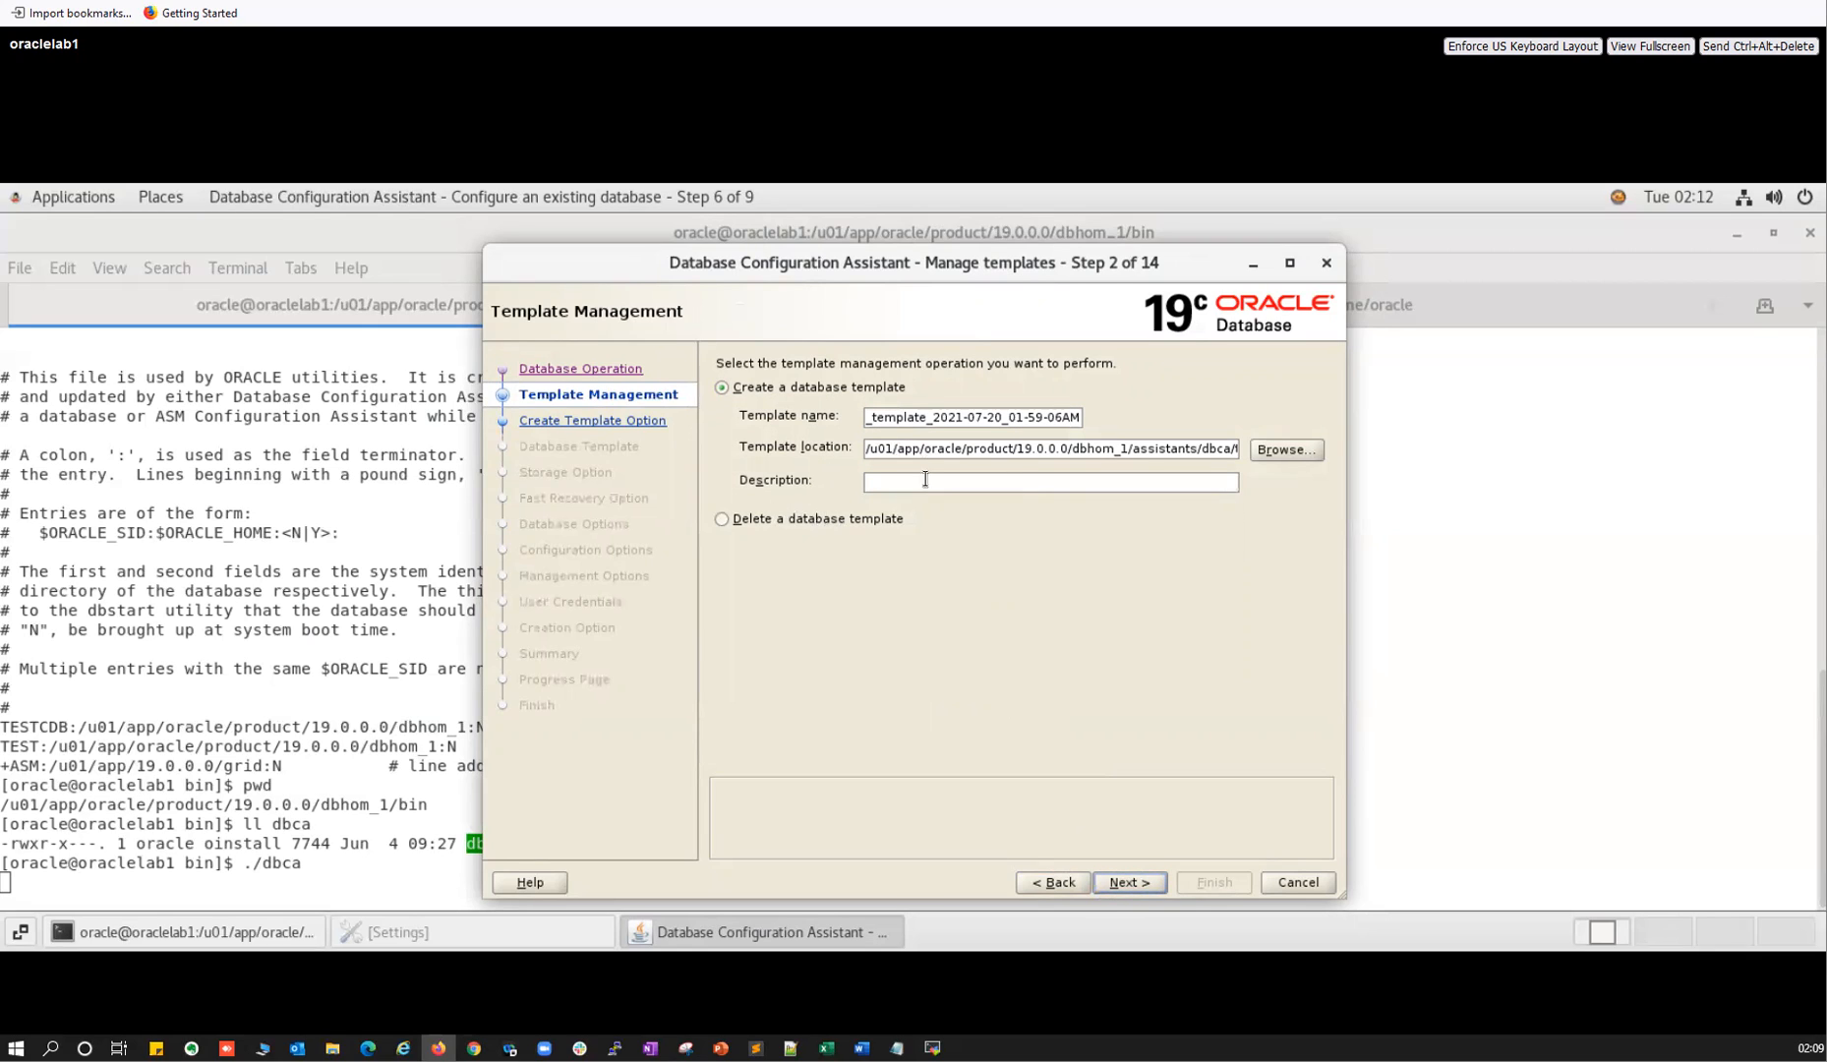
drag(951, 449, 1261, 447)
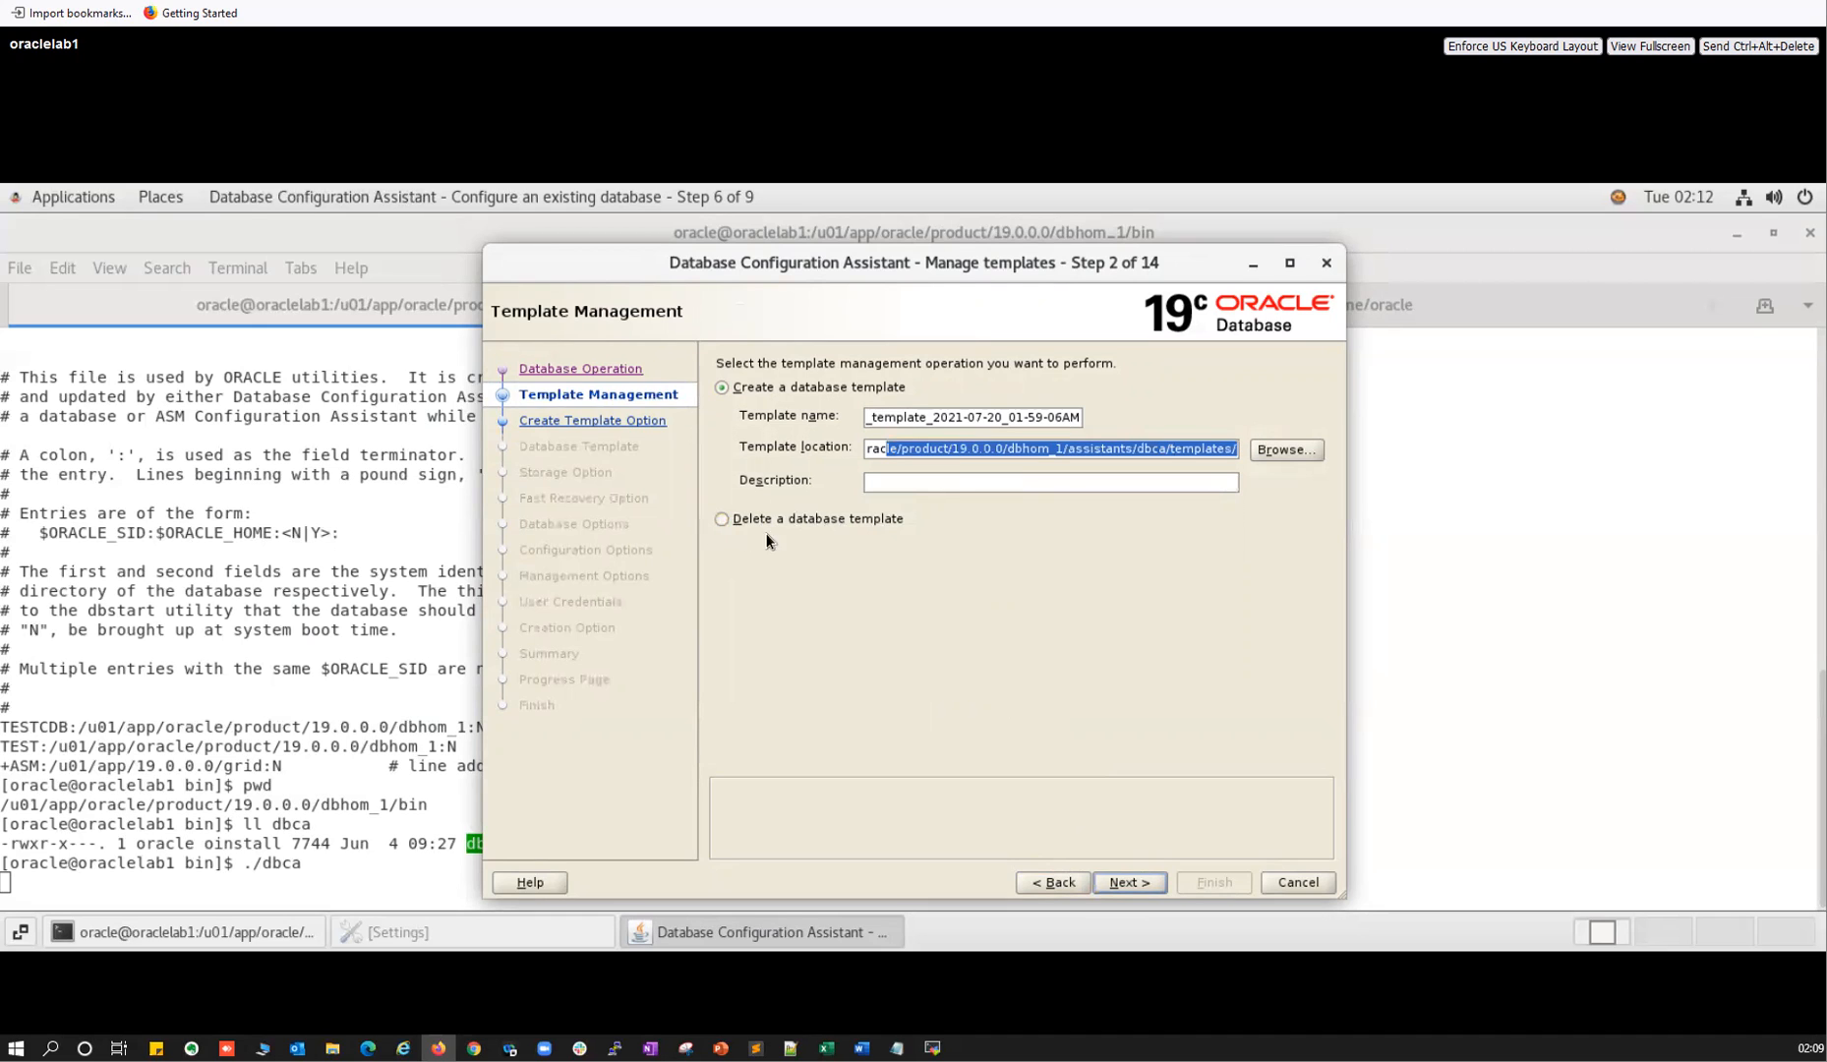
Move ahead to the source template list, then return to Select Template Creation Option.
click(1122, 882)
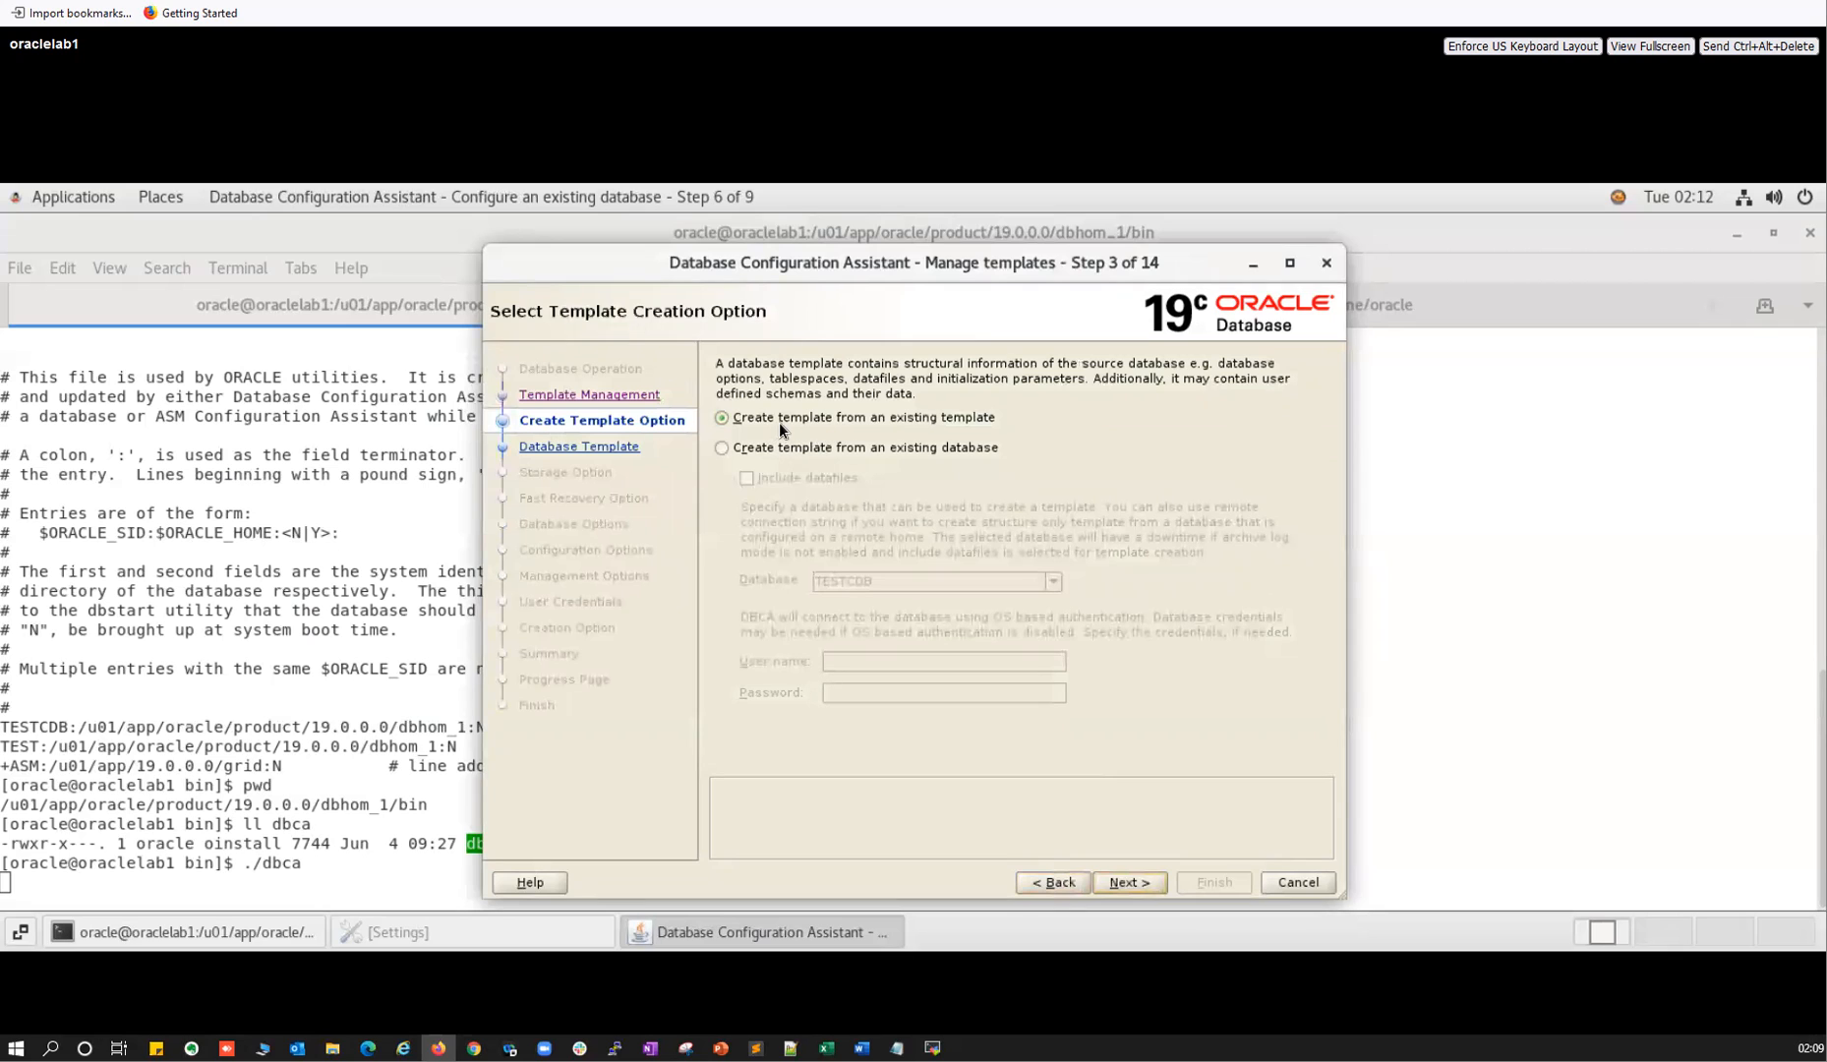
click(1129, 882)
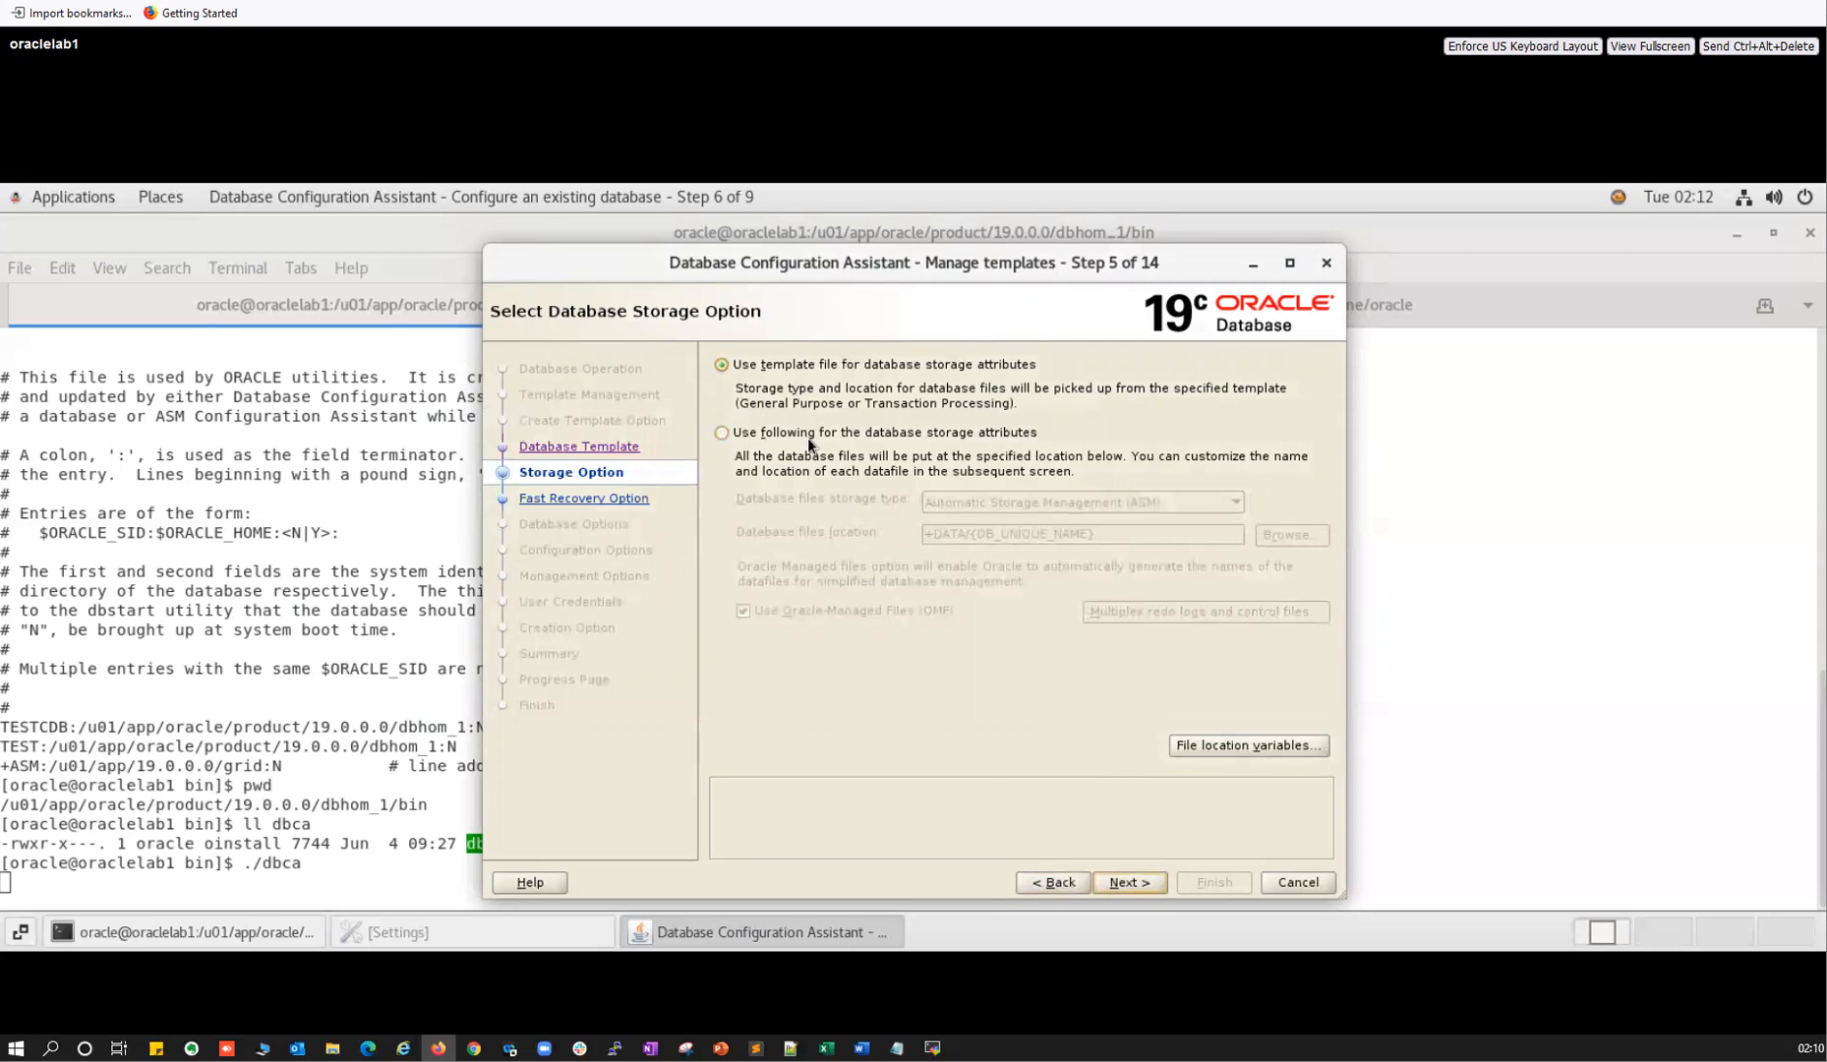
click(1052, 884)
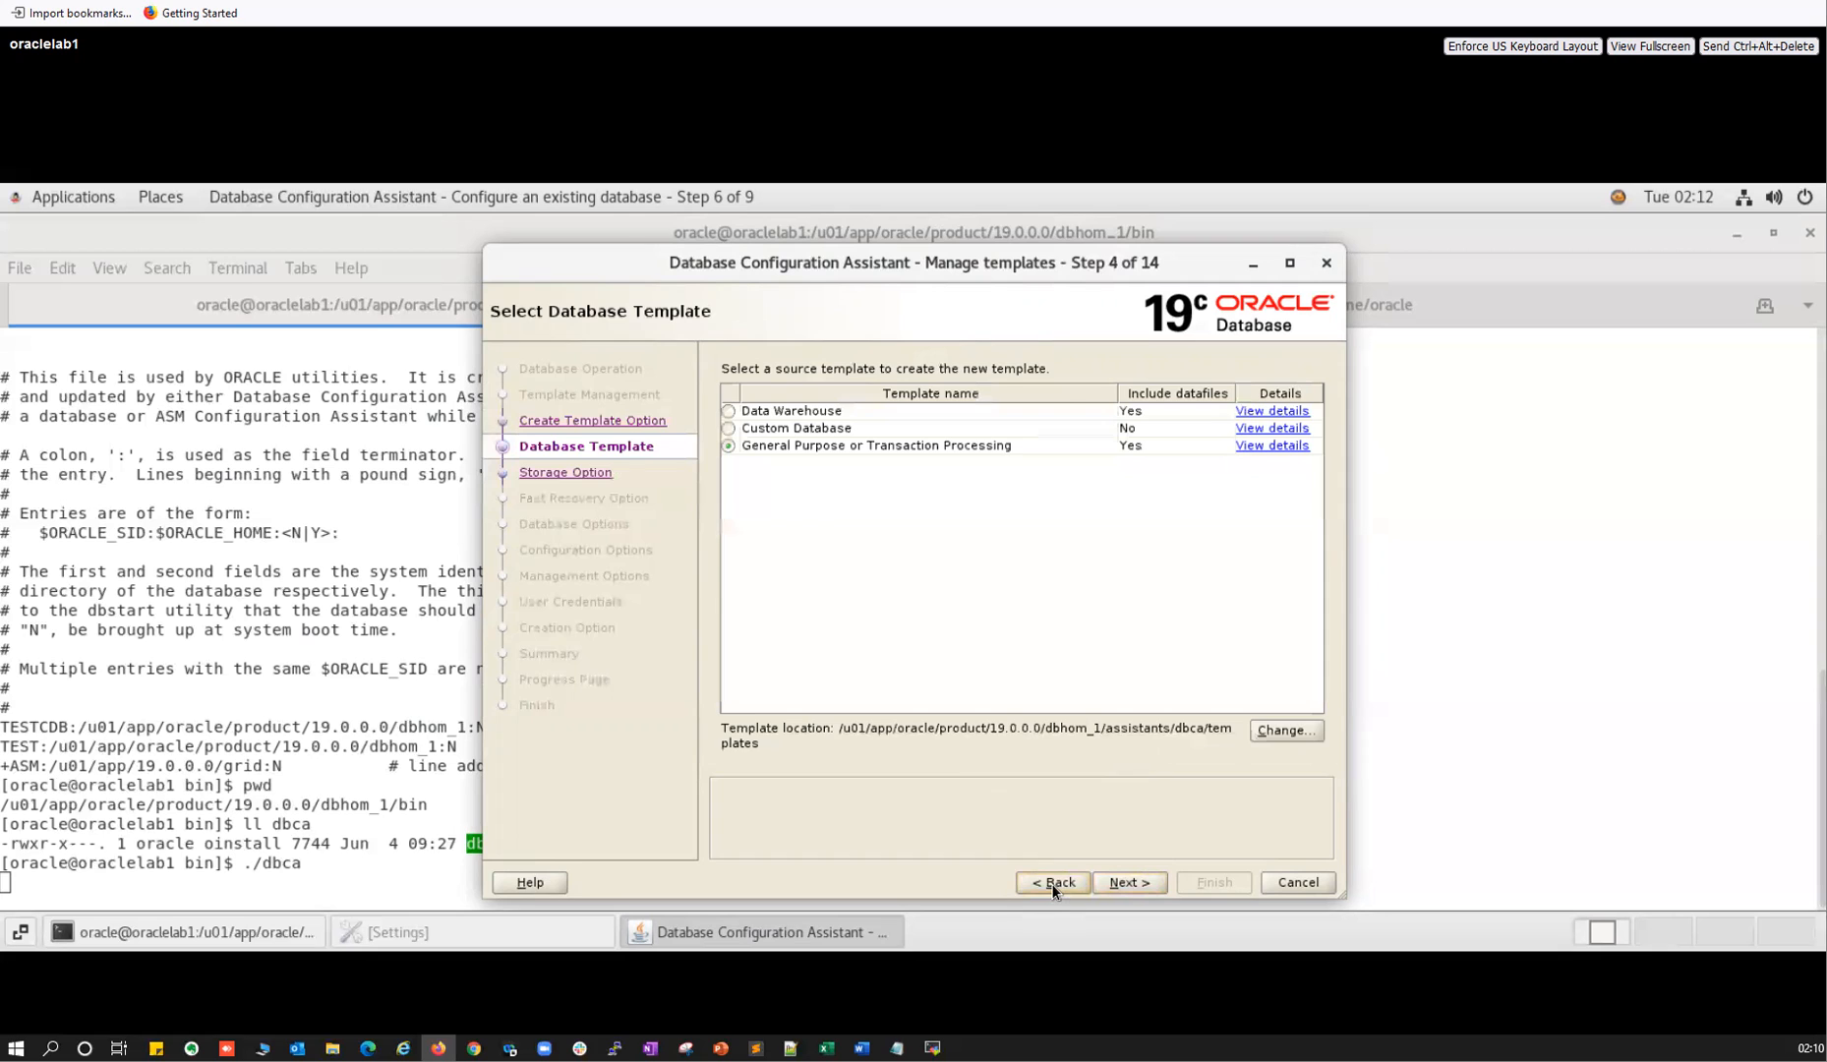
click(1053, 884)
click(1129, 882)
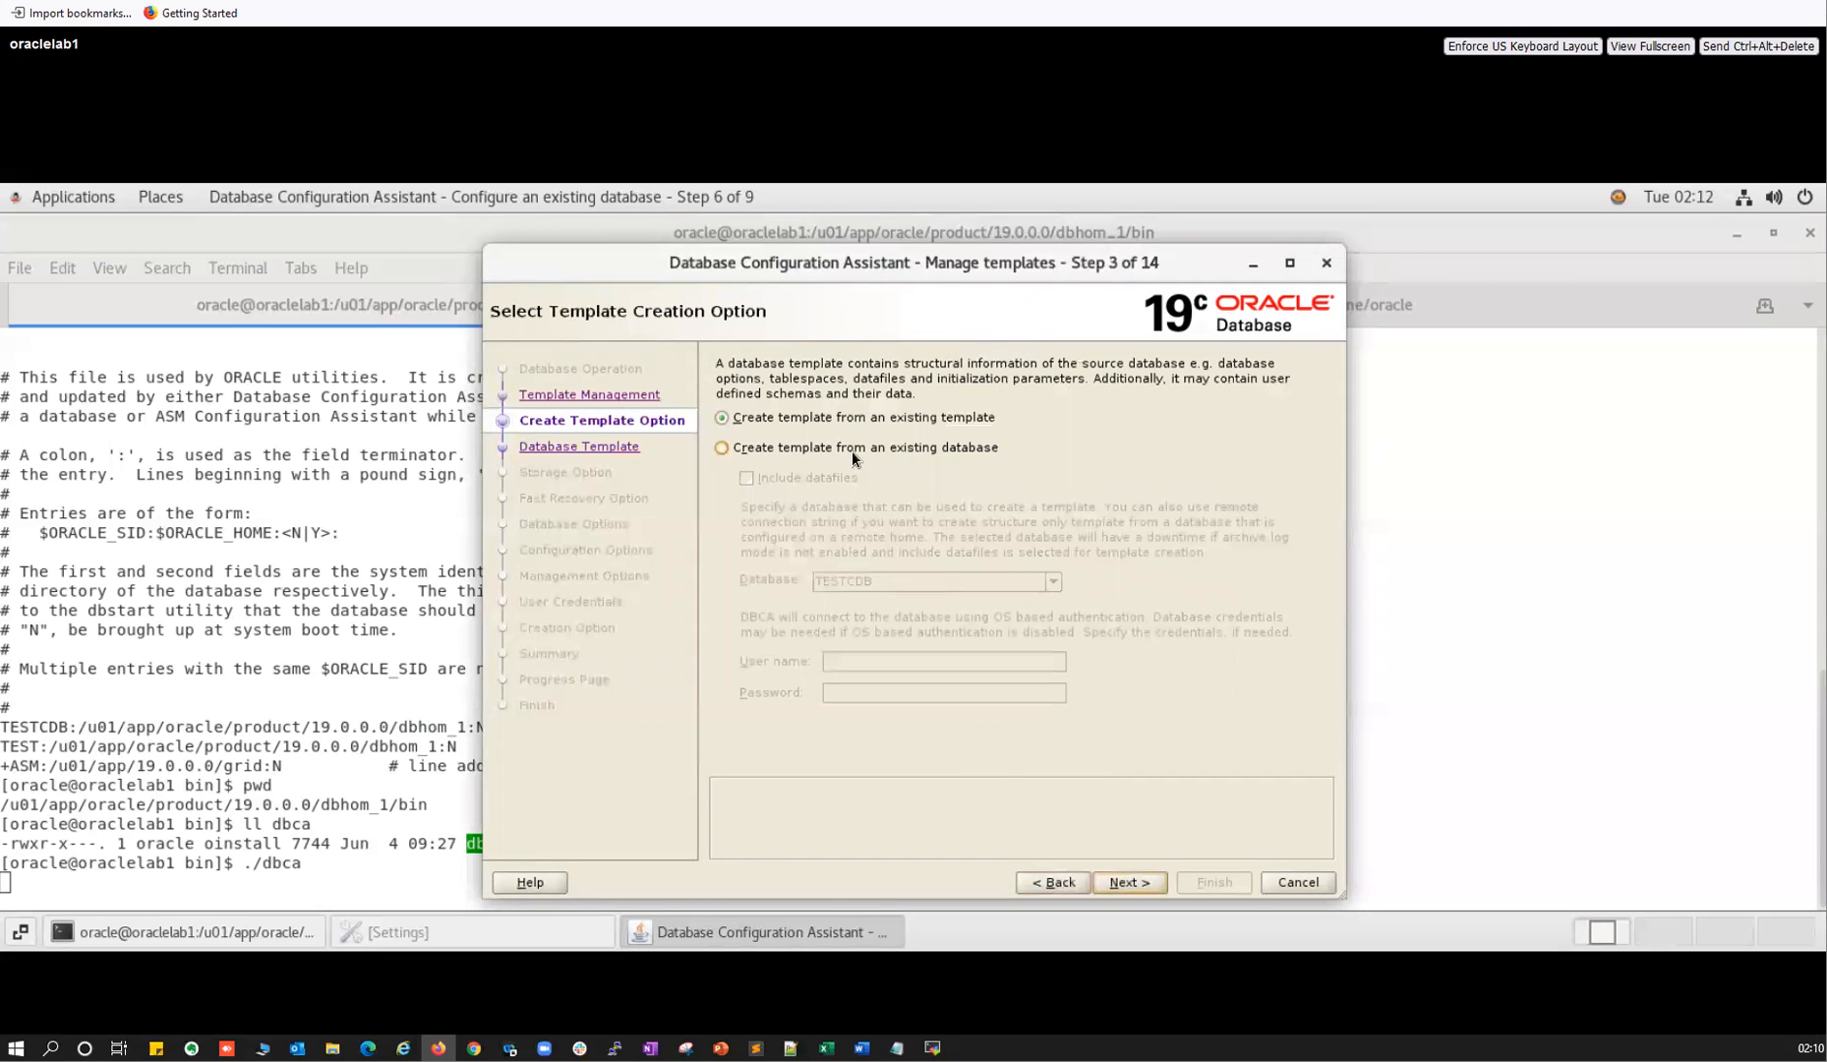
Create the template from existing database TEST, correcting the user name to sys with password.
click(722, 446)
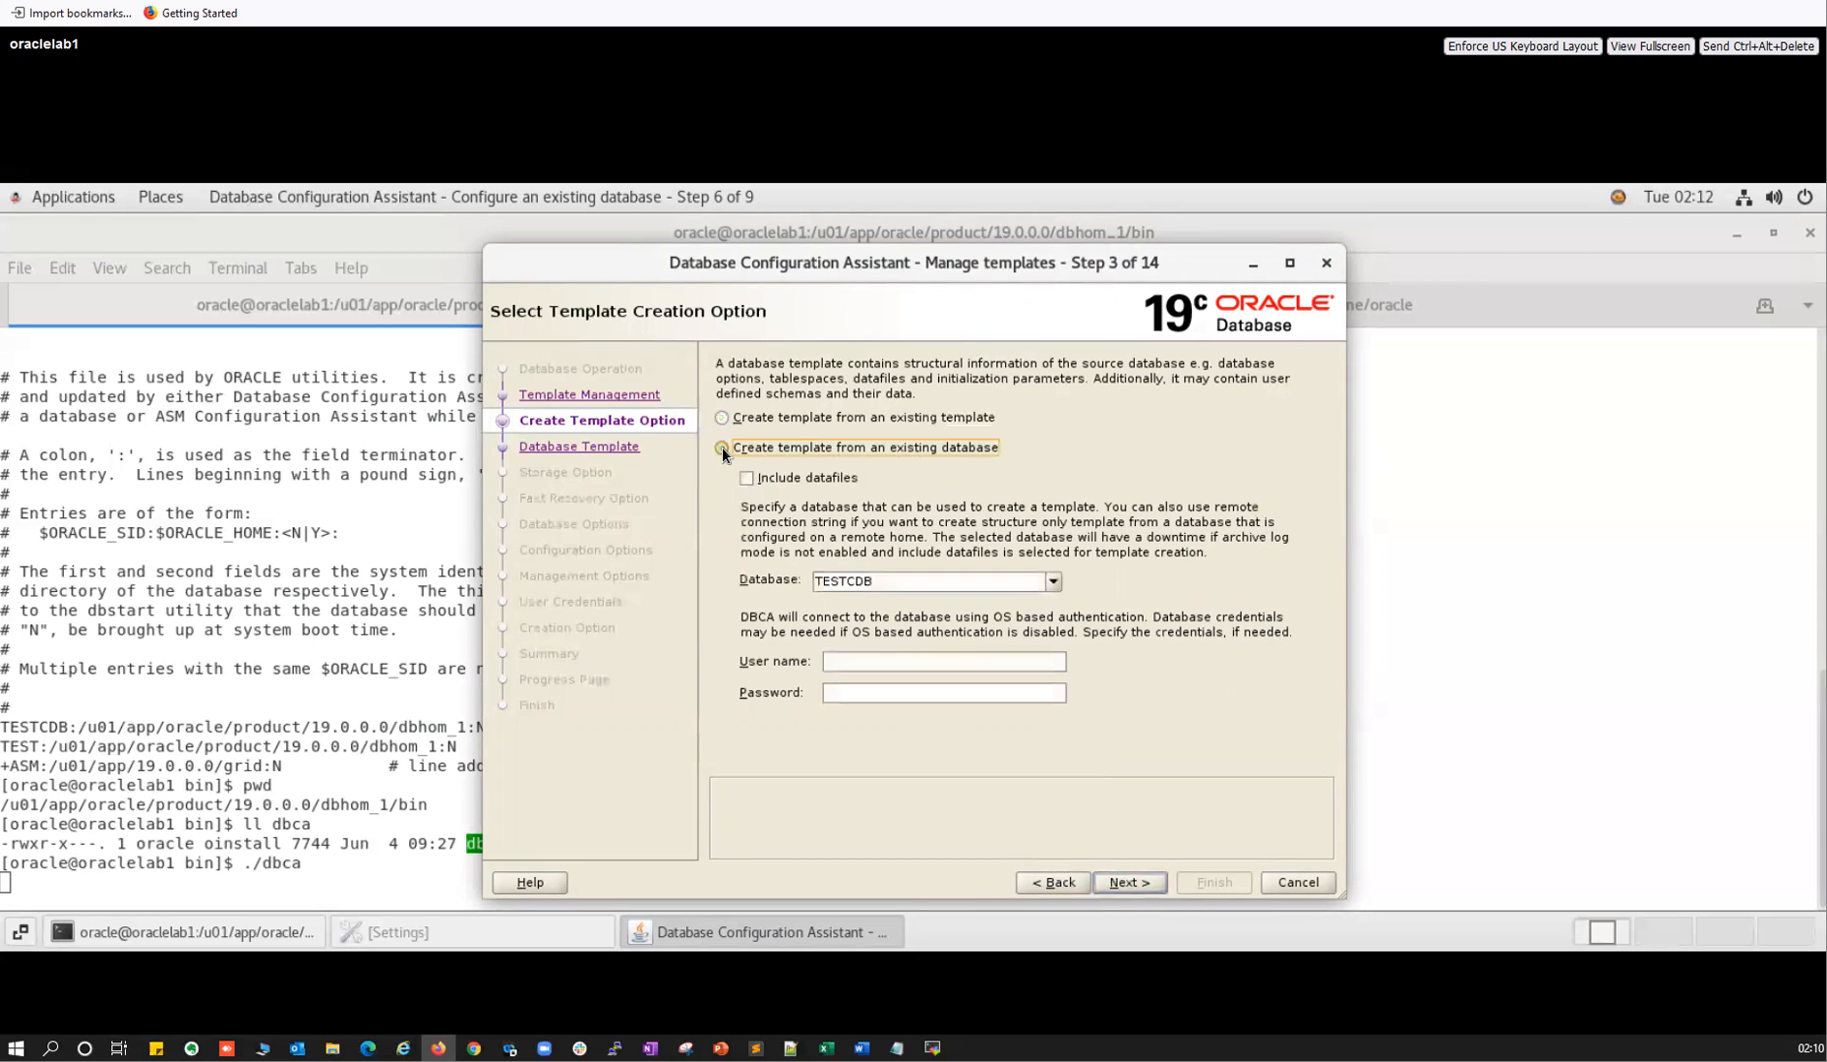
click(1053, 582)
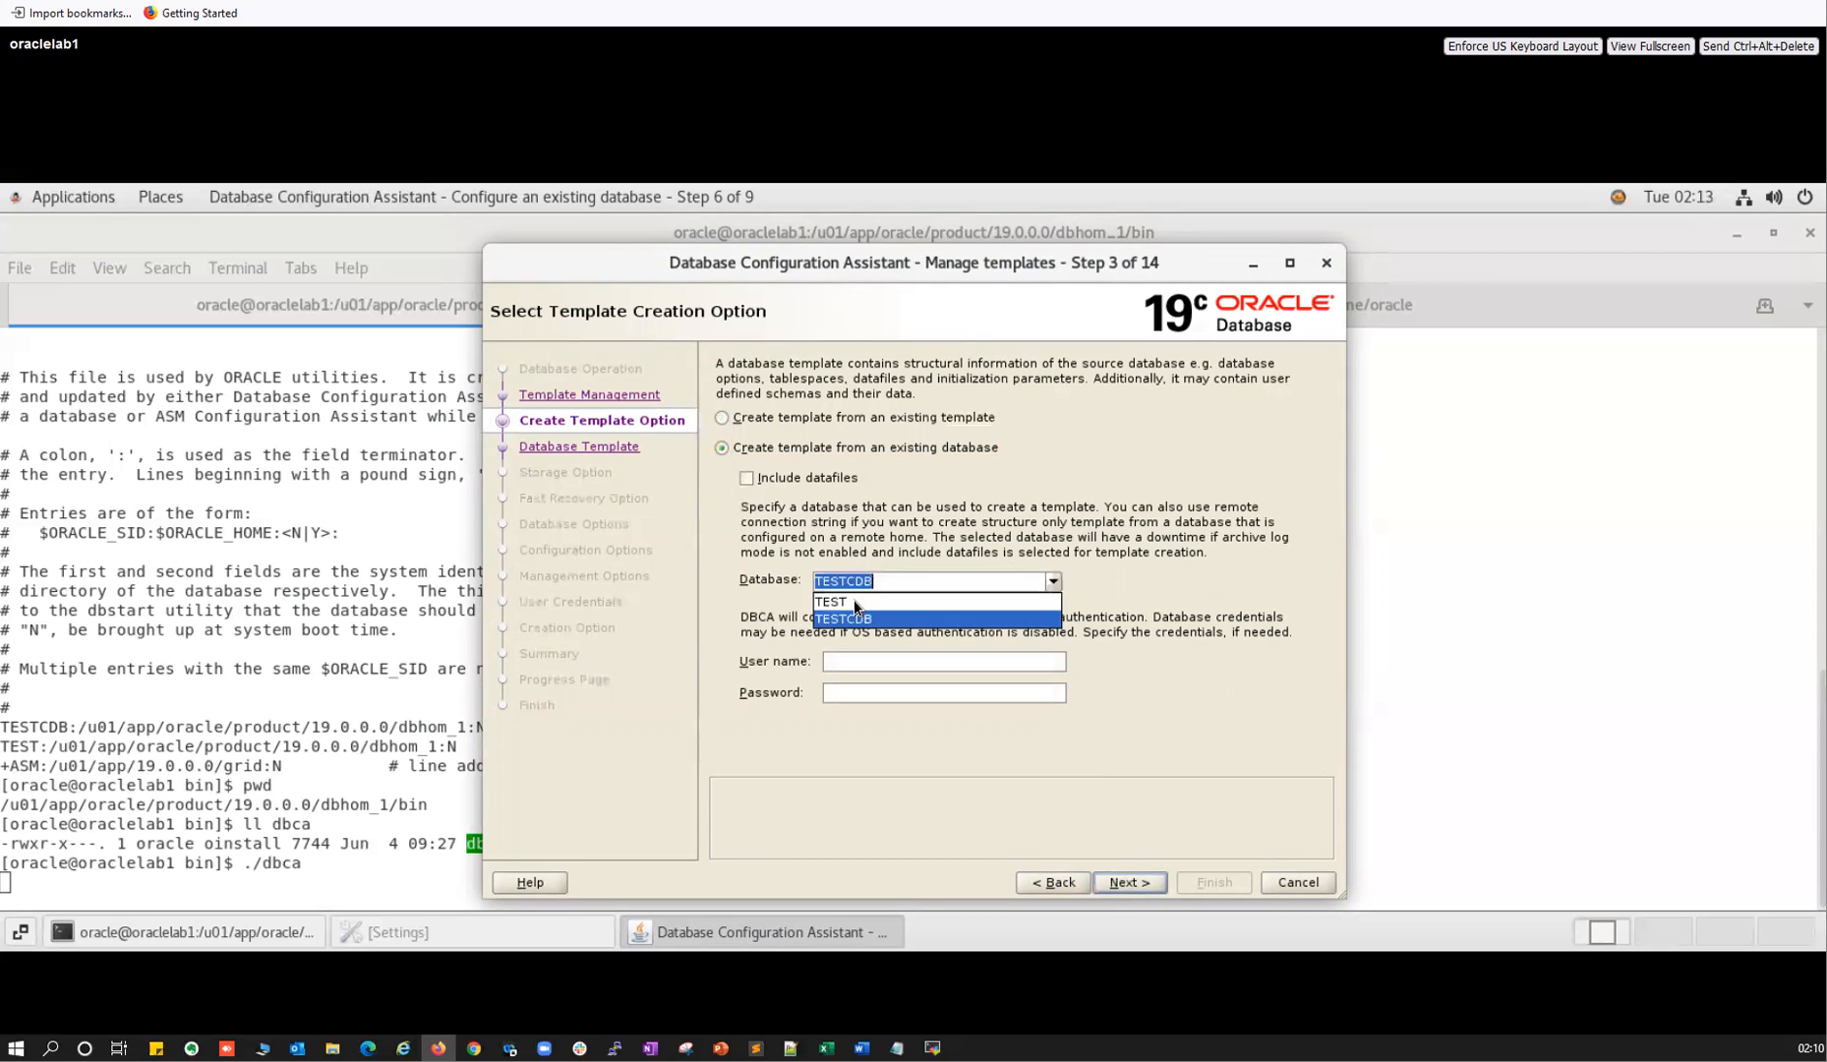
click(854, 600)
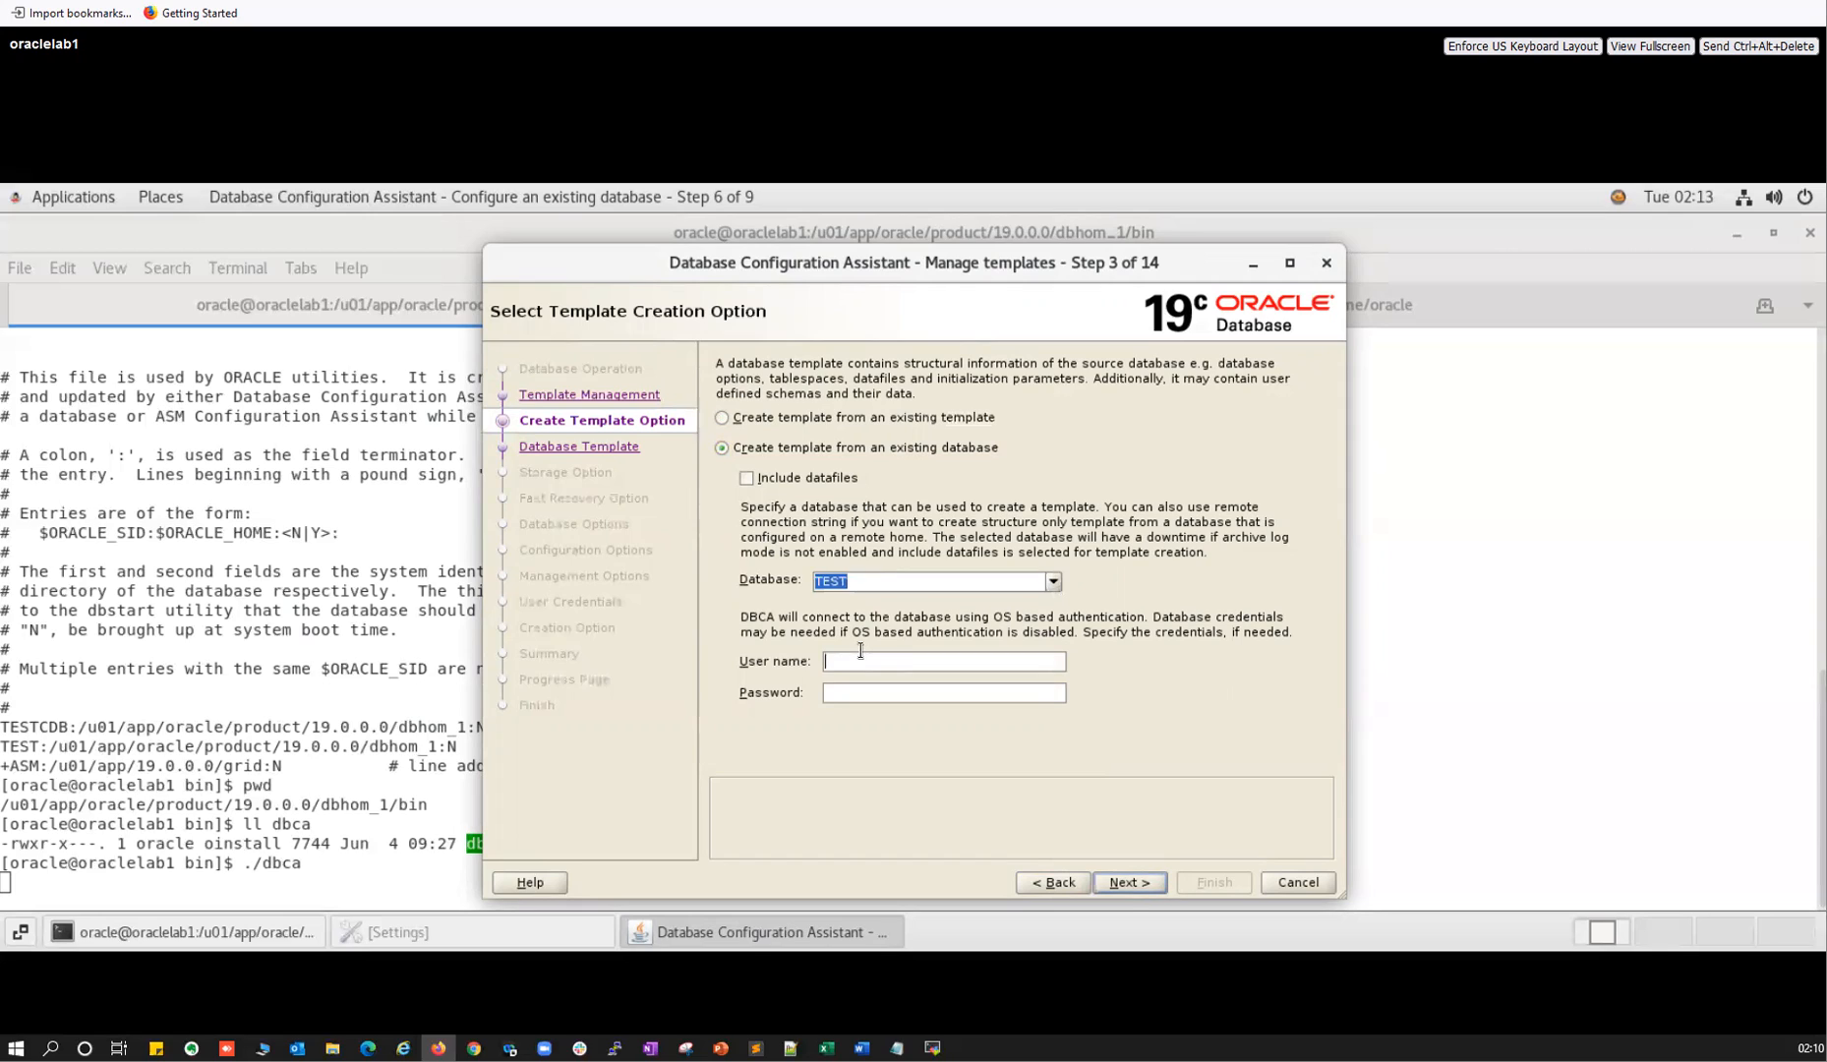
drag(901, 661, 791, 652)
text(sys•••••••••)
key(Return)
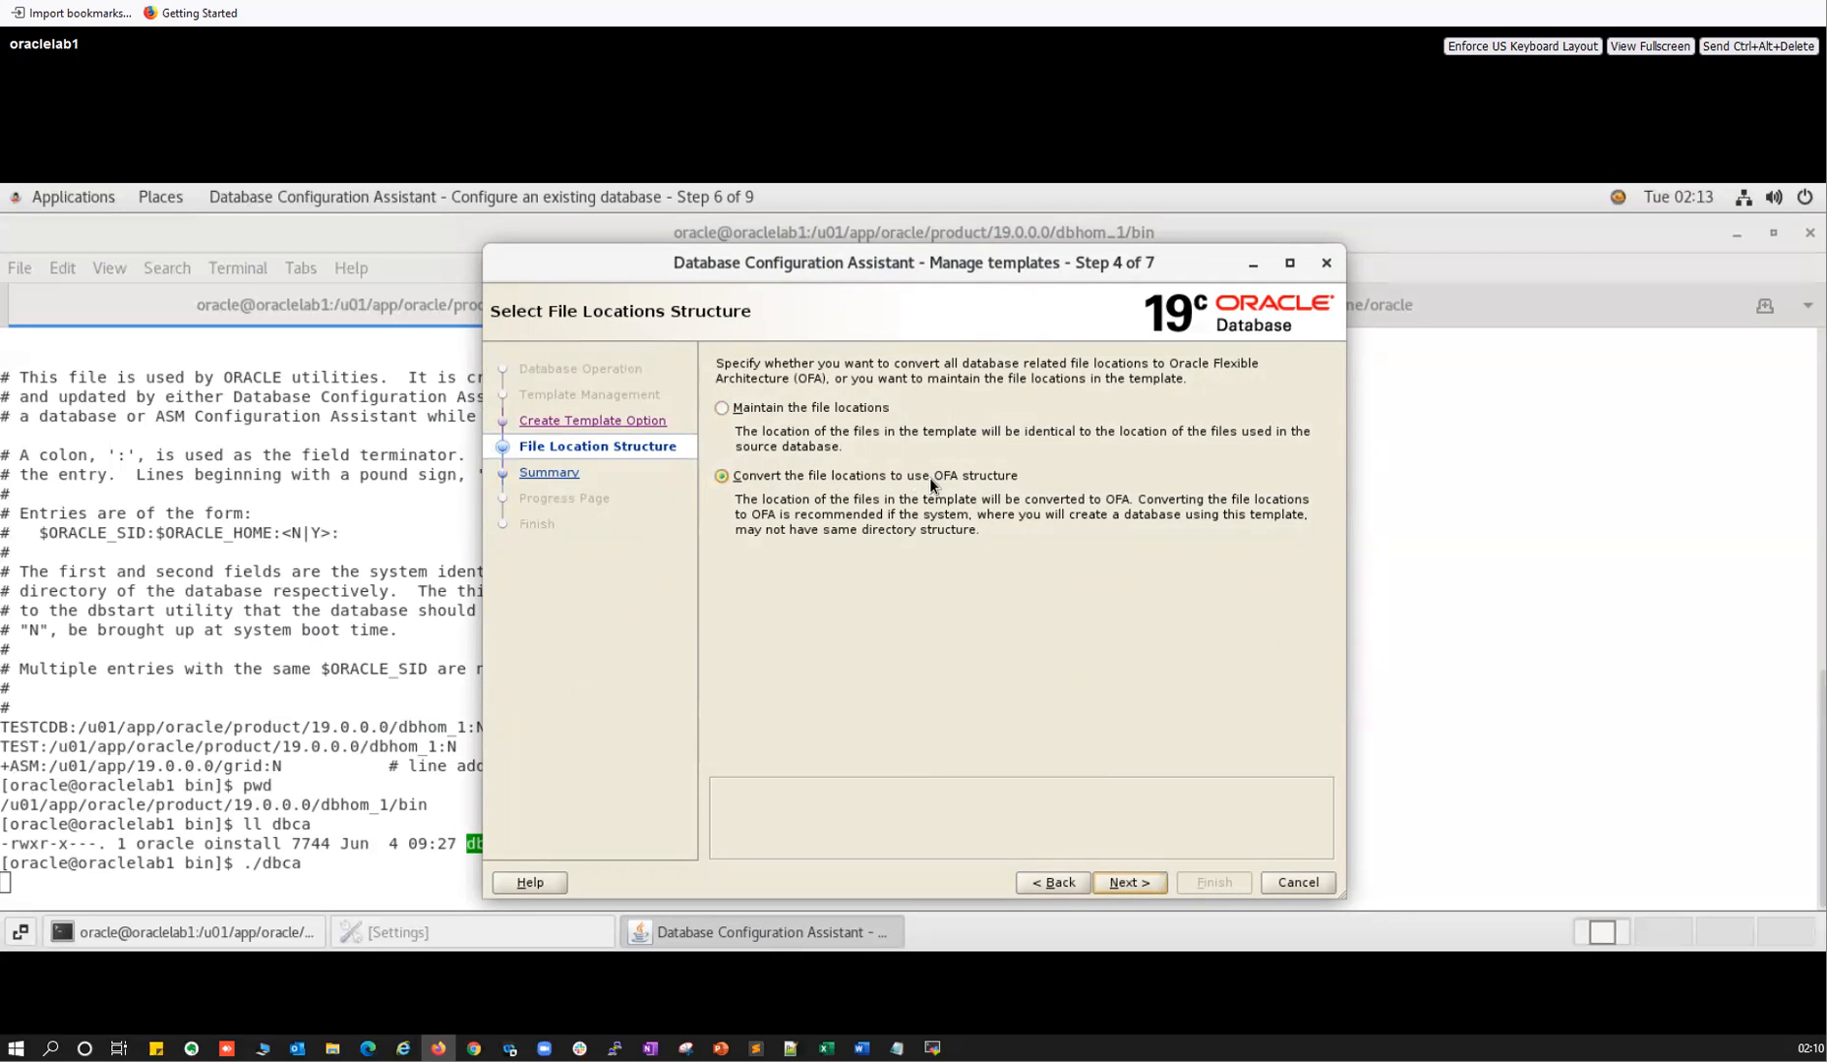
Keep the template's original file locations and review the template name and location summary.
click(1119, 883)
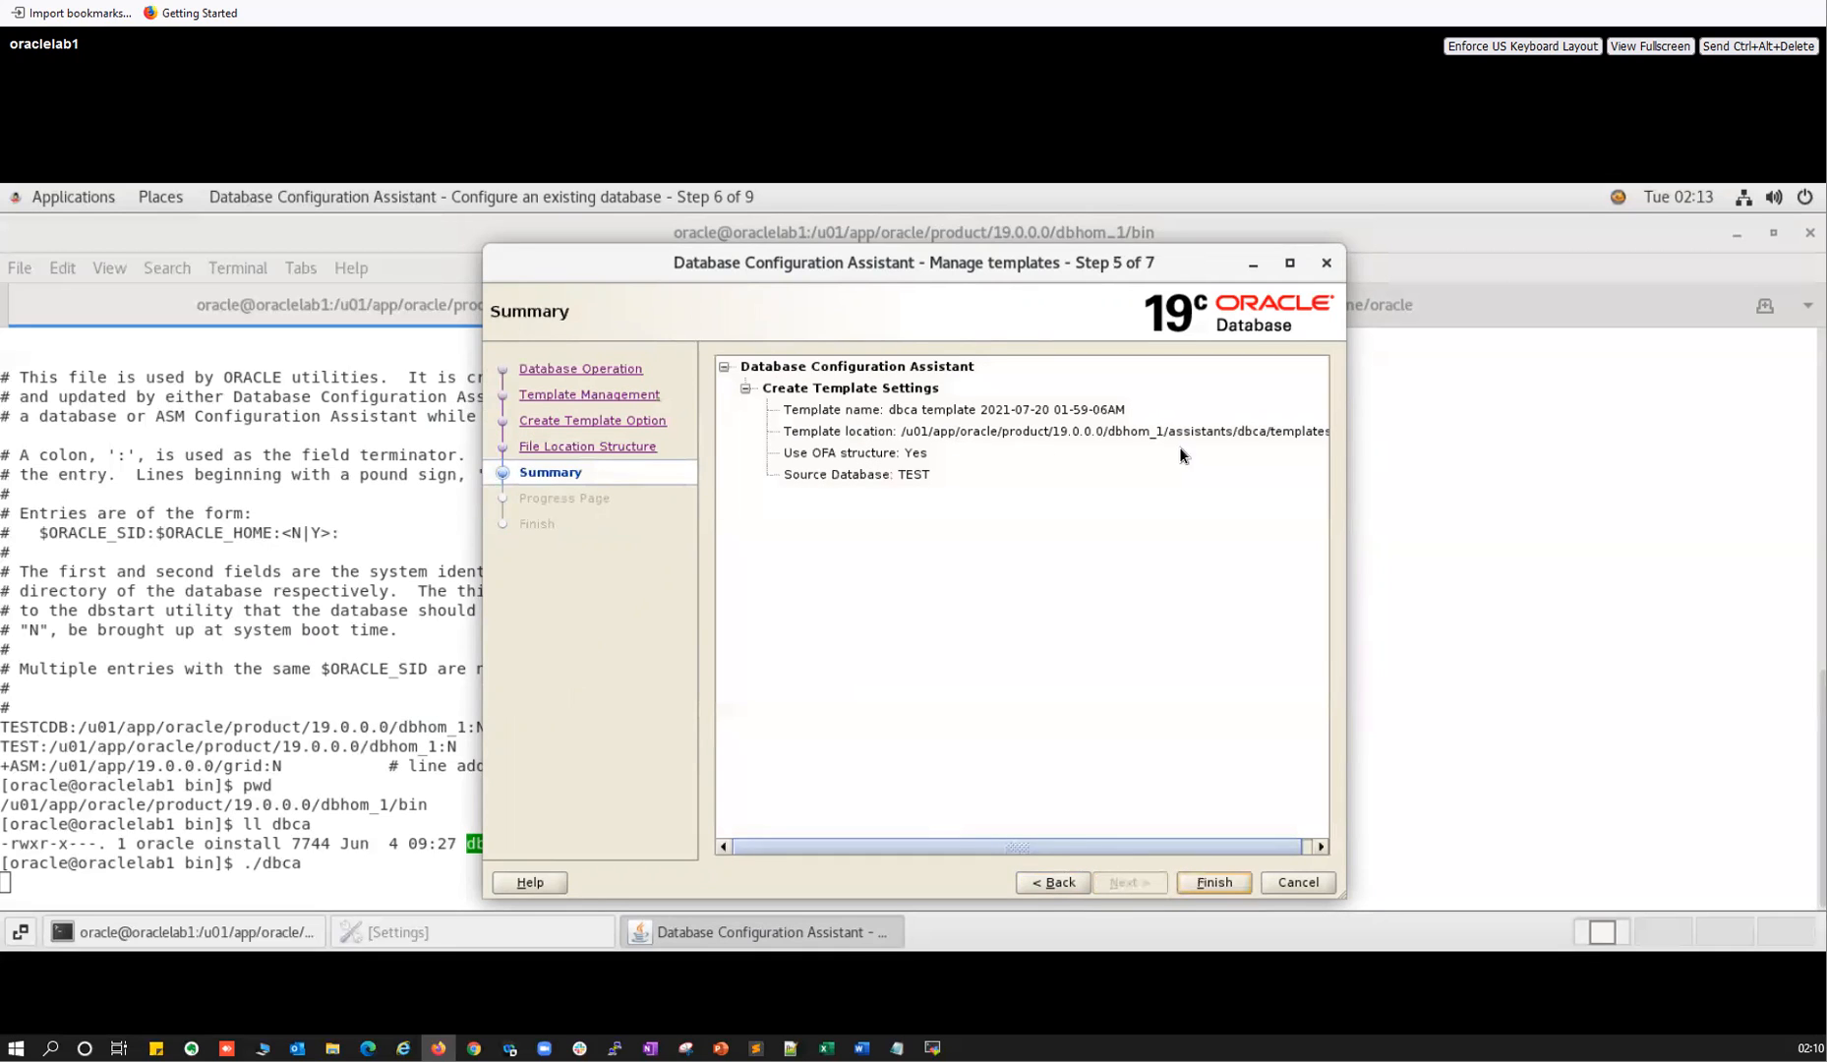
drag(1292, 834, 1304, 834)
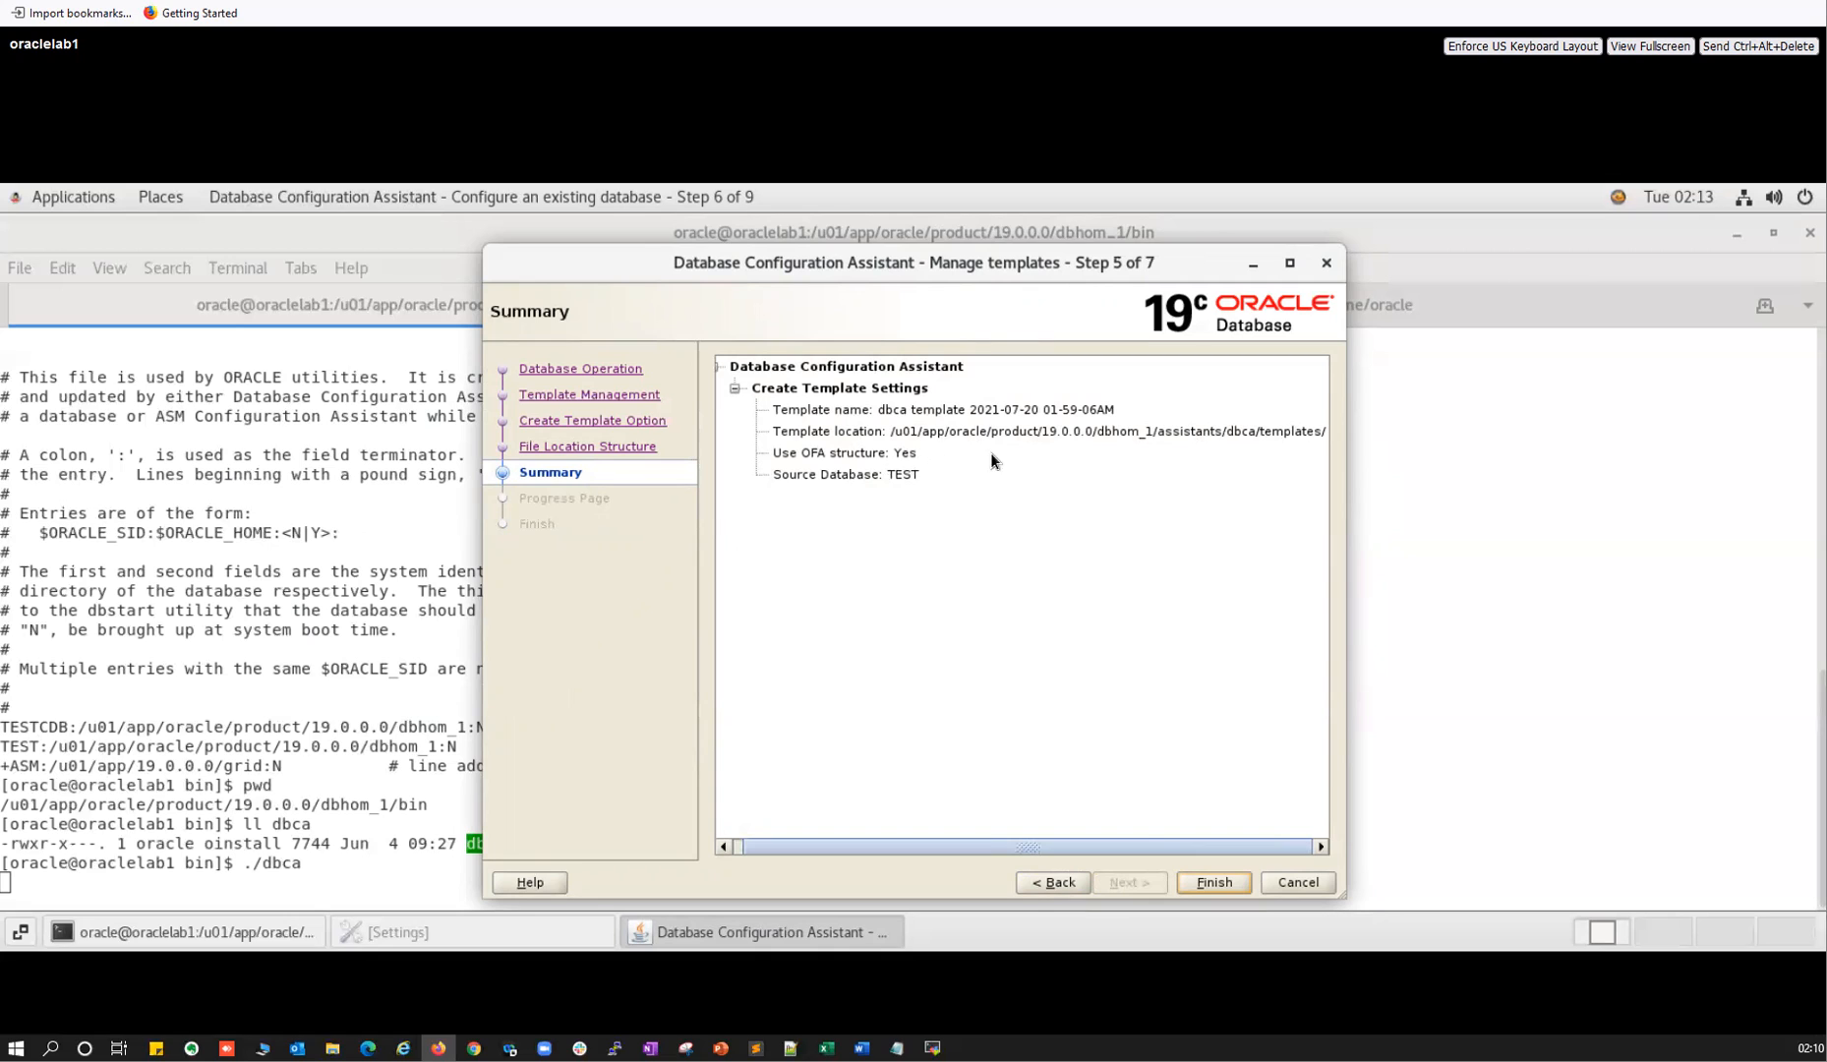
click(1053, 883)
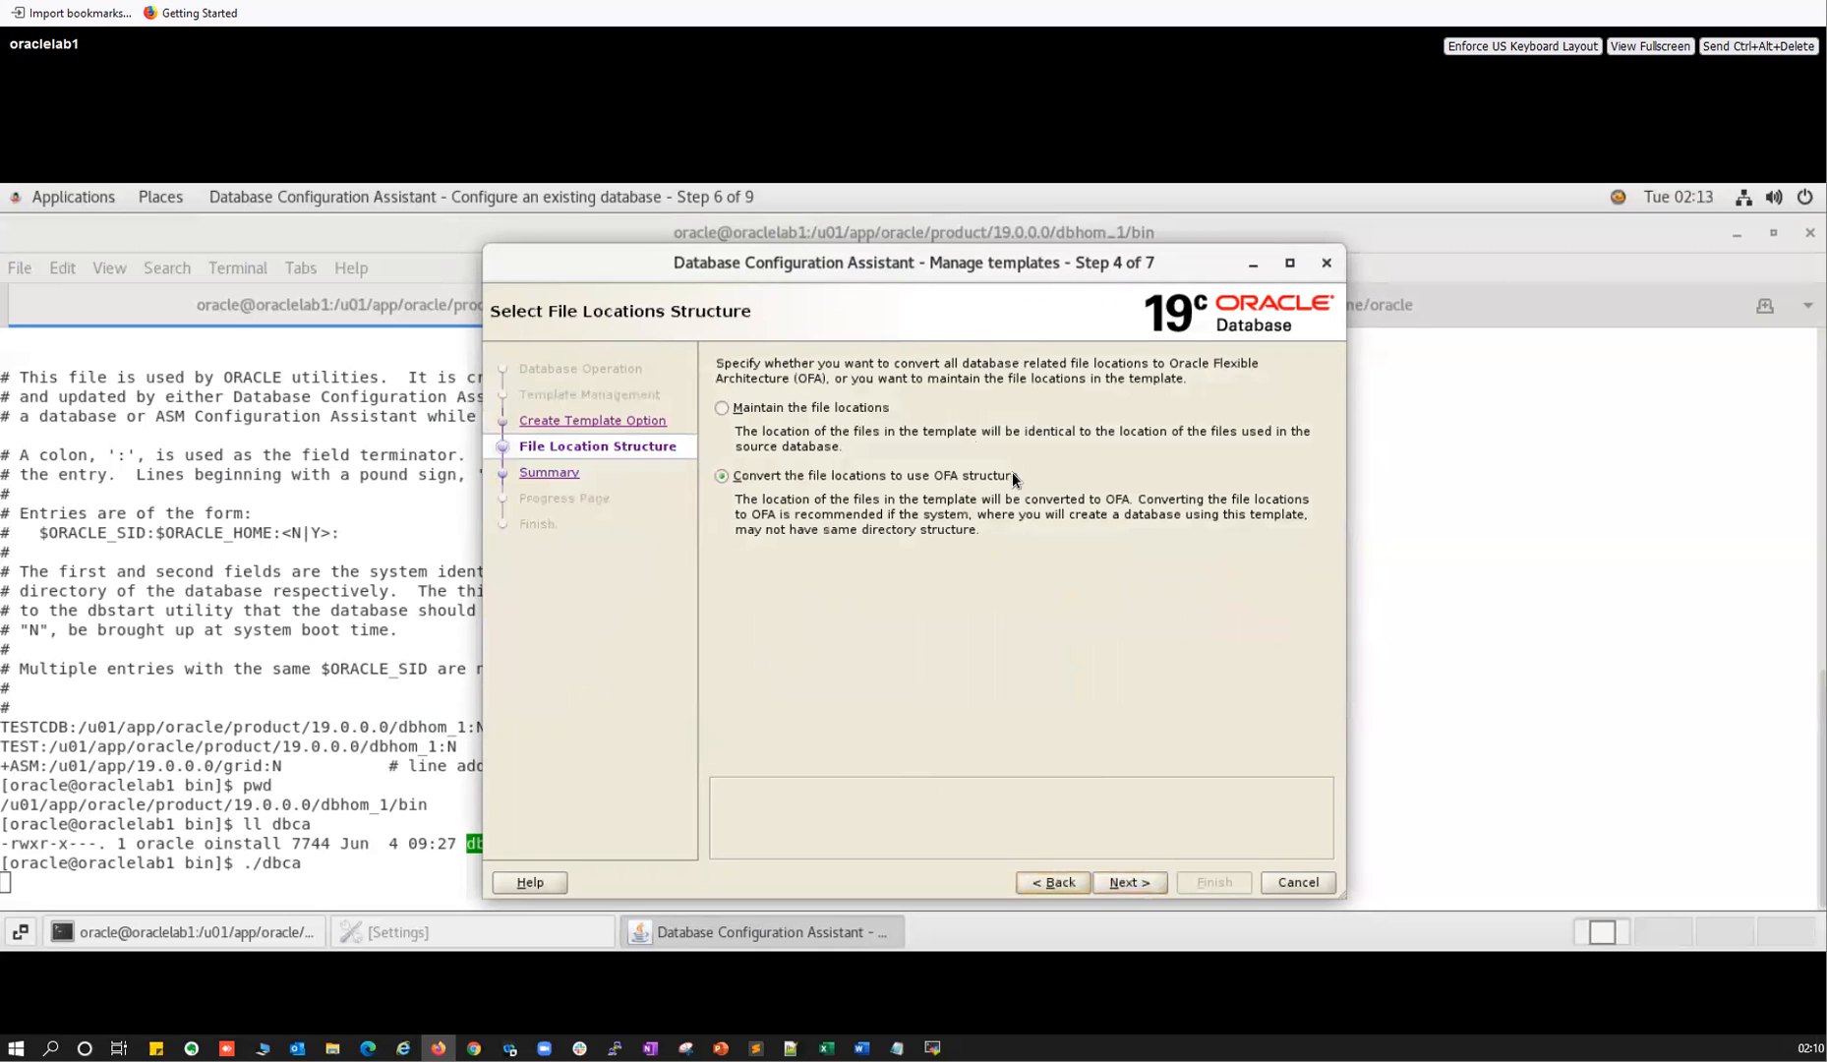
click(777, 409)
click(1111, 875)
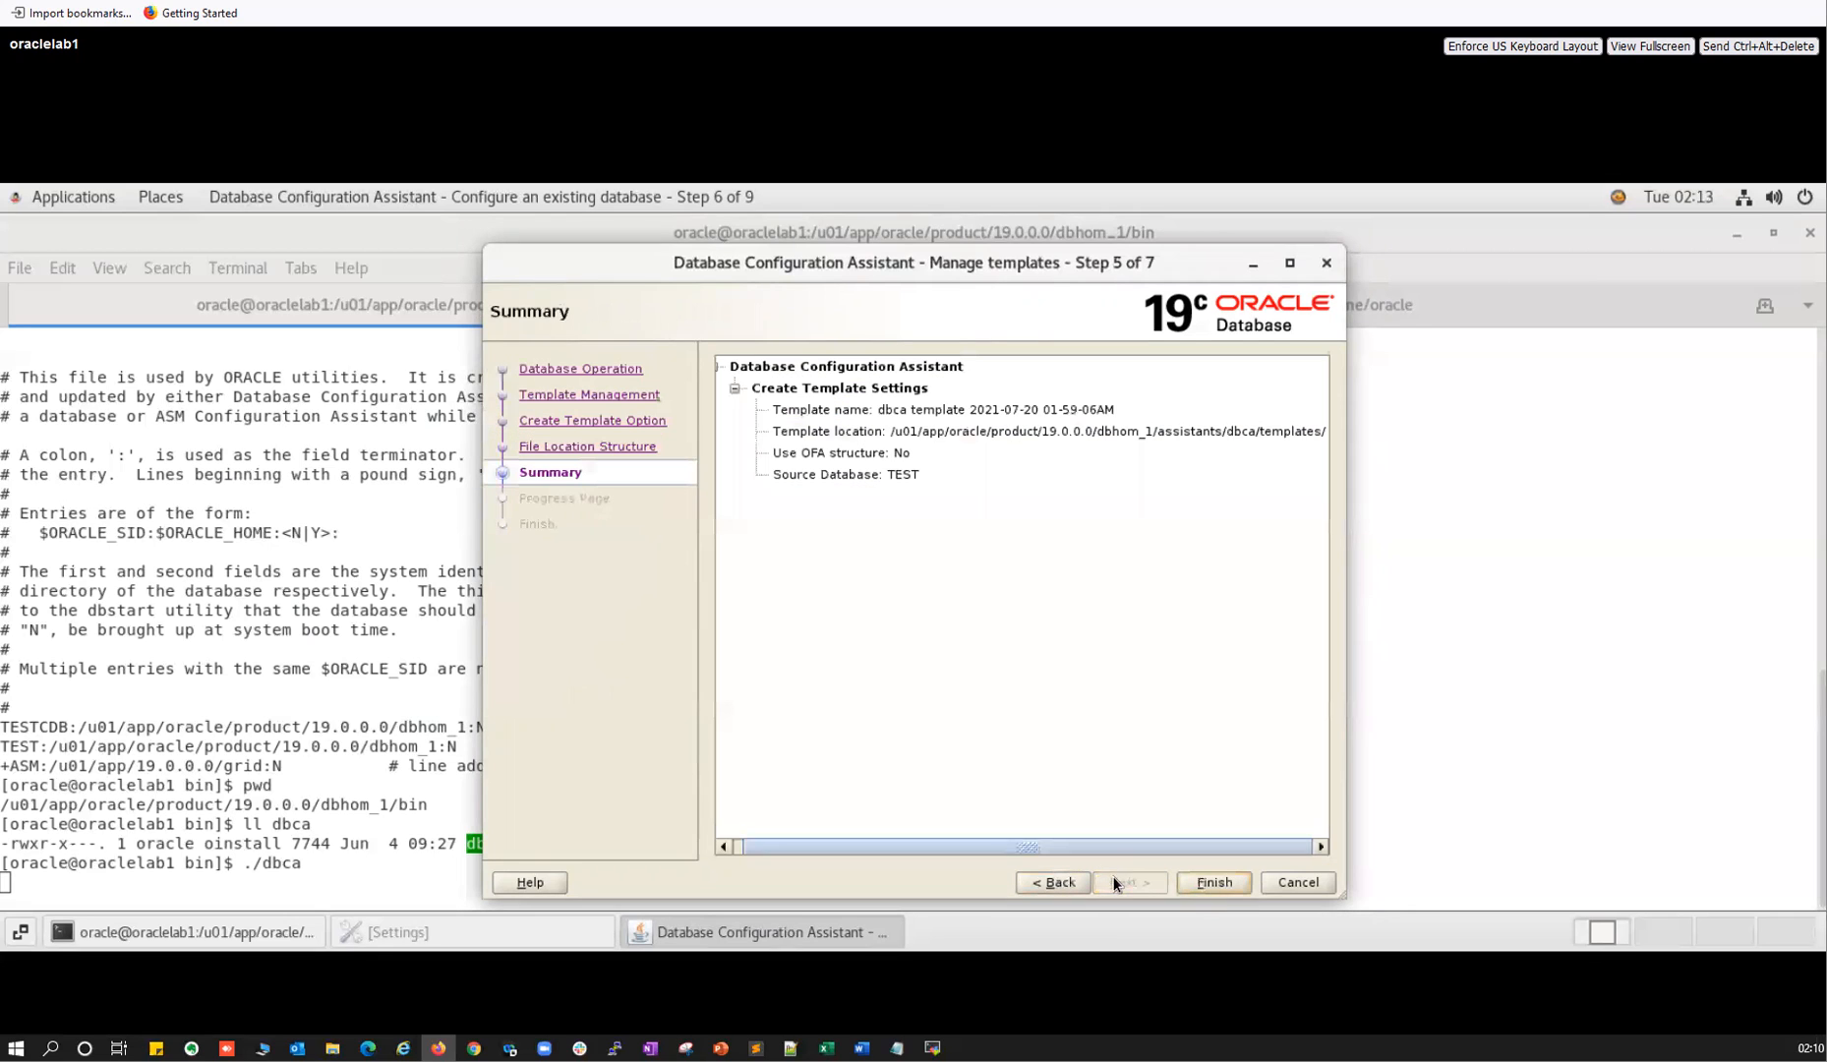
drag(911, 433, 1283, 432)
drag(893, 409, 1114, 411)
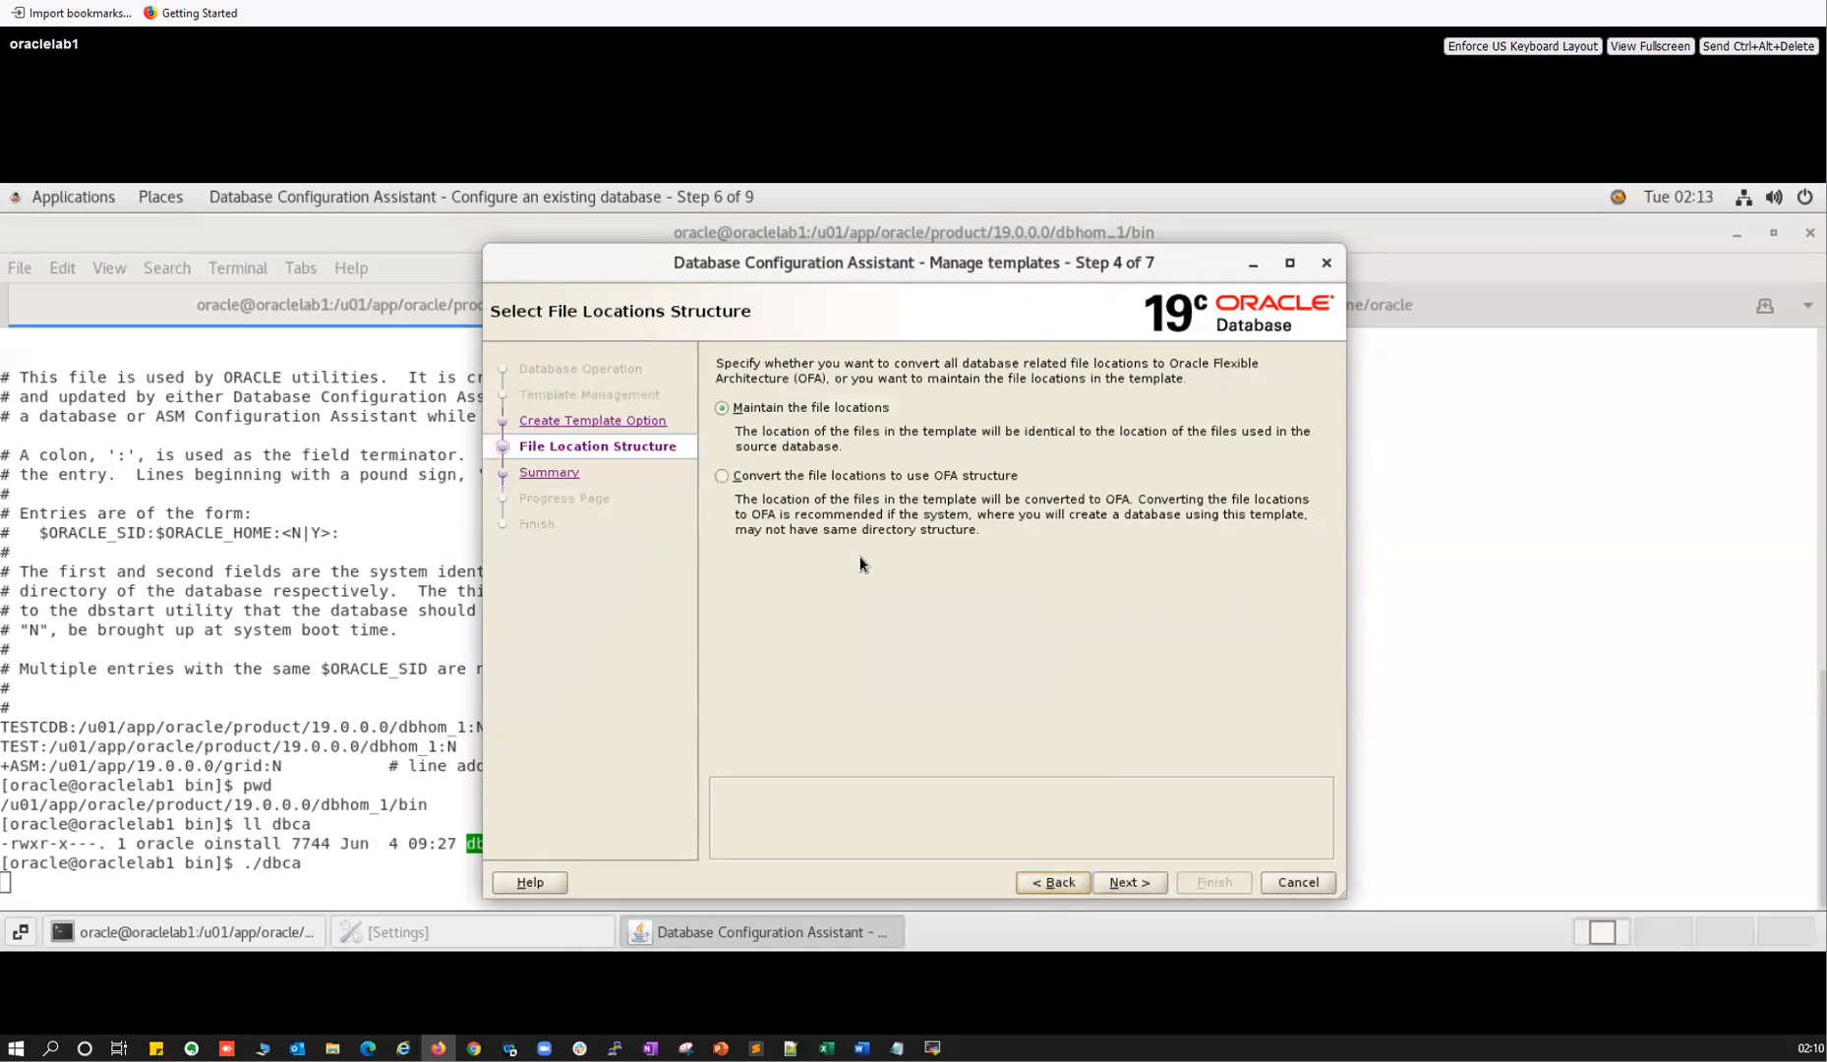
Switch to Create template from an existing template and continue to the template list.
click(1050, 884)
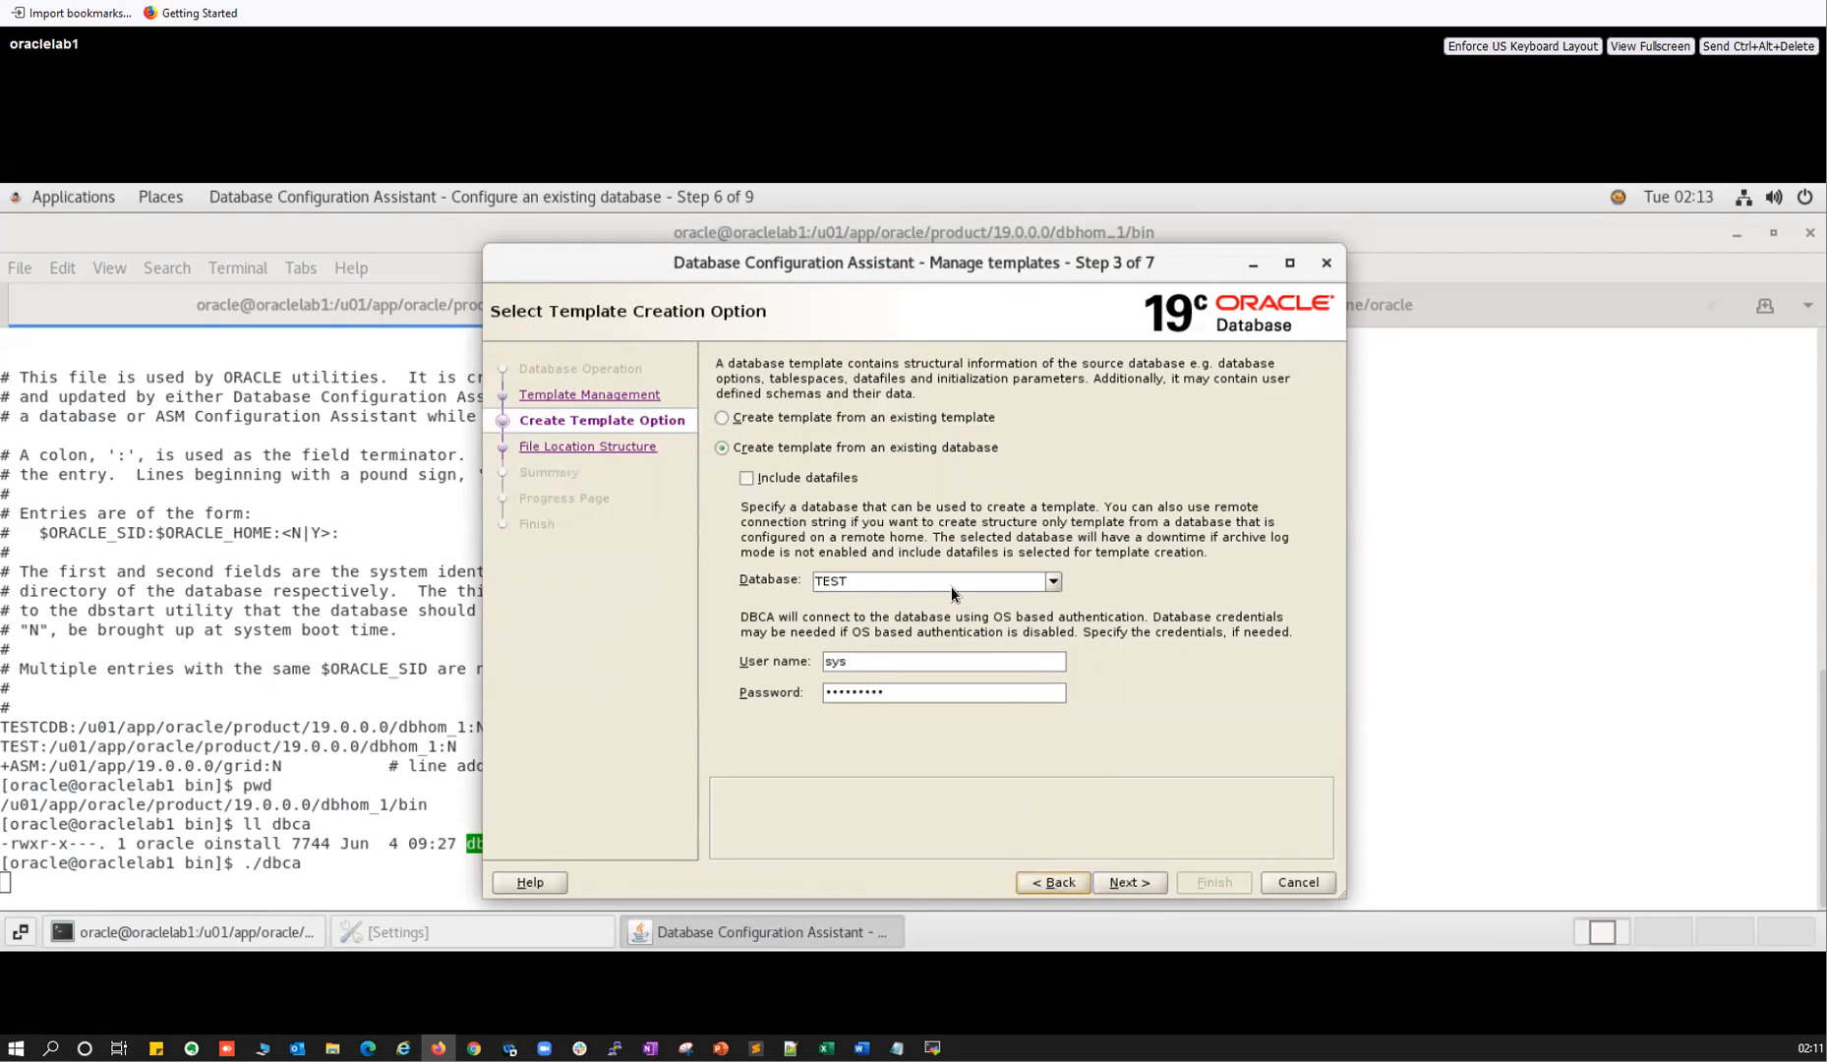
click(723, 417)
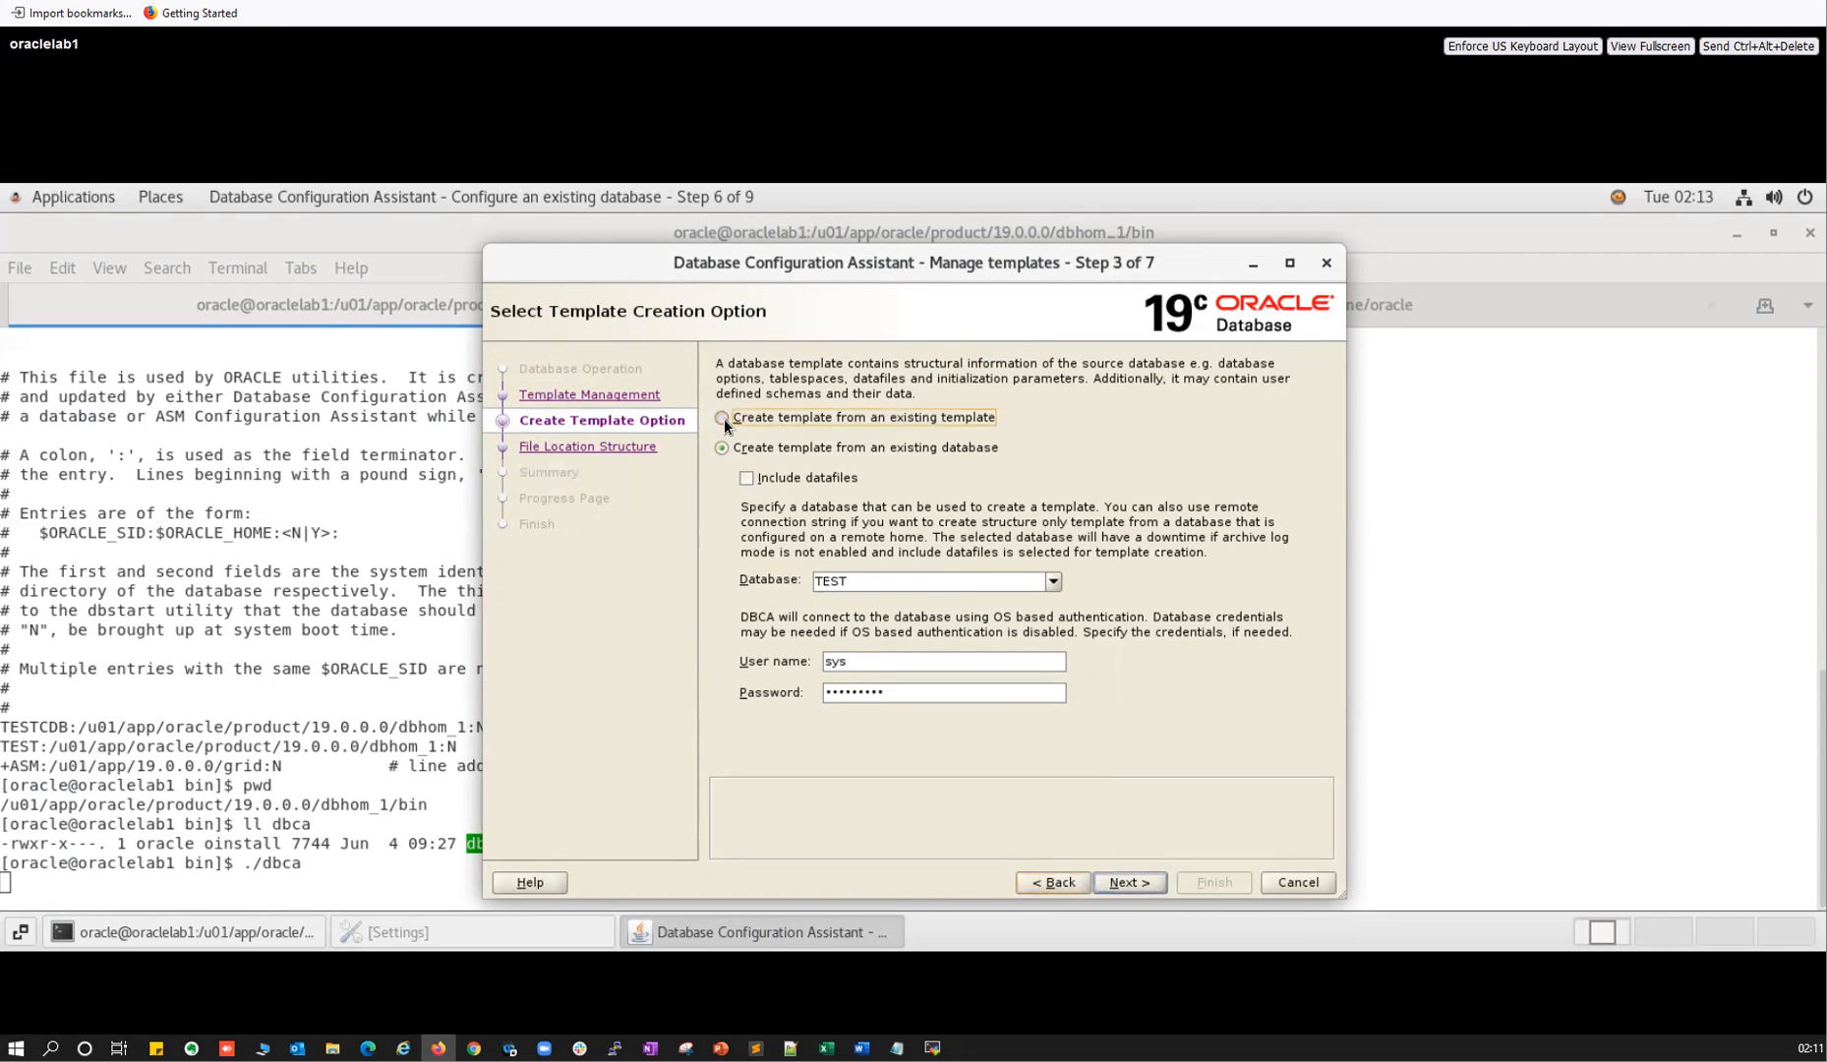
click(1117, 883)
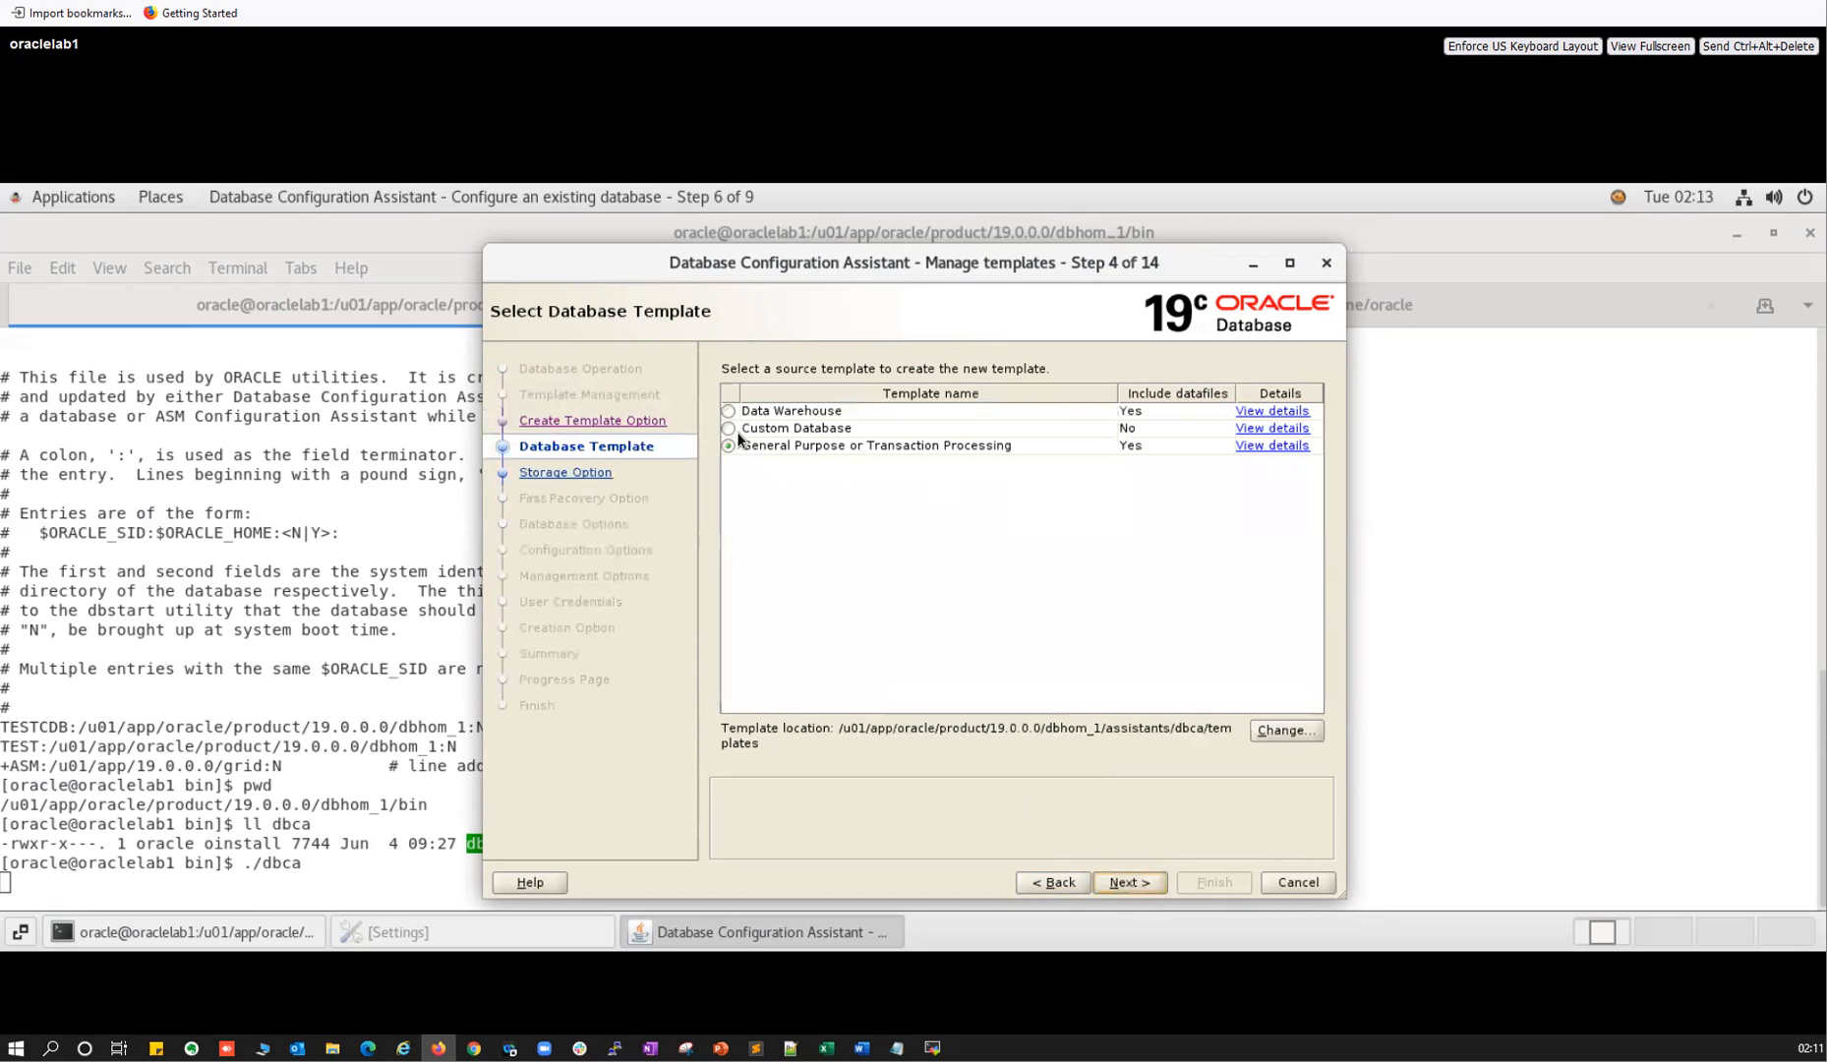
Keep the General Purpose template's storage, +RECO fast recovery, character set and sizing settings, advancing to Step 8.
click(1115, 885)
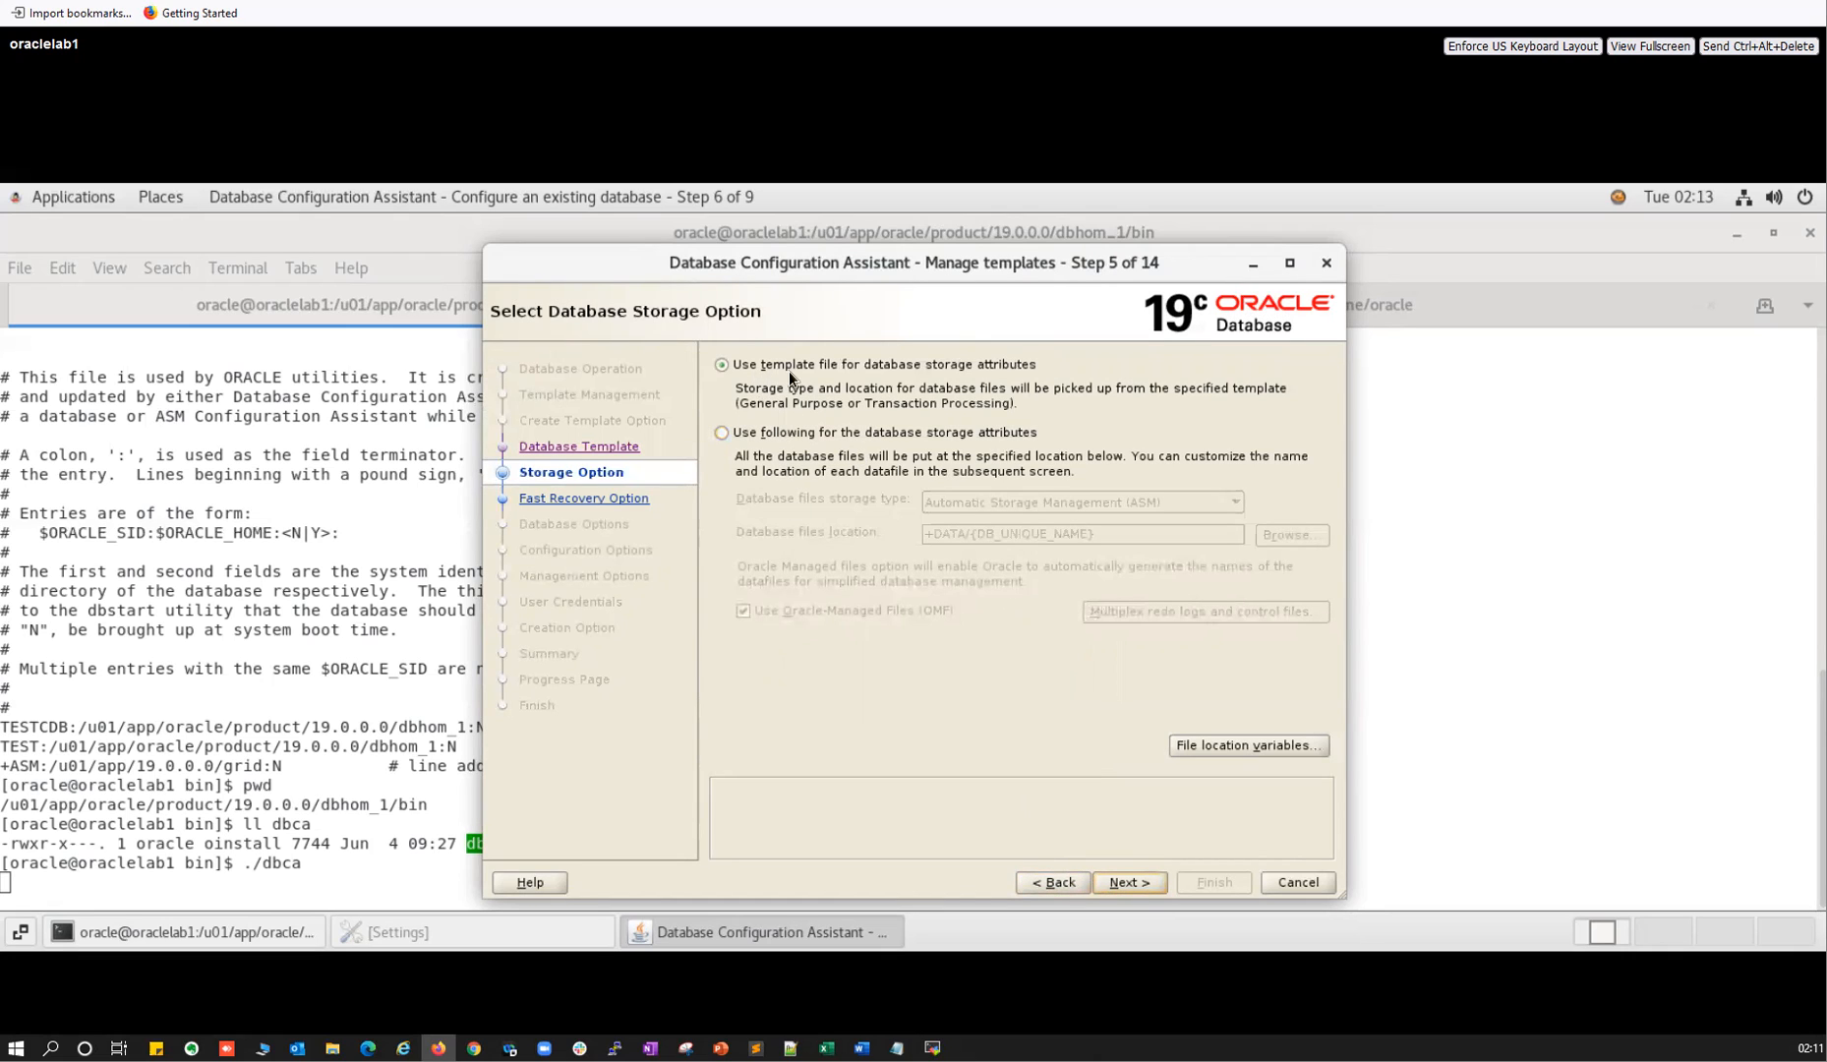
click(1116, 882)
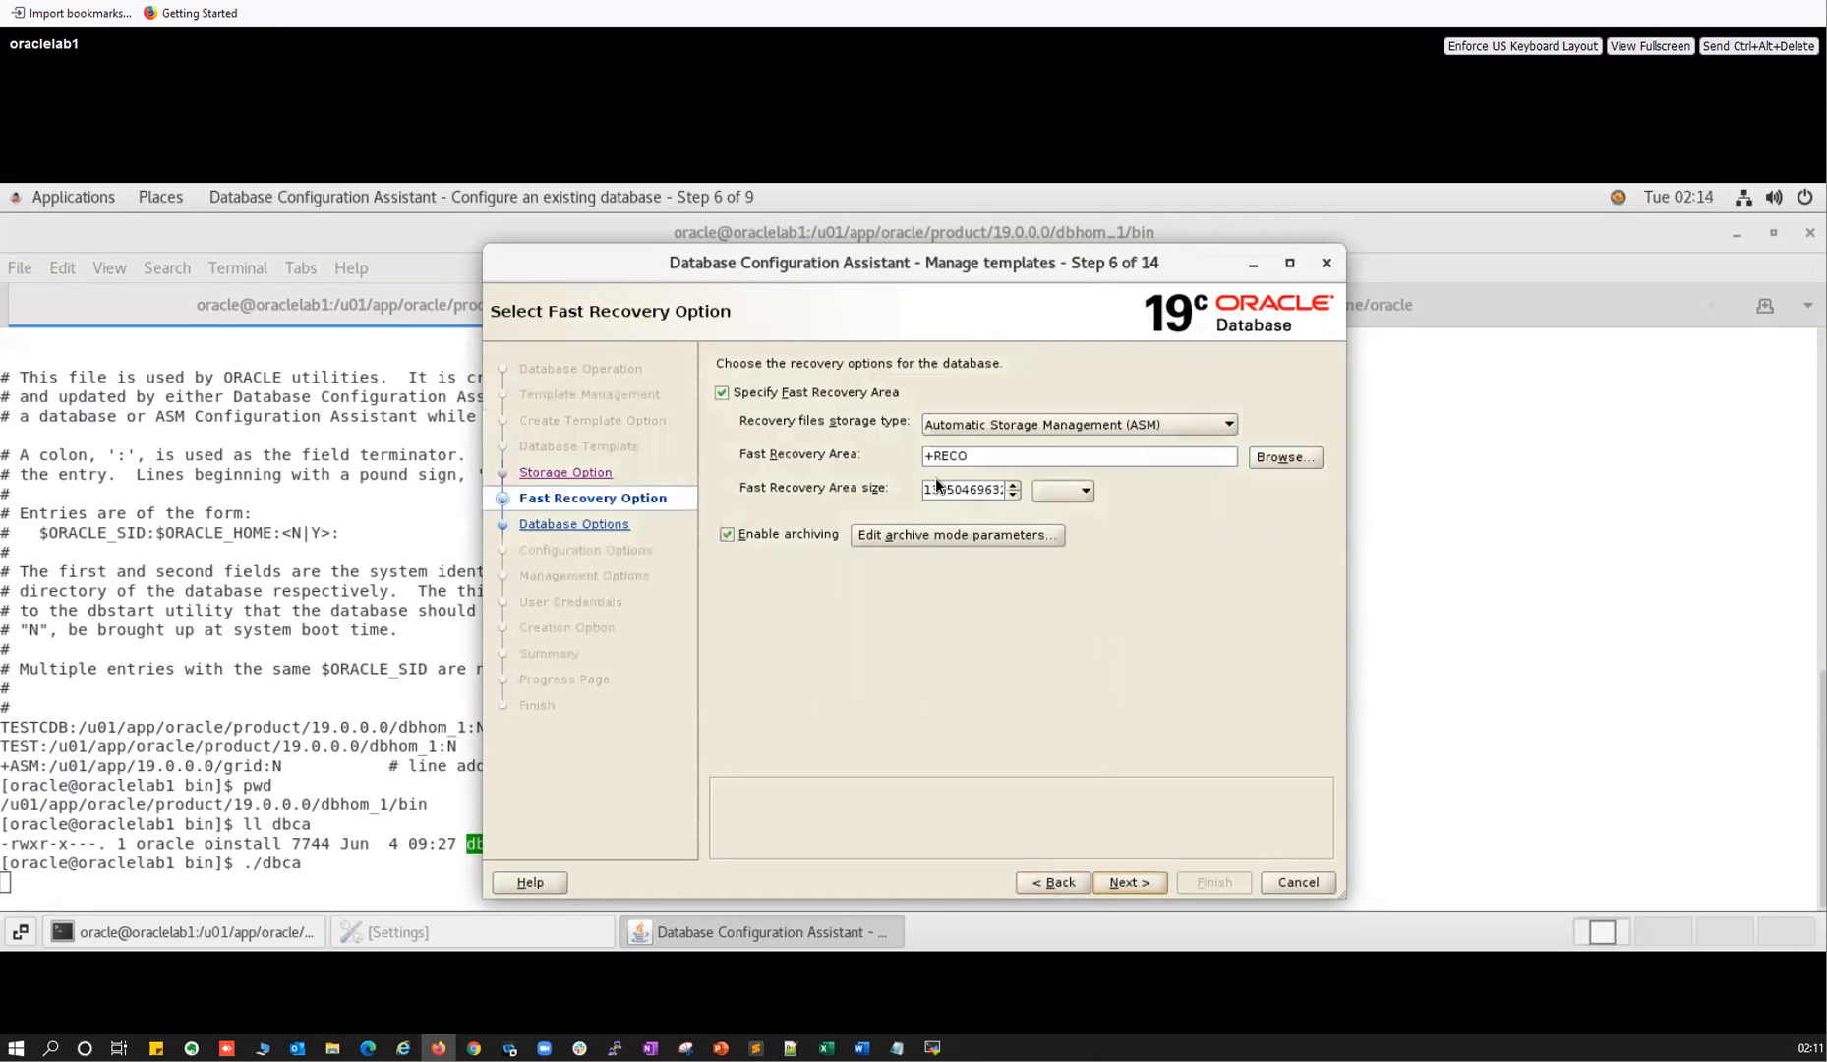
click(1130, 889)
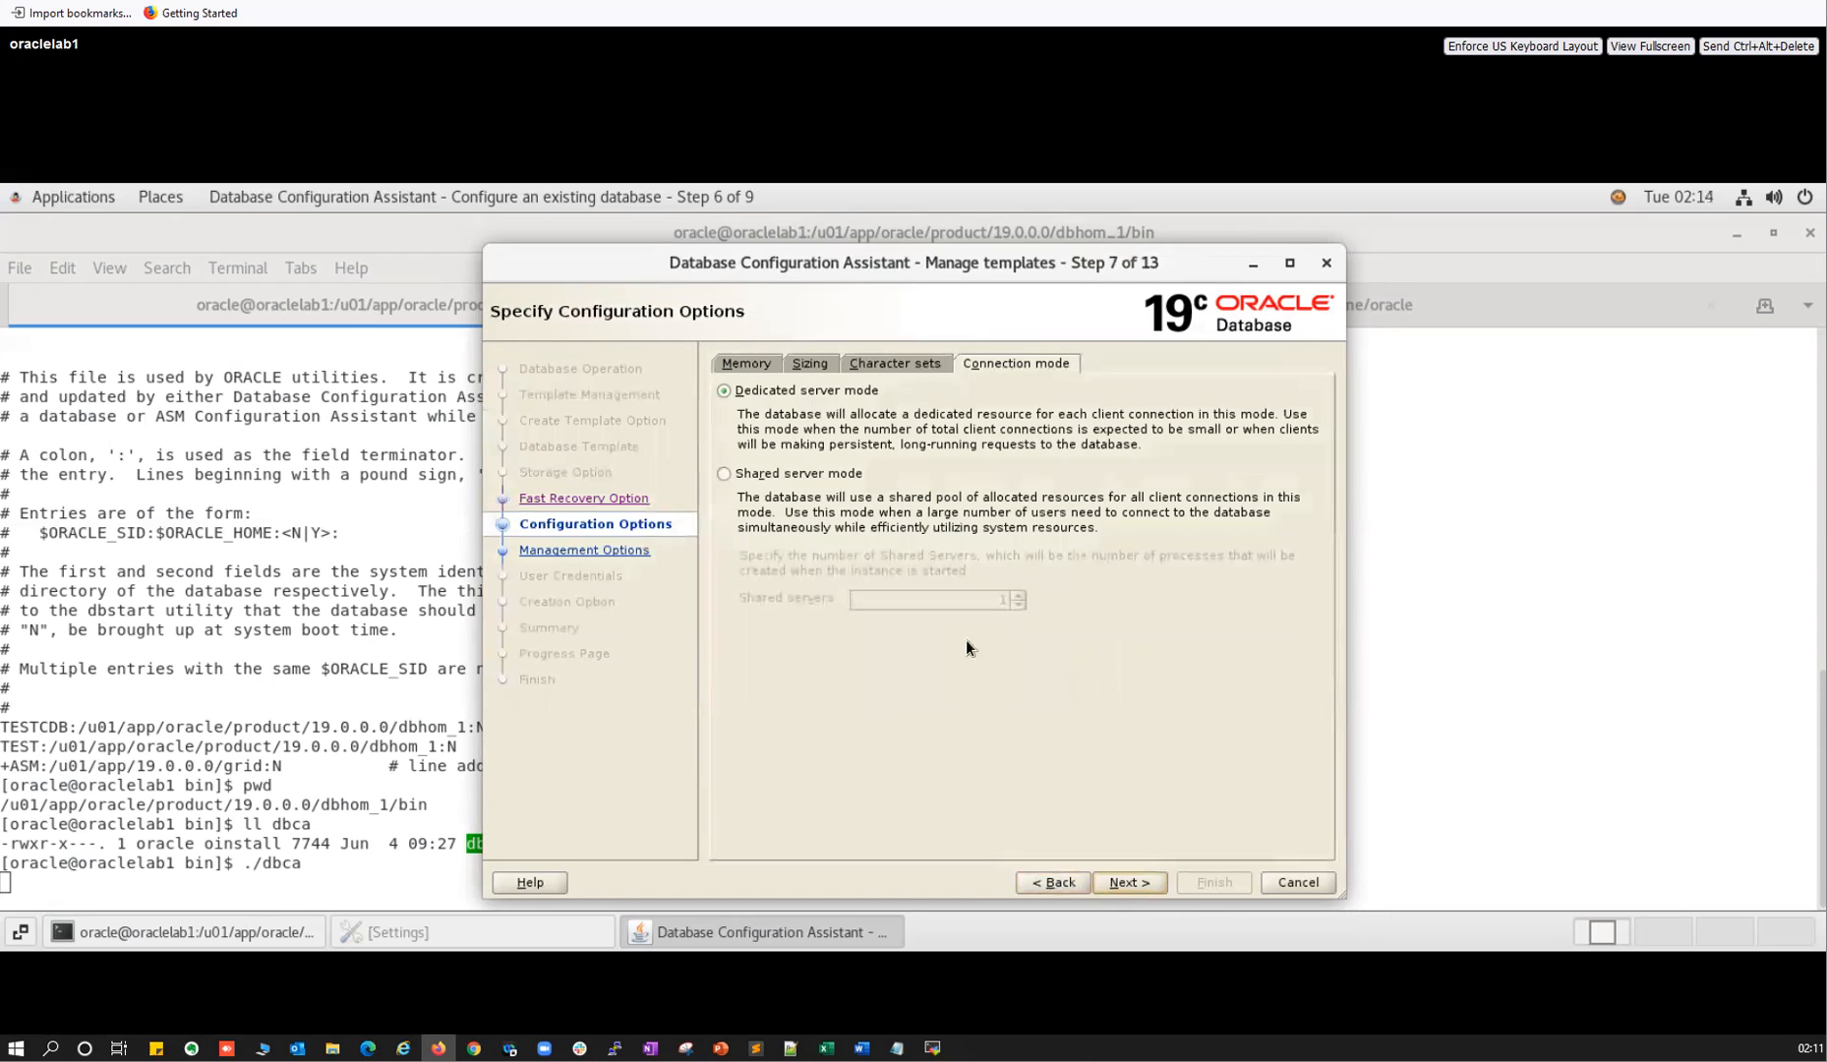
click(896, 364)
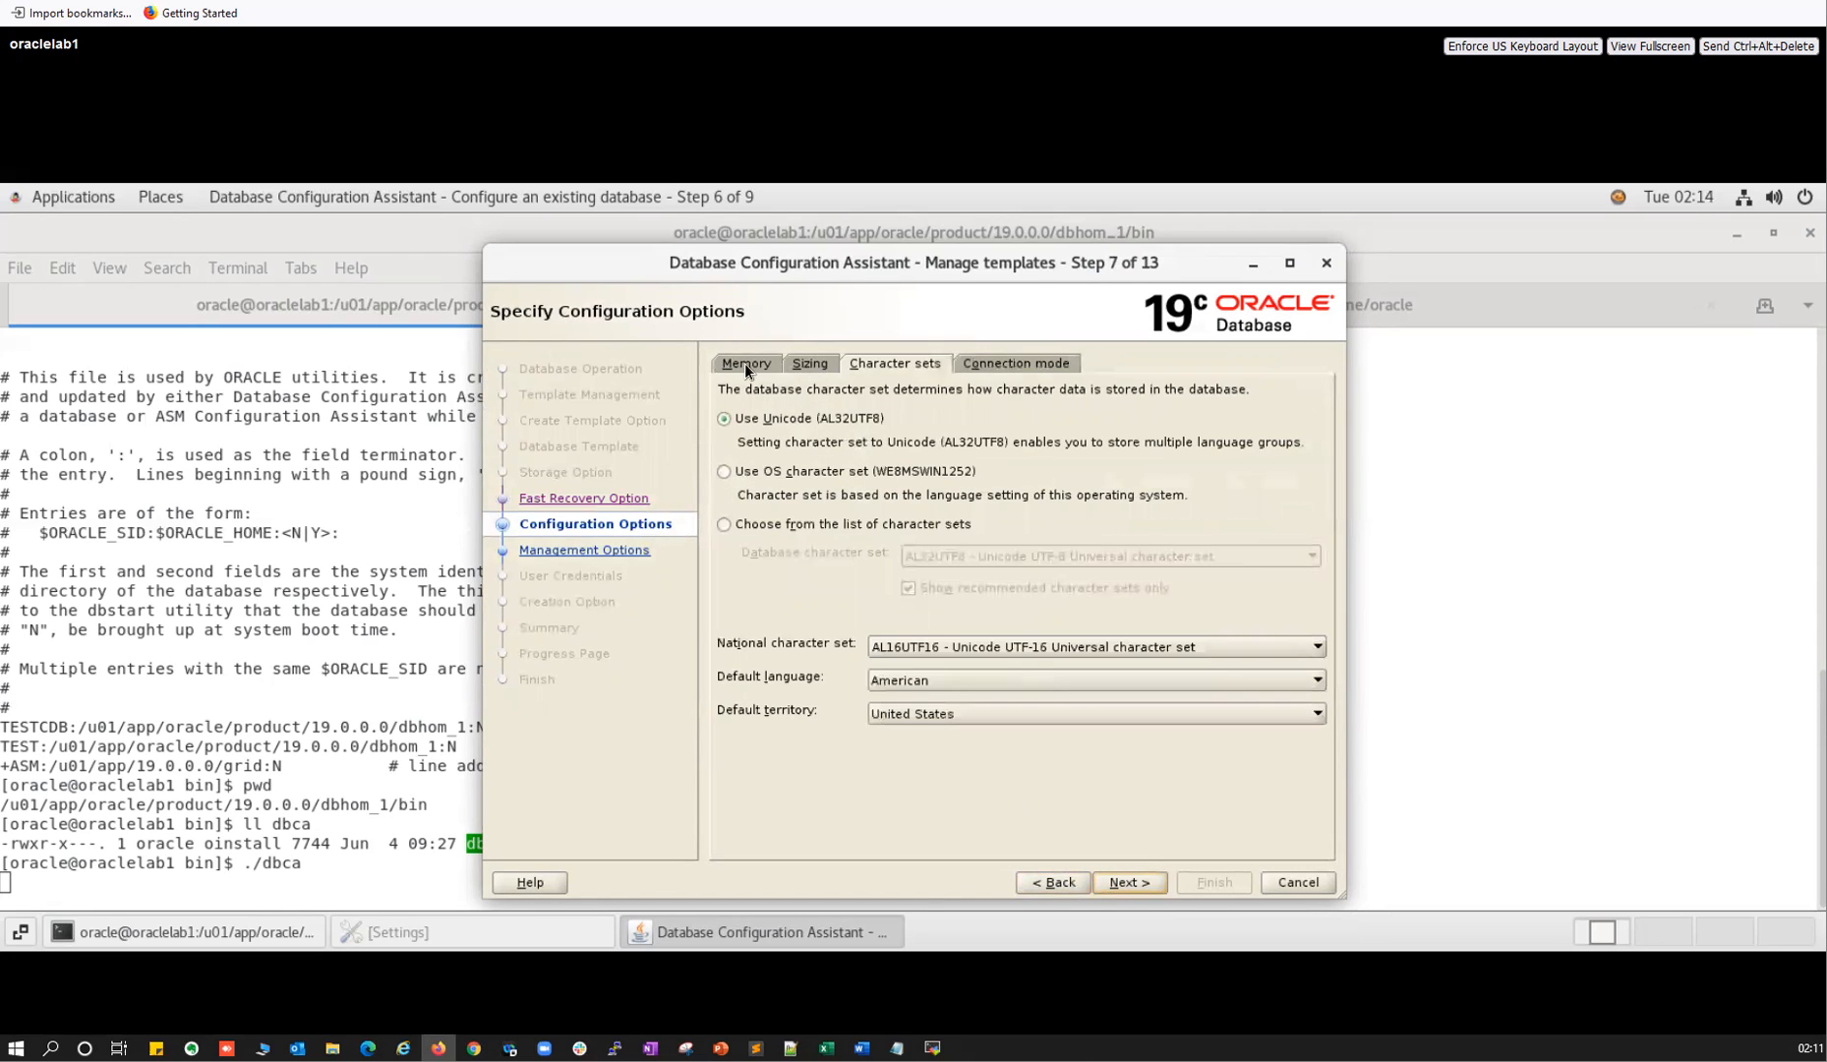
click(811, 363)
click(1114, 884)
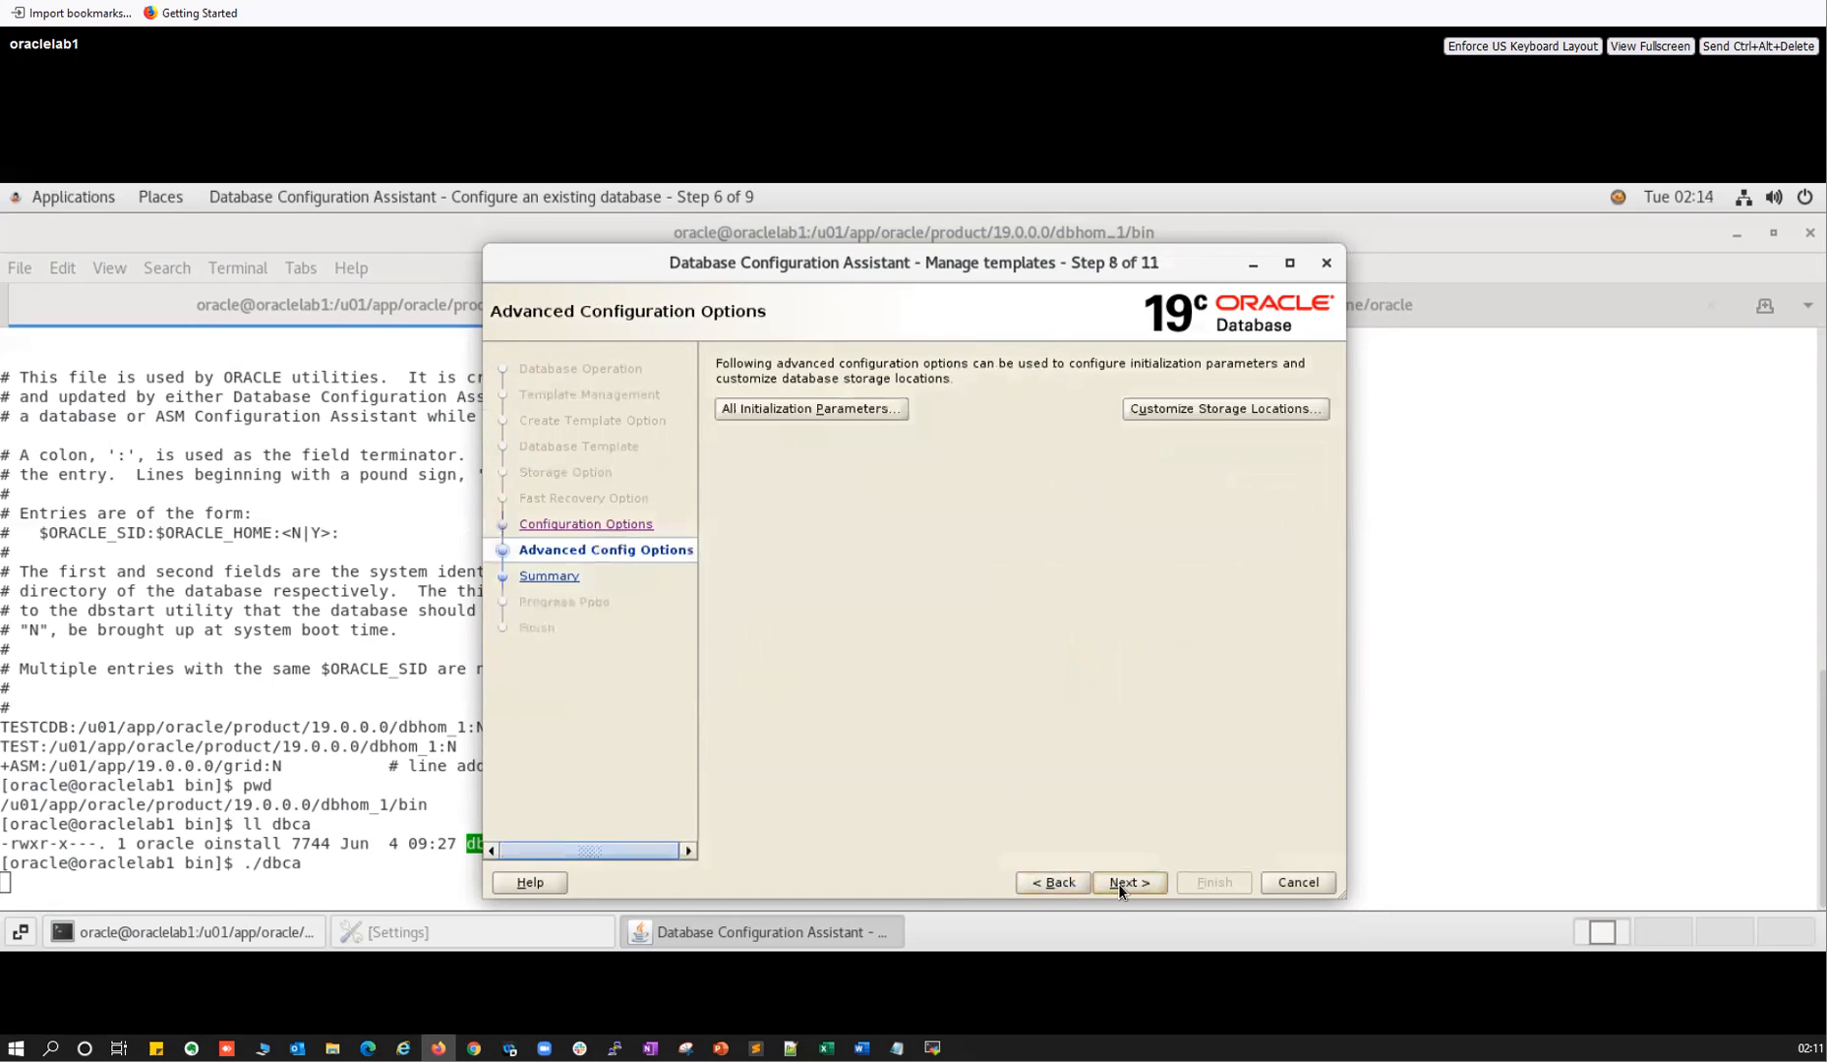
click(767, 406)
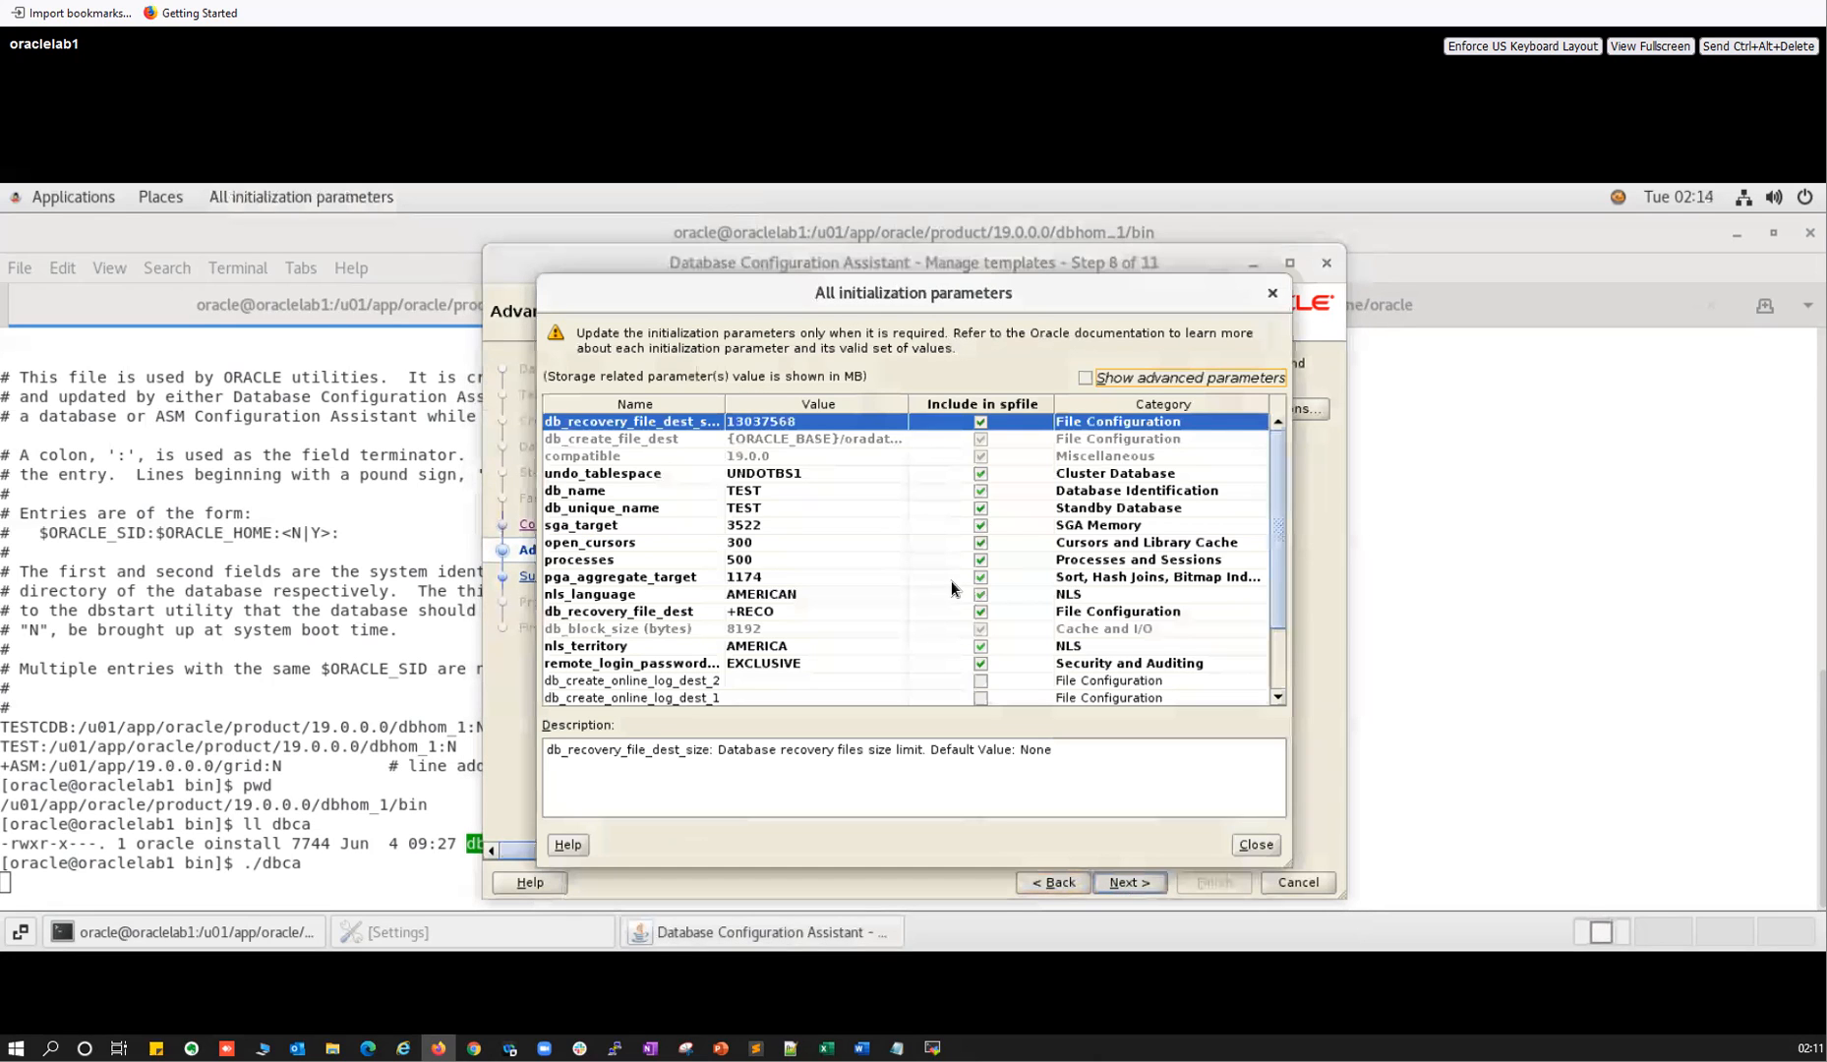
click(1276, 671)
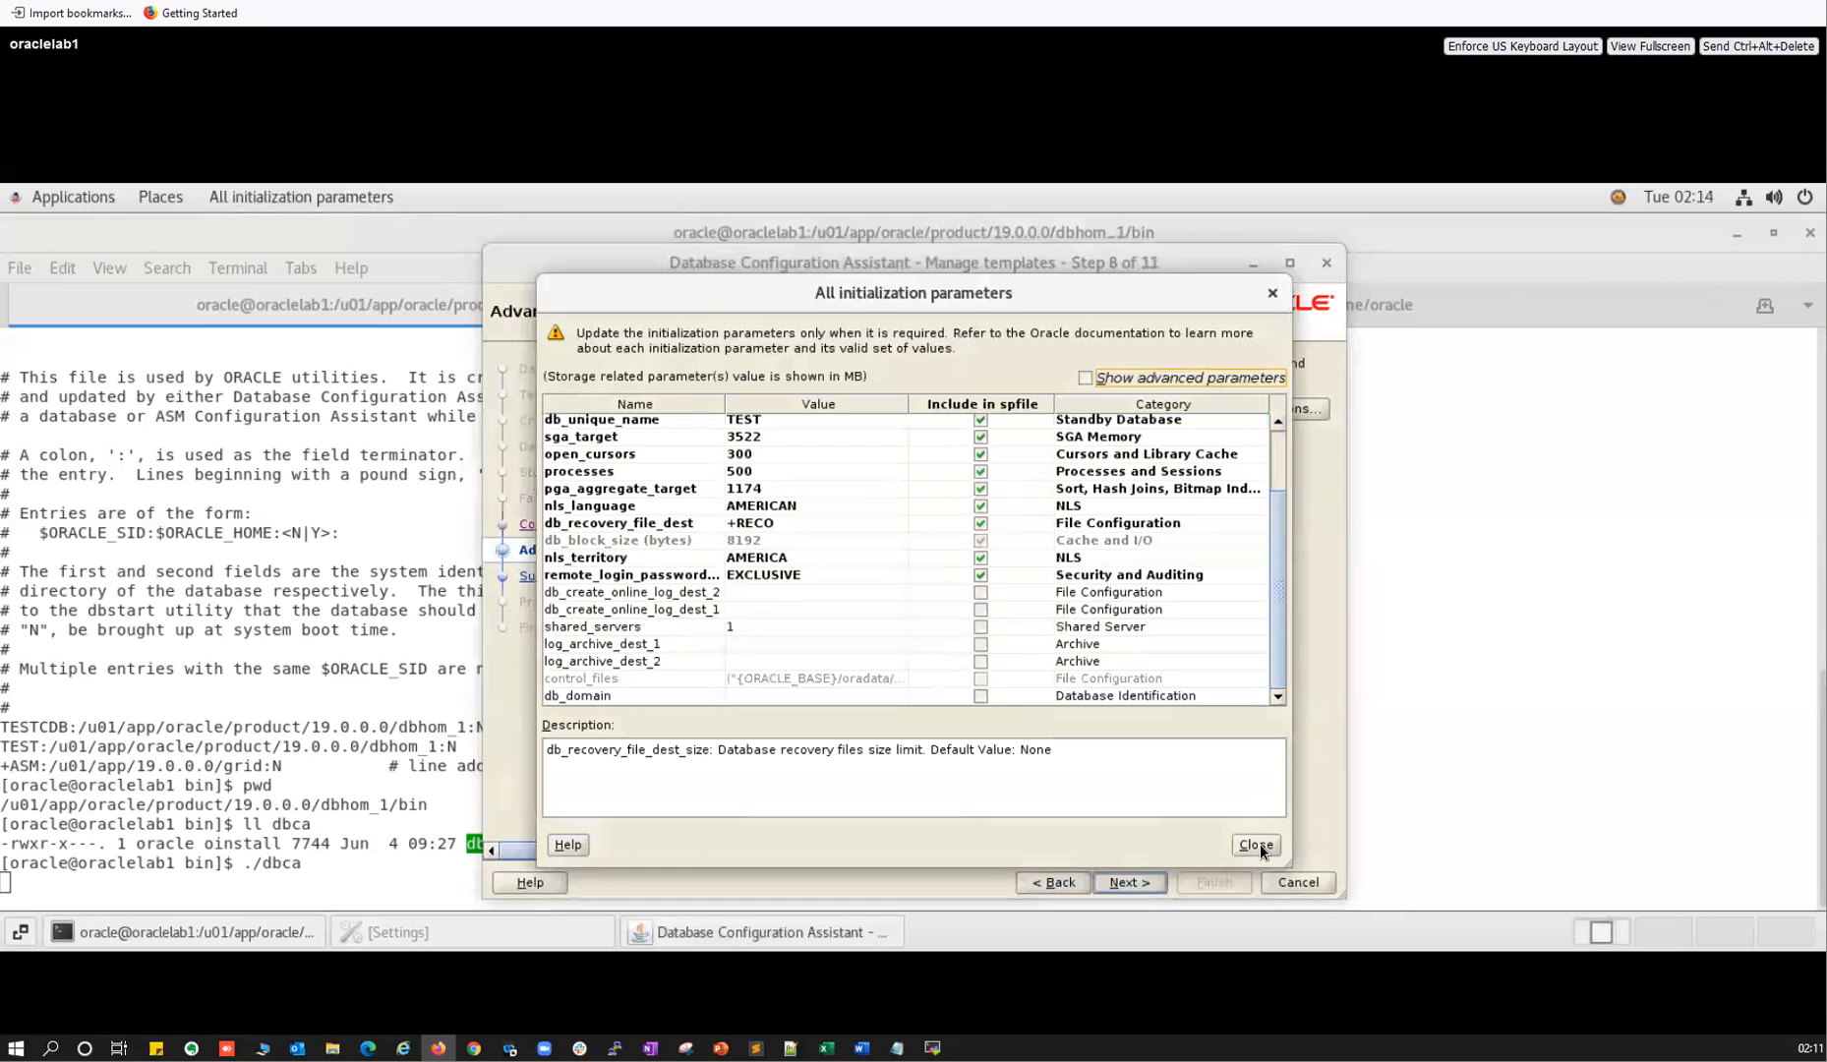
click(1256, 843)
click(1164, 411)
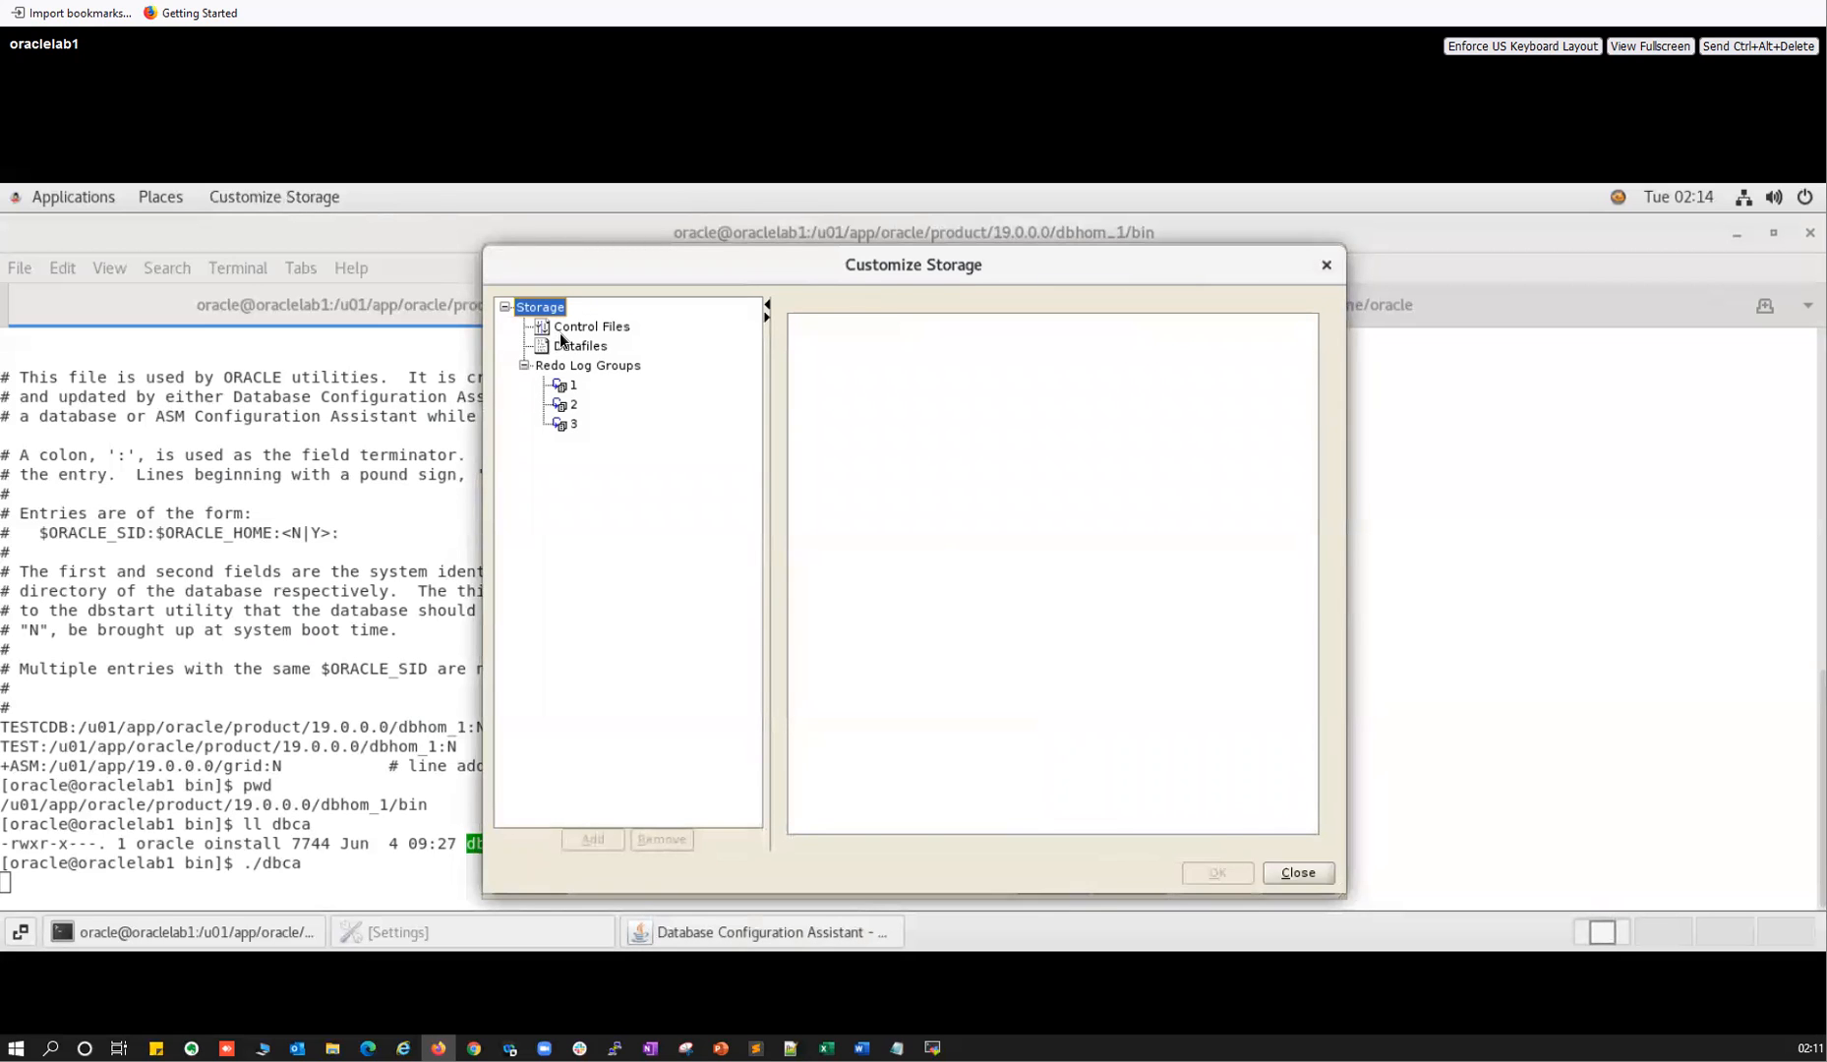
click(580, 327)
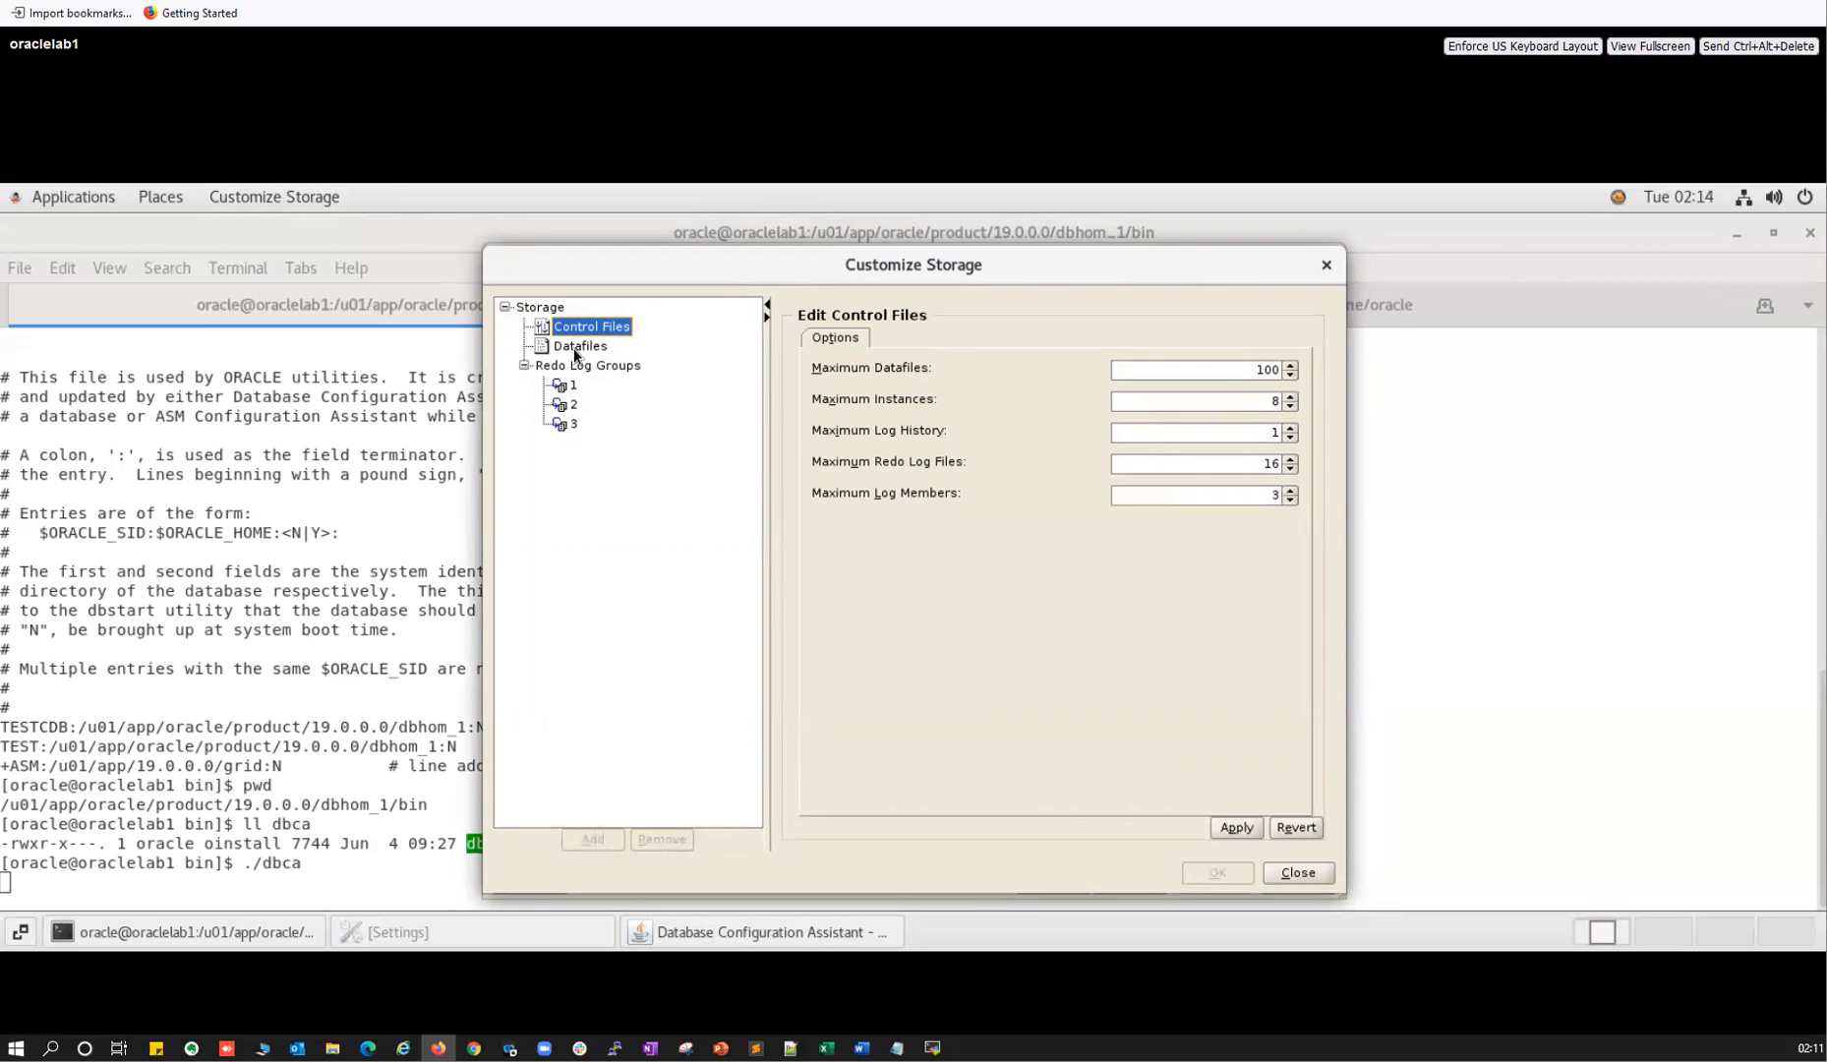
click(576, 347)
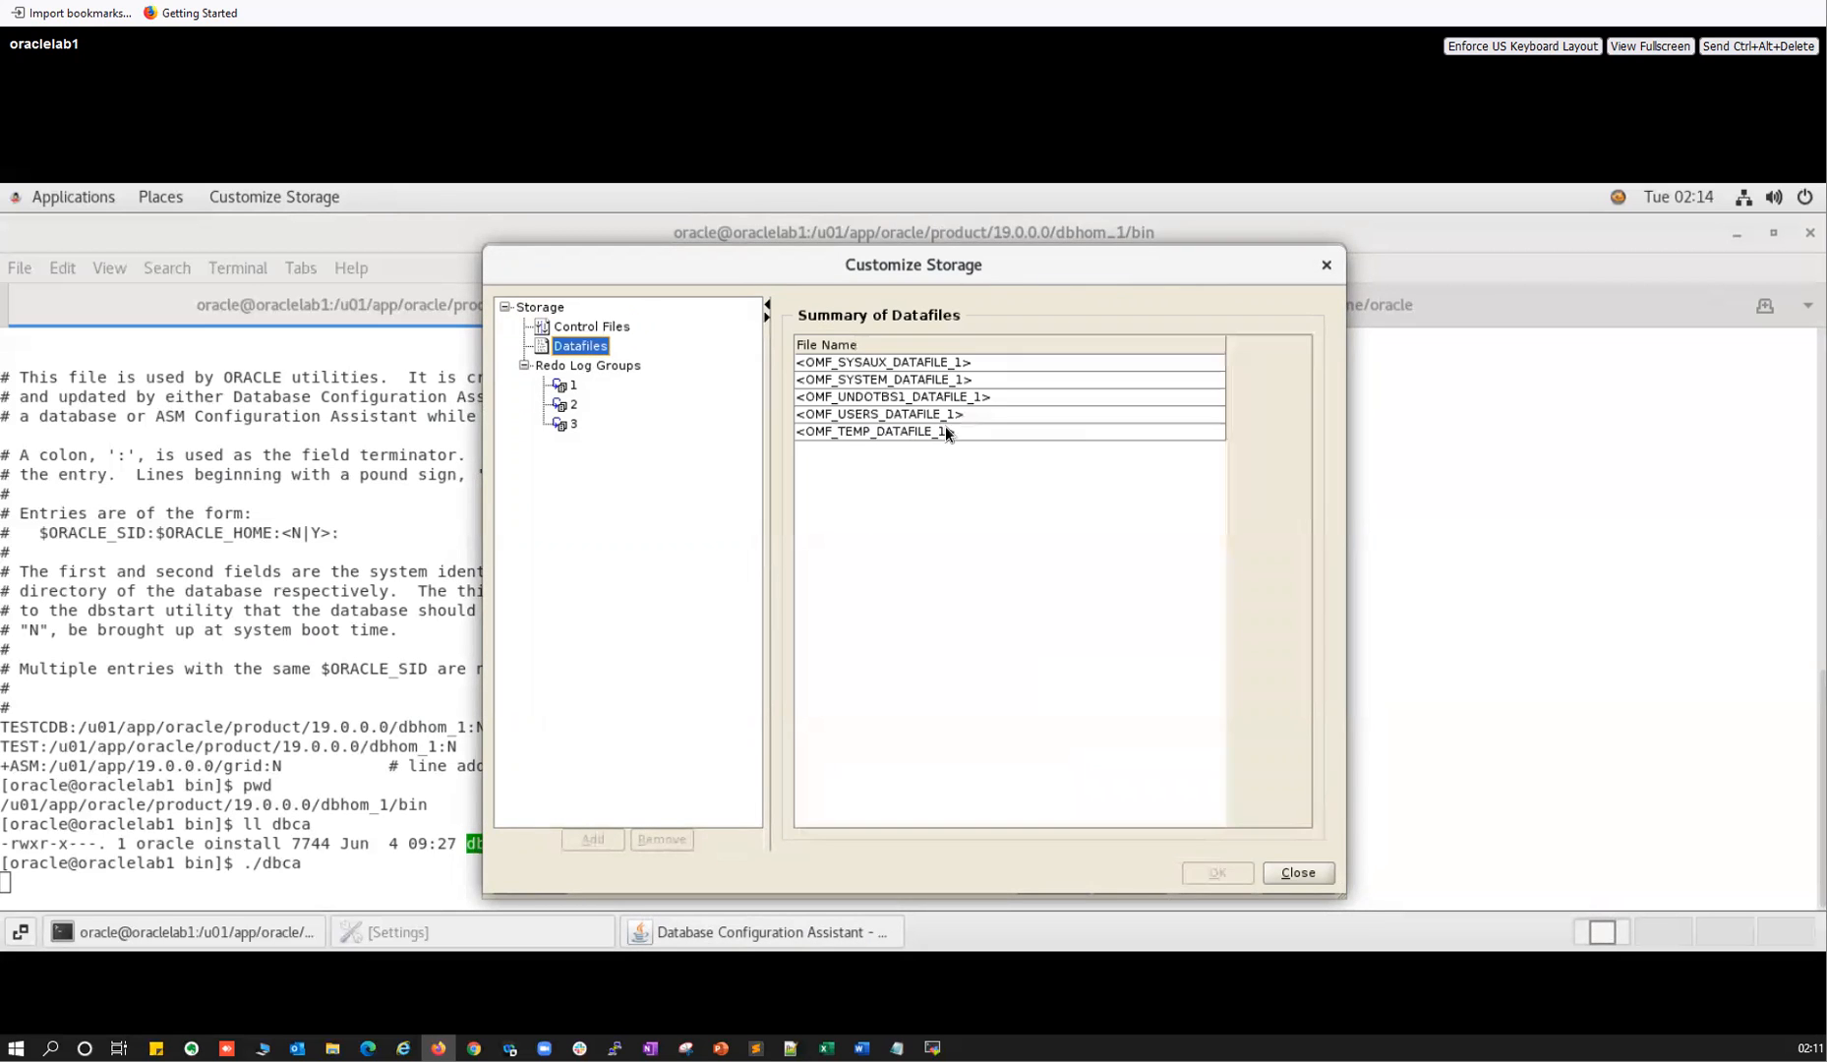
click(567, 361)
click(562, 382)
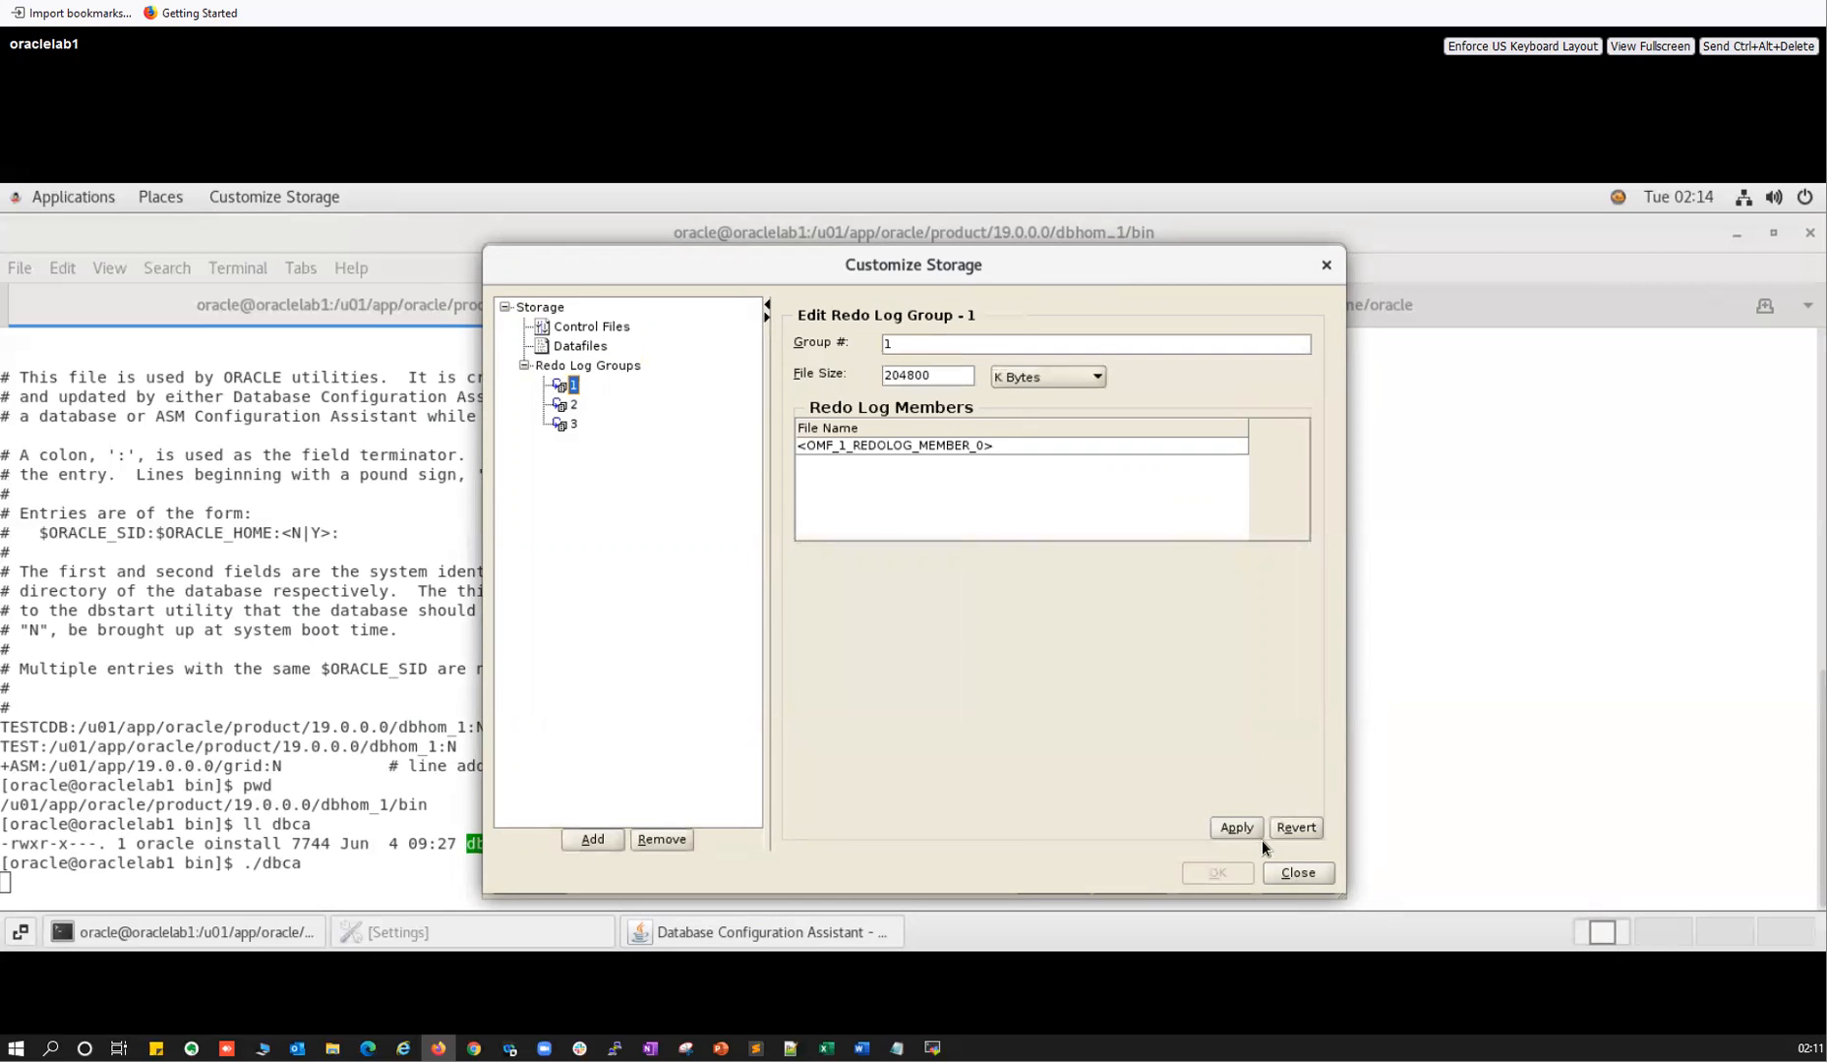
click(1300, 874)
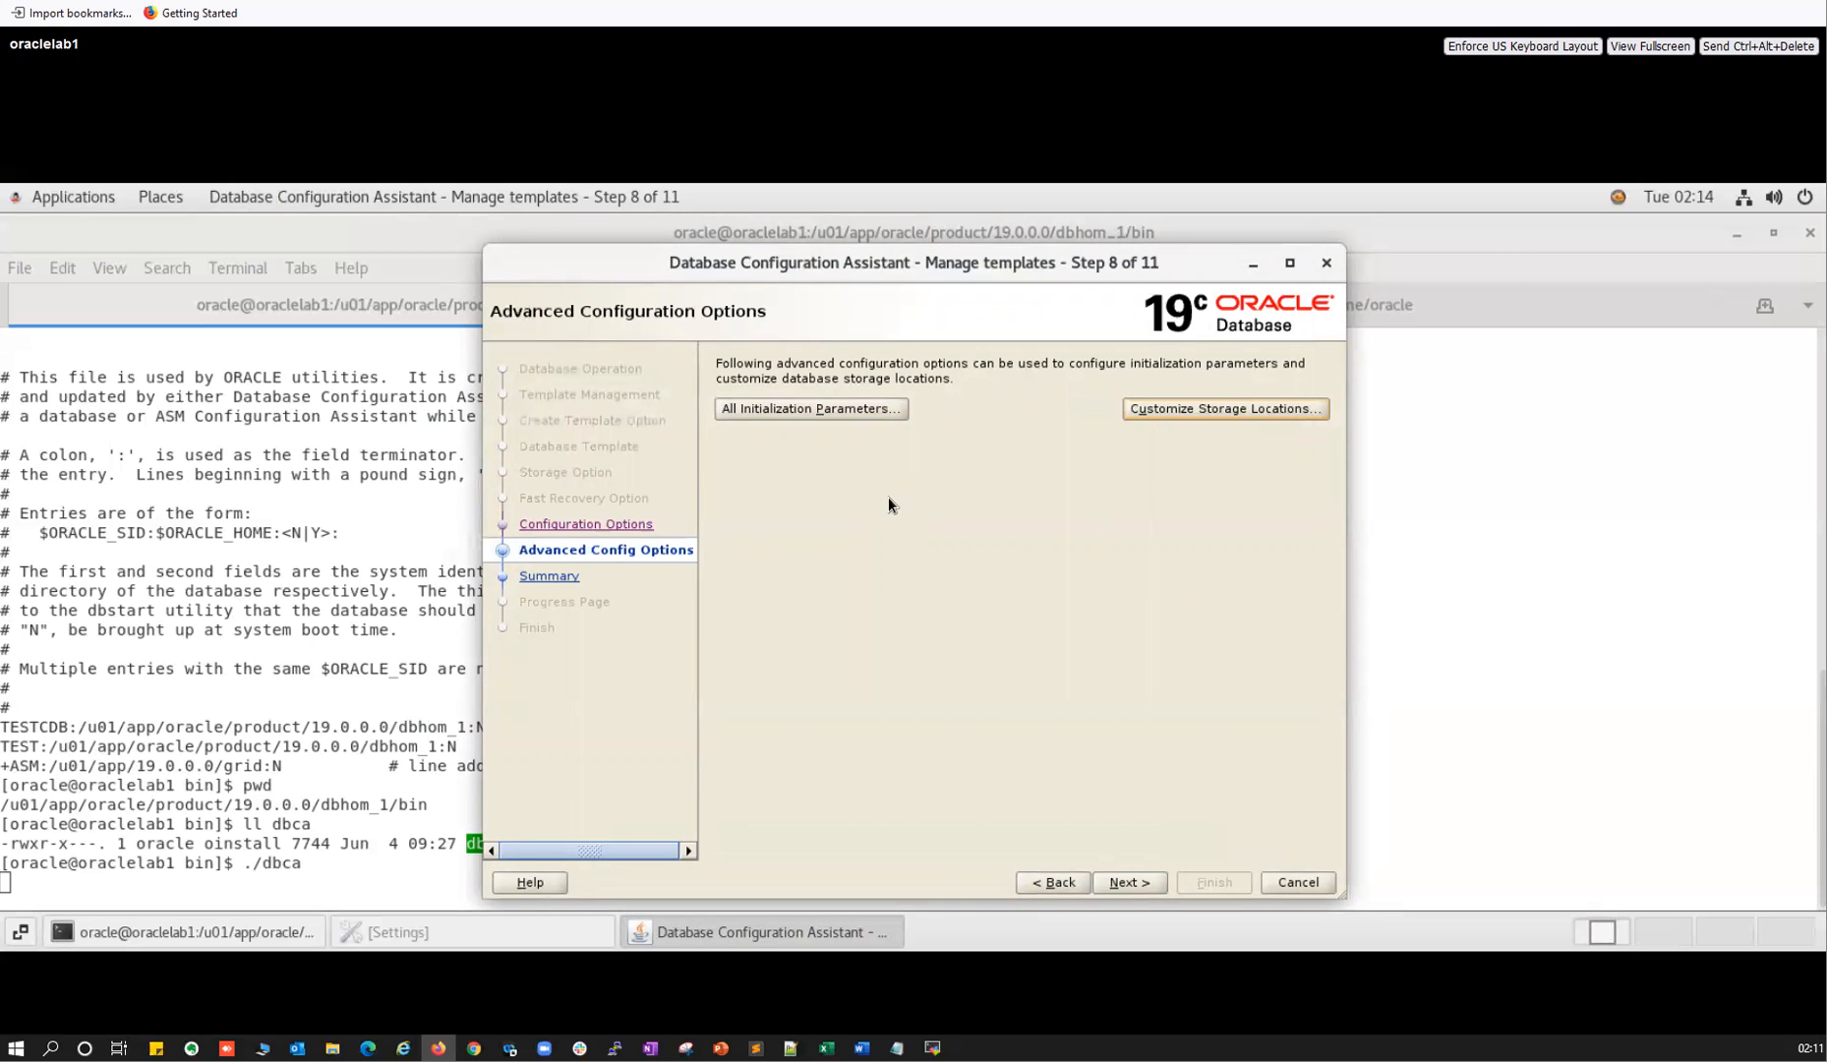
Advance to the template Summary page and review it.
click(1129, 882)
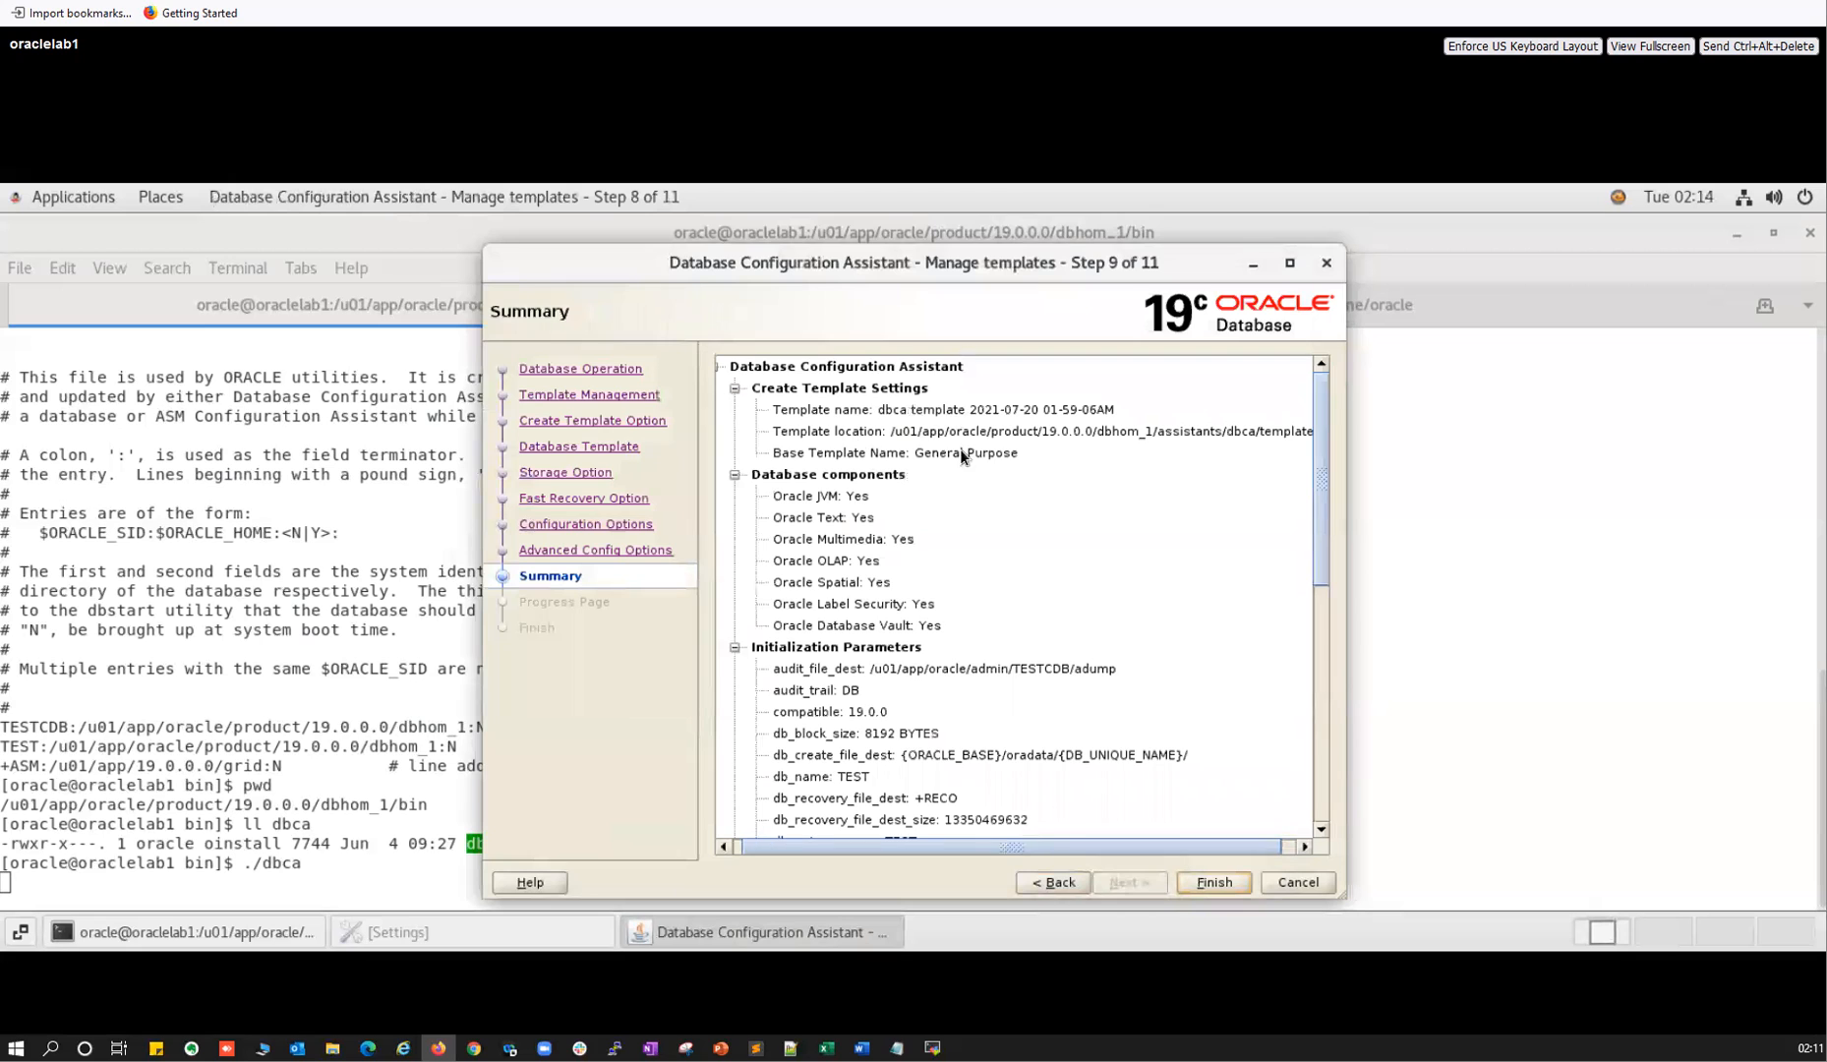
click(1320, 665)
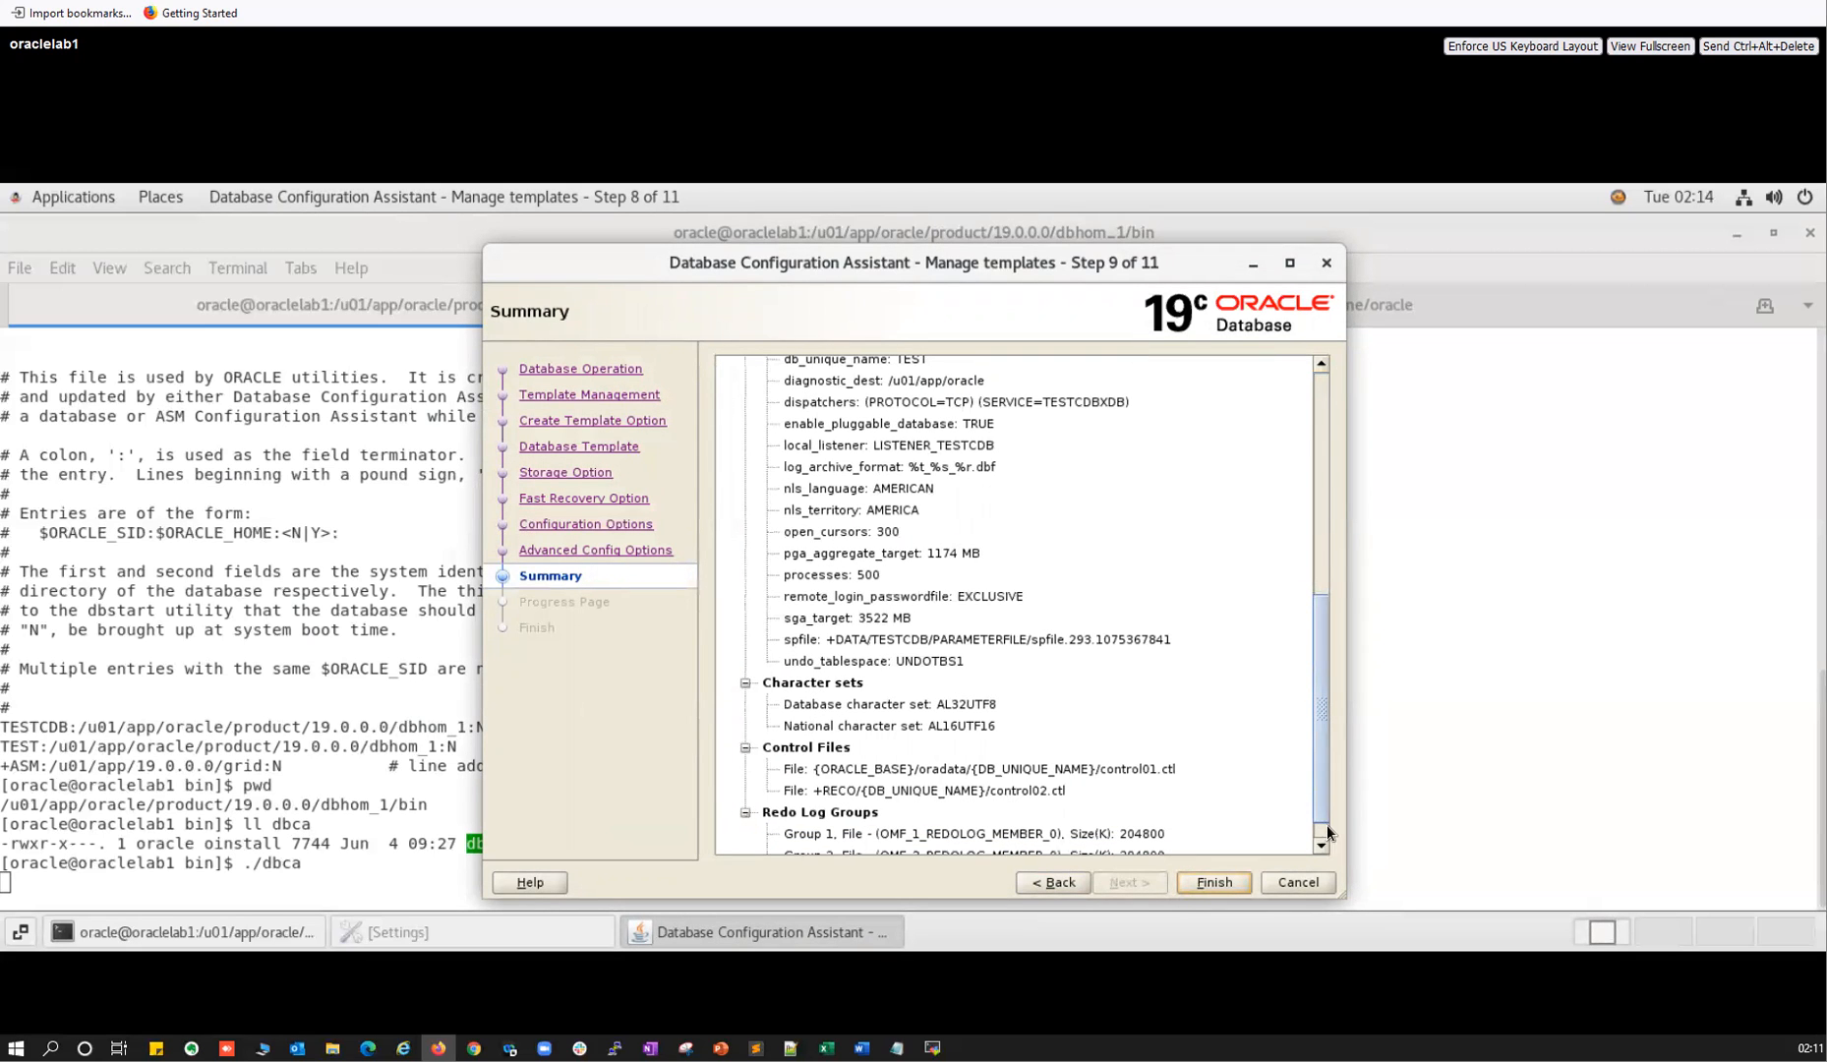
click(1322, 831)
click(1323, 443)
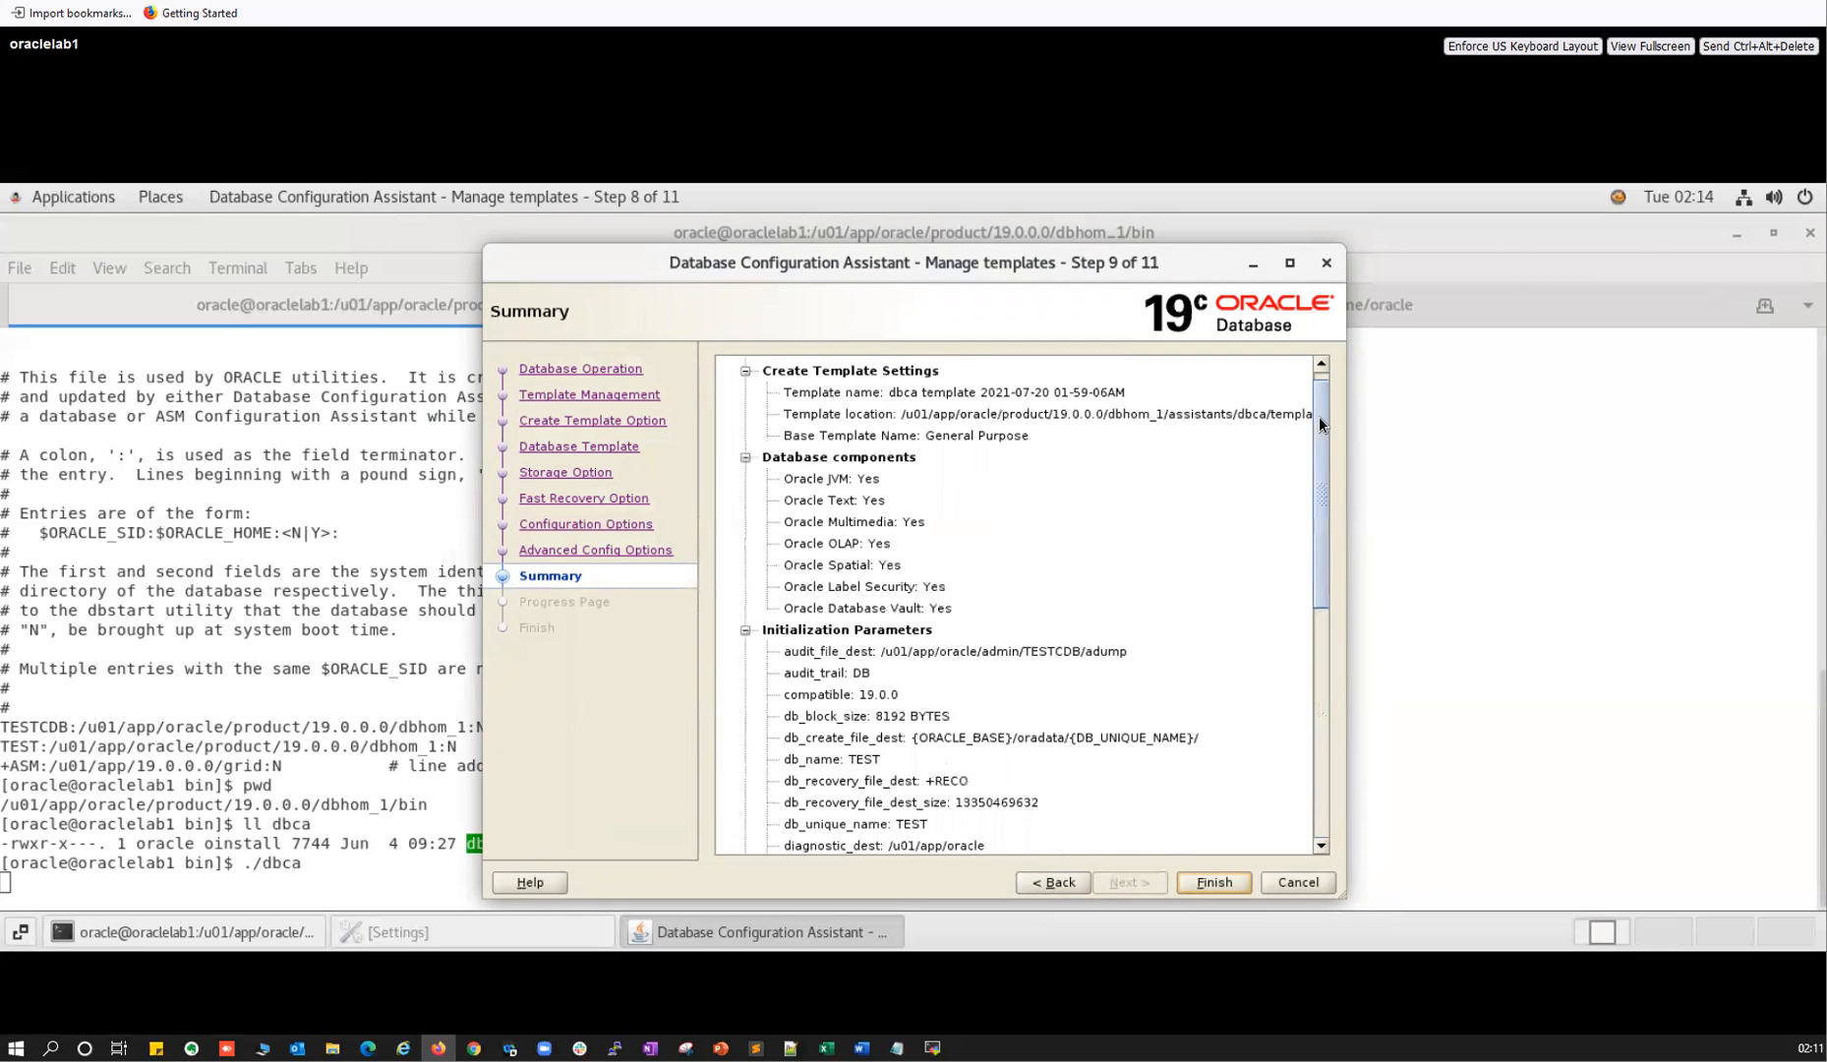
Step back through every wizard page to the Template Management choices.
click(1053, 882)
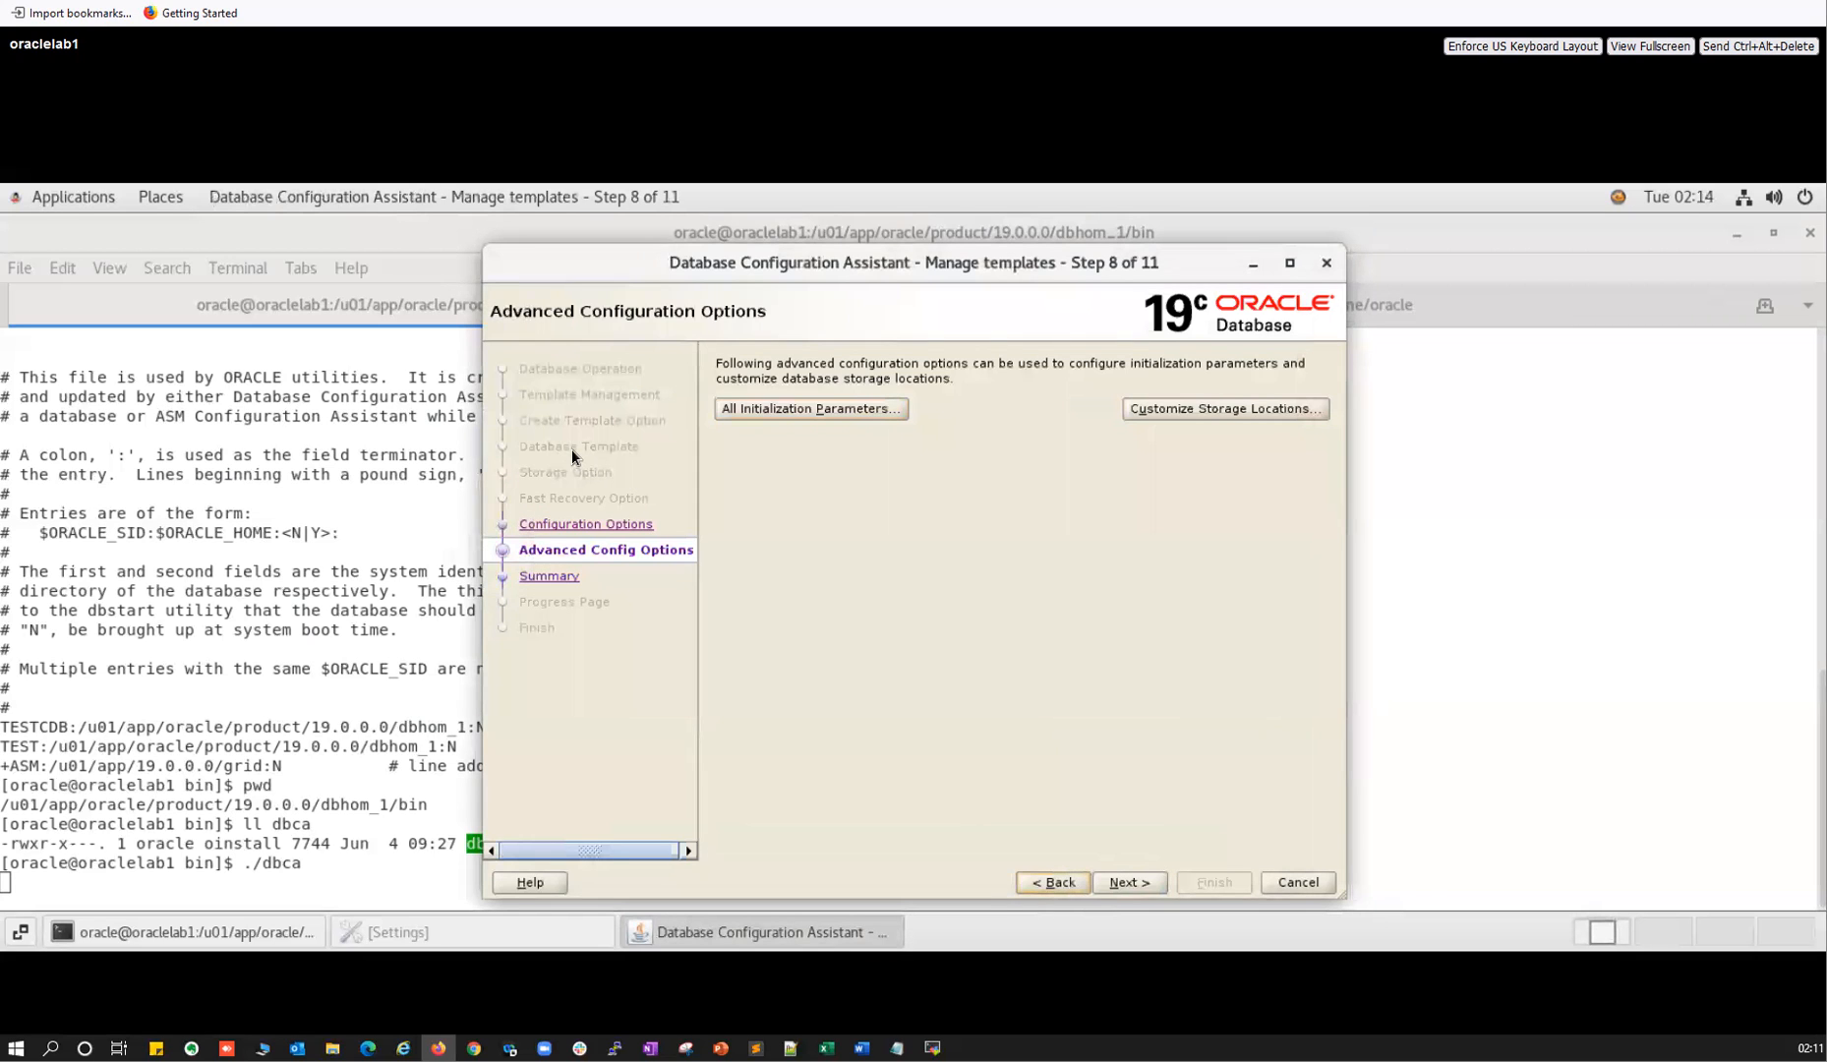
click(1046, 884)
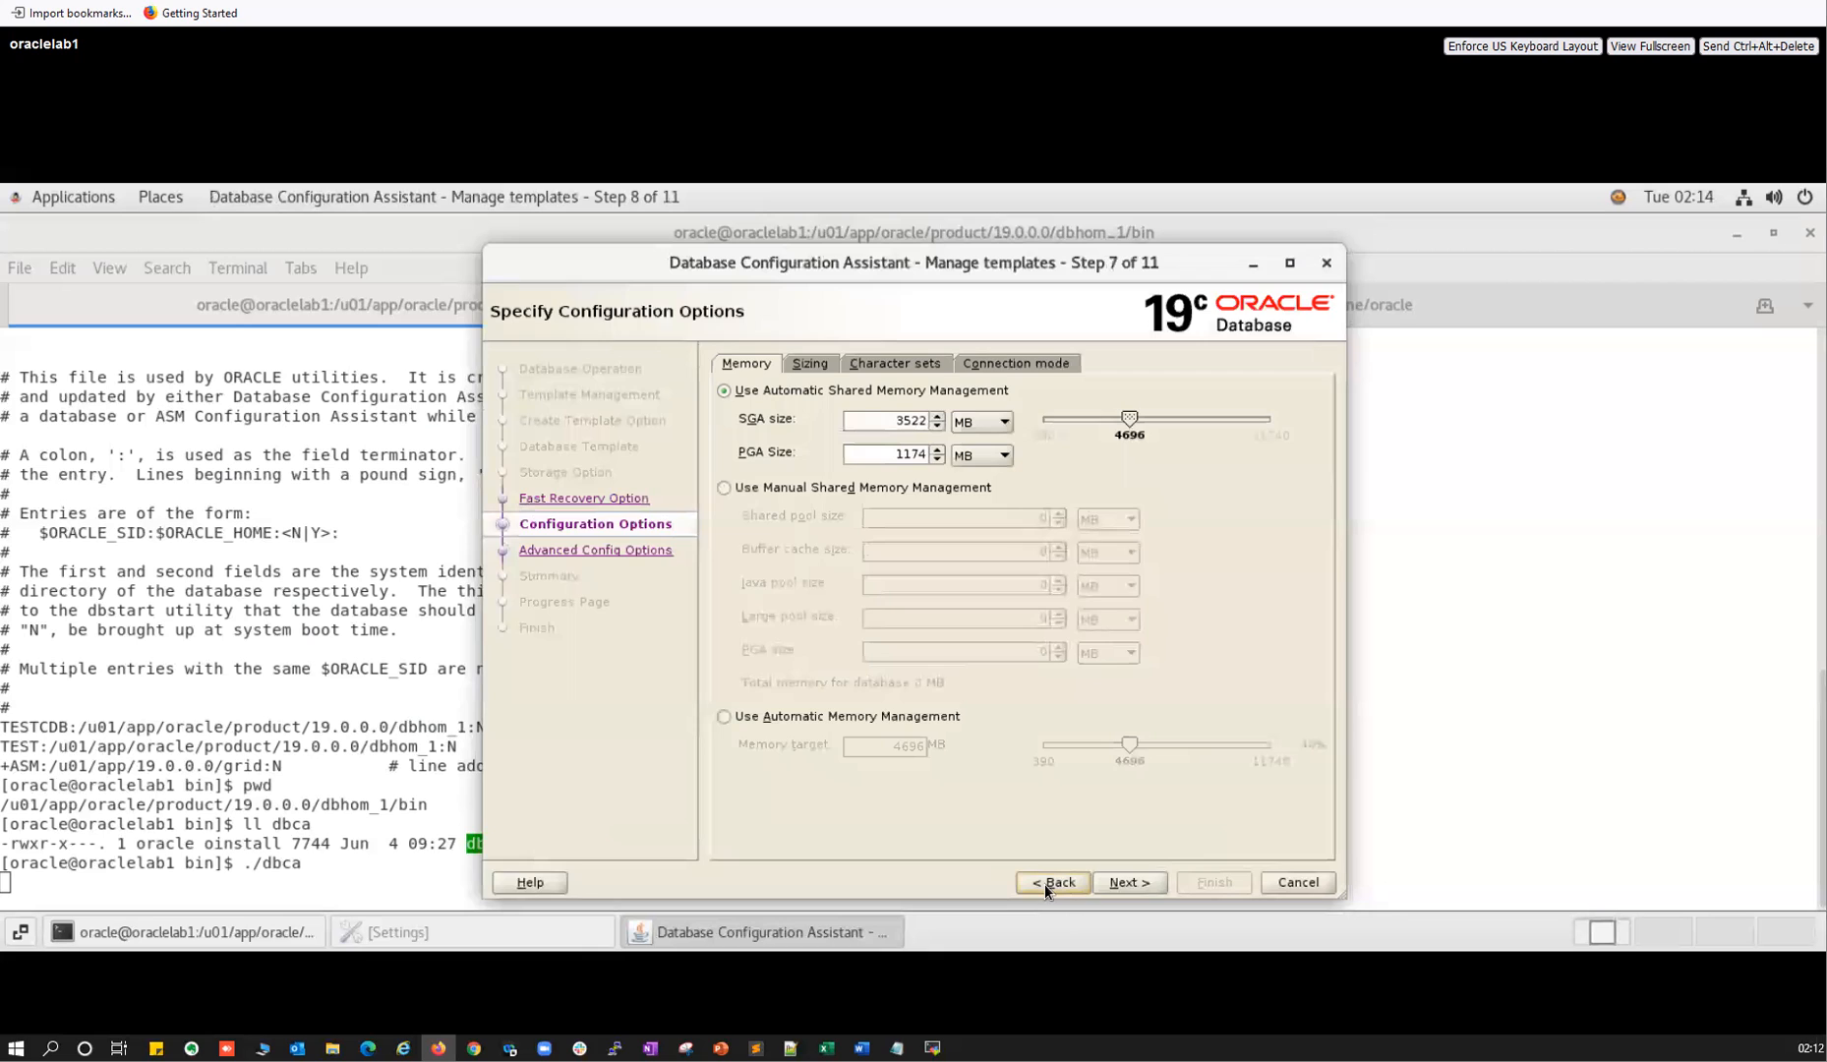
click(1045, 884)
click(1045, 884)
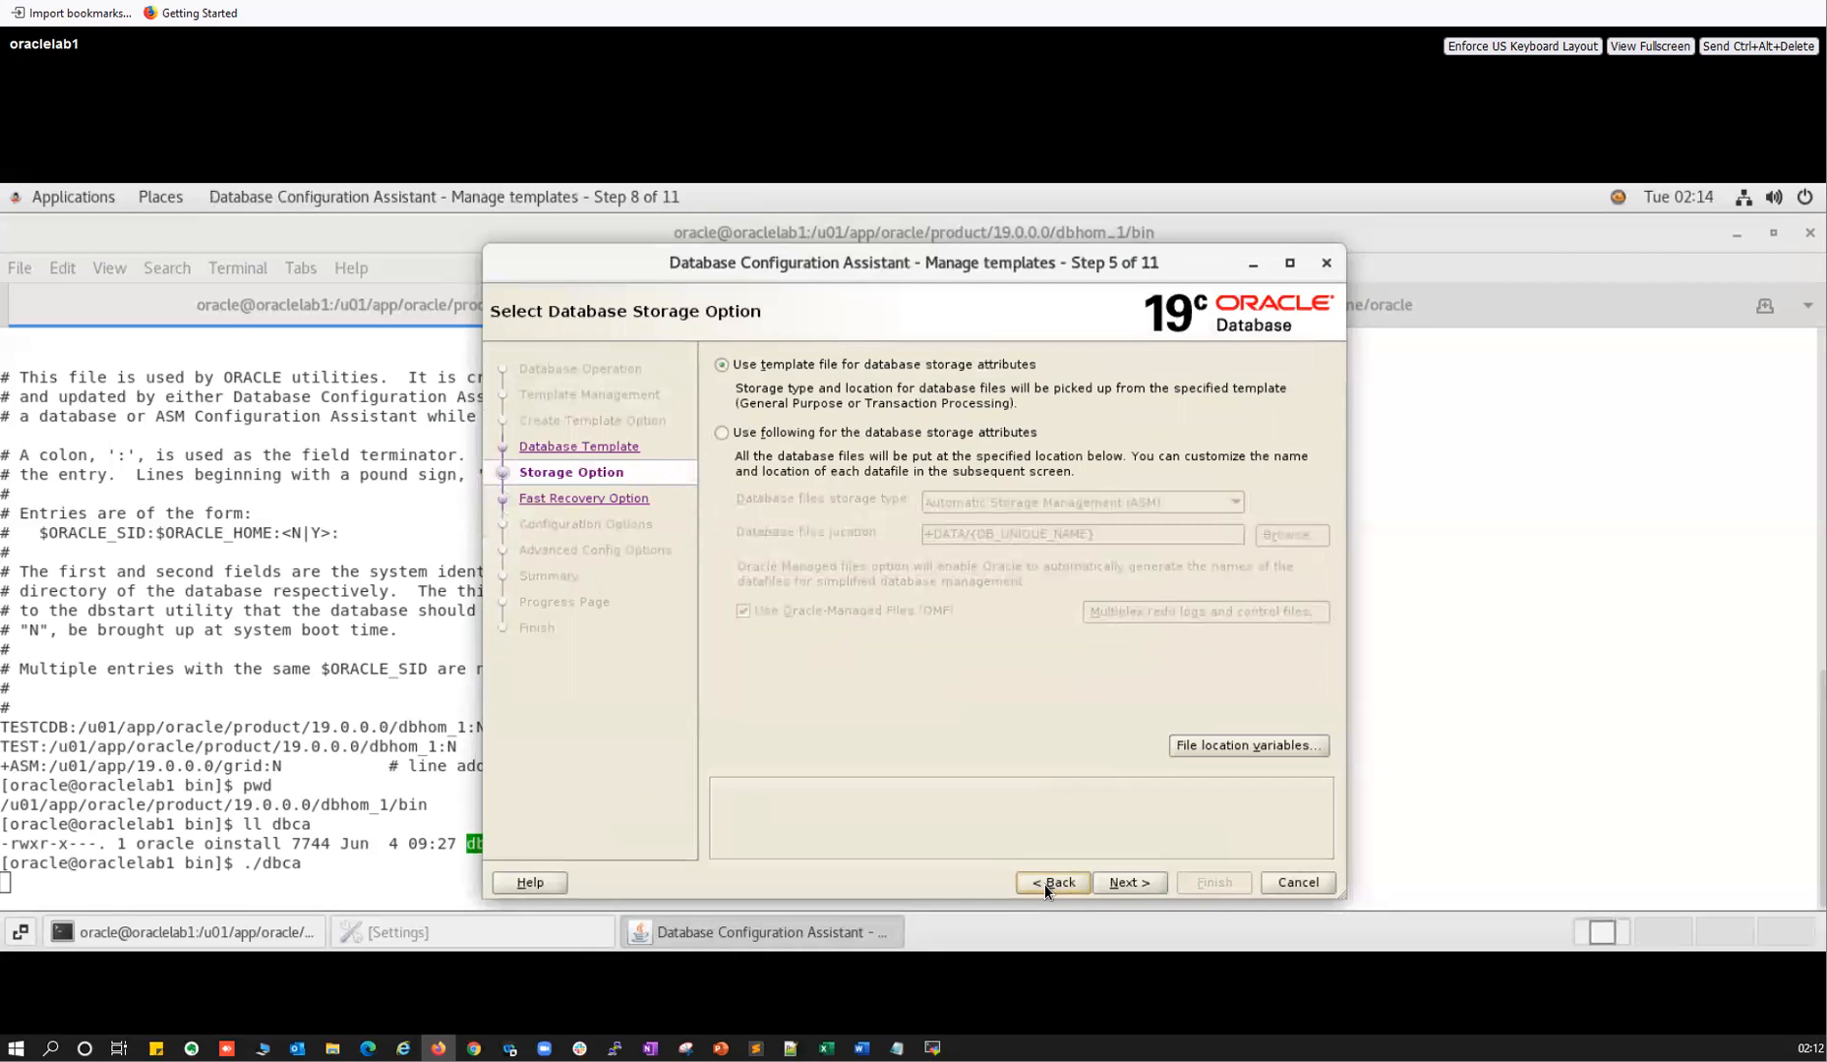
click(1046, 884)
click(1045, 884)
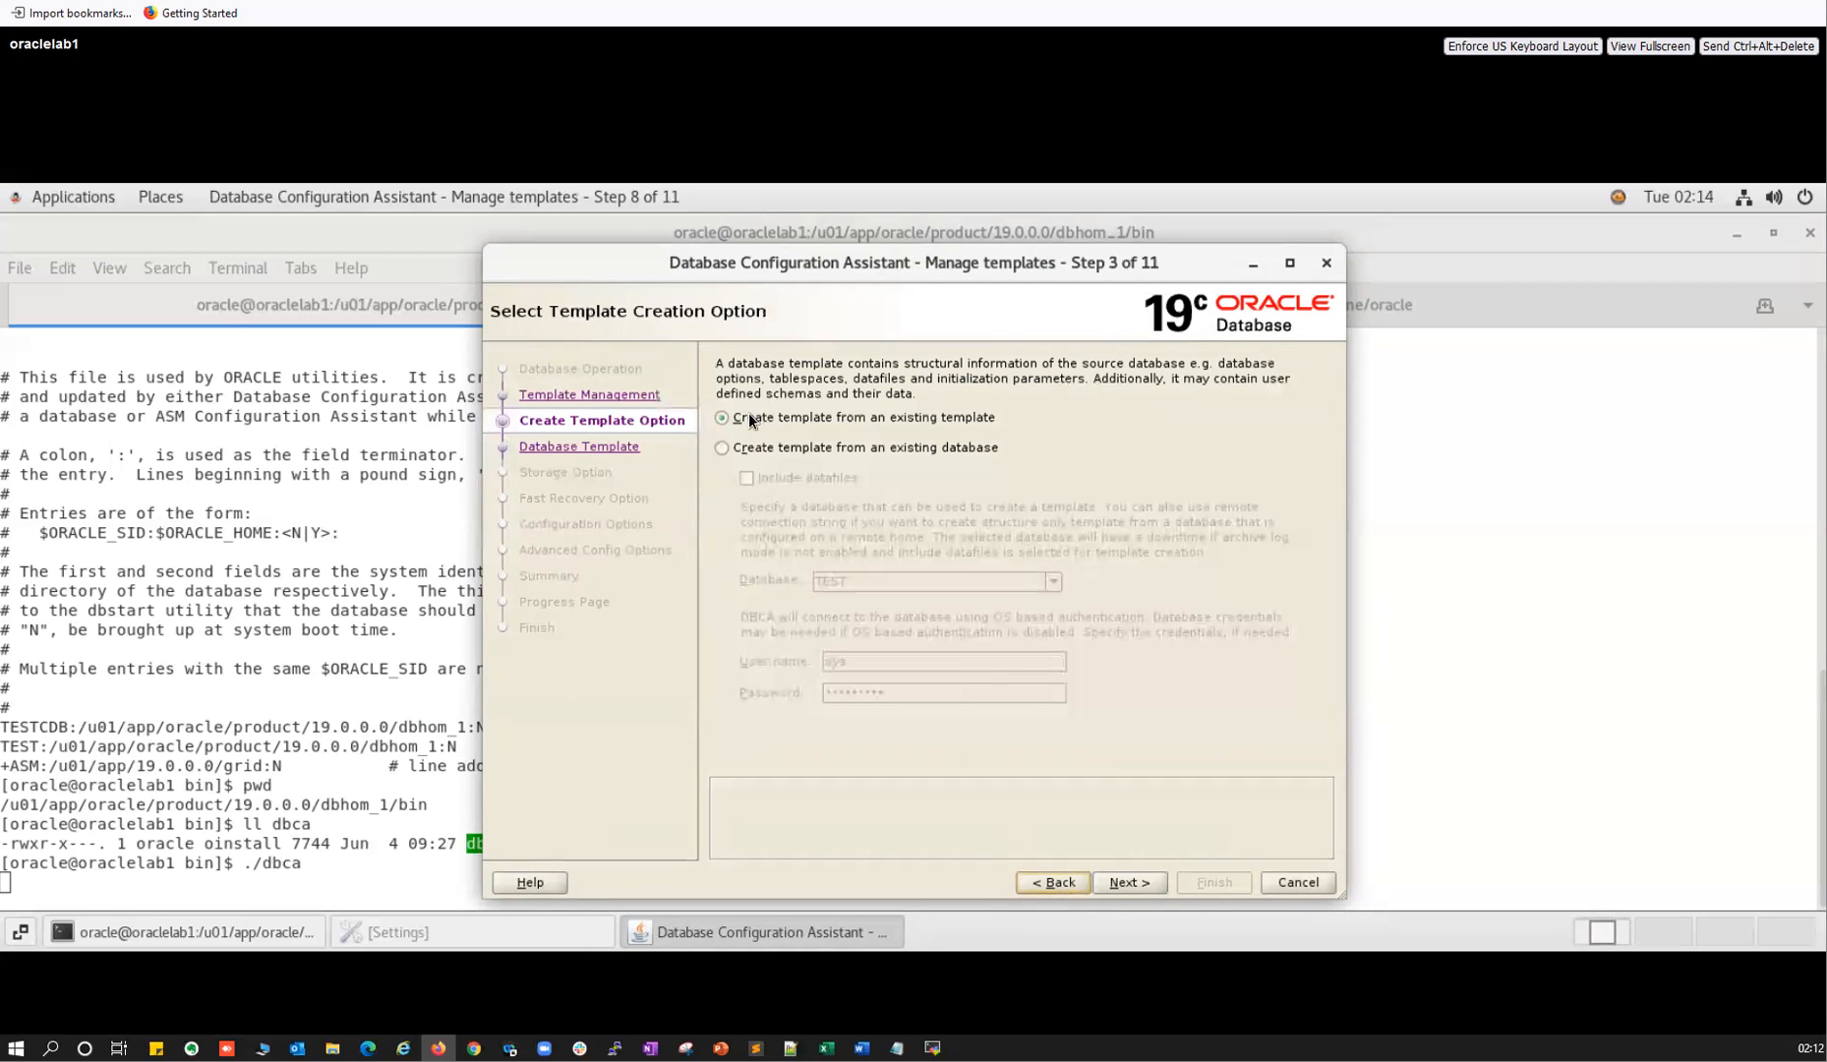
click(1053, 883)
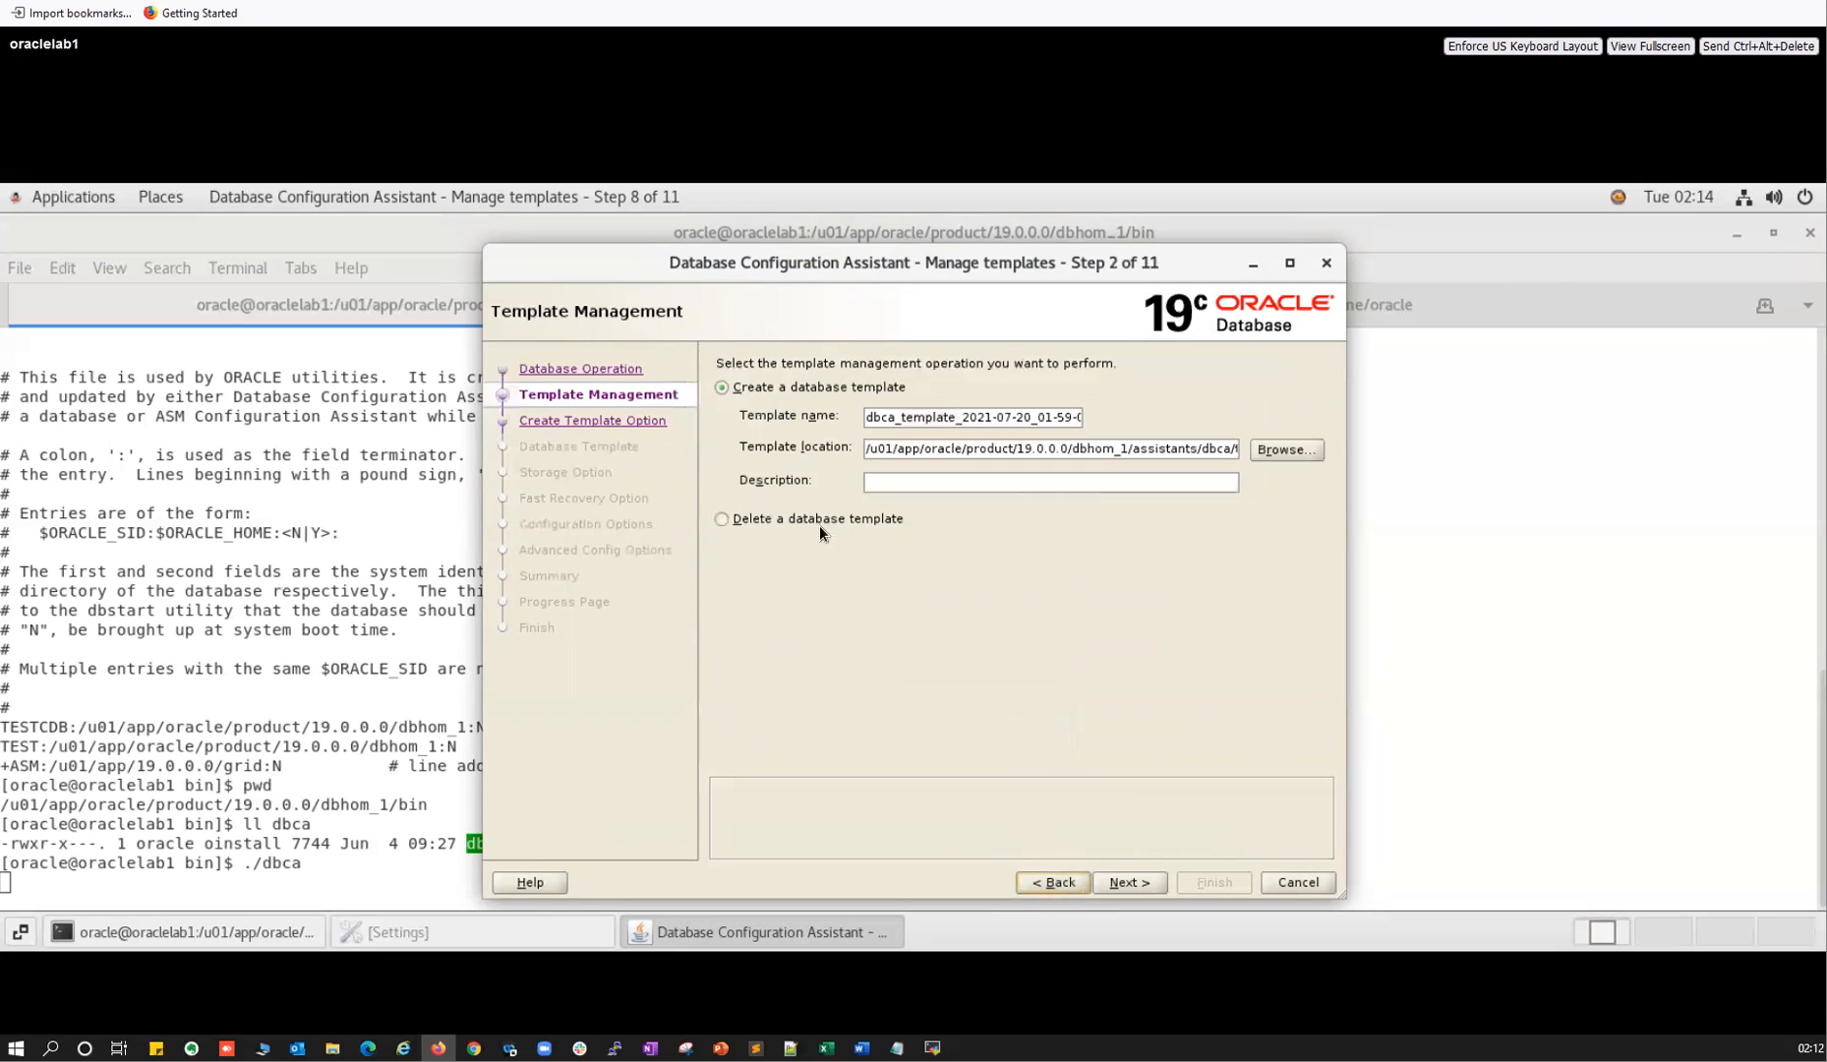
Choose 'Delete a database template', mark Data Warehouse, preview its deletion, then back out.
click(752, 519)
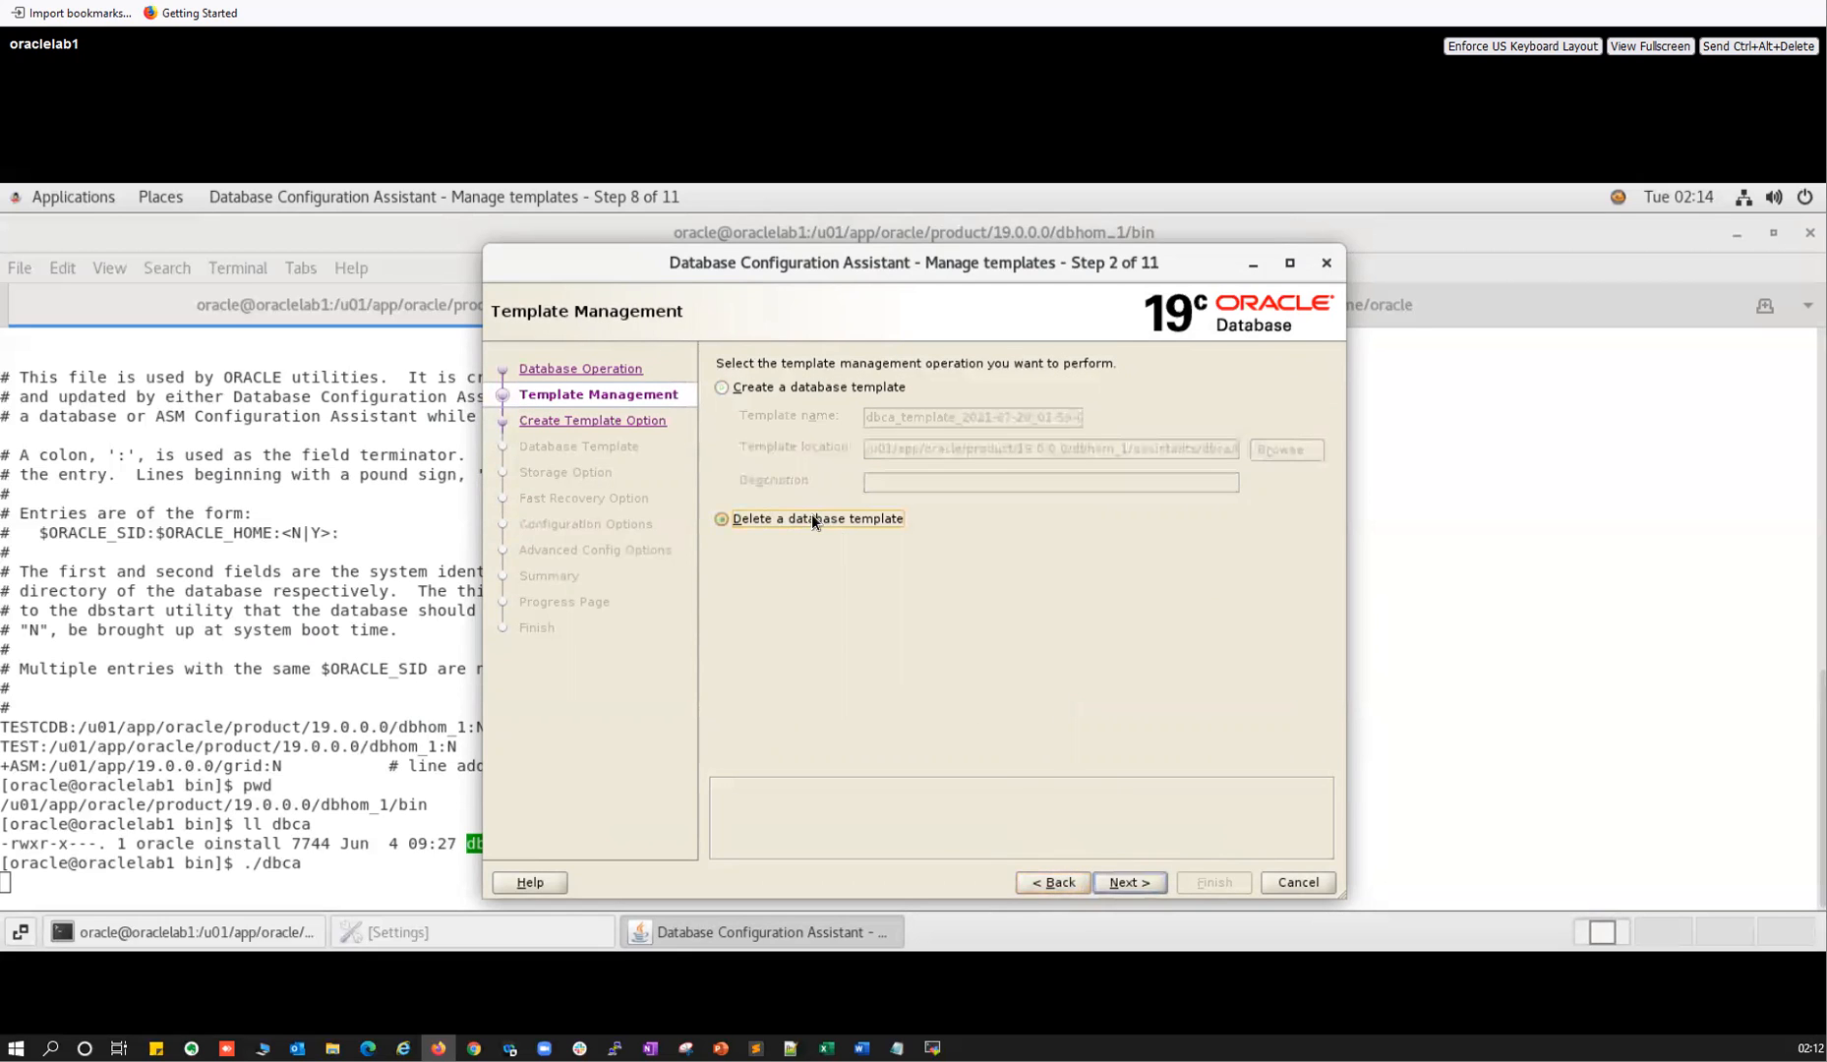
click(1120, 881)
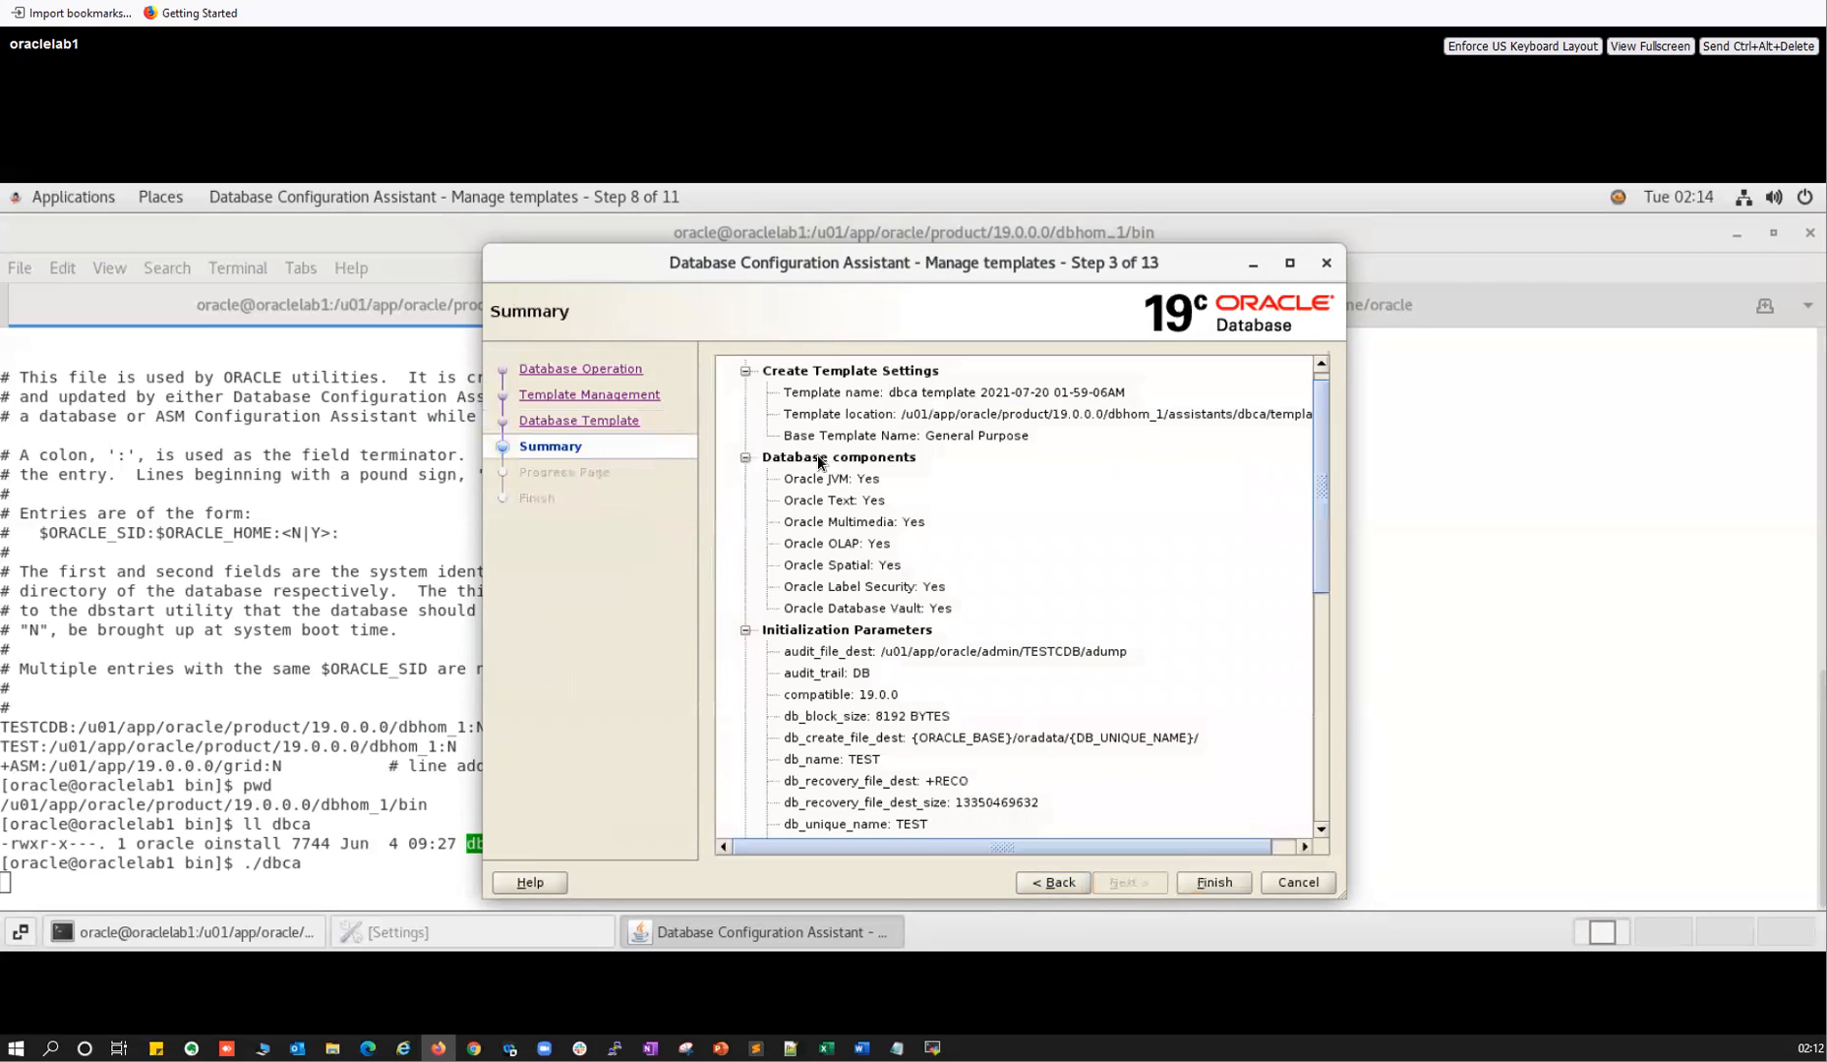
drag(1190, 453, 1324, 434)
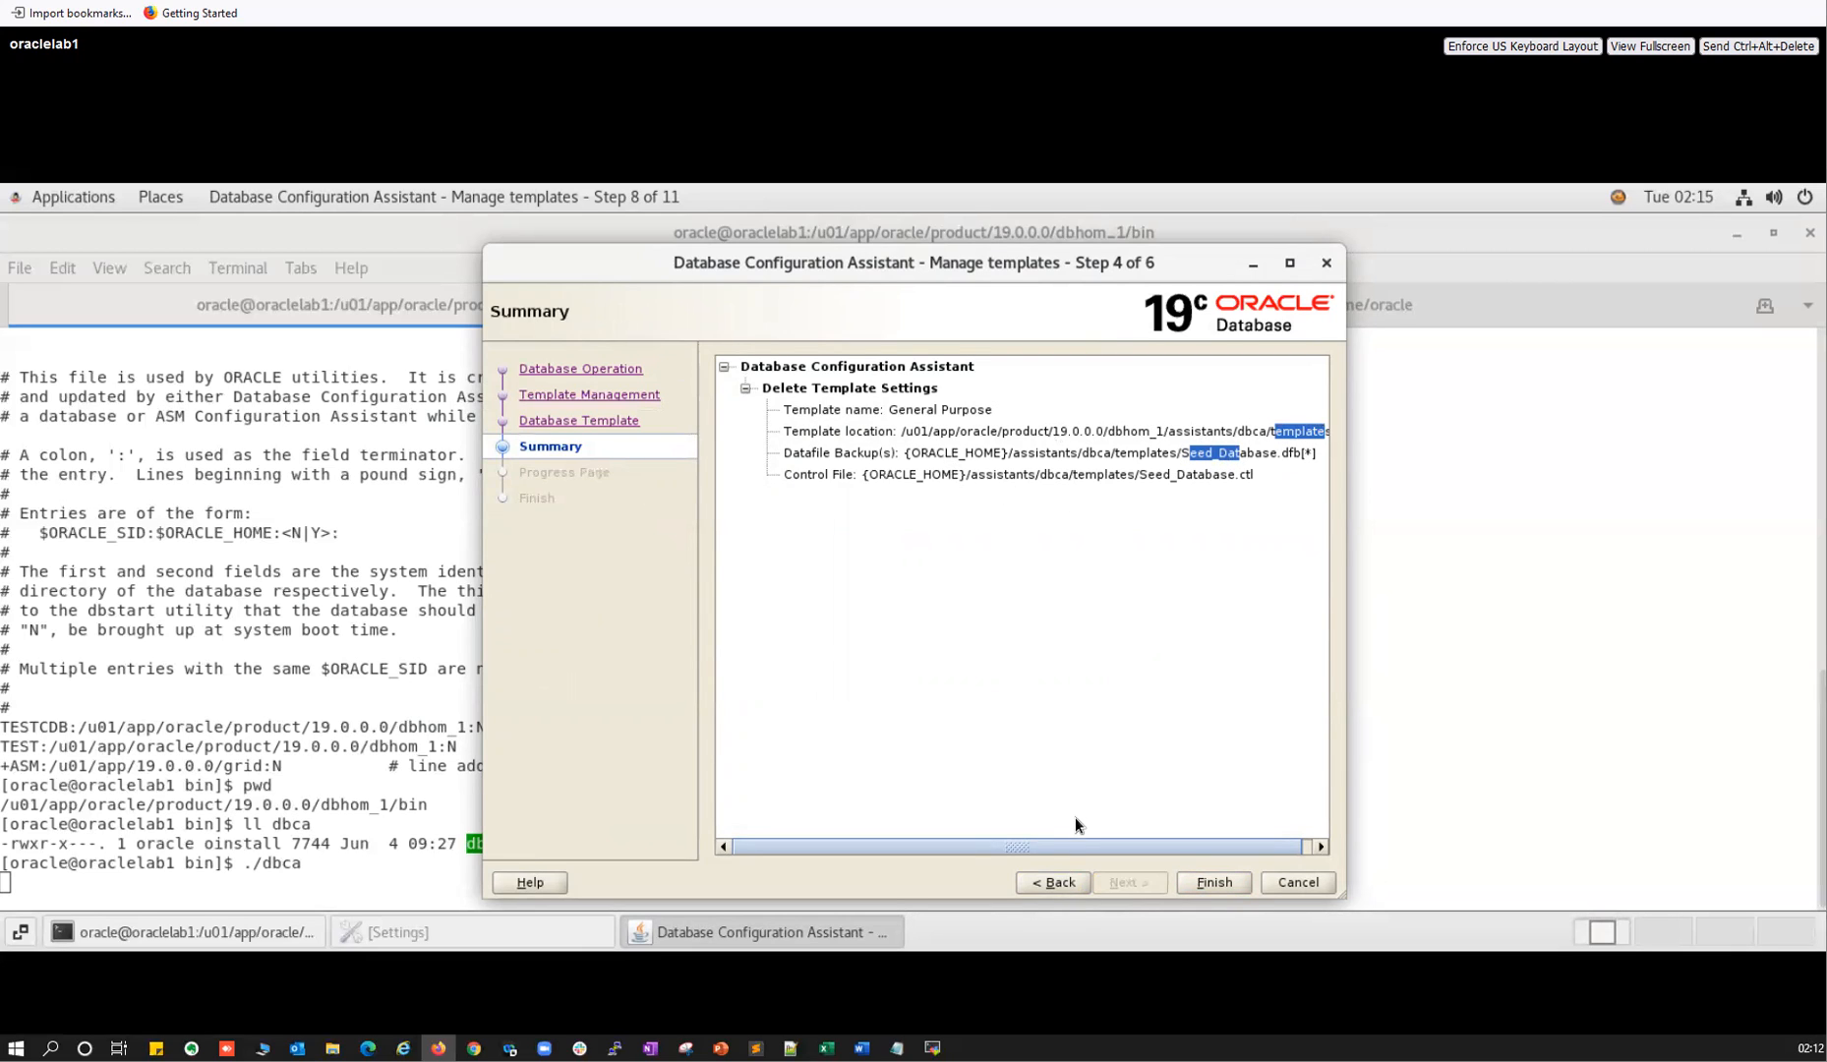
click(1062, 882)
click(751, 430)
click(751, 411)
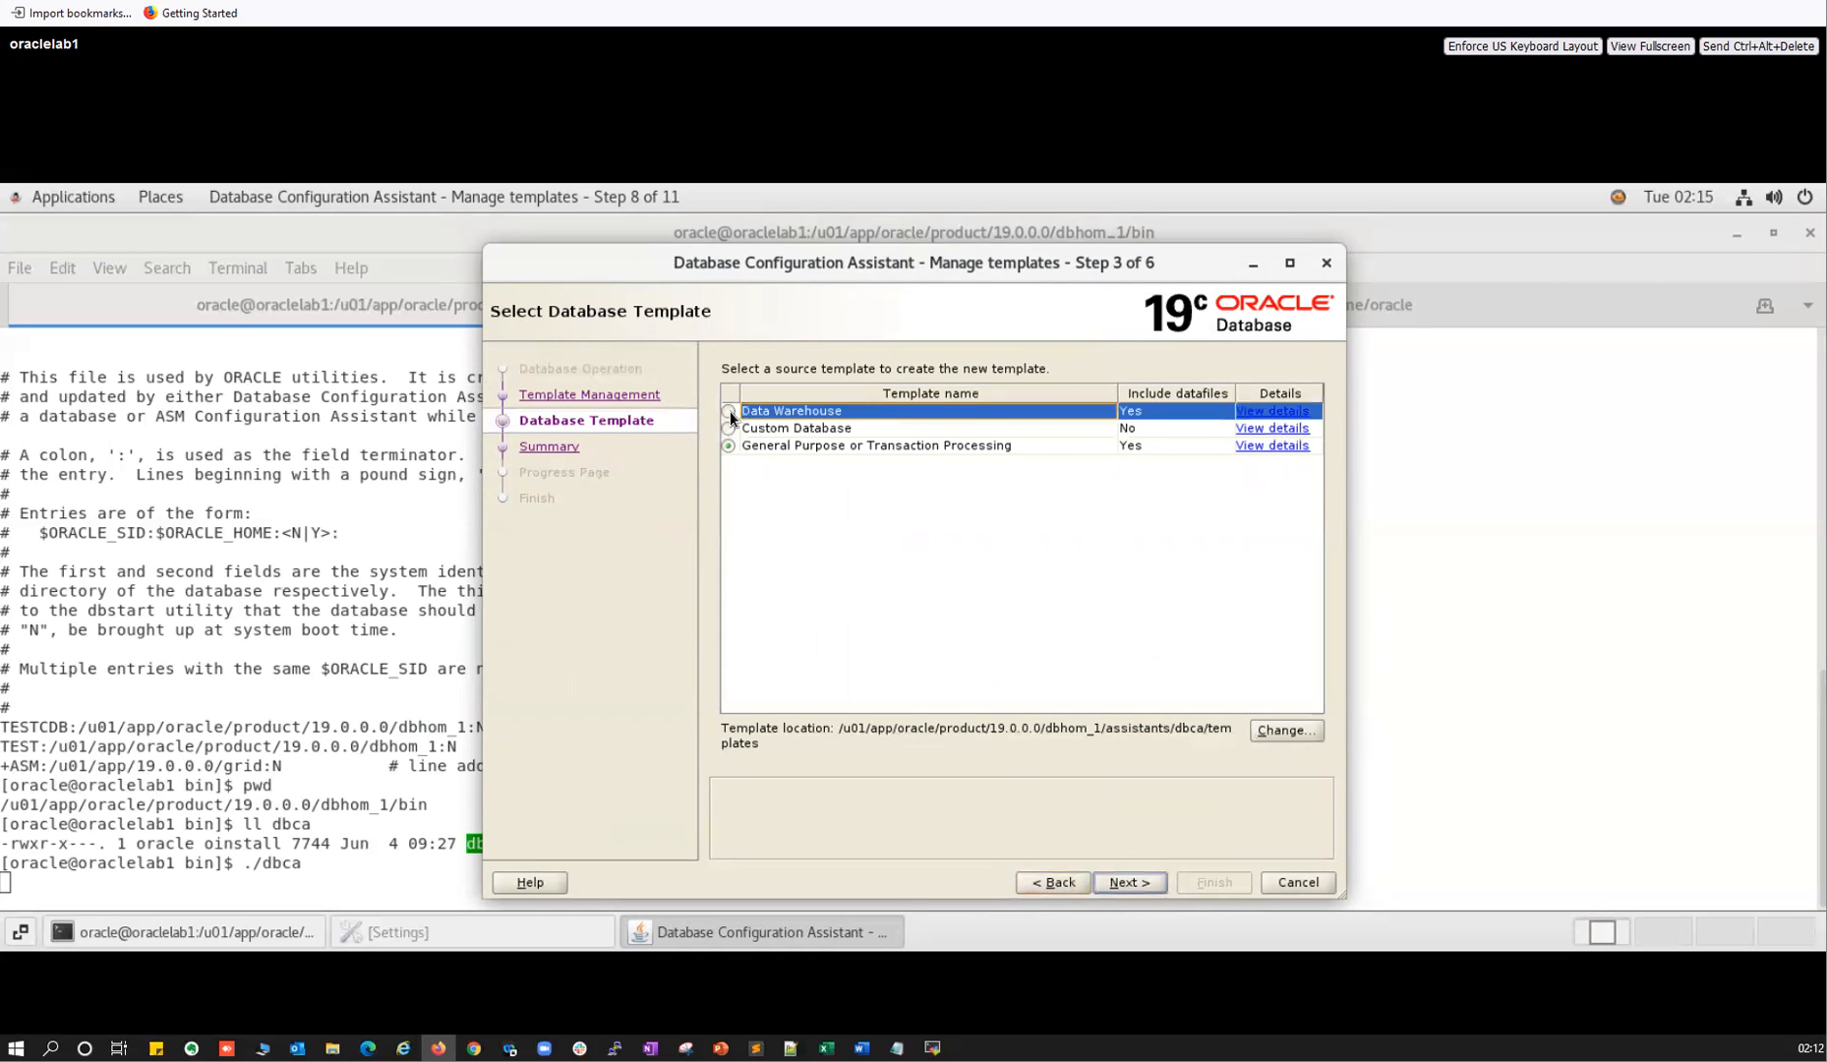
click(729, 411)
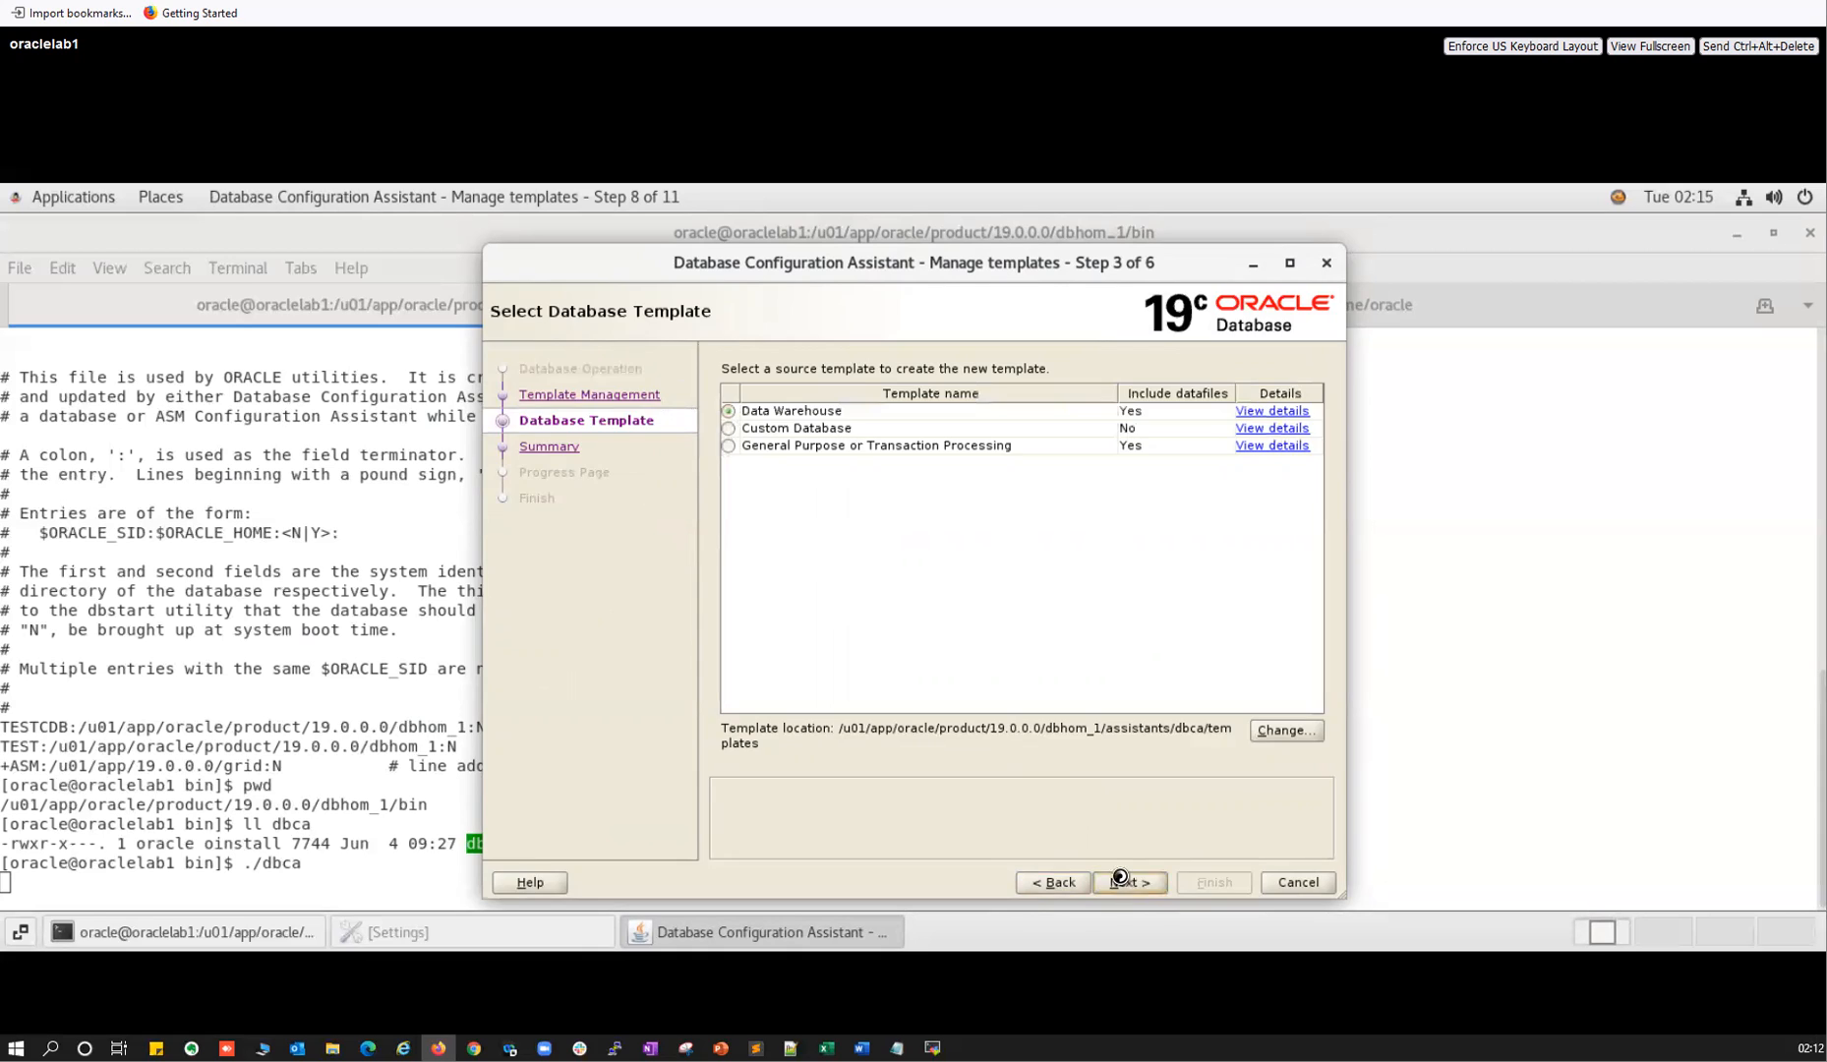
click(1120, 878)
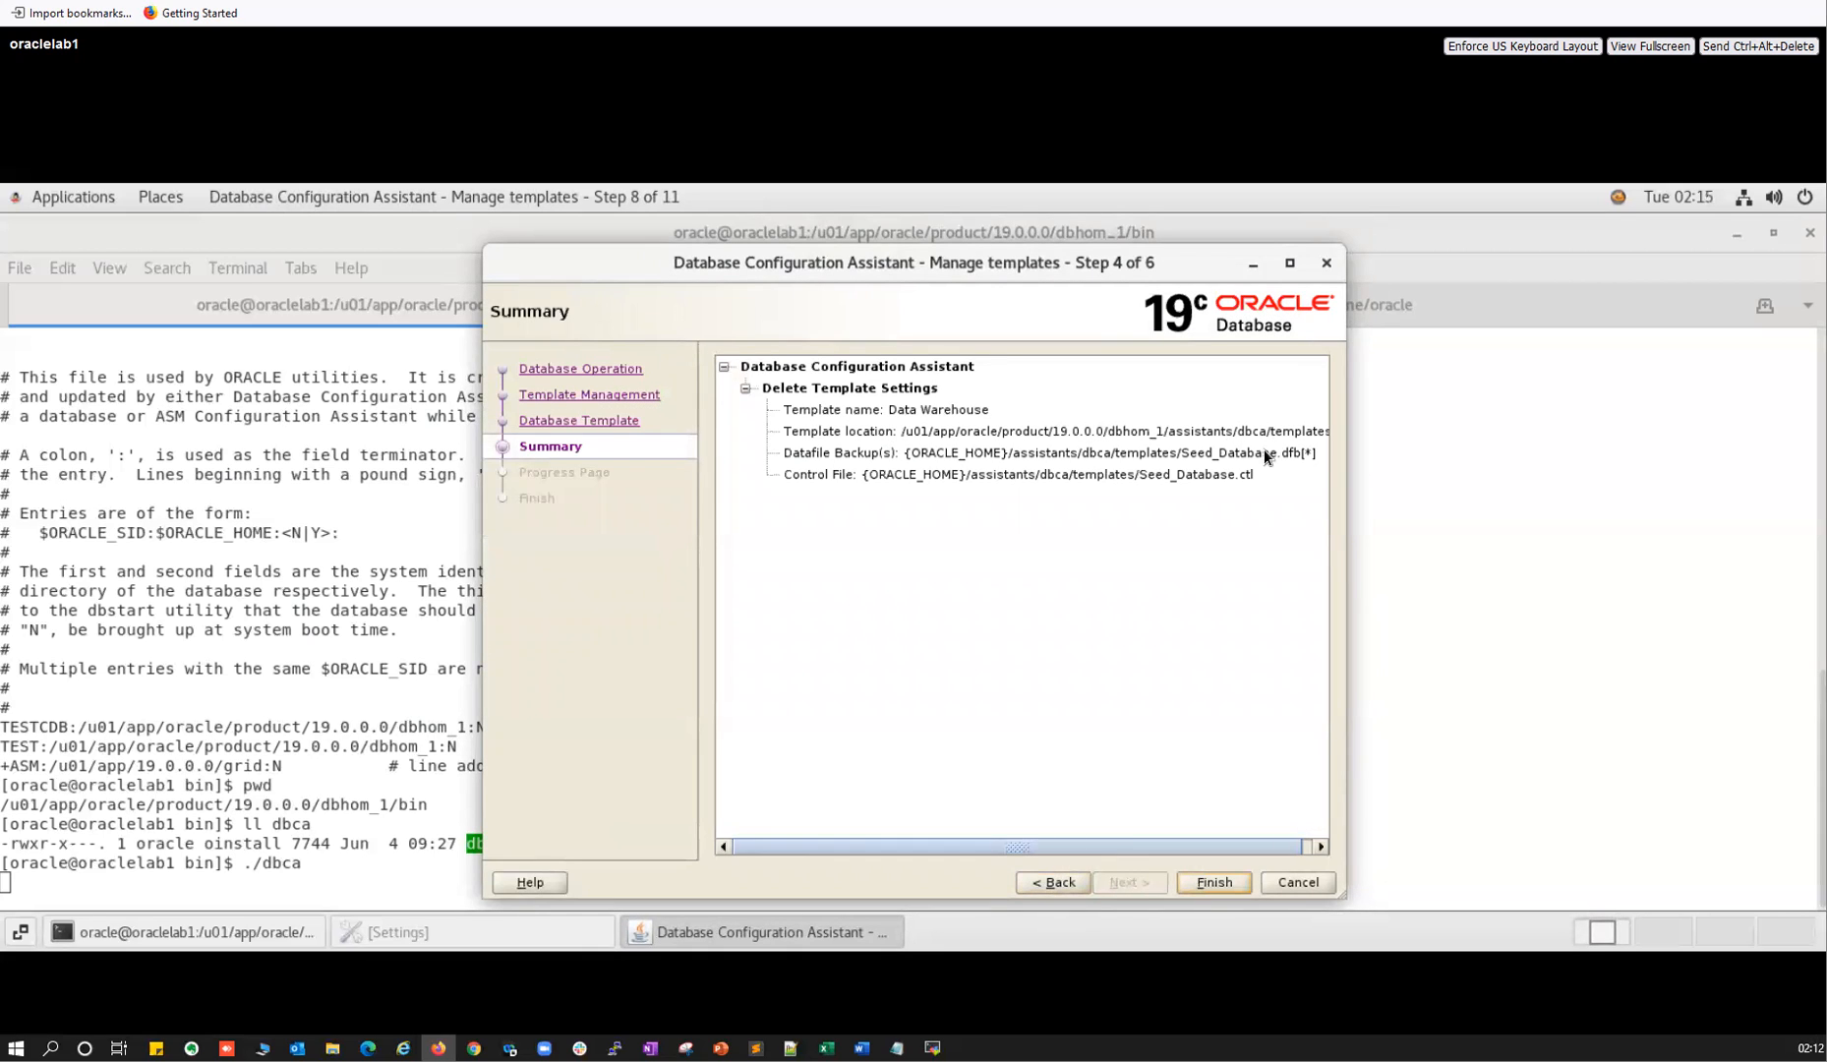
click(1065, 876)
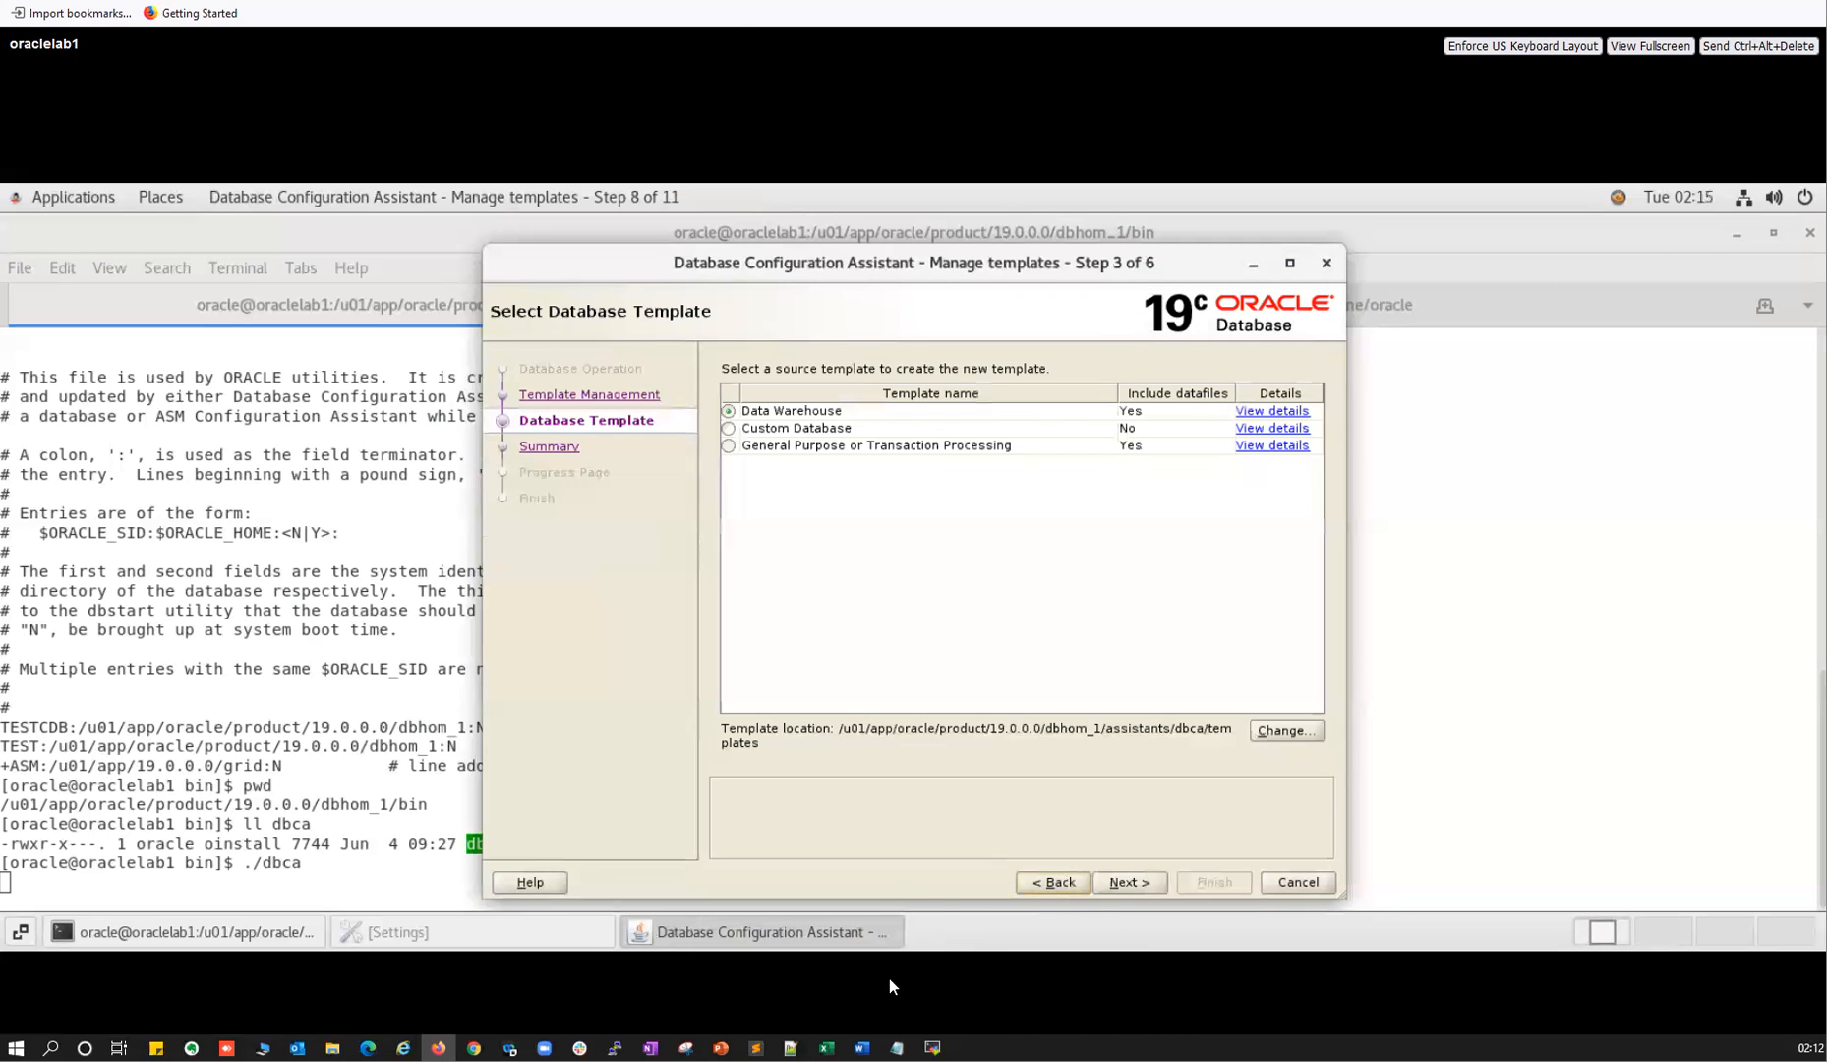
click(932, 1048)
Change into the dbca directory using the copied path and list its contents with ll.
text(c)
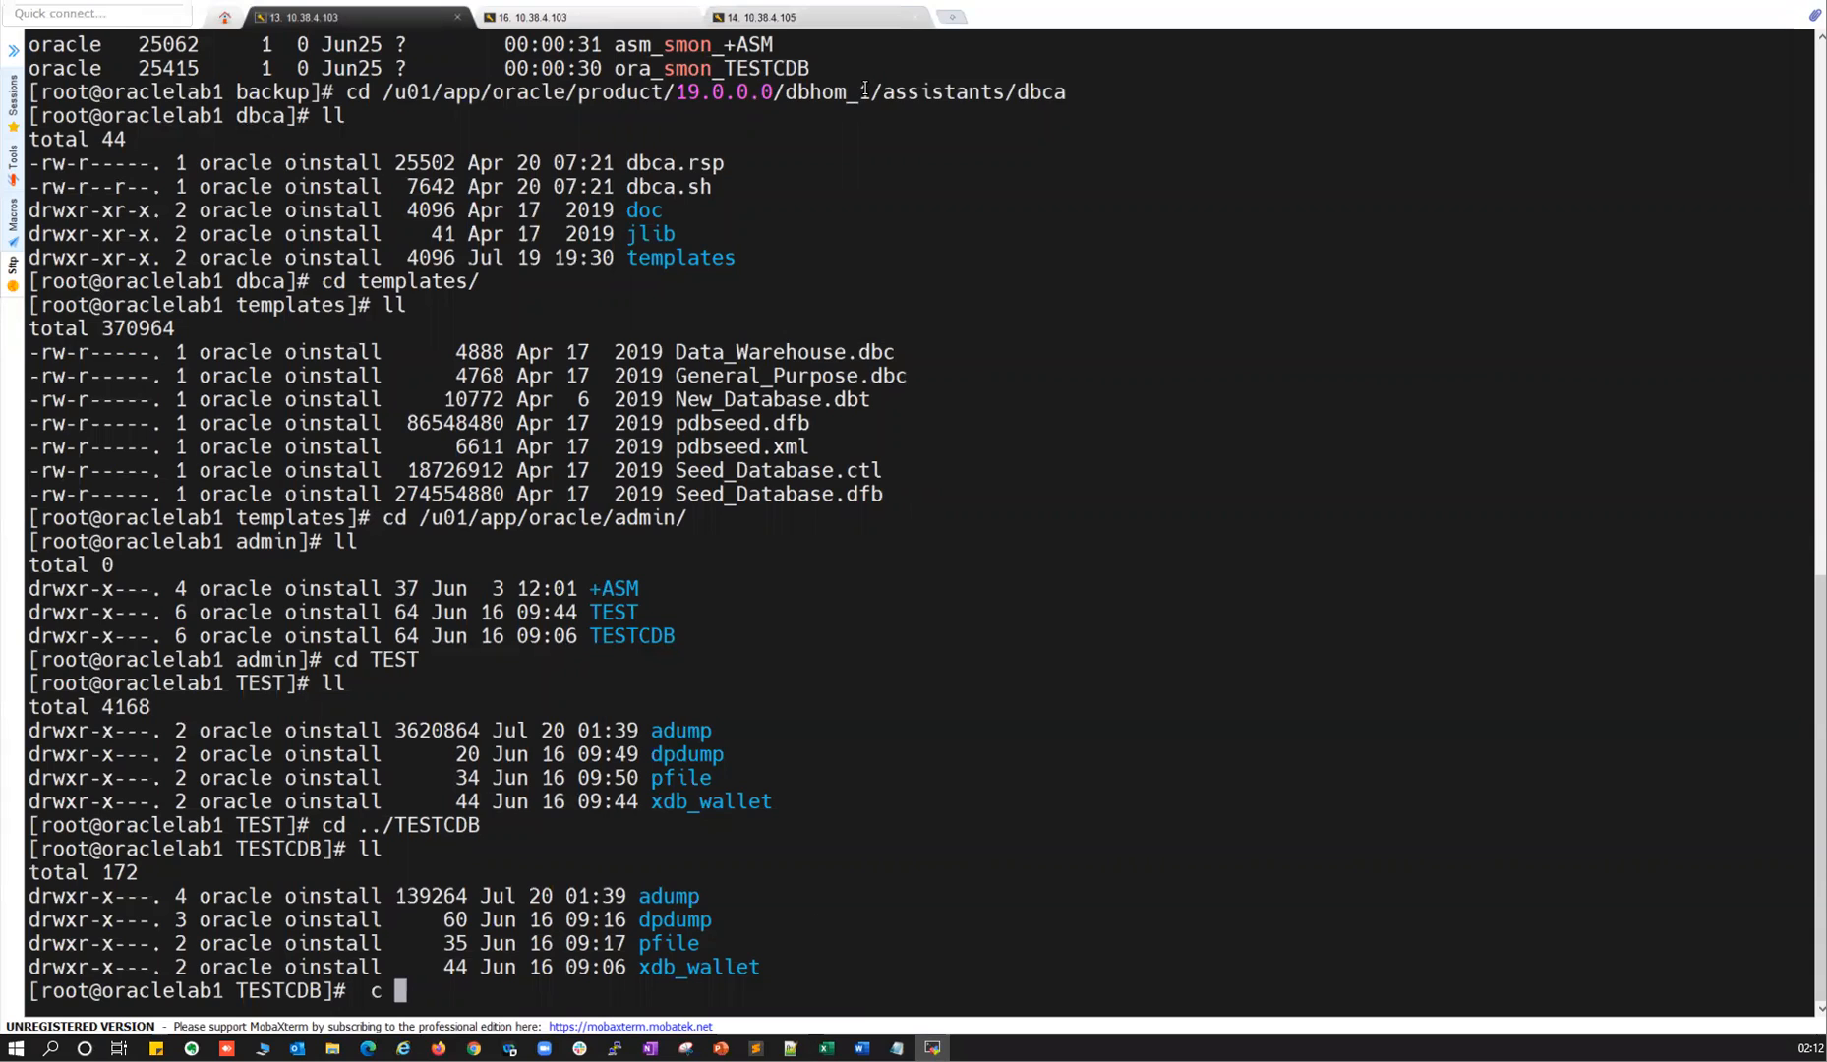
double_click(865, 89)
key(ctrl+c)
key(BackSpace)
key(BackSpace)
key(BackSpace)
text(cd)
right_click(1133, 422)
key(Return)
text(ll)
key(Return)
Enter the templates folder and list its files, still showing Data_Warehouse.dbc.
double_click(712, 967)
key(ctrl+c)
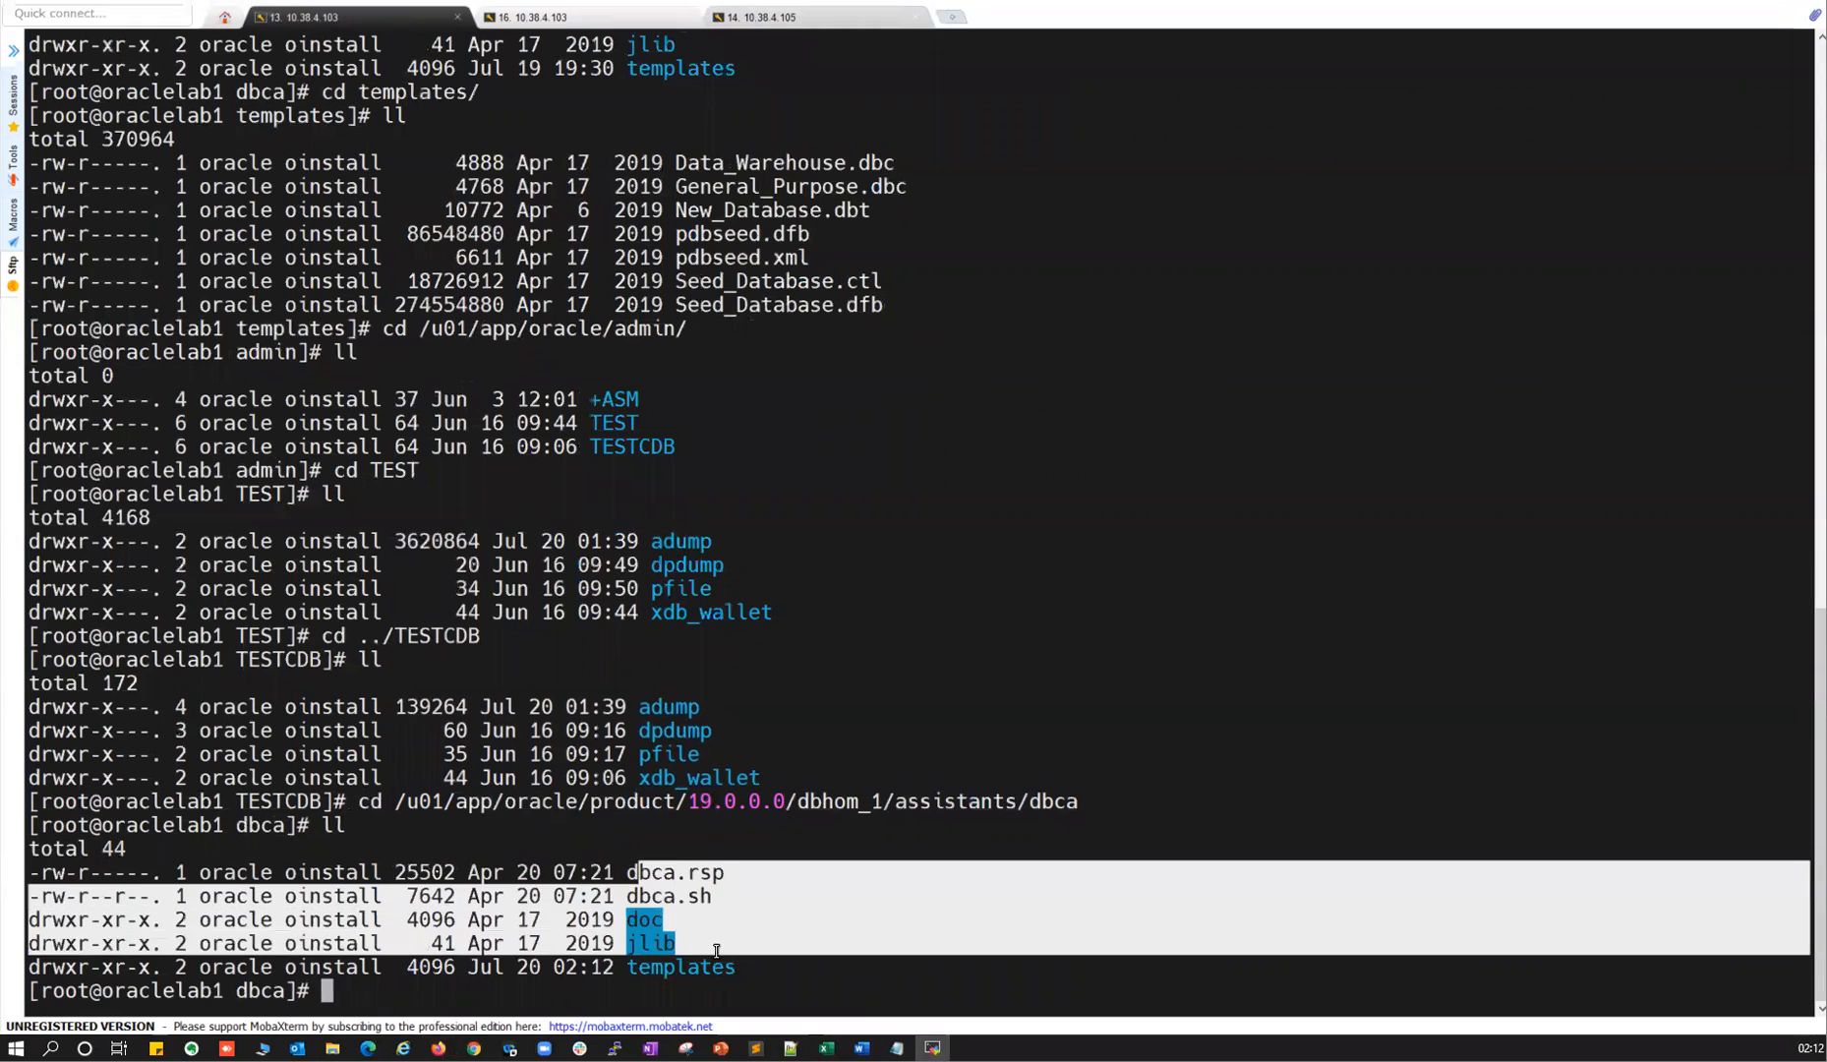
text(cd)
right_click(819, 907)
key(Return)
text(ll)
key(Return)
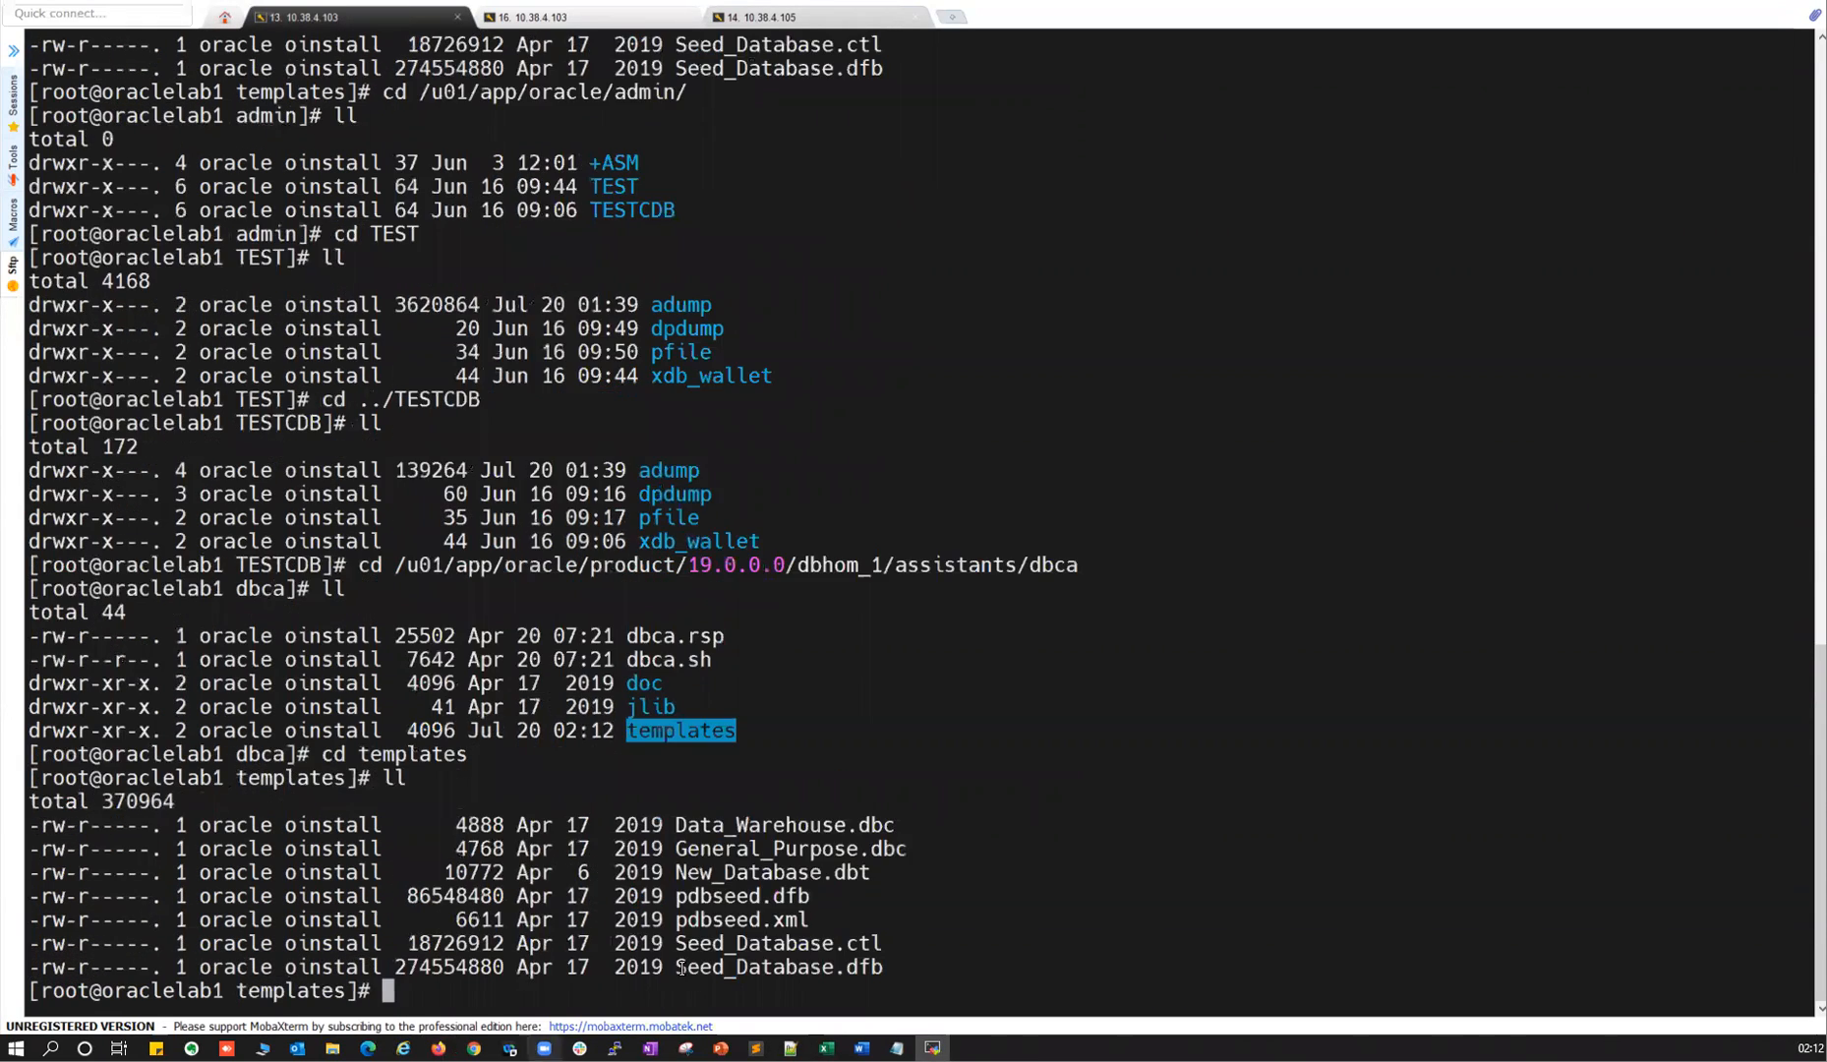
drag(678, 828, 29, 824)
click(901, 960)
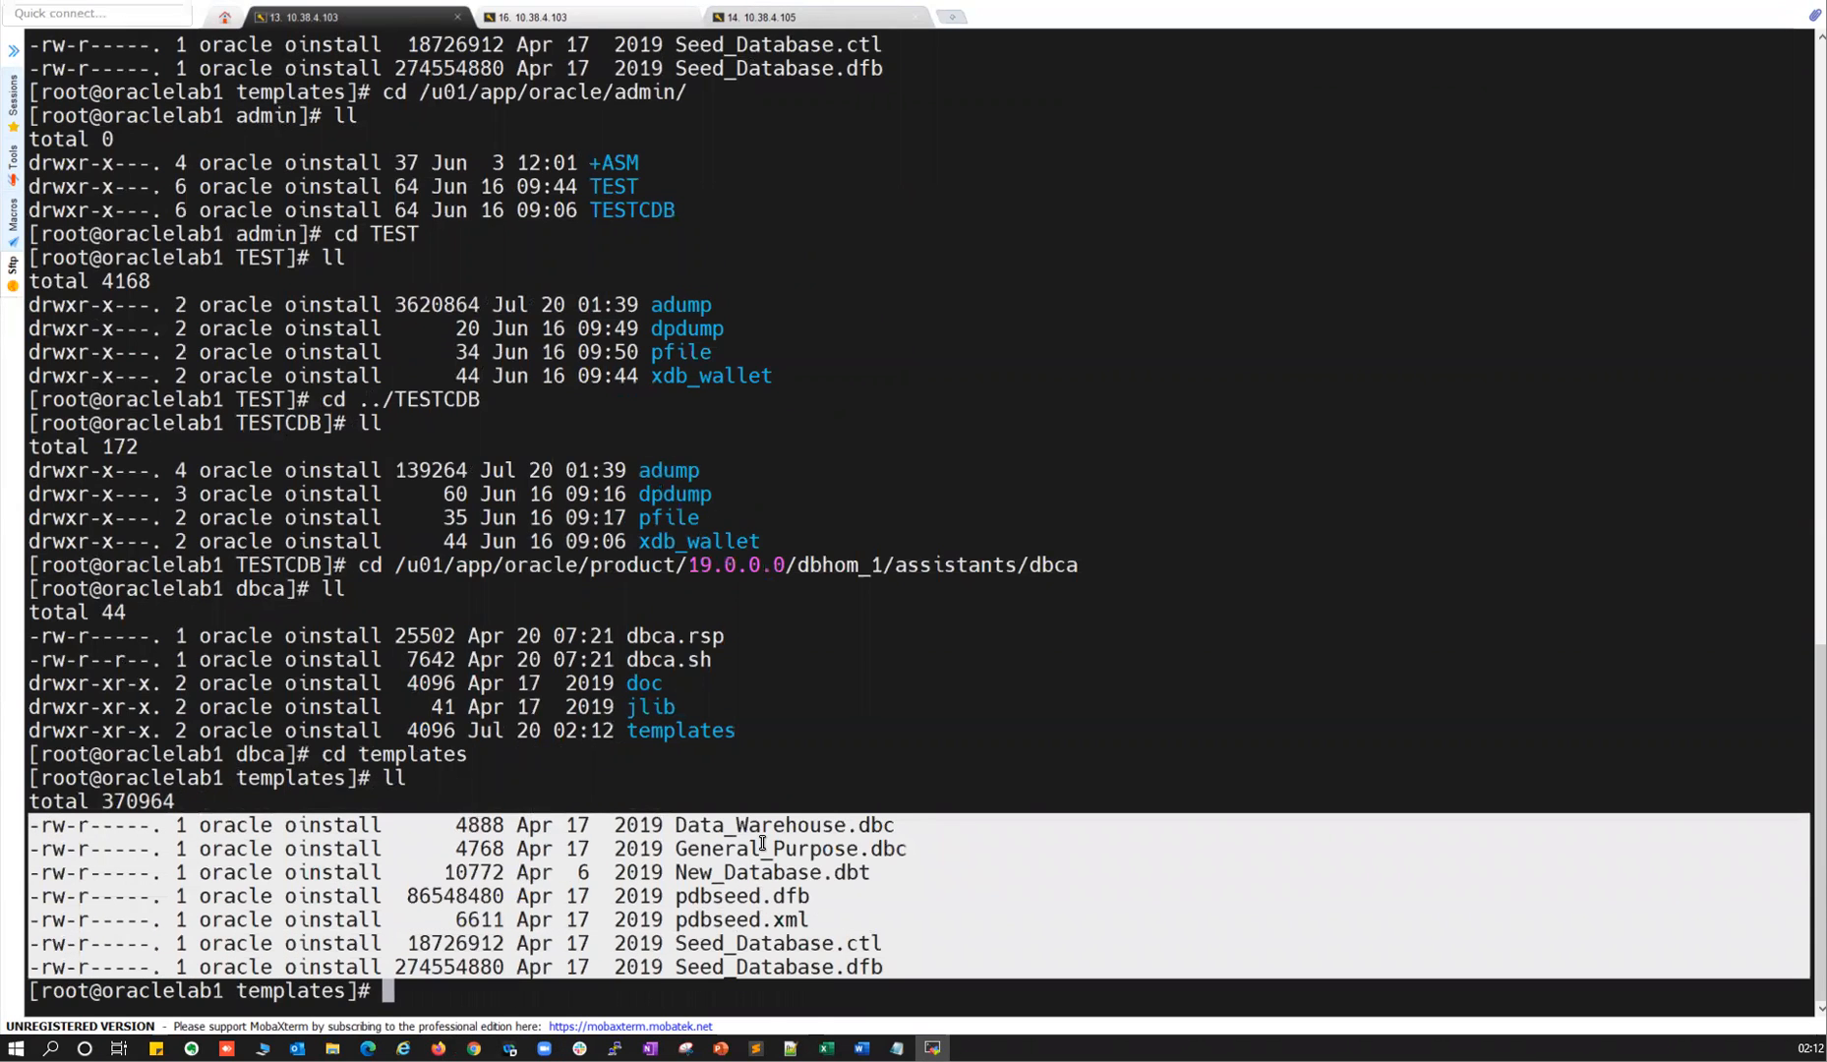
key(alt+Tab)
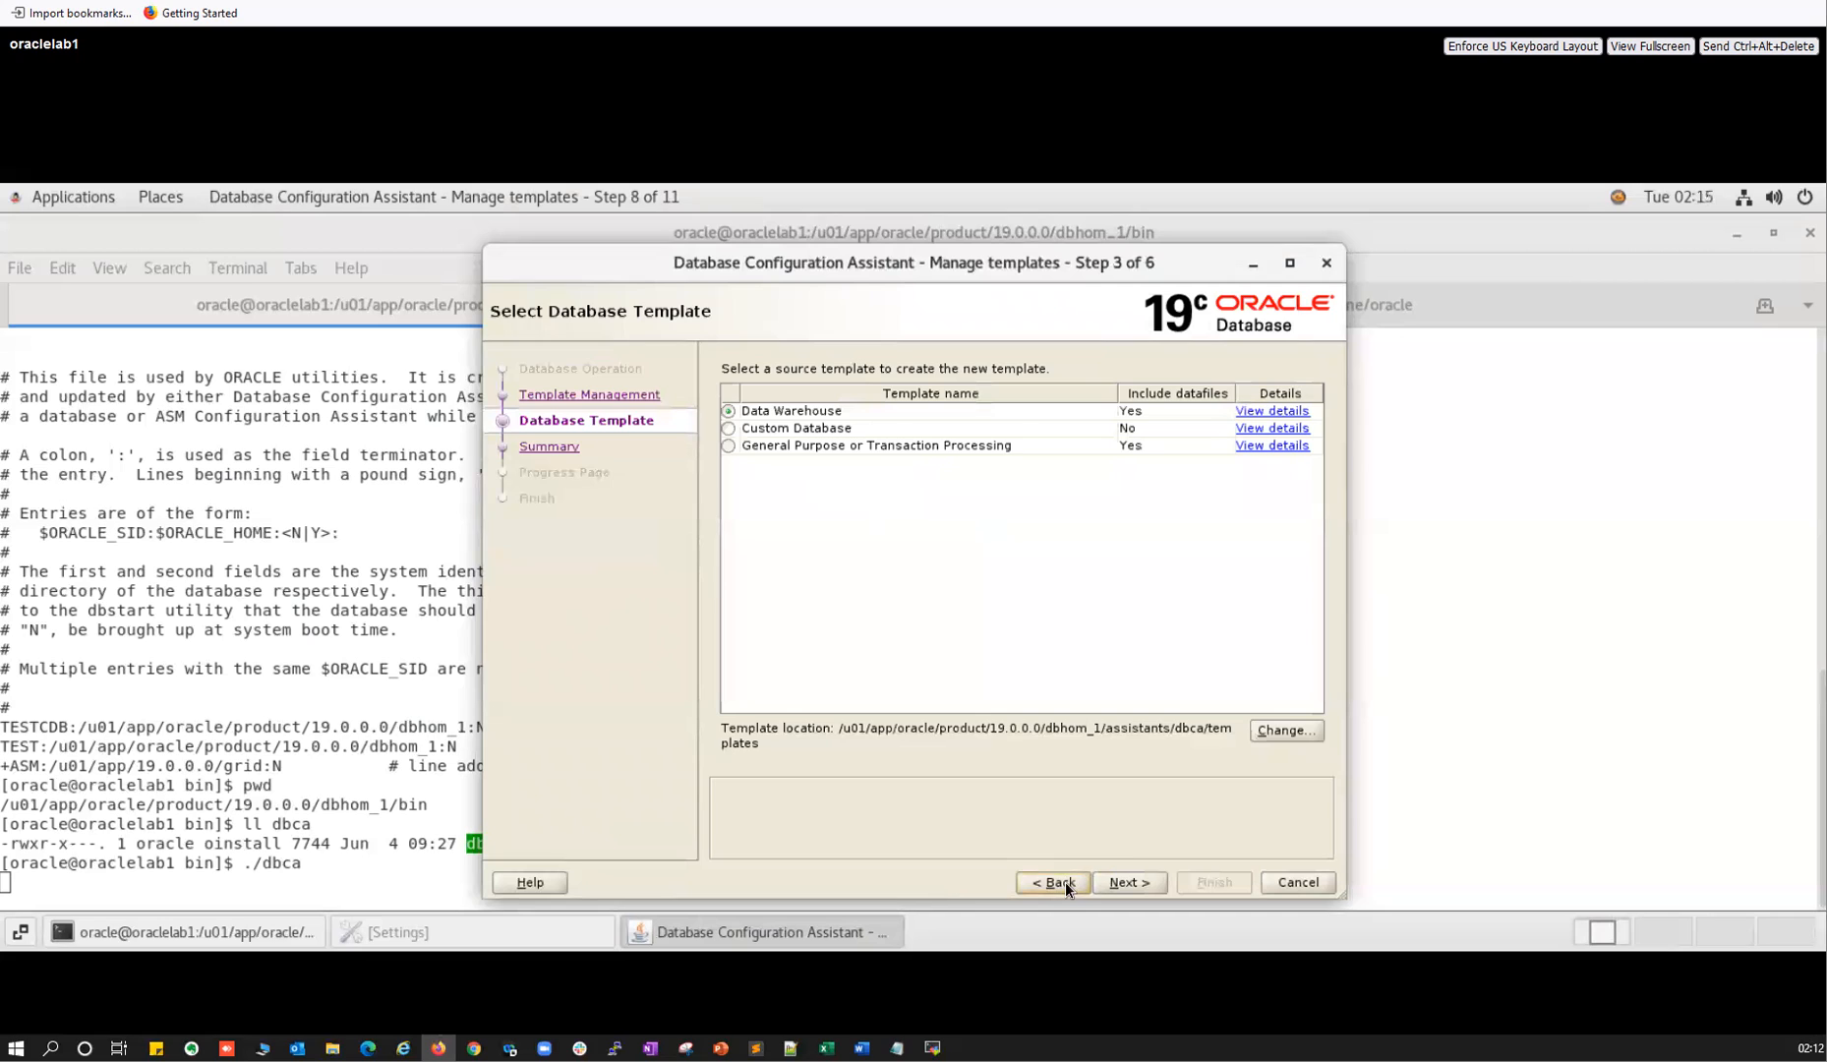
Return to the first wizard step and choose Manage Pluggable databases.
click(1065, 882)
click(1040, 875)
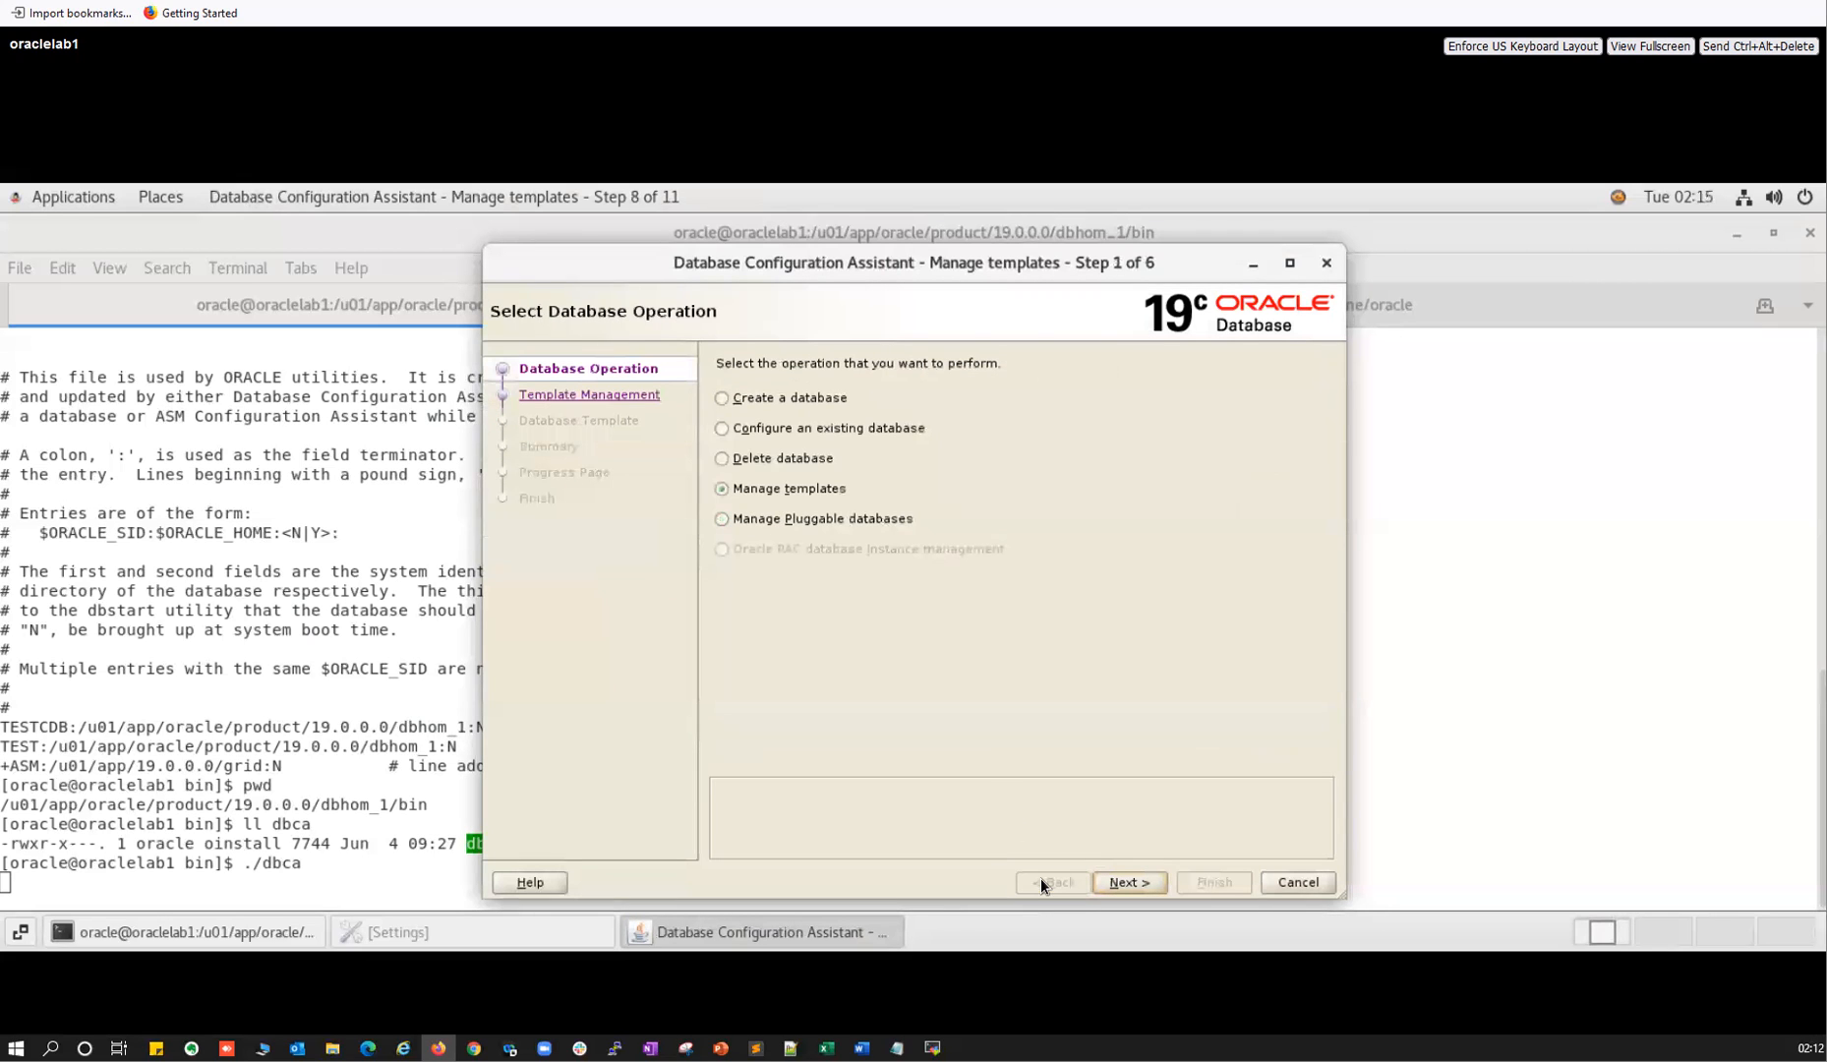
click(781, 518)
click(1129, 883)
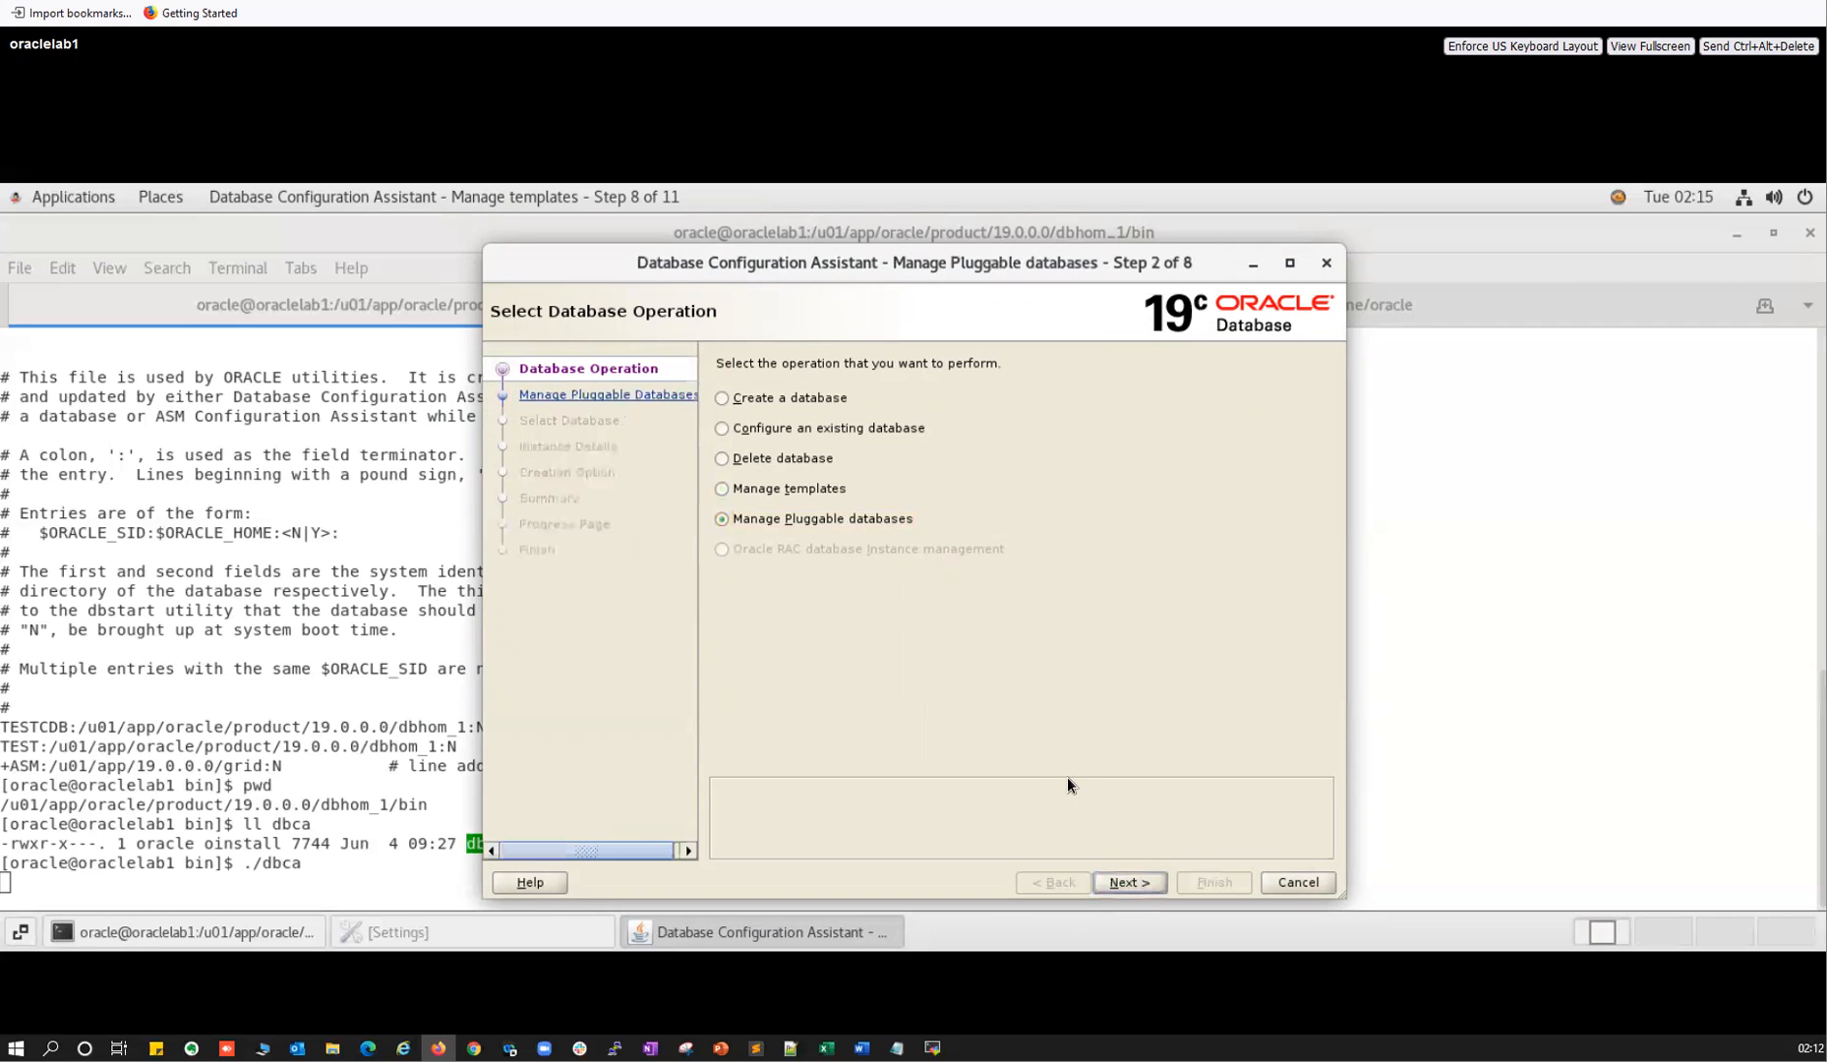
click(1134, 882)
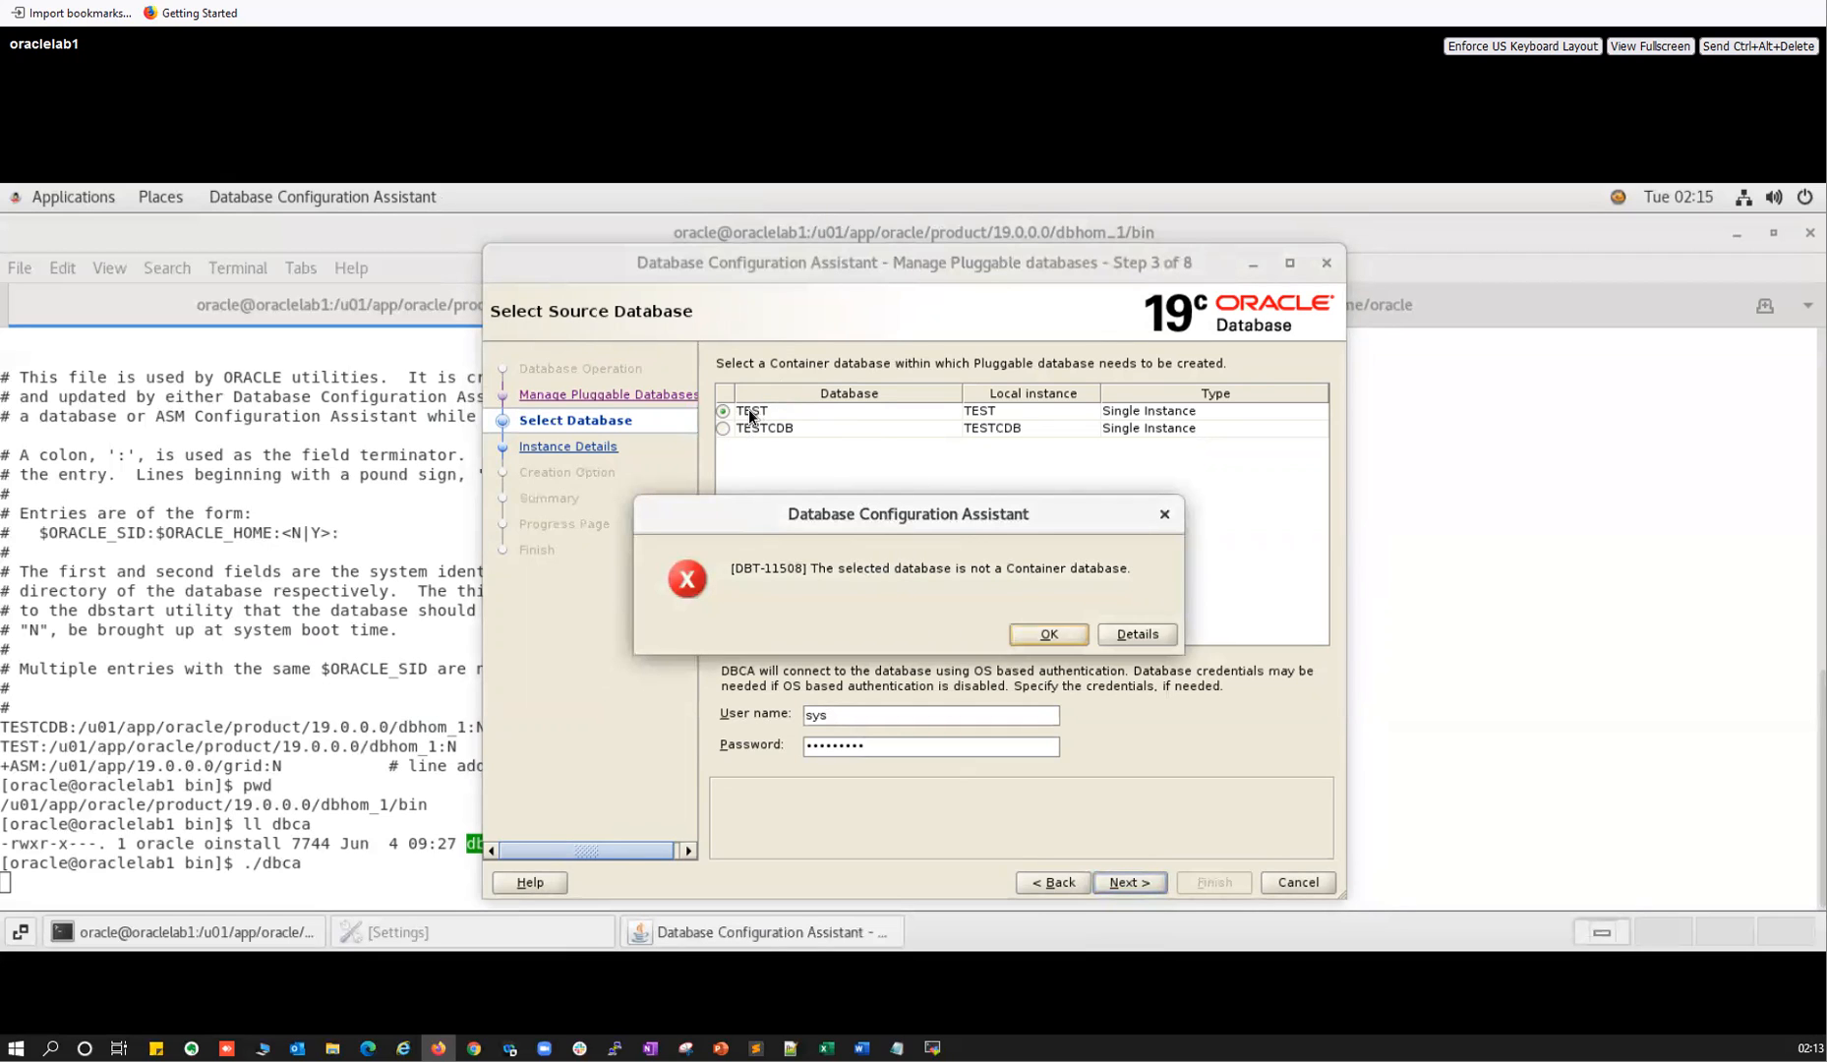
Dismiss the DBT-11508 not-a-container error and select TESTCDB as the source container database.
key(Return)
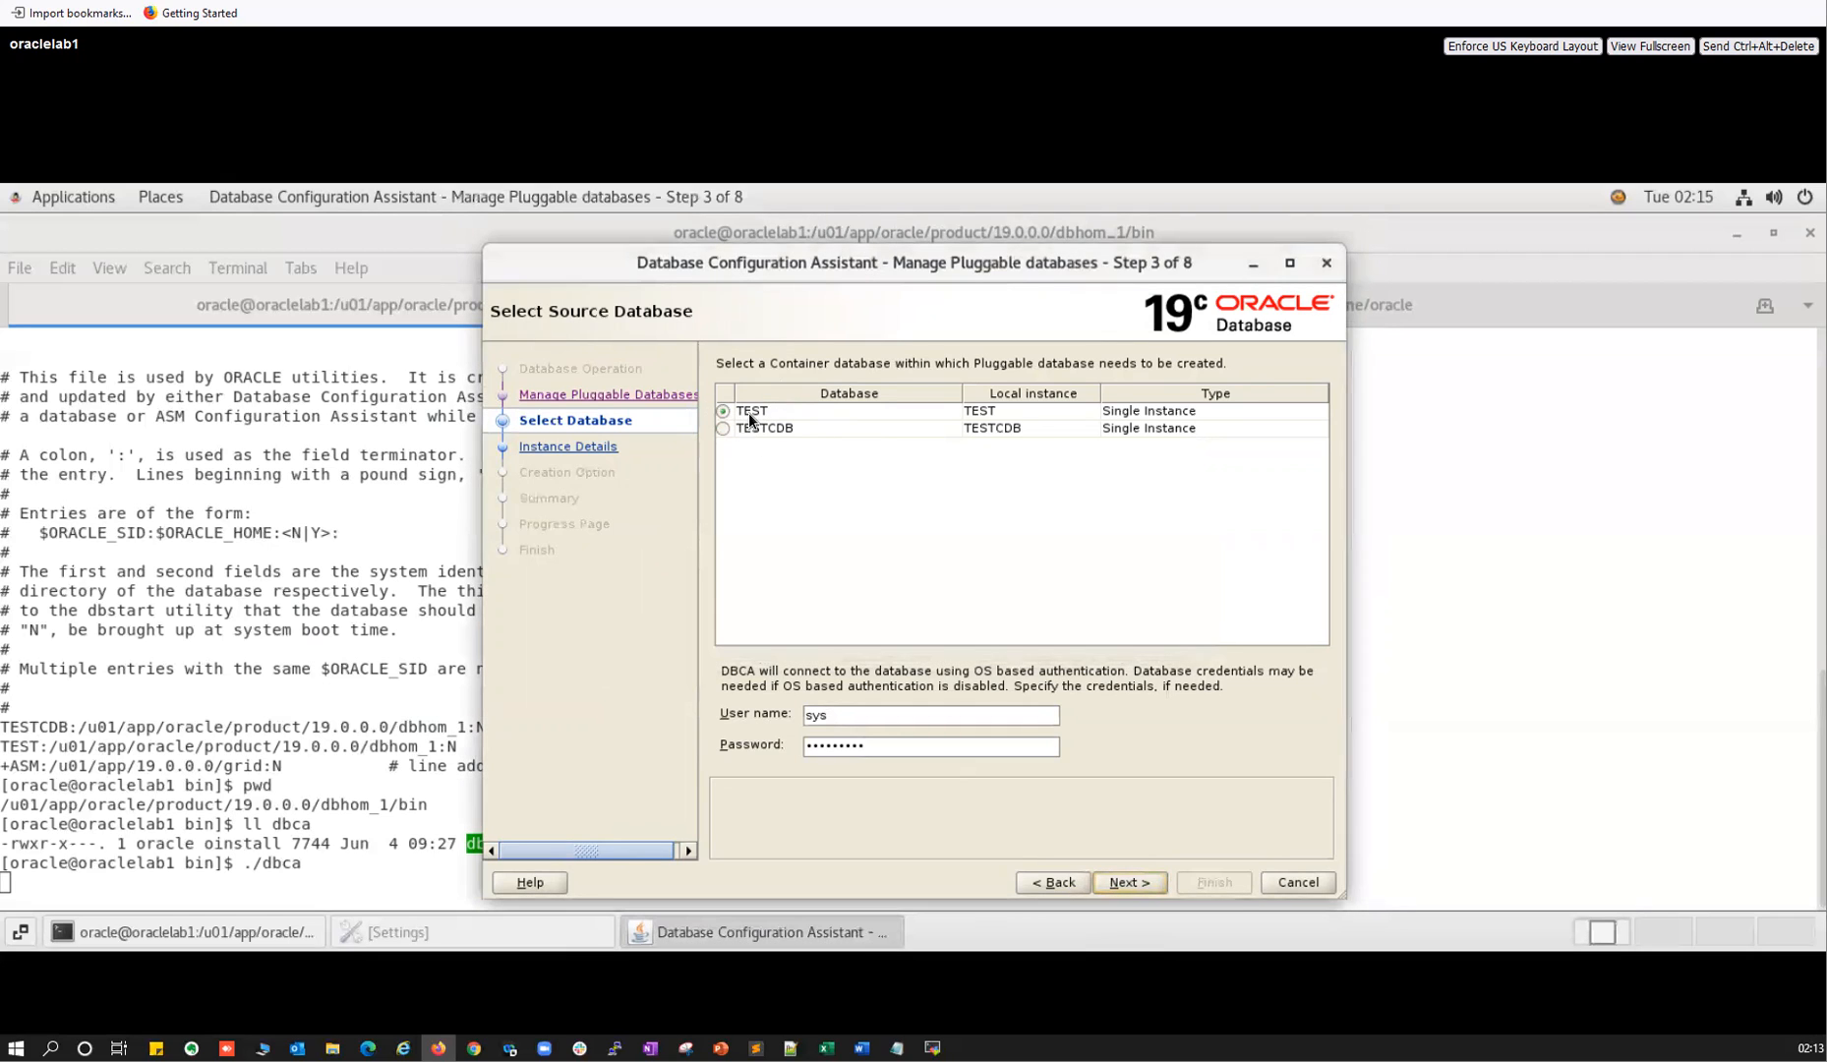
click(729, 427)
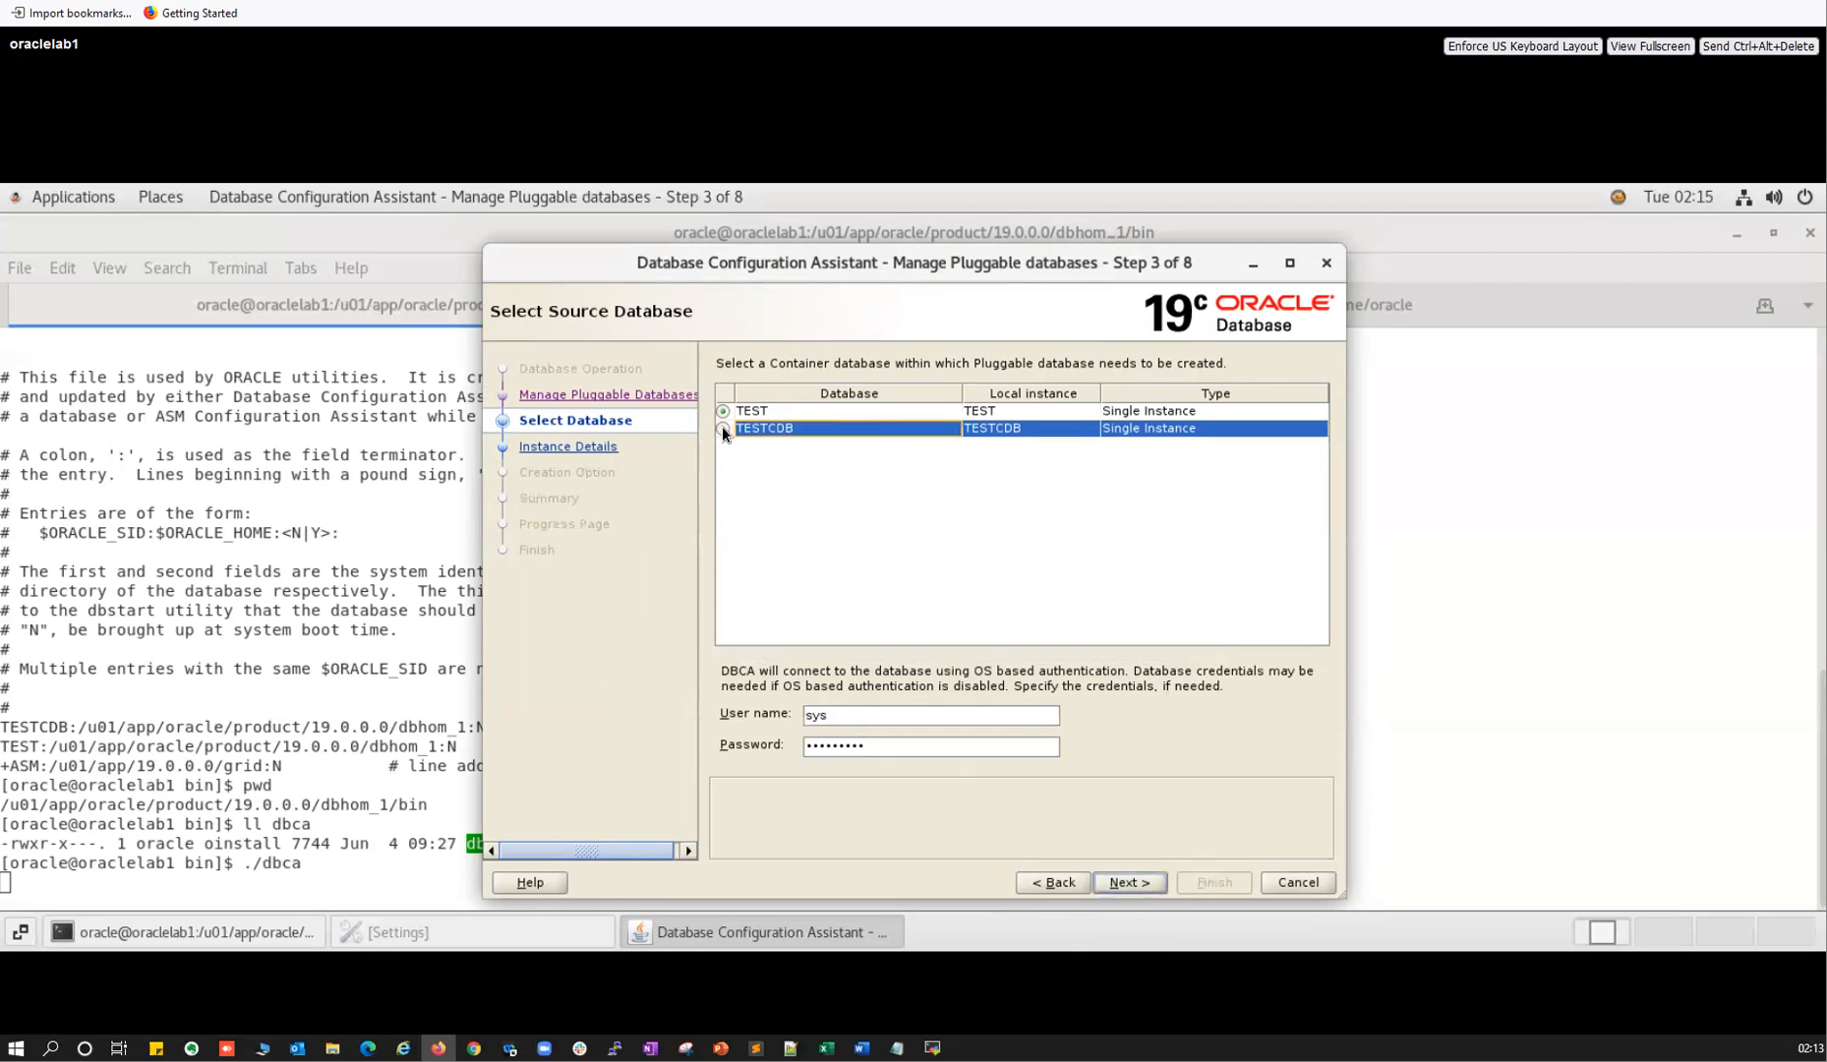
click(722, 427)
click(1105, 881)
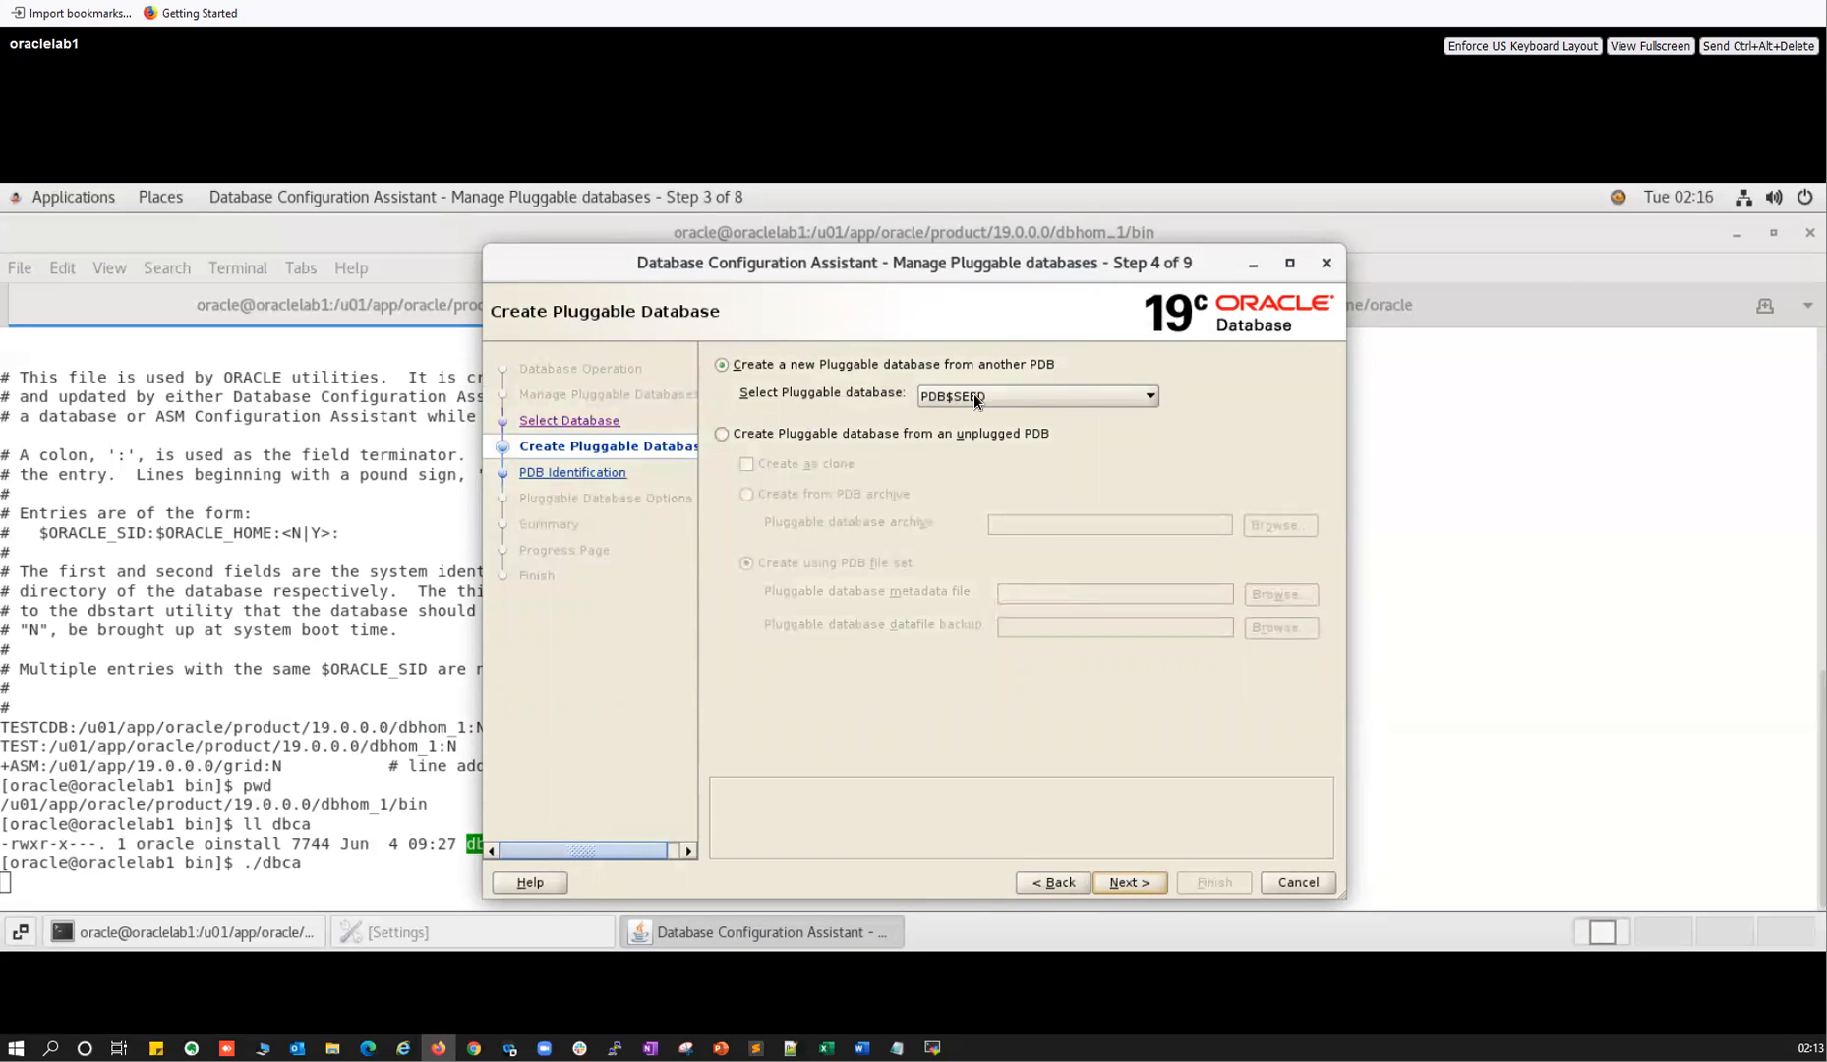
Try the unplugged PDB, Create as clone and PDB archive options, cancelling both Browse file choosers.
click(784, 430)
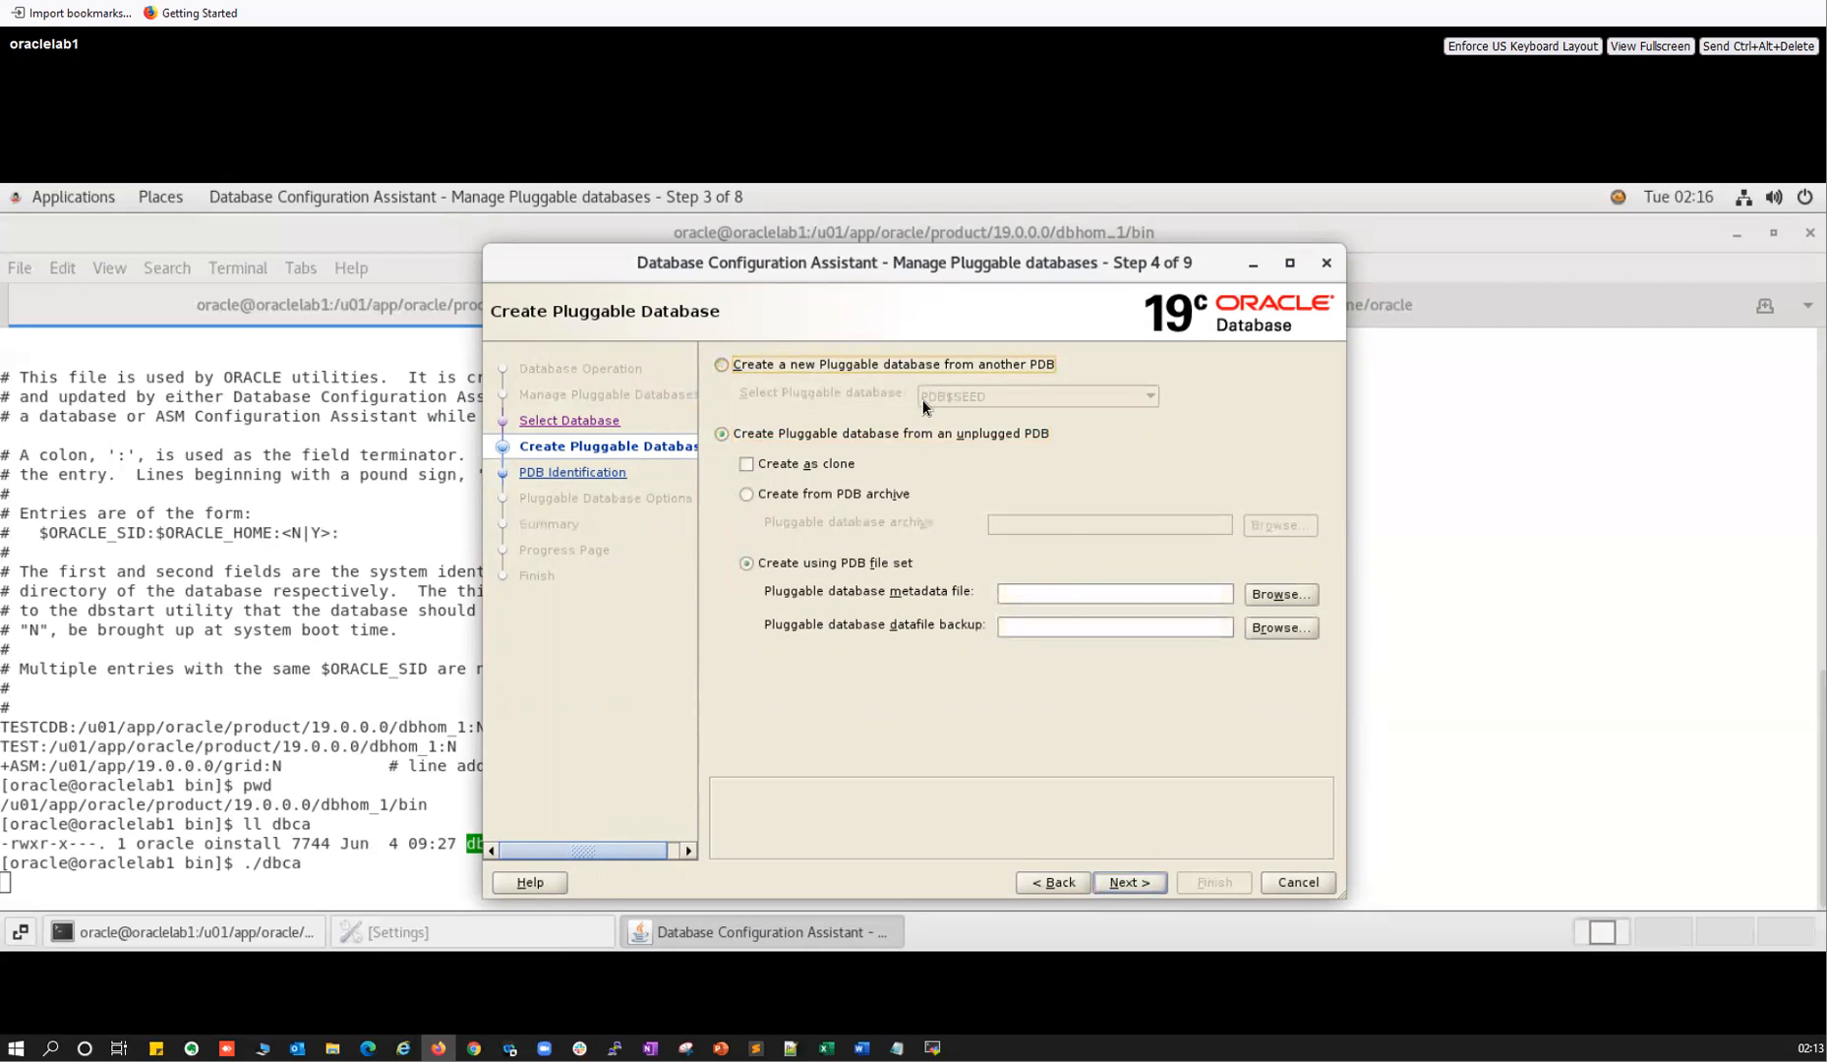
key(space)
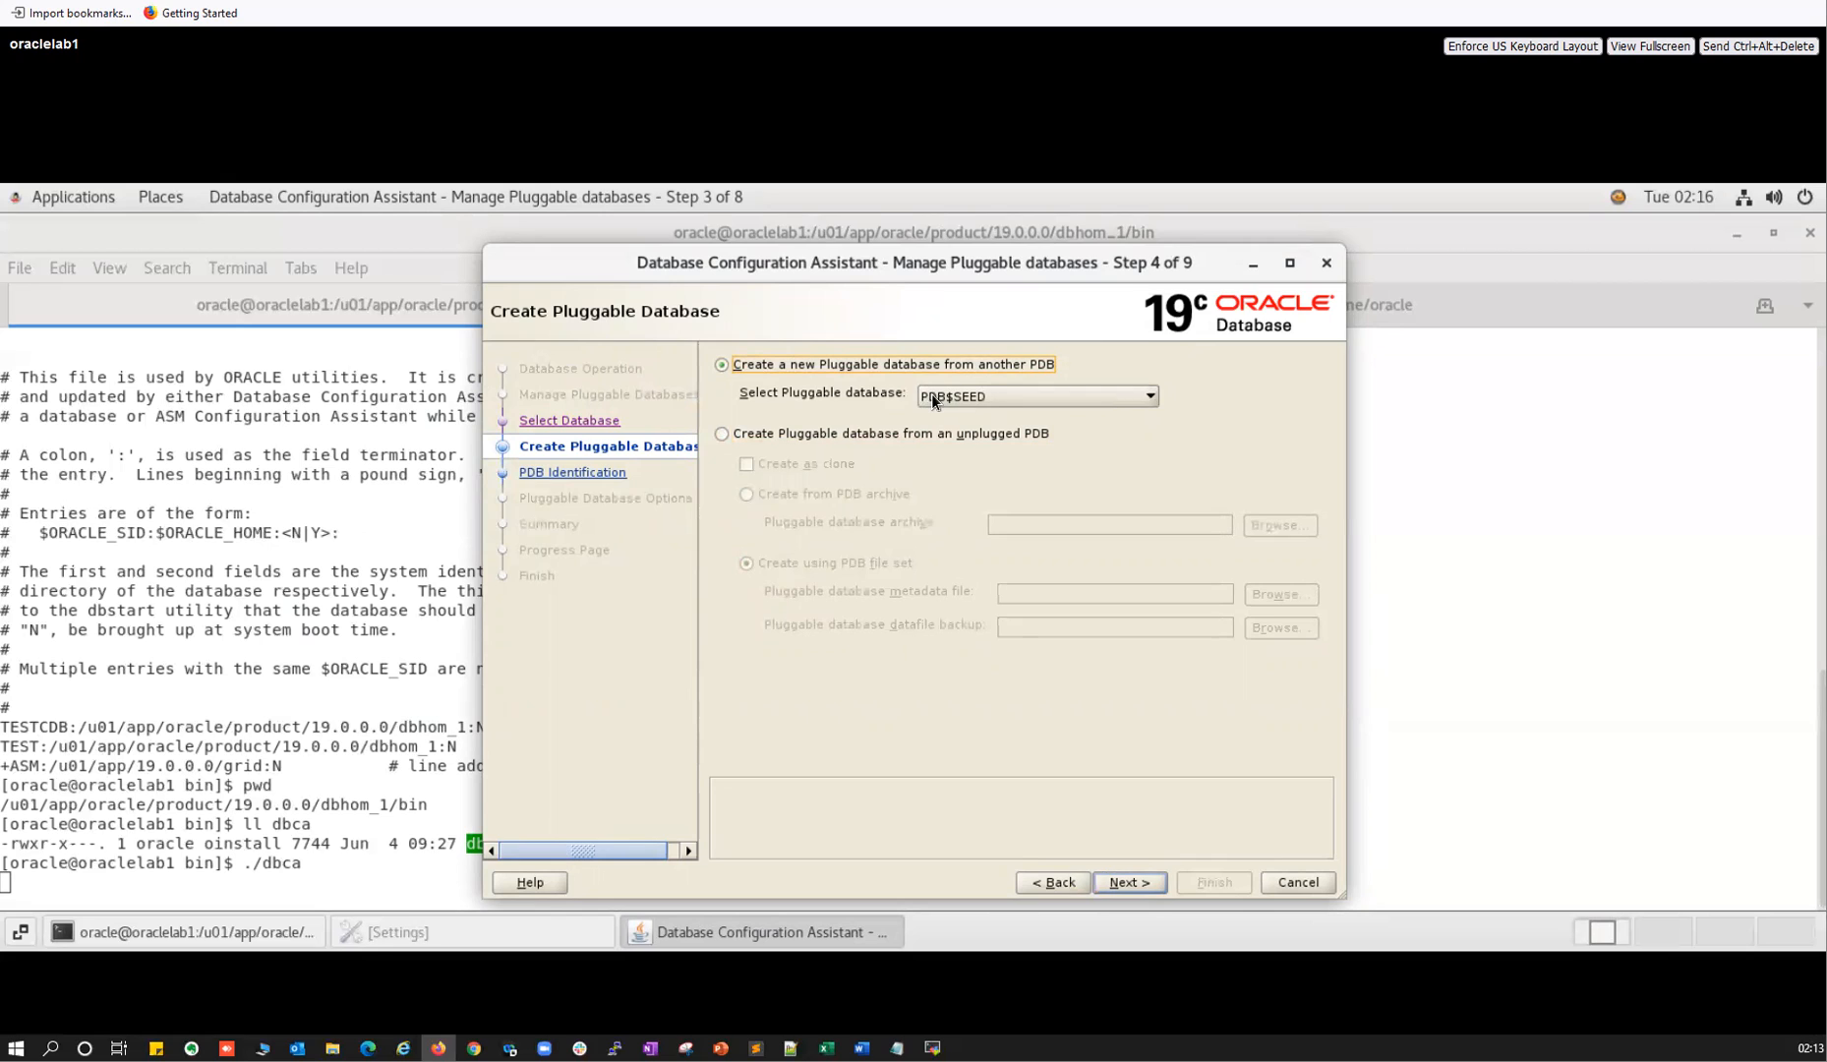
click(753, 436)
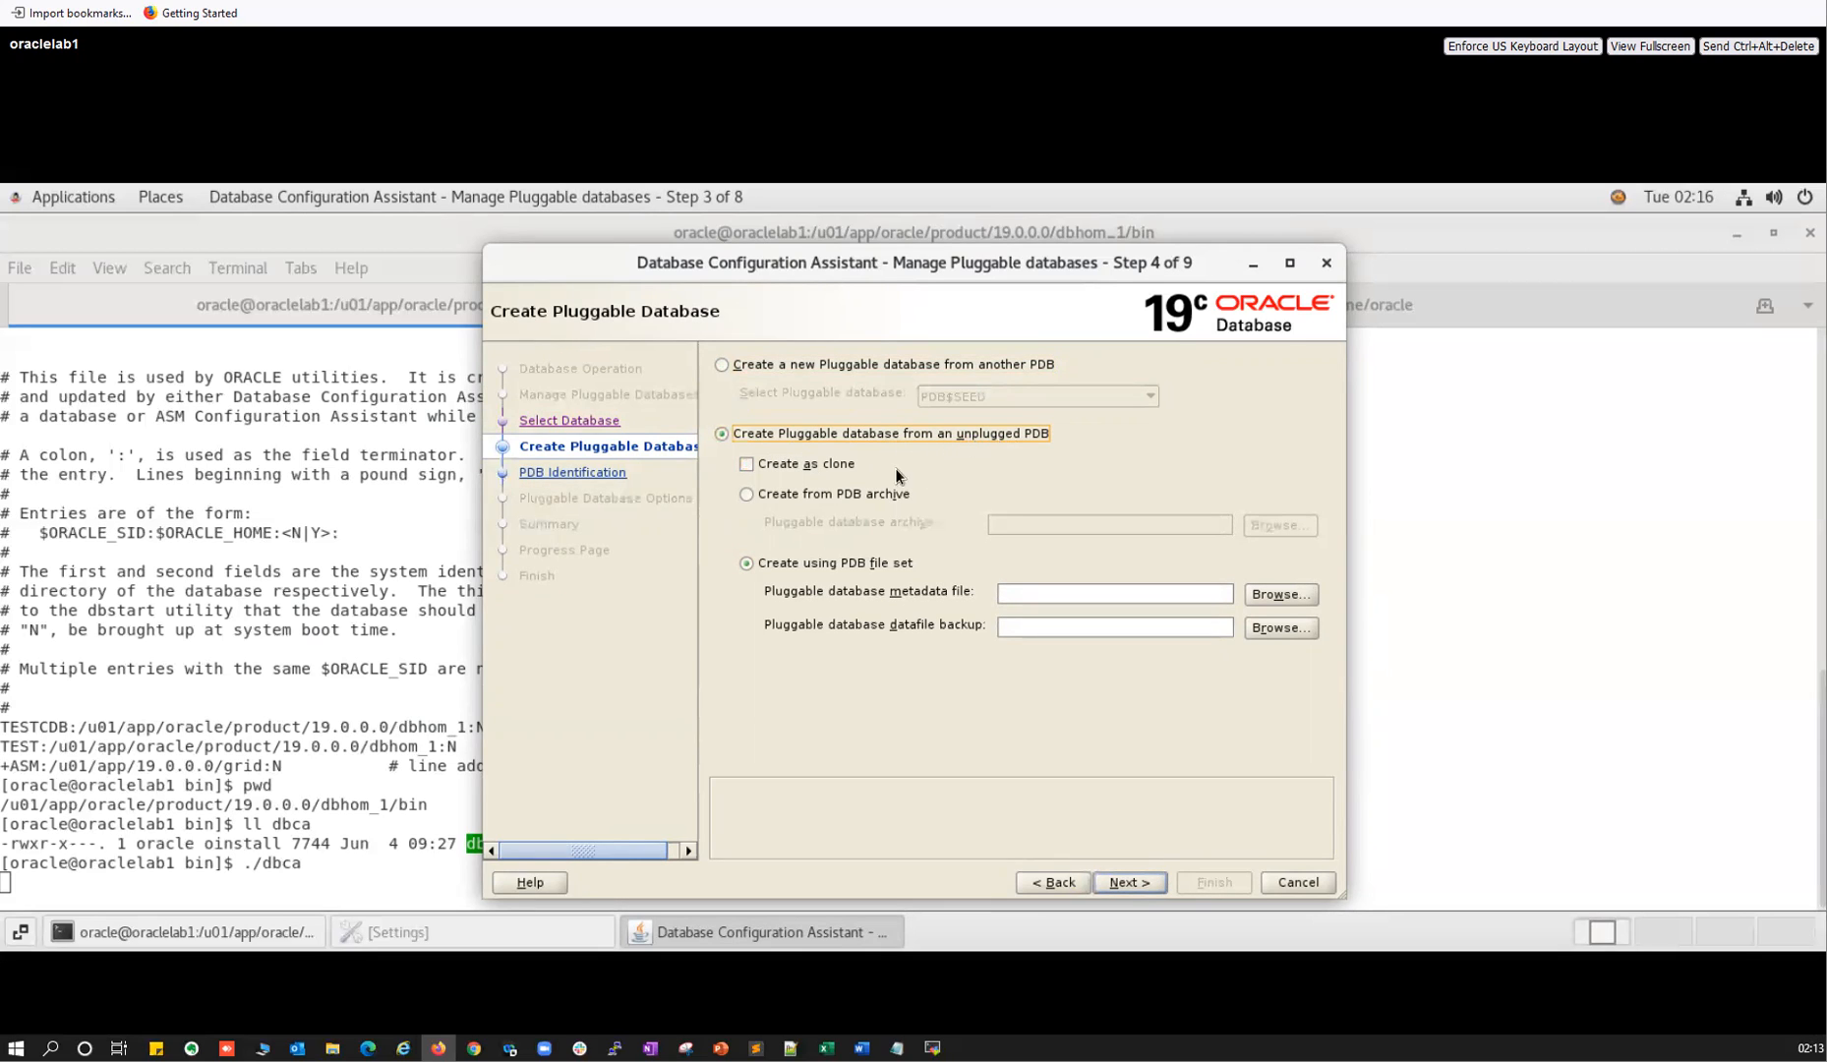
click(1280, 595)
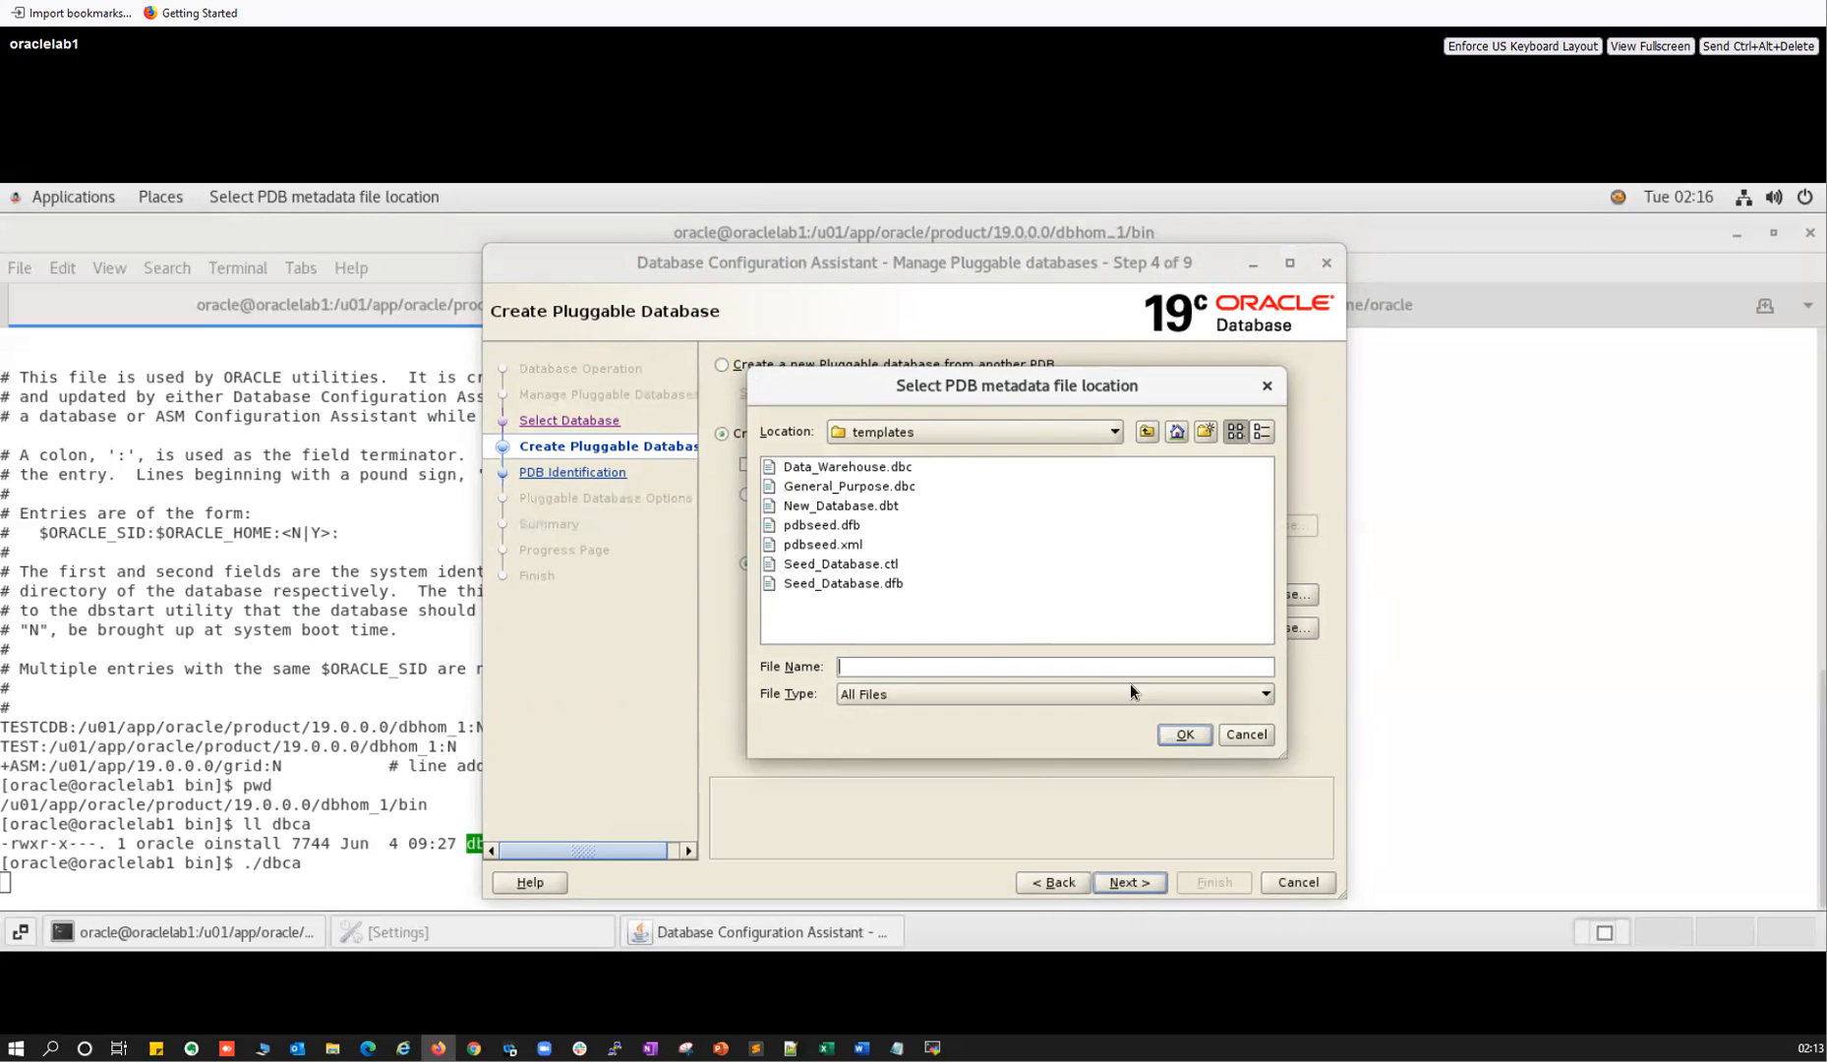
click(1243, 736)
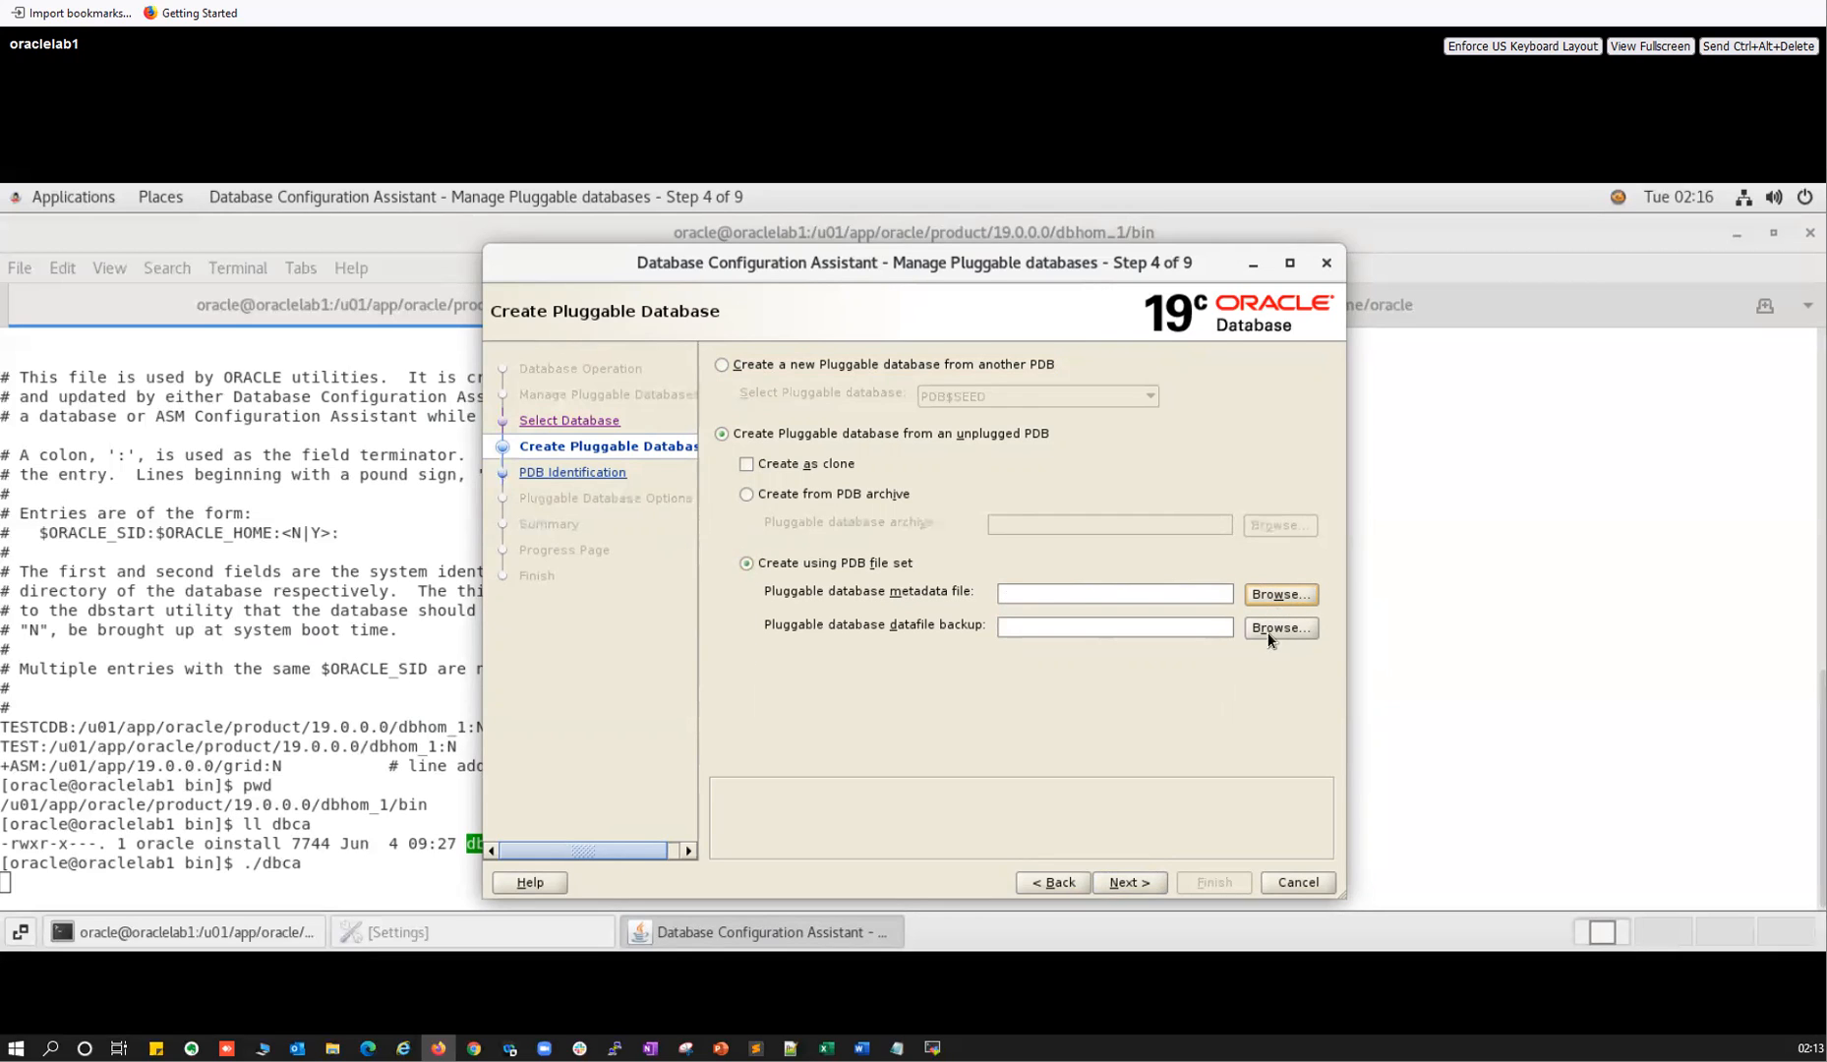
click(749, 465)
click(846, 493)
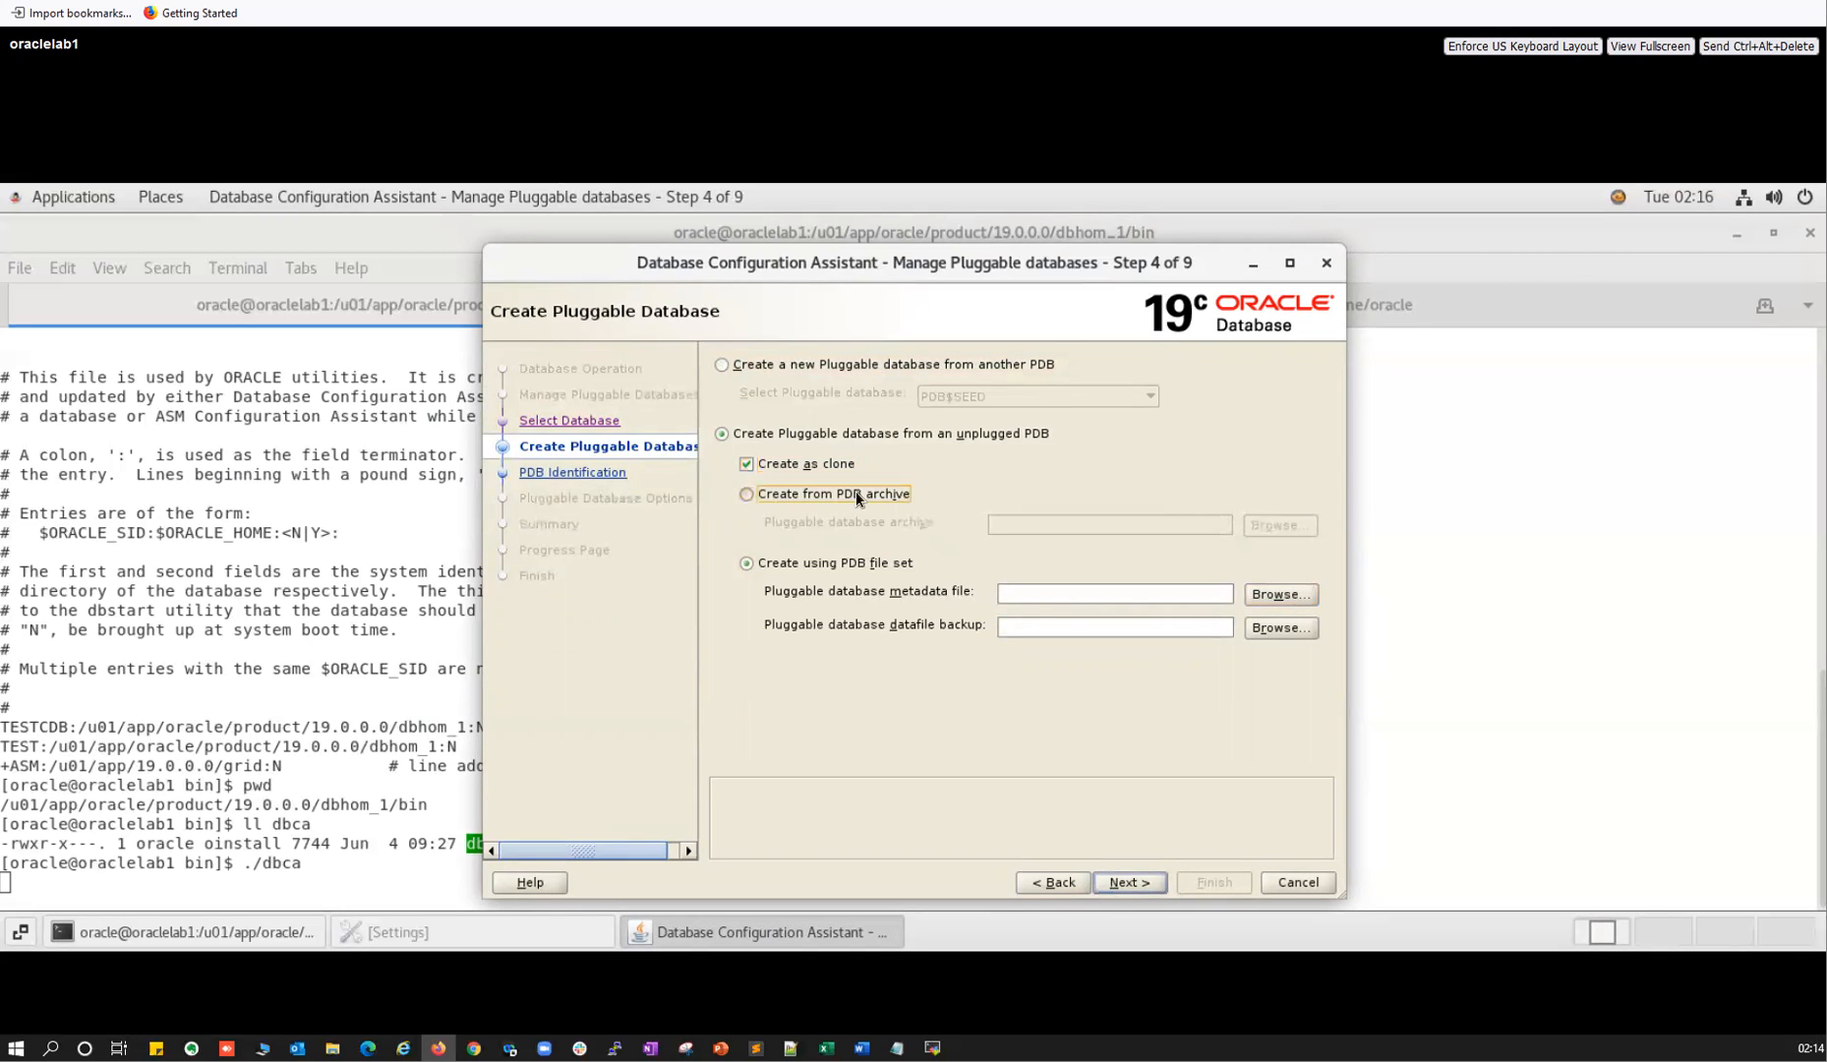
click(1286, 525)
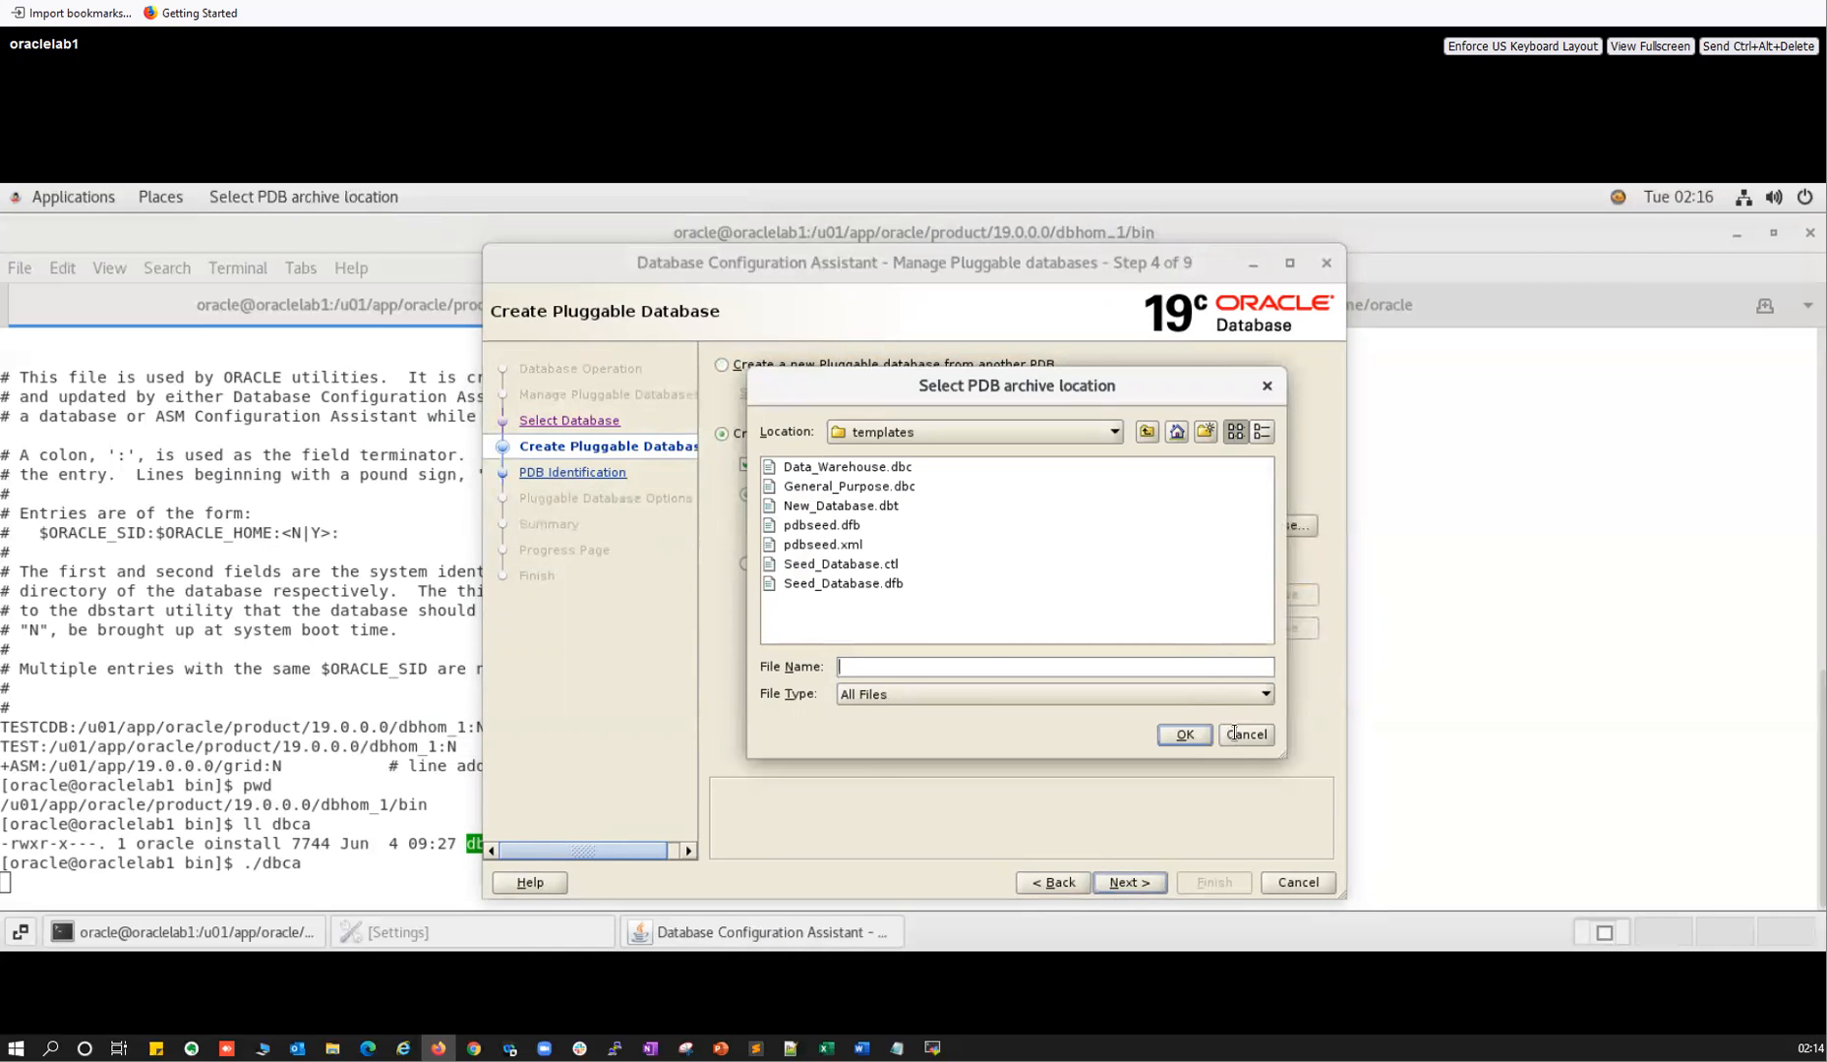
key(Escape)
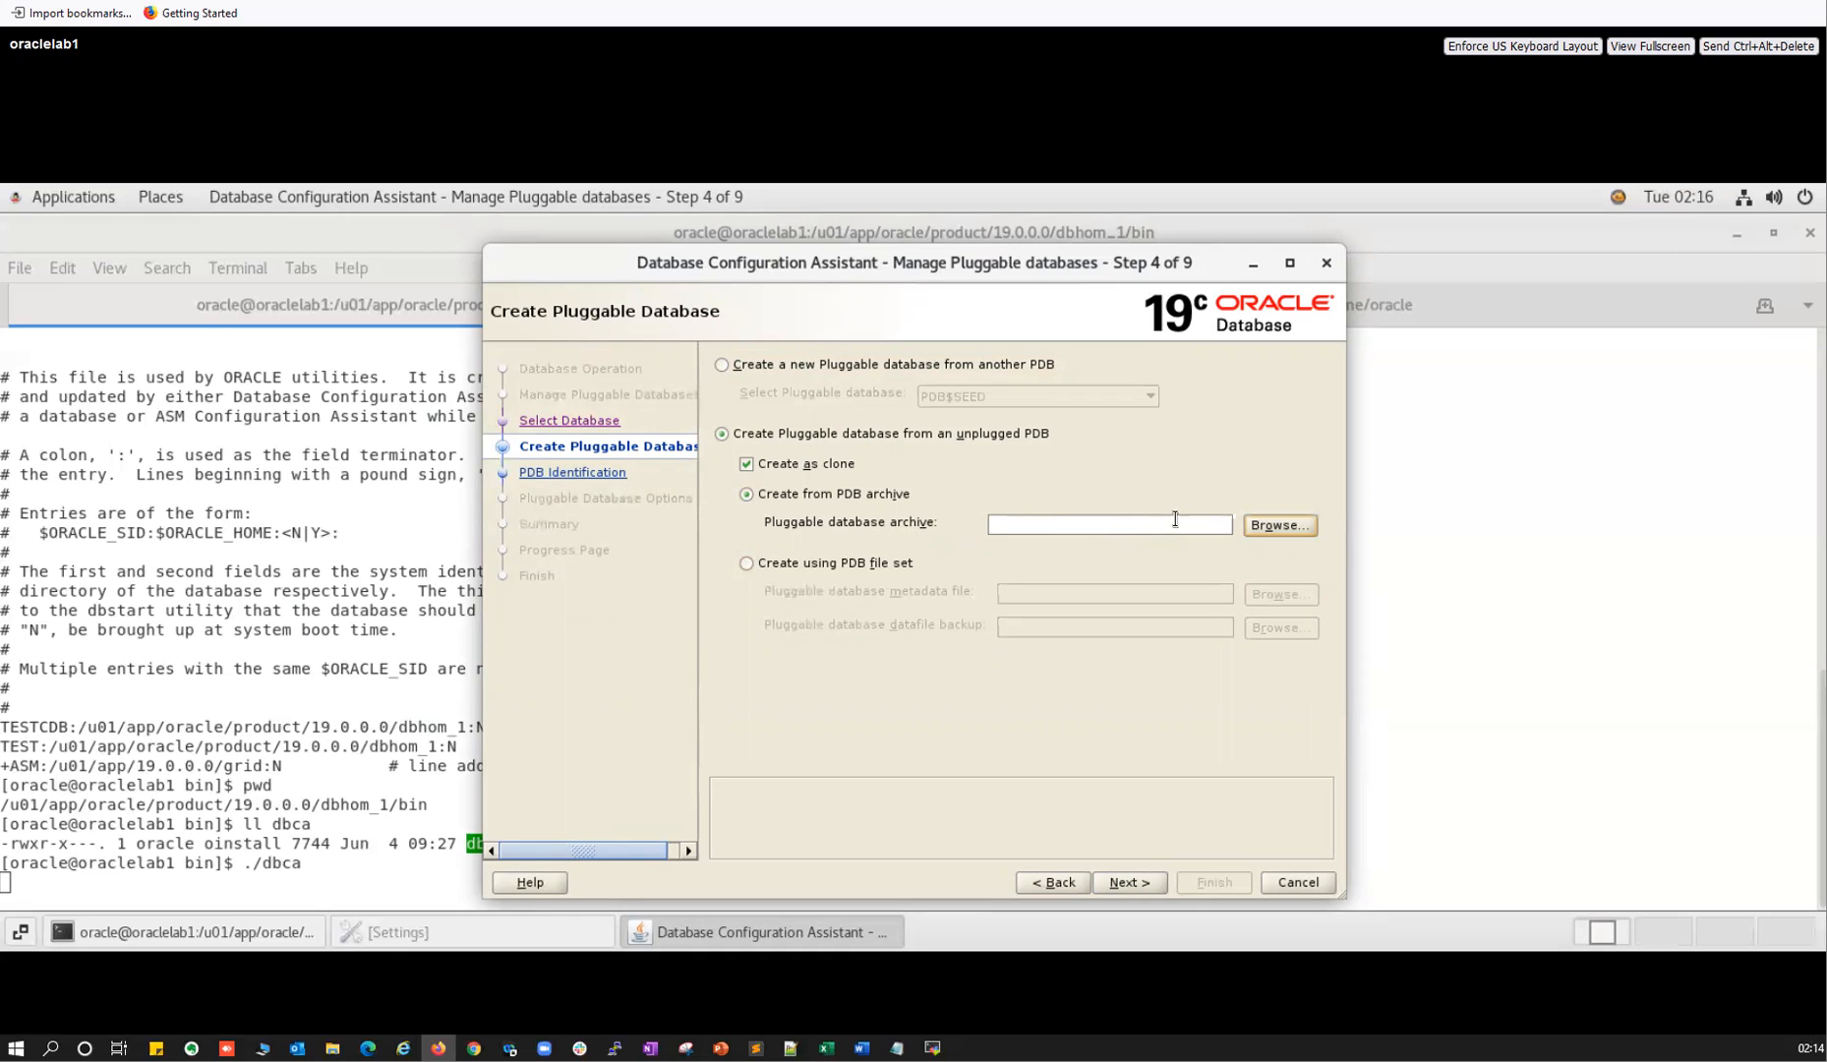
Try the PDB file set option, restore unplugged PDB with clone on, then return to Select Source Database.
click(747, 495)
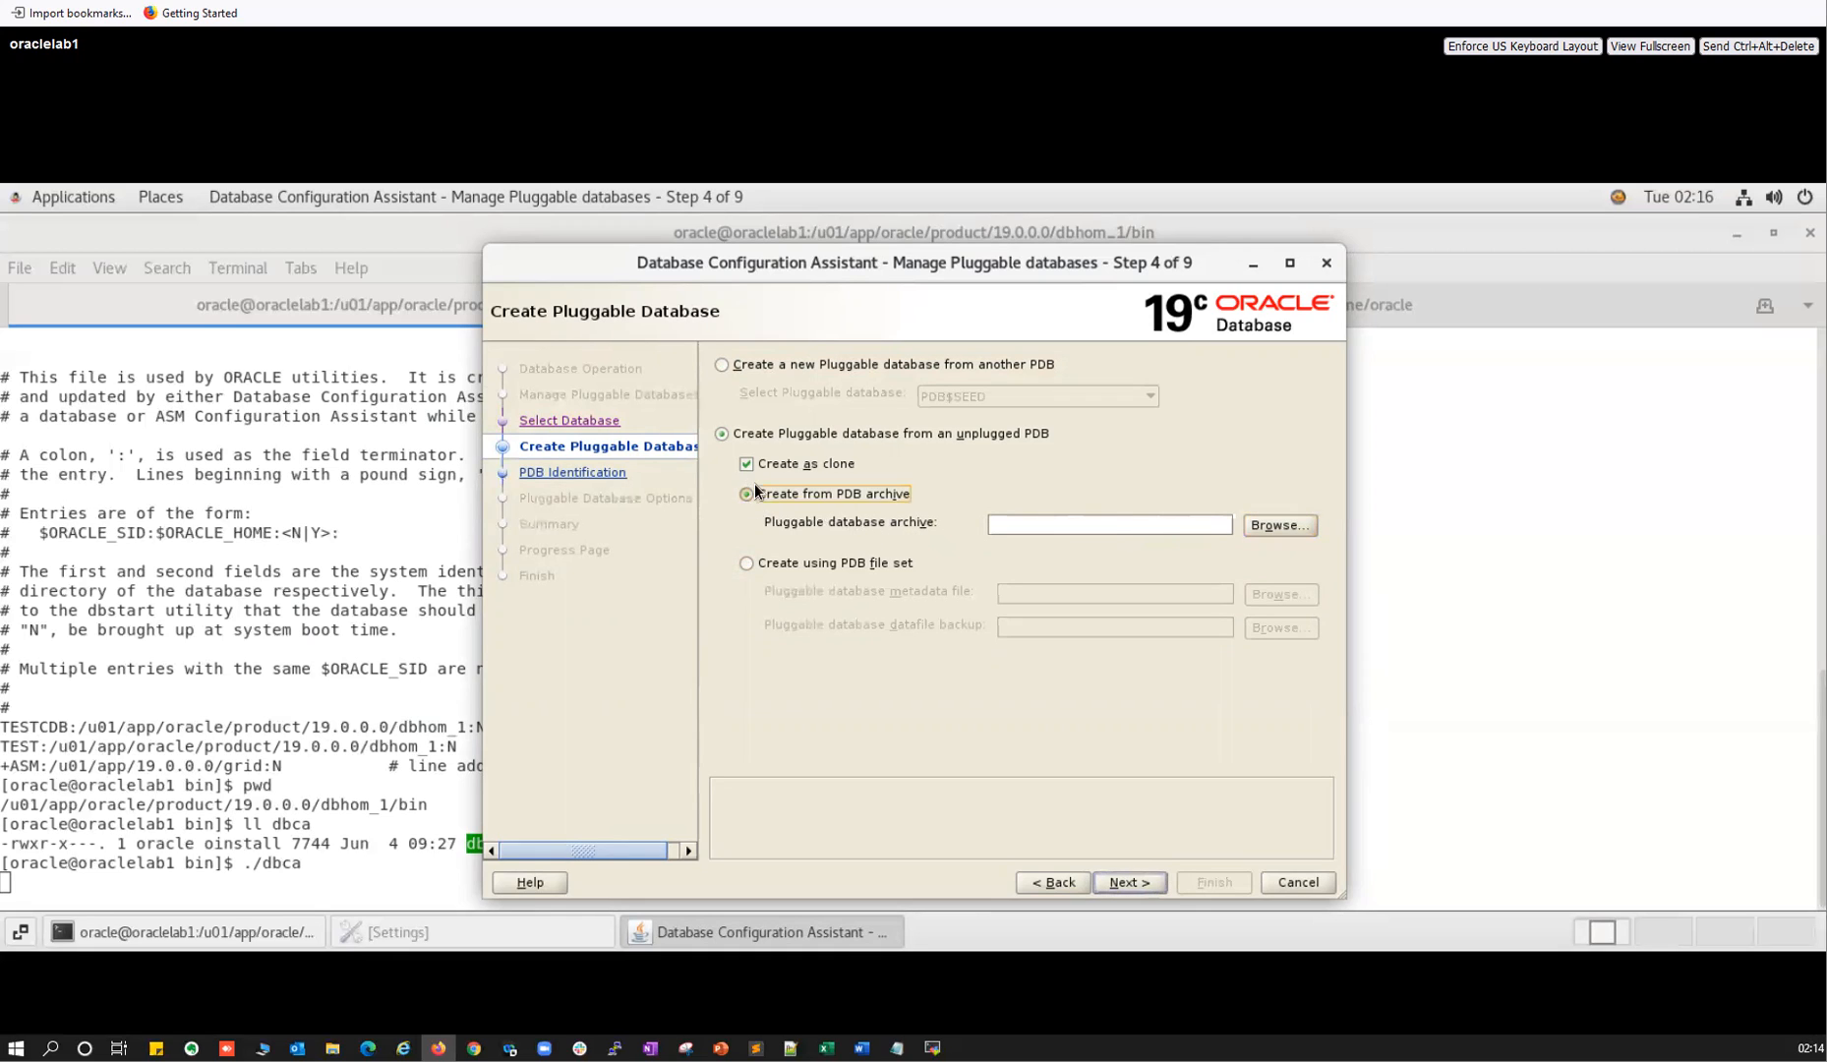
click(720, 433)
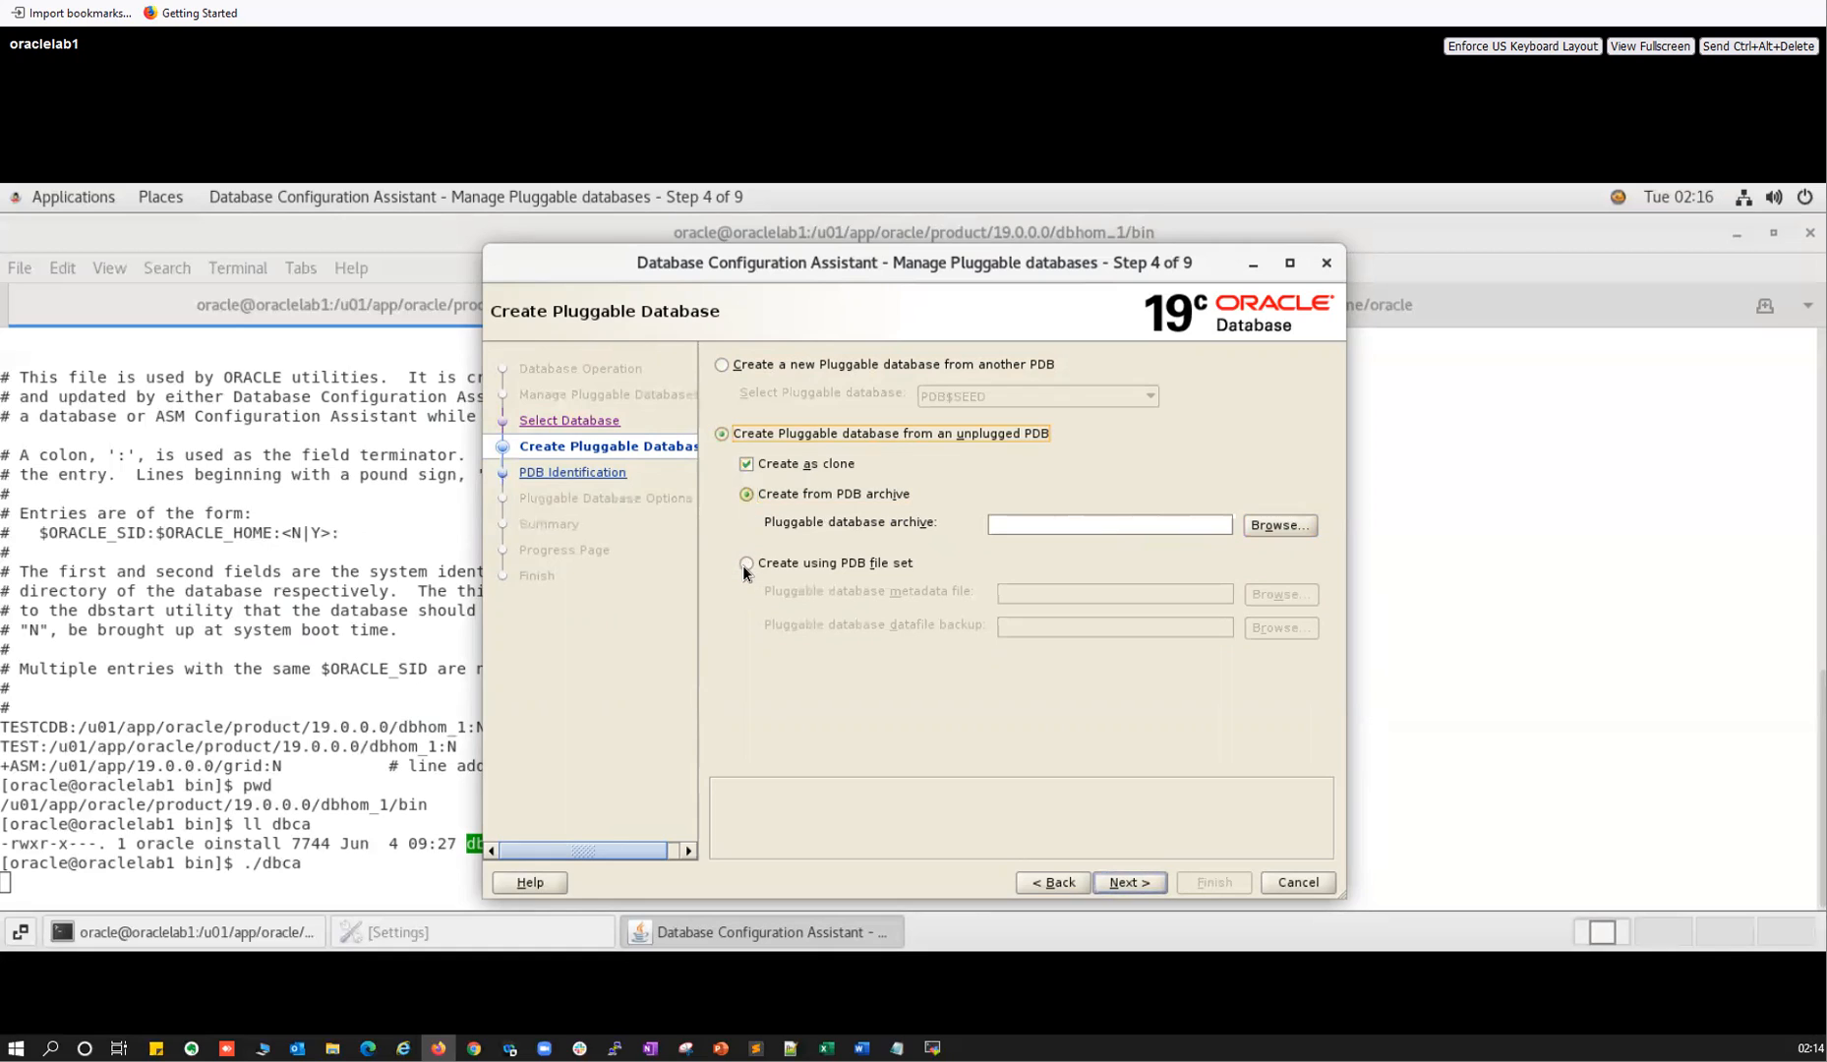
click(744, 564)
click(814, 466)
click(722, 429)
click(720, 364)
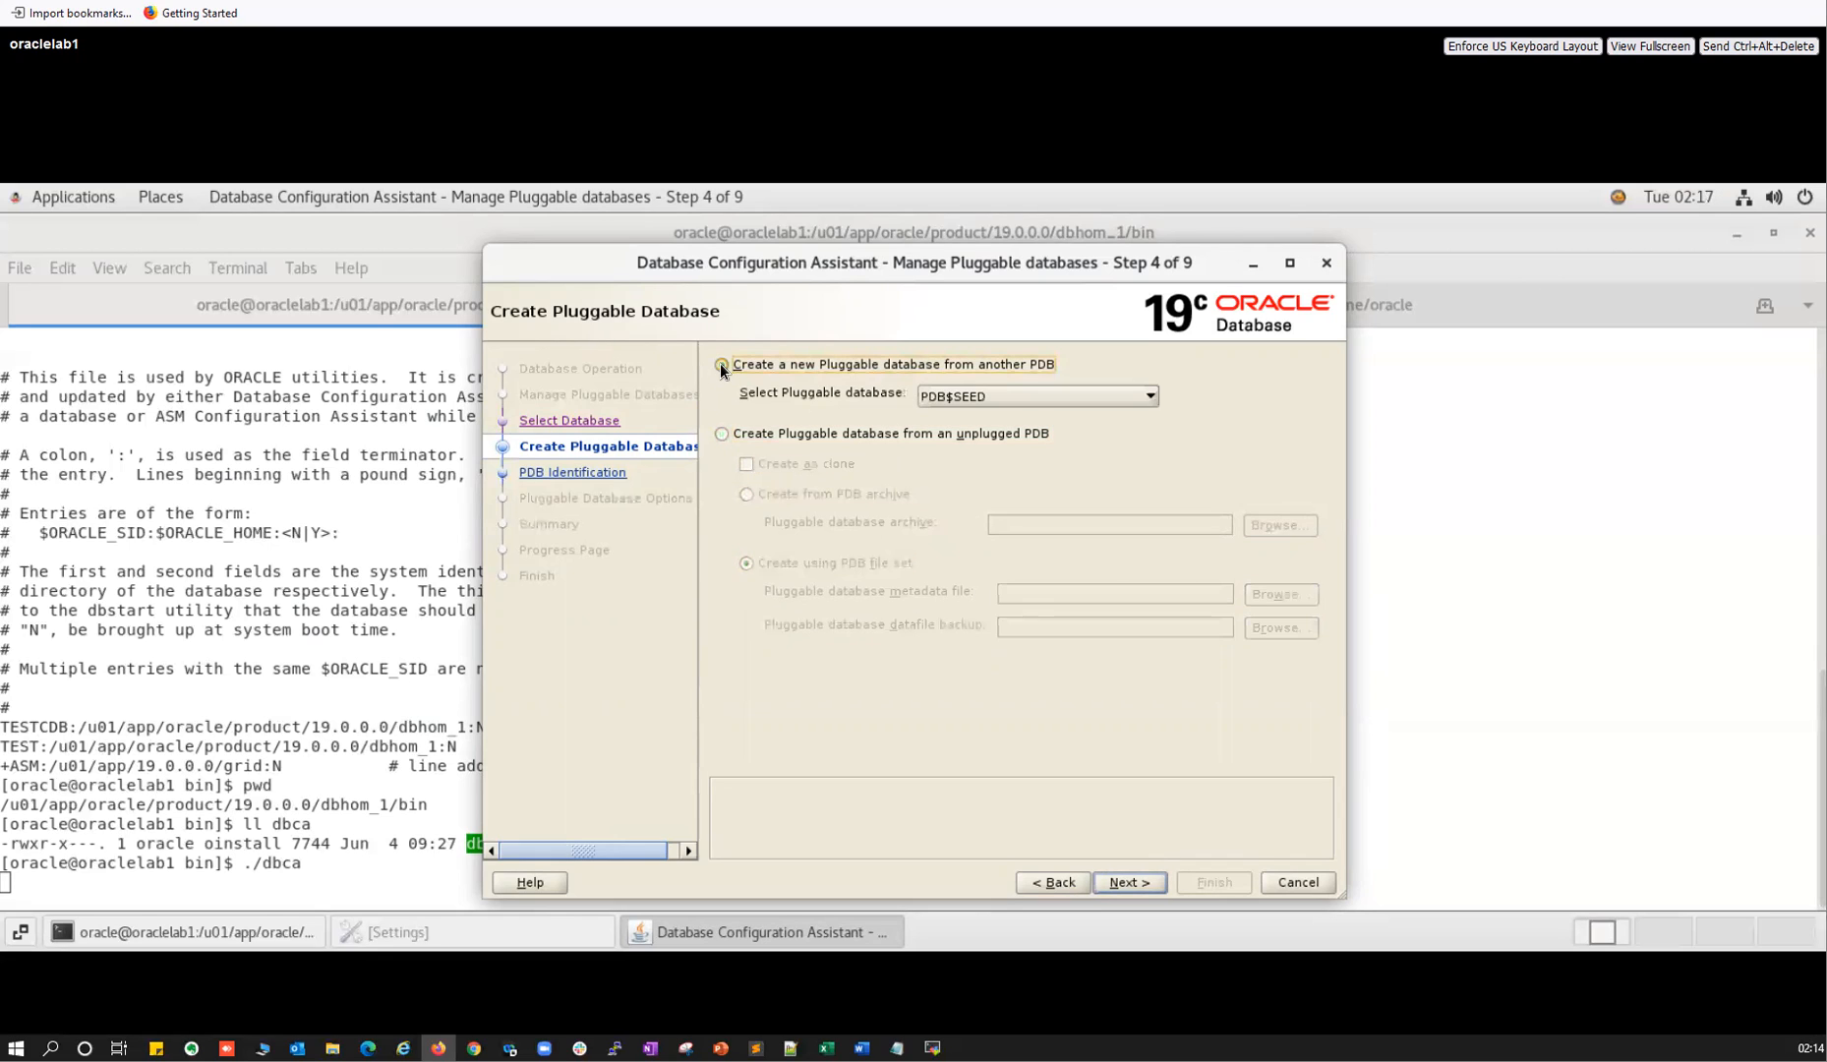
click(724, 434)
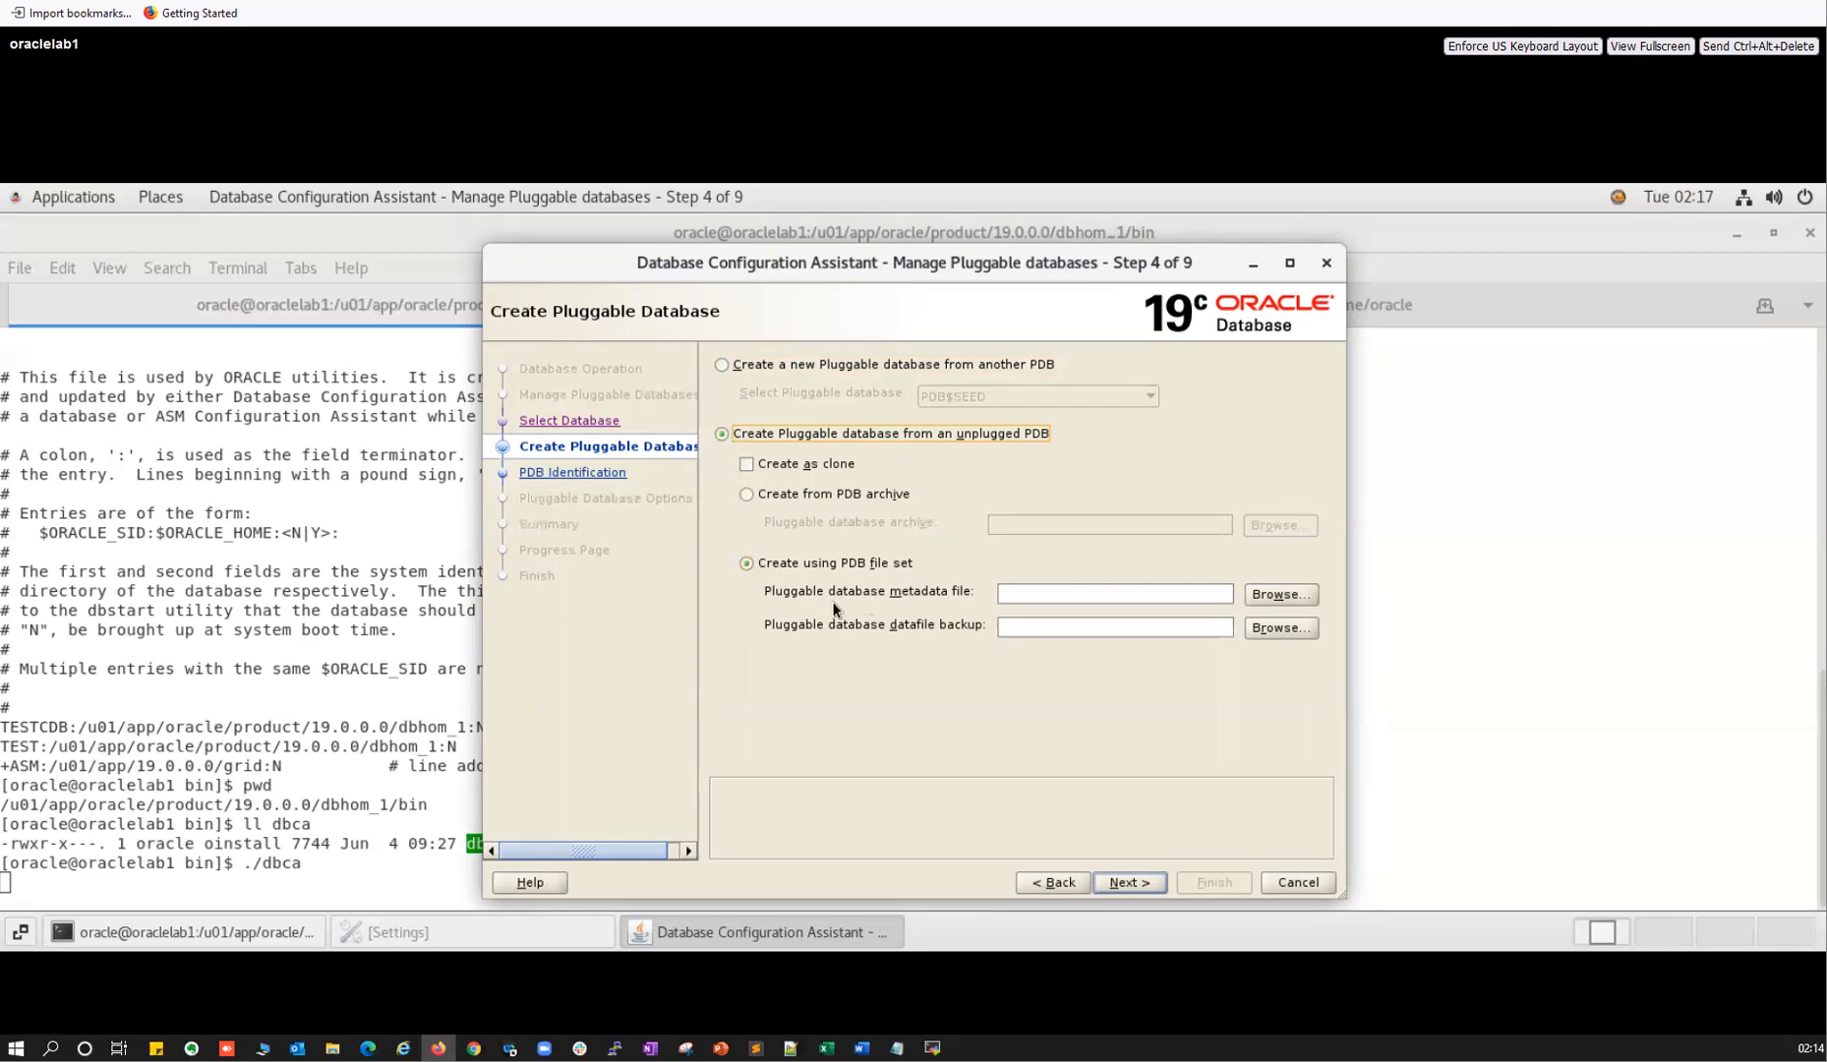
click(746, 463)
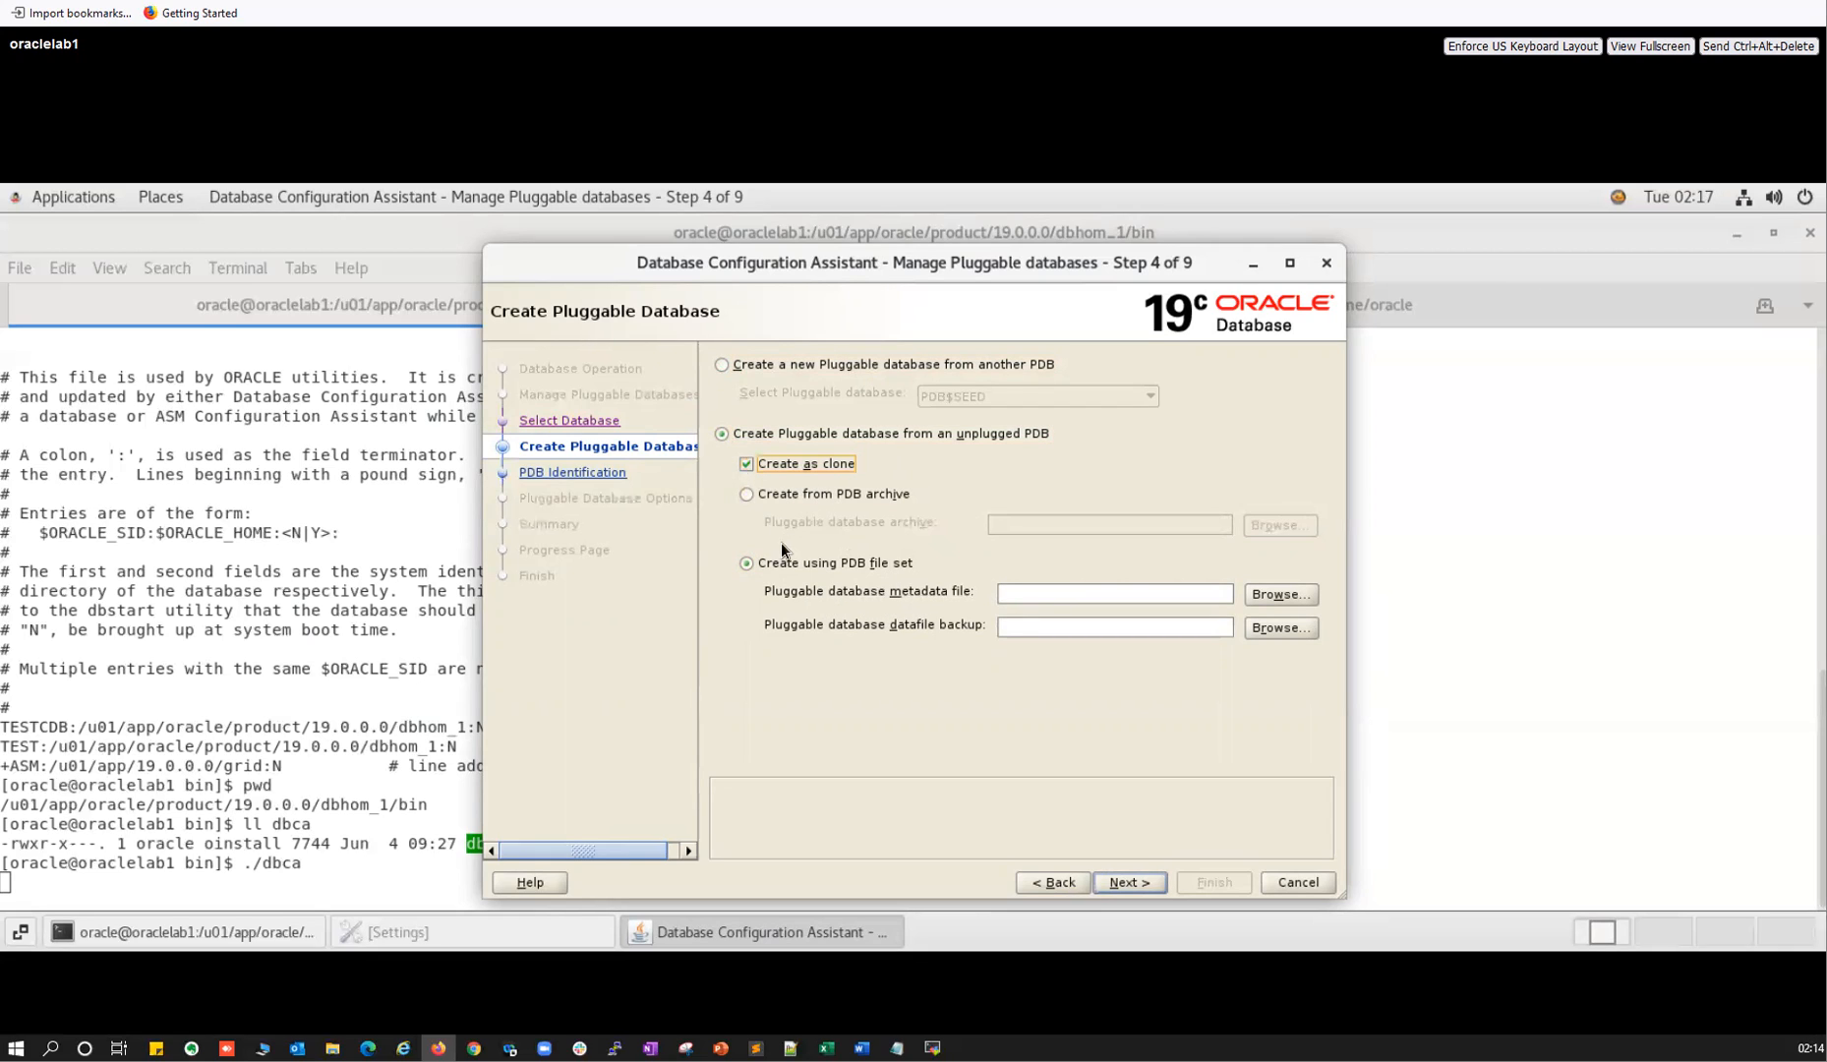
click(1049, 883)
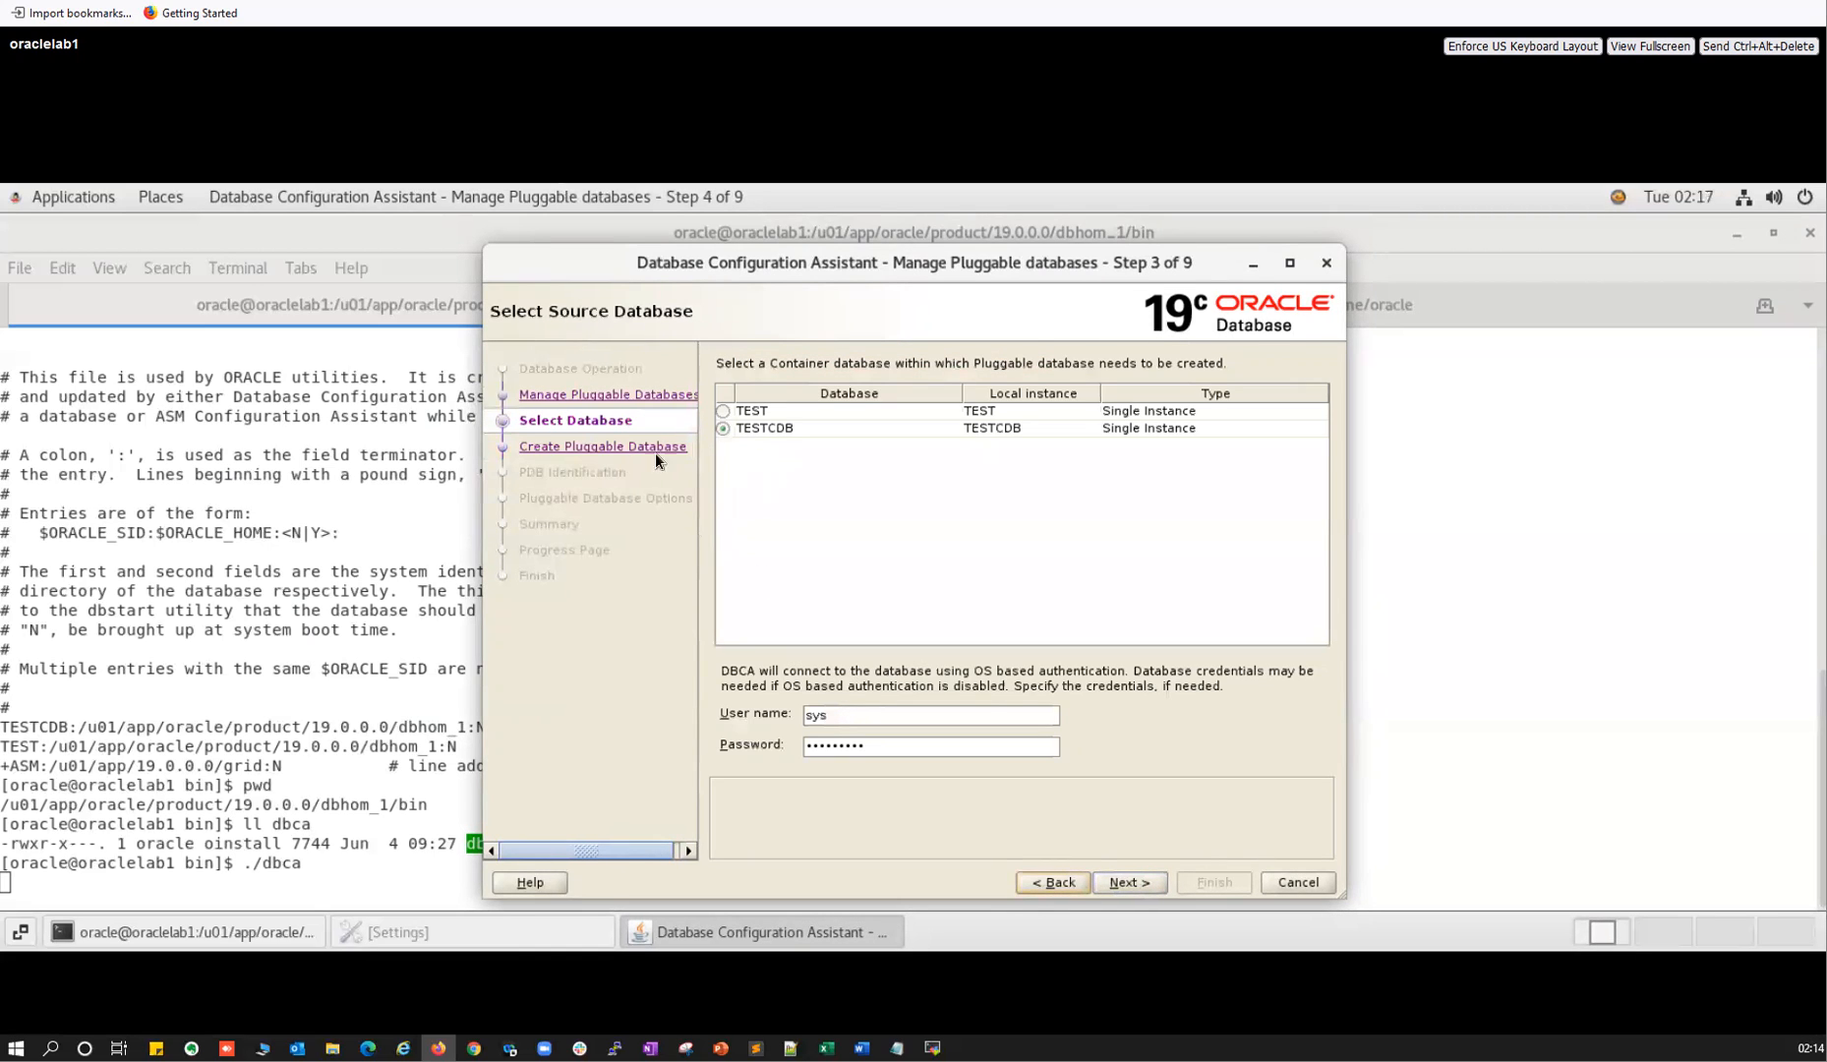
Choose Delete a Pluggable database and preview the deletion summary for TESTPDB1.
click(1041, 886)
click(755, 423)
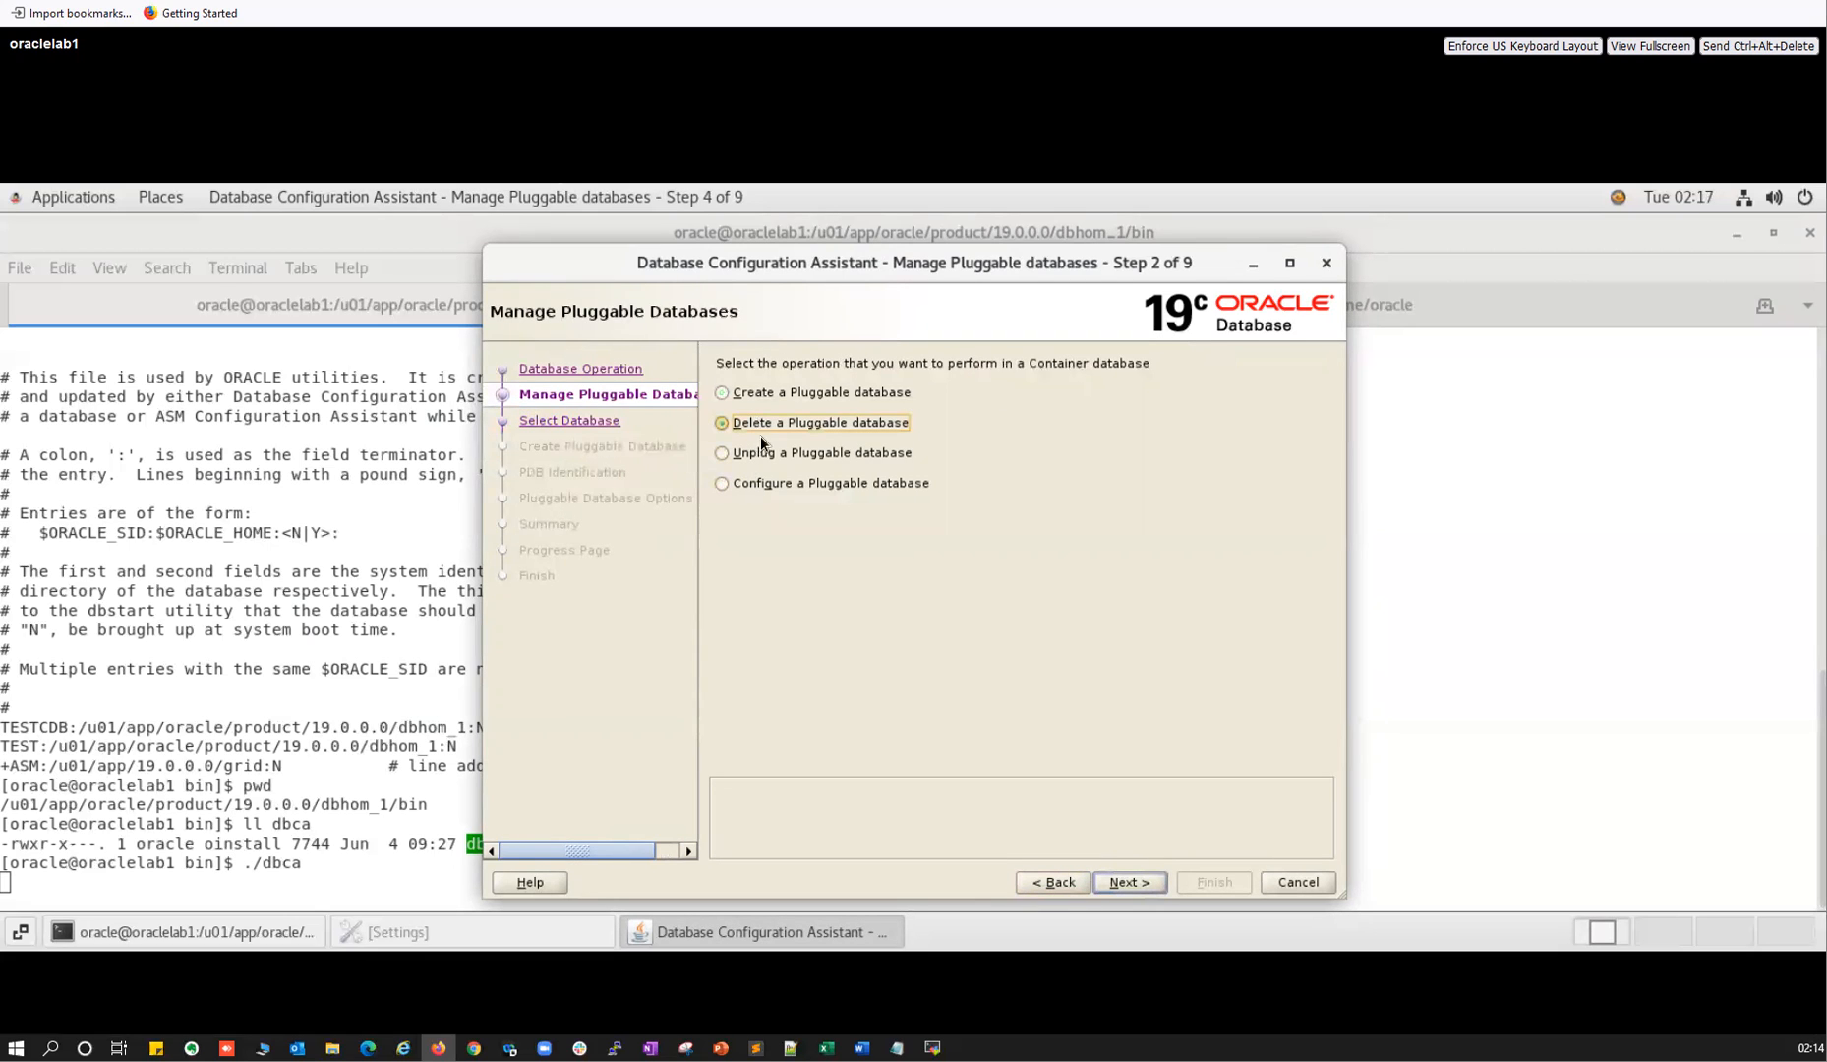
click(1126, 878)
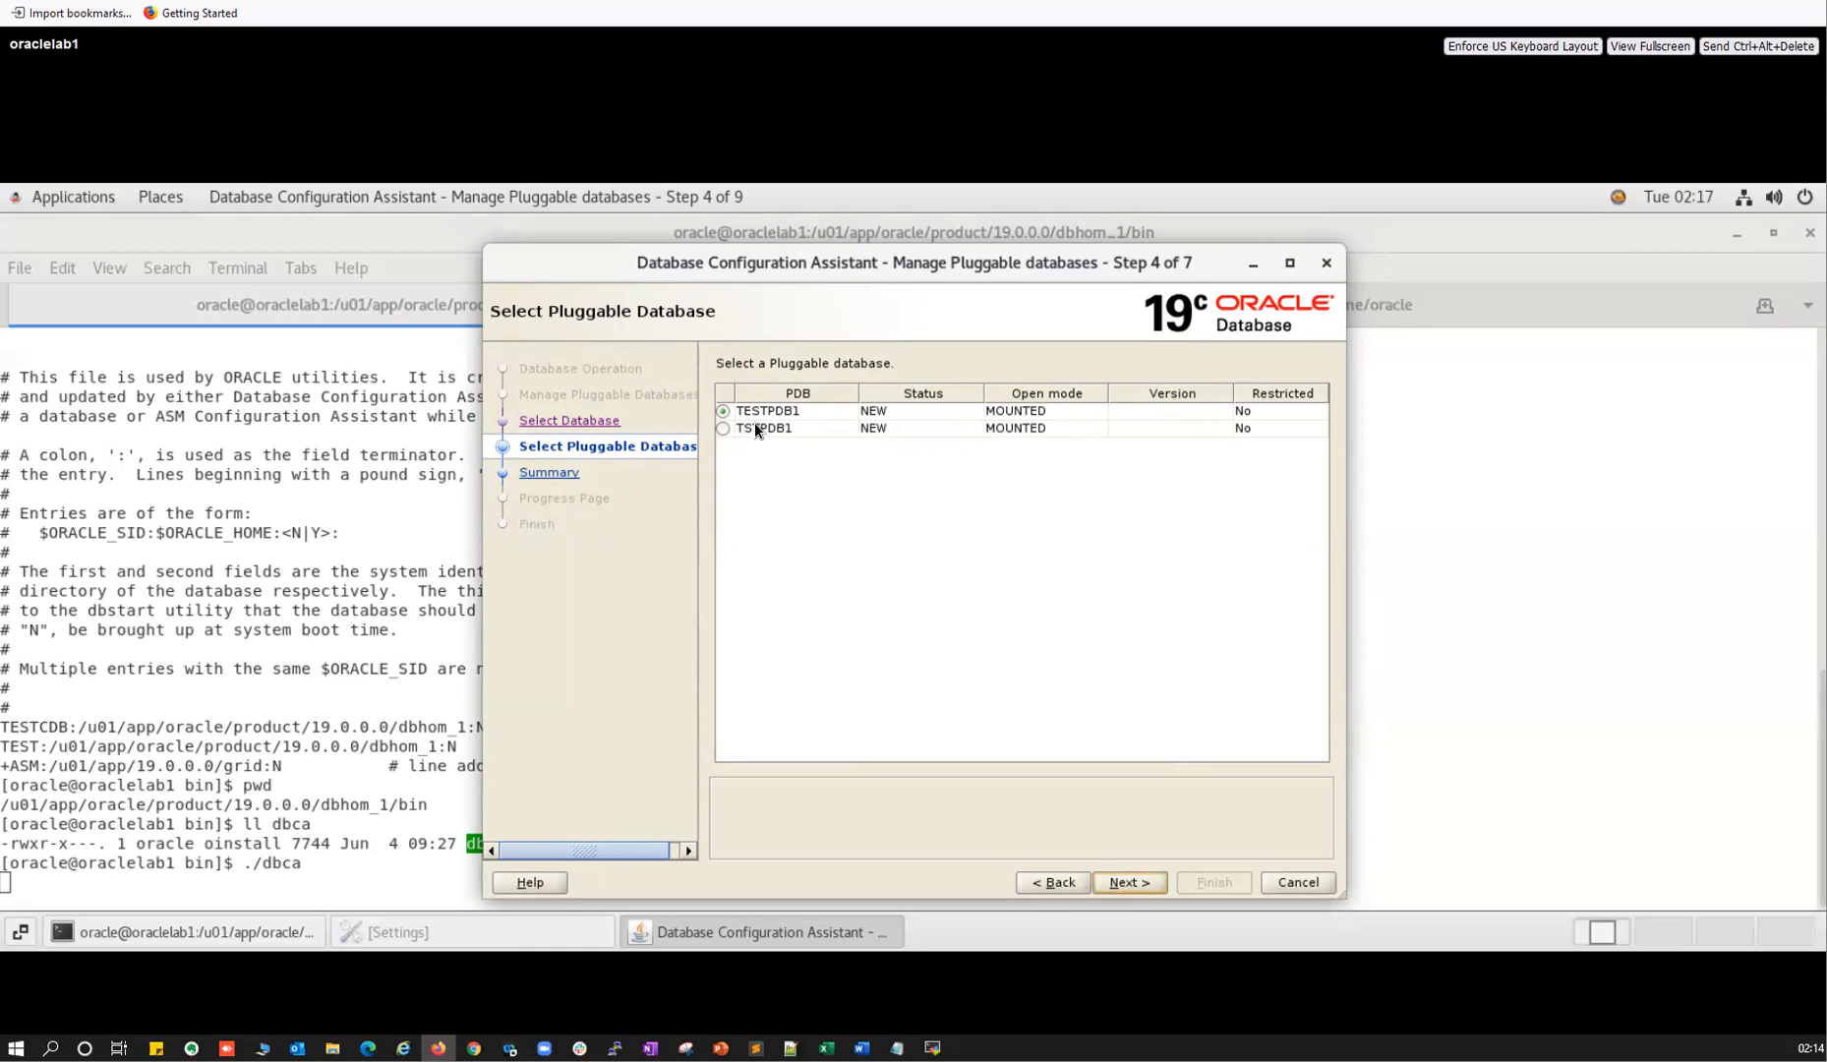
click(1129, 882)
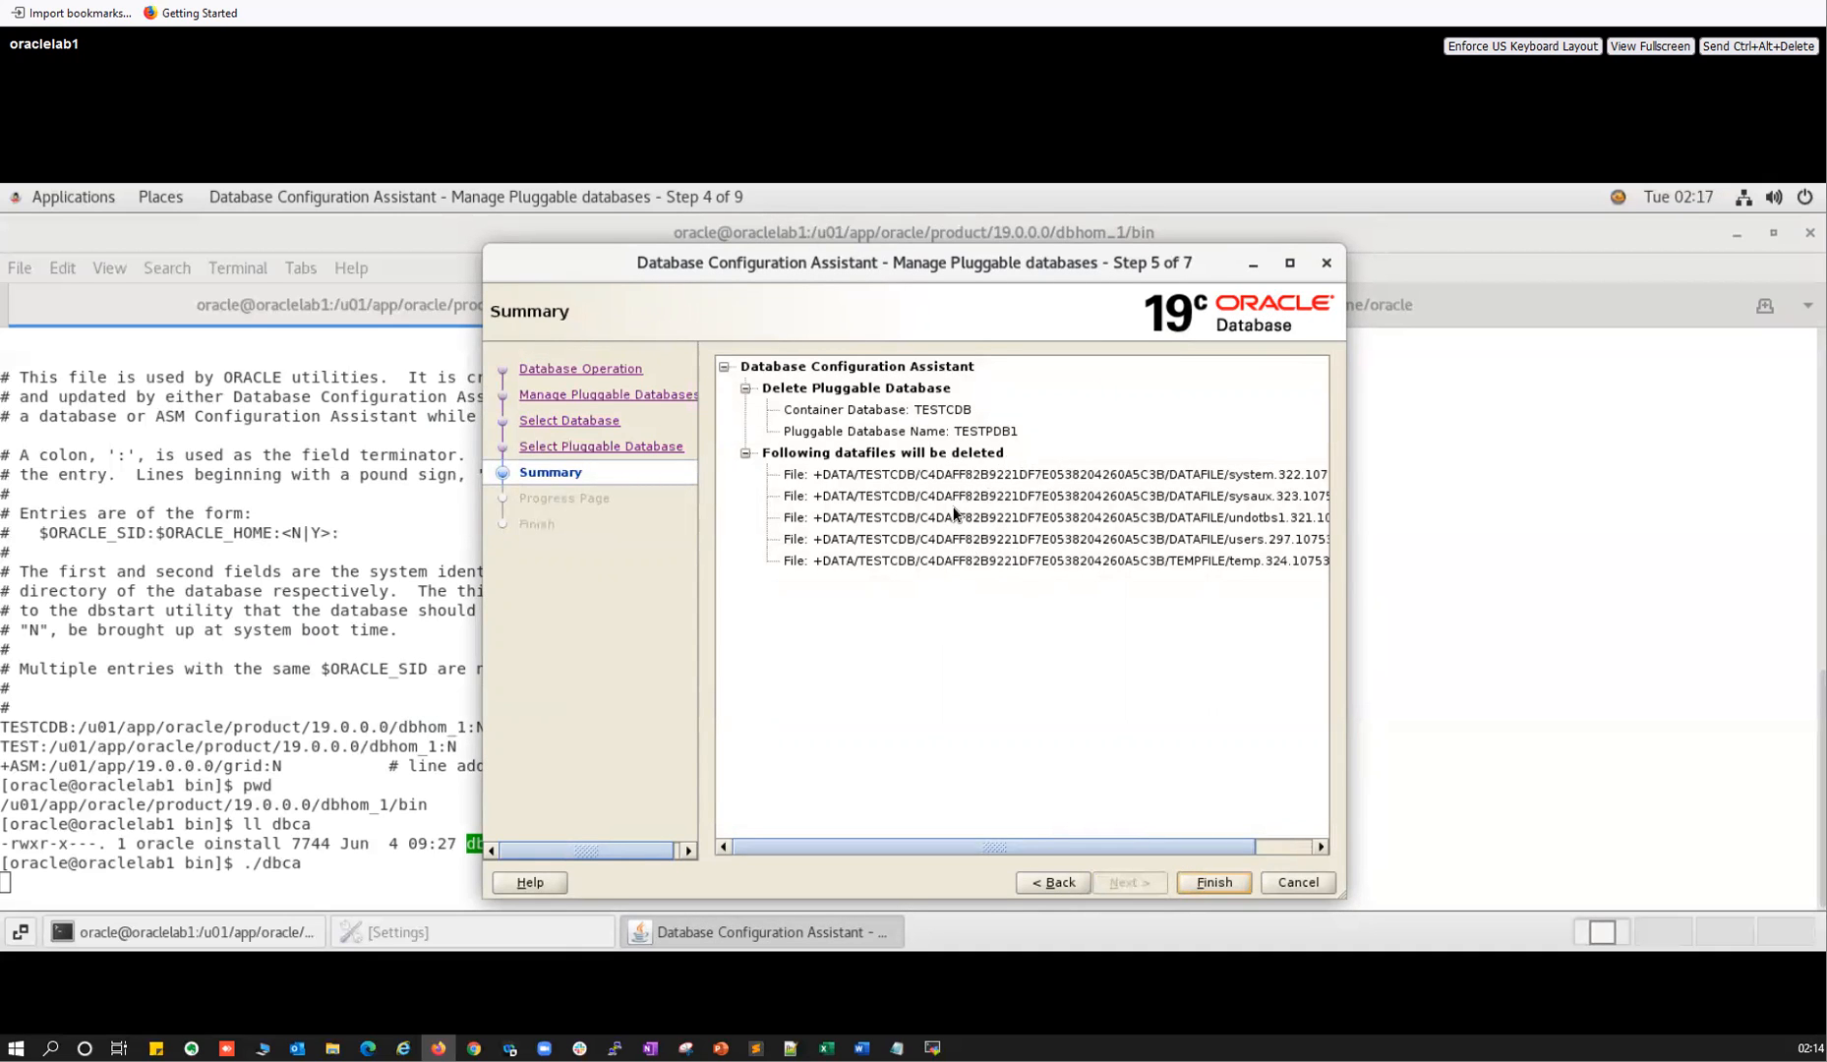
click(1066, 890)
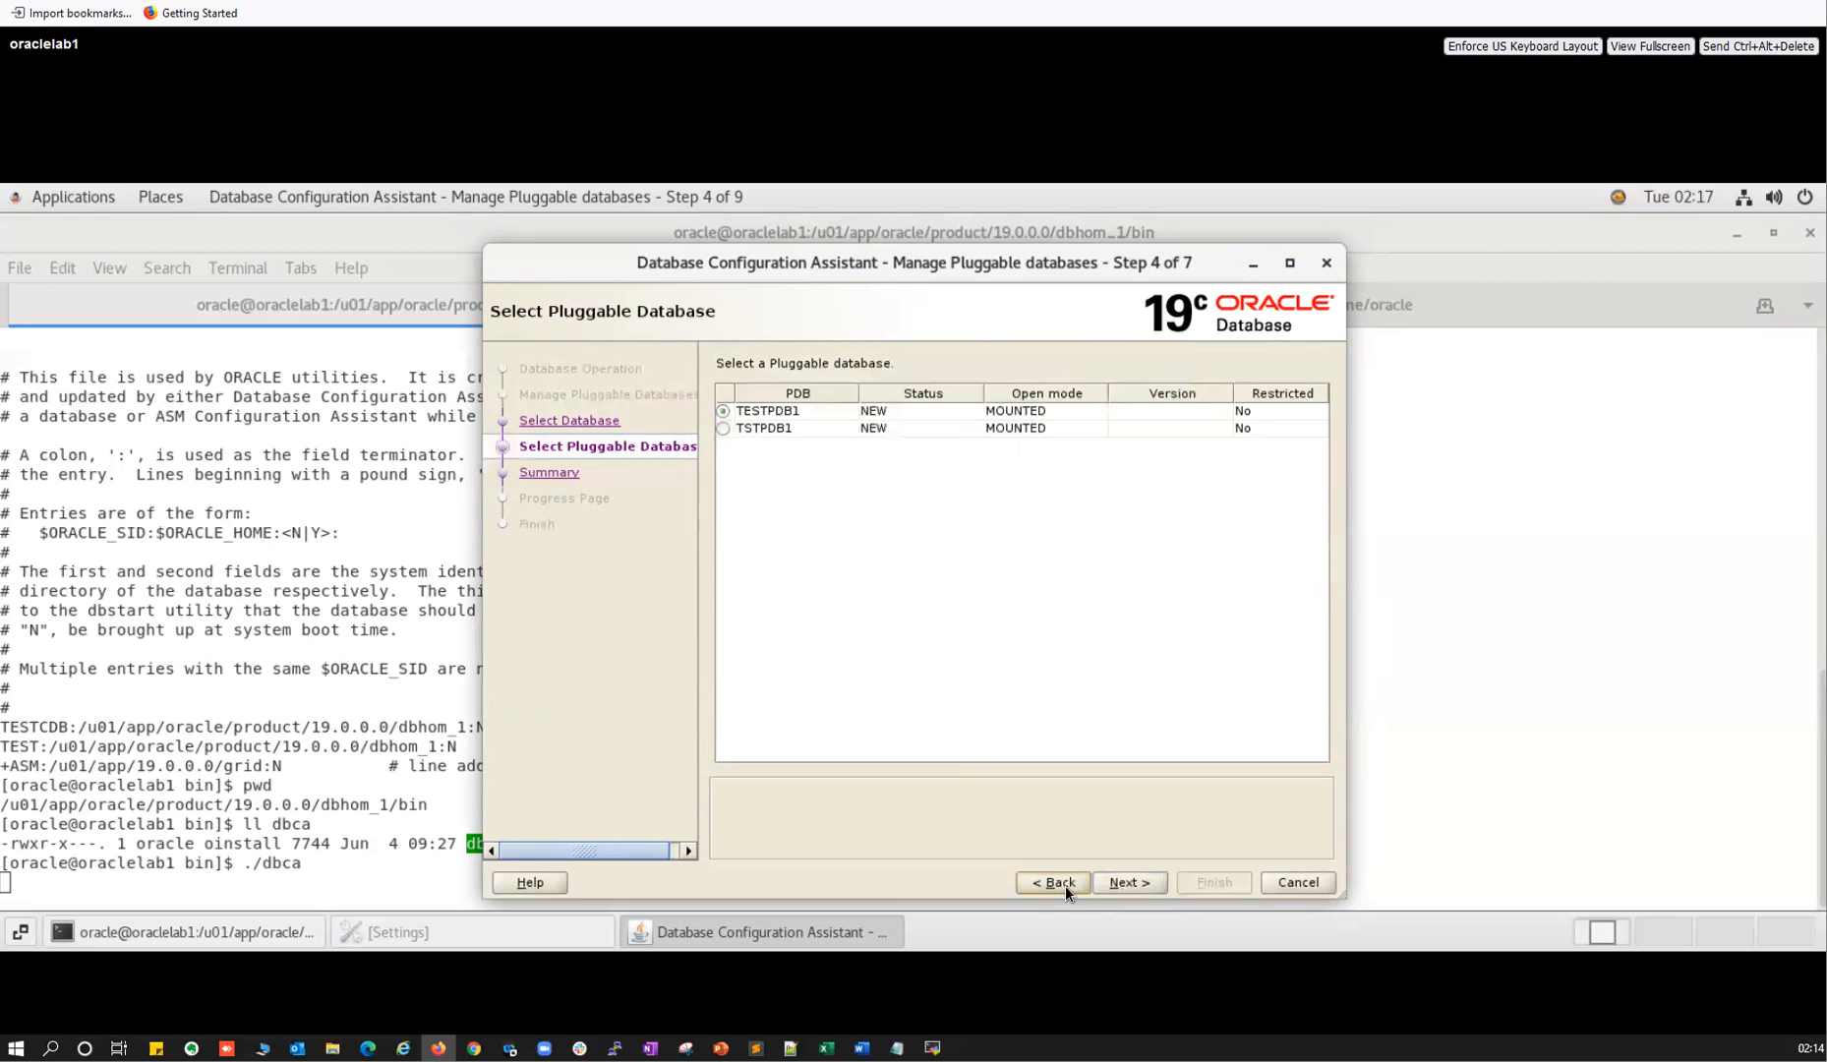
click(1066, 886)
click(1118, 879)
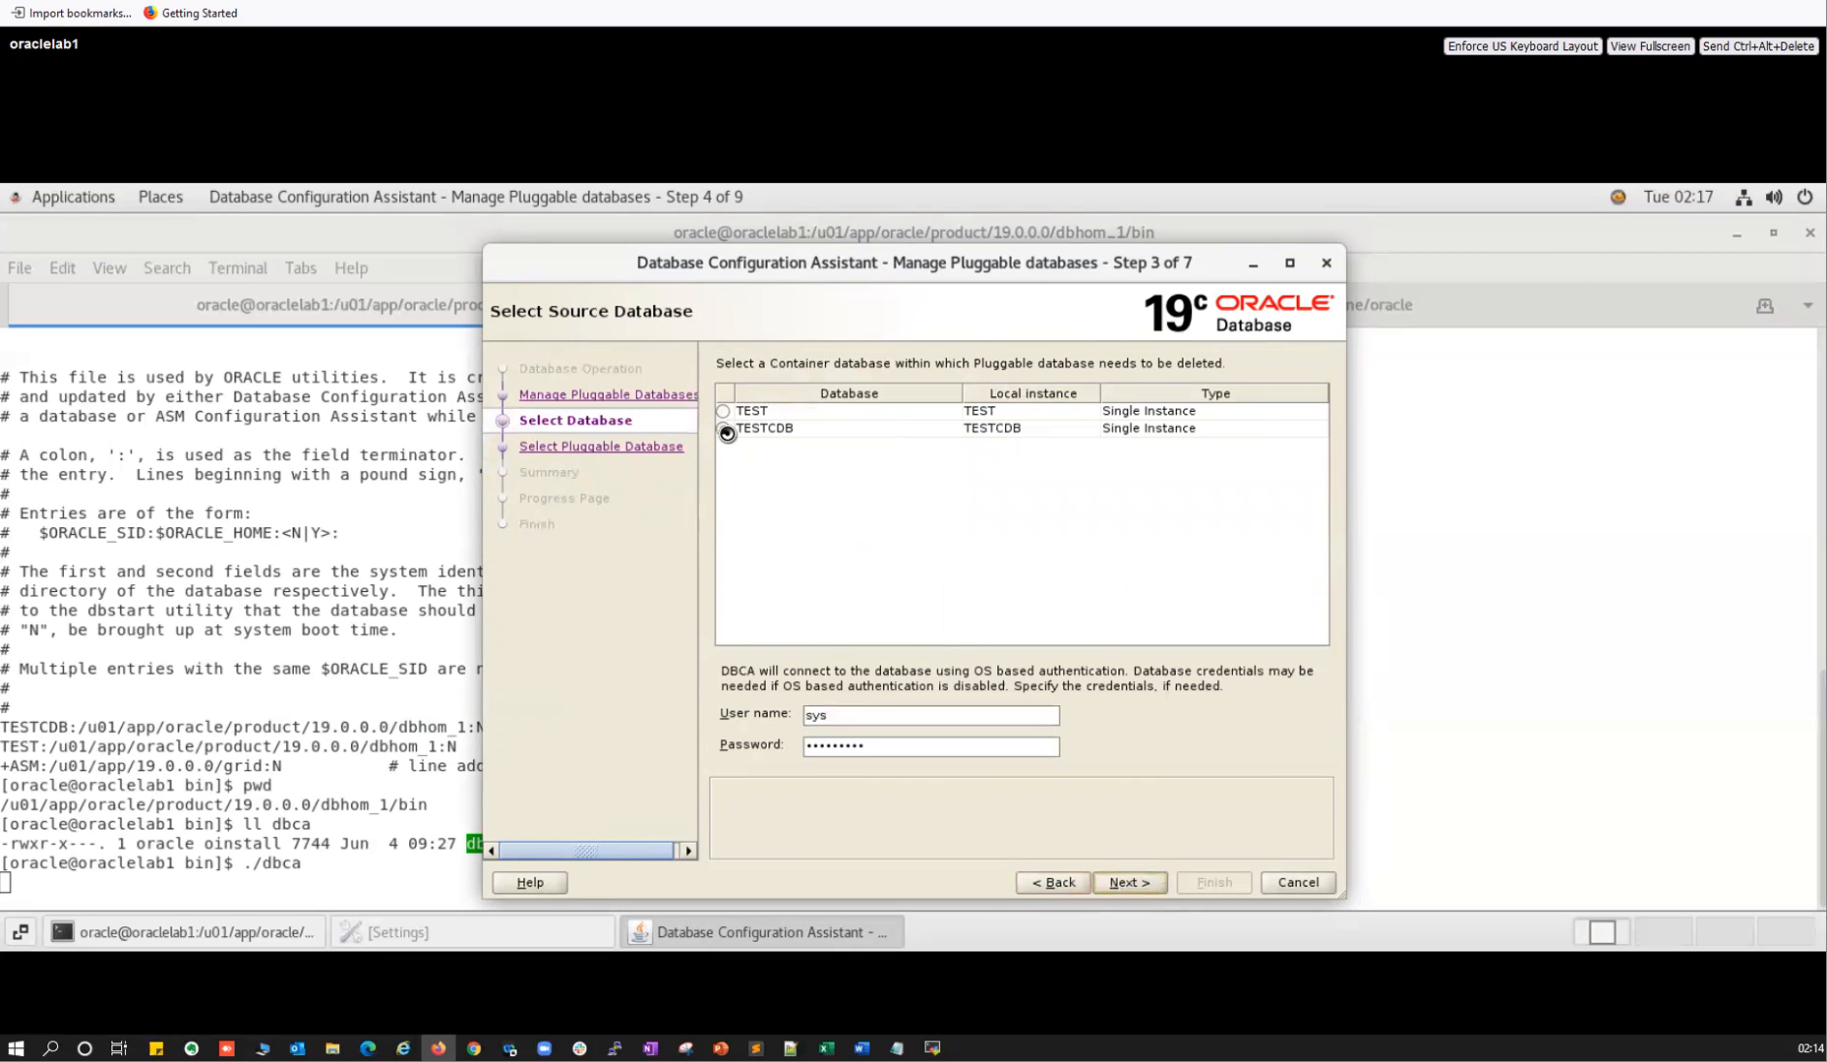
Preview the TSTPDB1 deletion summary, then go back and choose Unplug a Pluggable database.
click(724, 426)
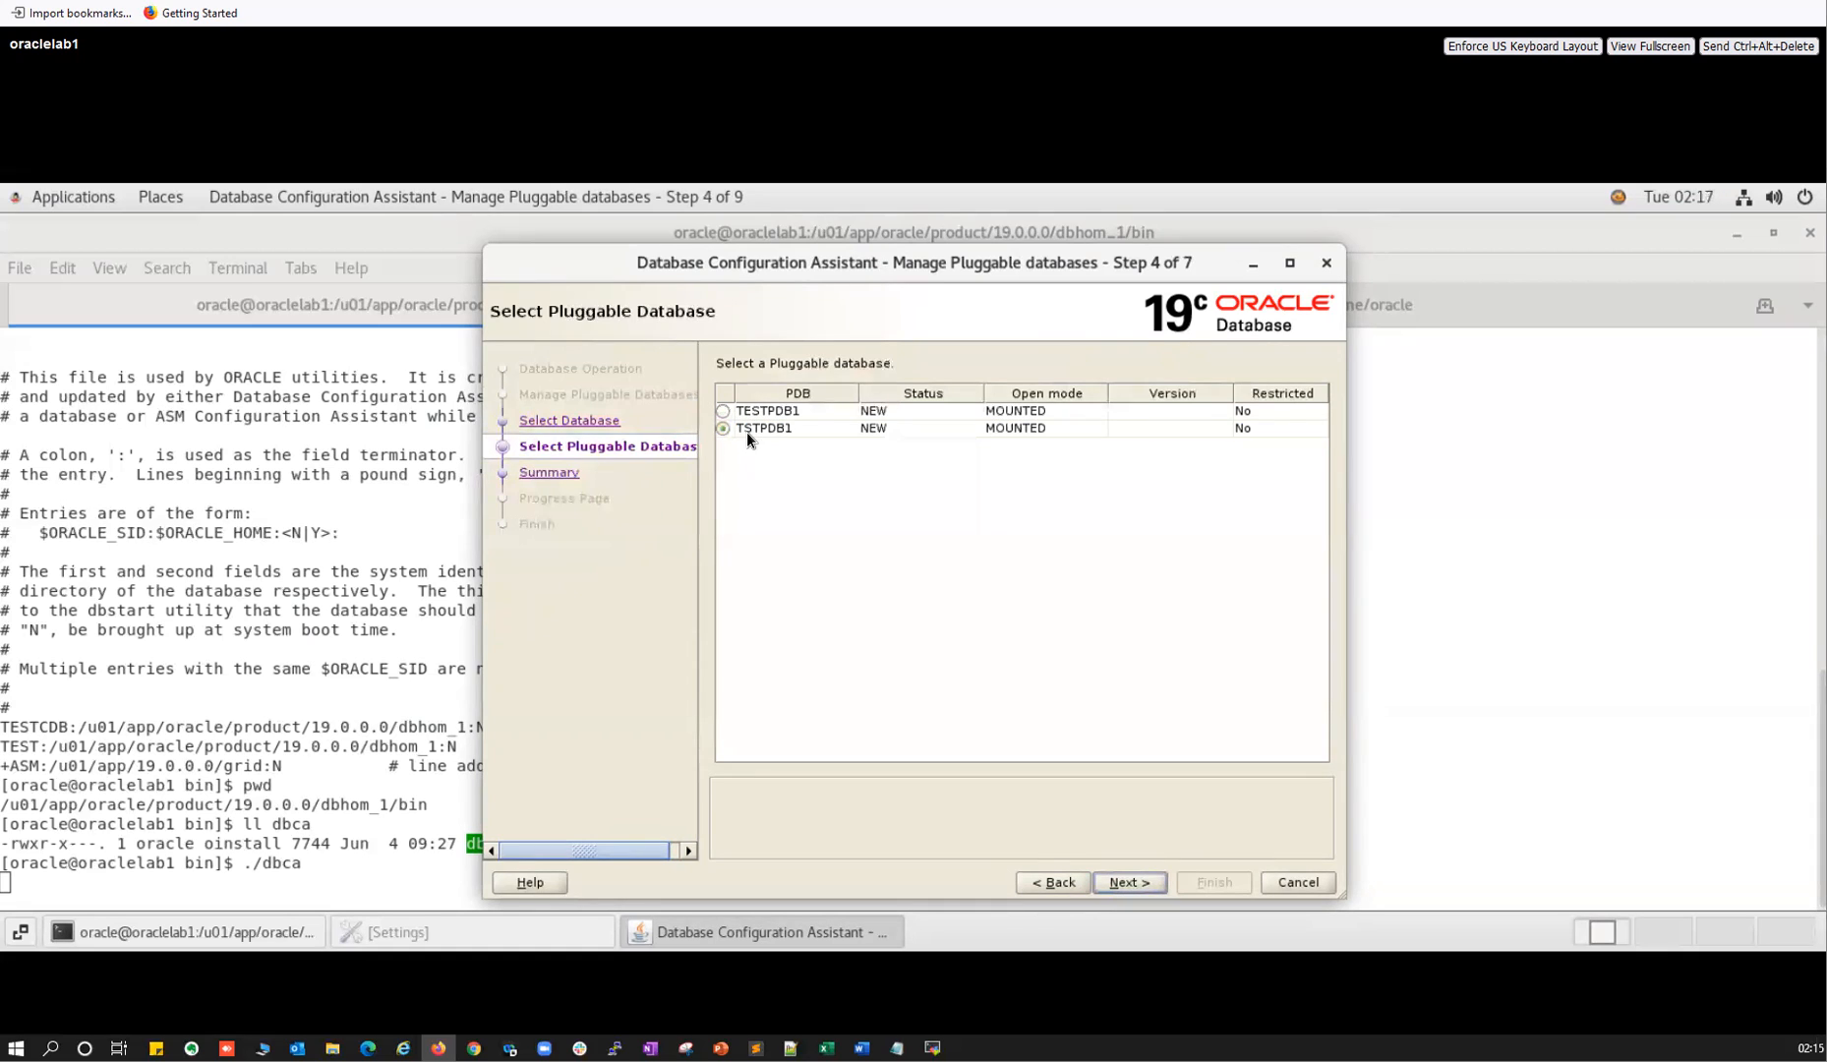
click(1110, 882)
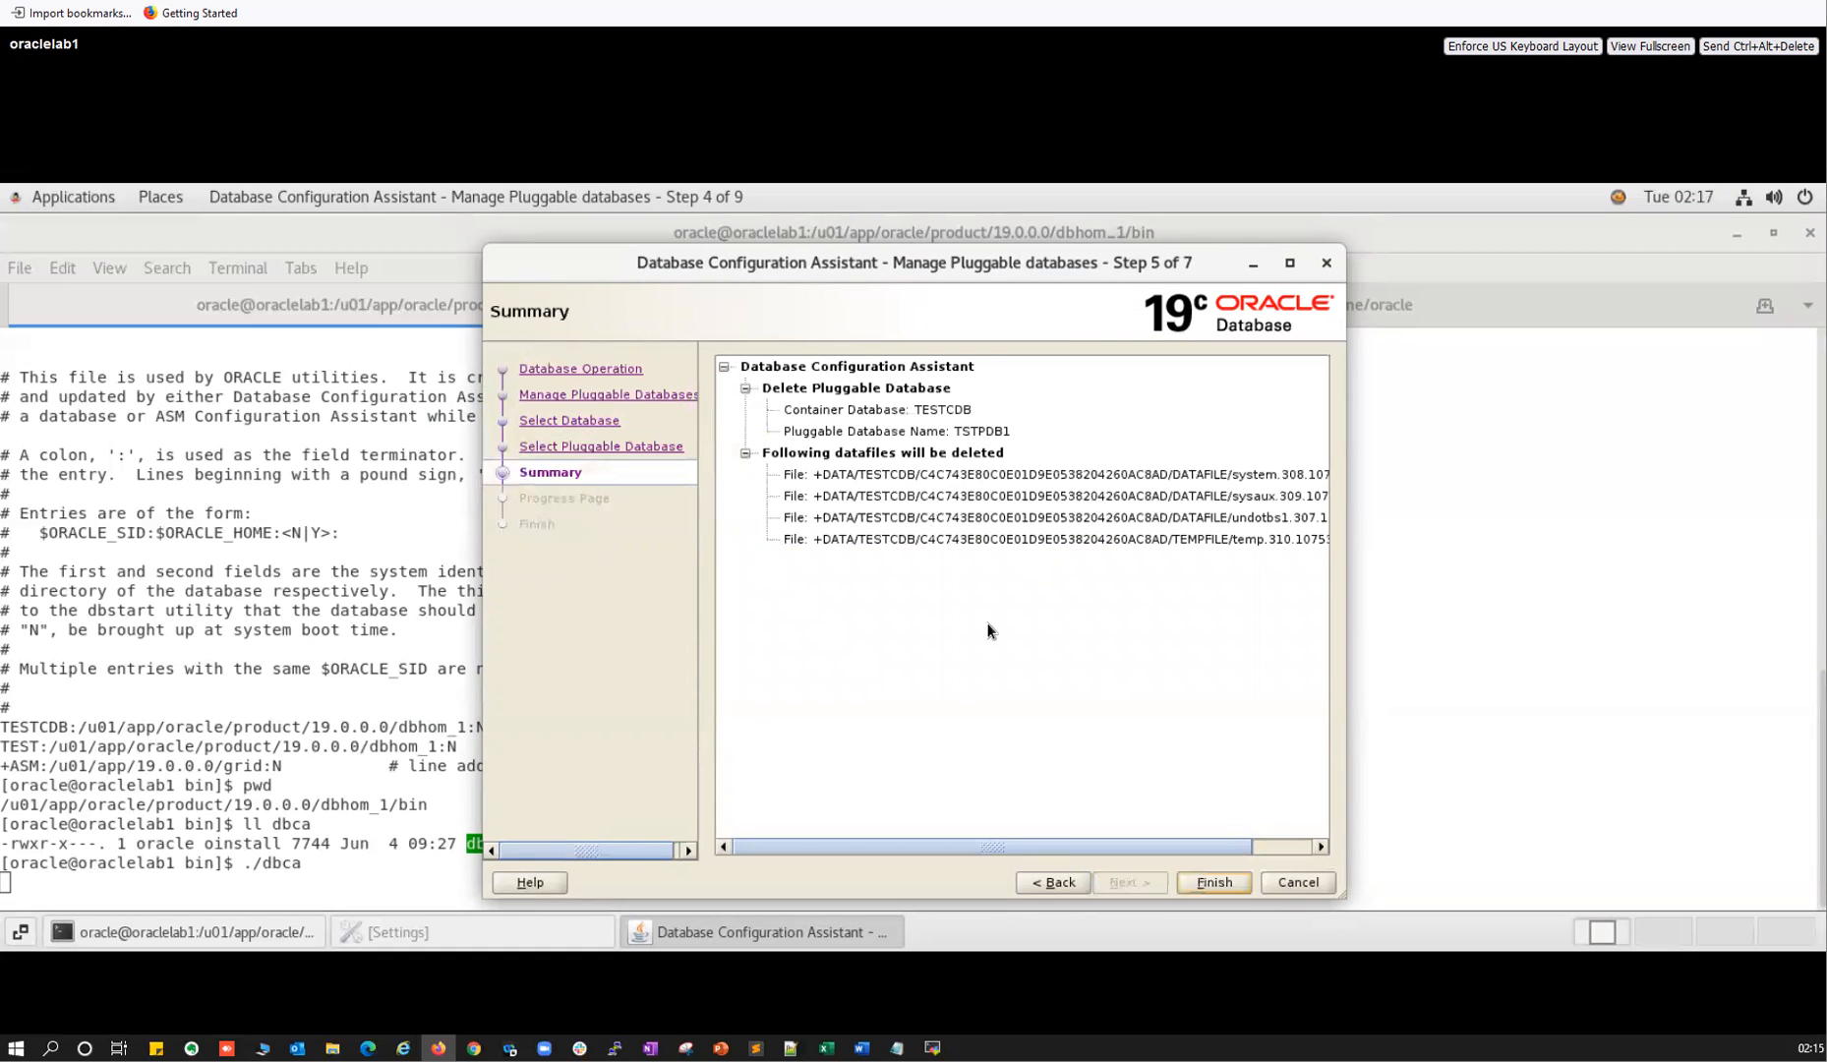
click(1059, 884)
click(1059, 884)
click(1045, 886)
click(738, 456)
Advance to Unplug Pluggable Database and select TSTPDB1 as the PDB to unplug.
click(1129, 882)
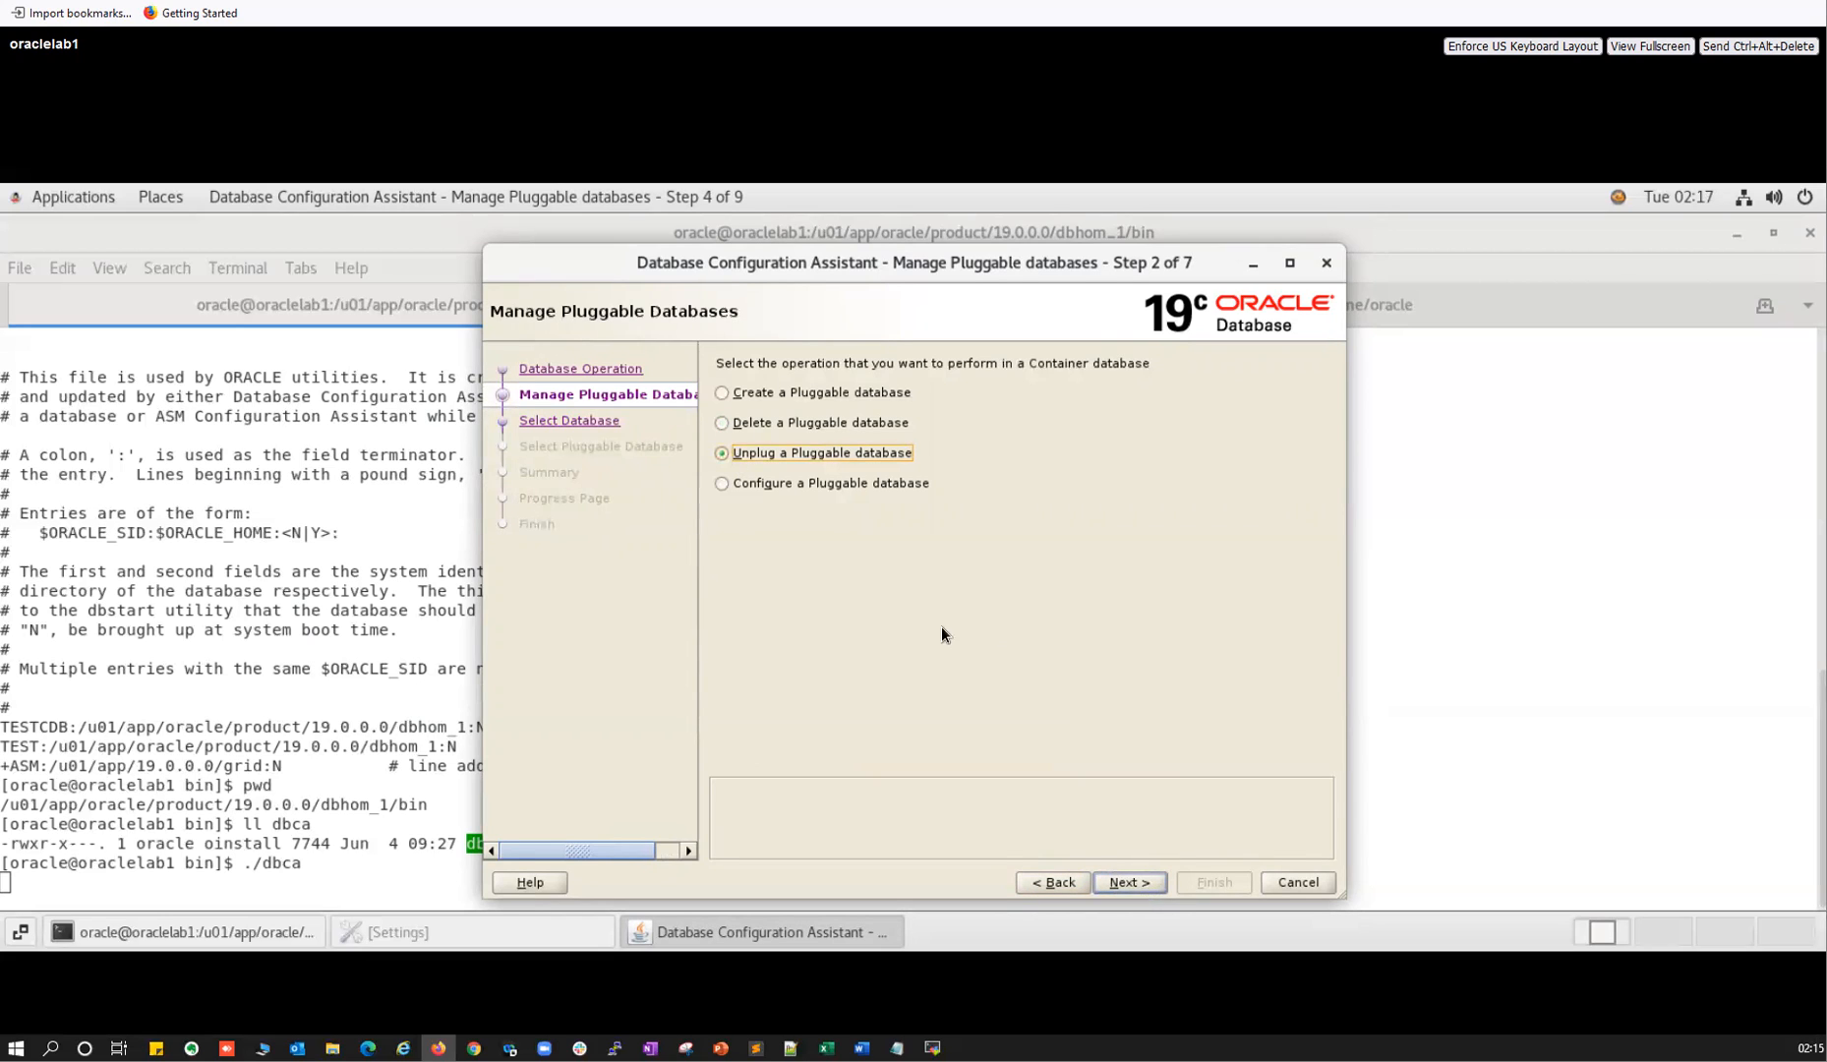
click(1128, 882)
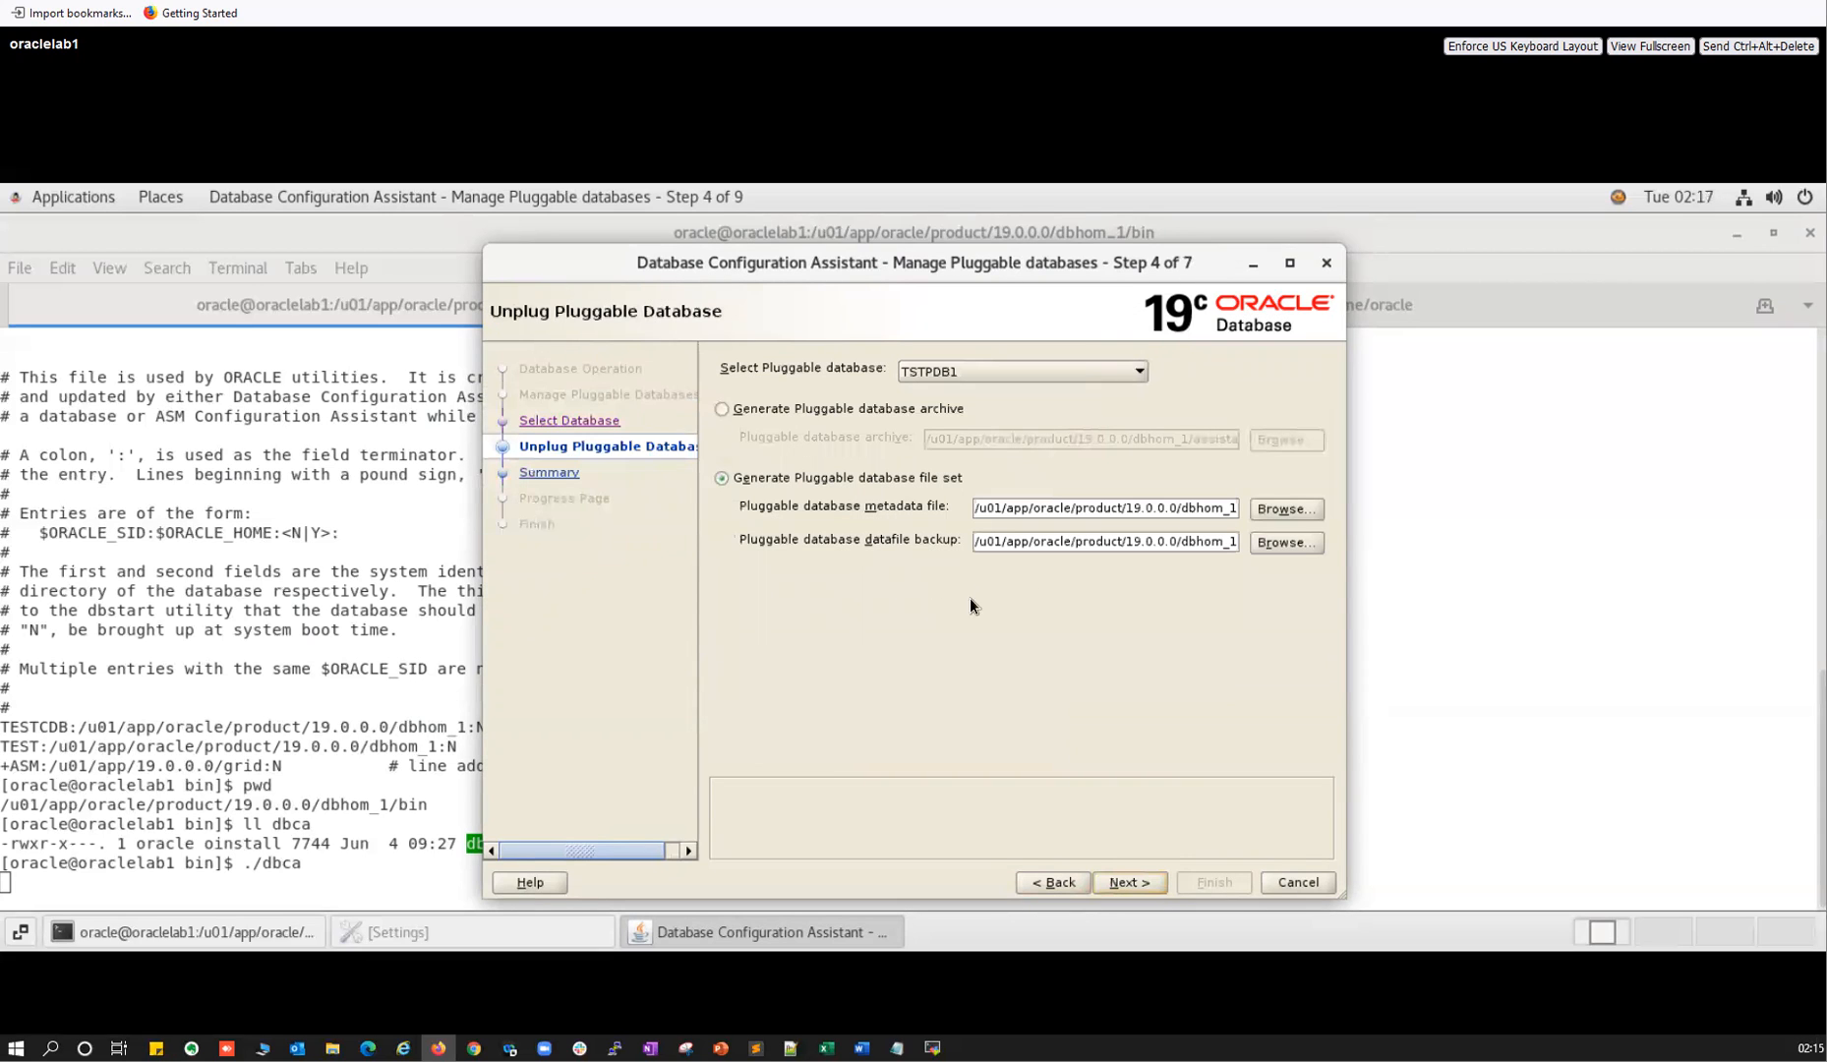
click(955, 372)
click(945, 392)
click(958, 370)
click(954, 410)
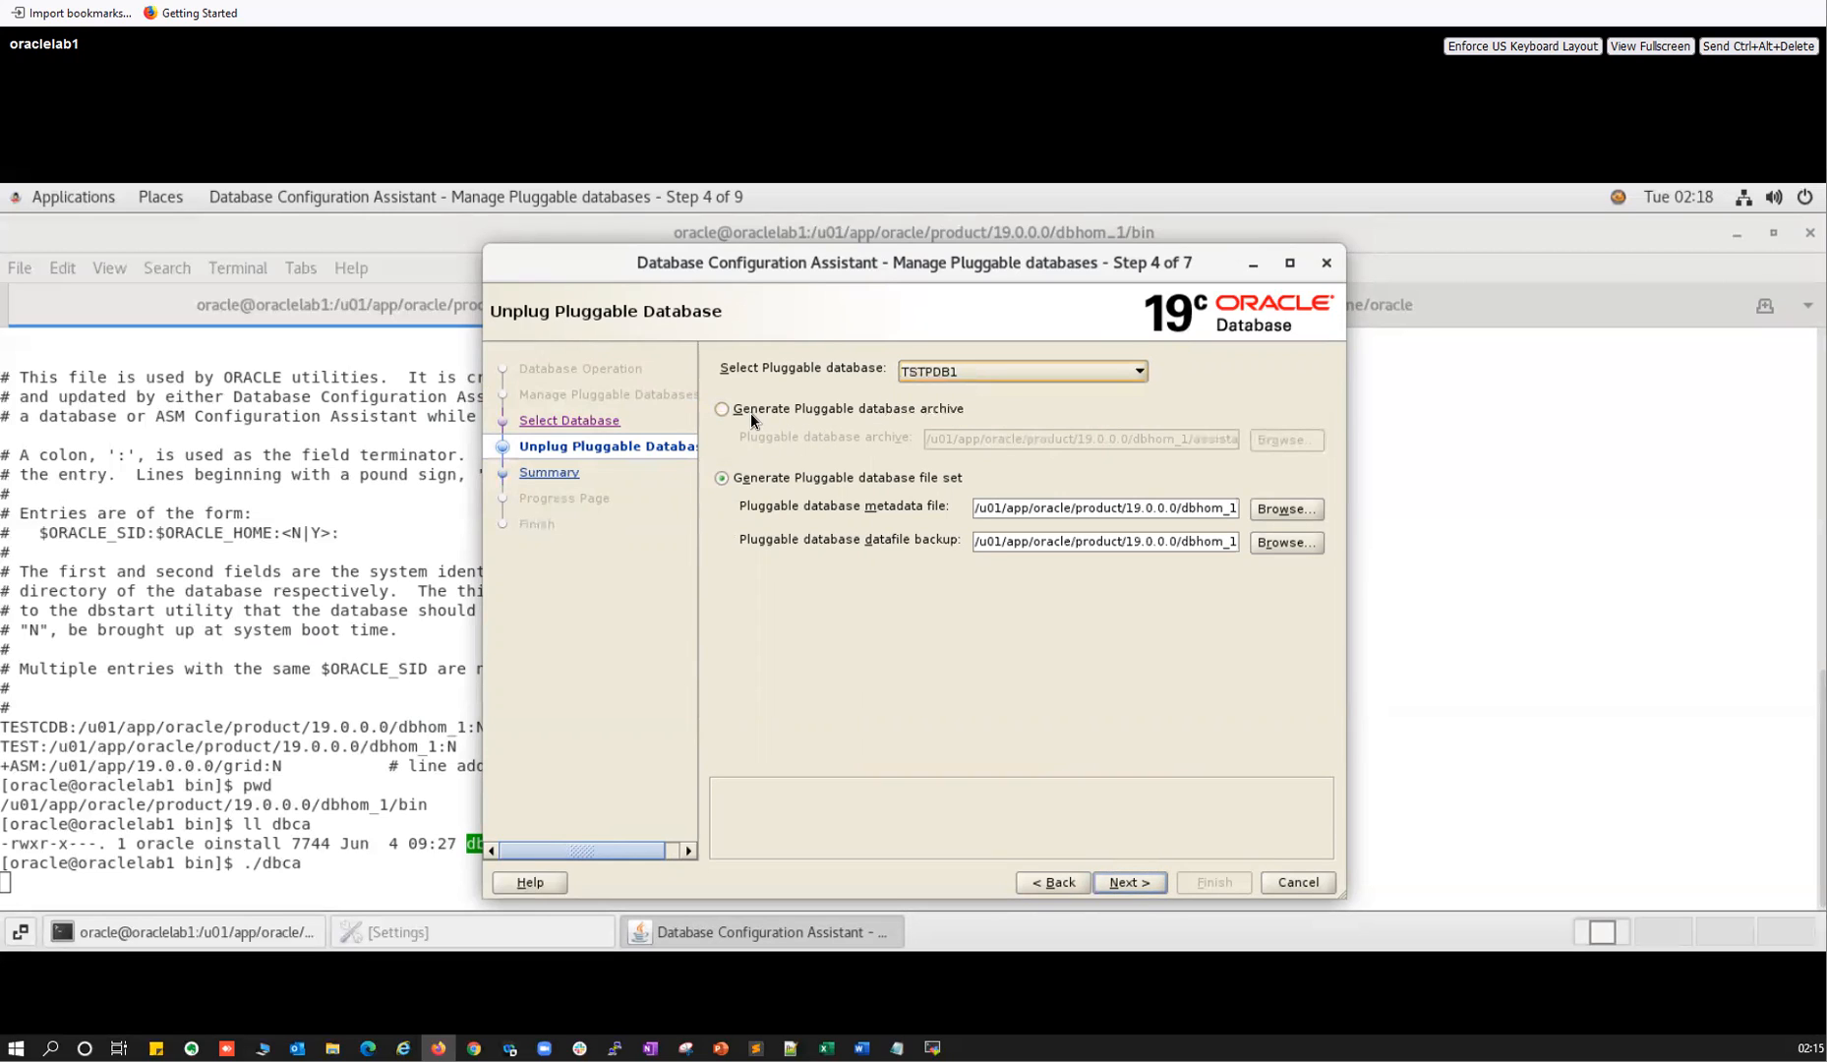
Try unplugging TSTPDB1 as an archive, then as a file set; dismiss the NEW-status error.
click(848, 408)
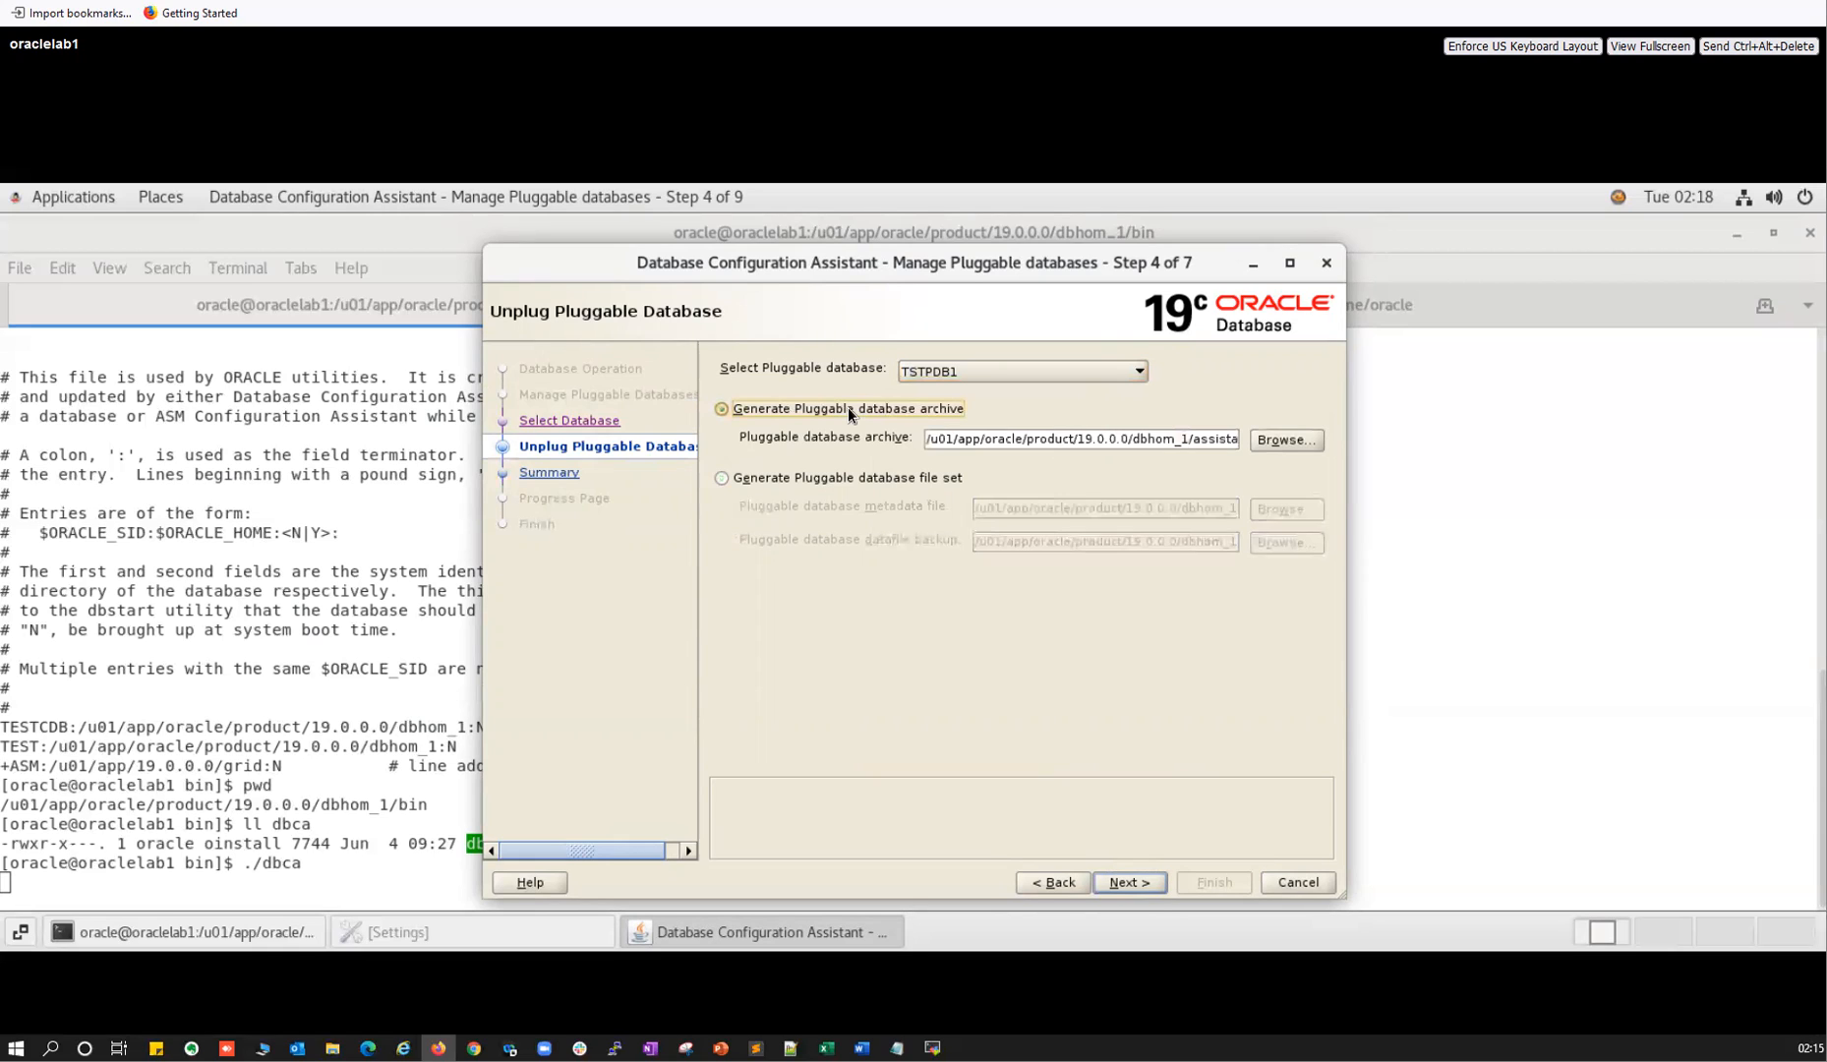
drag(1179, 440, 1268, 434)
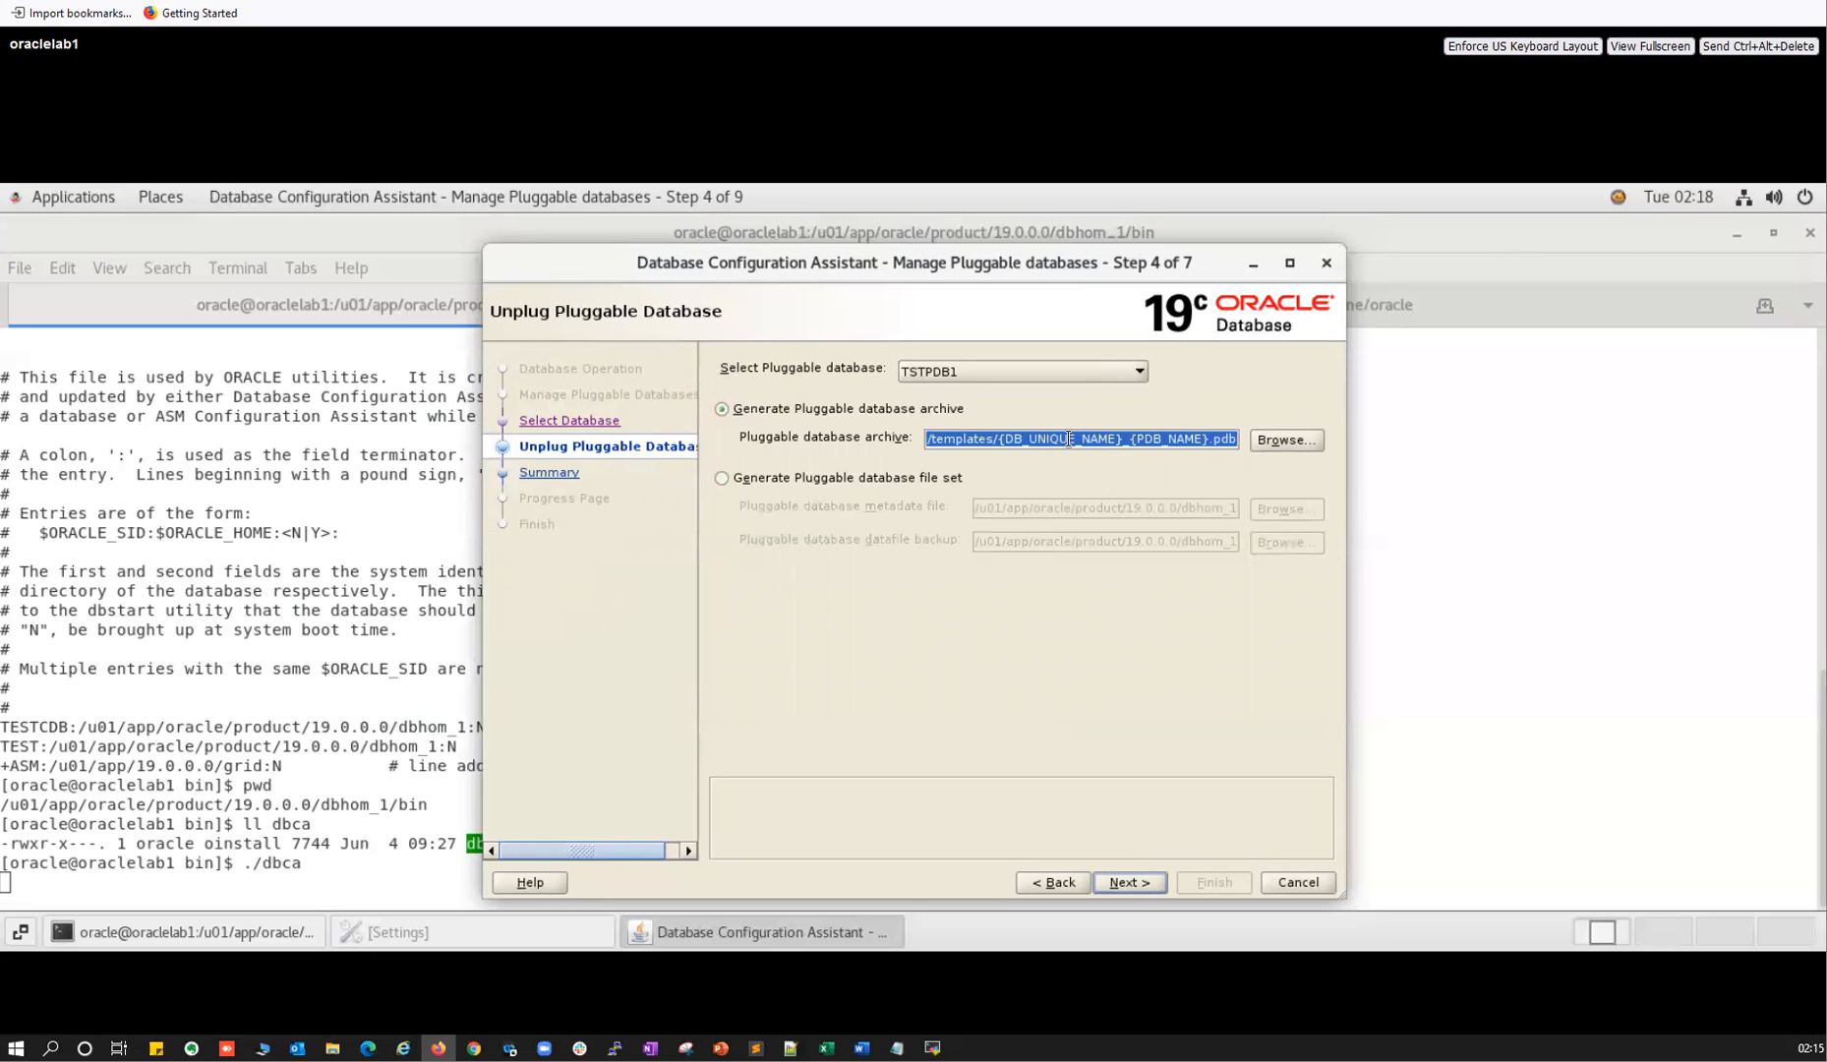
click(825, 479)
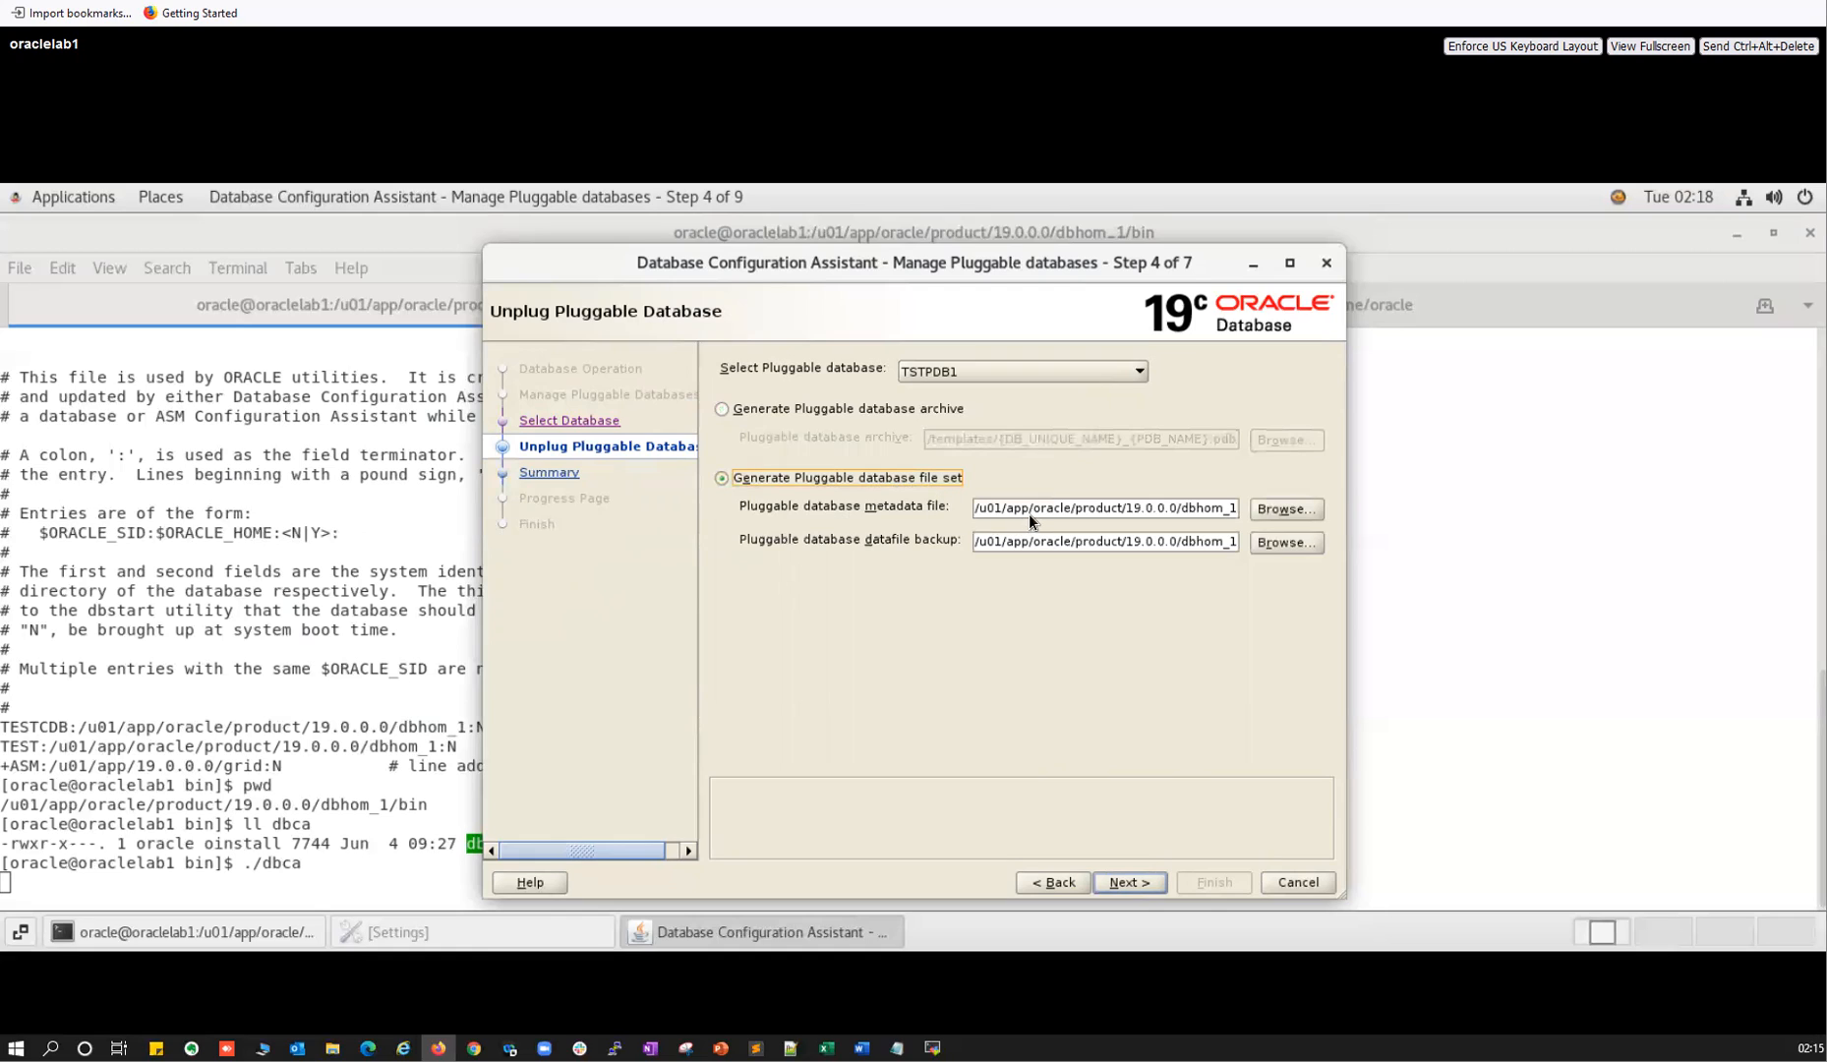
drag(1029, 514, 1263, 535)
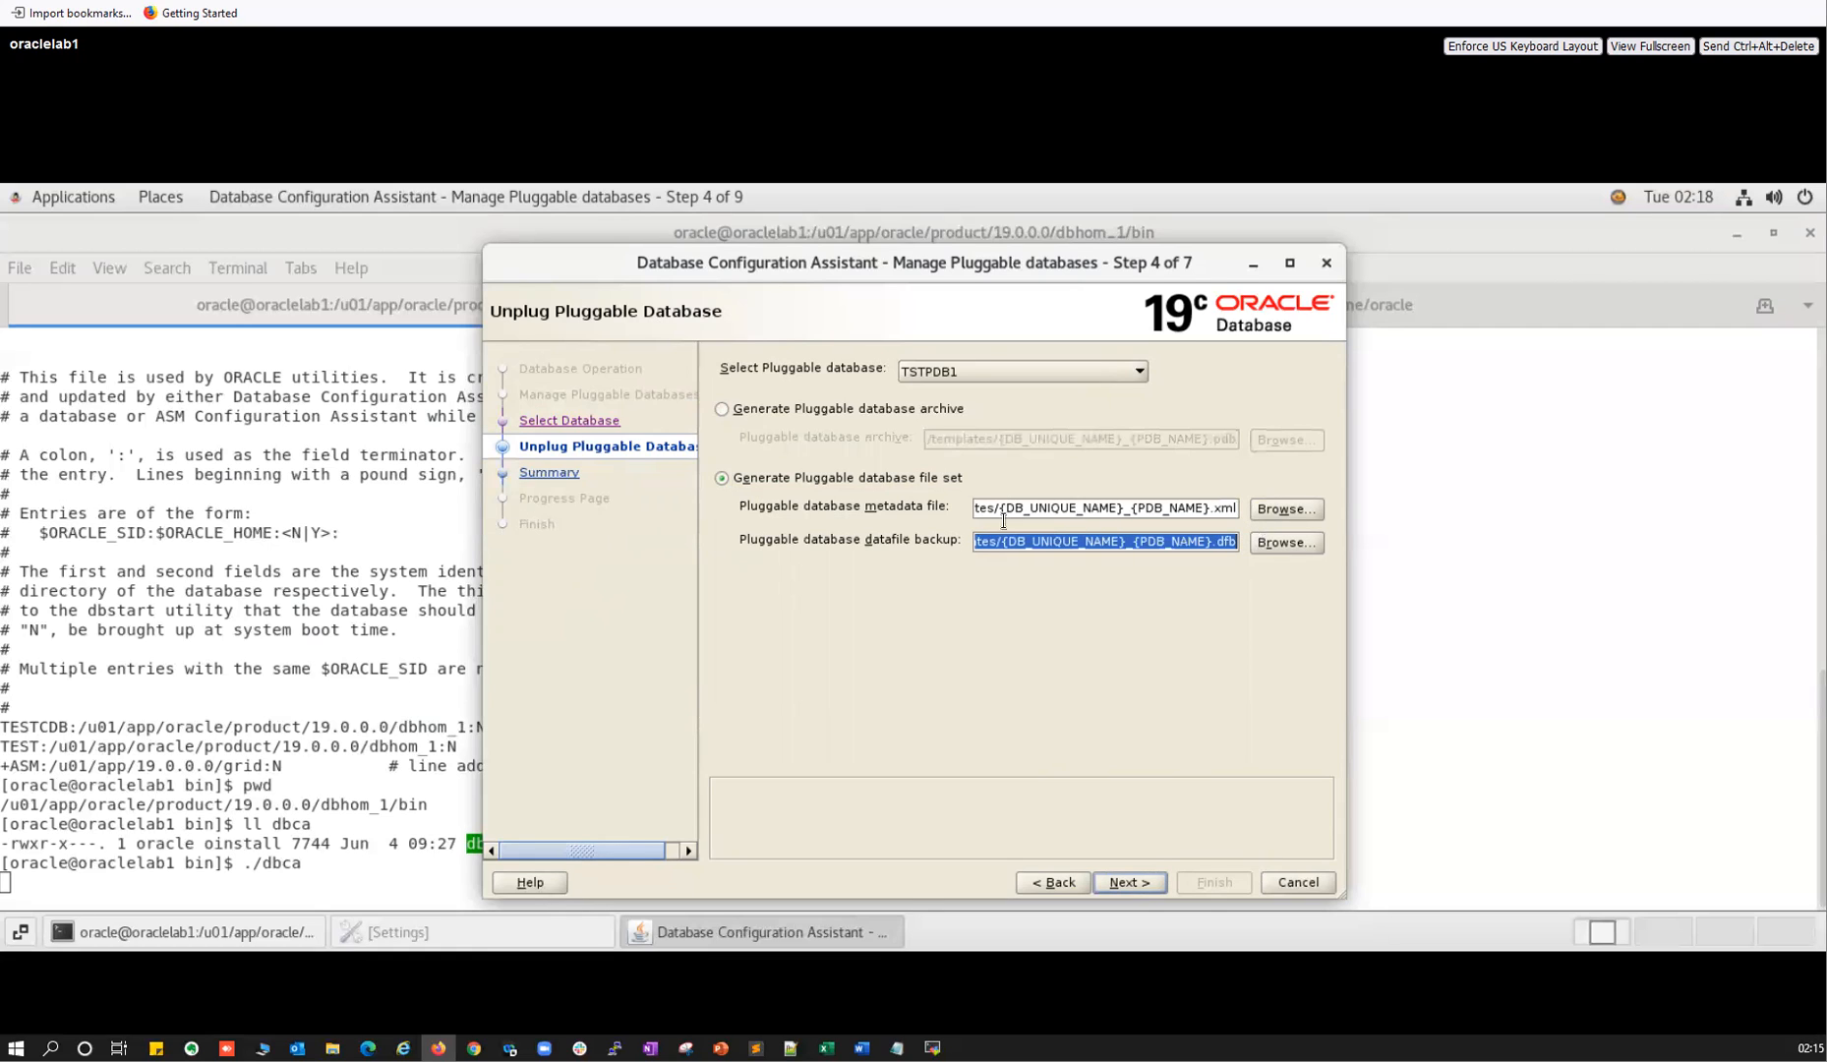
click(1128, 883)
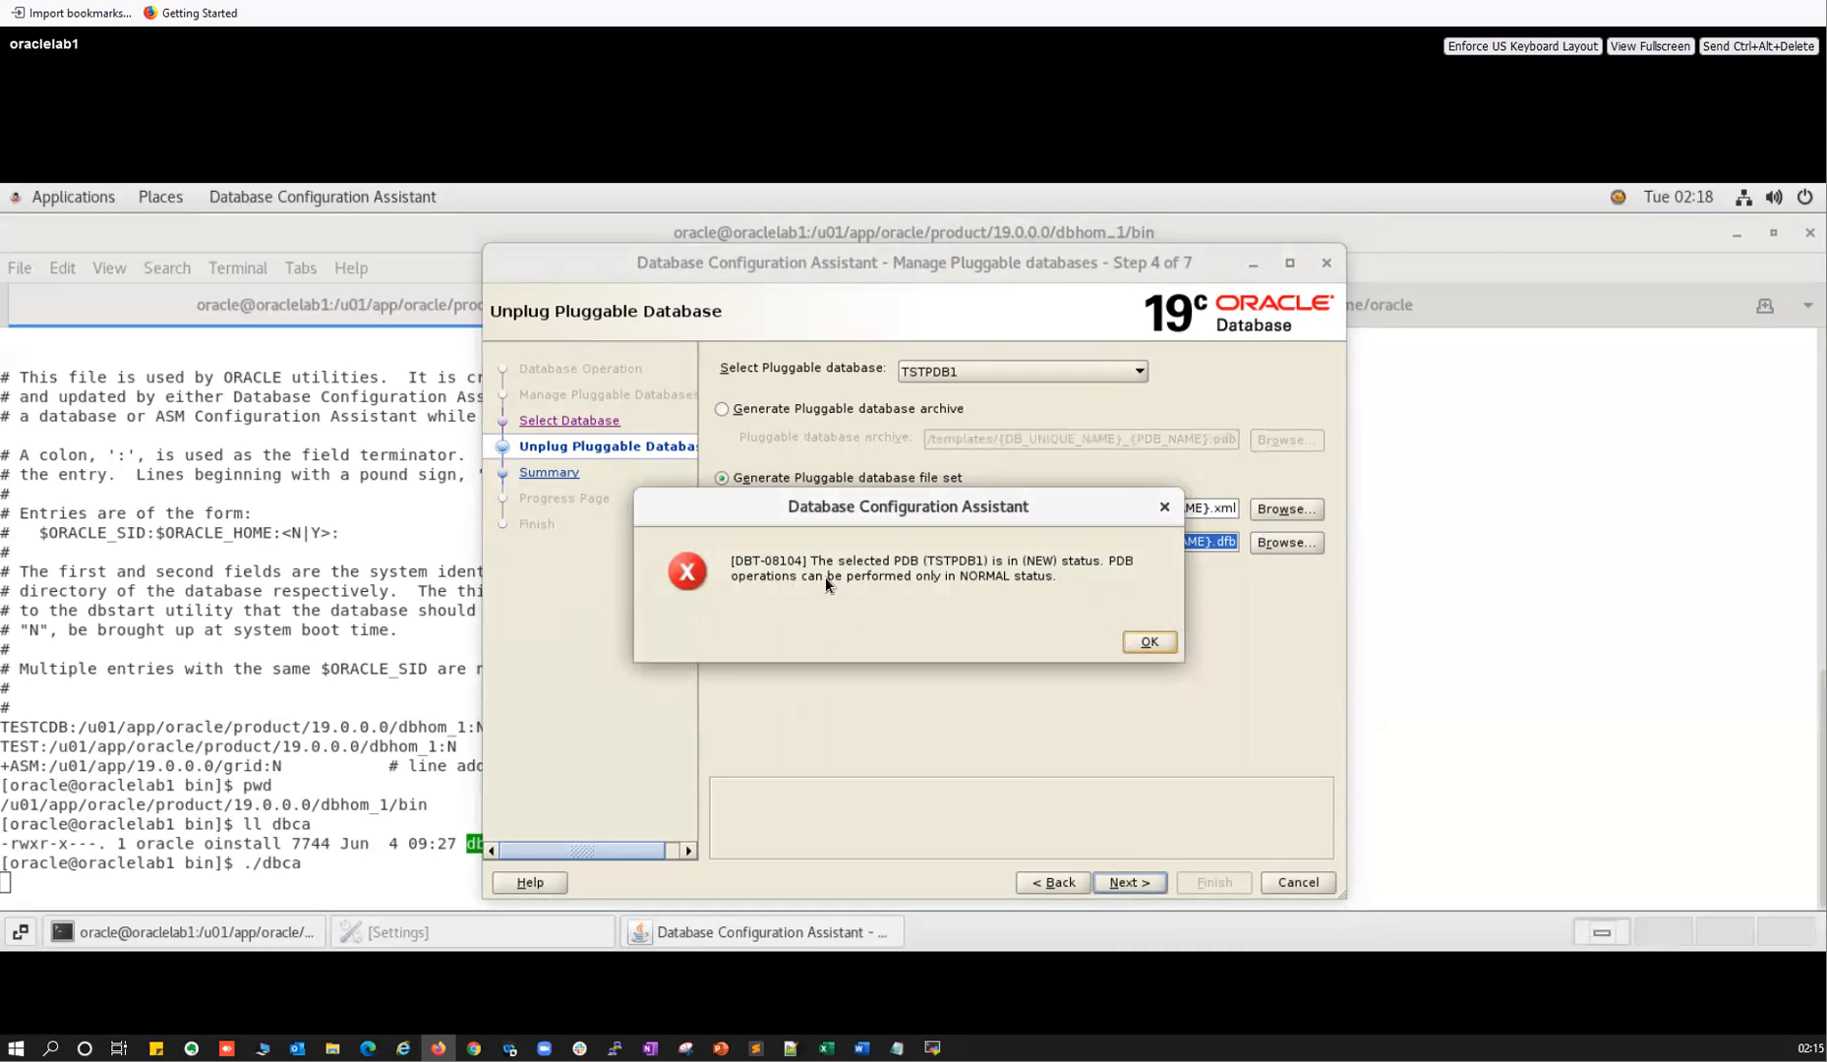
click(1146, 644)
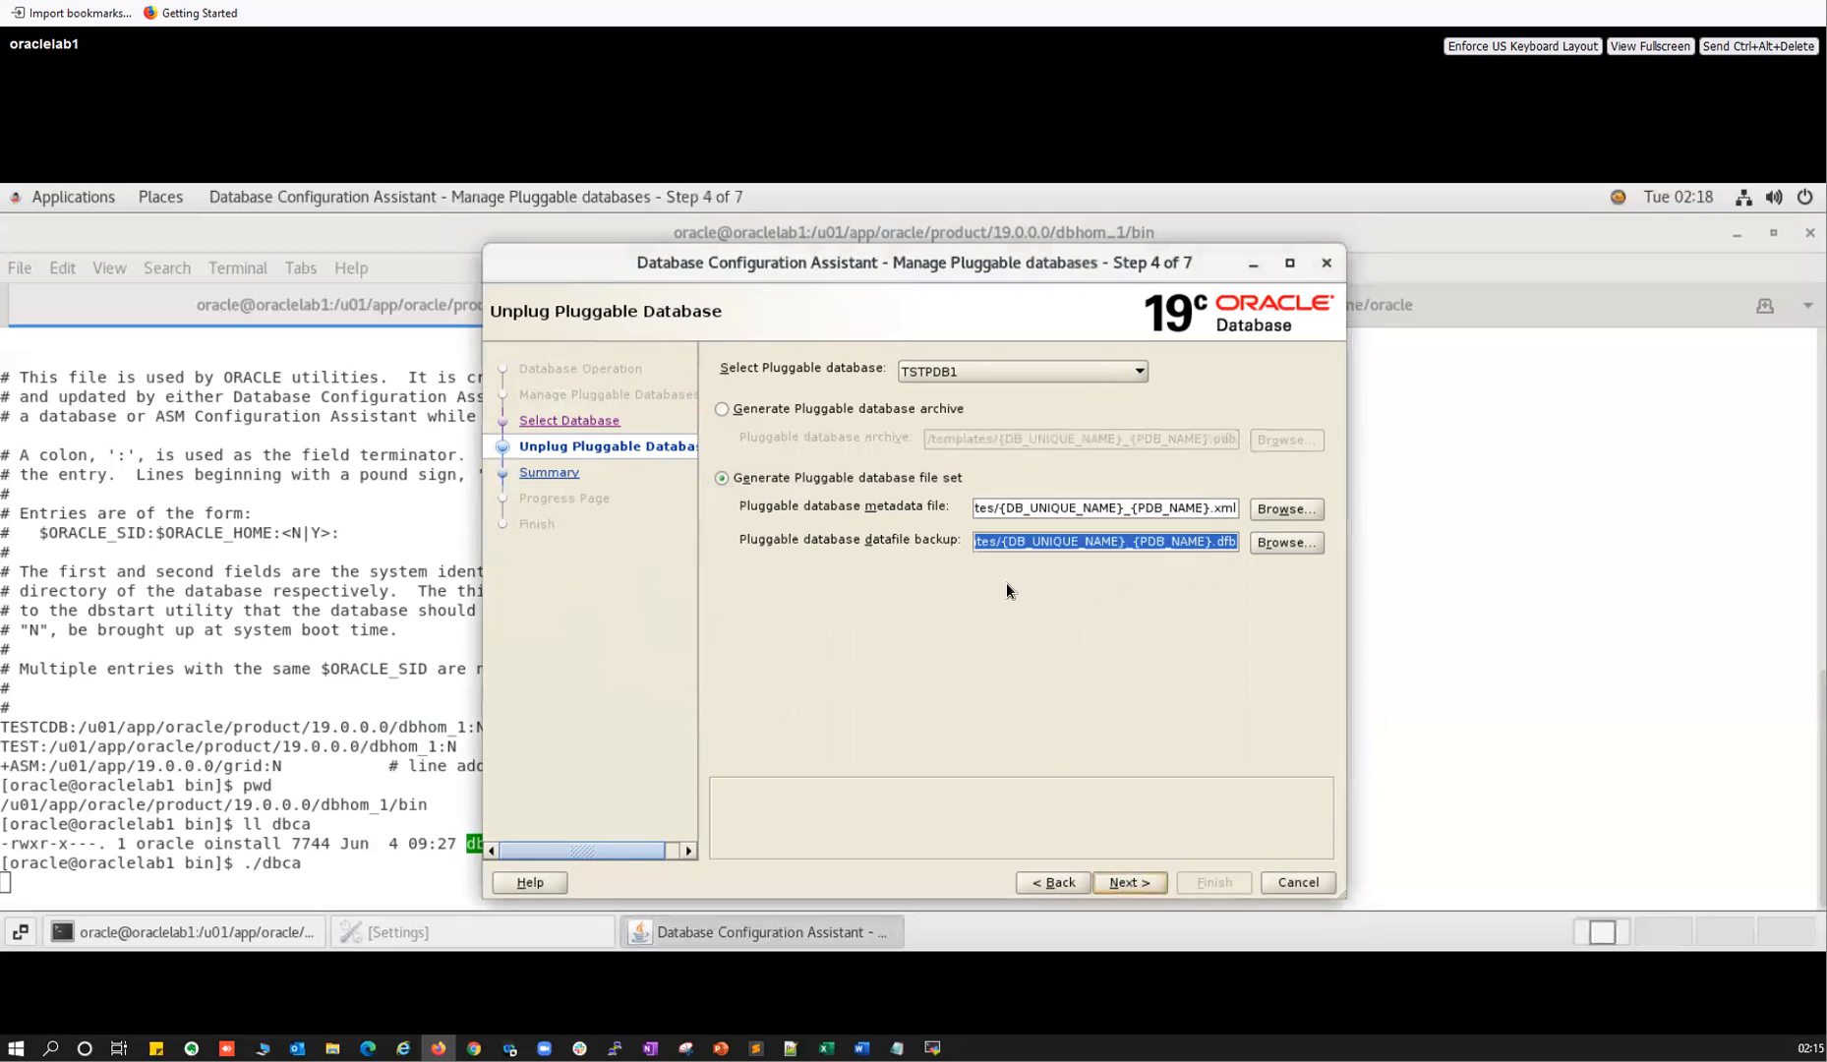
Try unplugging TESTPDB1 as a PDB archive, dismiss the DBT-08104 error, and return to Step 2.
click(732, 407)
click(968, 373)
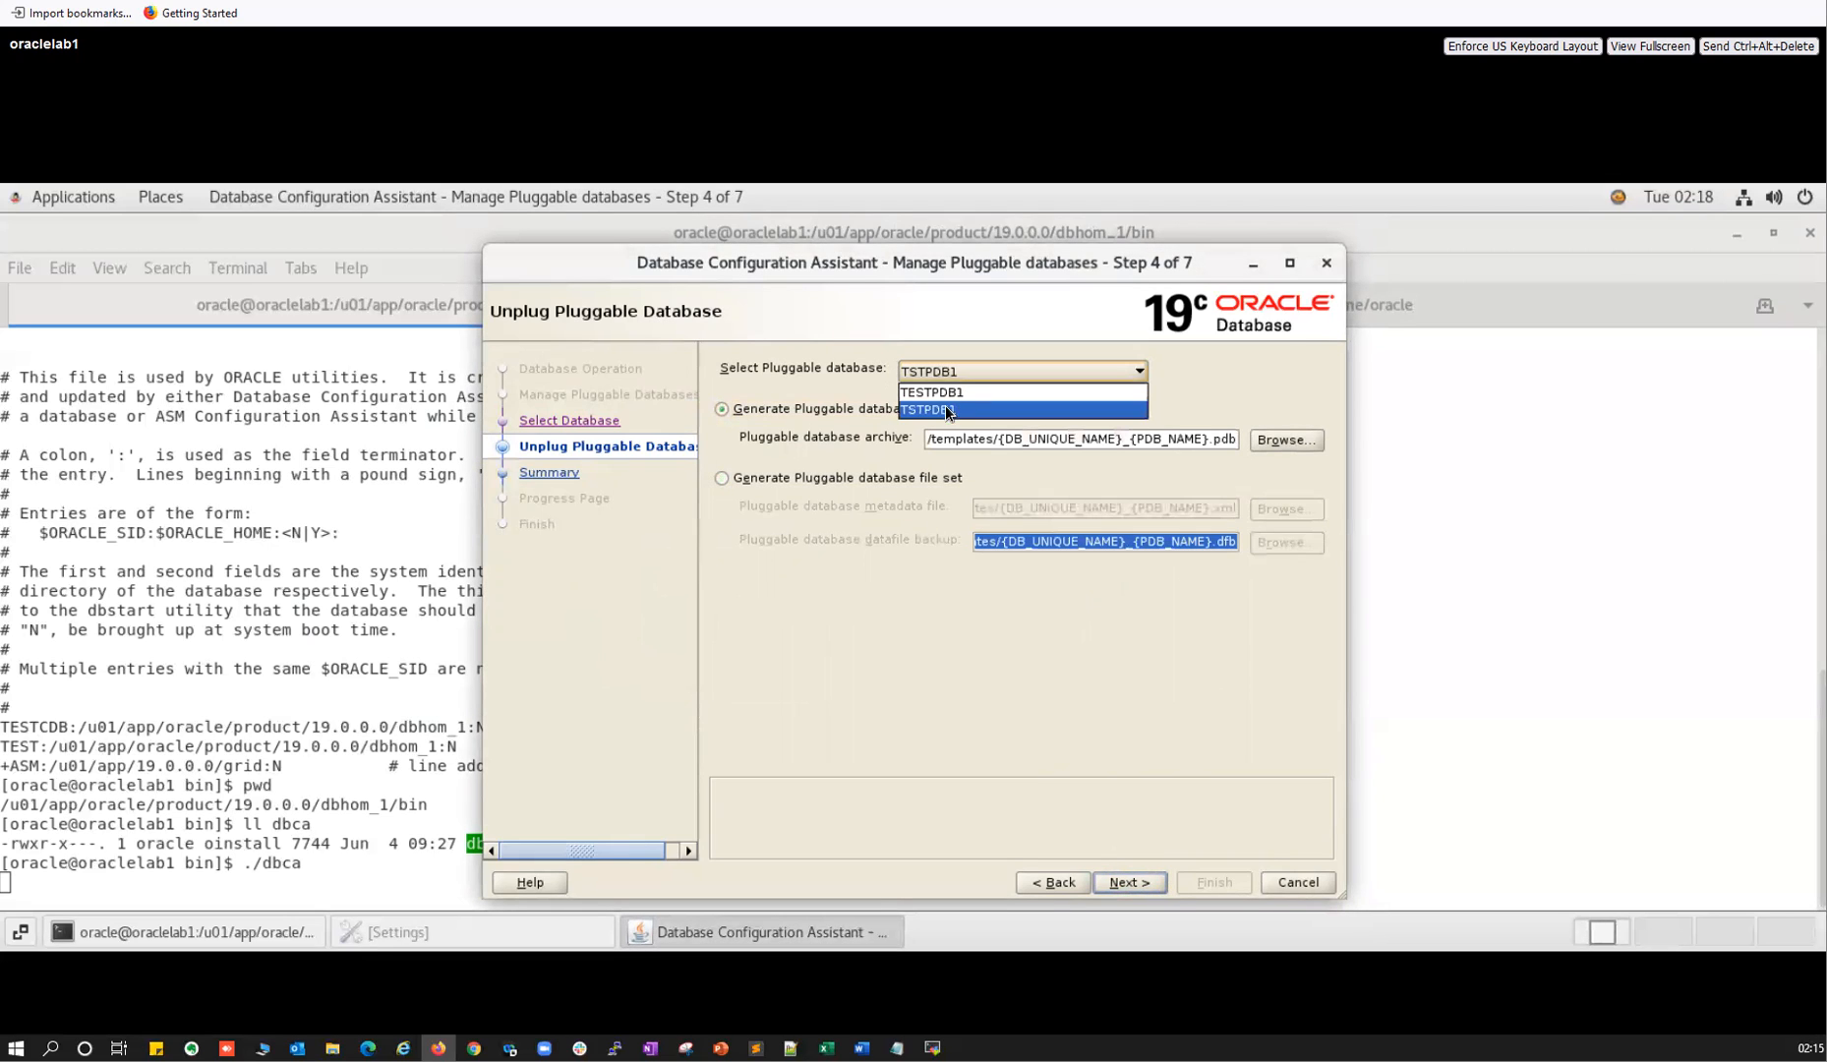
click(1150, 881)
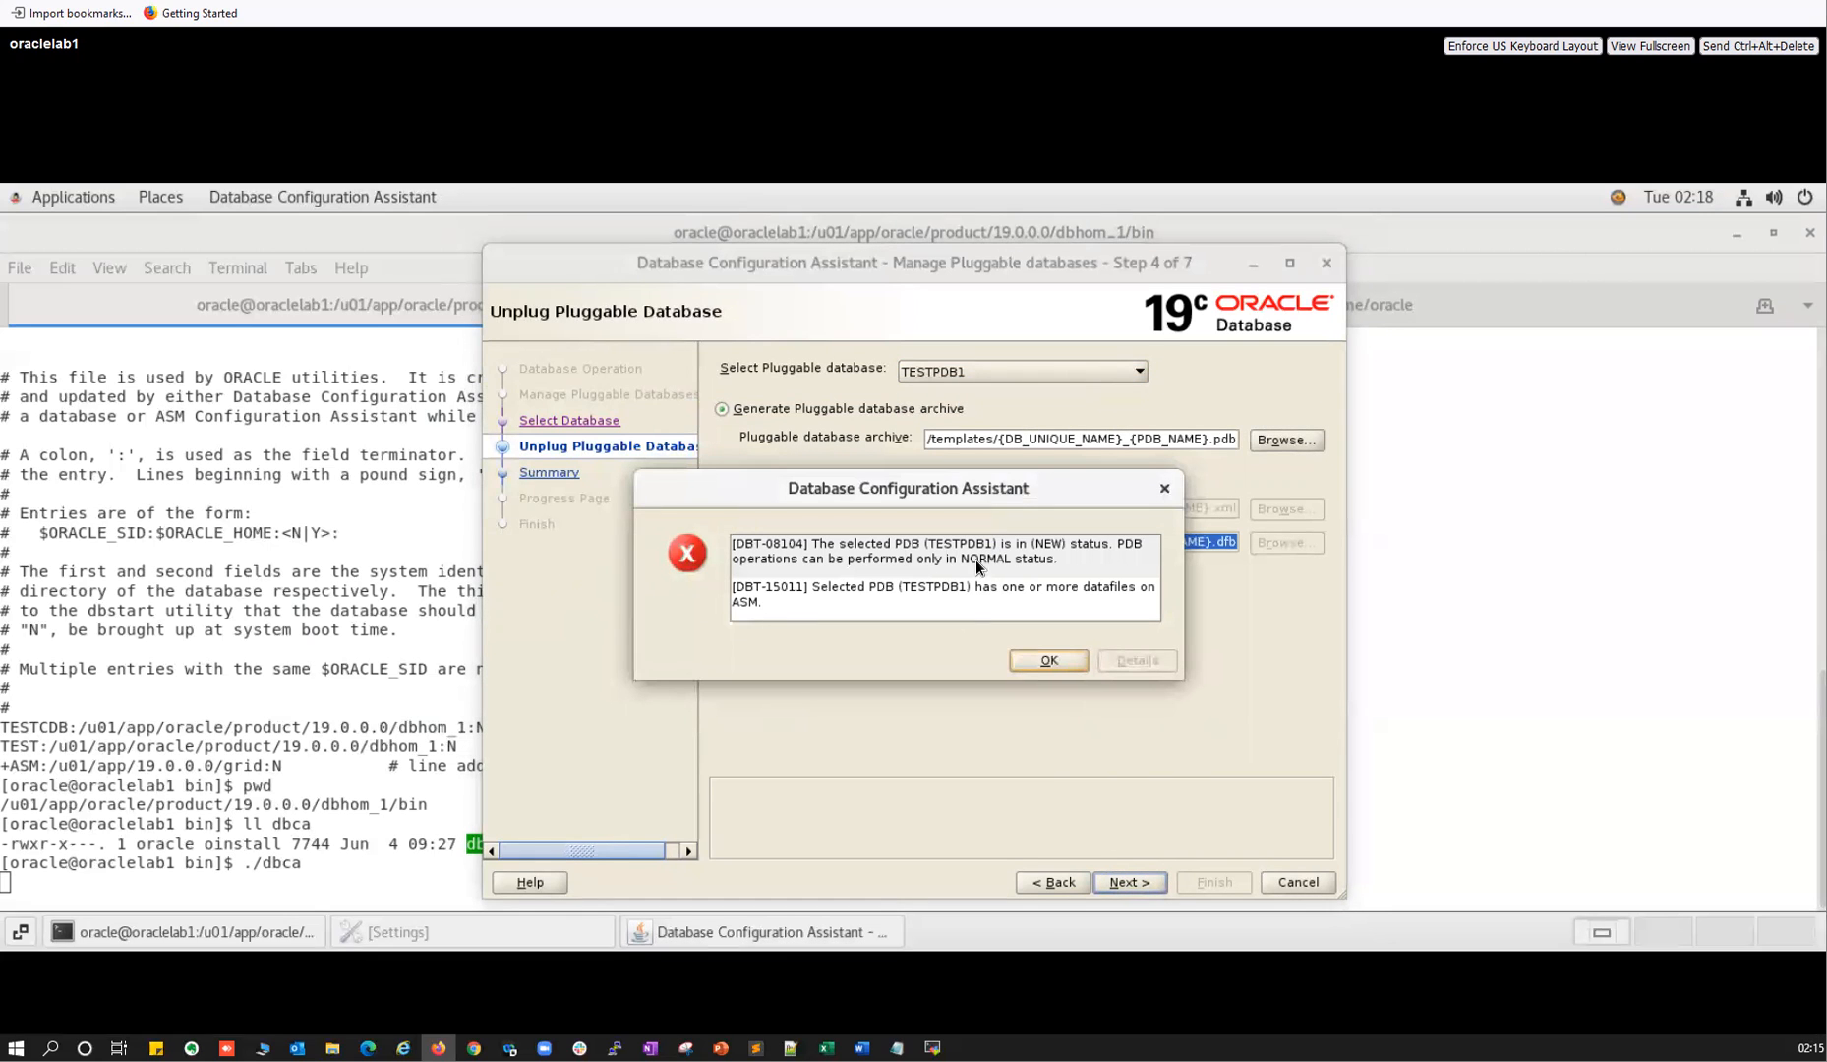
click(1042, 660)
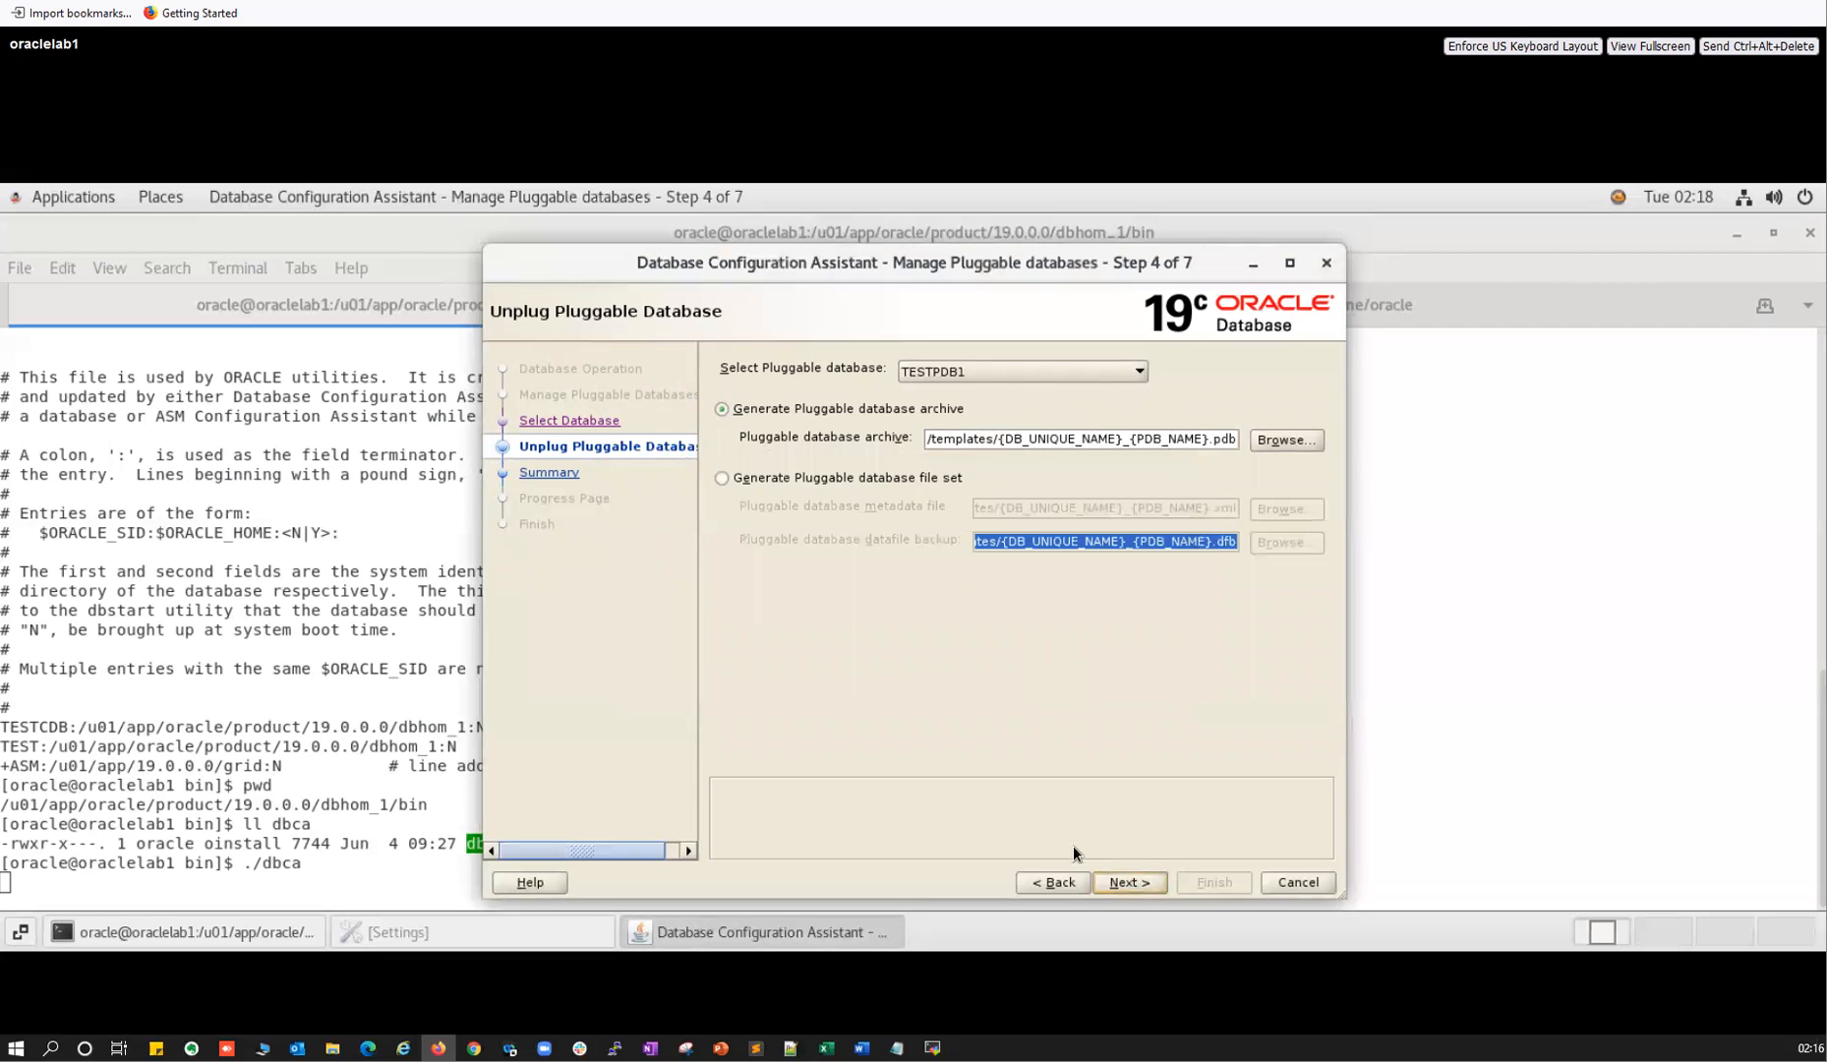
click(1066, 876)
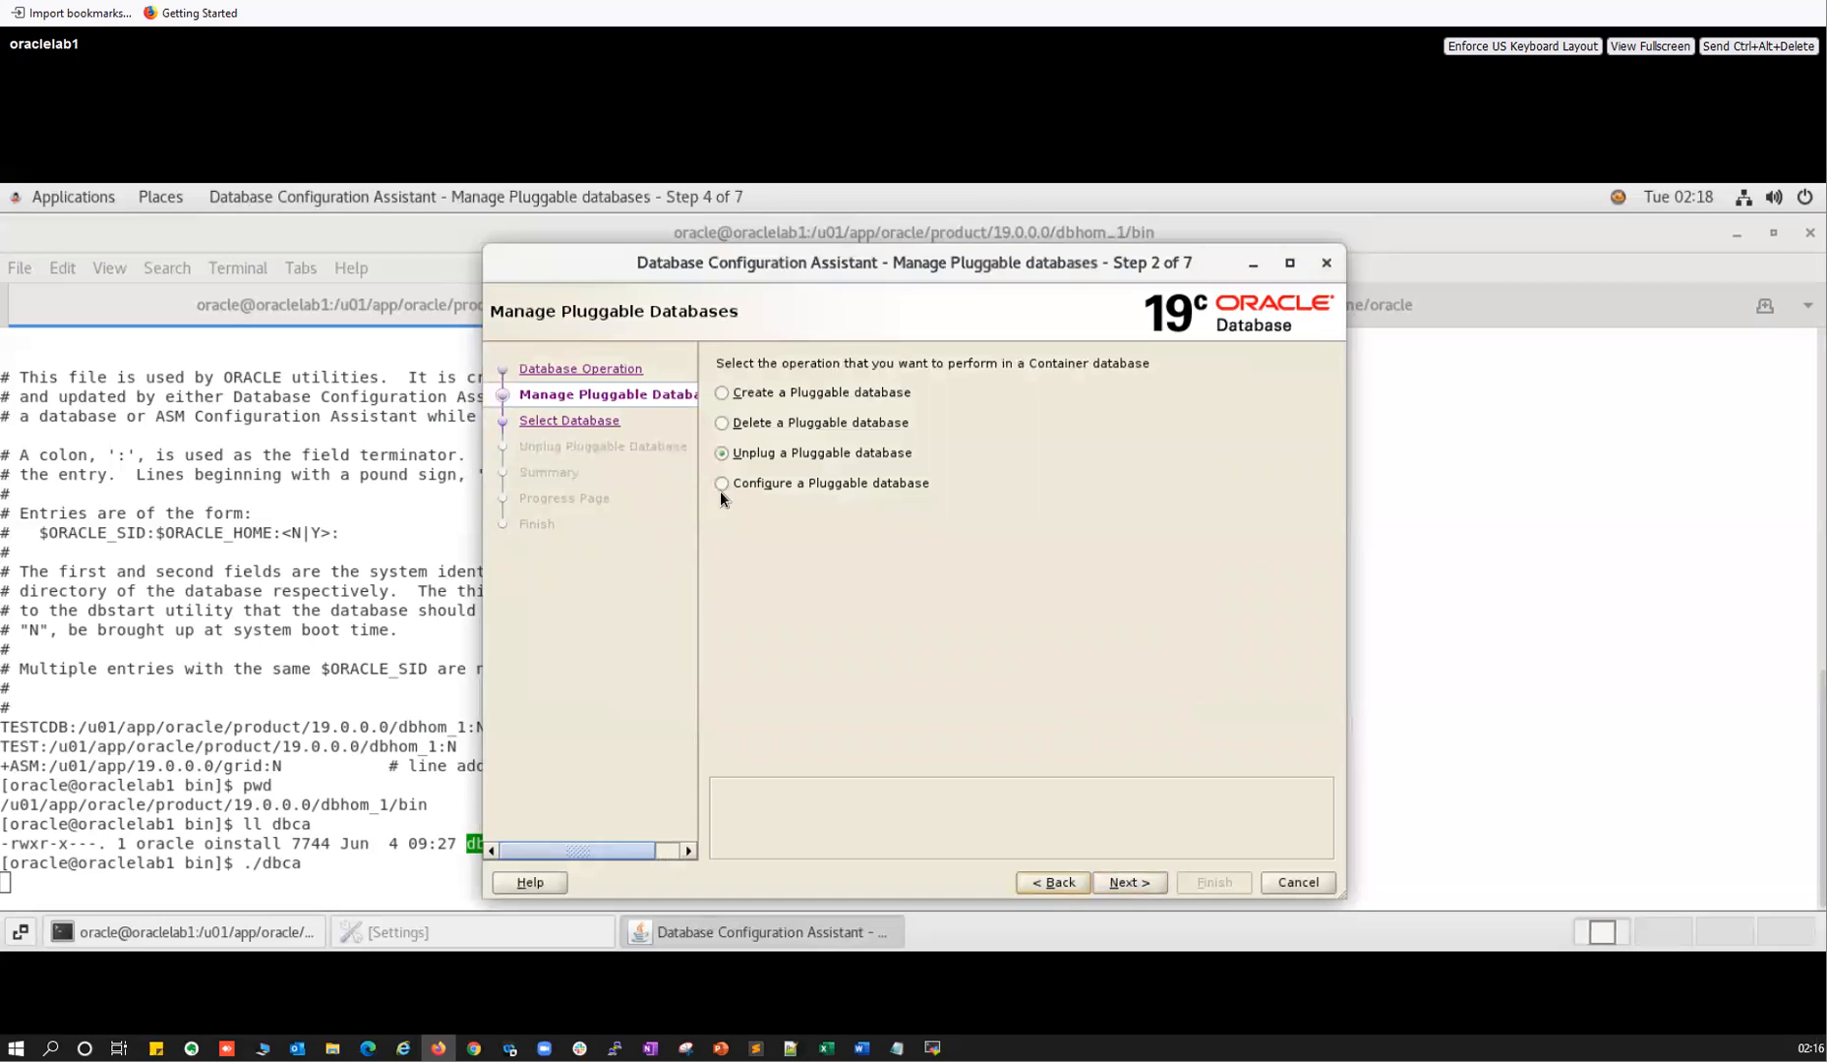
Choose Configure a Pluggable database in TESTCDB, try TESTPDB1, and dismiss the SQL script error.
click(724, 484)
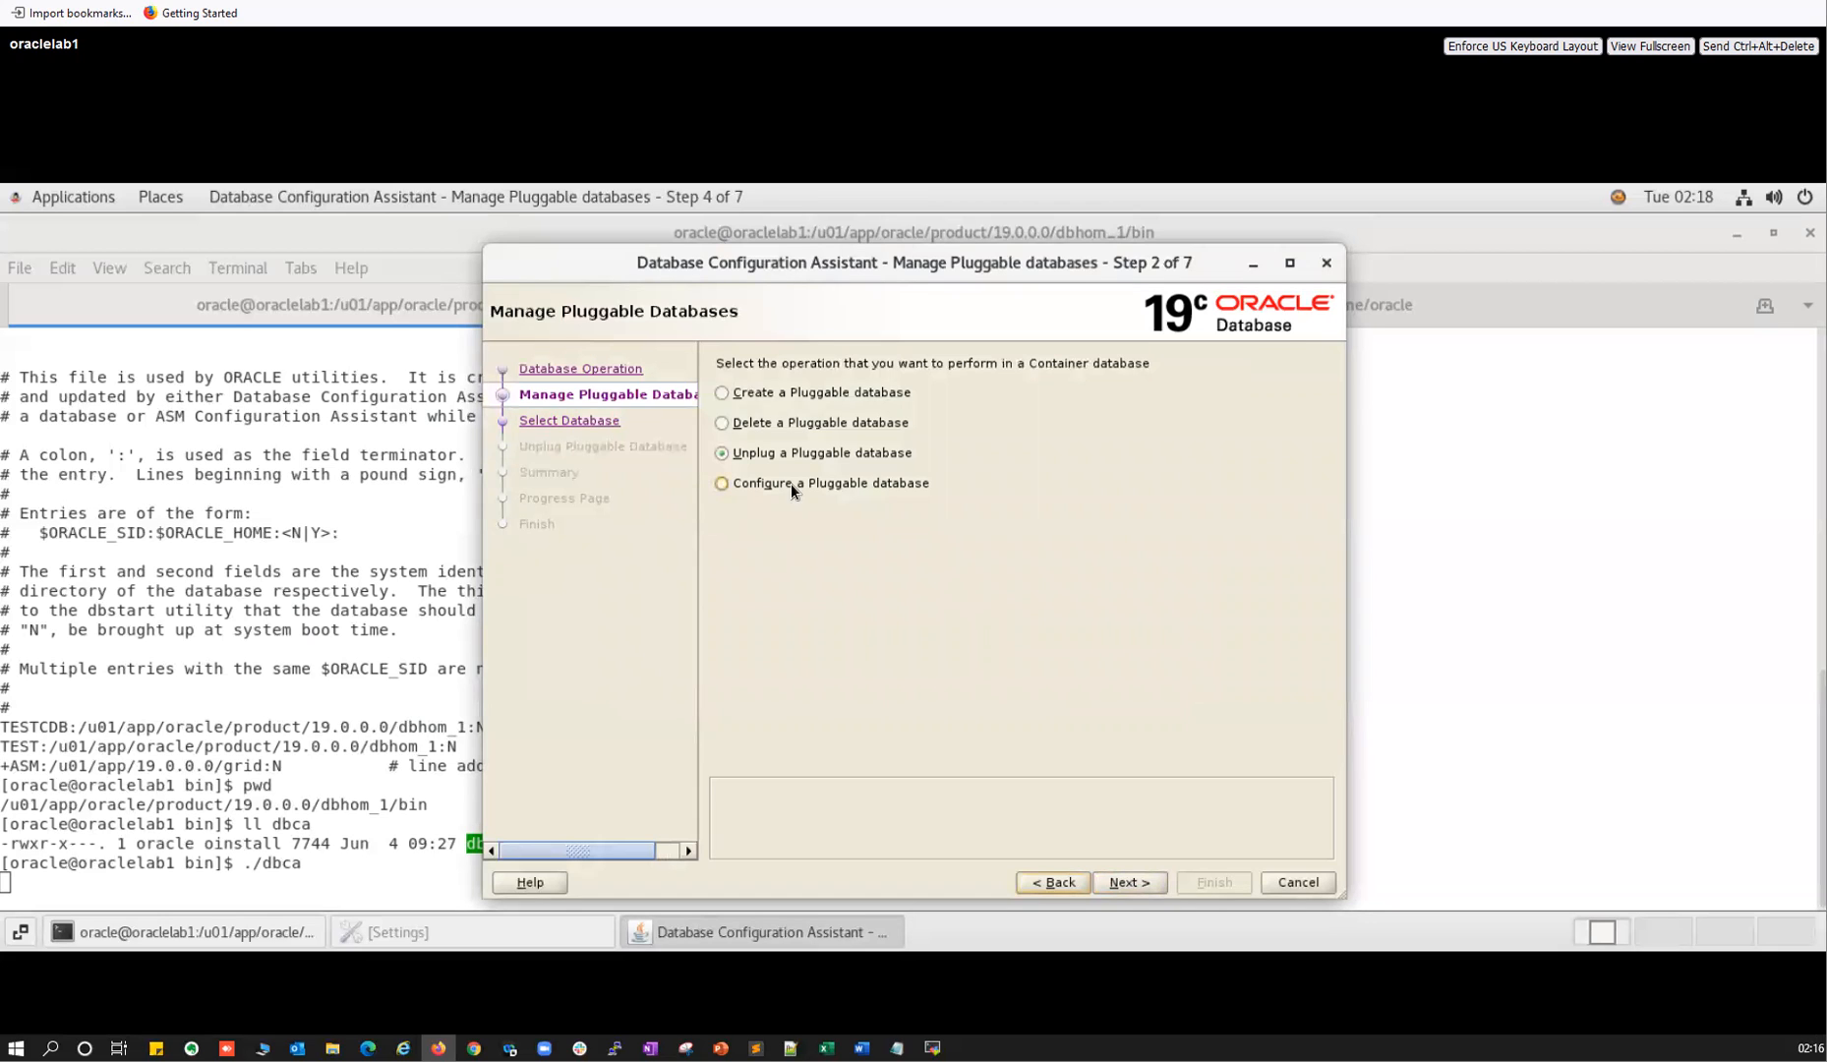
click(1119, 883)
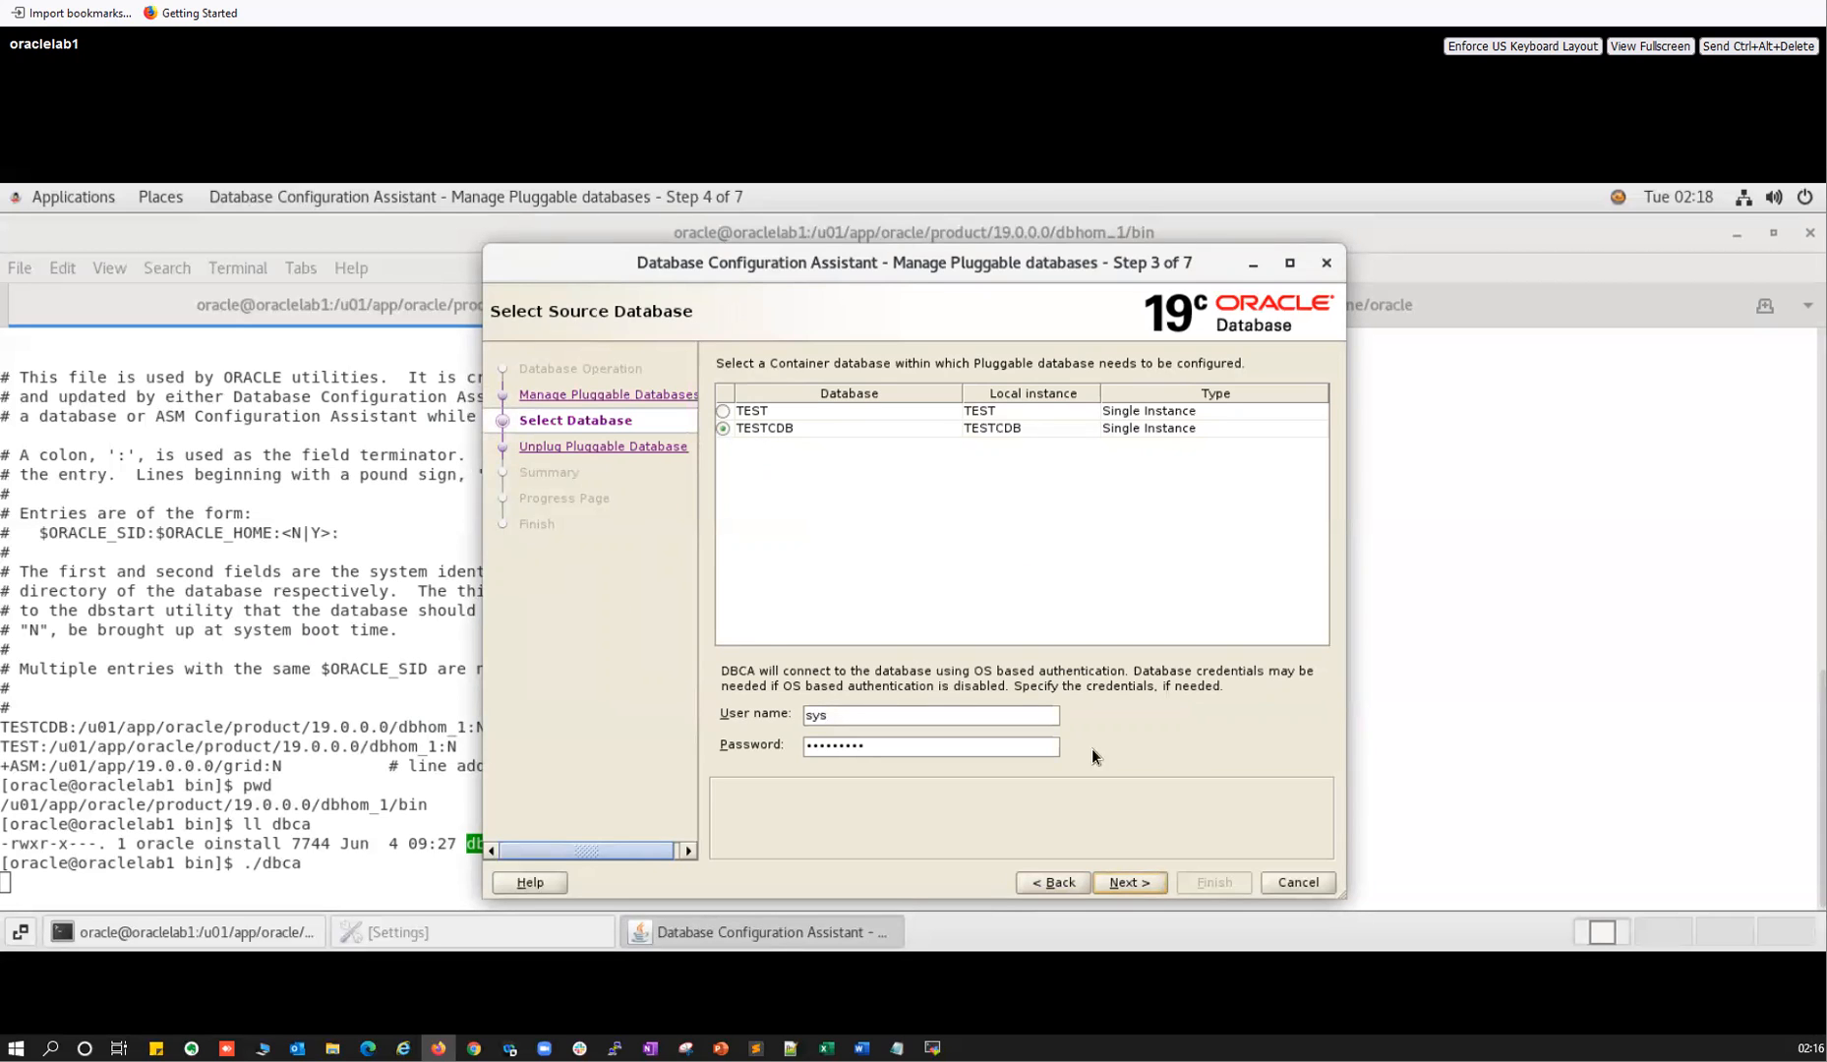
click(1145, 884)
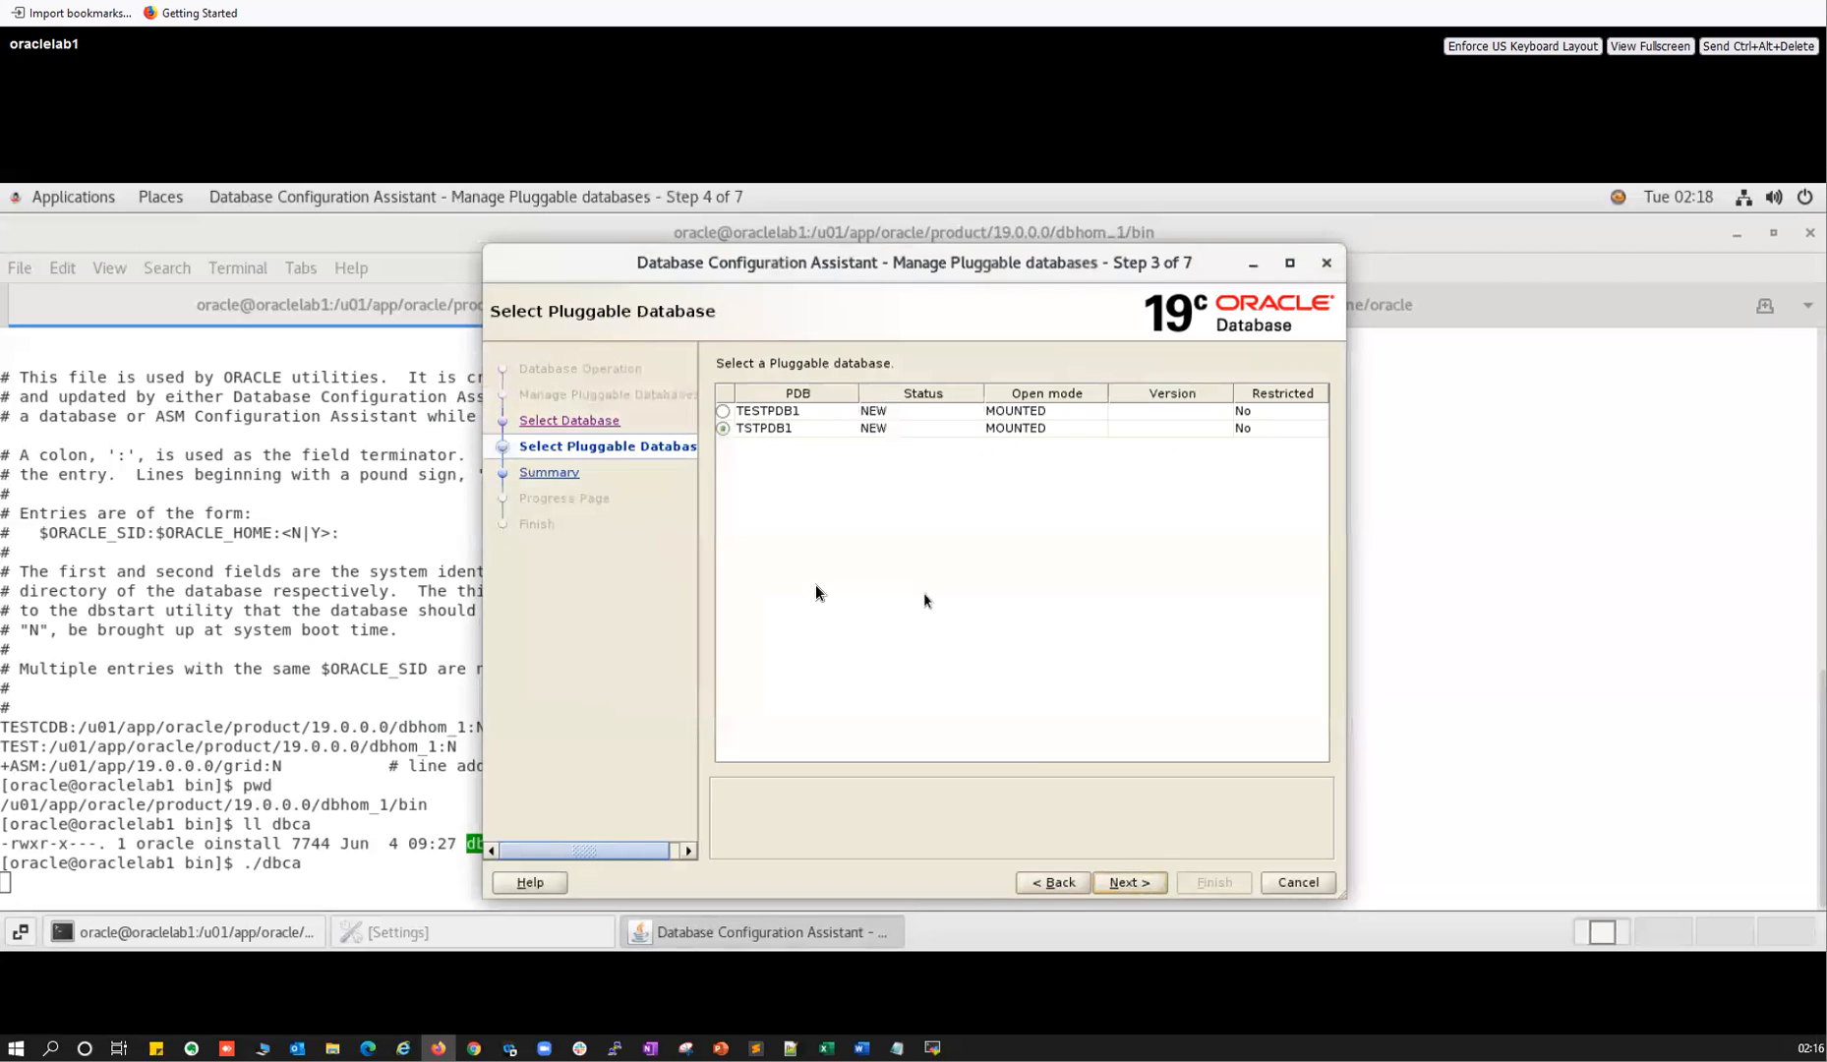
click(727, 412)
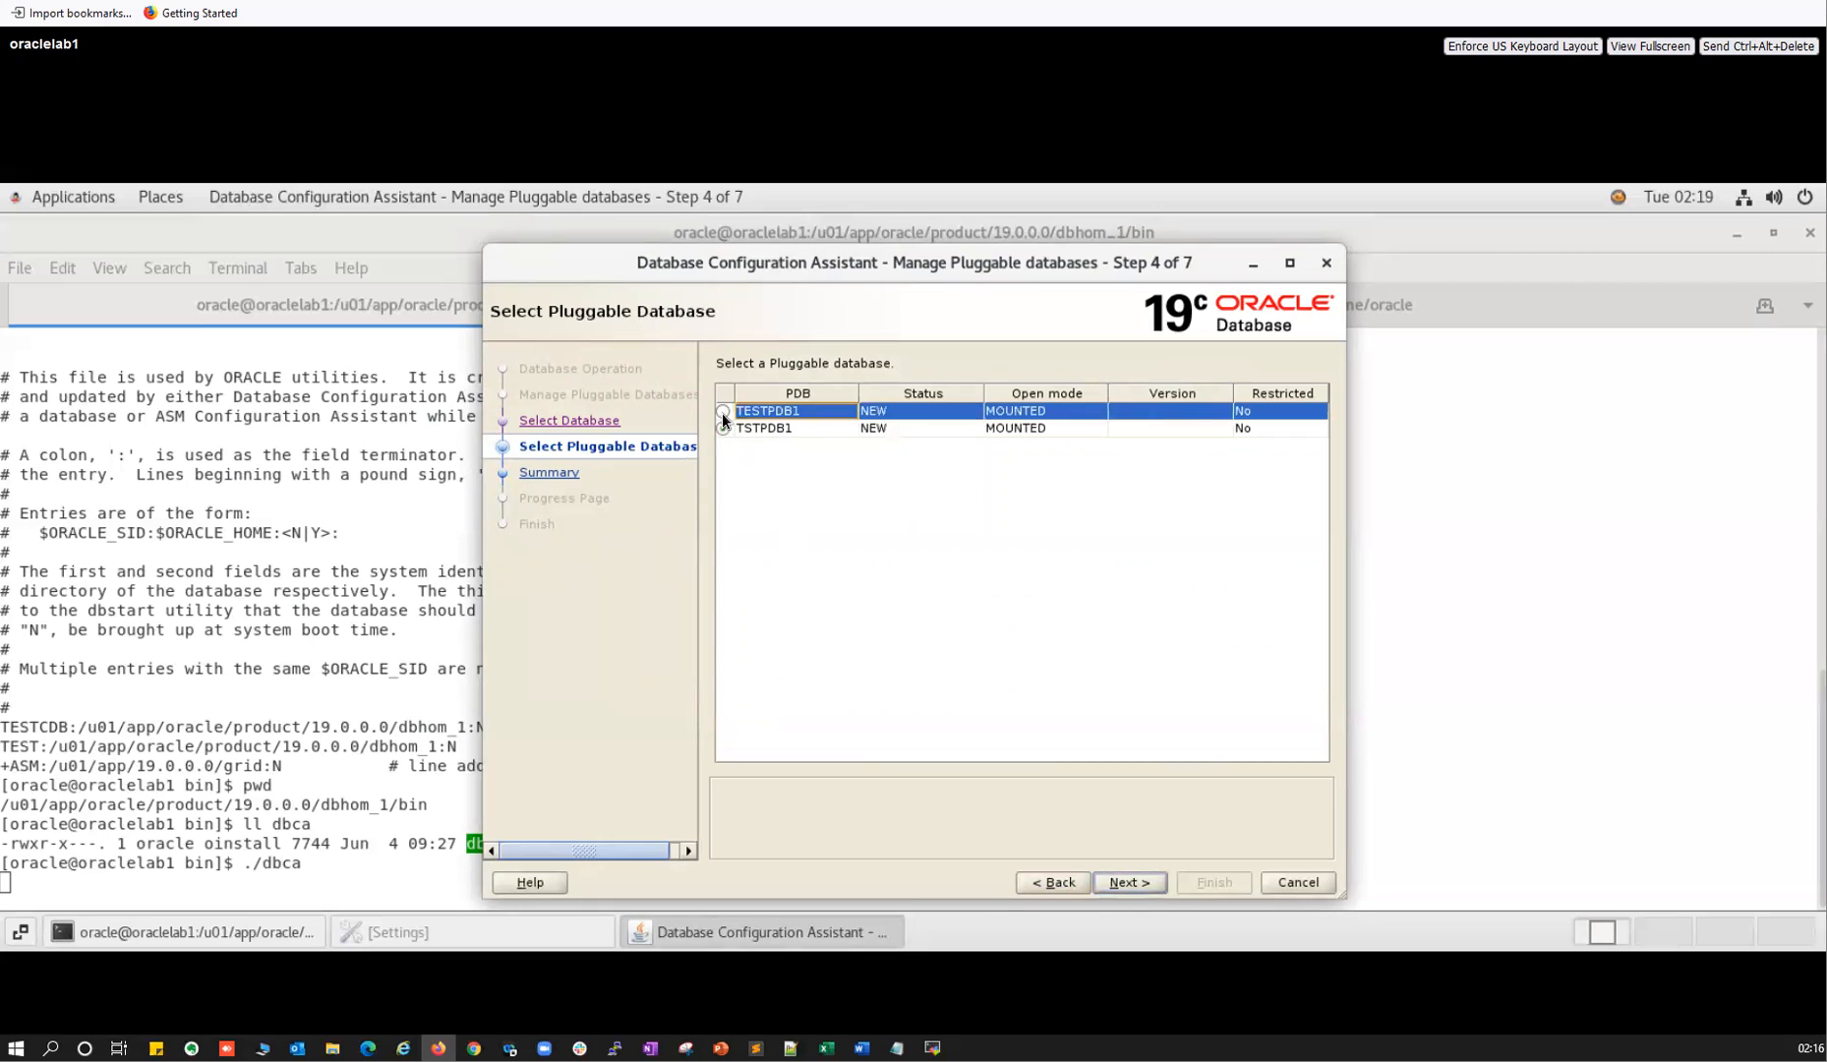
click(1131, 883)
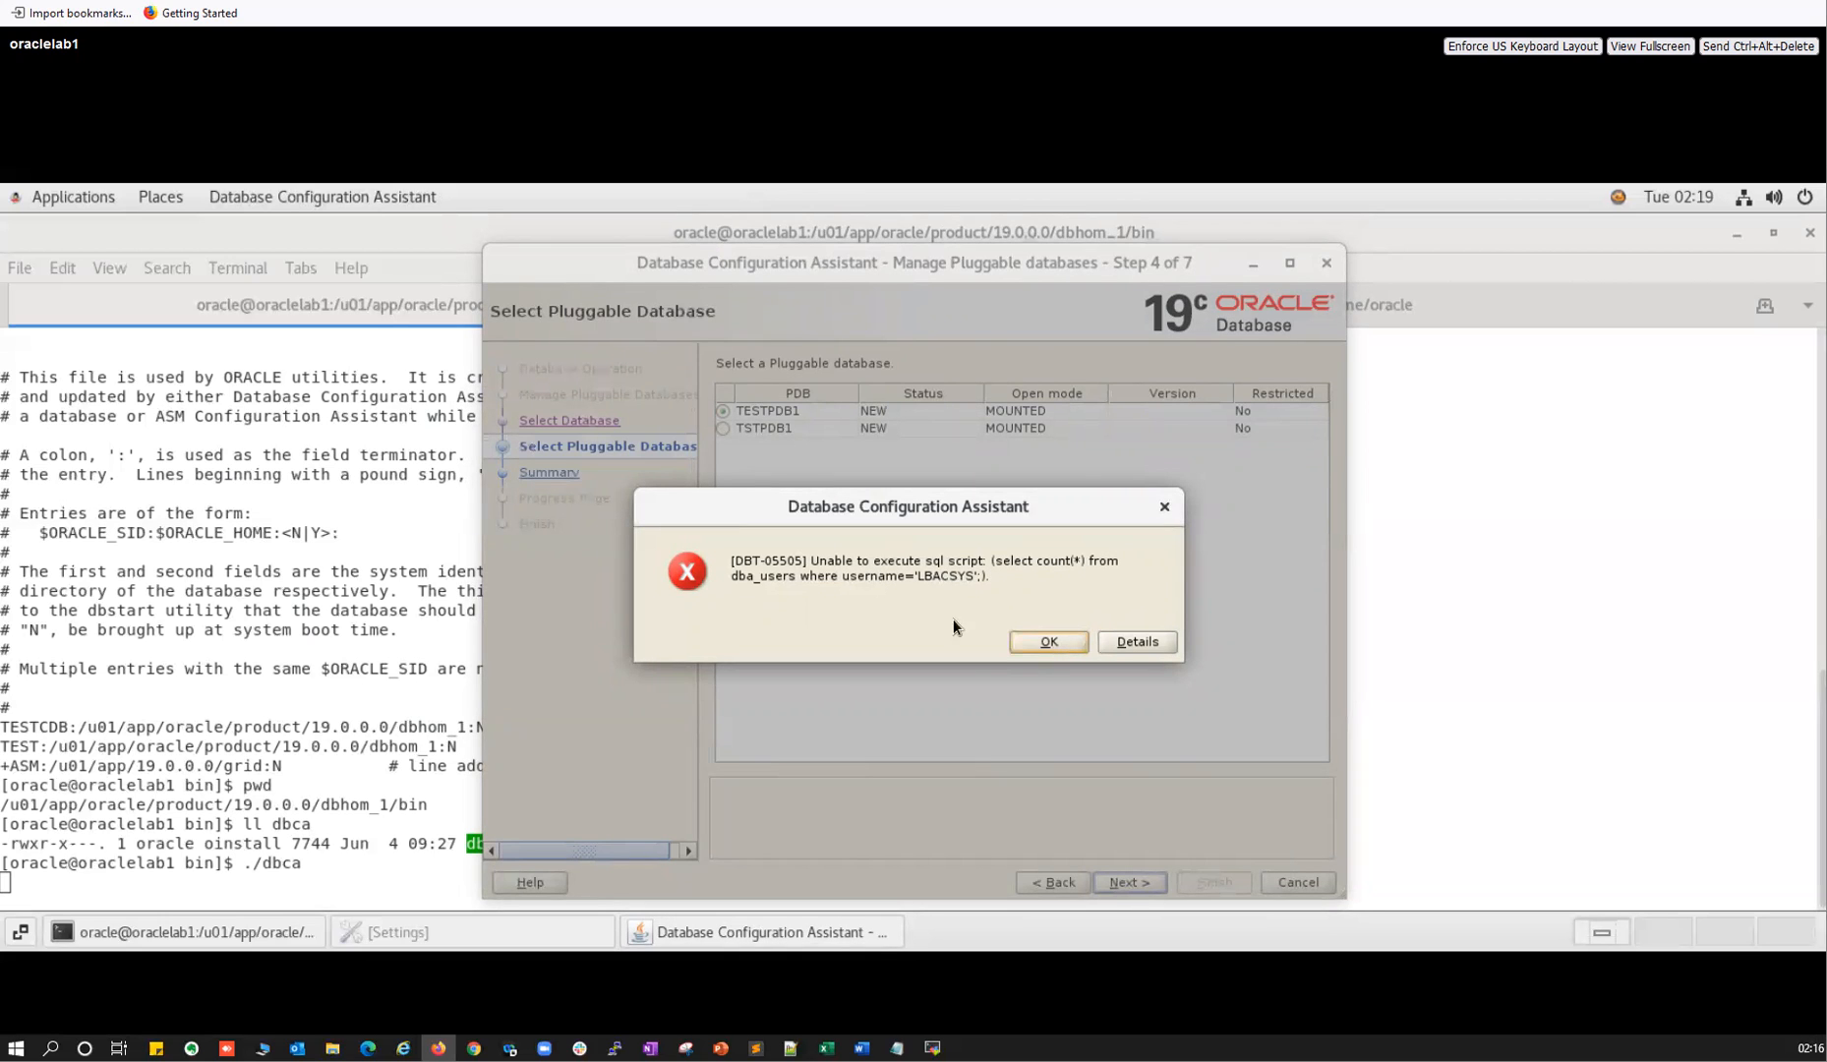
click(1046, 643)
Select TSTPDB1, leave Application Express and EM Express unselected, and view the Database Vault options.
click(722, 427)
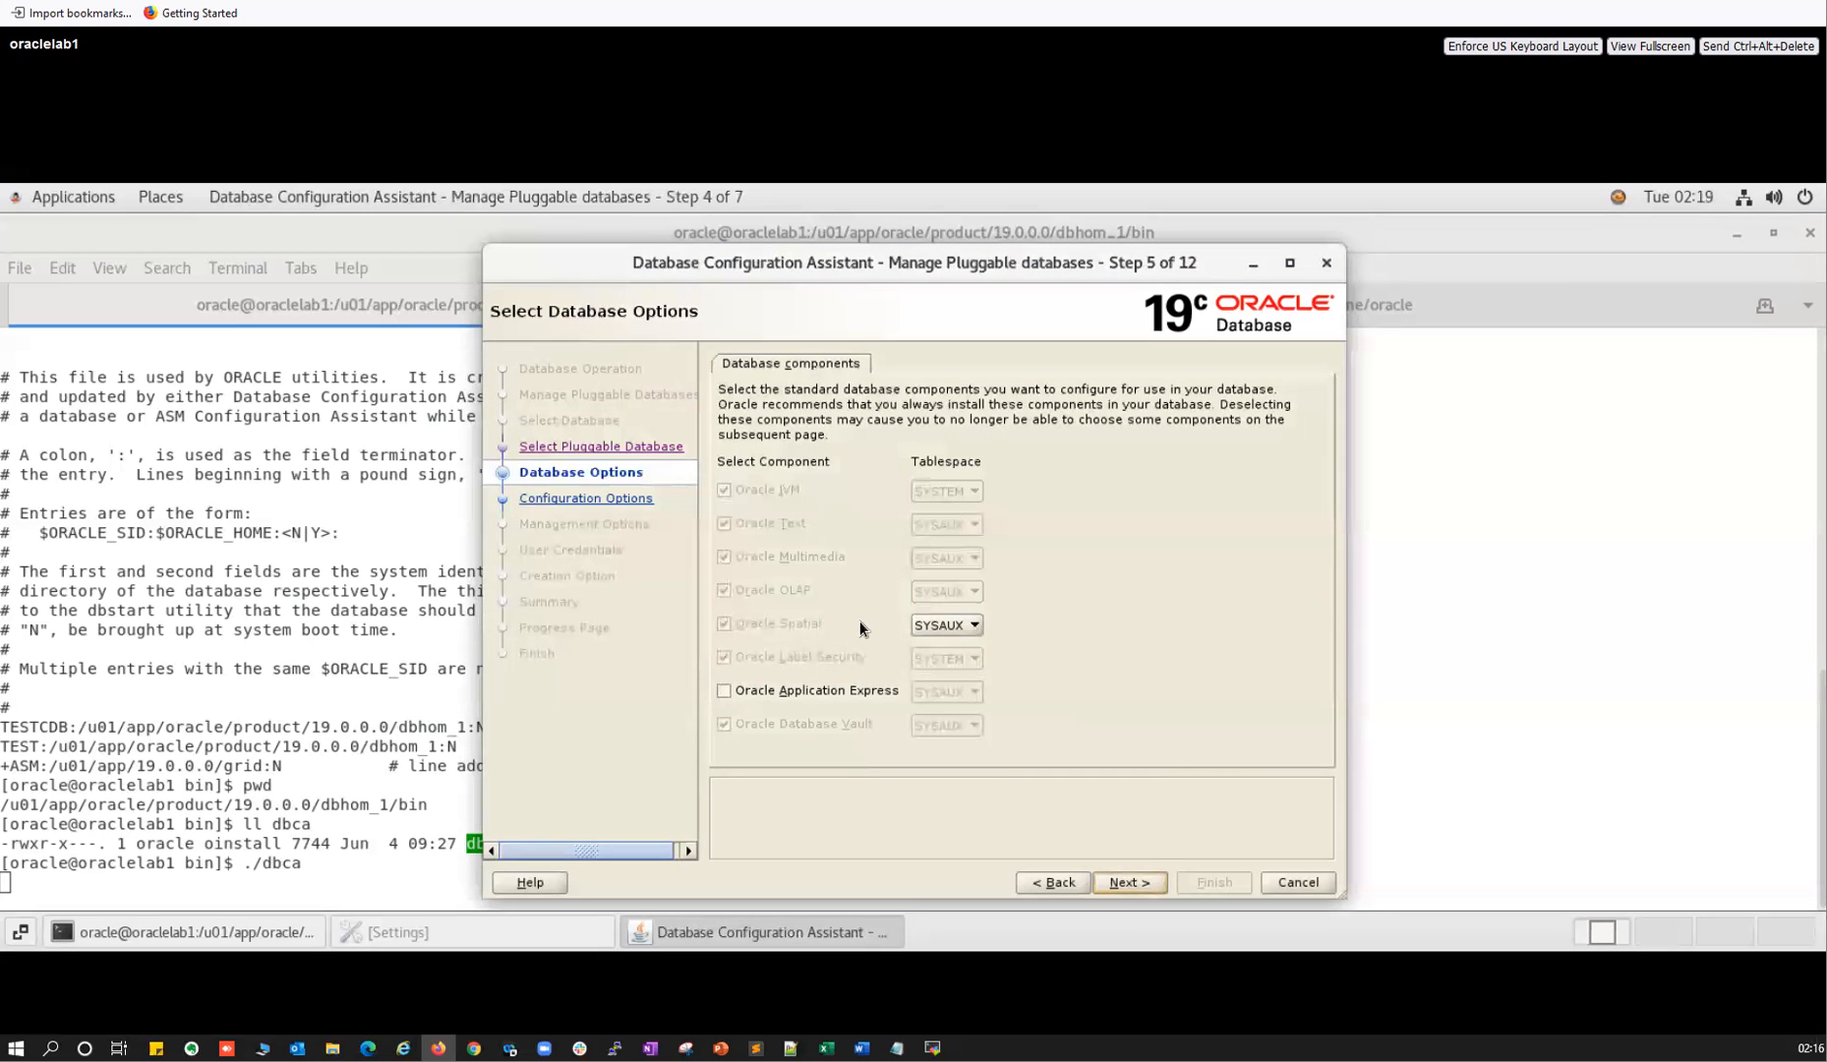
click(773, 697)
click(1126, 880)
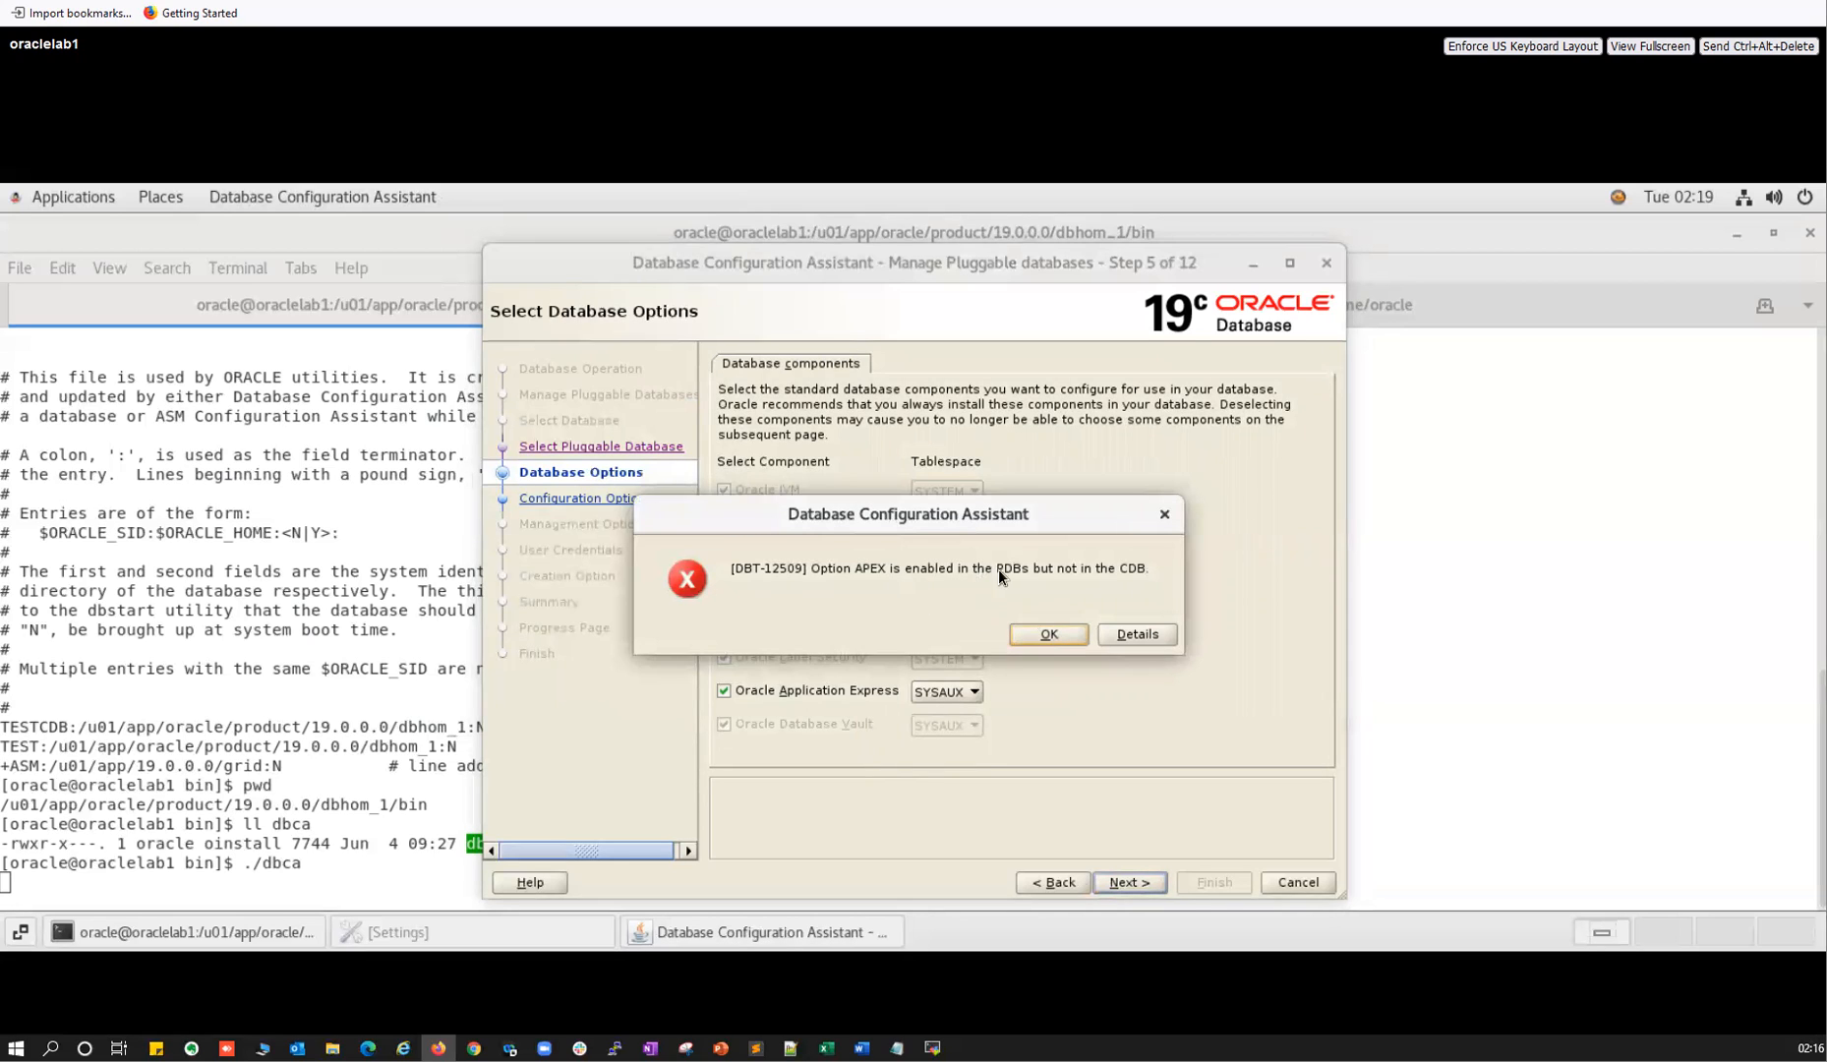
click(1065, 635)
click(774, 693)
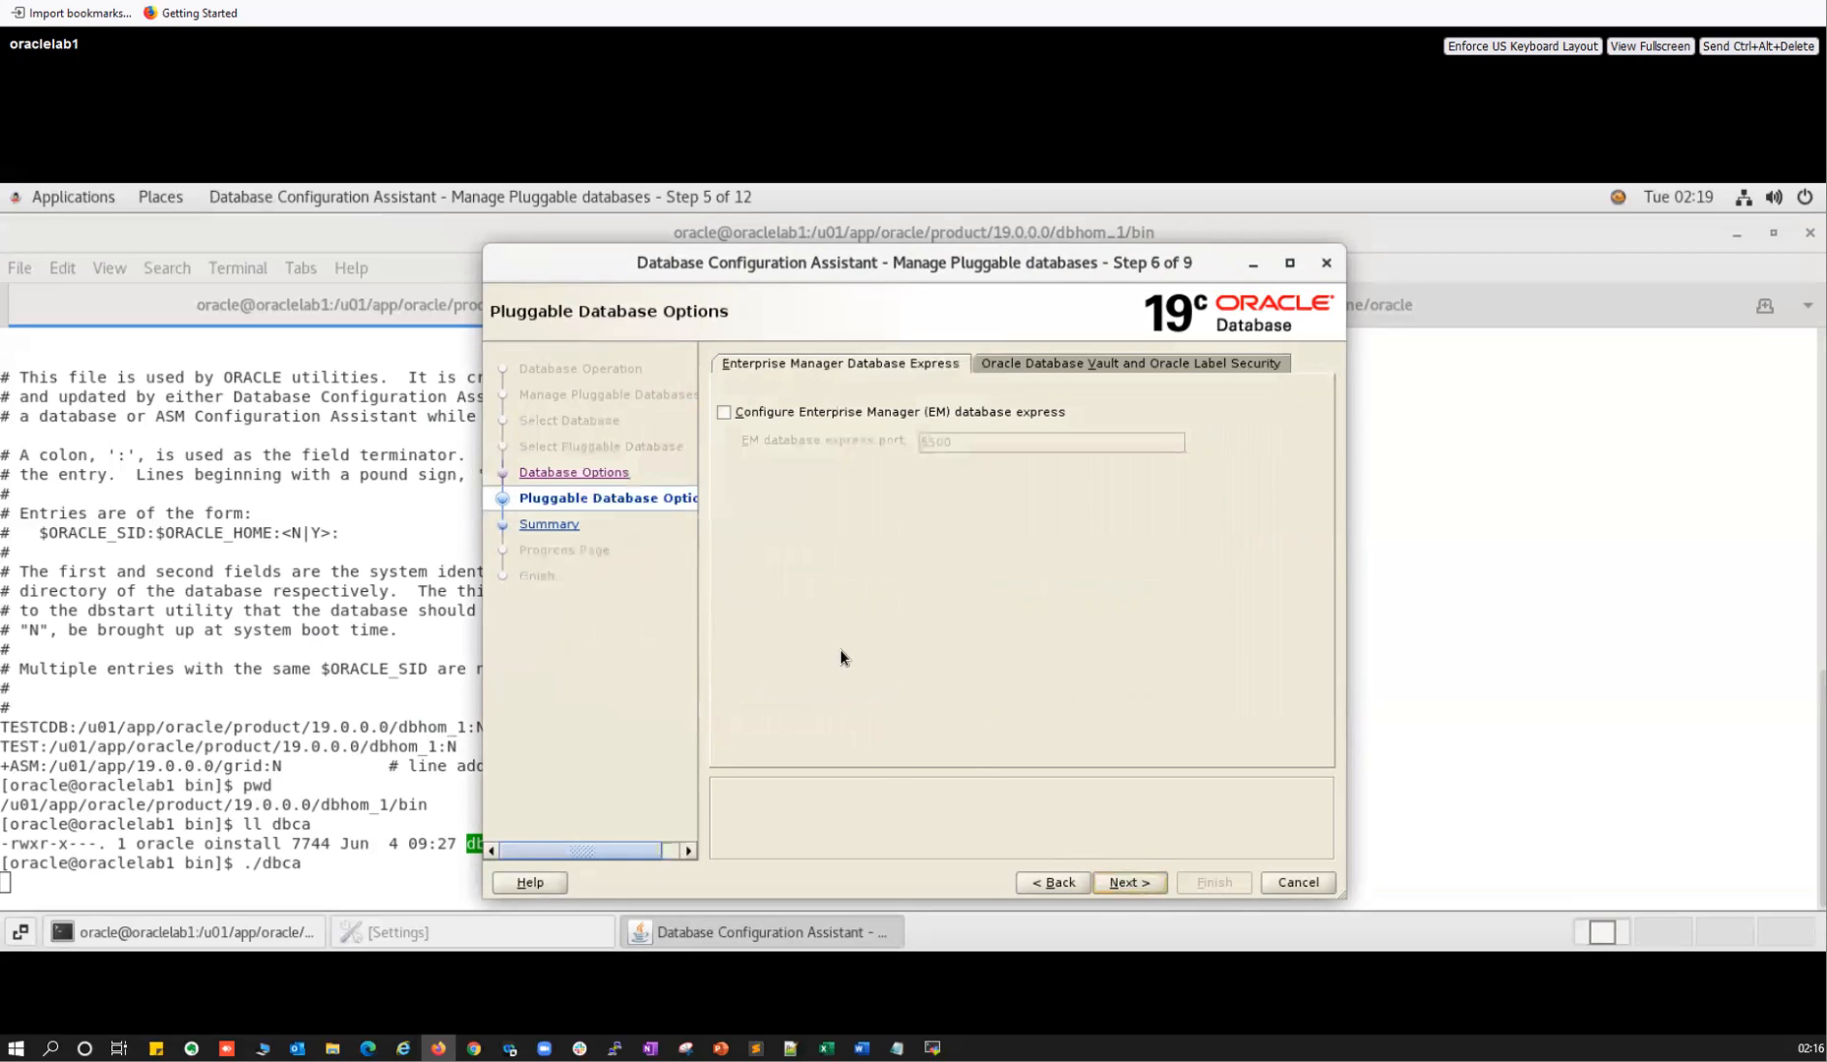
click(783, 418)
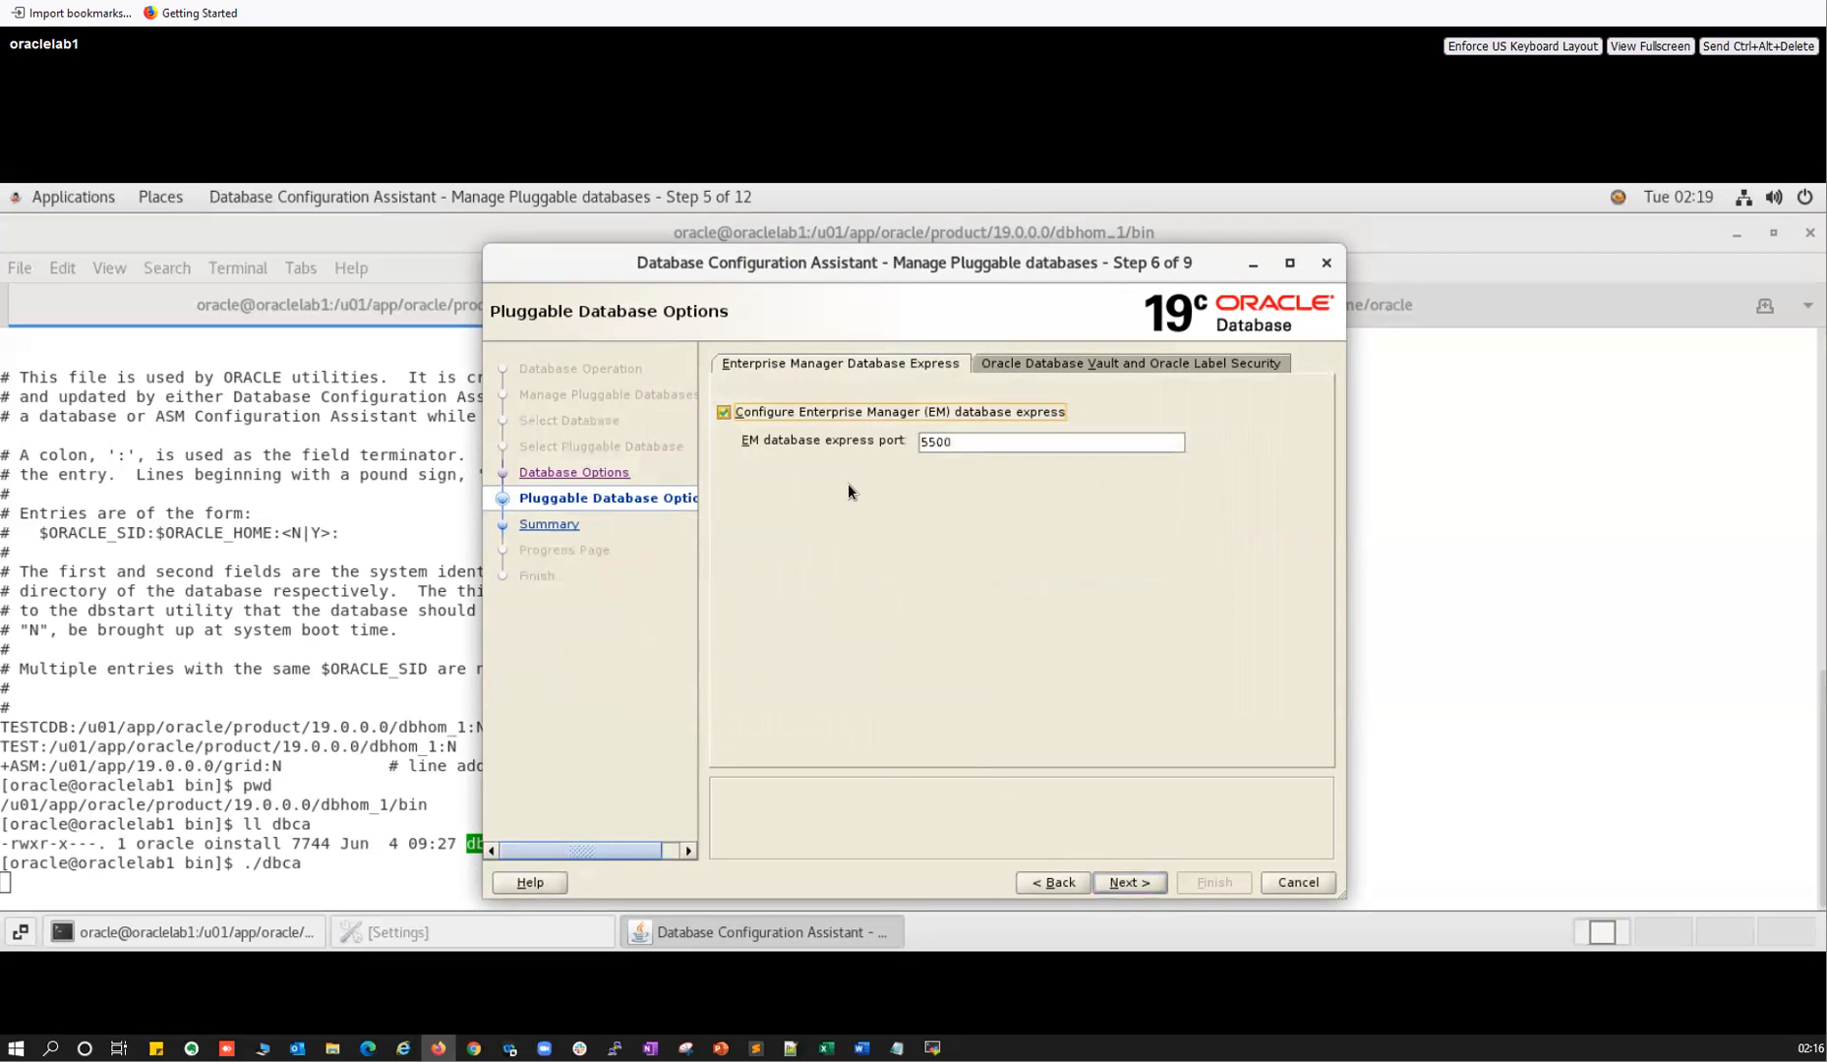
click(790, 414)
click(1046, 365)
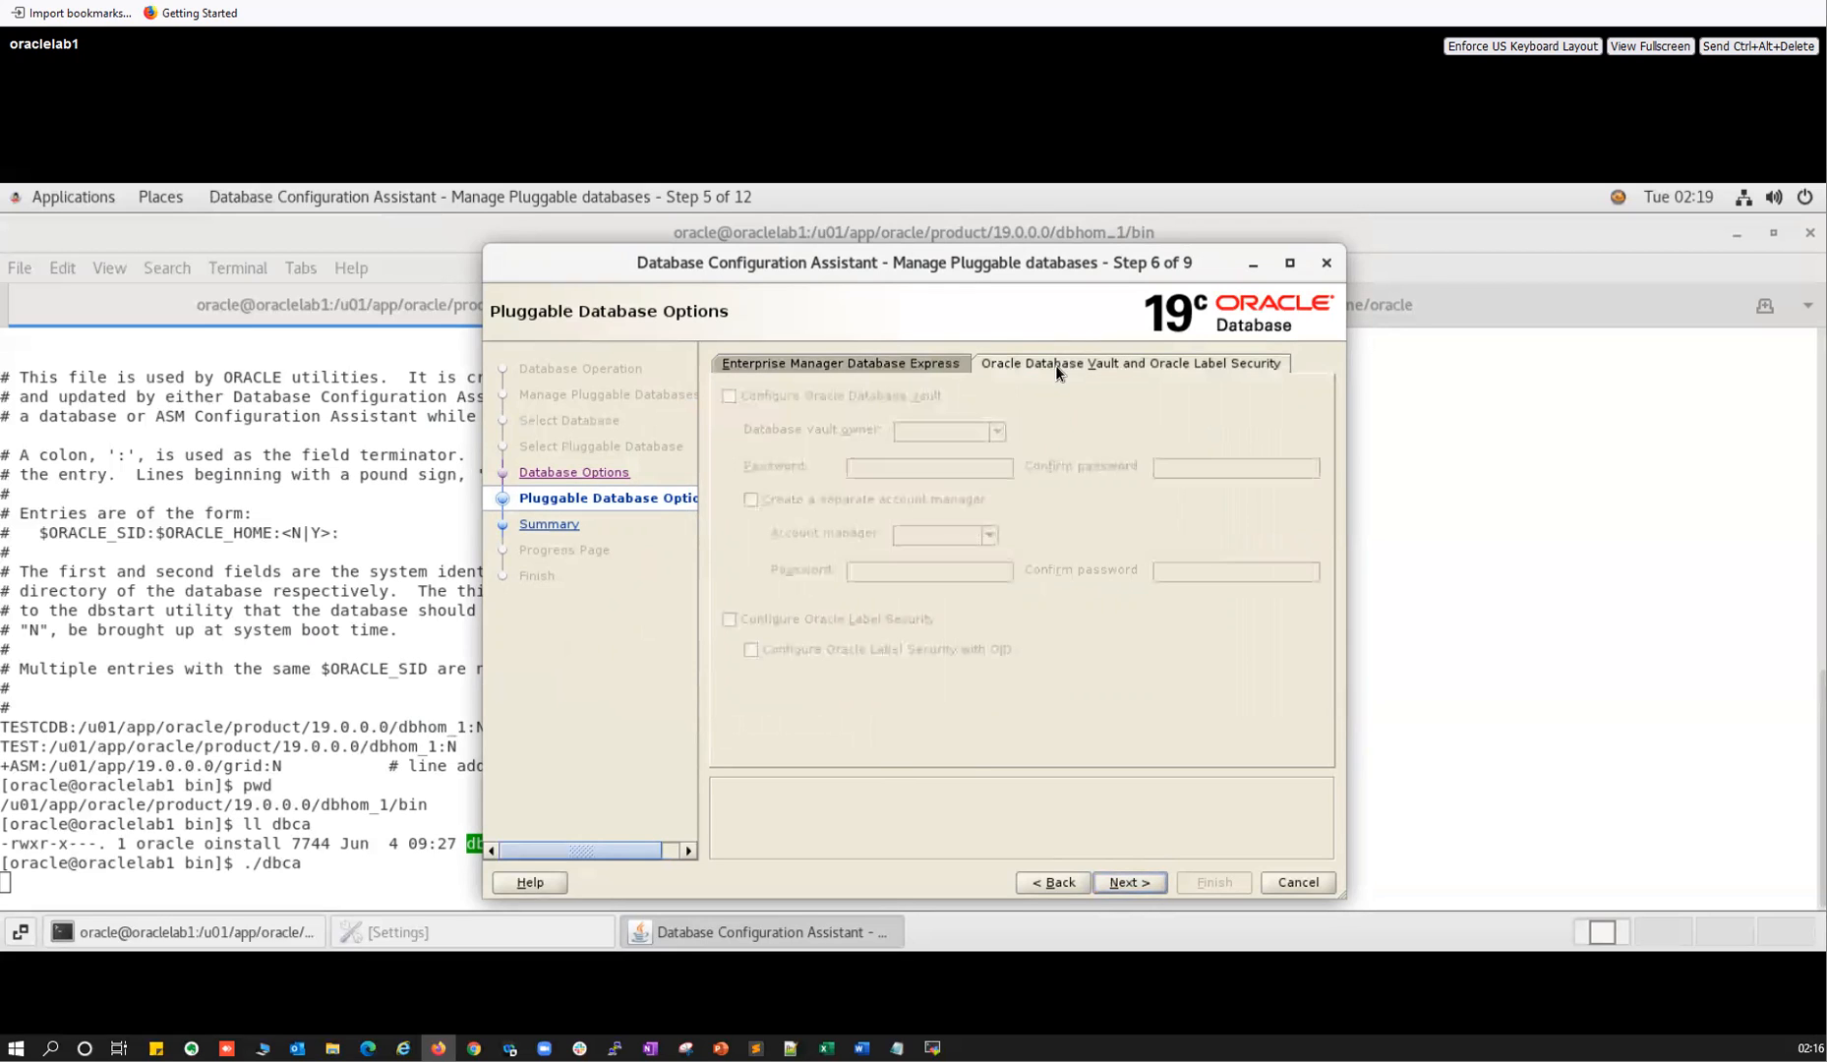
click(1115, 884)
Dismiss the INS-08106 error so DBCA exits, then rerun ./dbca from the terminal.
click(1043, 641)
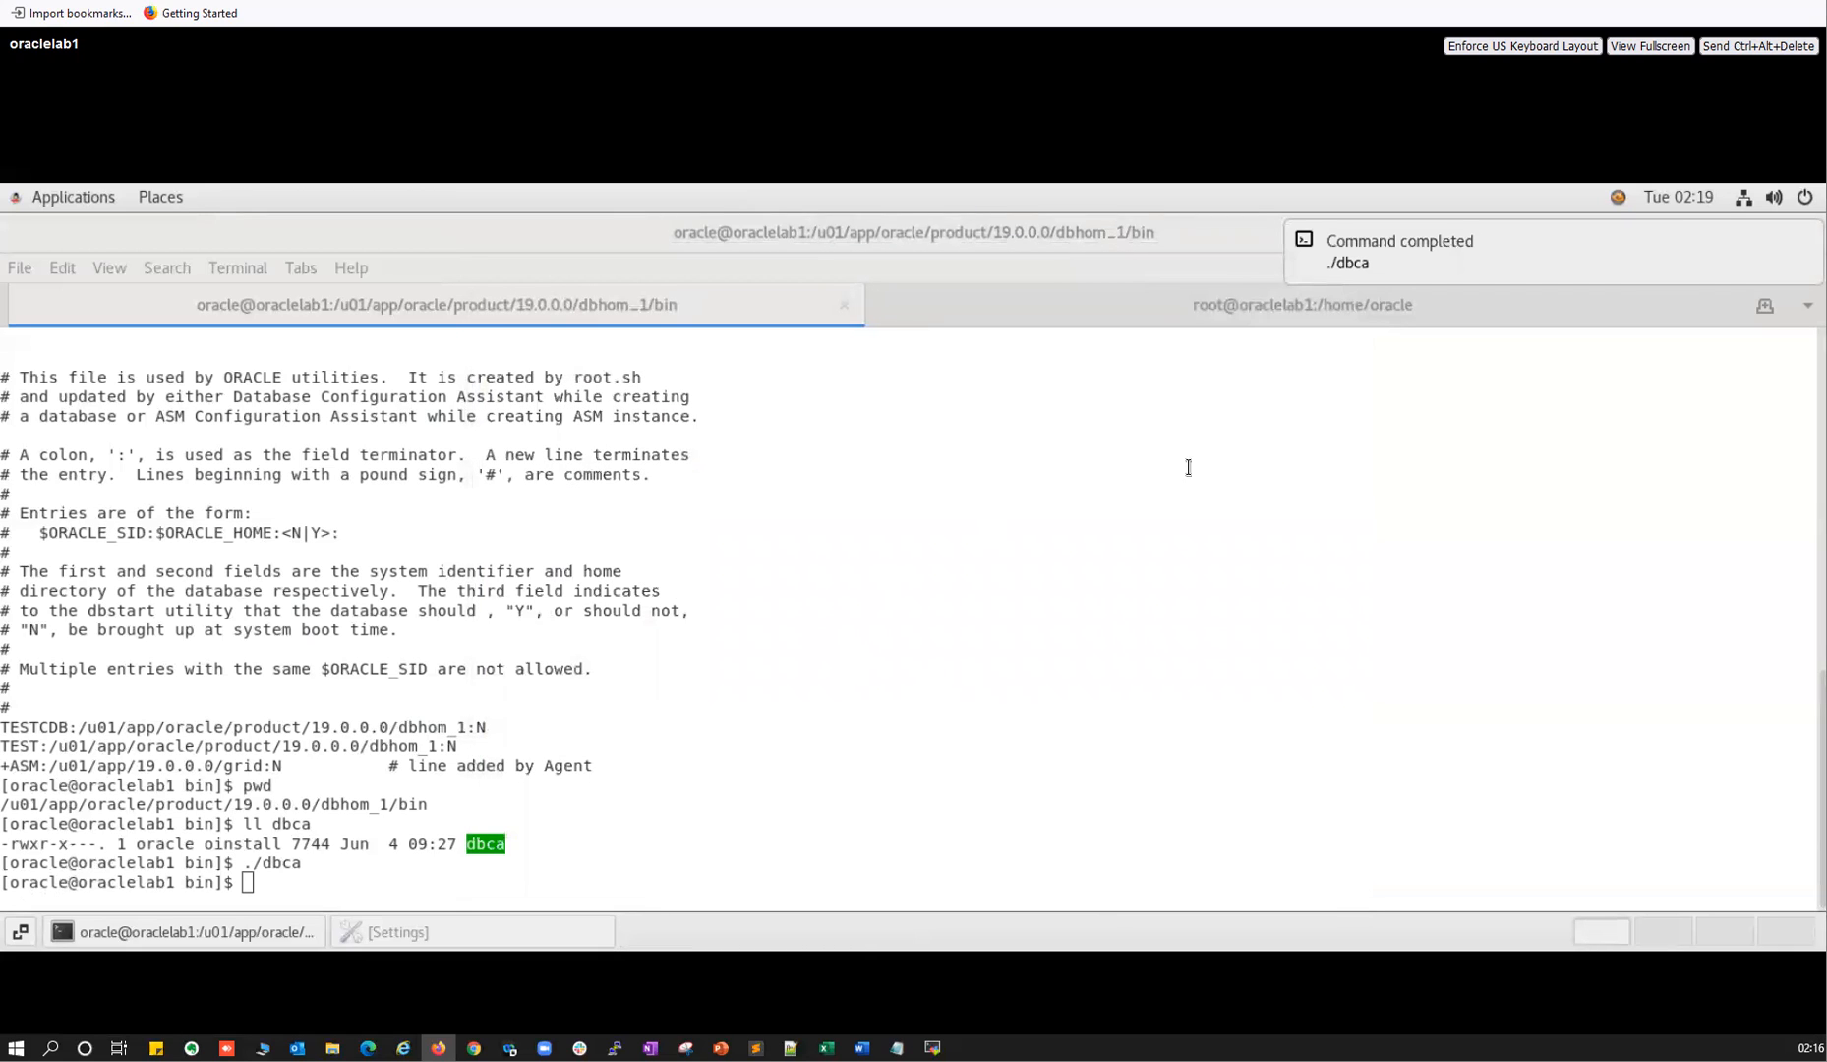
click(1216, 596)
key(Return)
key(Return)
key(Return)
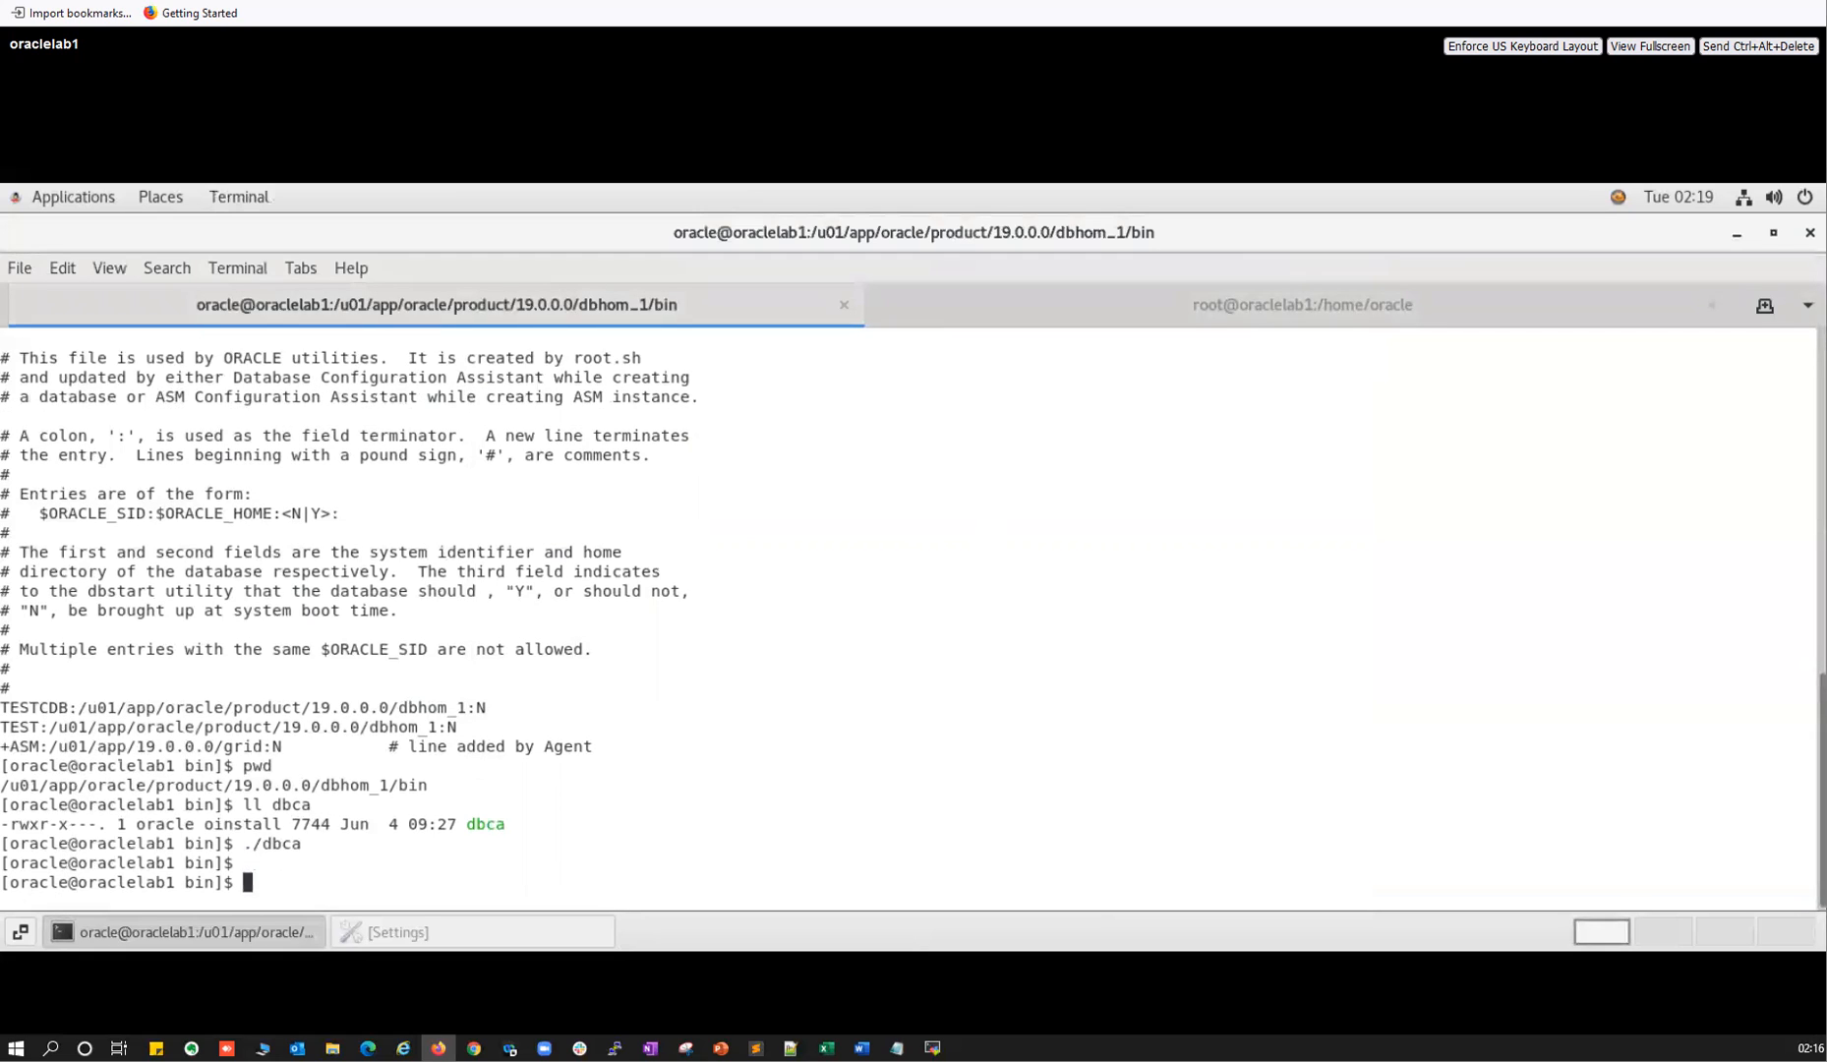
key(Up)
key(Return)
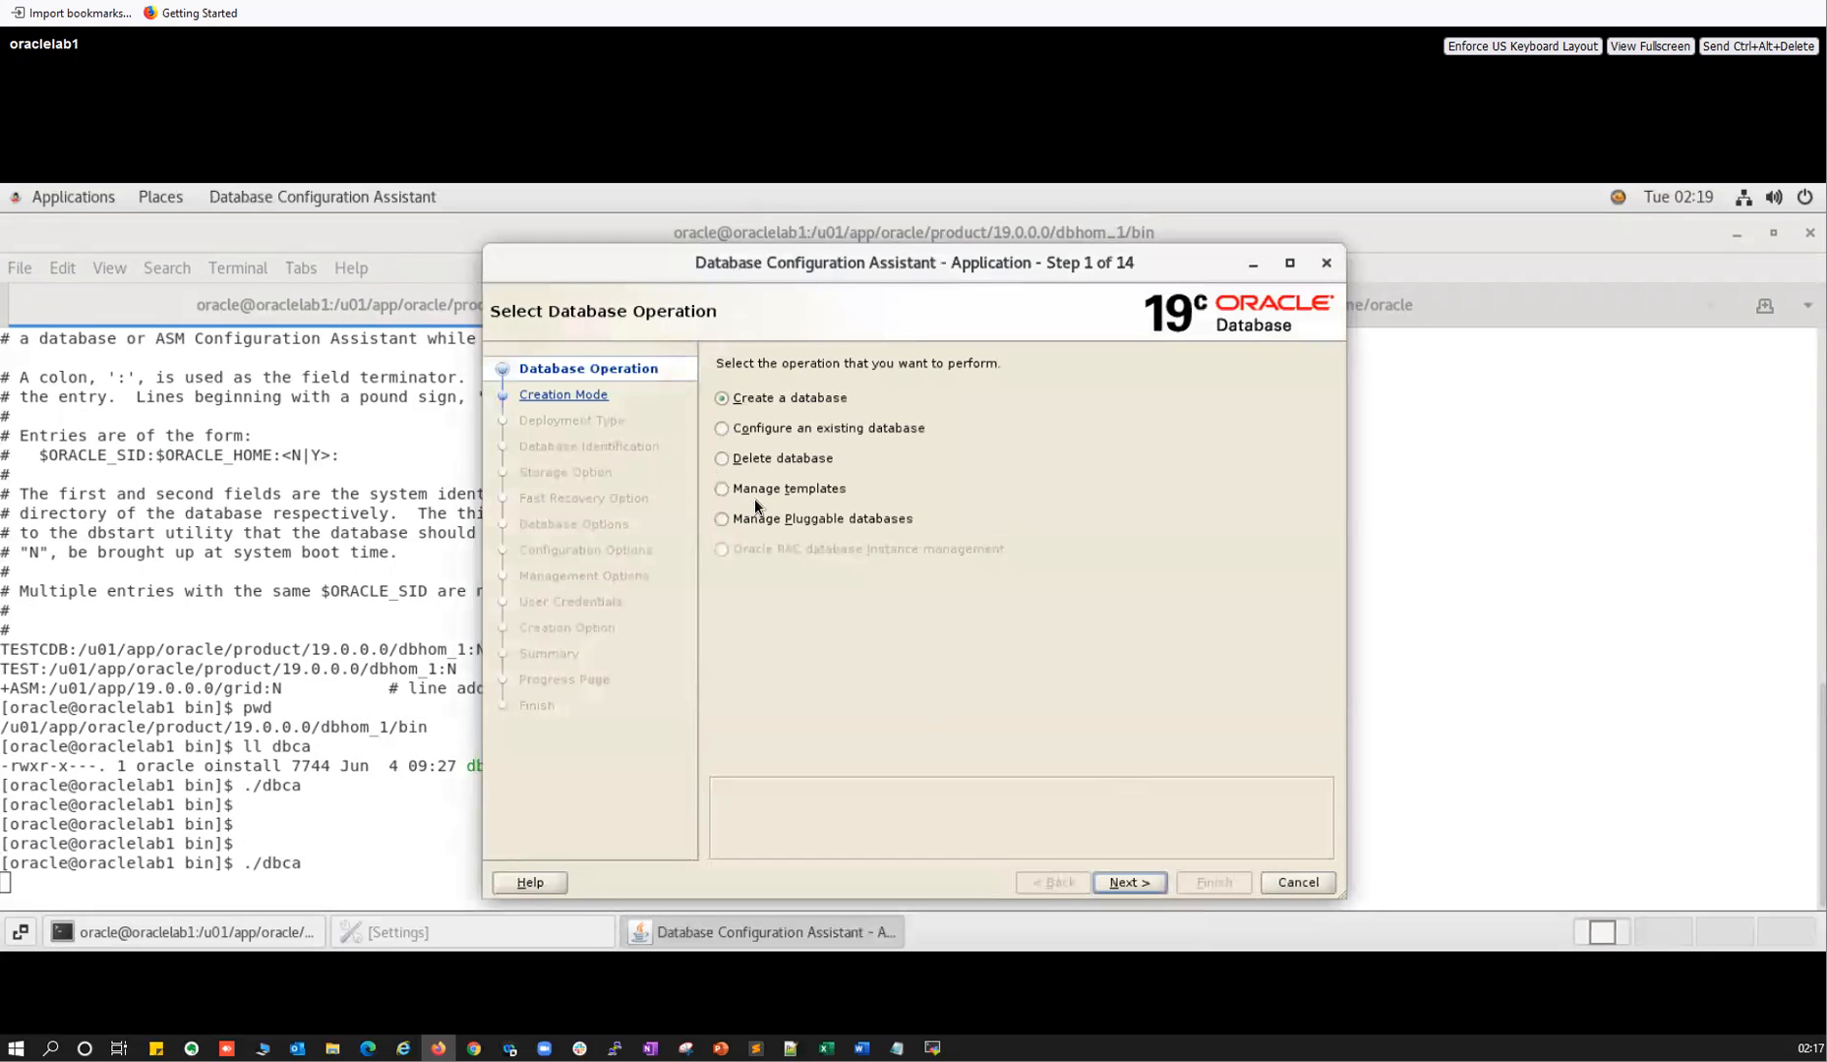
Select the Manage Pluggable databases radio button on Step 1 of the relaunched DBCA.
click(782, 521)
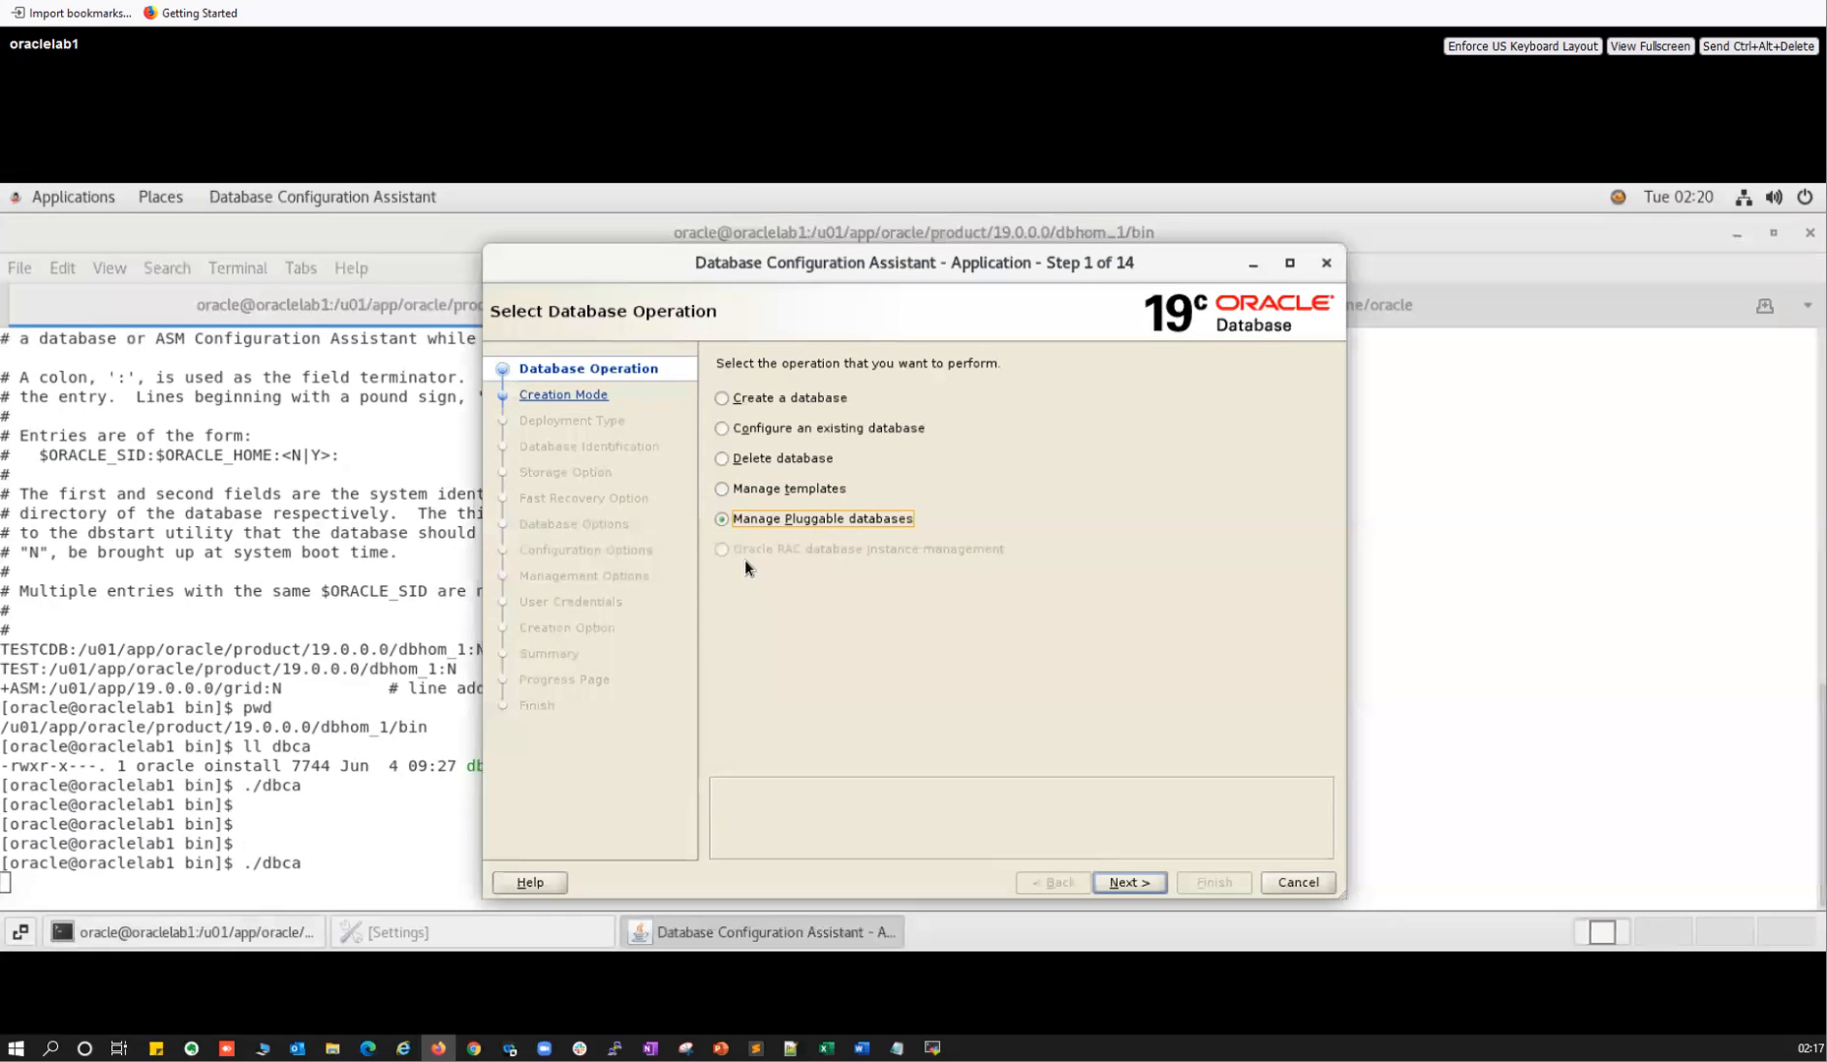
Choose the Delete database operation and advance to the source database selection.
click(724, 459)
click(1129, 882)
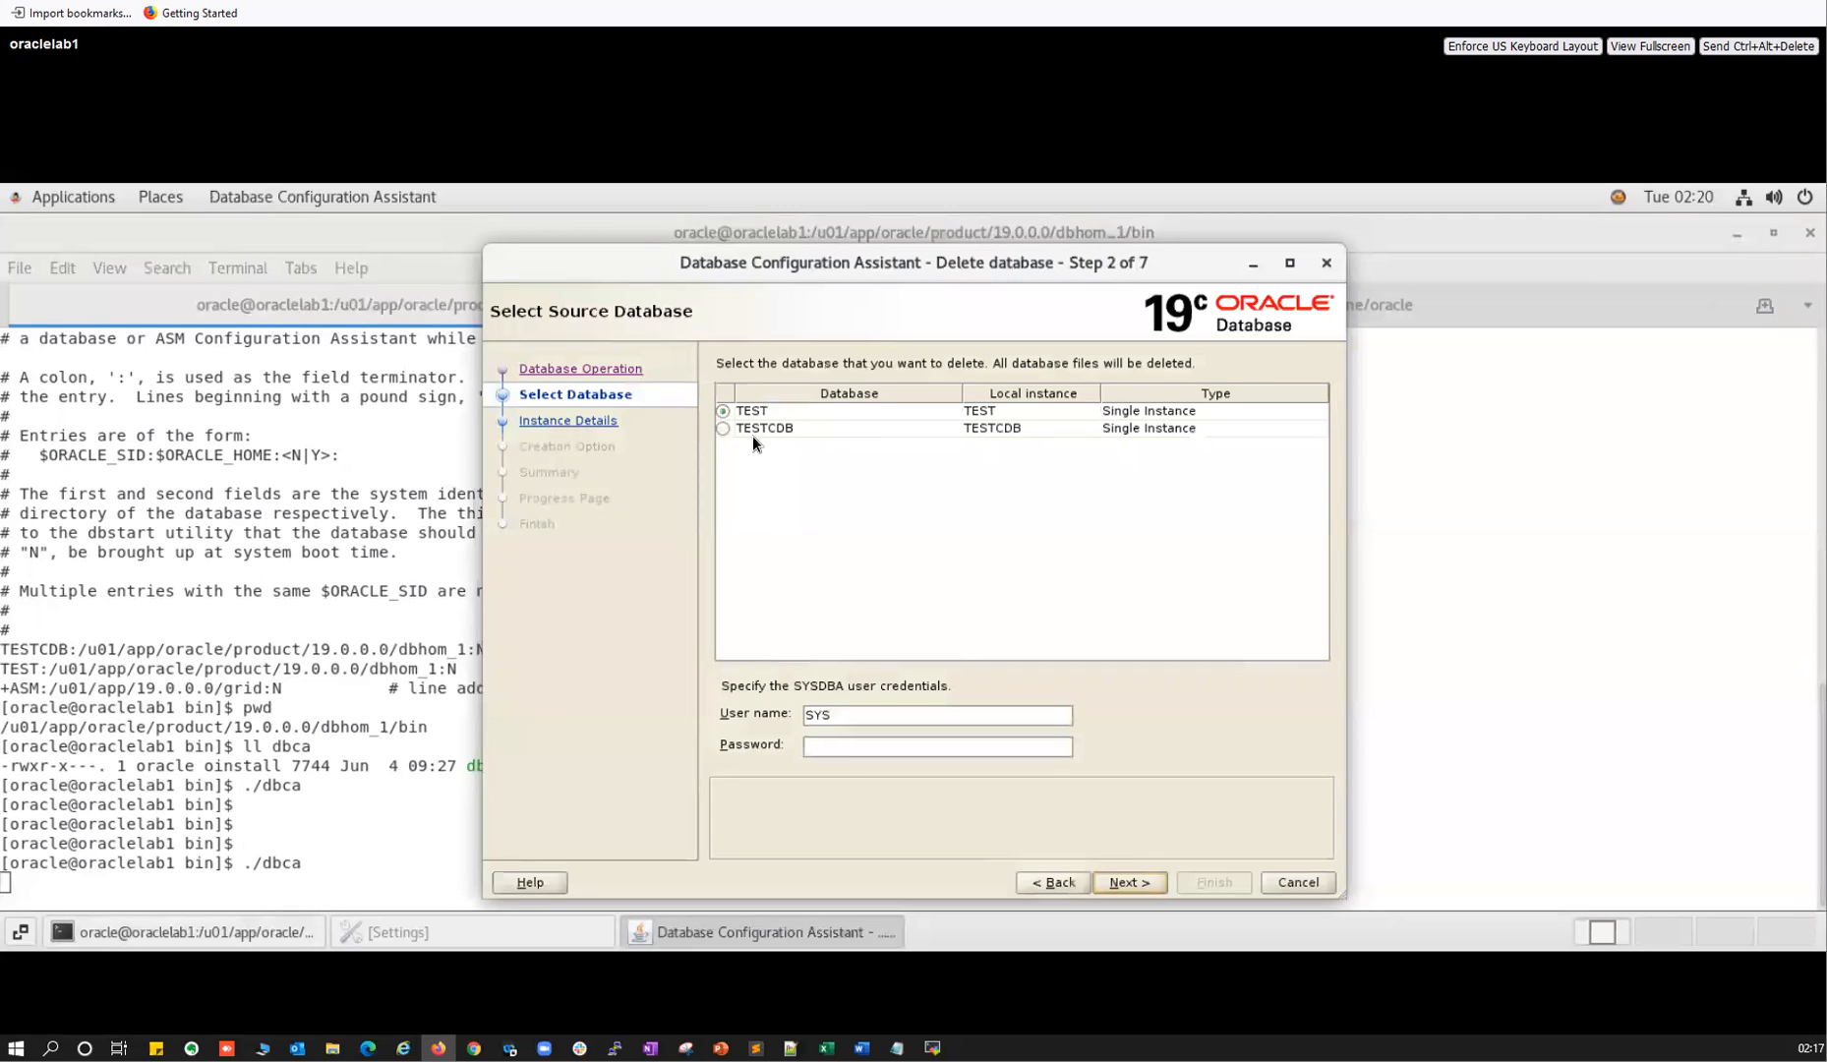
Keep TEST selected and supply the SYS password as SYSDBA credentials.
click(820, 747)
text(*********)
click(1129, 882)
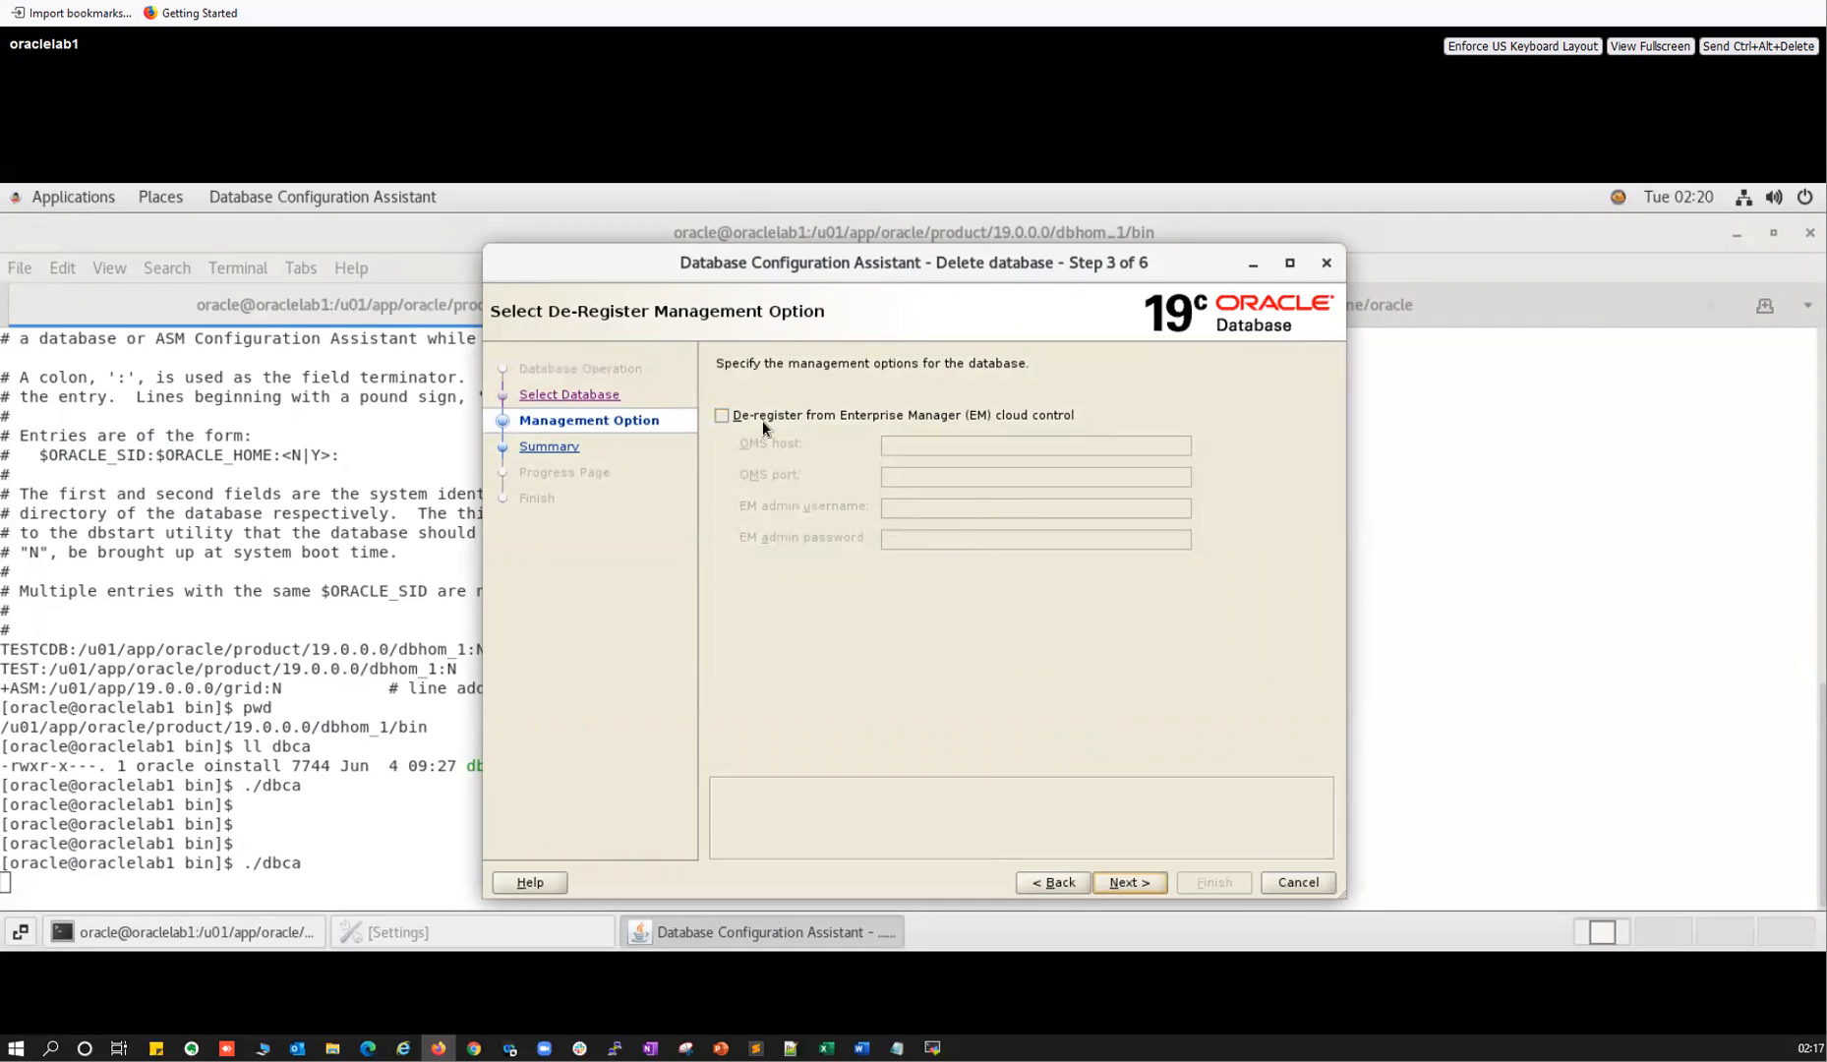
Leave Enterprise Manager de-registration off, review the summary, and start deleting TEST.
click(721, 417)
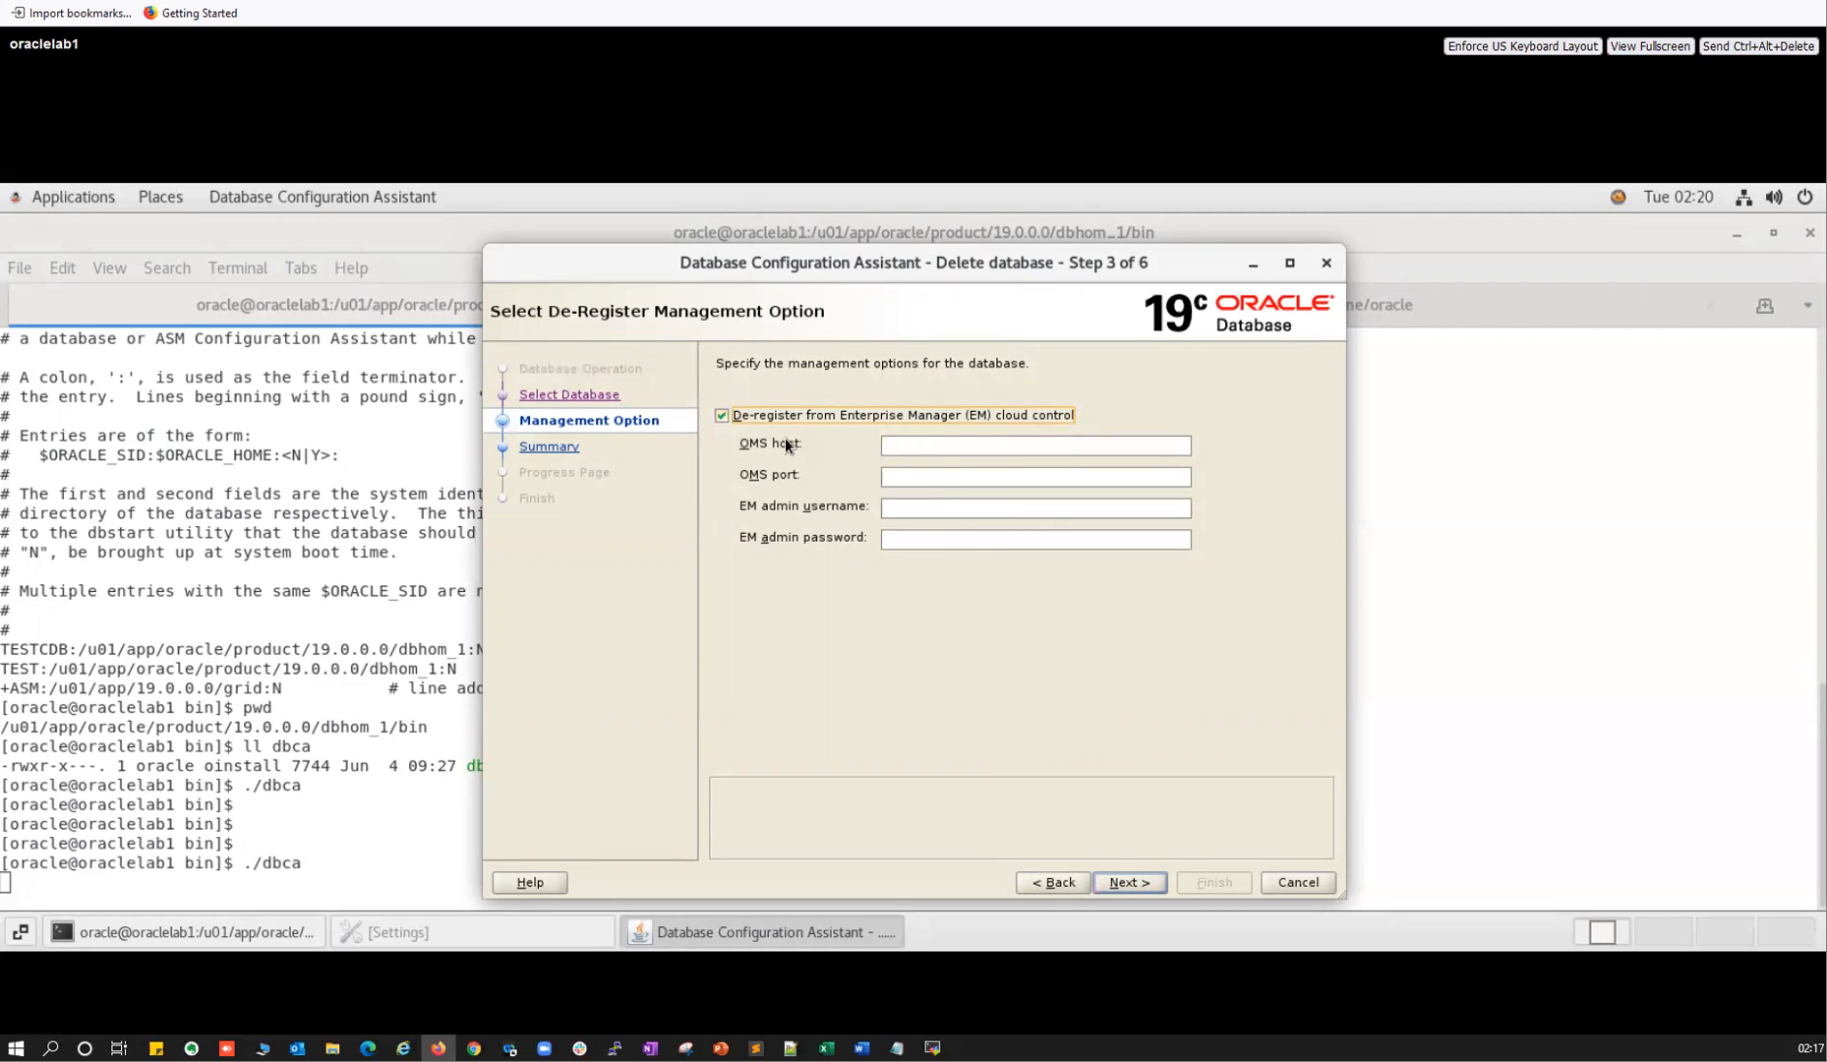
click(721, 416)
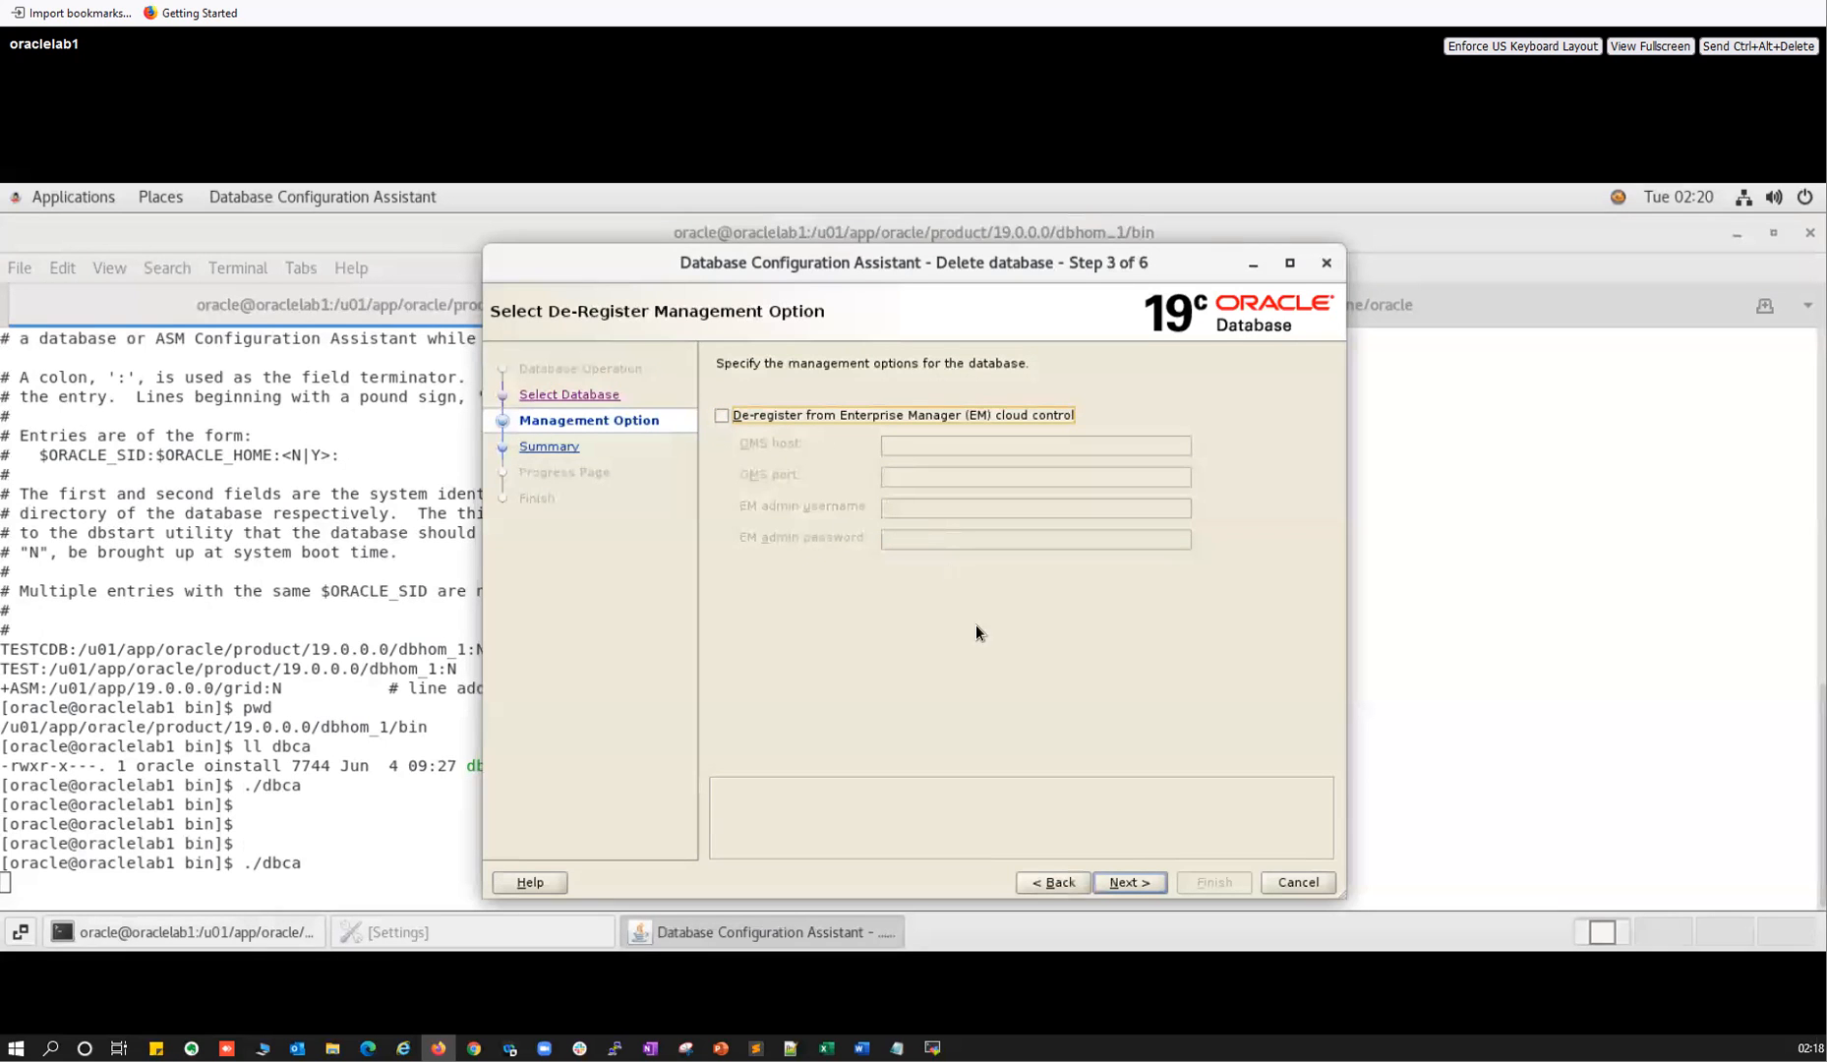
click(1138, 884)
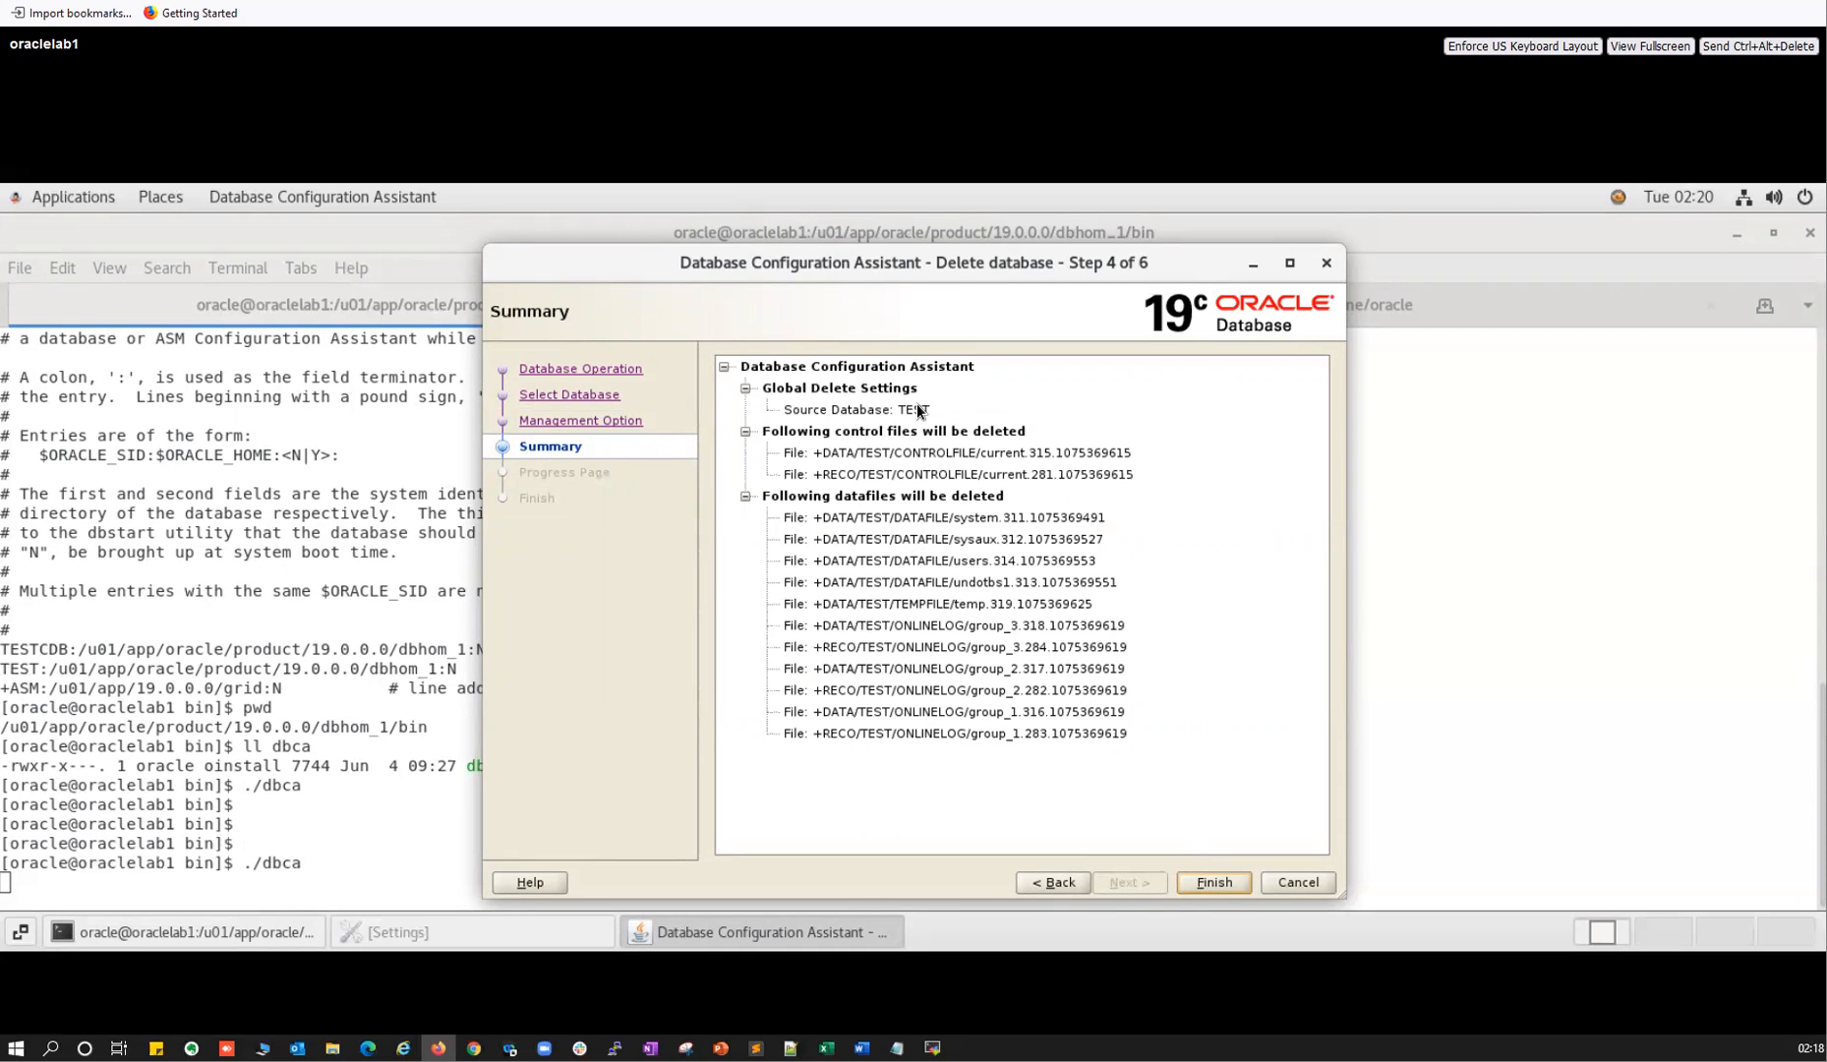
click(1212, 882)
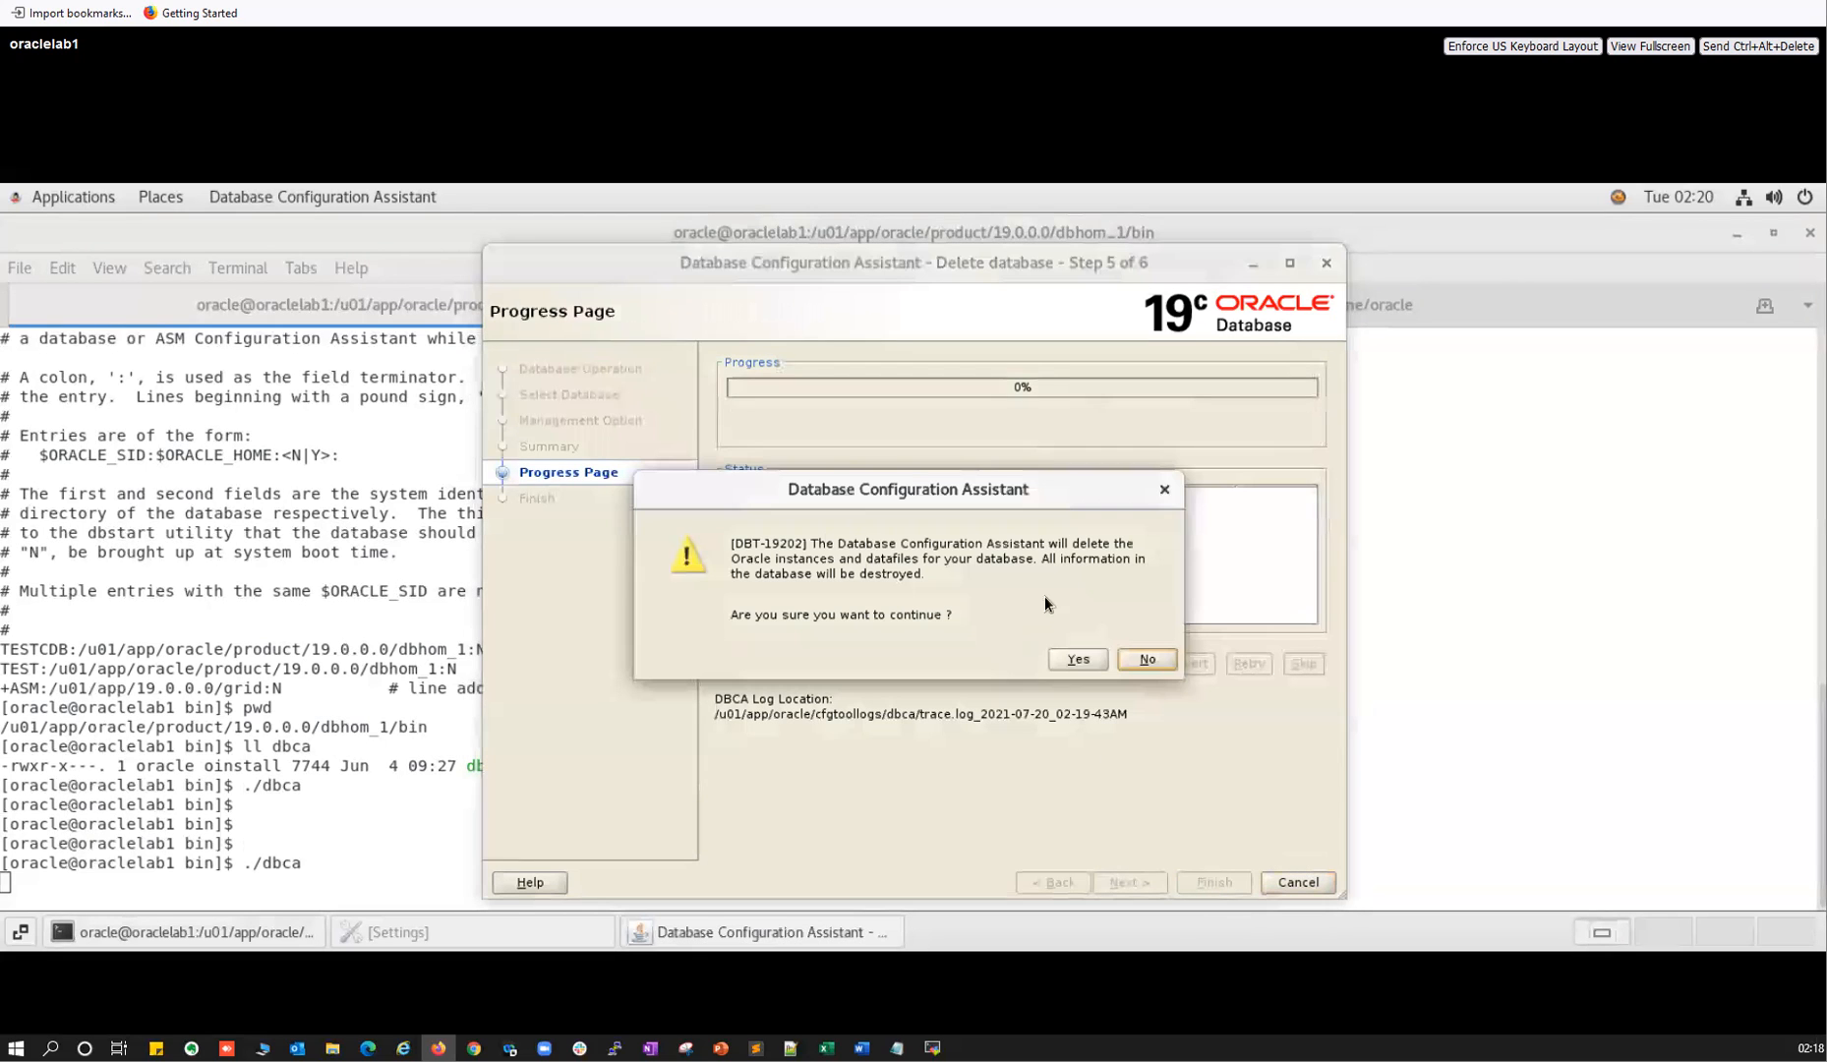
Confirm destroying the TEST database so deletion runs, then bring up the MobaXterm terminal.
click(1072, 659)
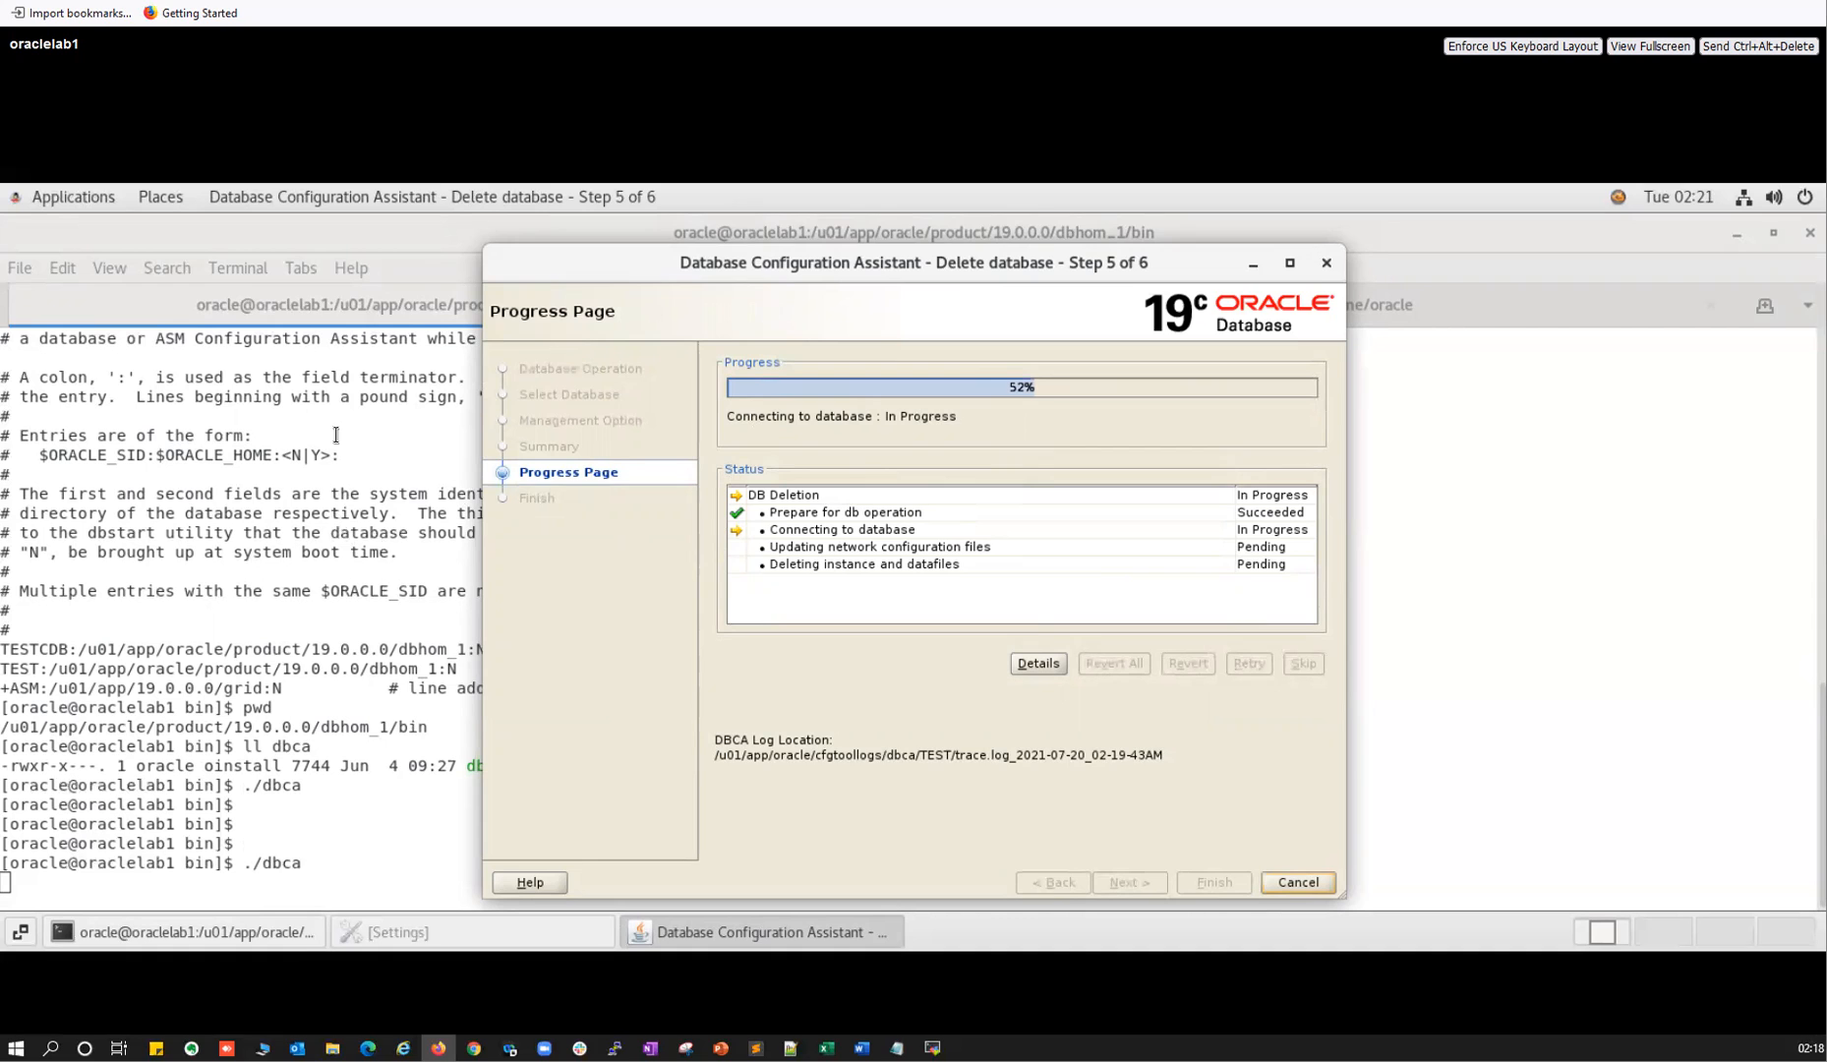
click(342, 497)
Restore, reposition and widen the MobaXterm terminal window so full file names show.
click(931, 1048)
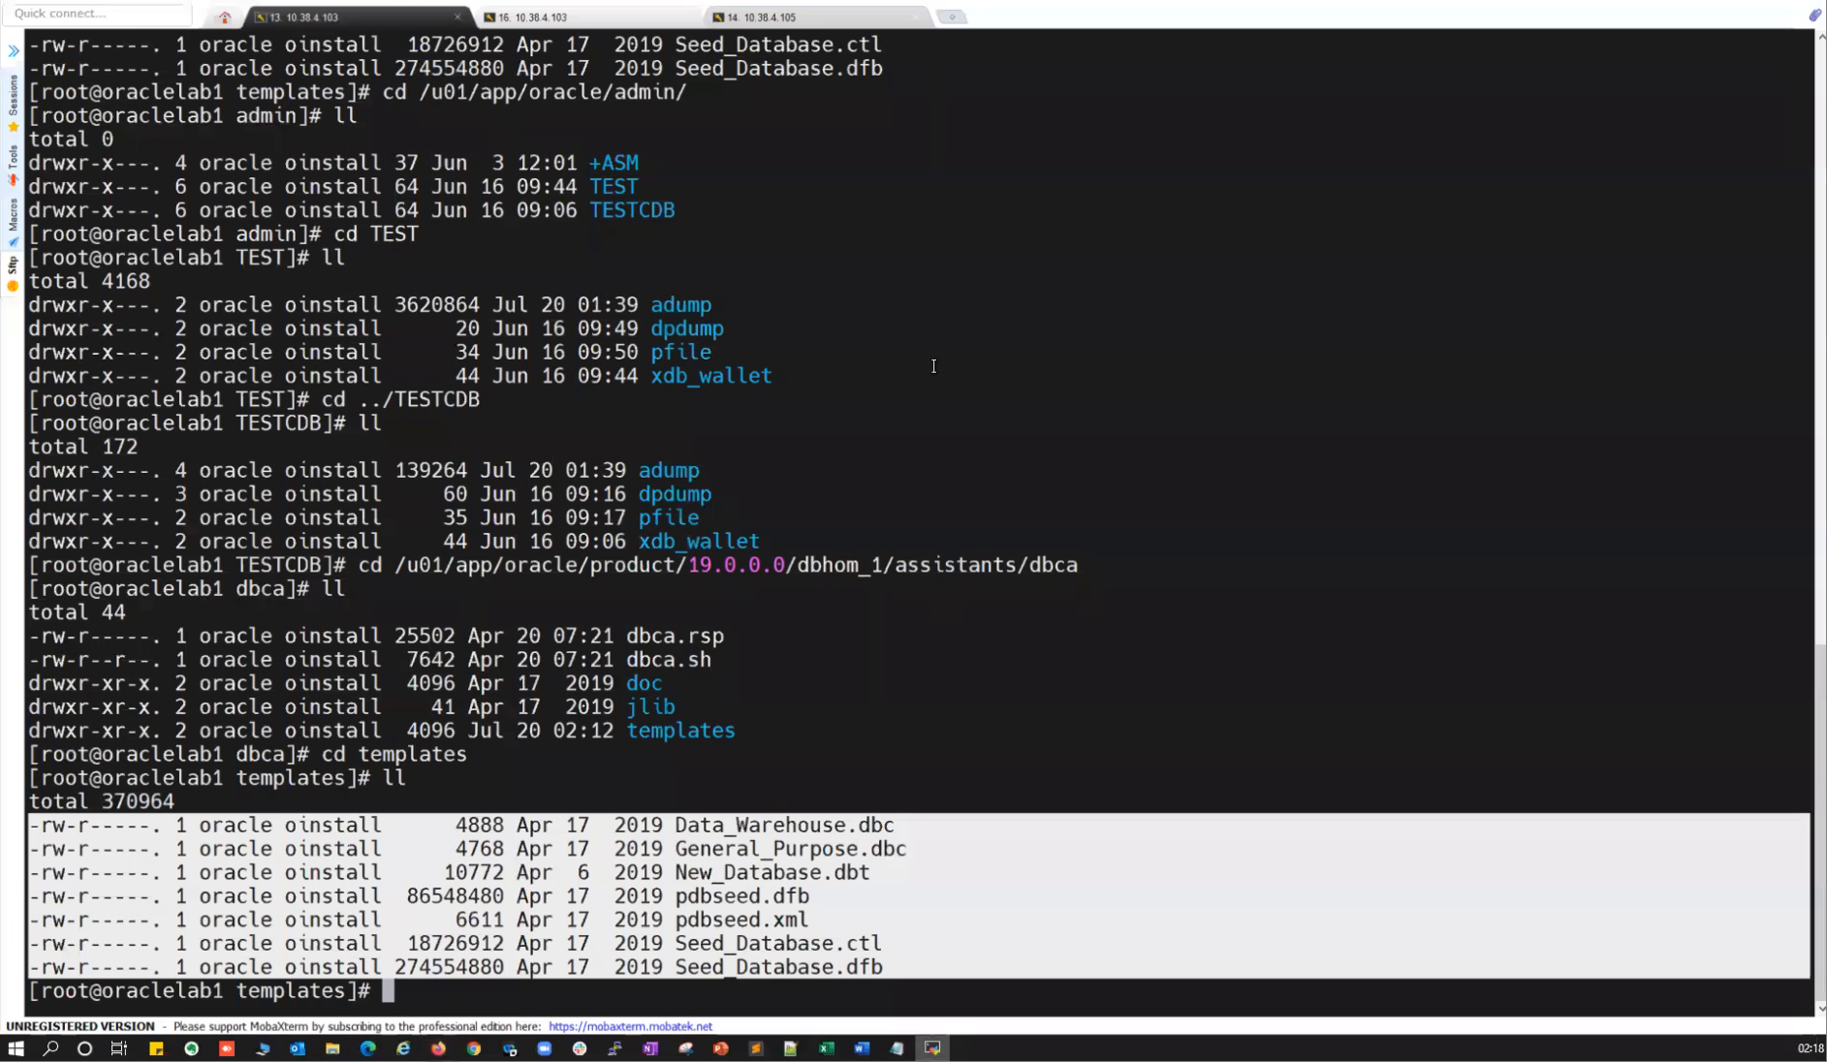
double_click(923, 2)
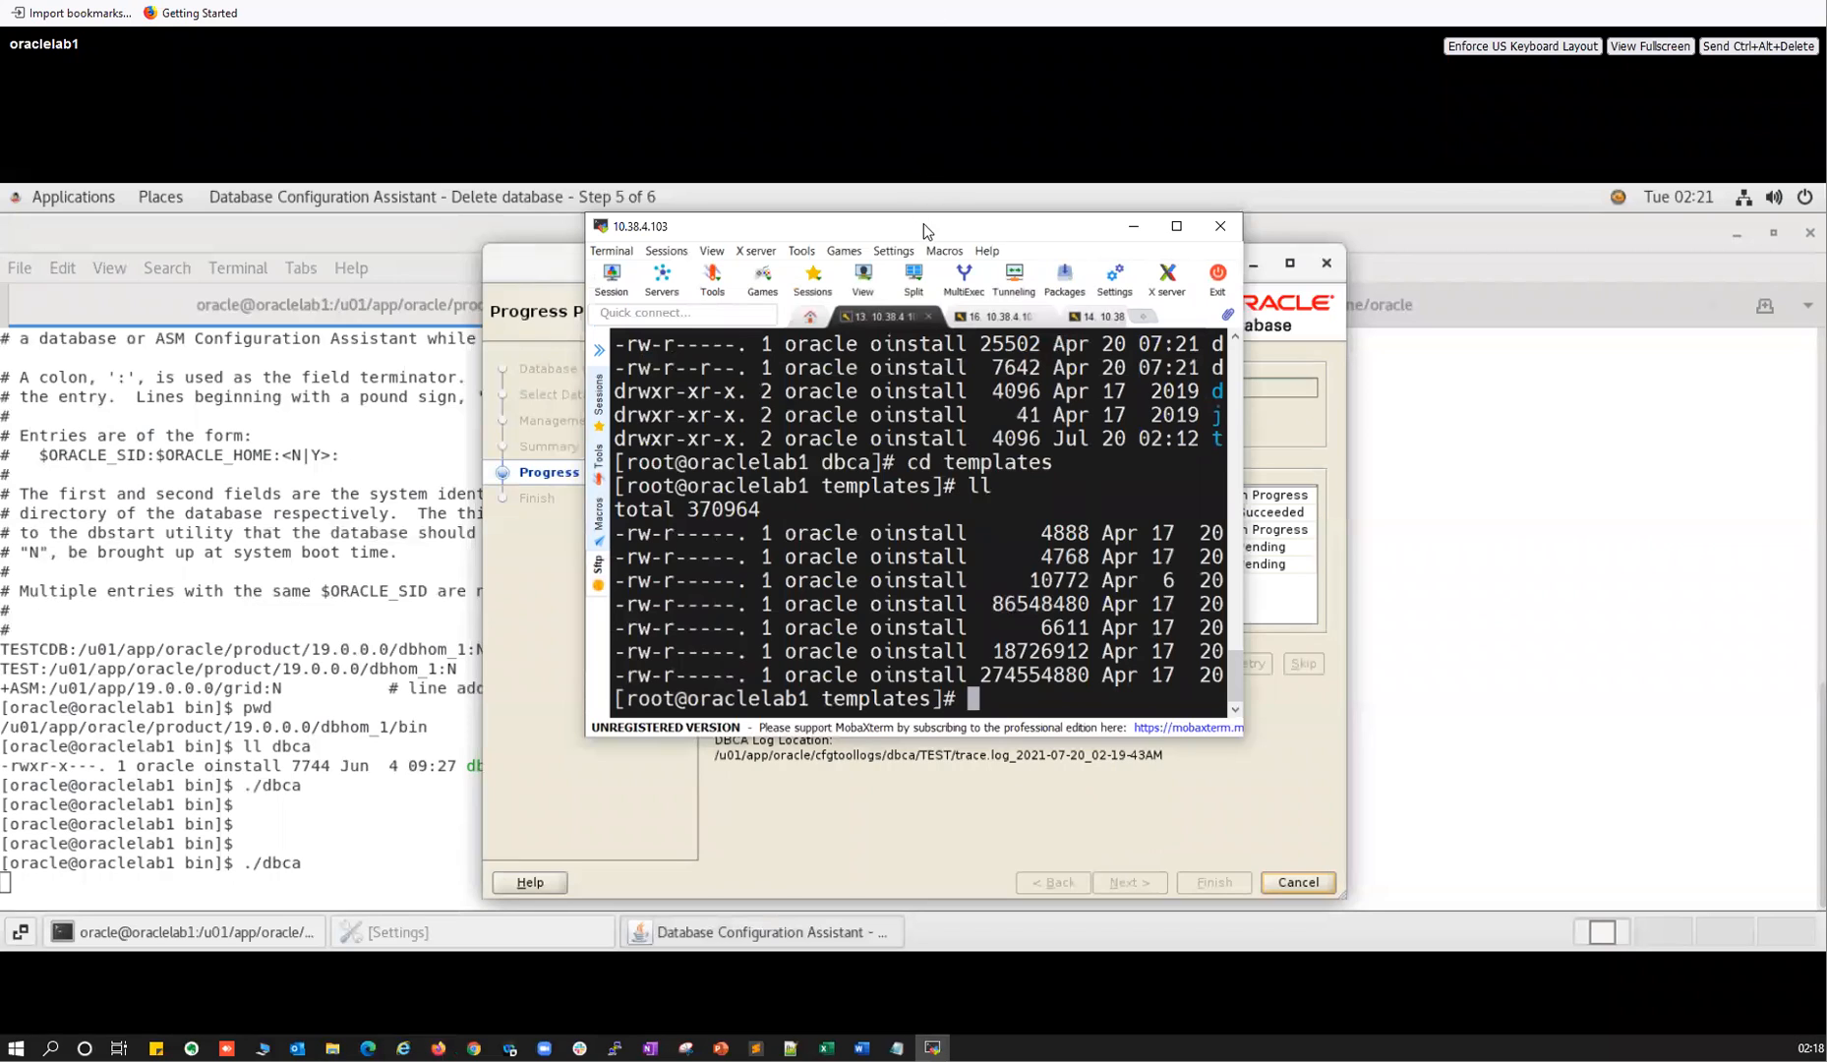
drag(915, 219, 422, 70)
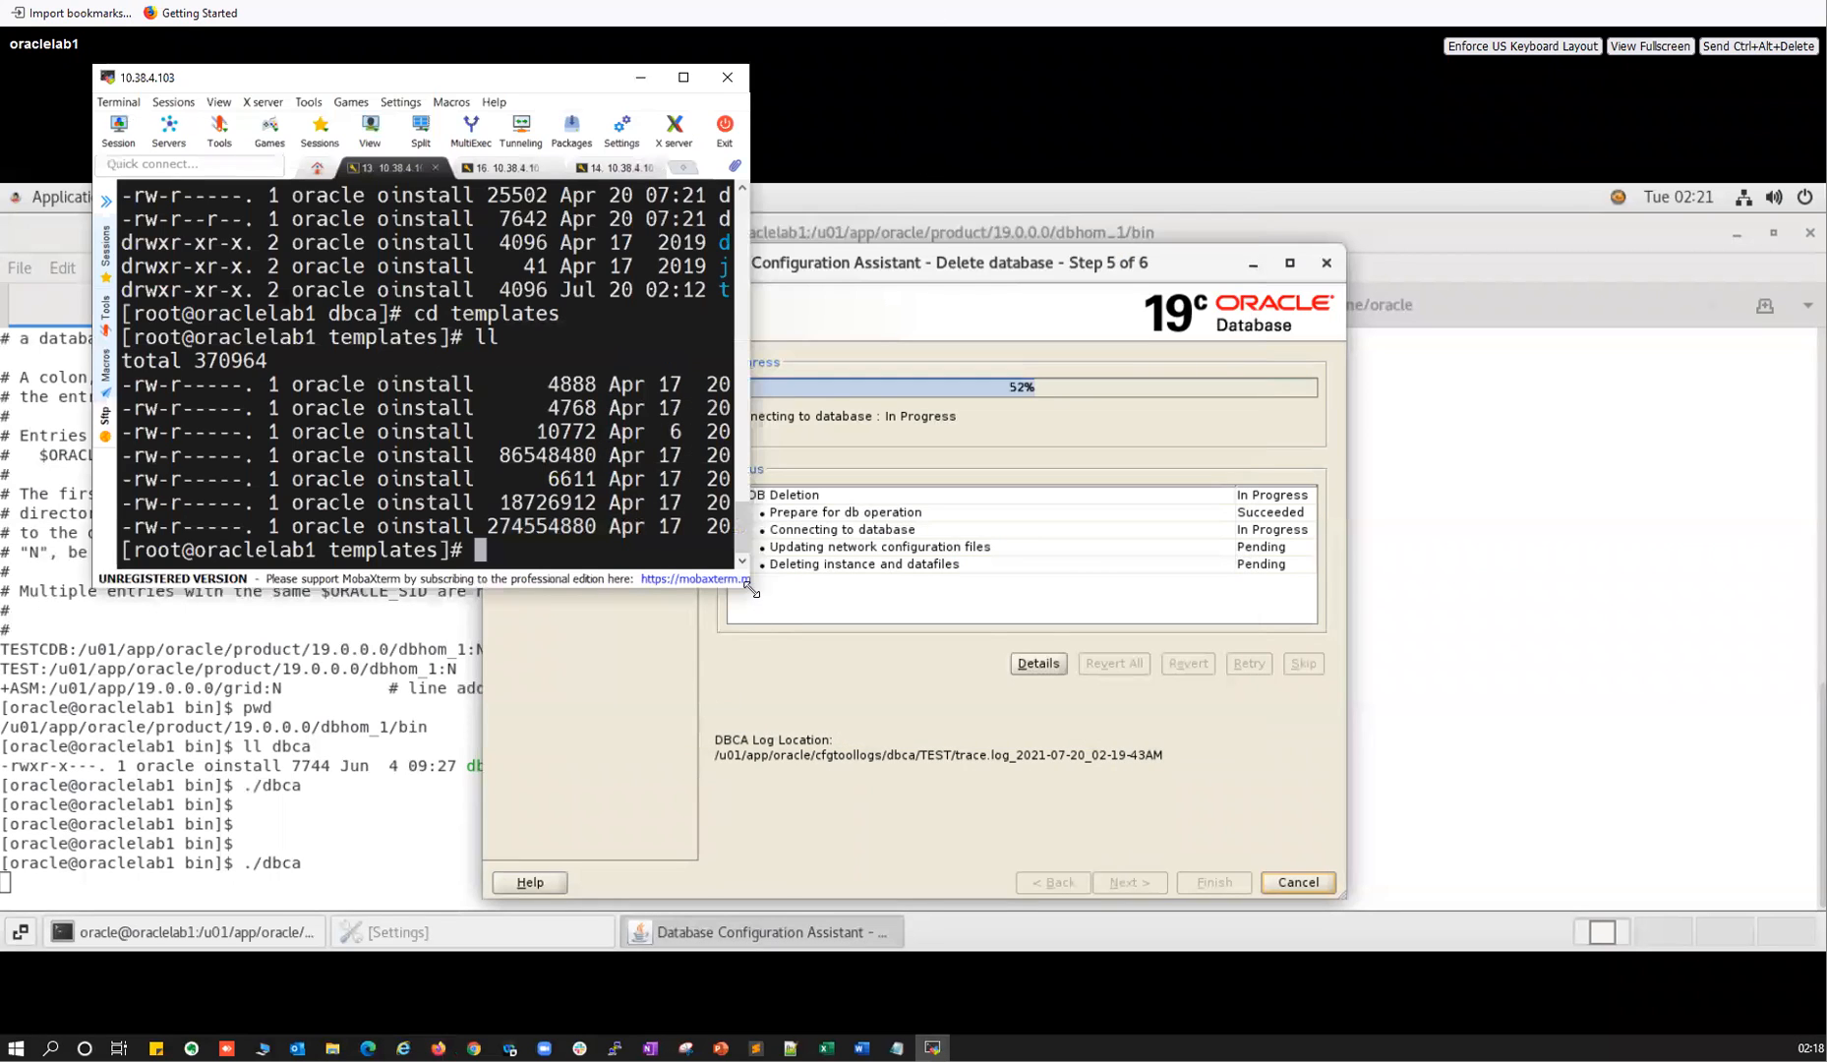
drag(752, 587, 1640, 585)
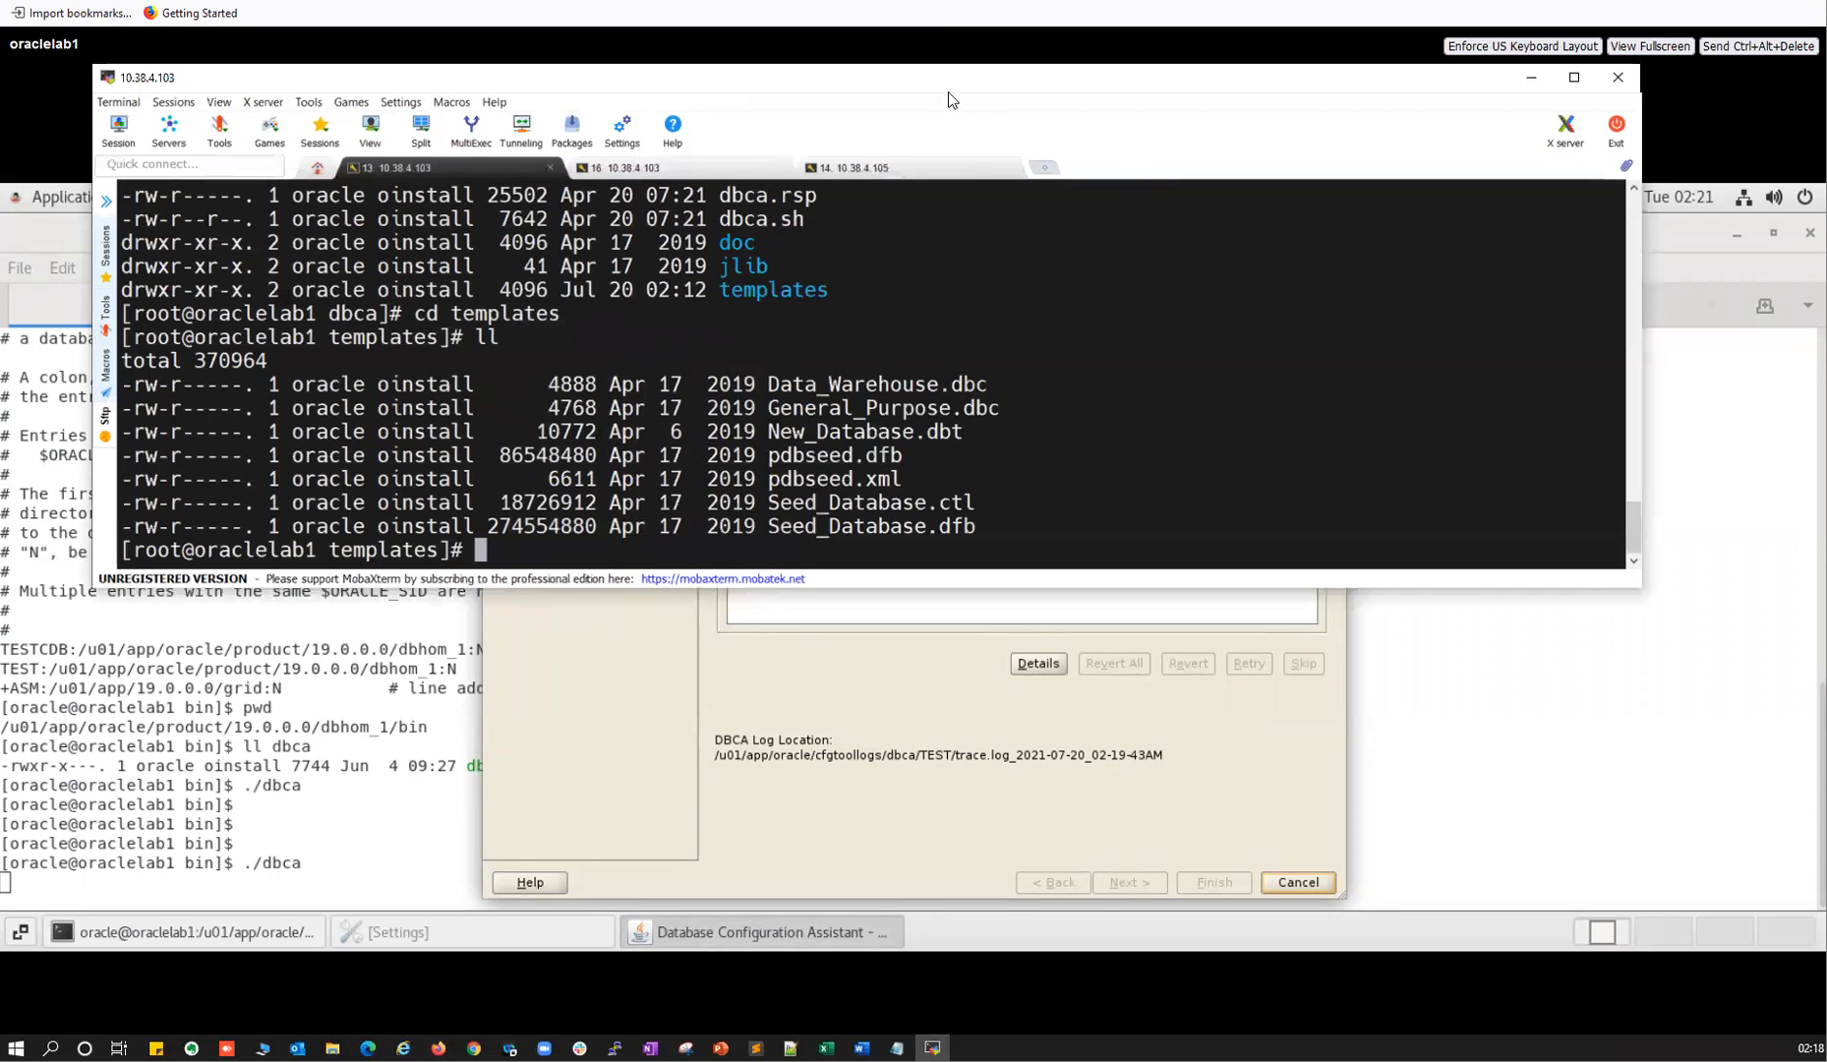
drag(952, 93, 1145, 484)
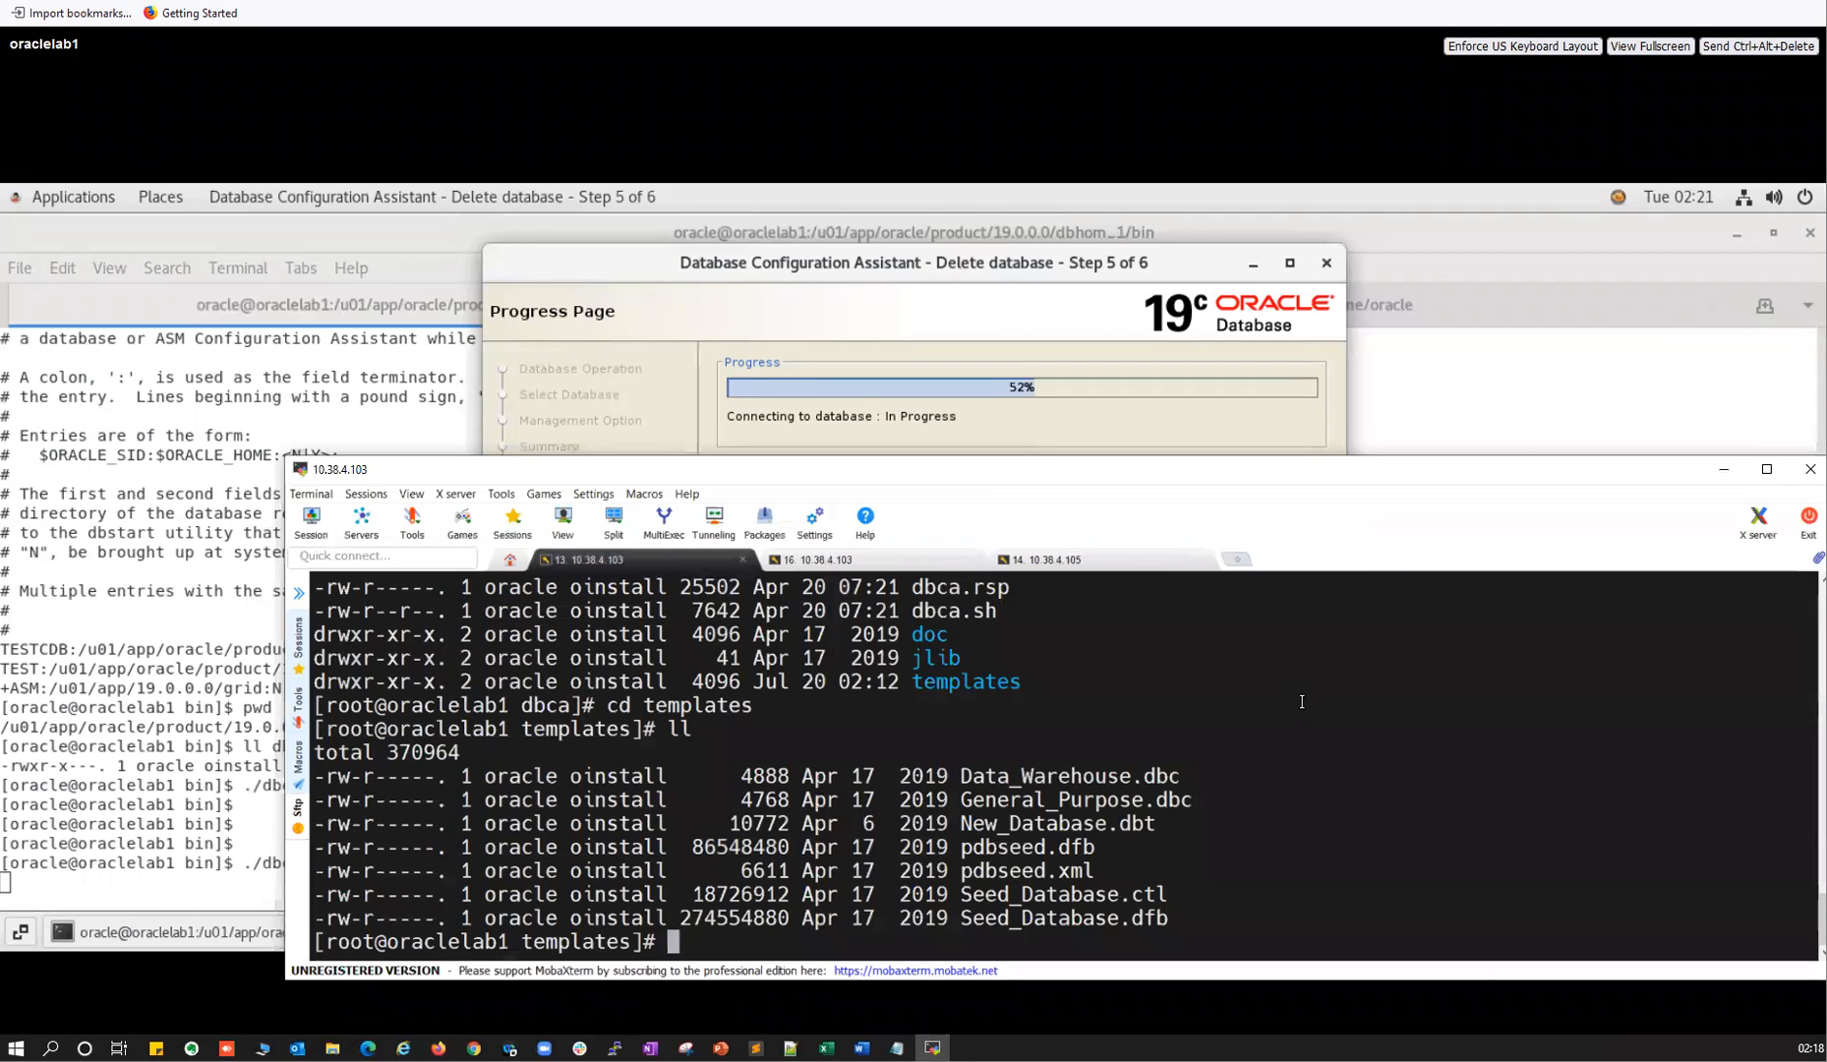
Change into the /u01/app/oracle/cfgtoollogs/dbca/TEST log folder using Tab completion.
text(cd /u01/app/p)
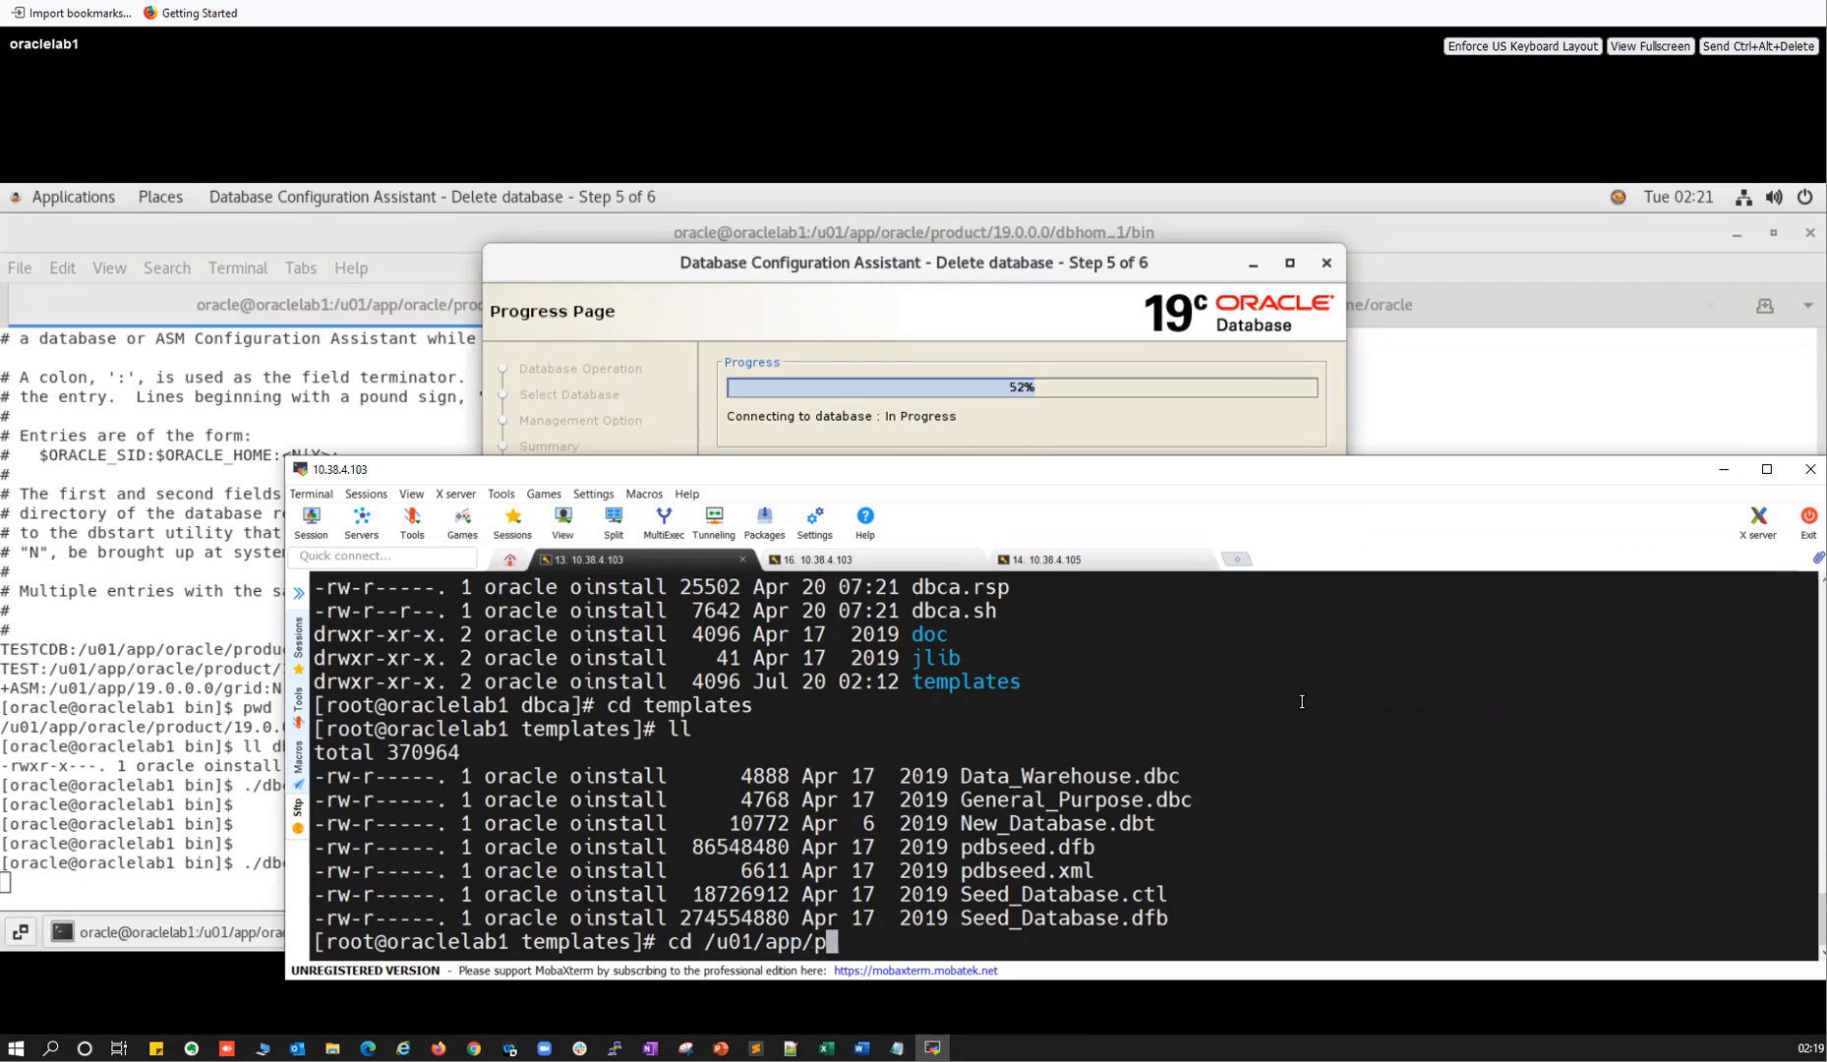
key(BackSpace)
text(oracle/cf)
key(Tab)
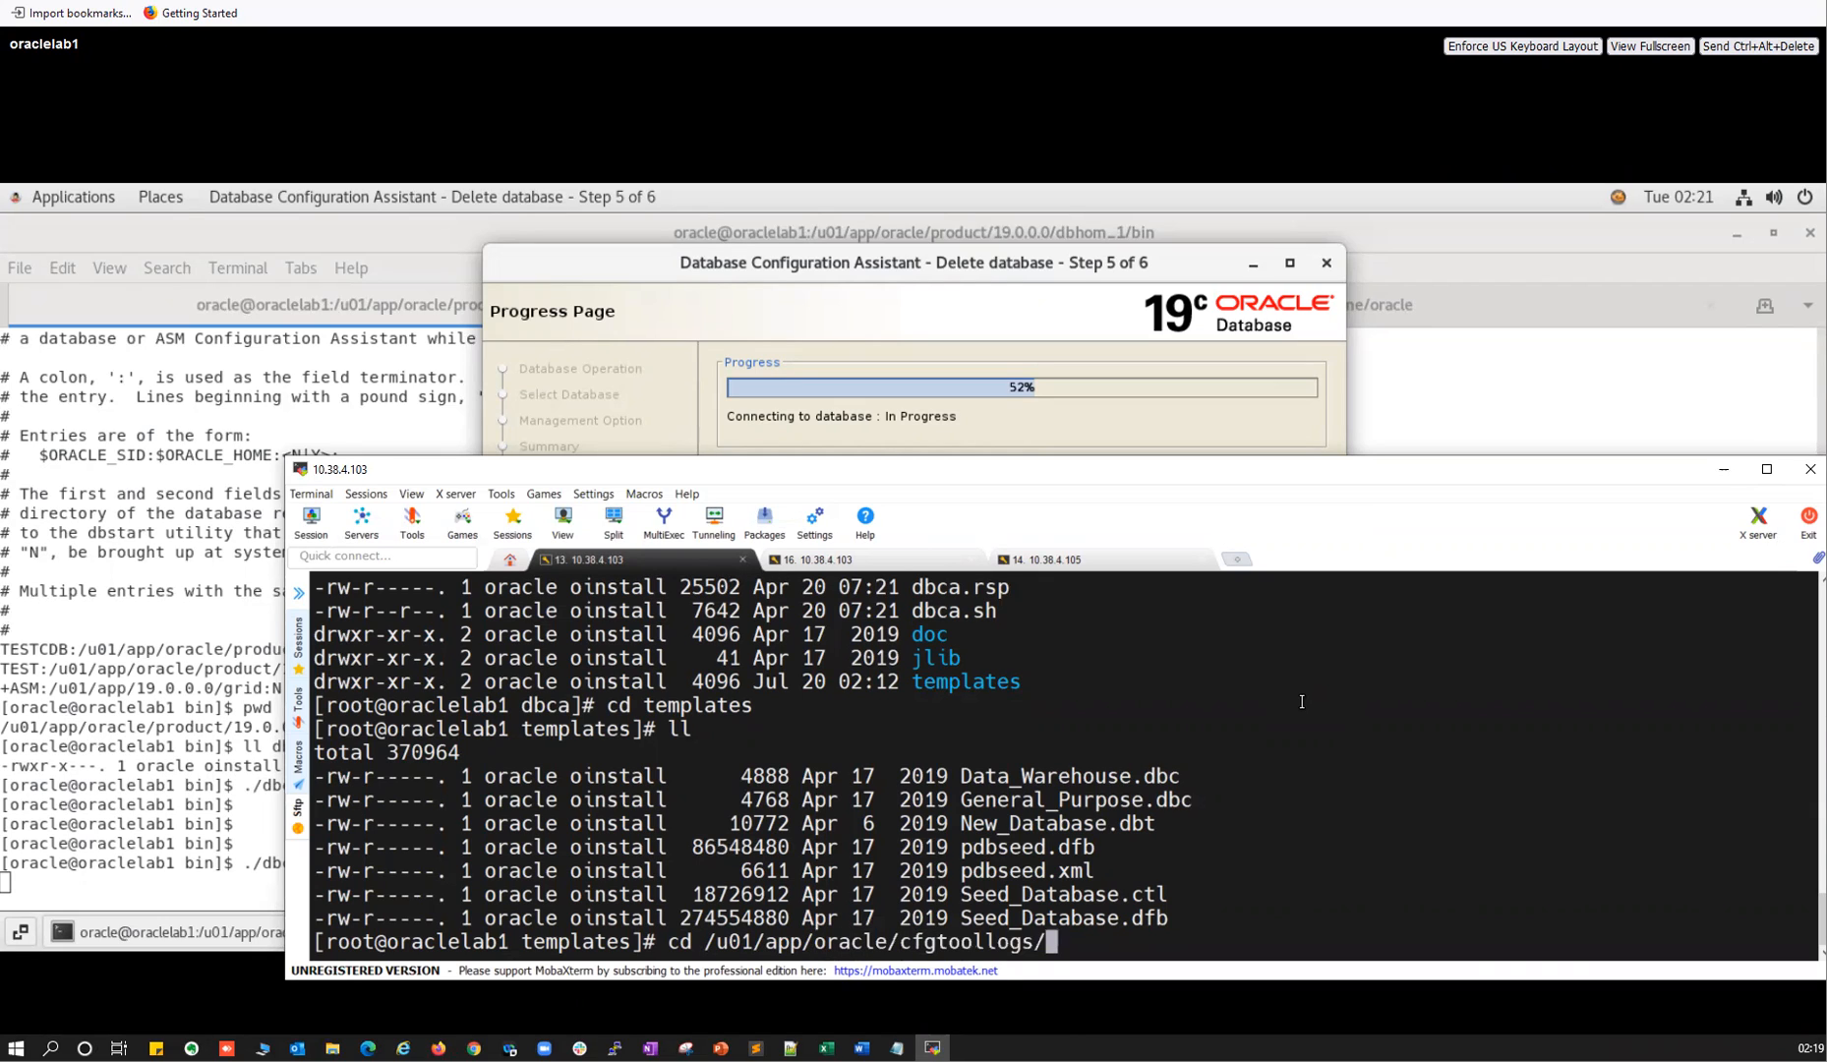
key(Tab)
key(Tab)
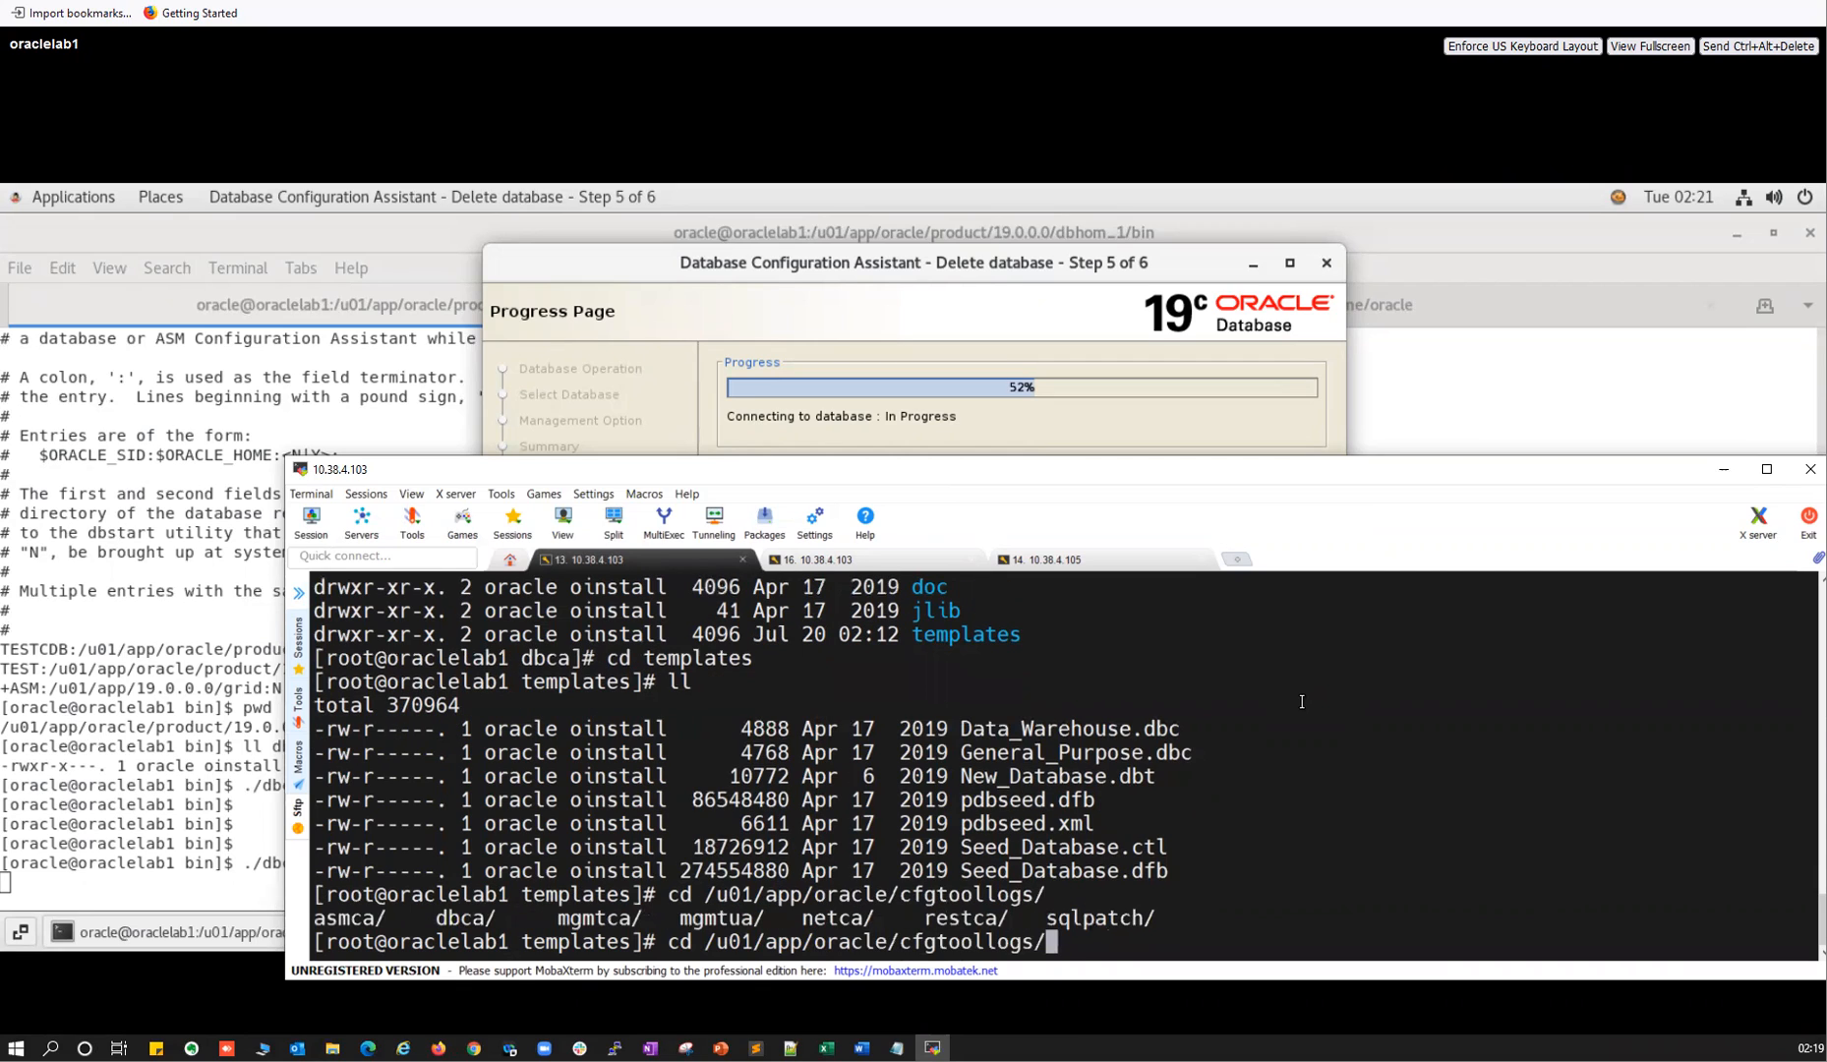
text(d)
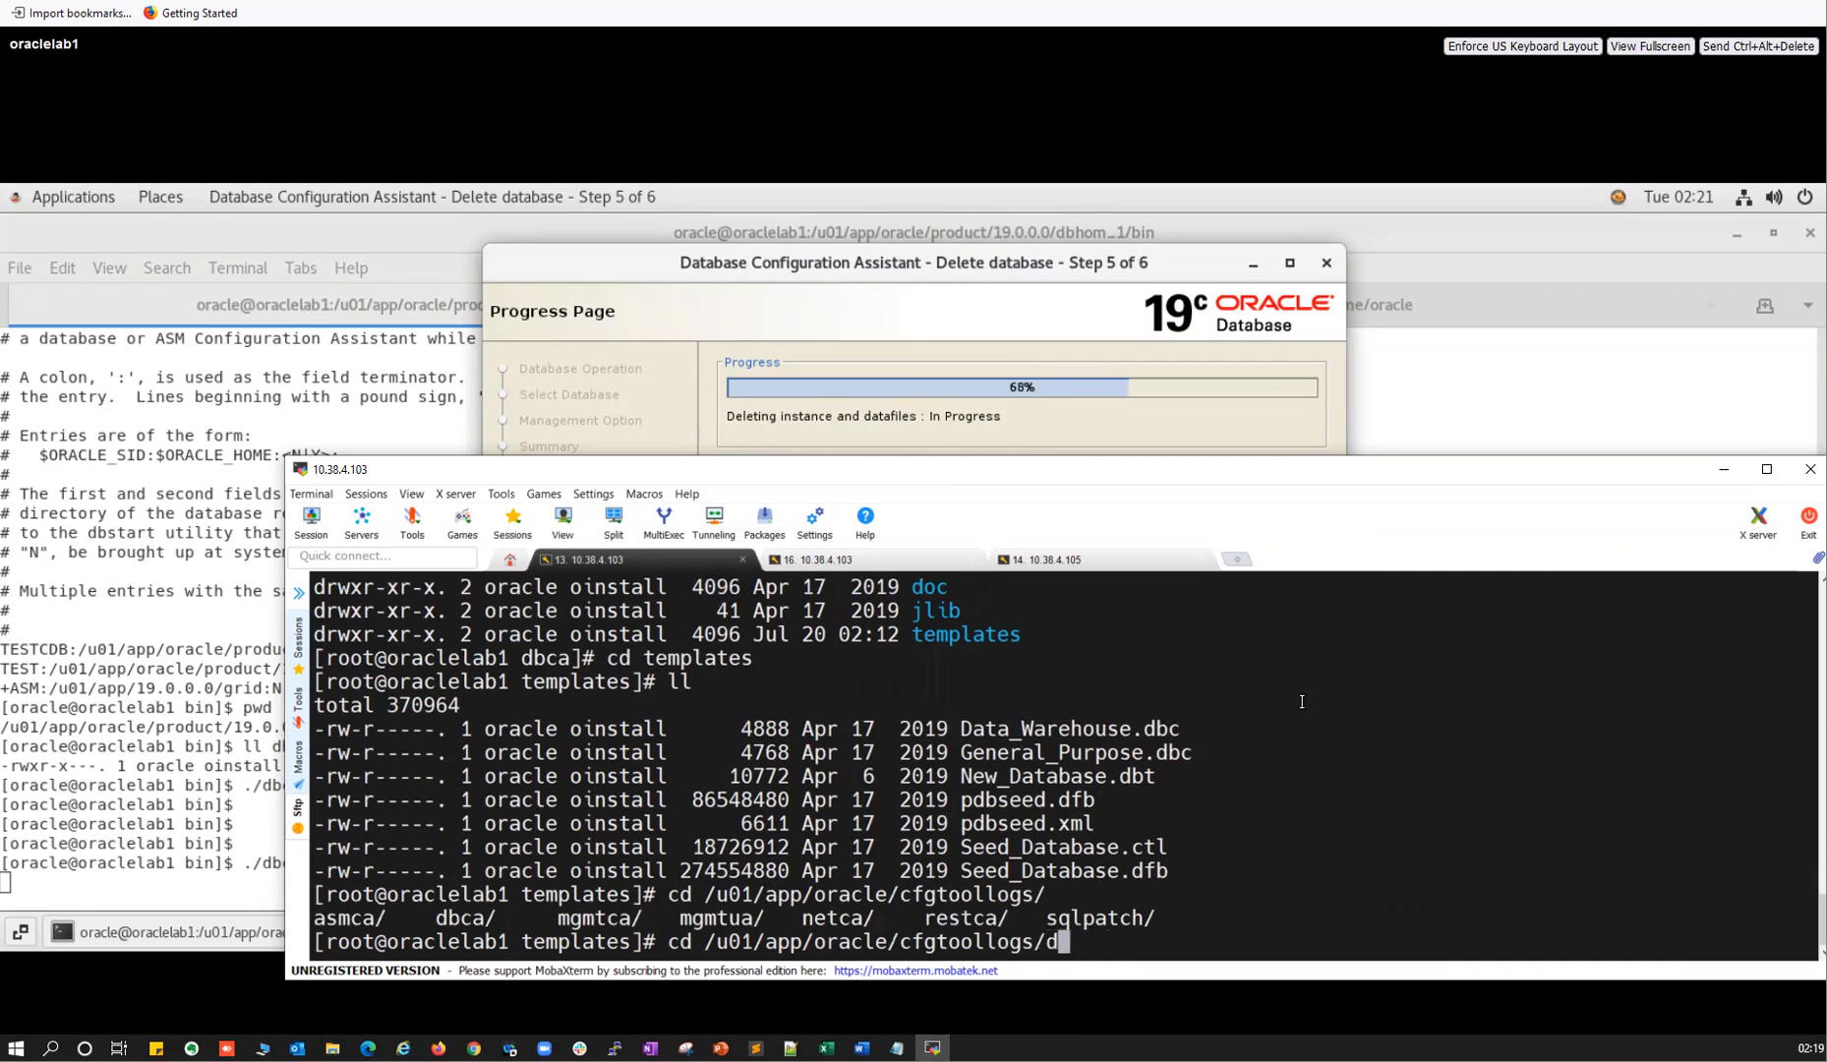
text(bca/TEST)
key(Return)
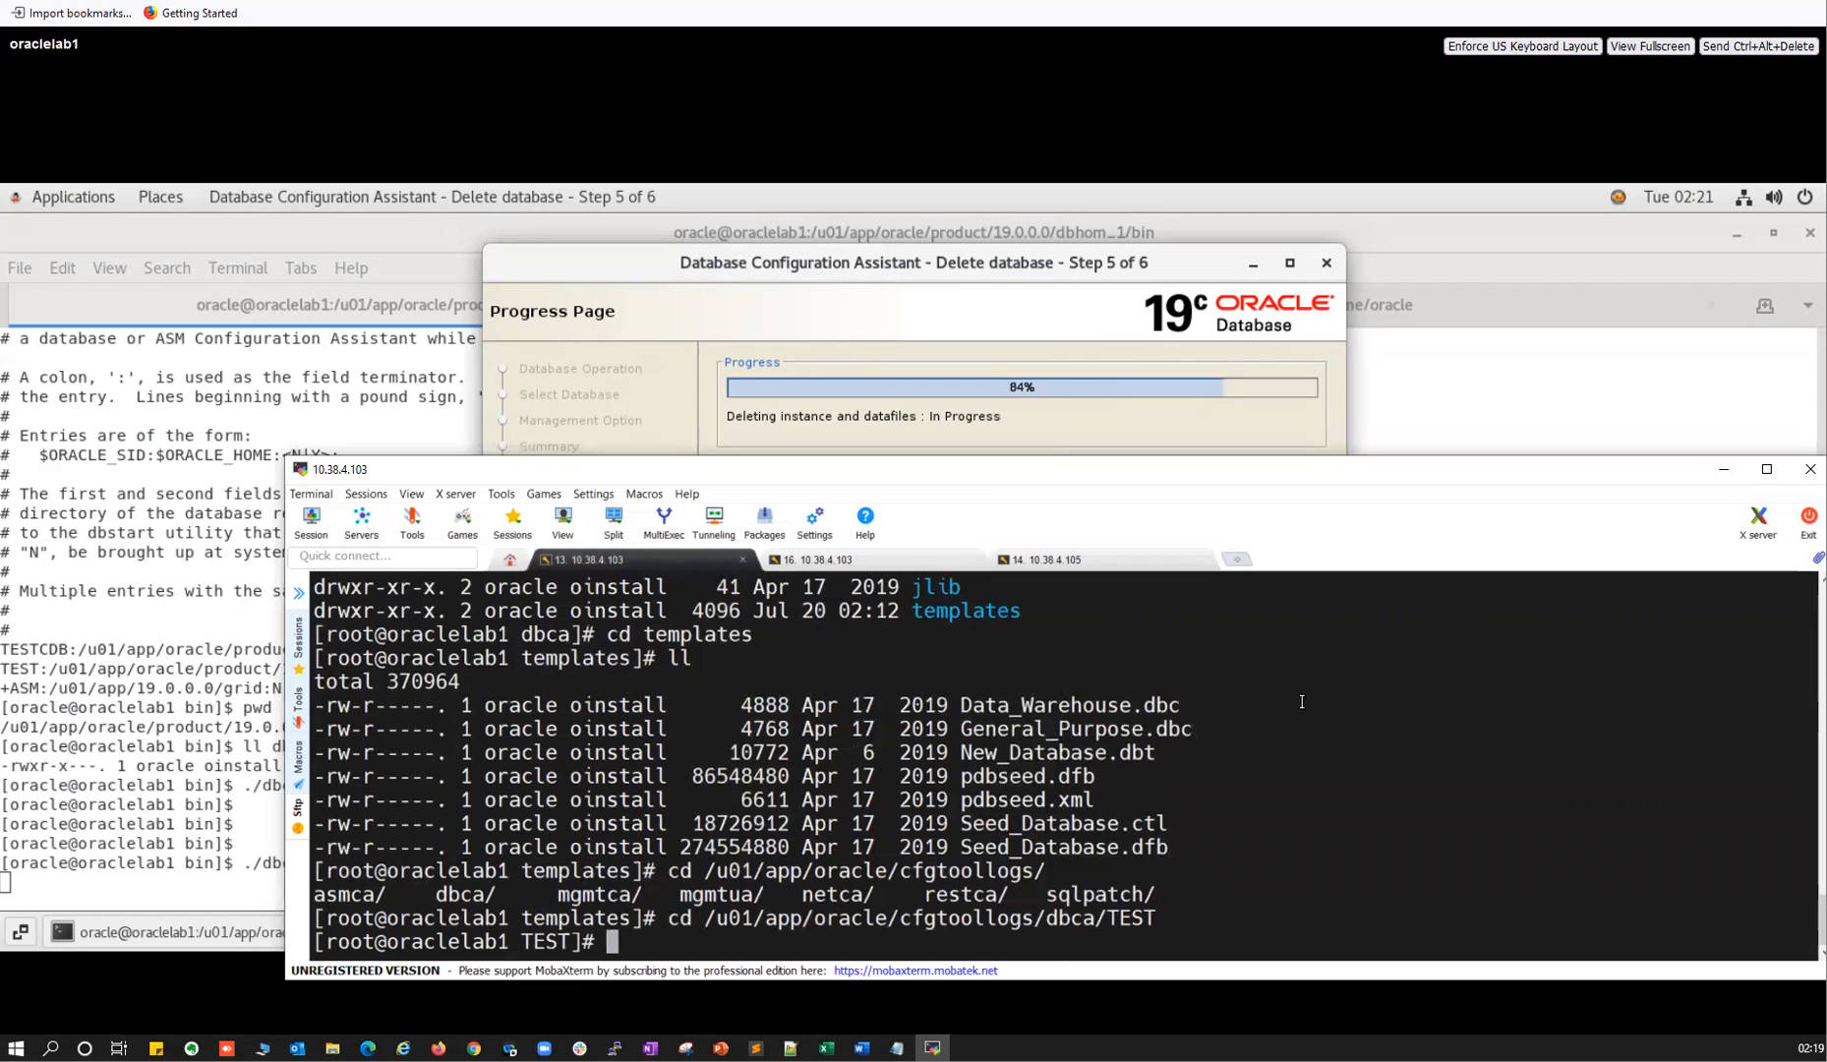
List the logs with ll and ls -ltrh, then tail -f the newest trace.log to the completion page.
text(ll)
key(Return)
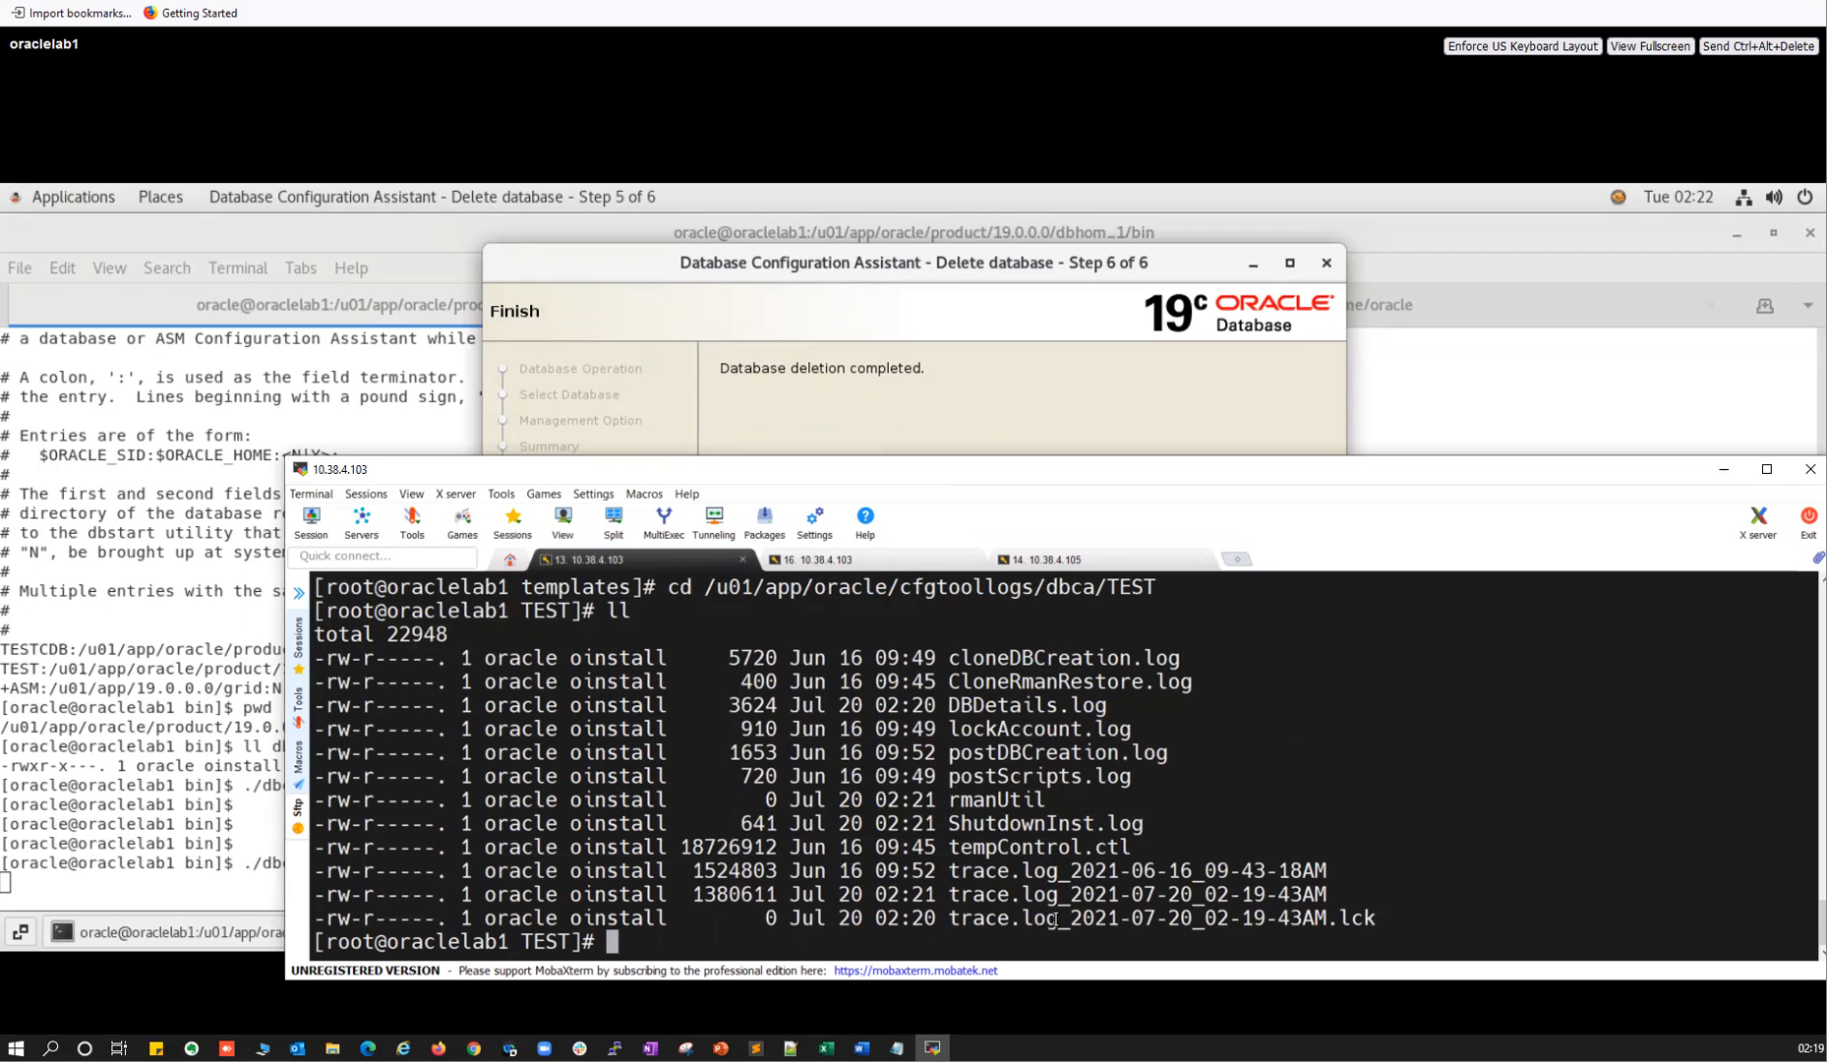
text(ls -ltrh)
key(Return)
double_click(1027, 917)
key(ctrl+c)
text(tail -f)
right_click(1103, 818)
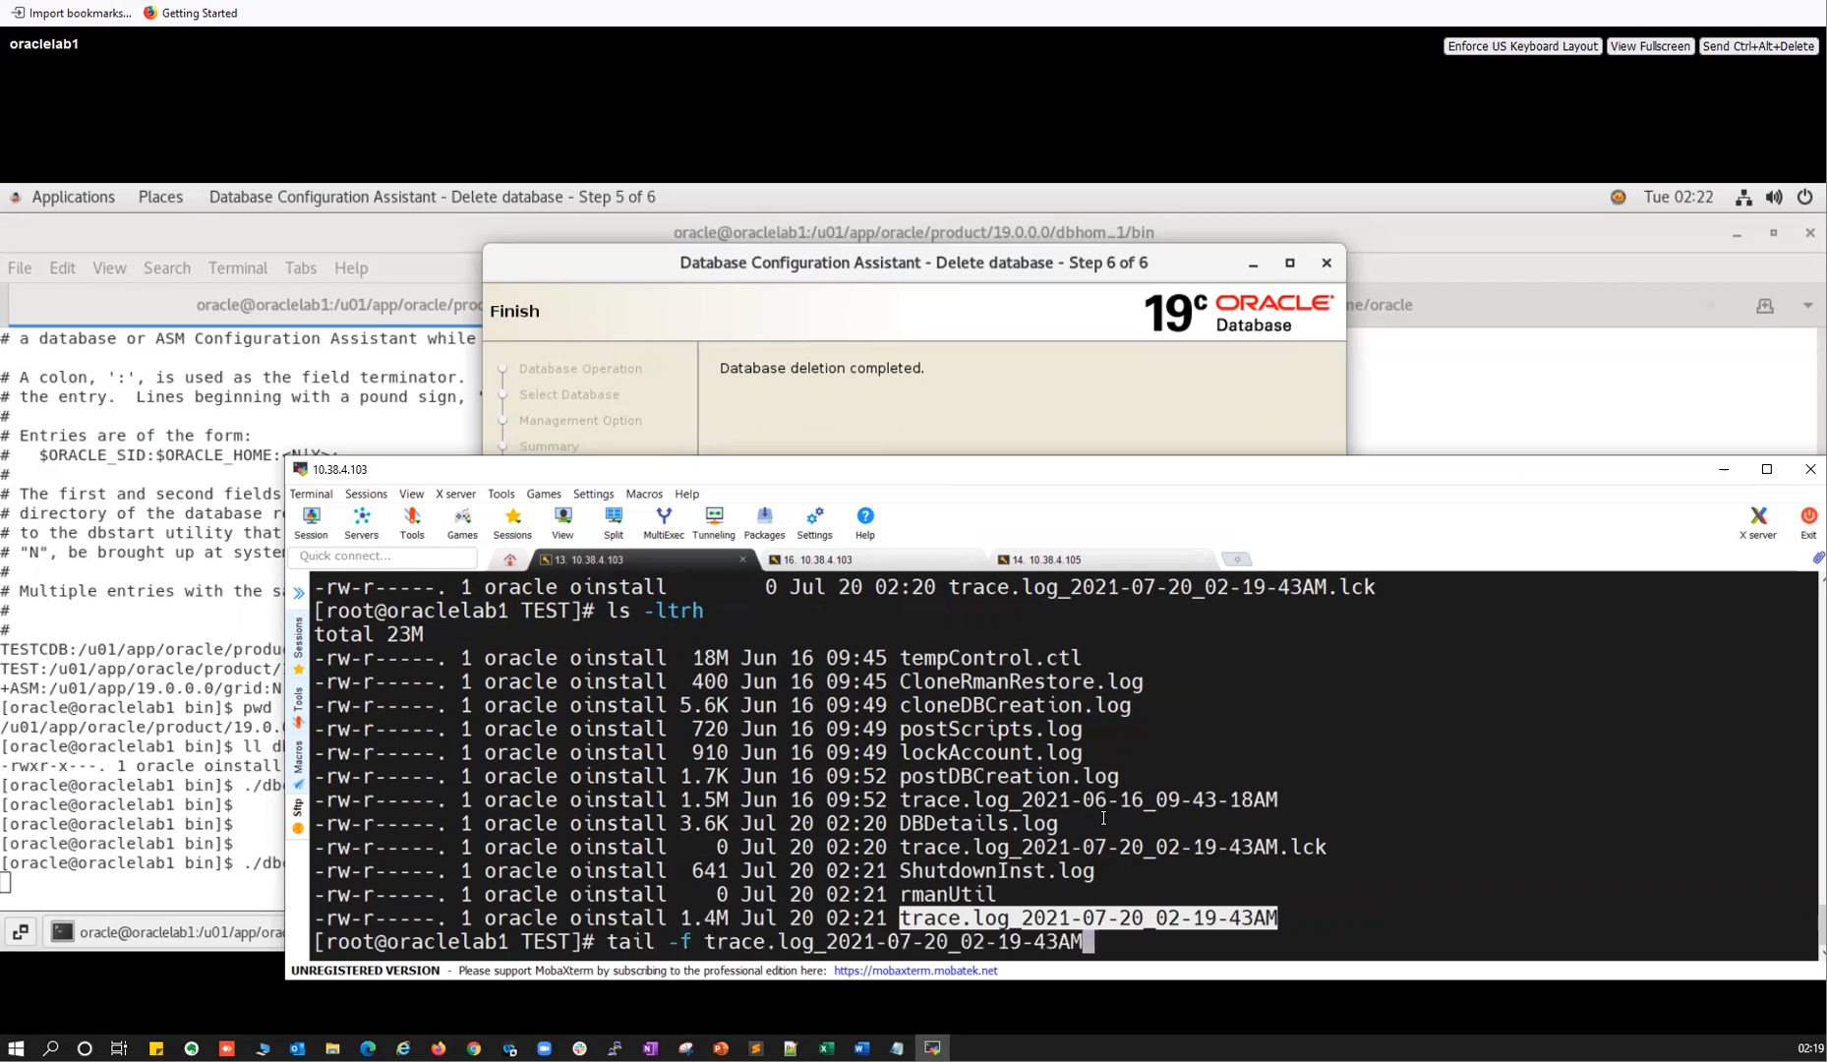
key(Return)
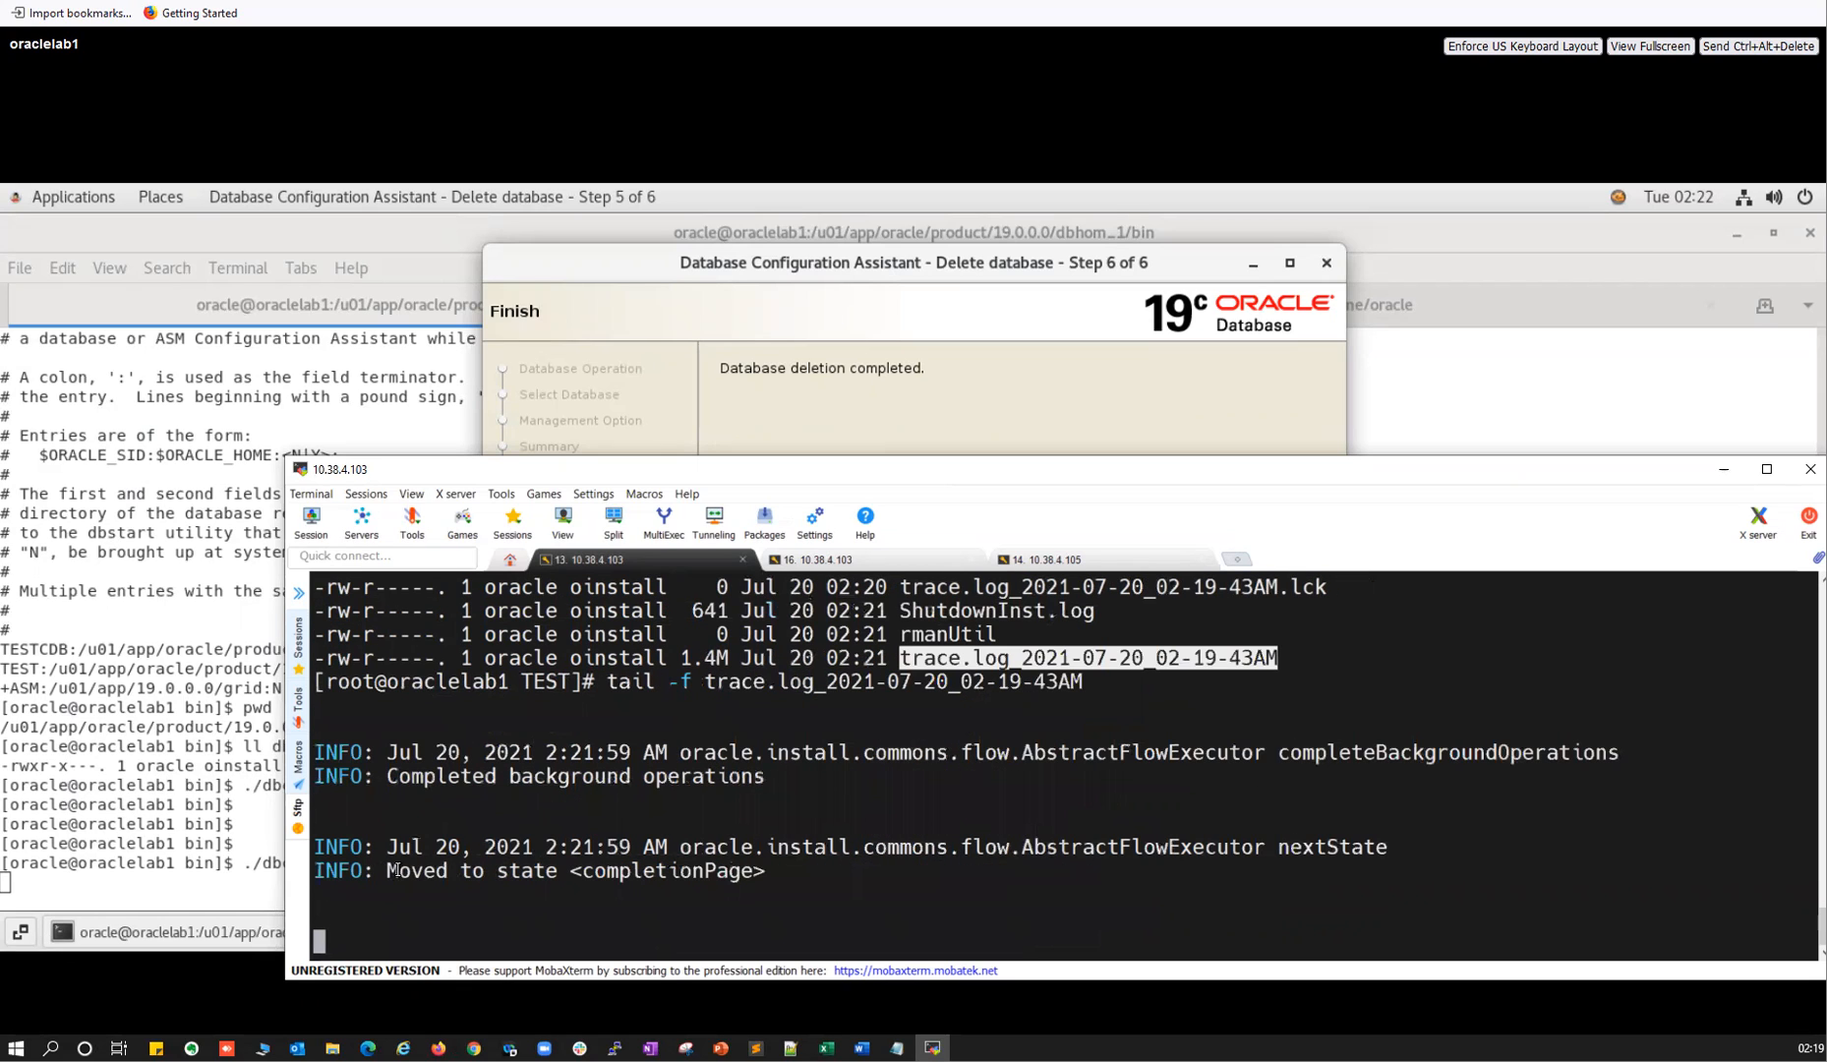
drag(399, 871, 693, 875)
key(alt+Tab)
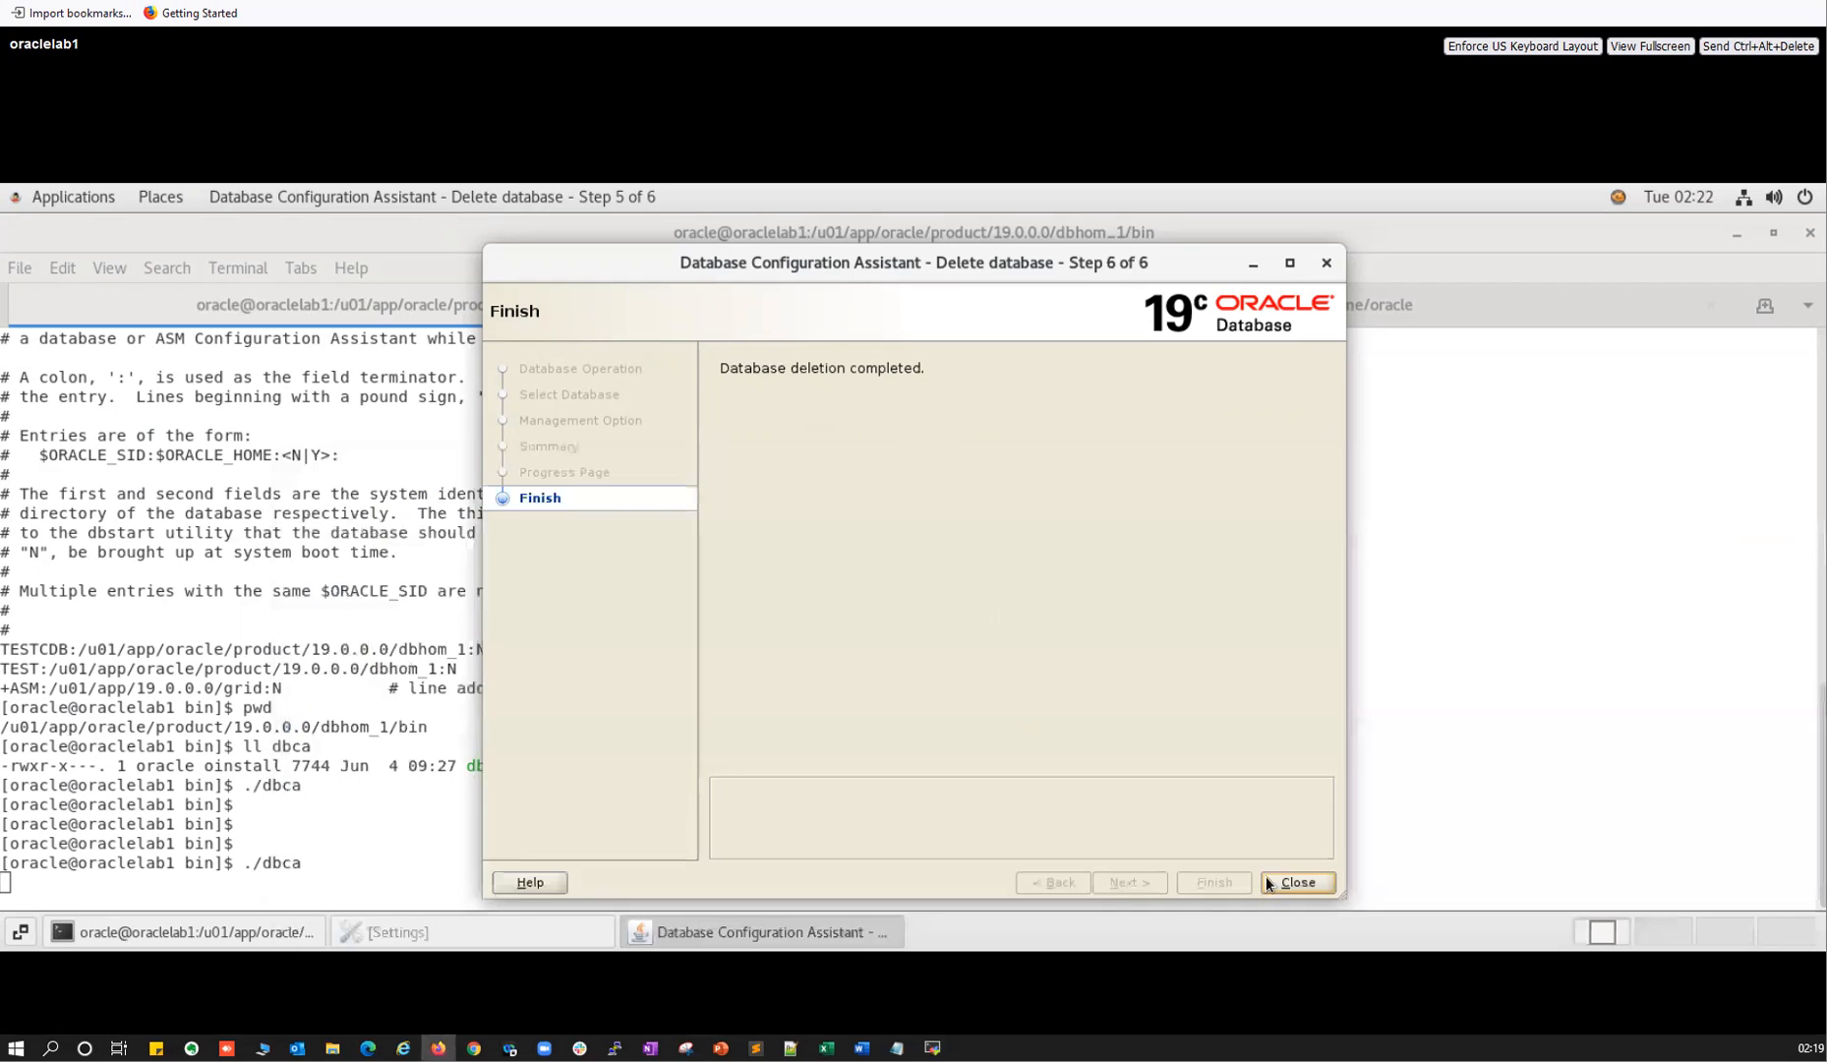
Close the finished deletion wizard and rerun ./dbca from the terminal's command history.
click(1280, 882)
key(alt+Tab)
click(864, 882)
key(alt+Tab)
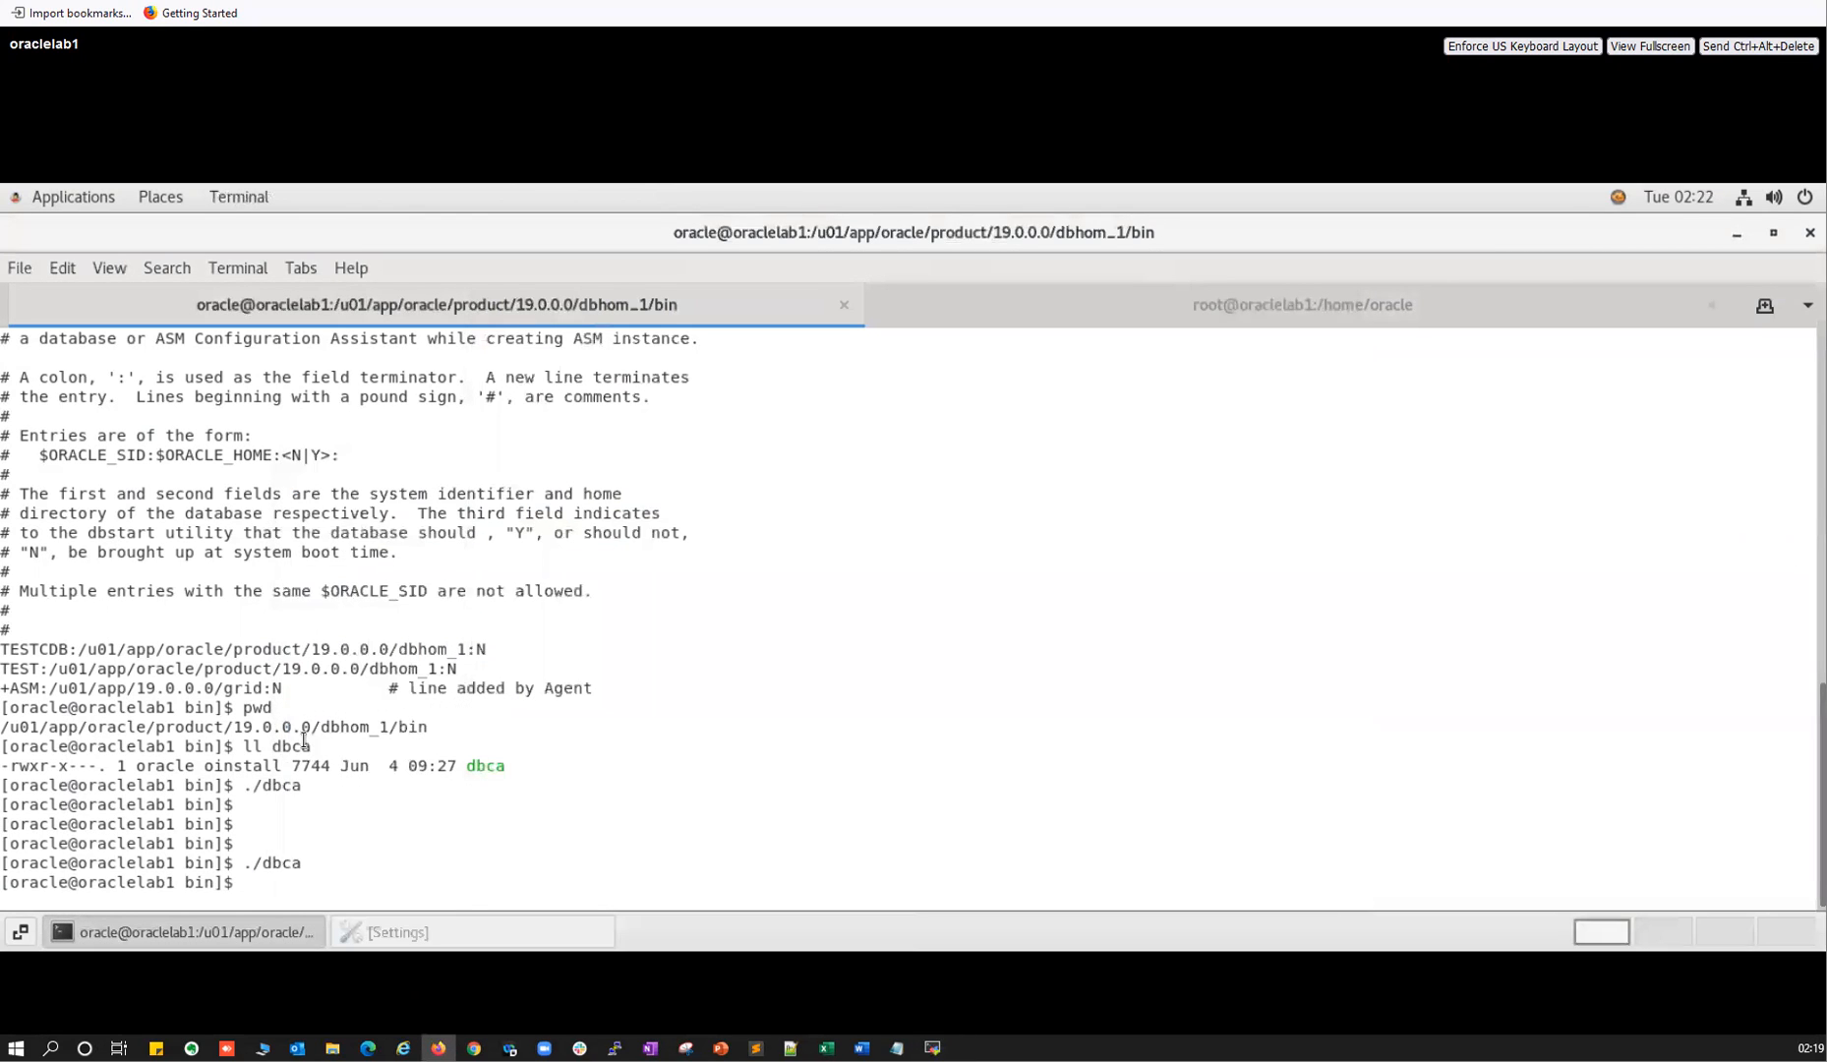
key(Up)
key(Return)
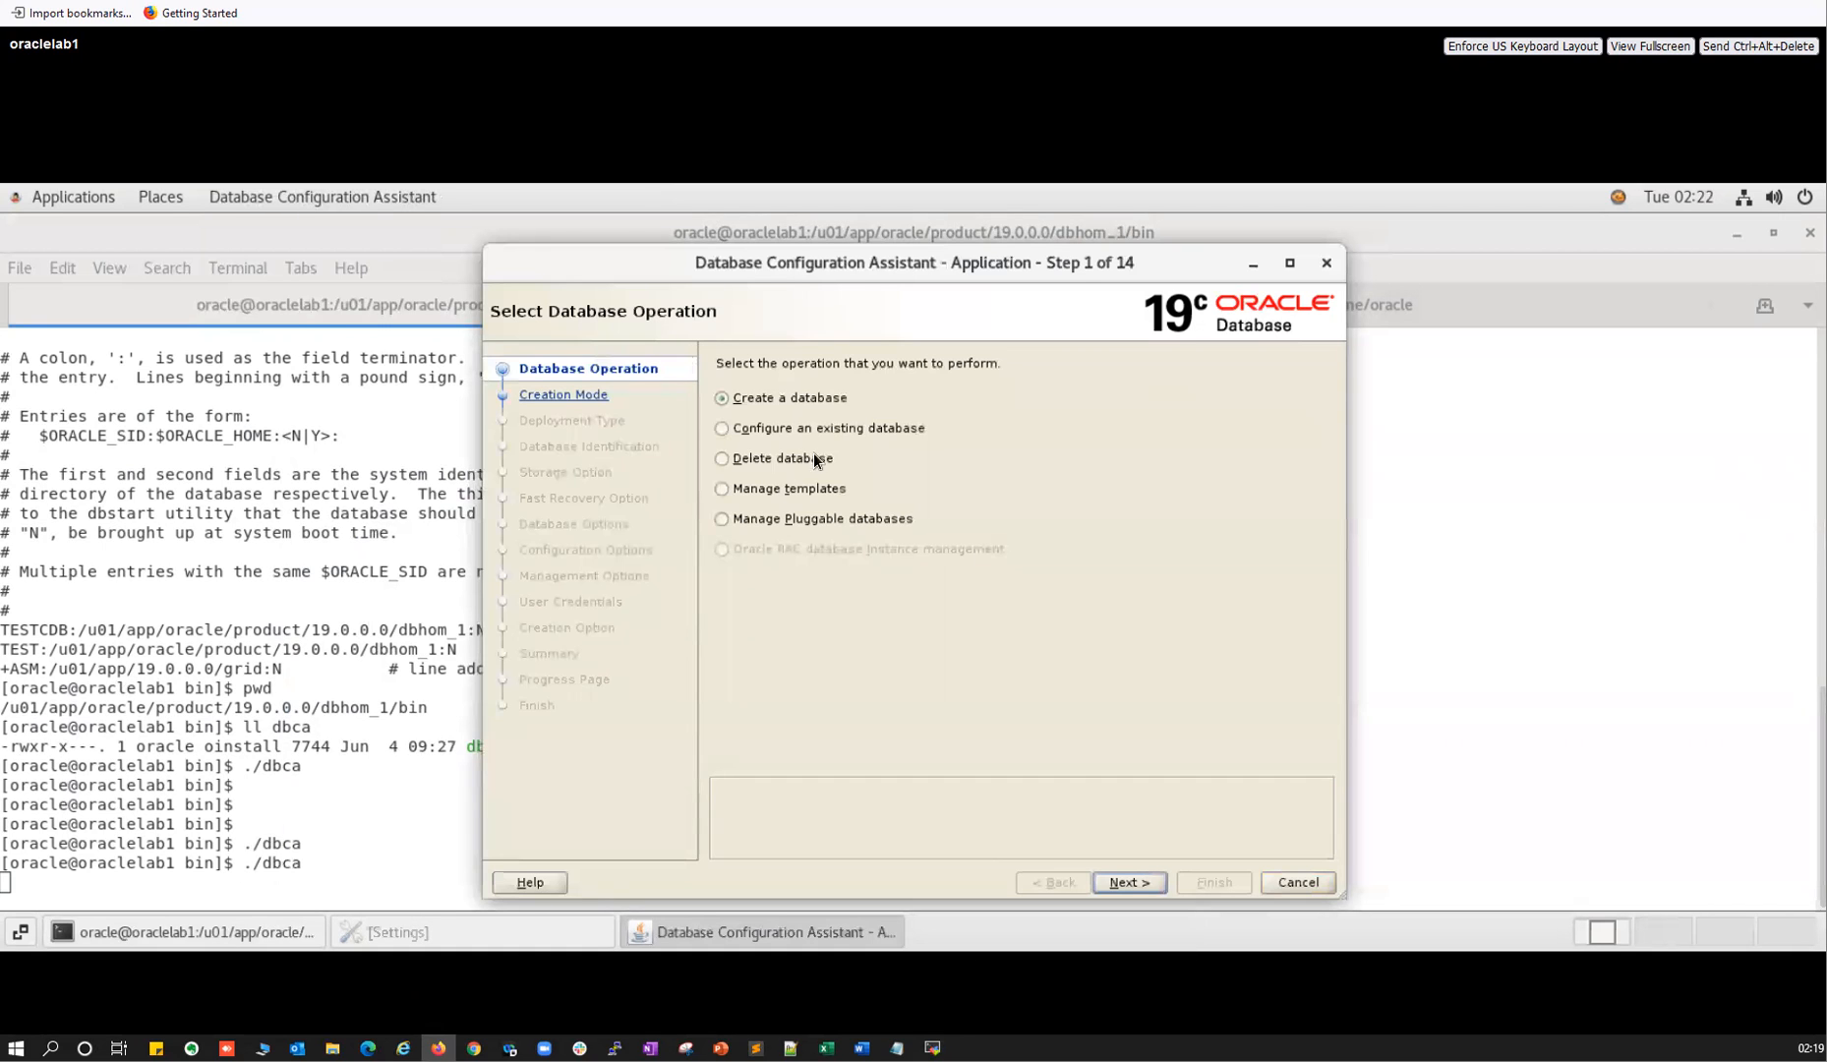
Choose Delete database again, pick TESTCDB, enter the SYS password, and load its details.
click(746, 456)
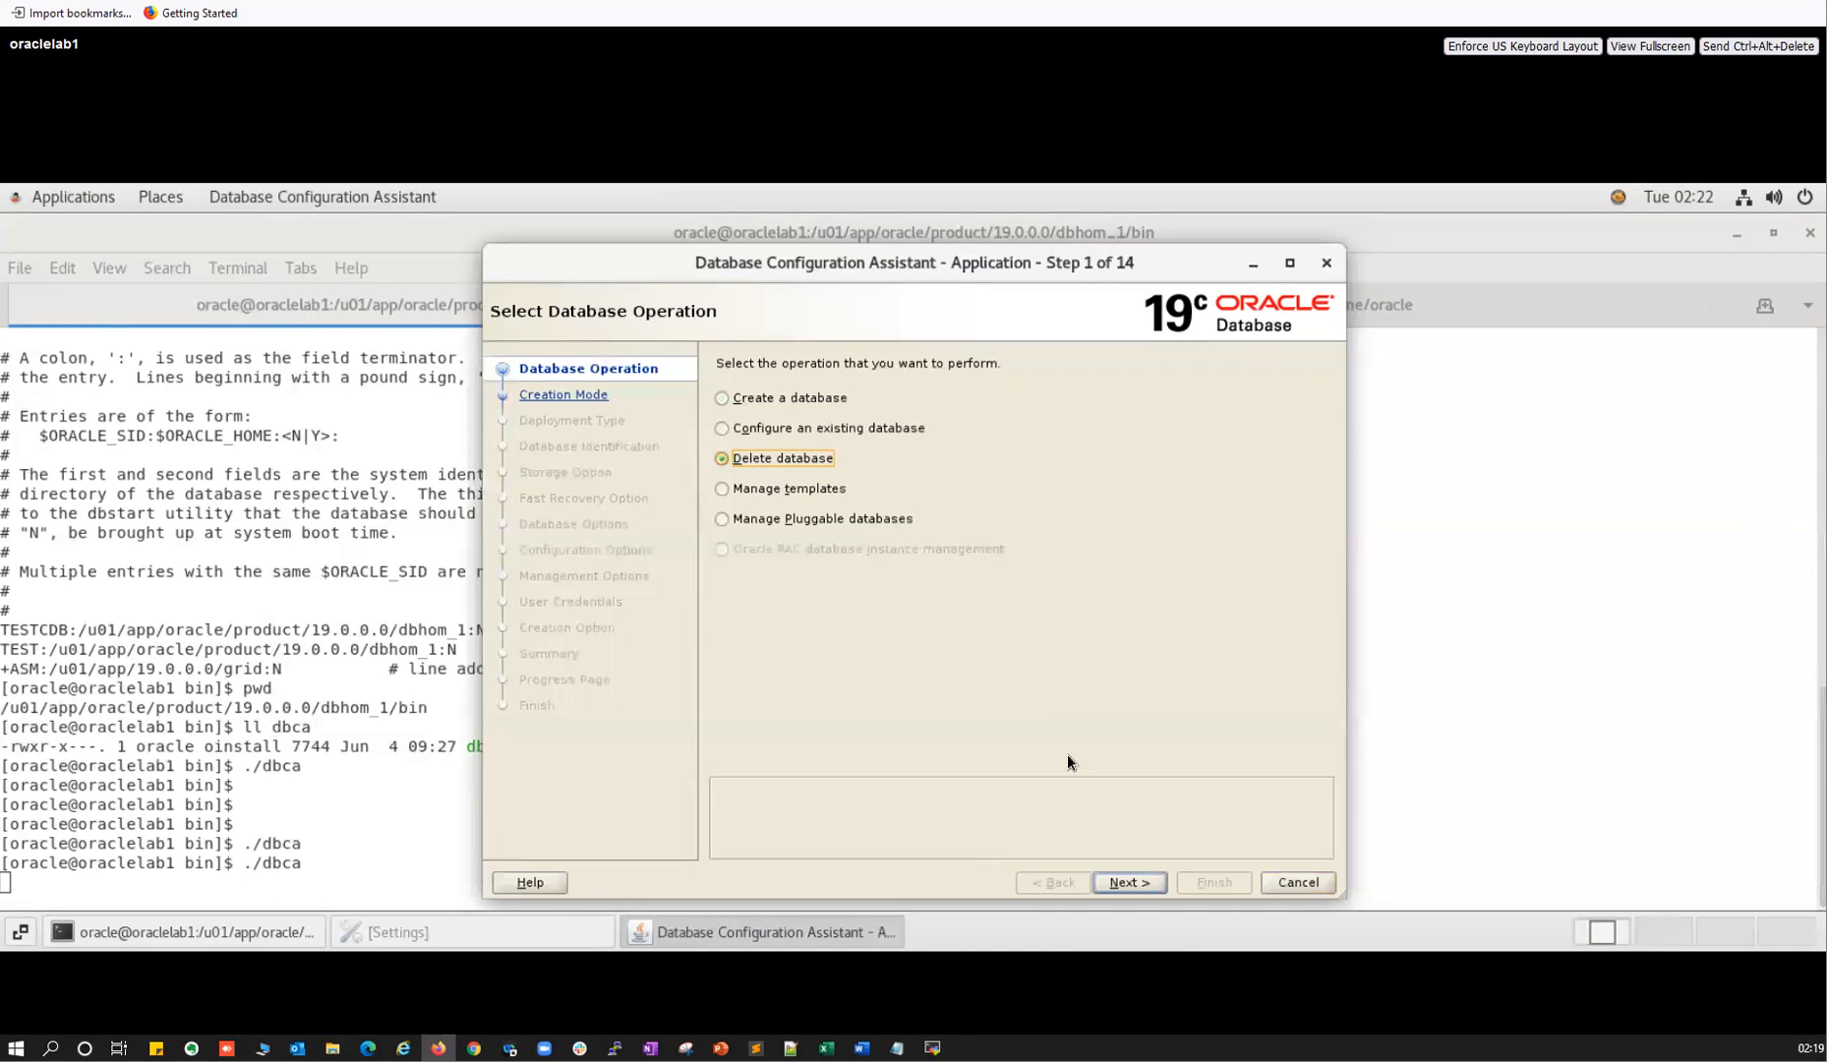
click(1119, 876)
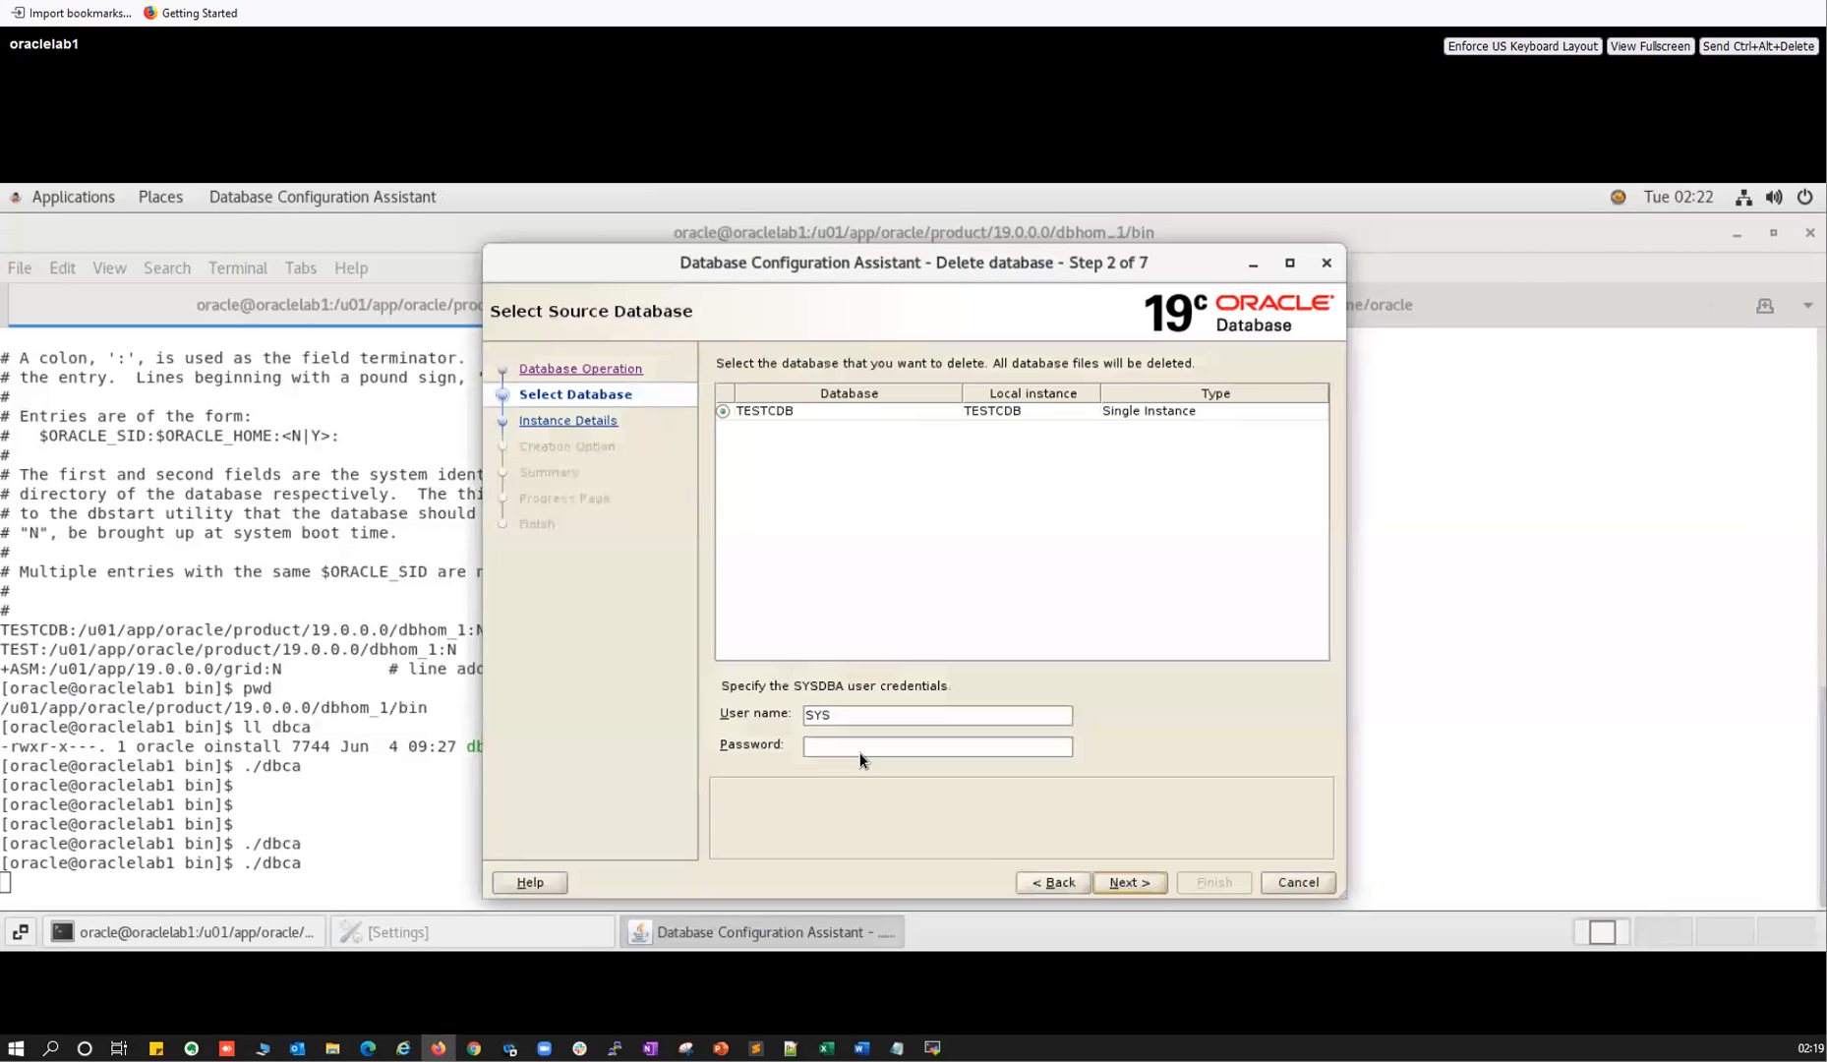
click(860, 746)
text(•••••••••)
click(1138, 882)
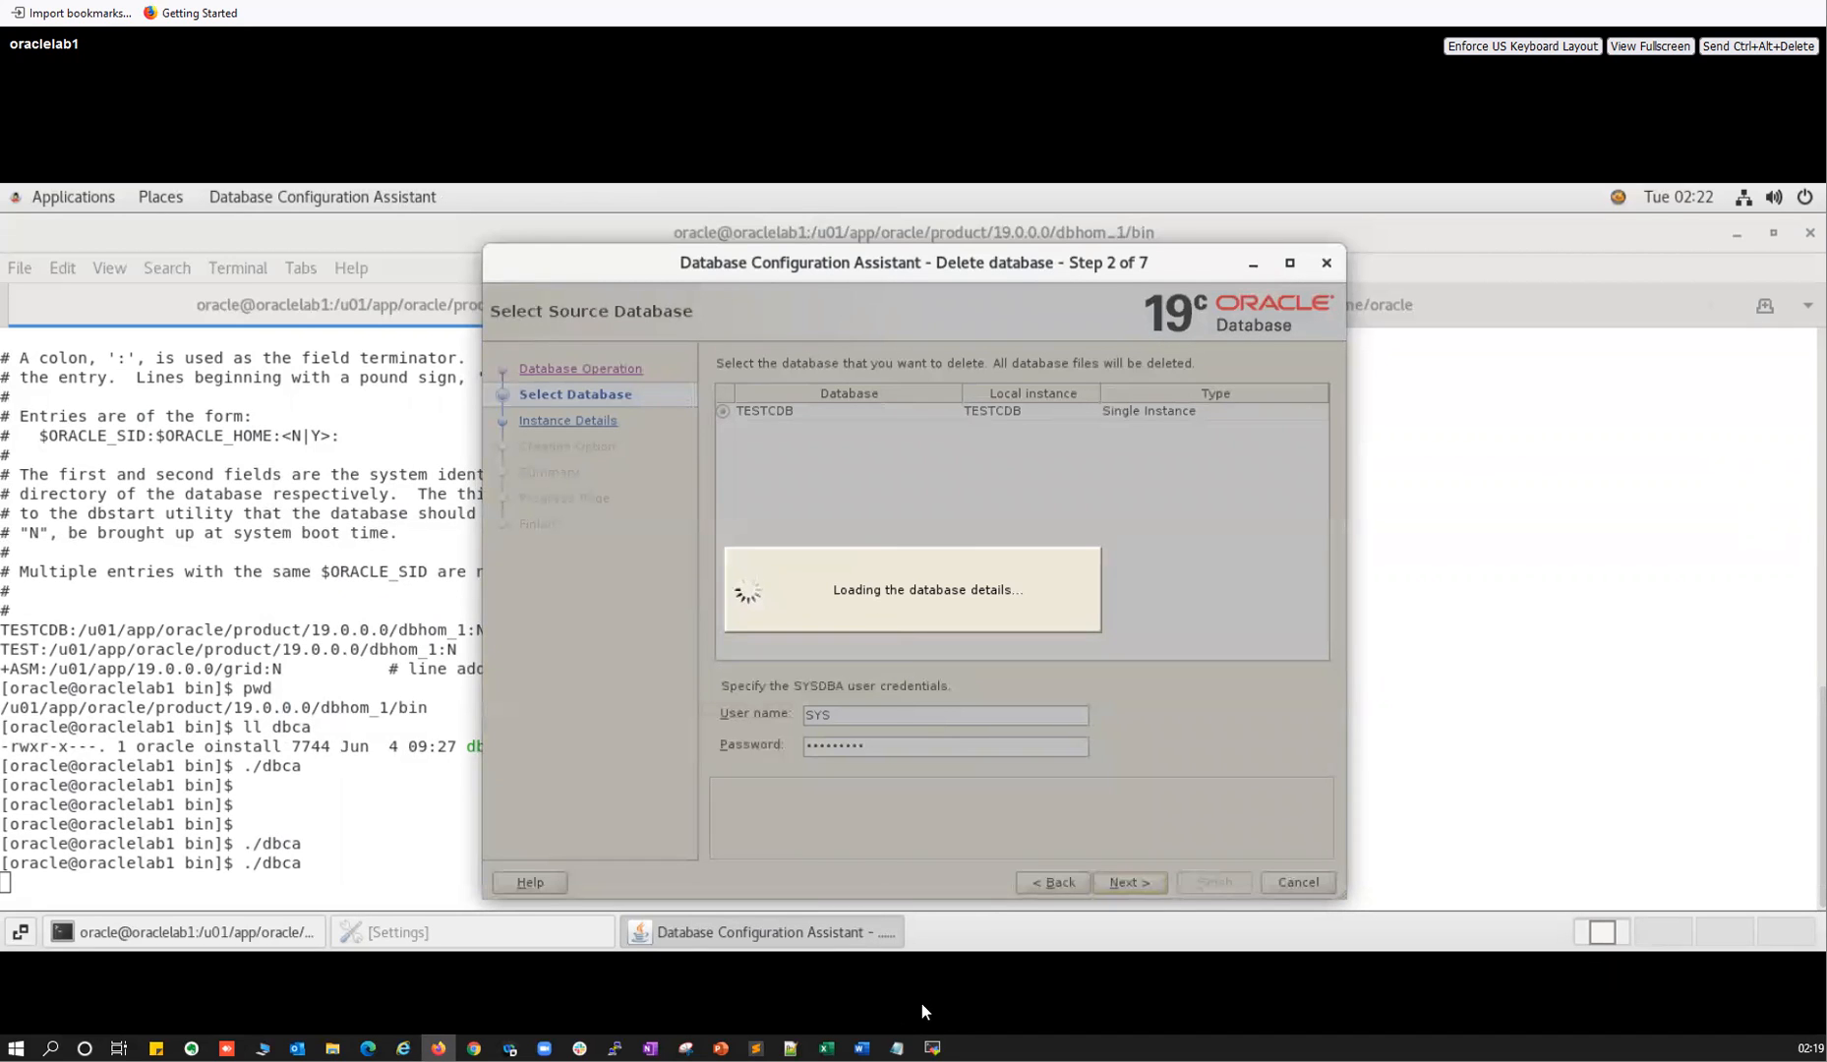
click(932, 1049)
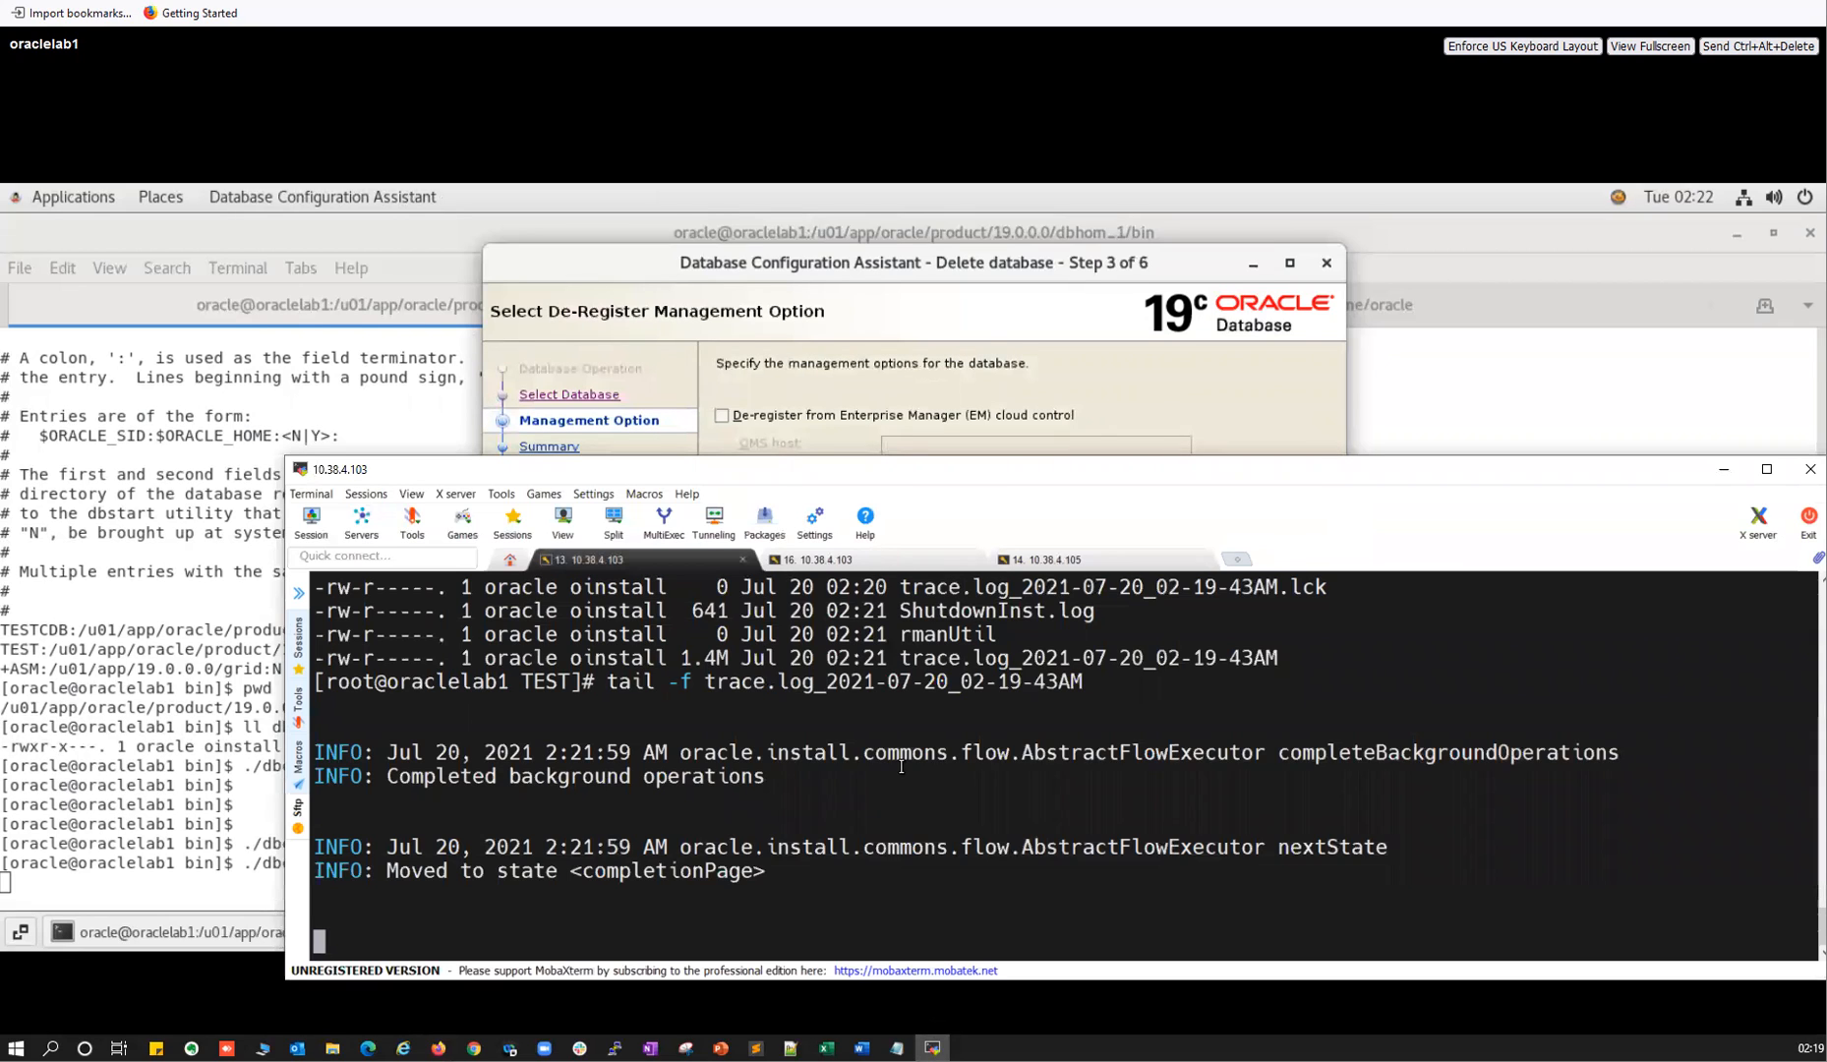
Stop tailing the old trace log and move into the dbca TESTCDB log folder.
key(ctrl+c)
key(Return)
text(cd .)
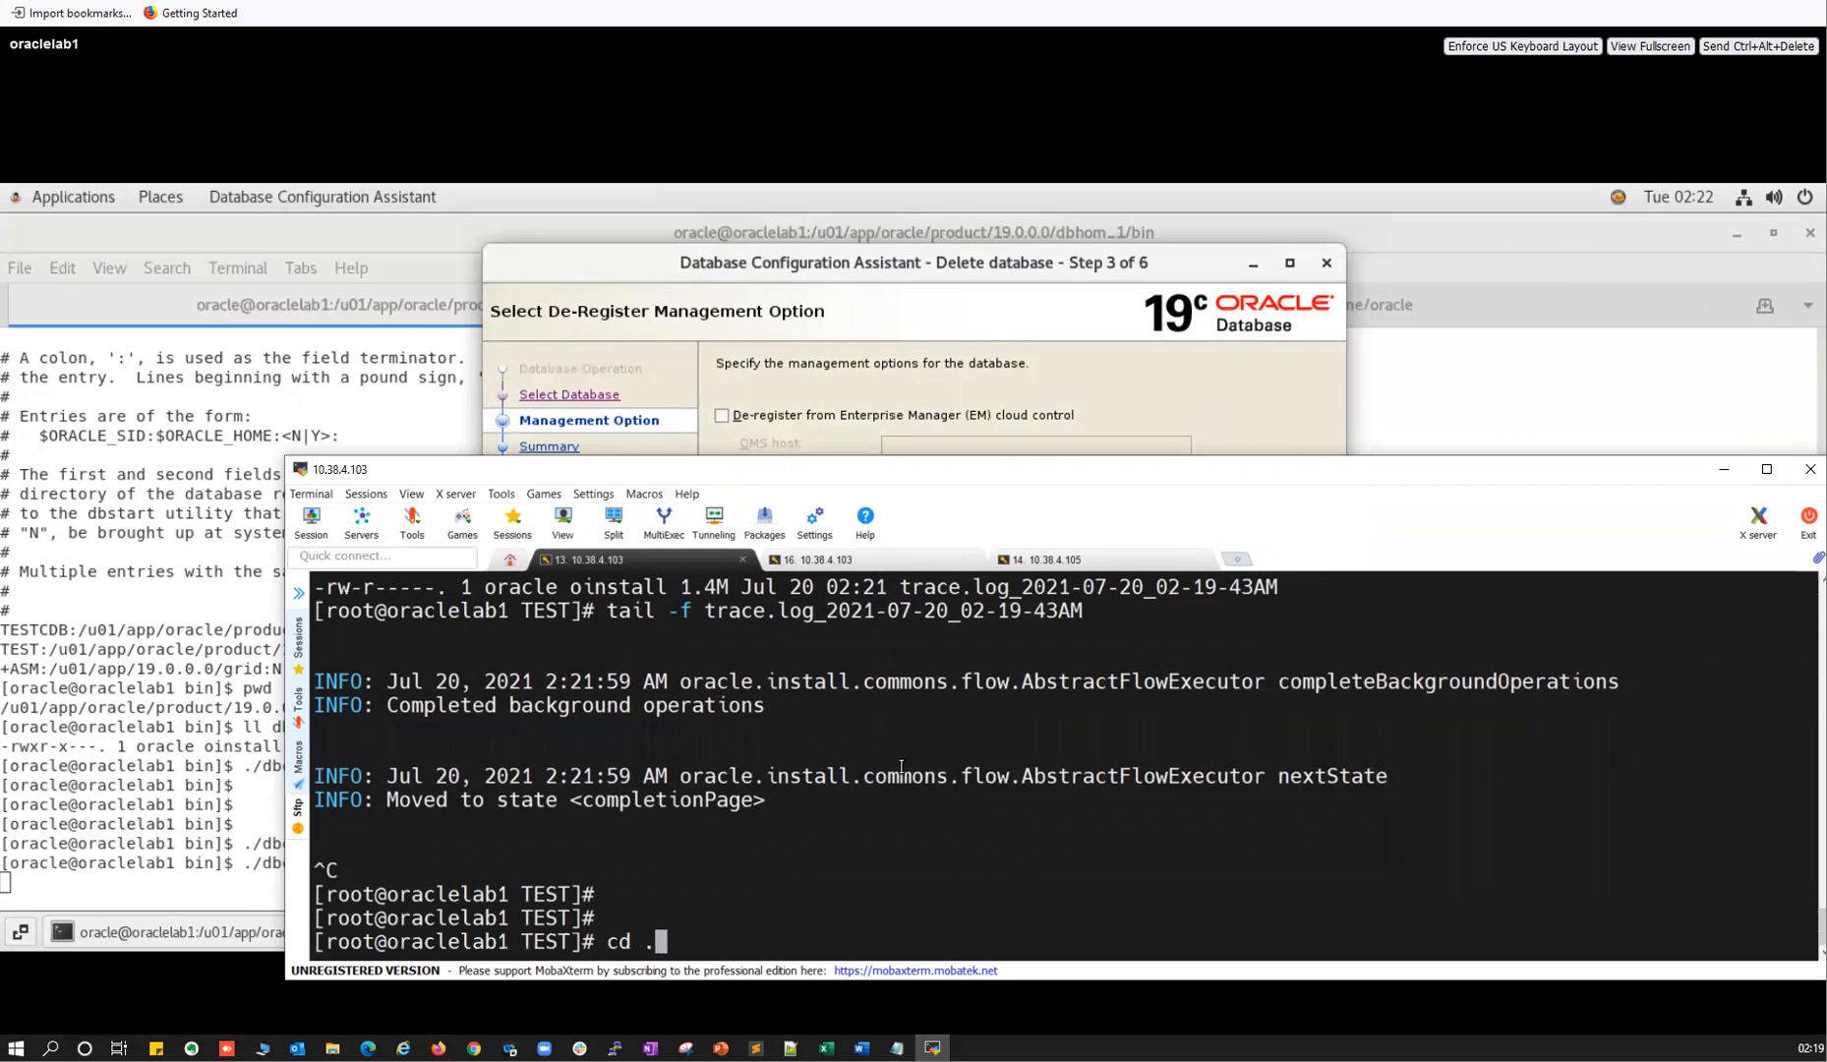
text(.)
key(Return)
text(cd )
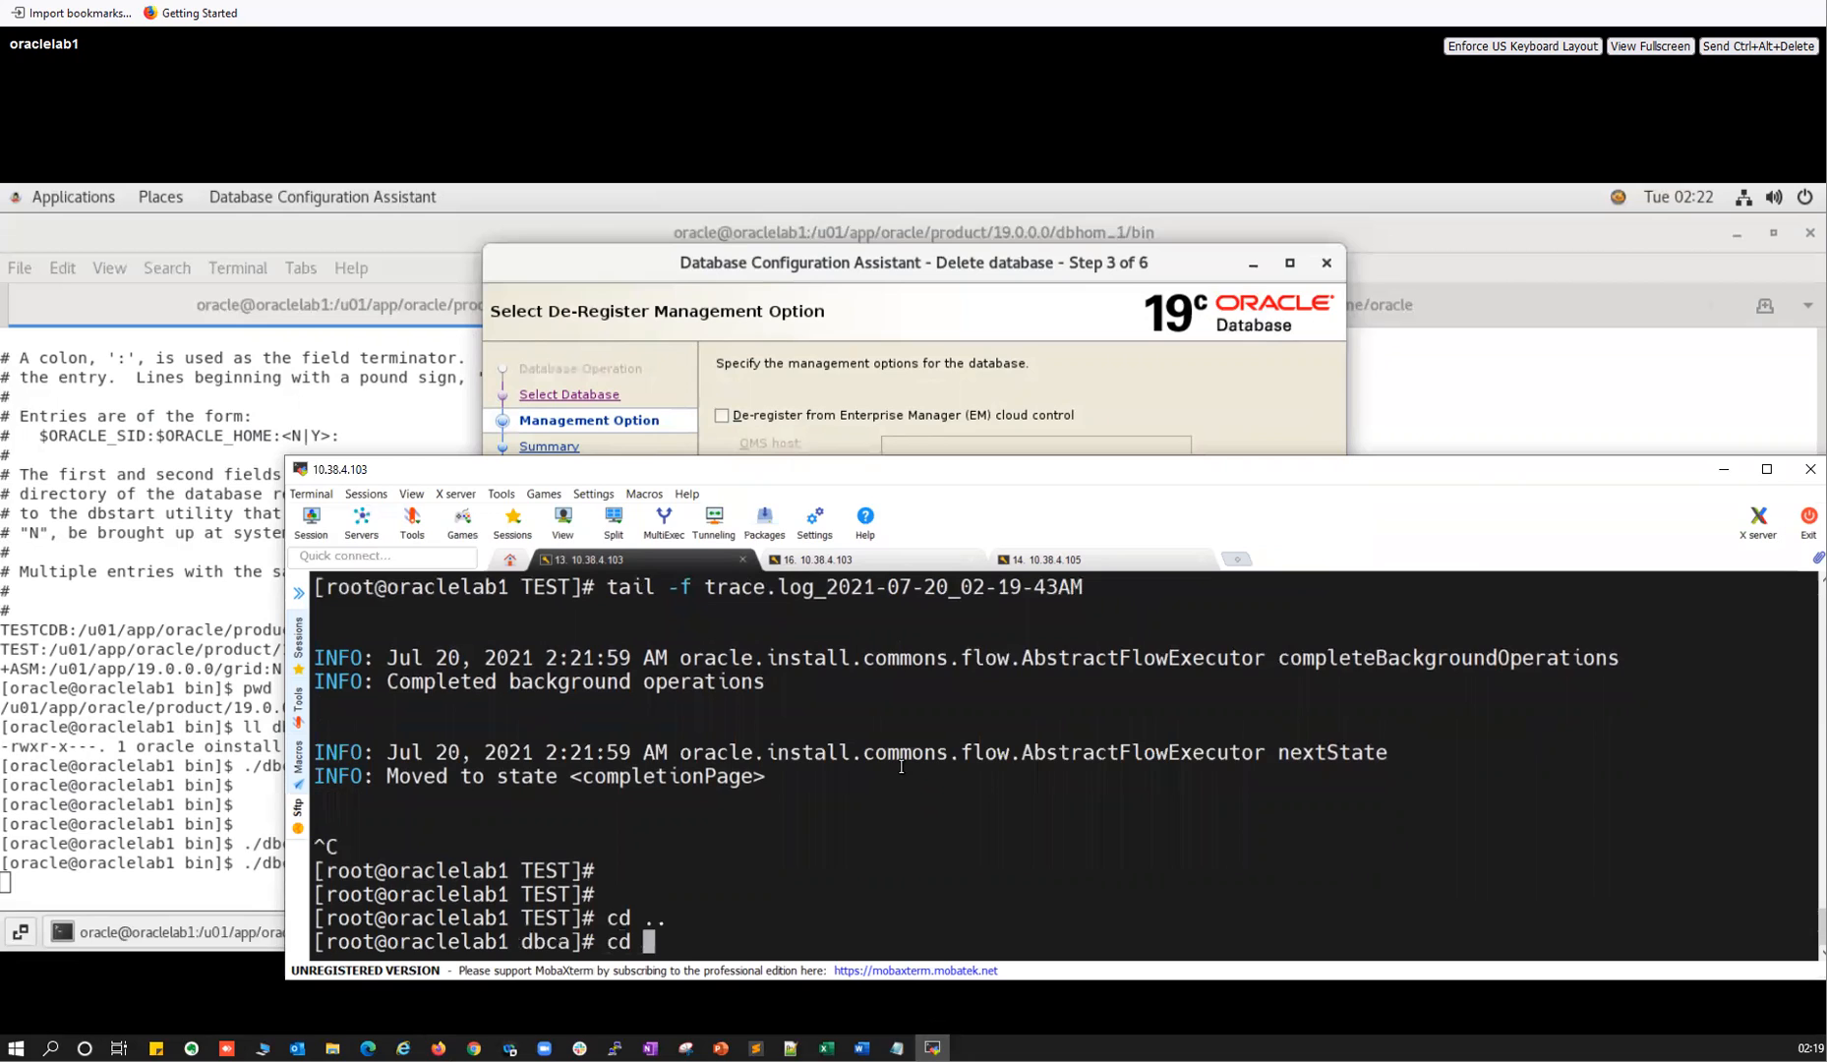
text(TESTD)
key(BackSpace)
text(C)
key(Tab)
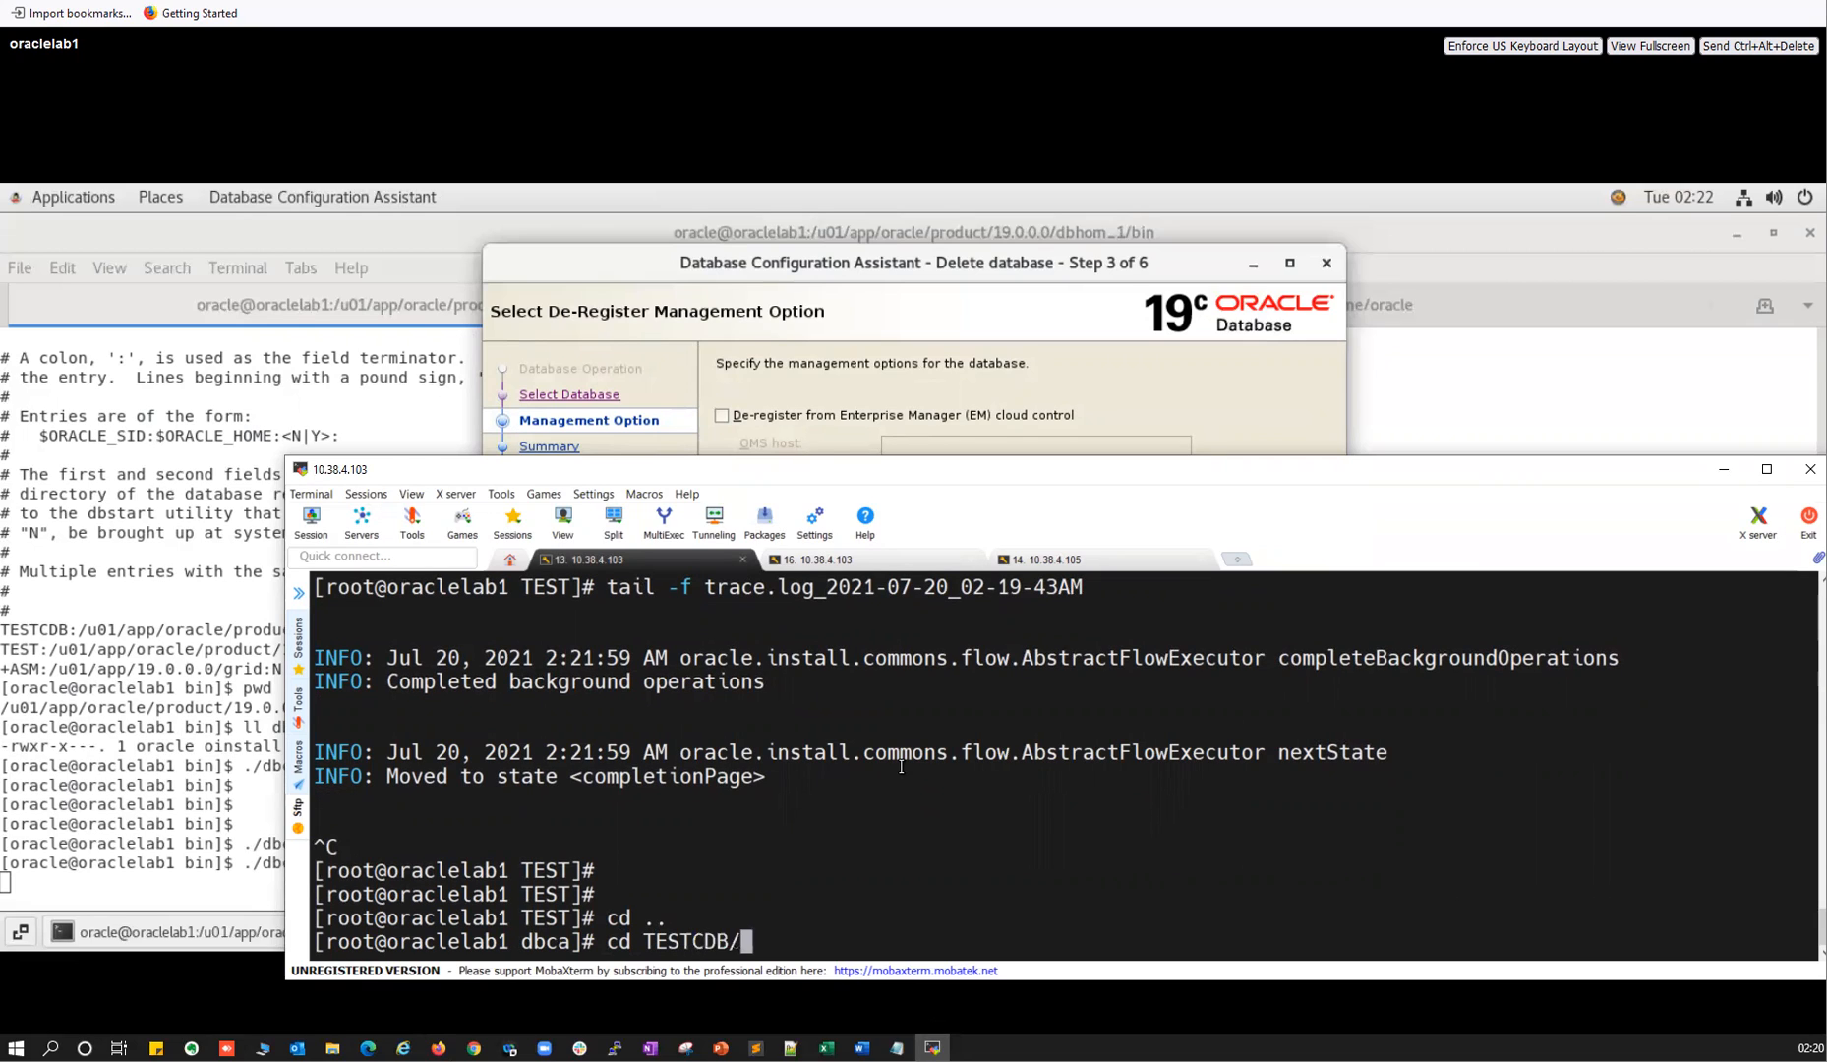
key(Return)
List the TESTCDB folder's files with ll and ls -ltrh, then return to DBCA.
text(ll)
key(Return)
text(cd)
key(BackSpace)
key(BackSpace)
text(ls -ltrh)
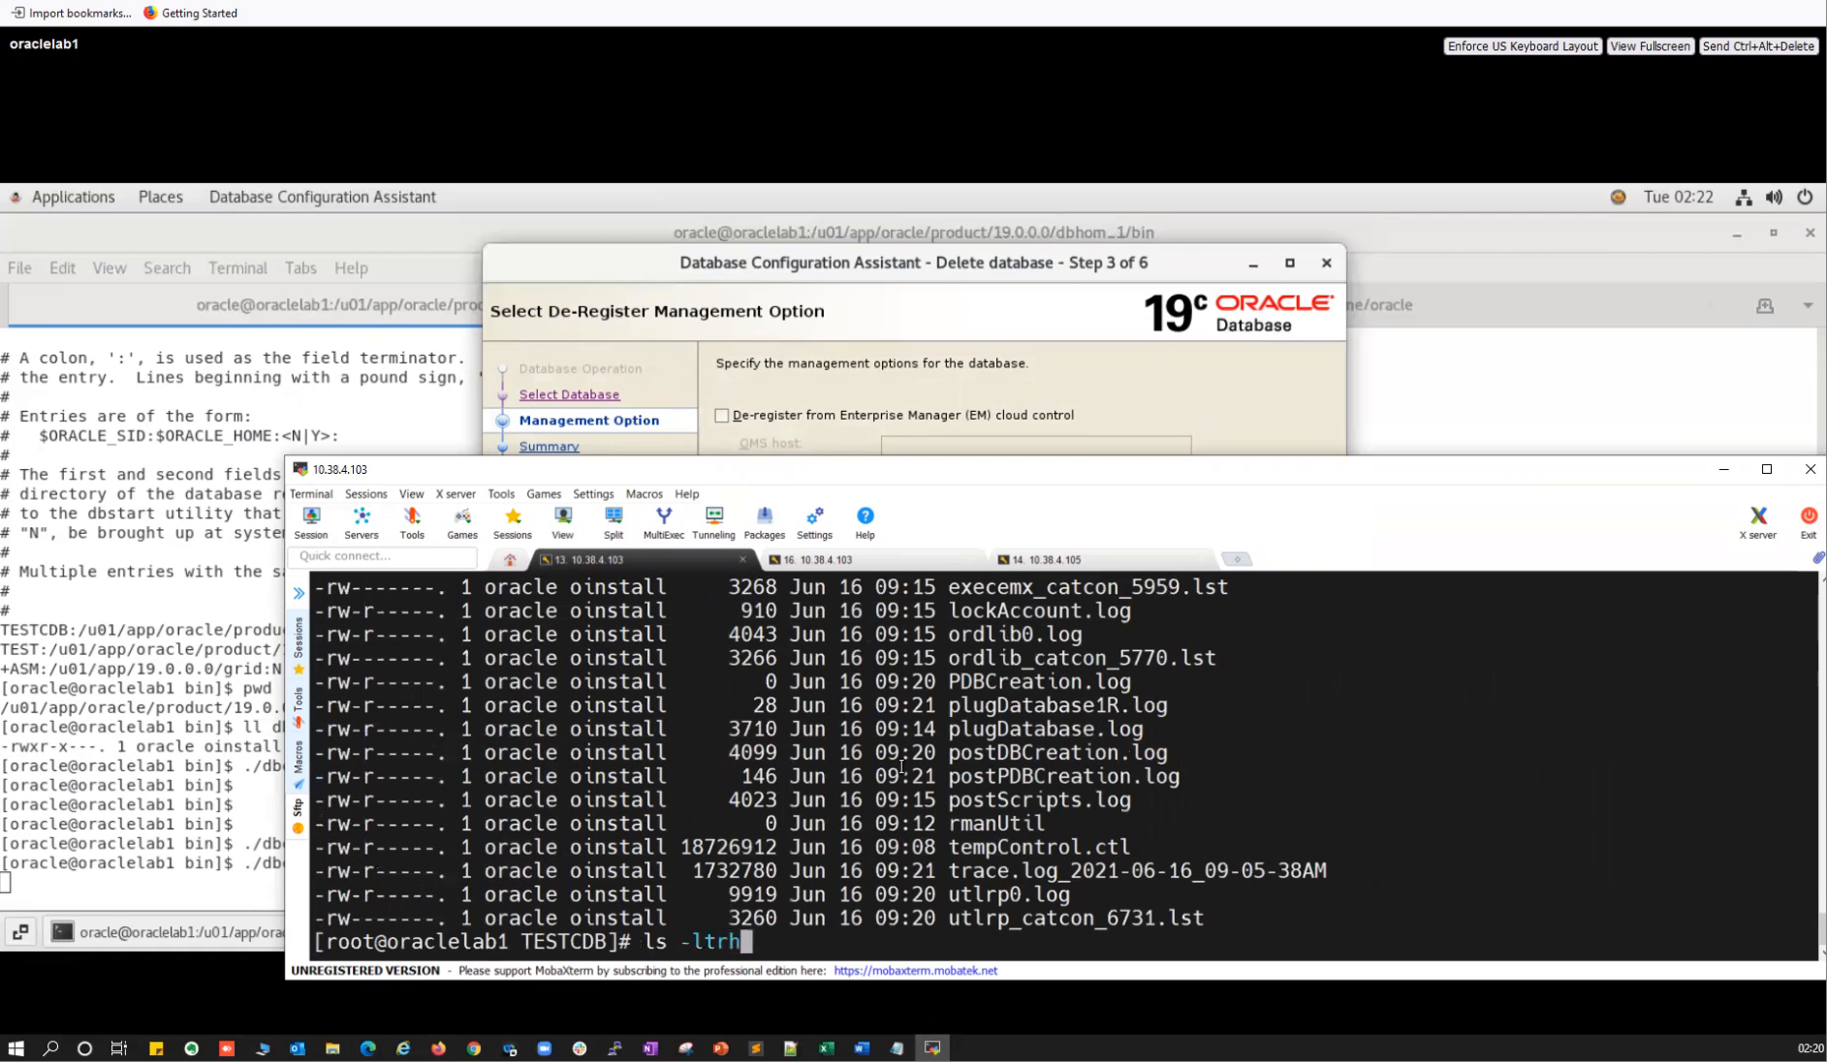
key(Return)
key(alt+Tab)
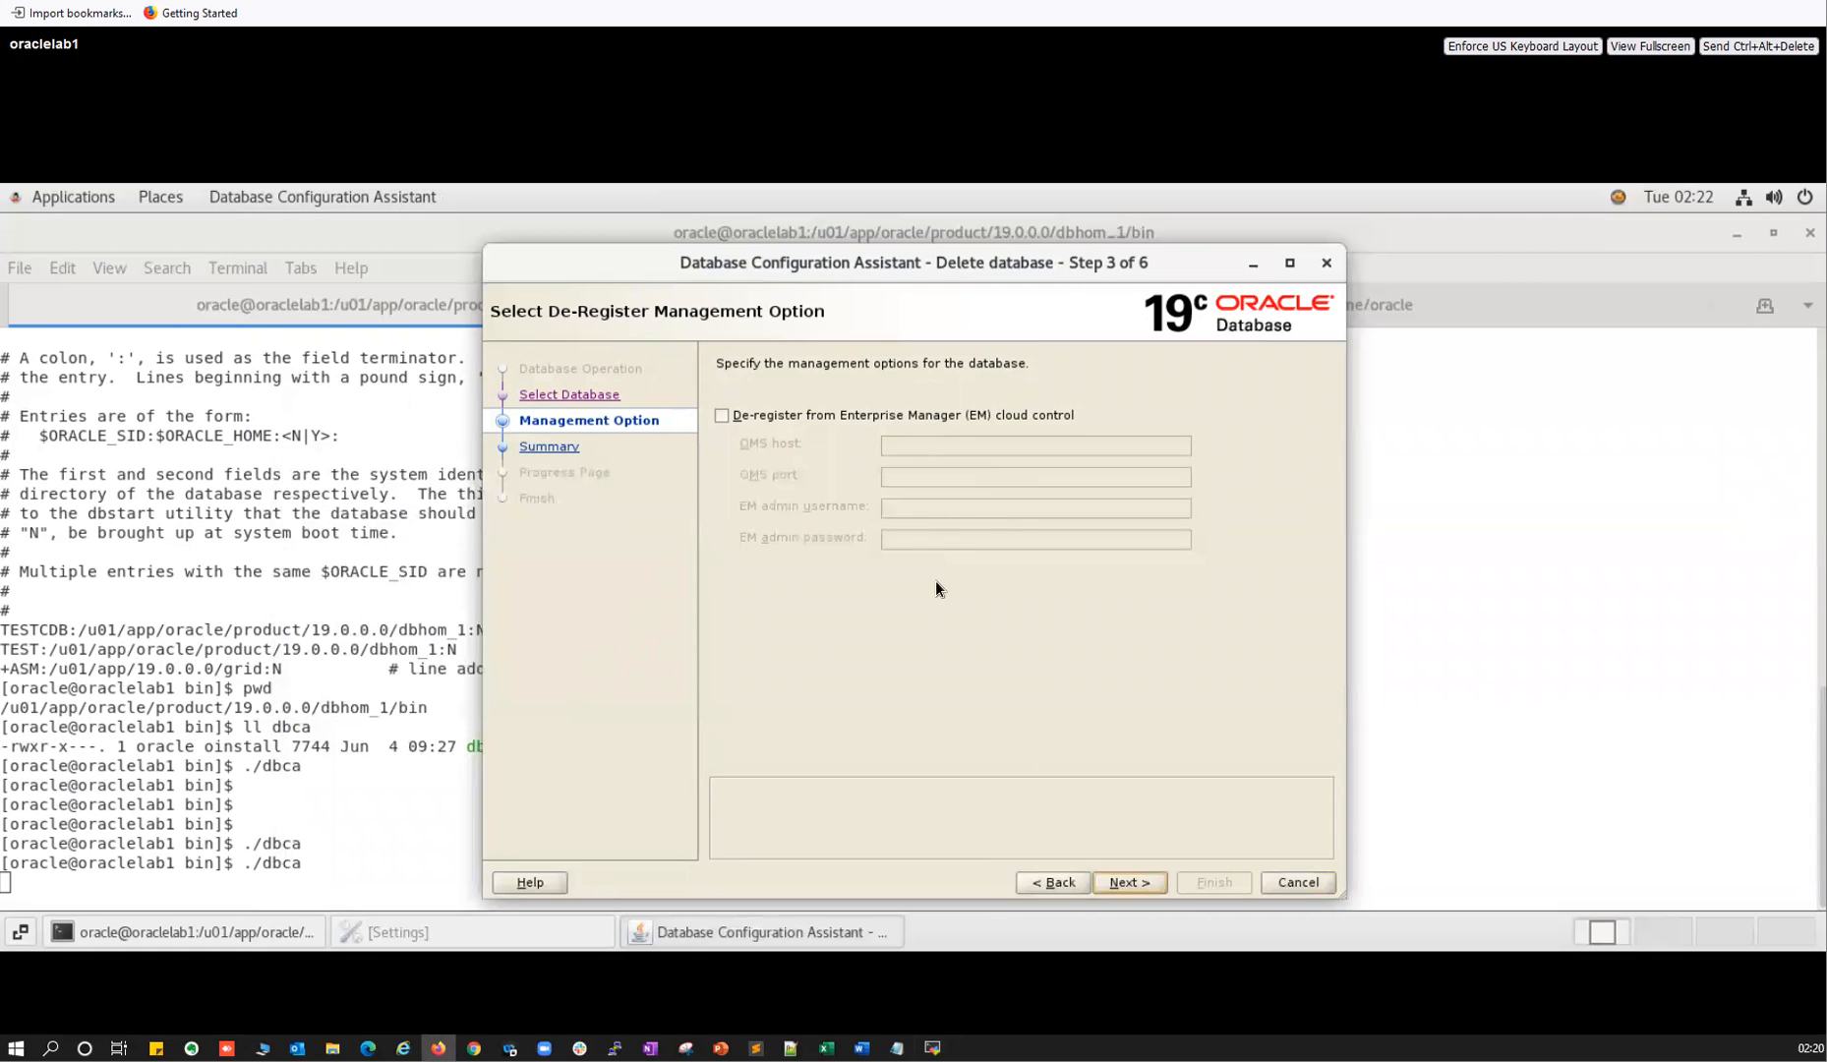
Review TESTCDB's control and data files on the Summary, then Finish and confirm Yes.
click(1131, 882)
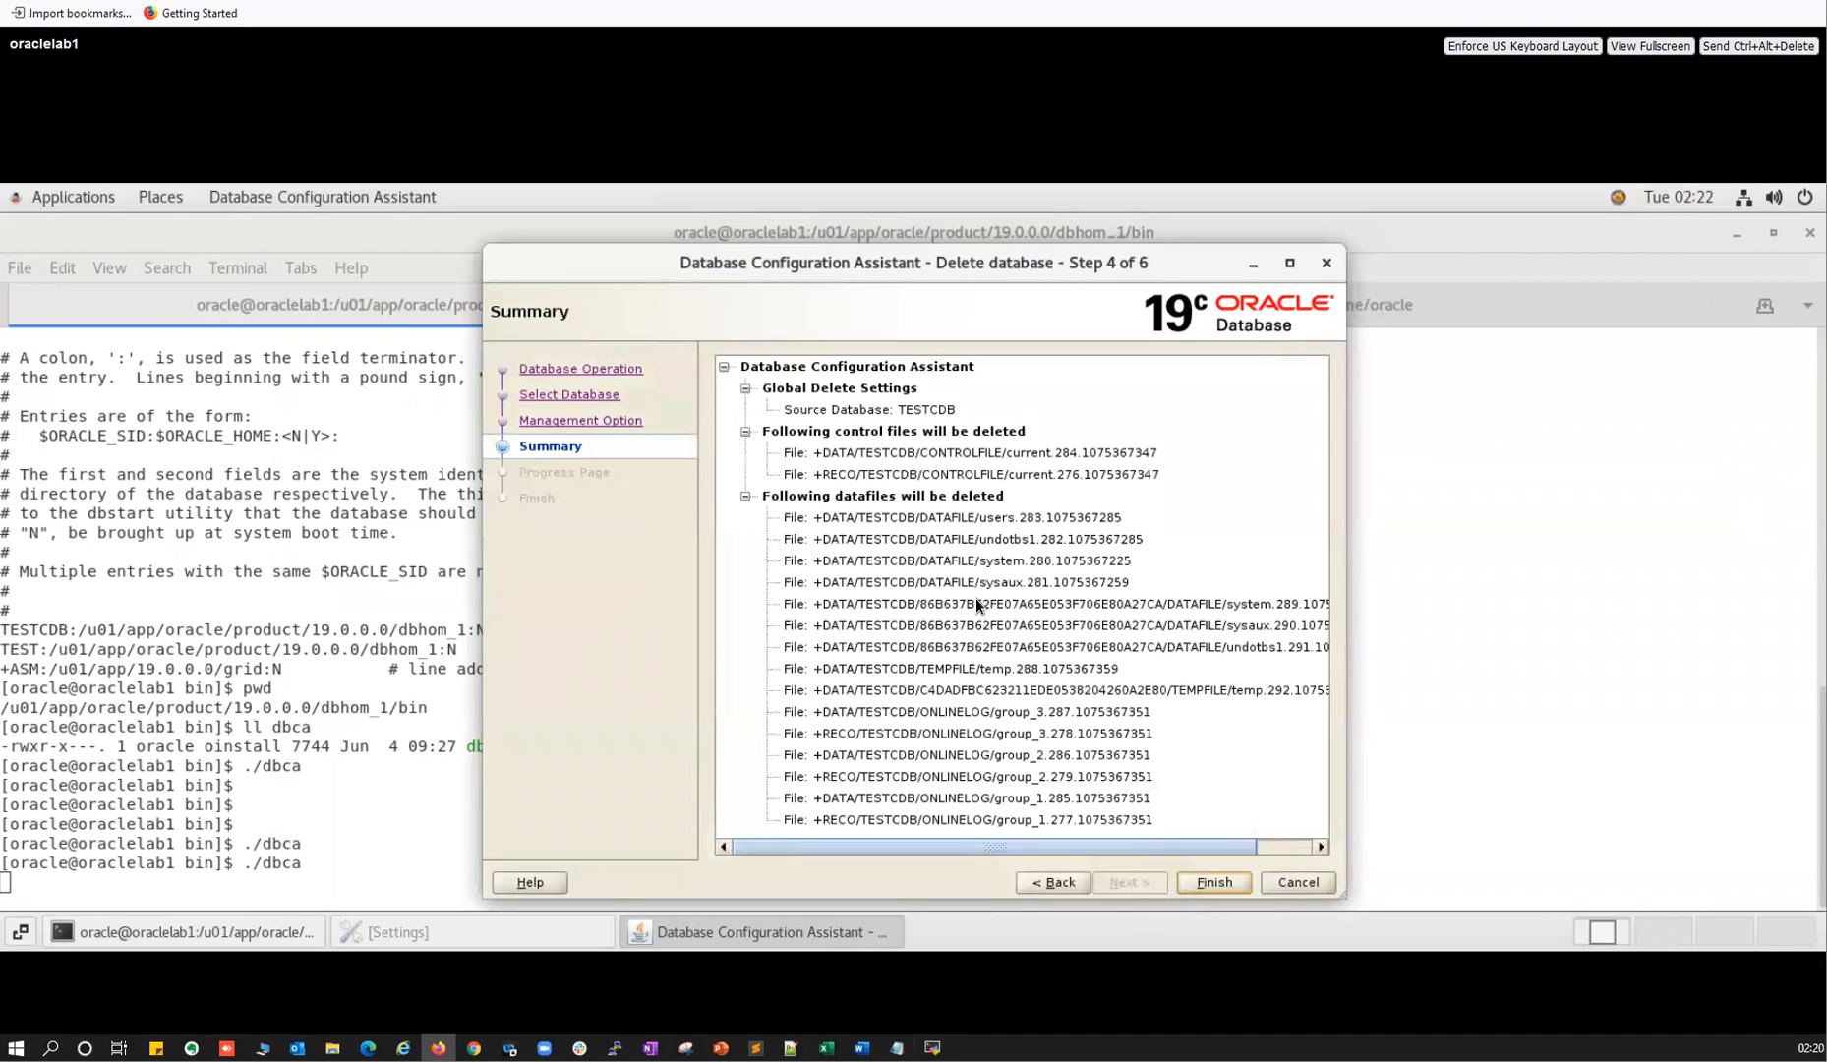
scroll(974, 605, right, 3)
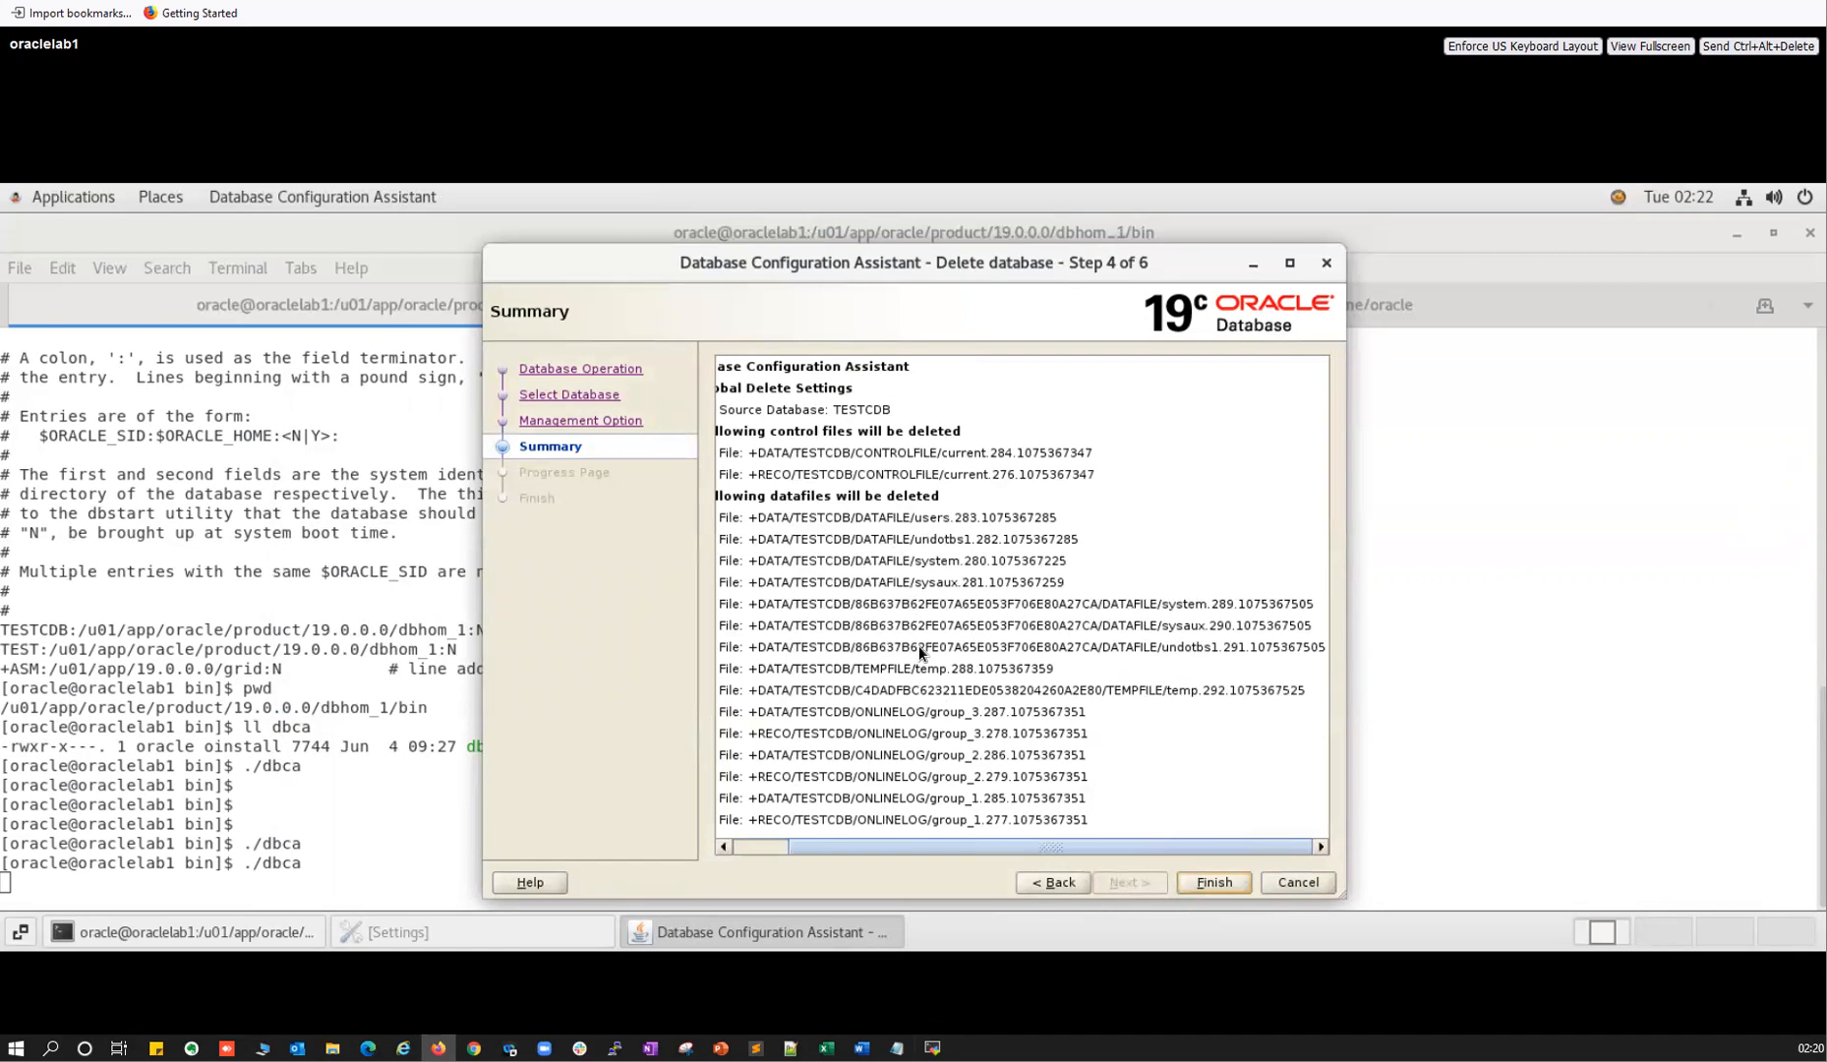
click(737, 845)
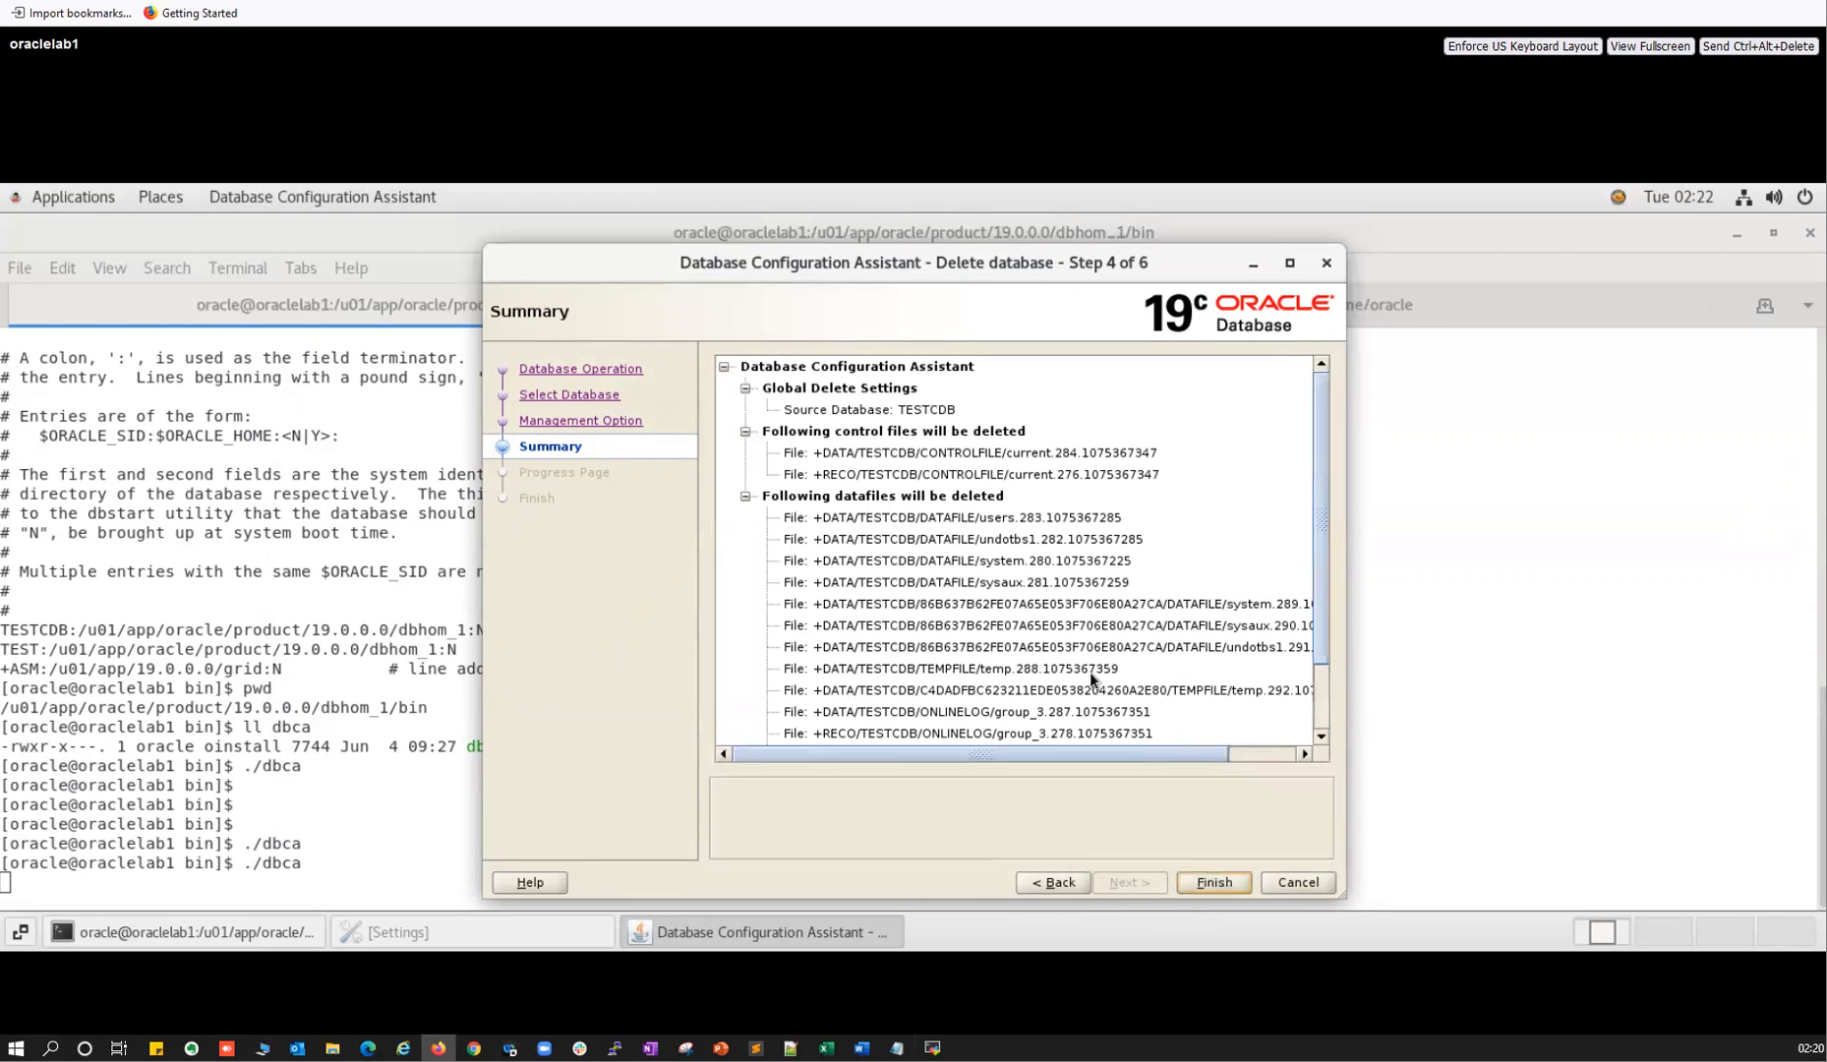
click(1076, 660)
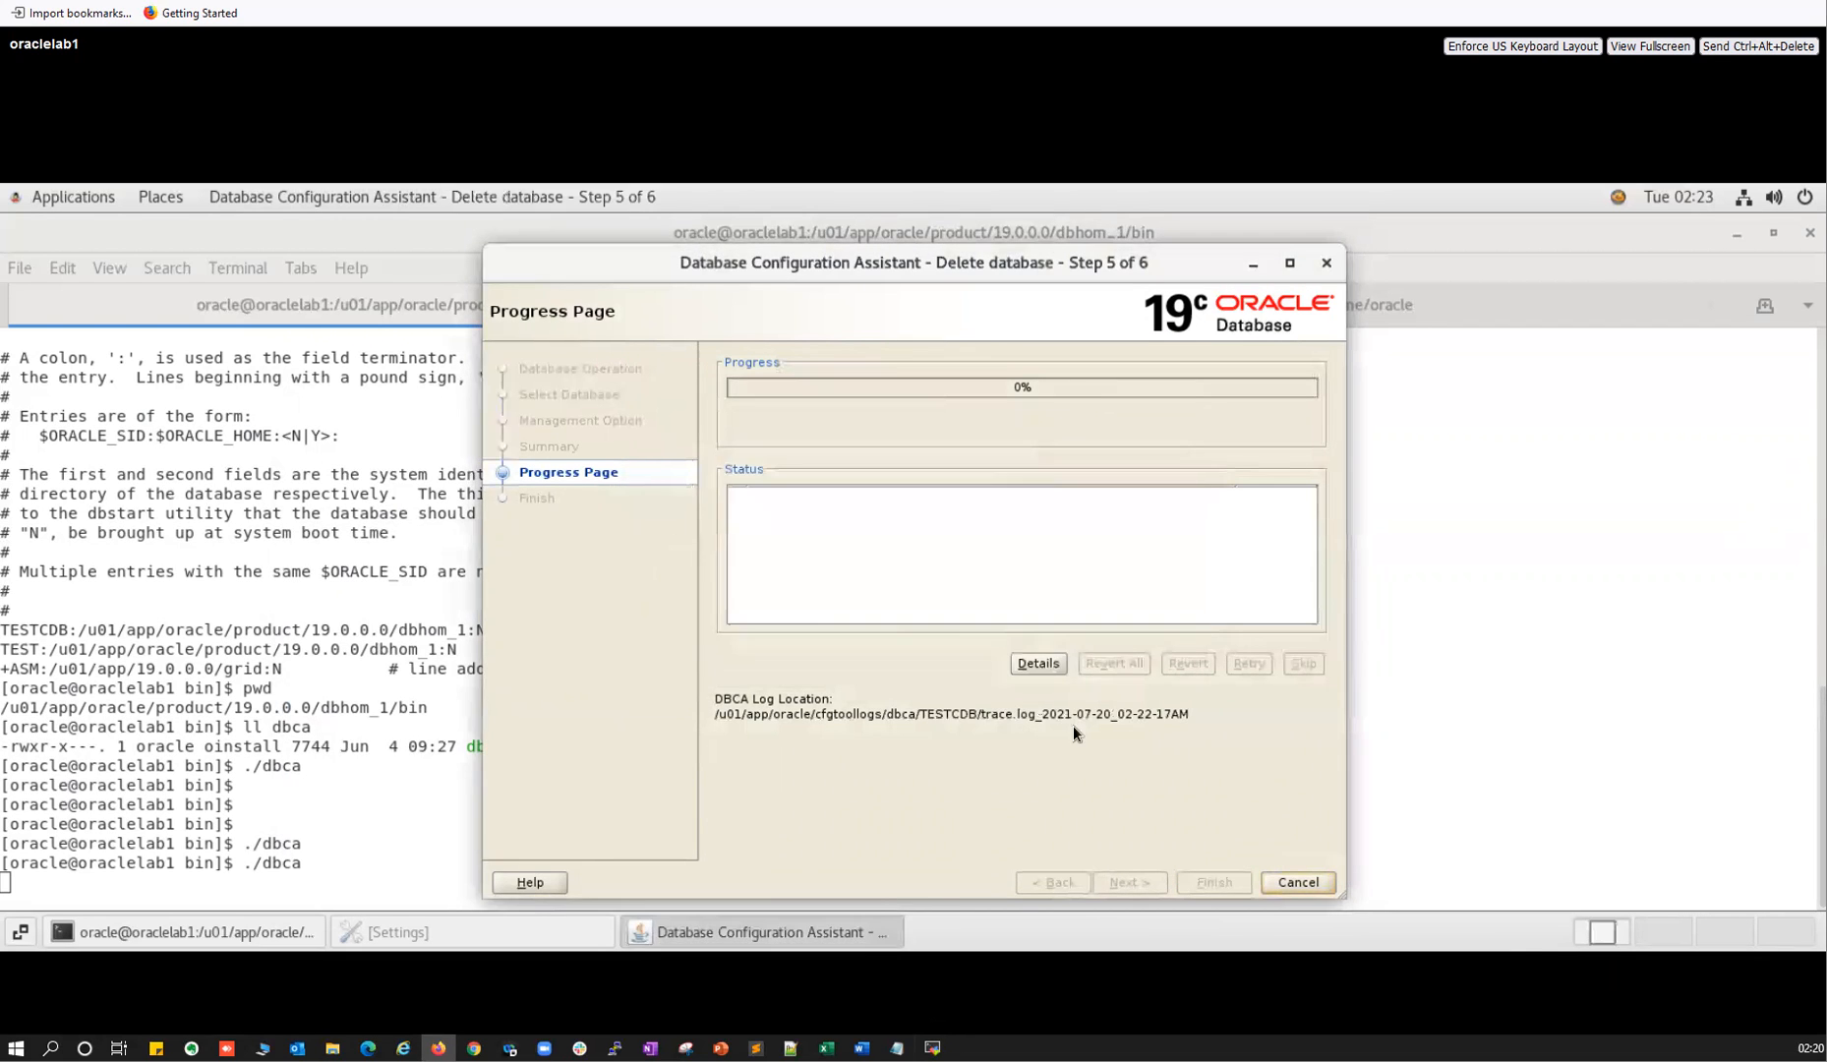
Re-list the TESTCDB log folder and print ShutdownInst.log with cat.
key(alt+Tab)
key(Up)
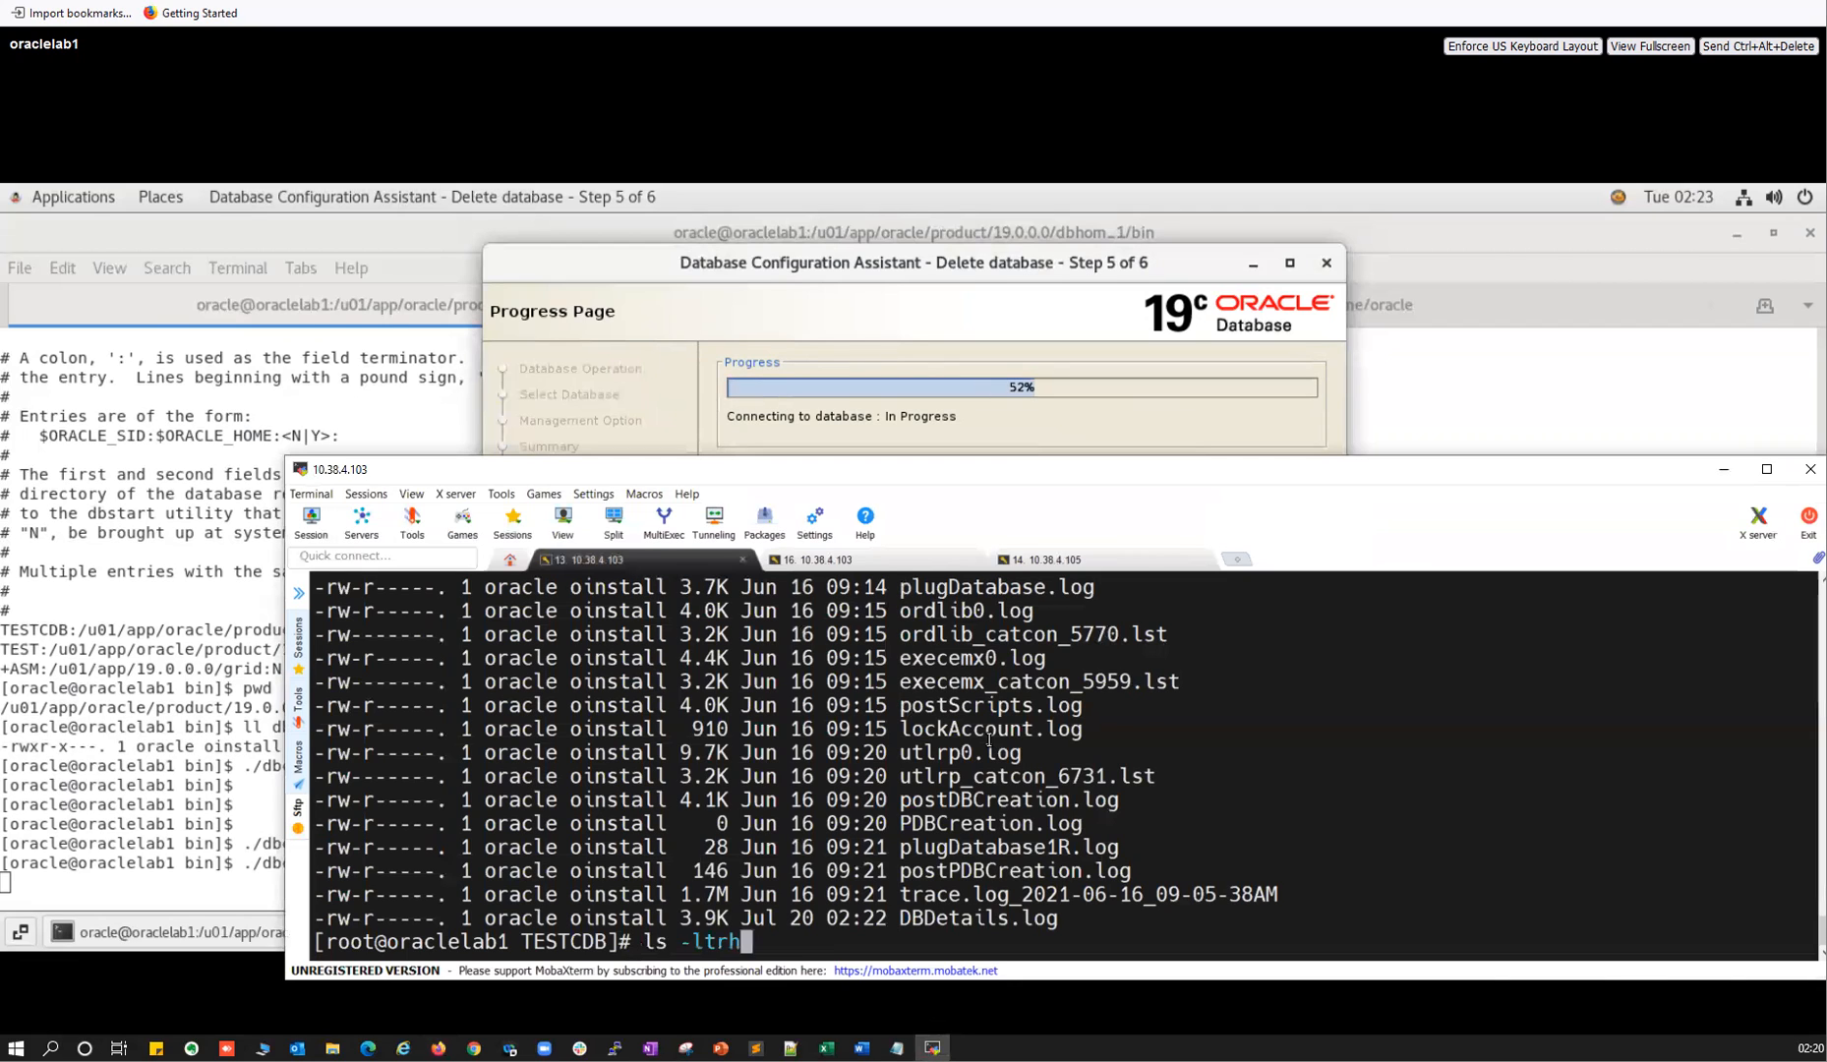
key(Return)
double_click(1002, 913)
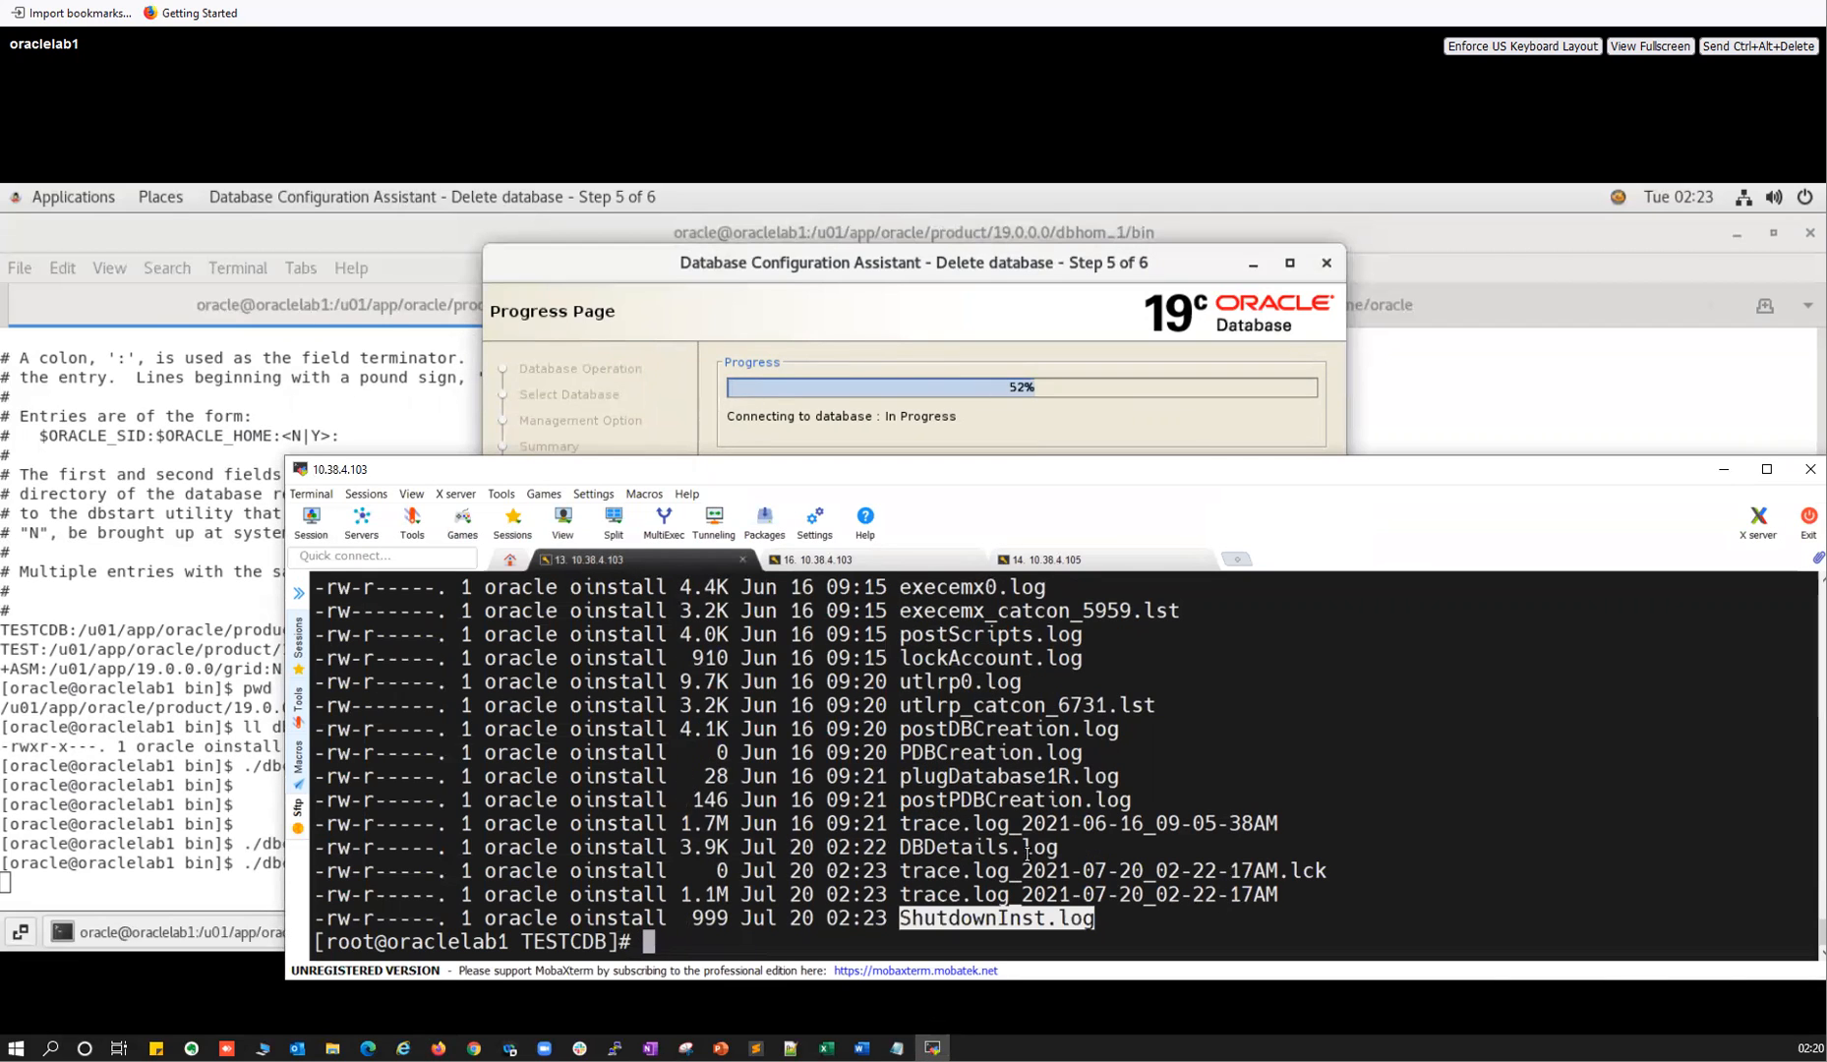
key(Up)
key(Return)
double_click(974, 916)
text(cat)
right_click(973, 917)
key(Return)
scroll(462, 836, up, 15)
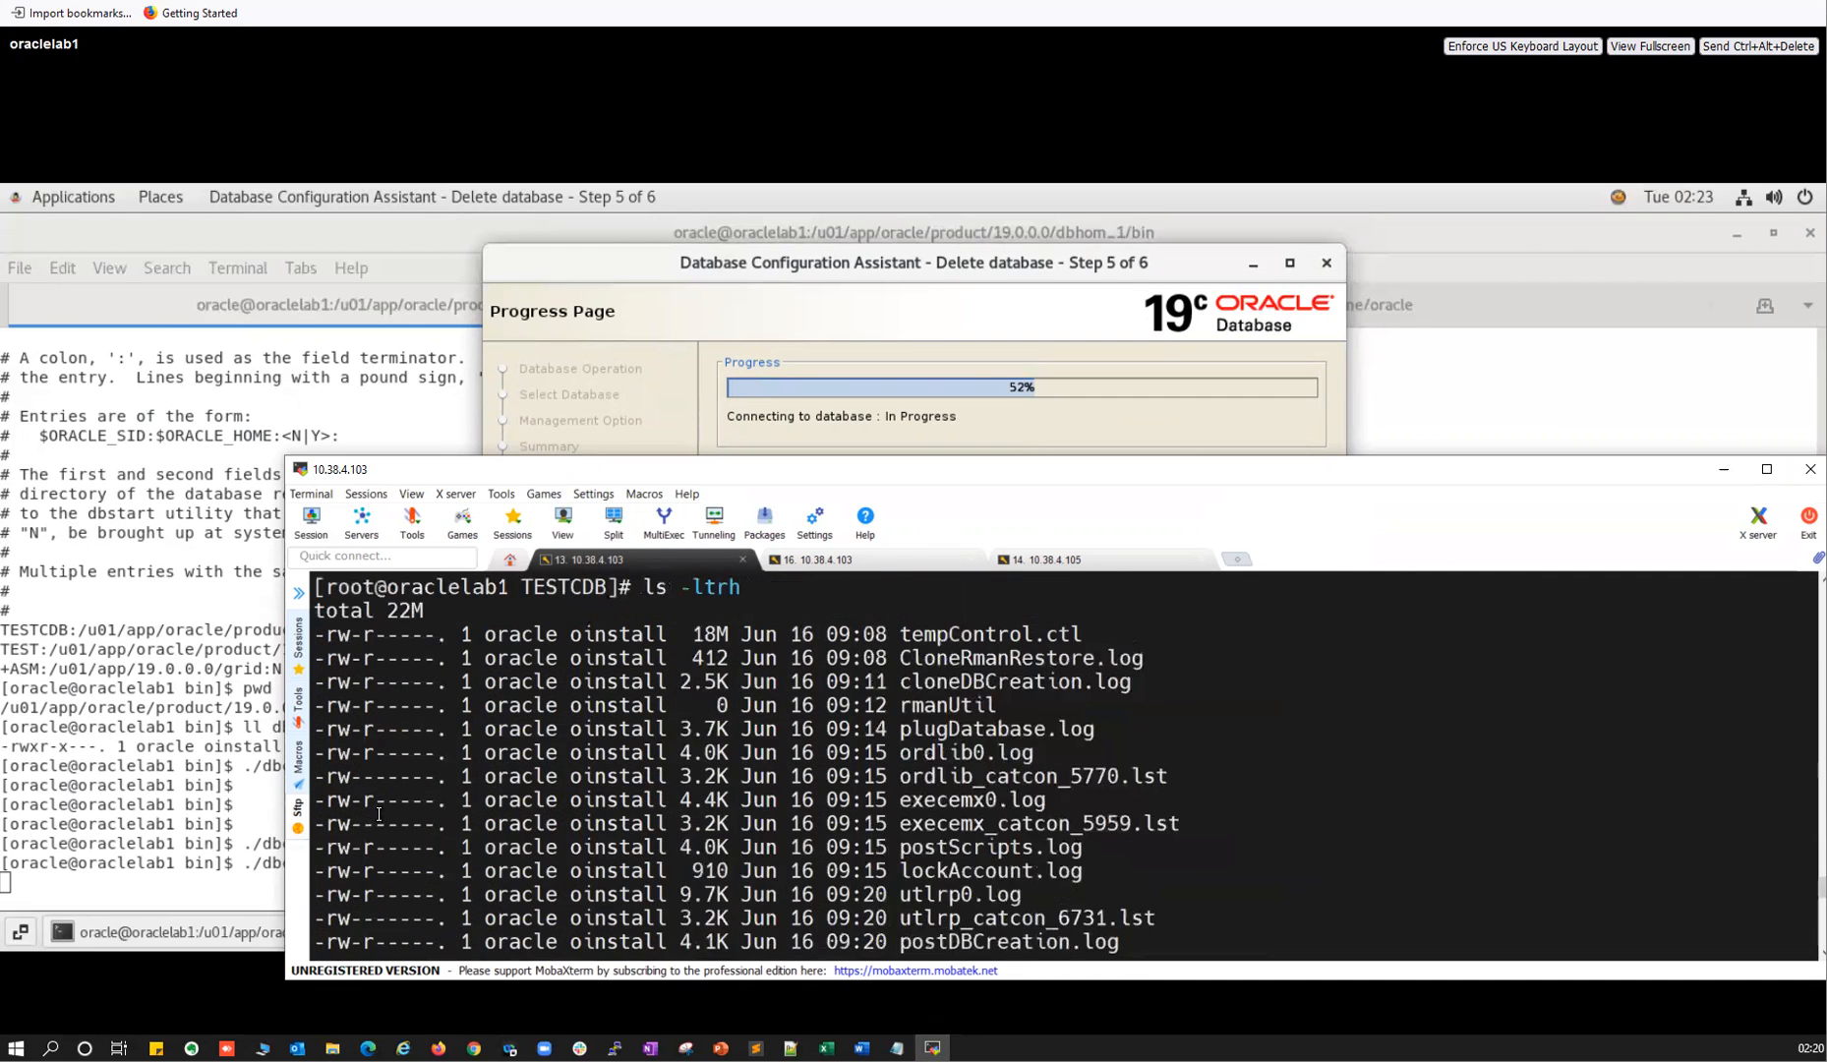
scroll(434, 766, down, 15)
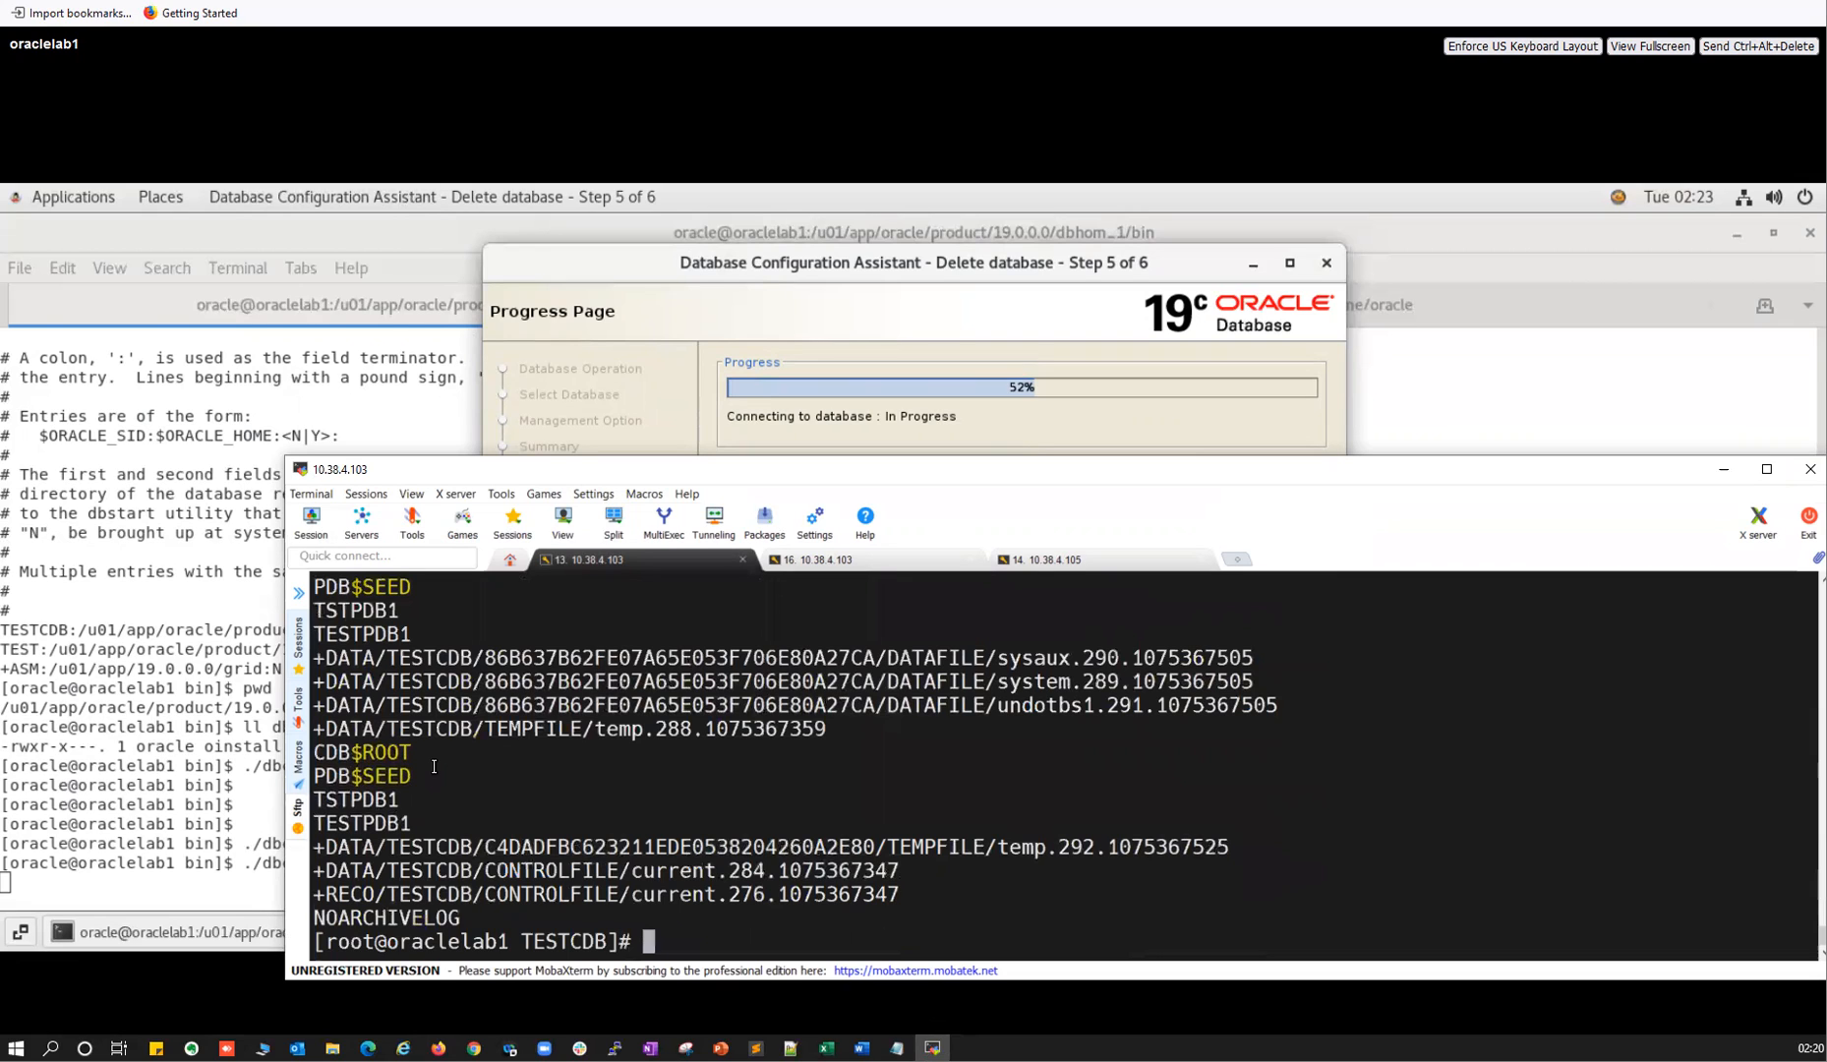
Run ls -ltrh again and build a tail -f command for the newest trace log.
text(ls -ltrh)
key(Return)
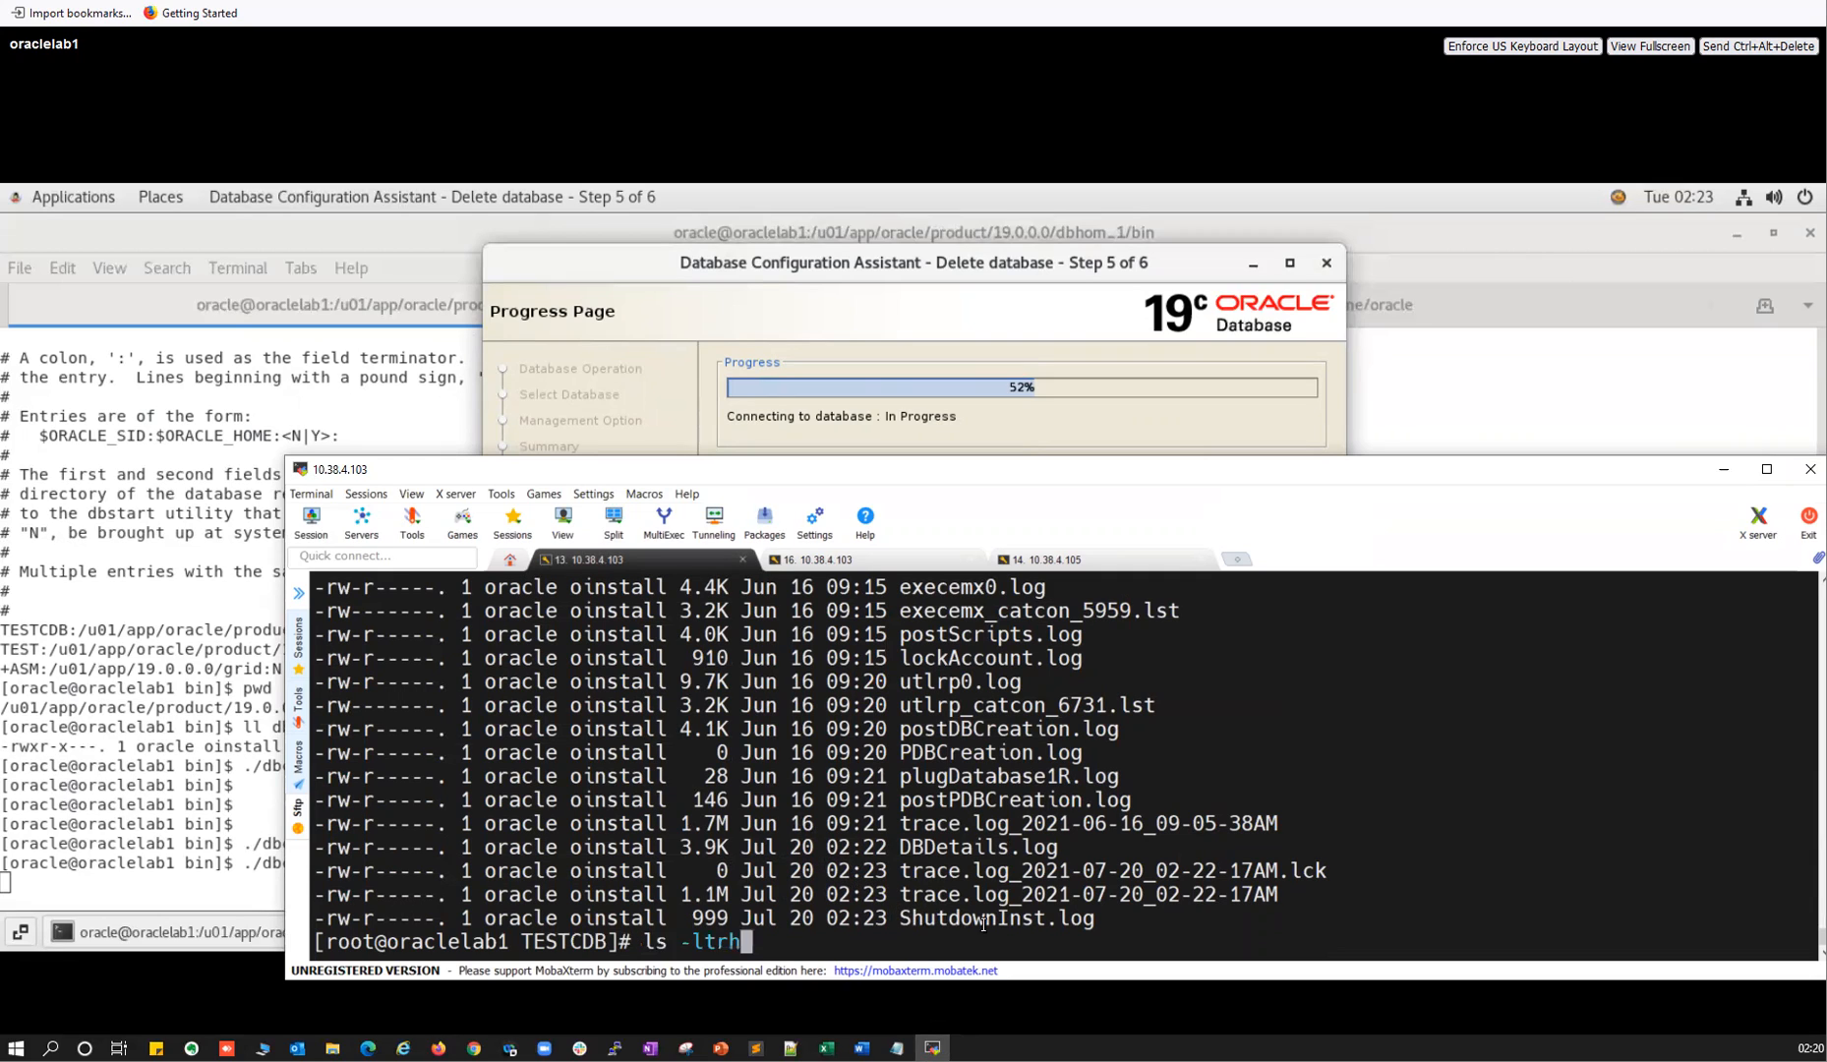
double_click(999, 897)
text(tail -f)
right_click(999, 897)
Follow the trace log live, highlighting the restricted-session and TESTCDB lines in a widened window.
key(Return)
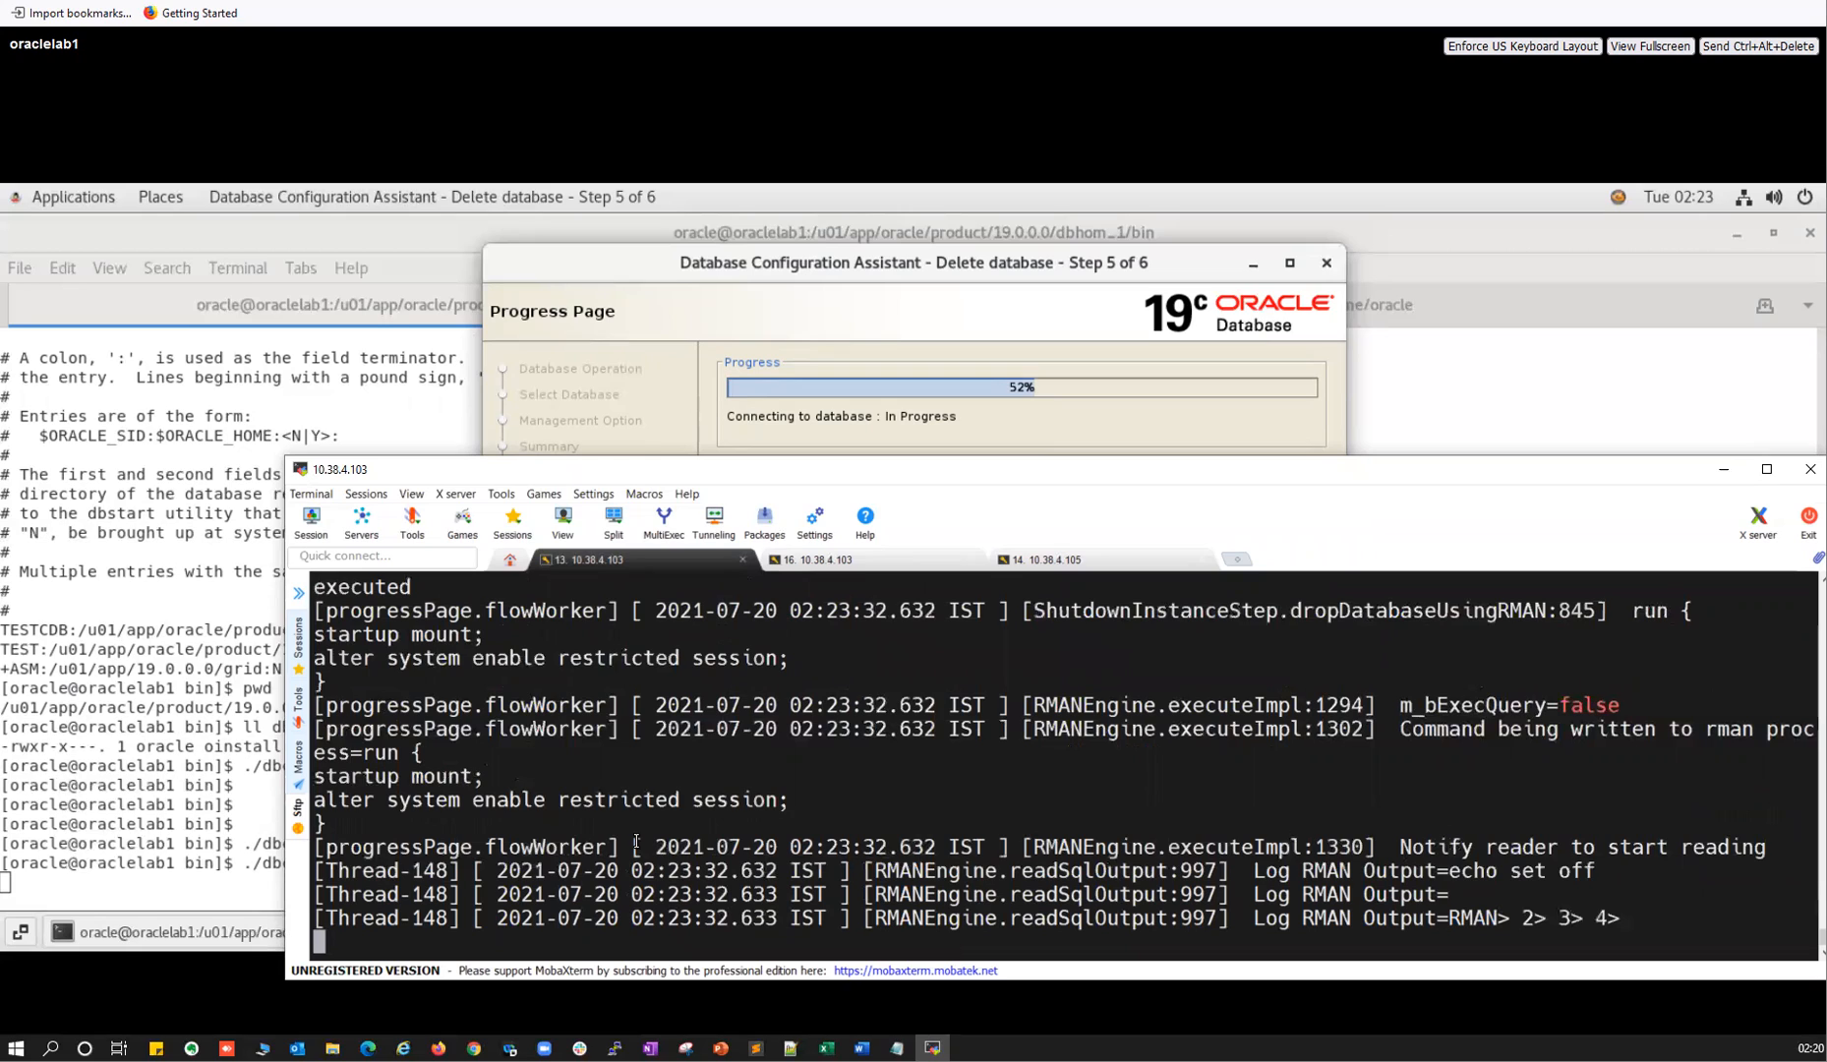
drag(340, 793, 780, 791)
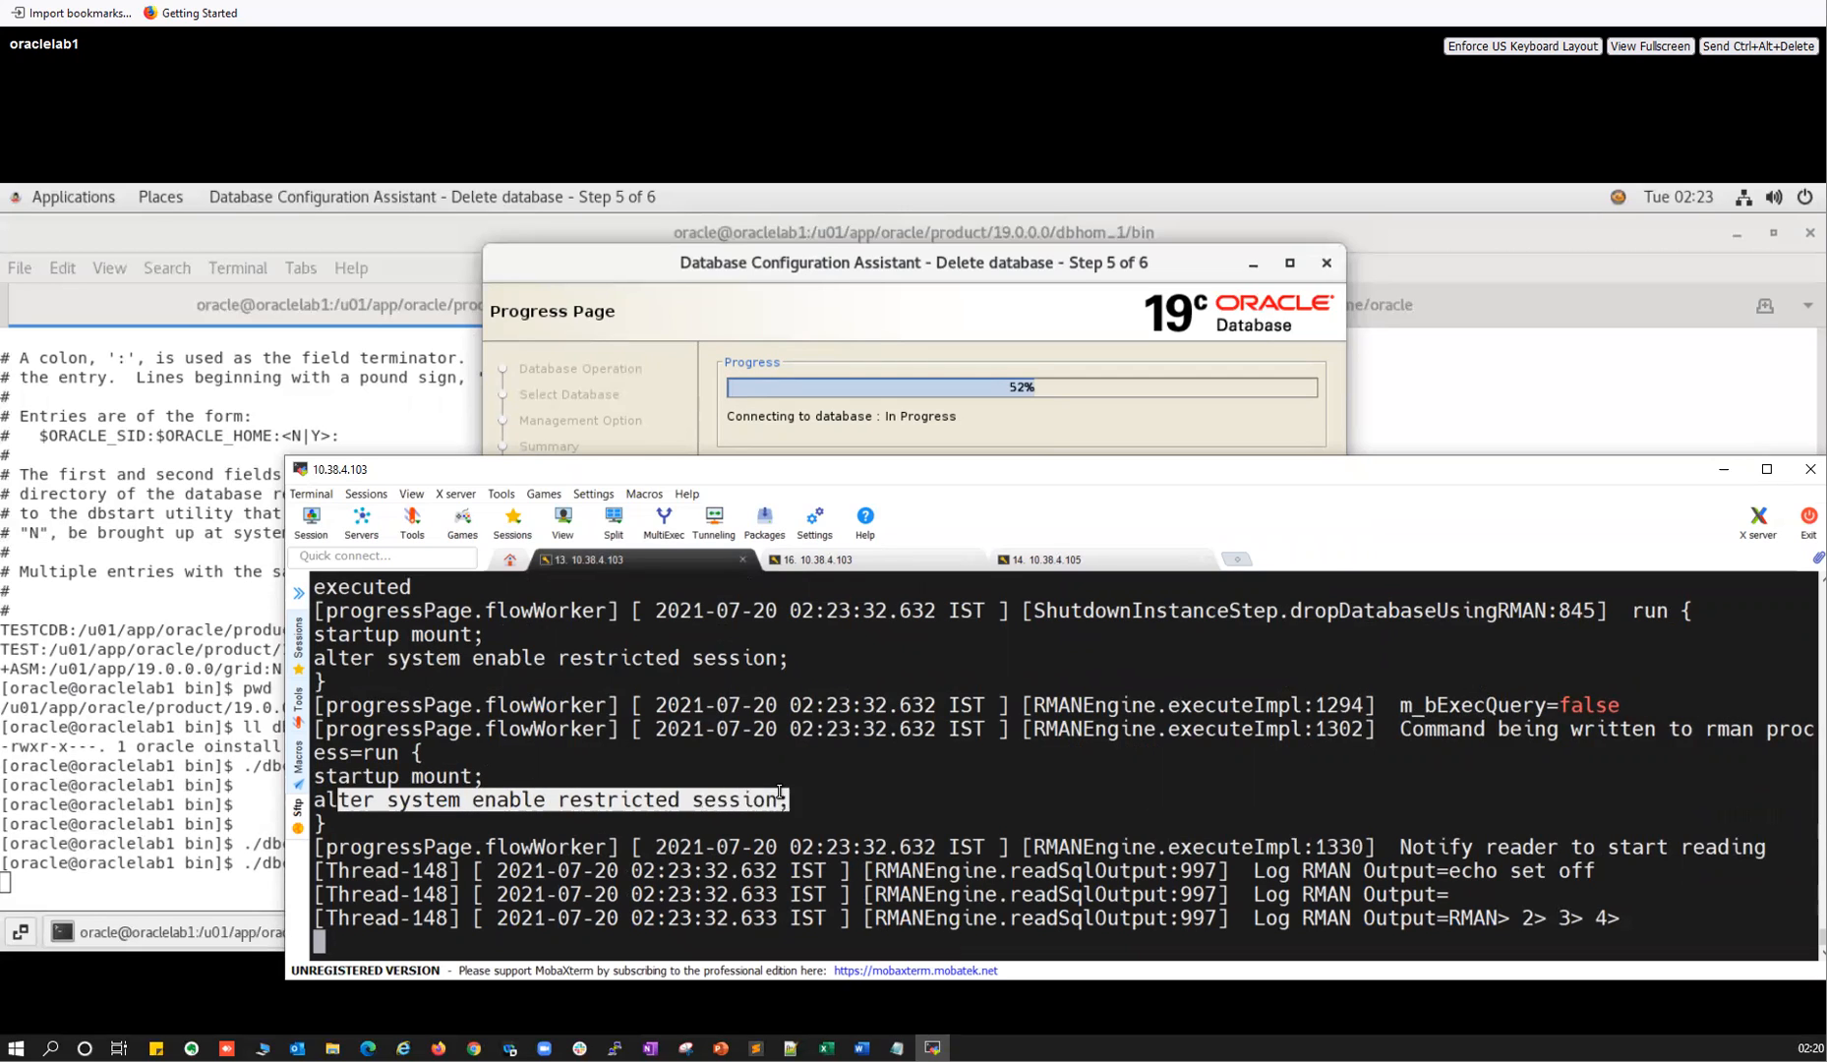
drag(500, 657, 610, 636)
double_click(610, 634)
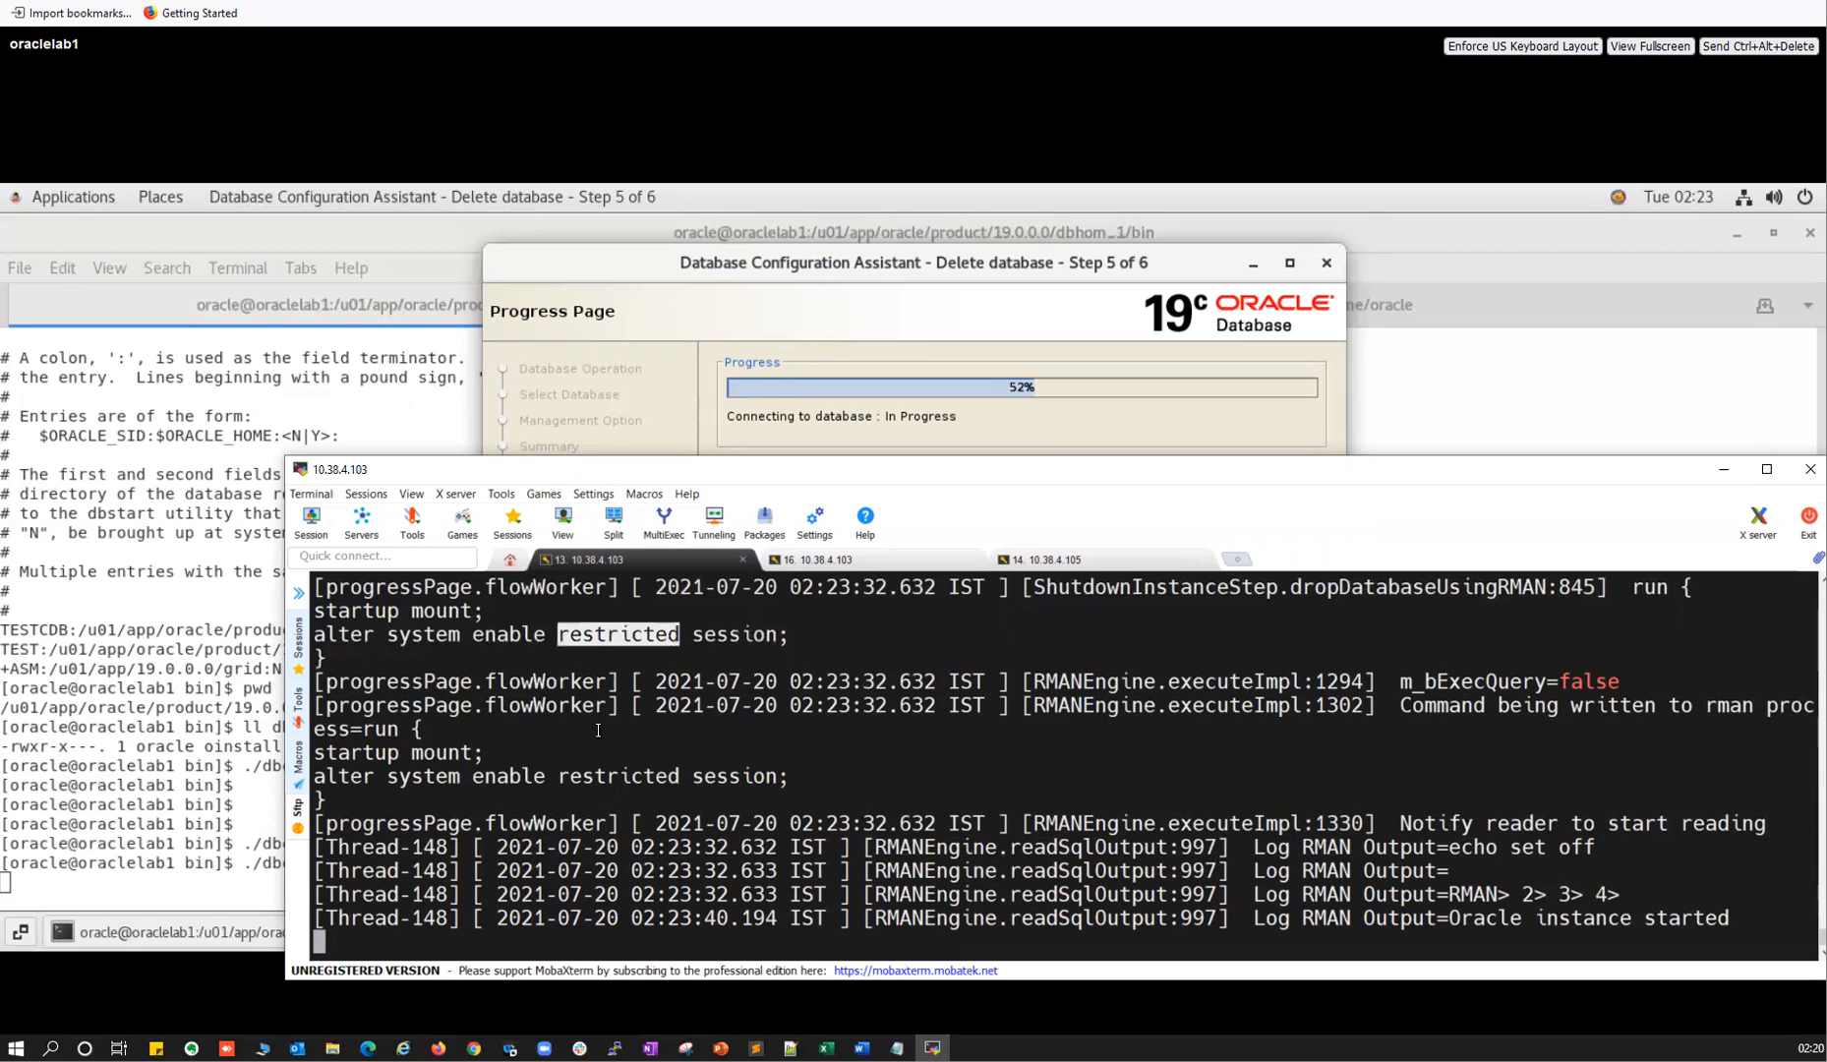
scroll(442, 828, up, 1)
drag(316, 826, 765, 847)
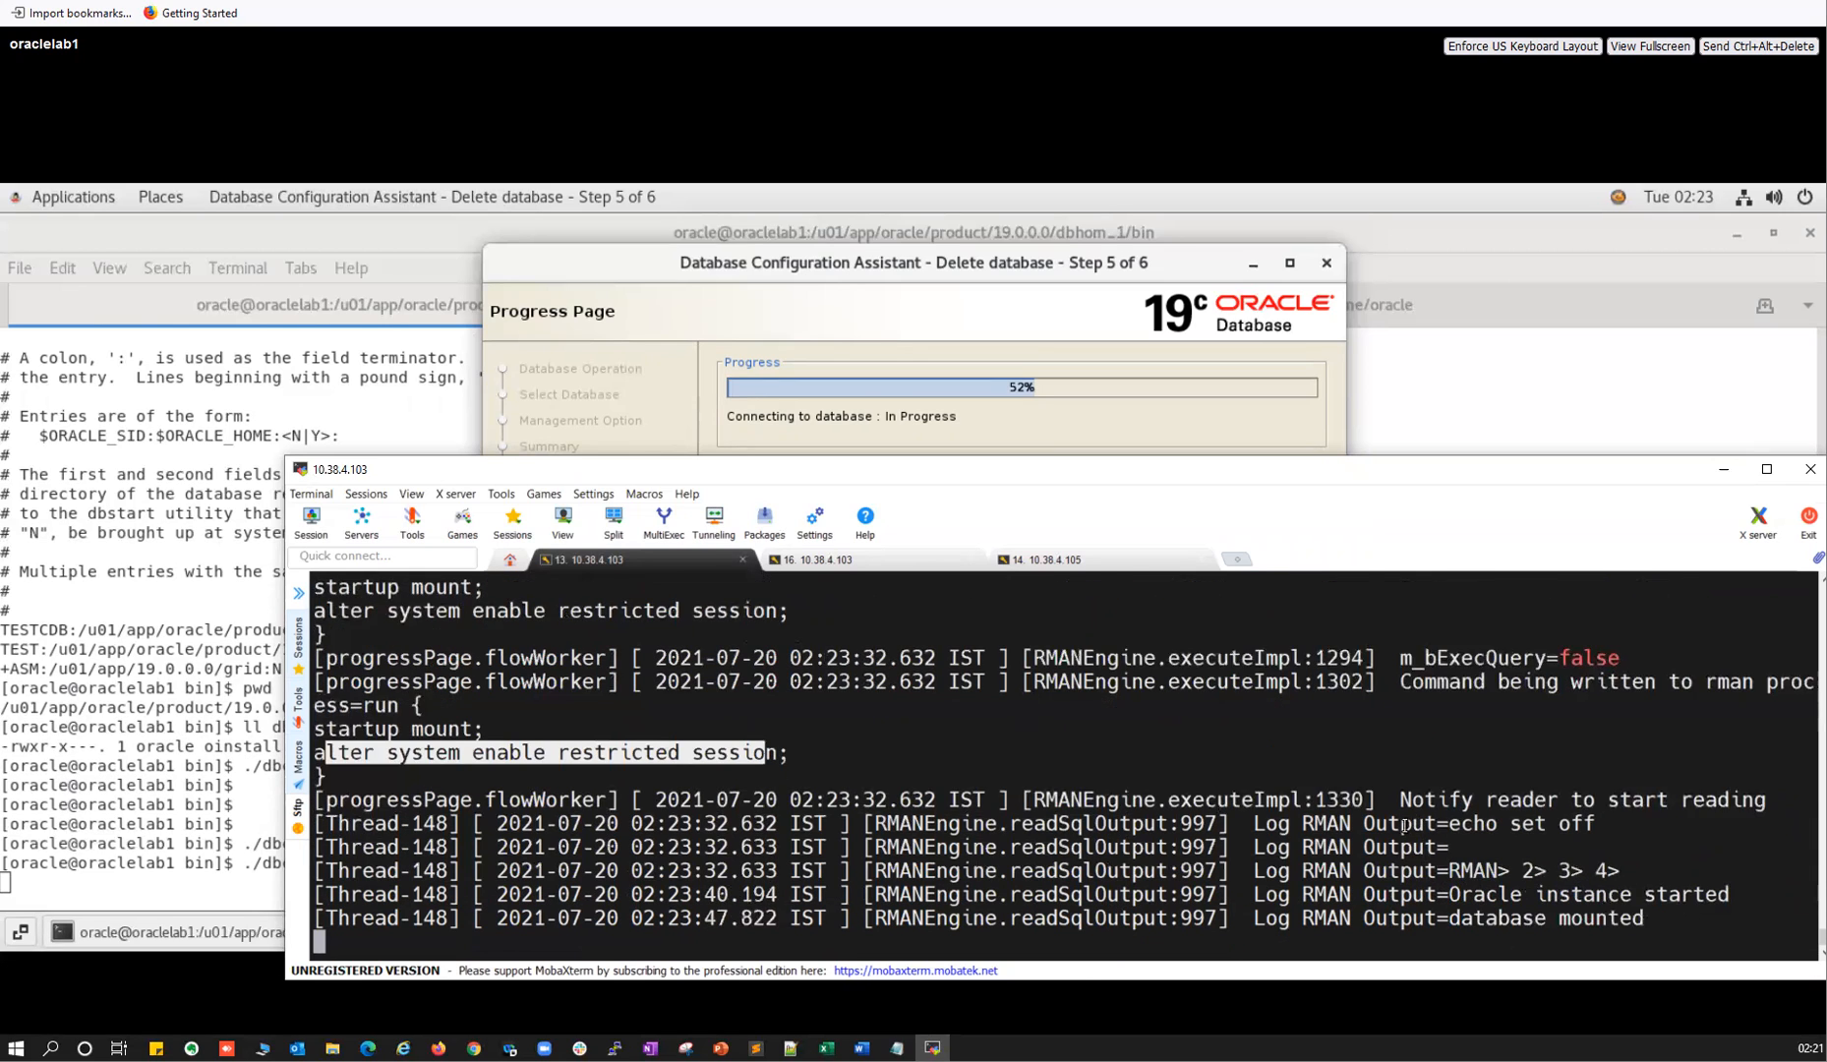
scroll(1433, 846, up, 1)
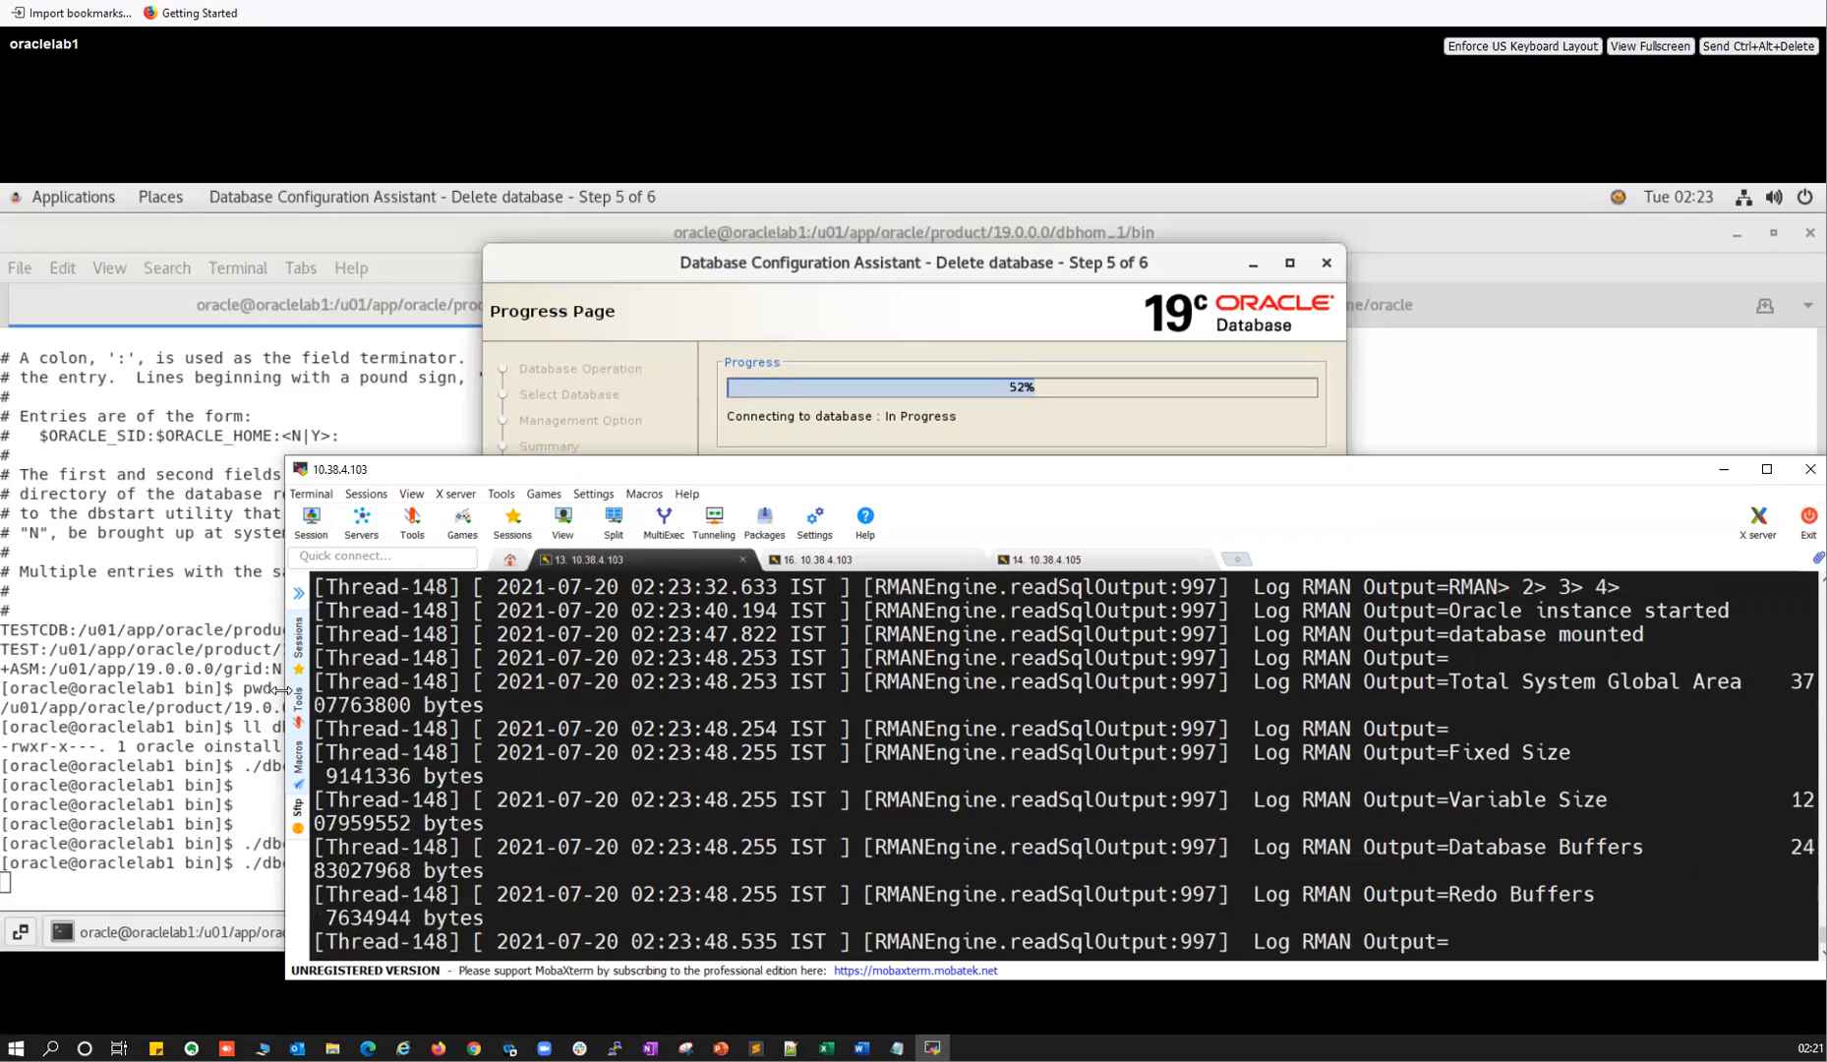
drag(282, 690, 44, 690)
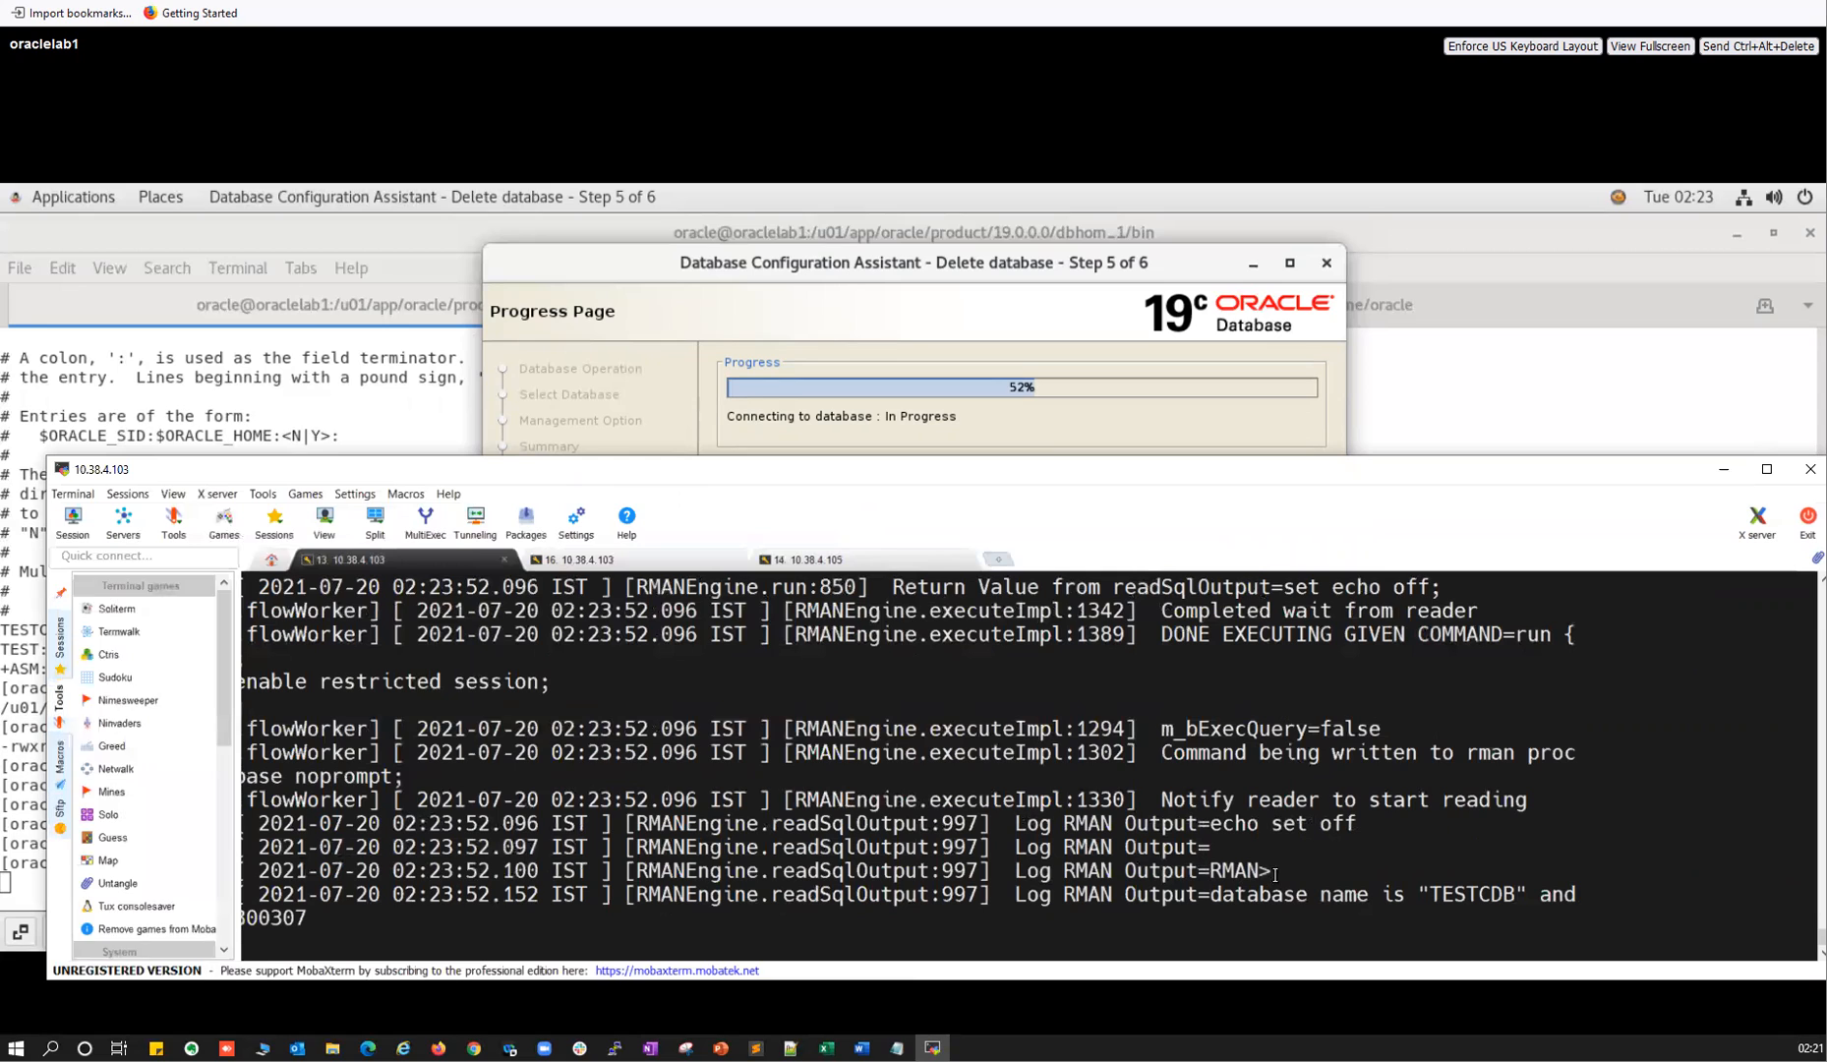
drag(1167, 892, 1514, 894)
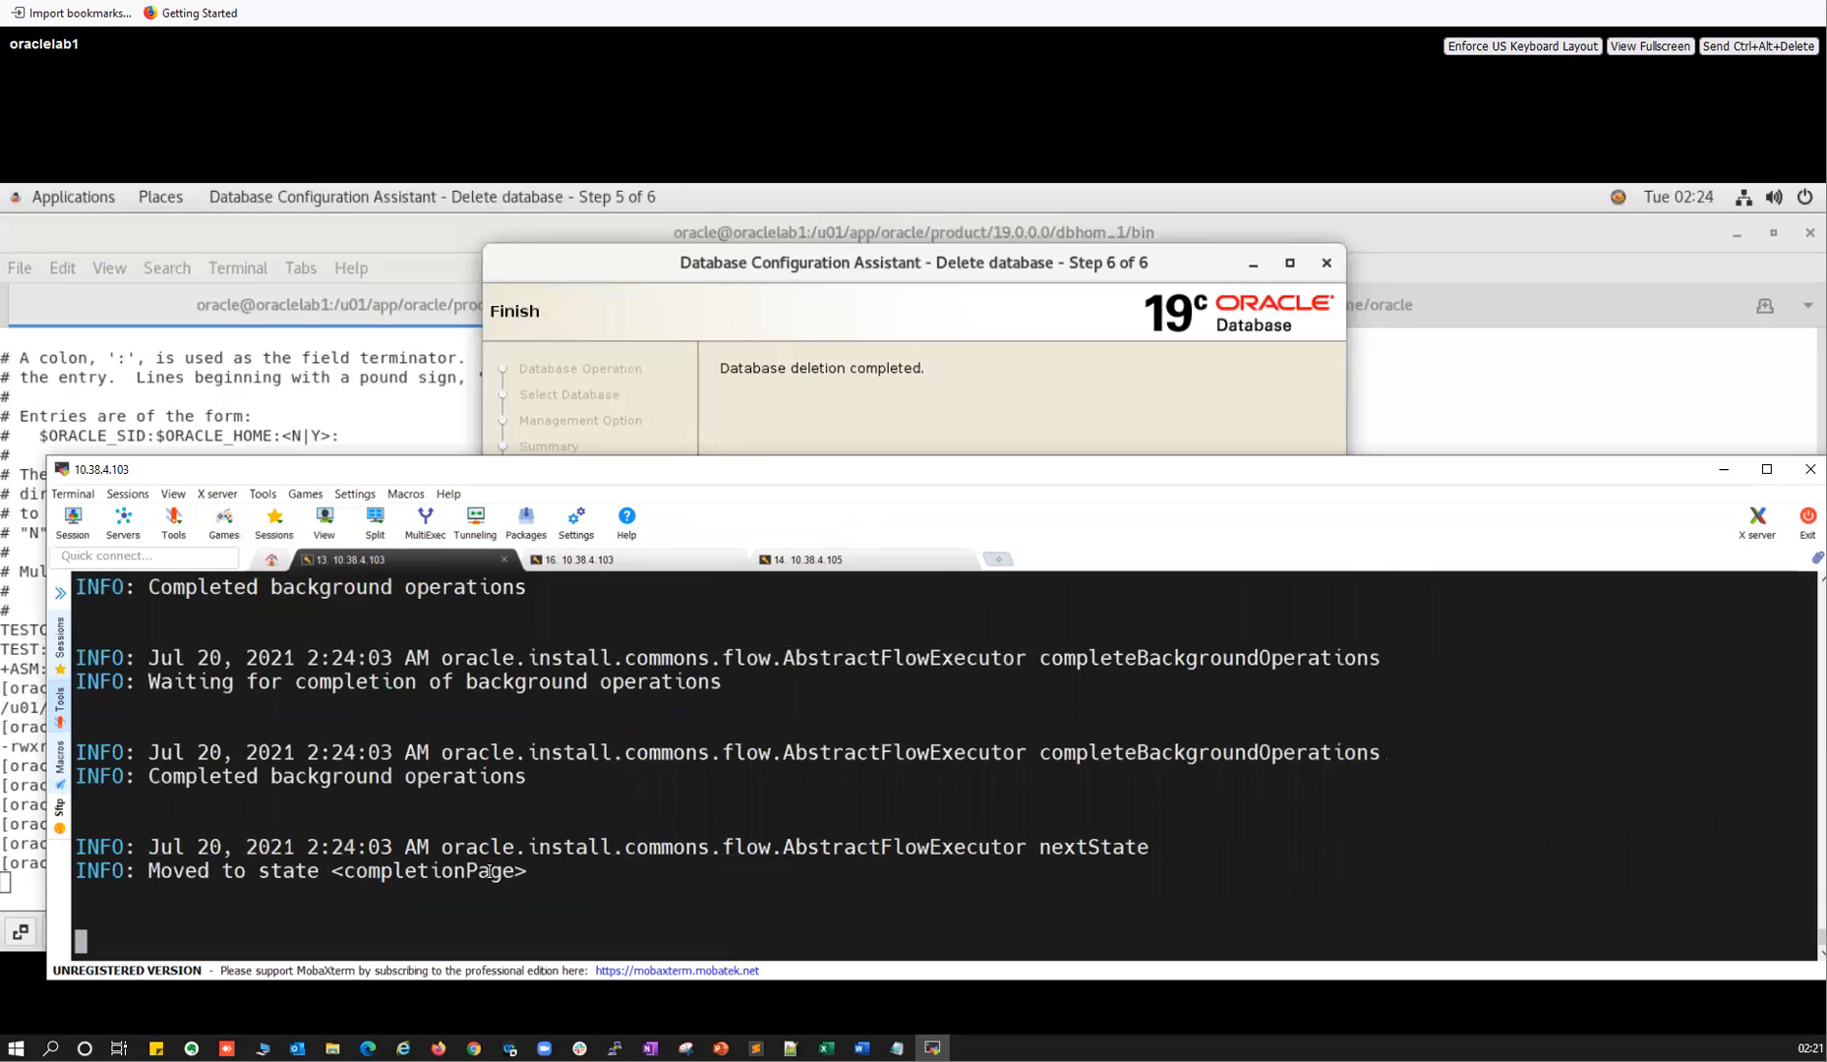
Close the finished deletion wizard and confirm /etc/oratab now lists only the +ASM entry.
click(835, 342)
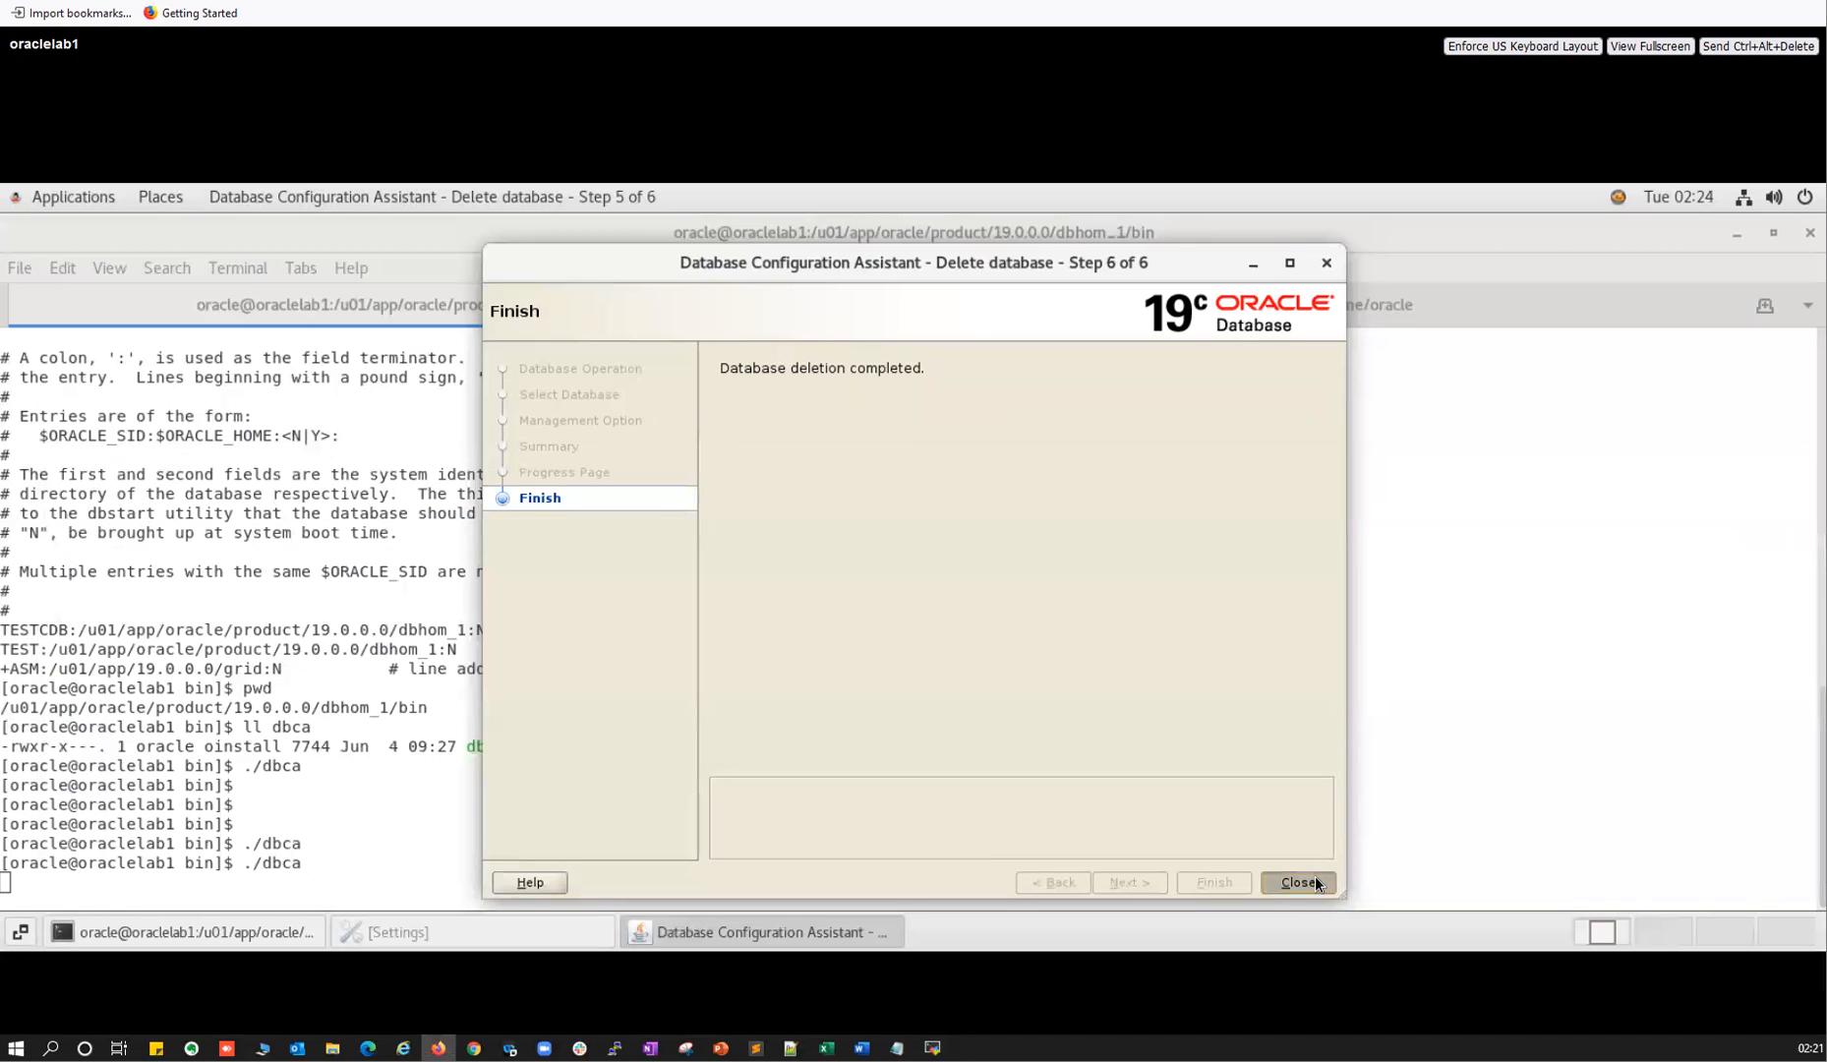
click(1315, 878)
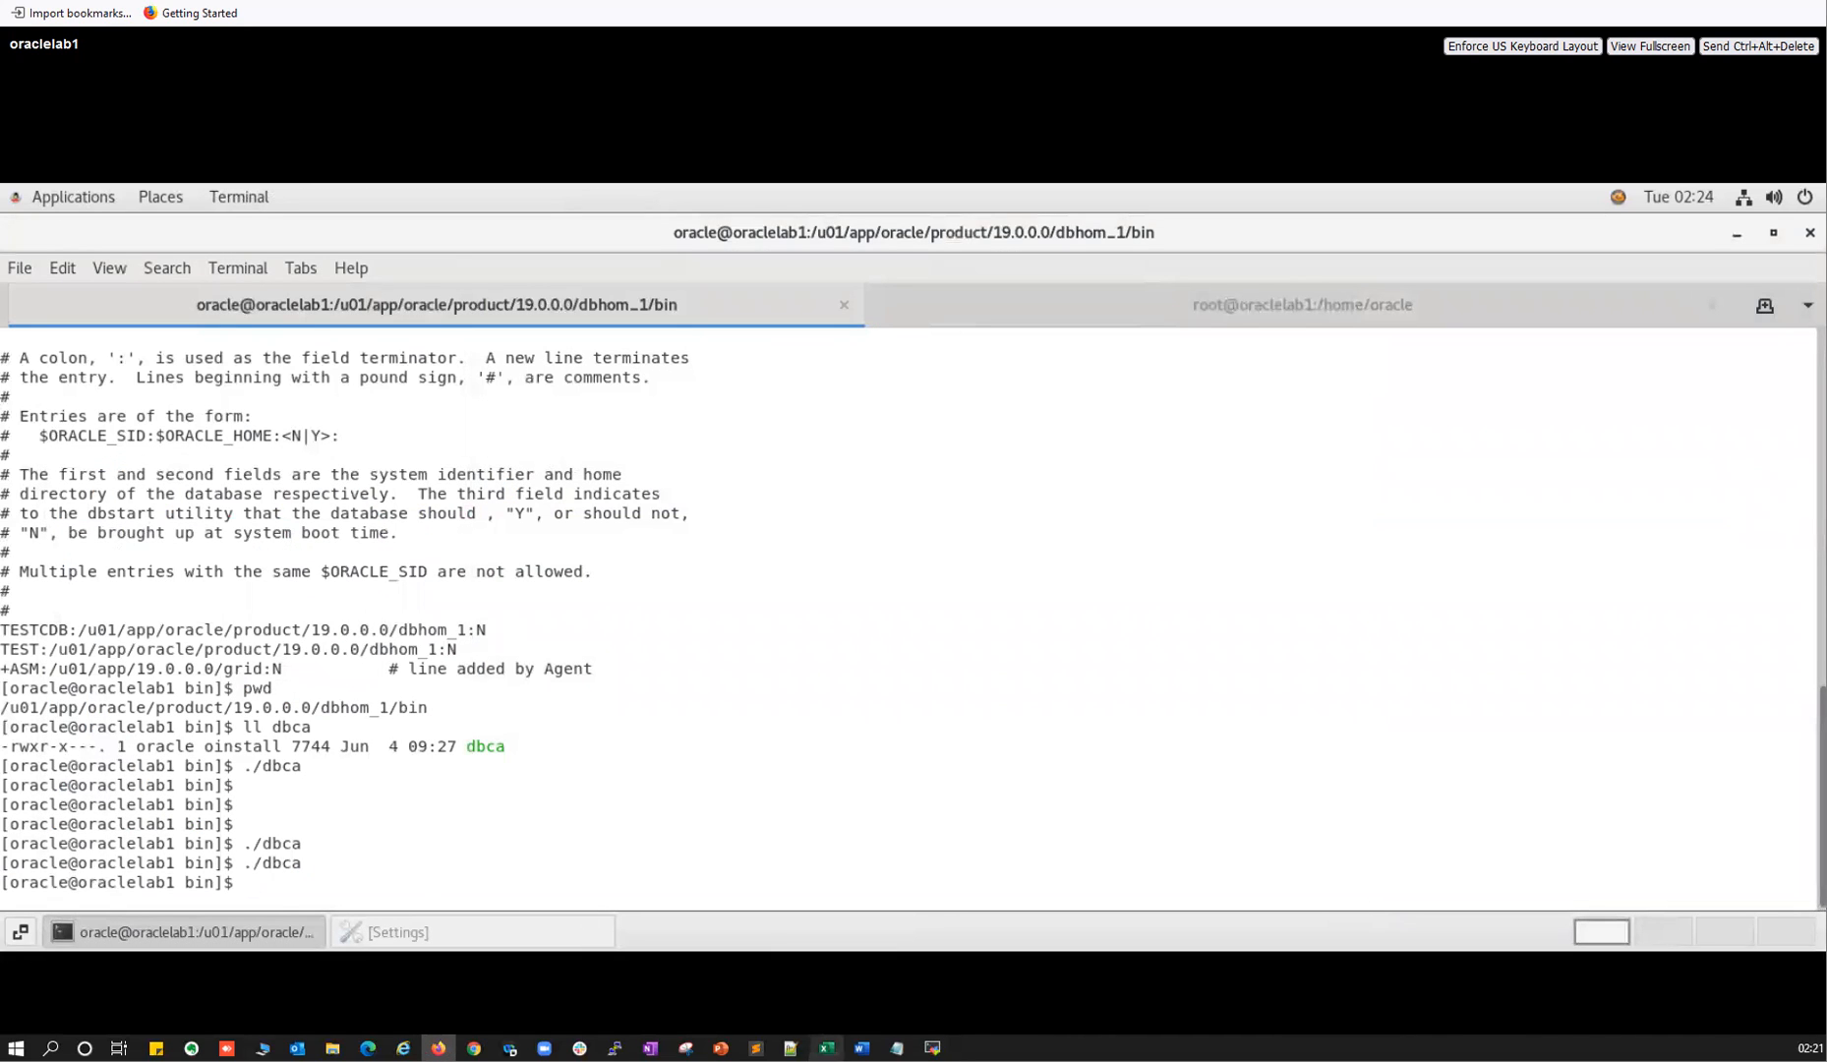
click(932, 1048)
key(ctrl+c)
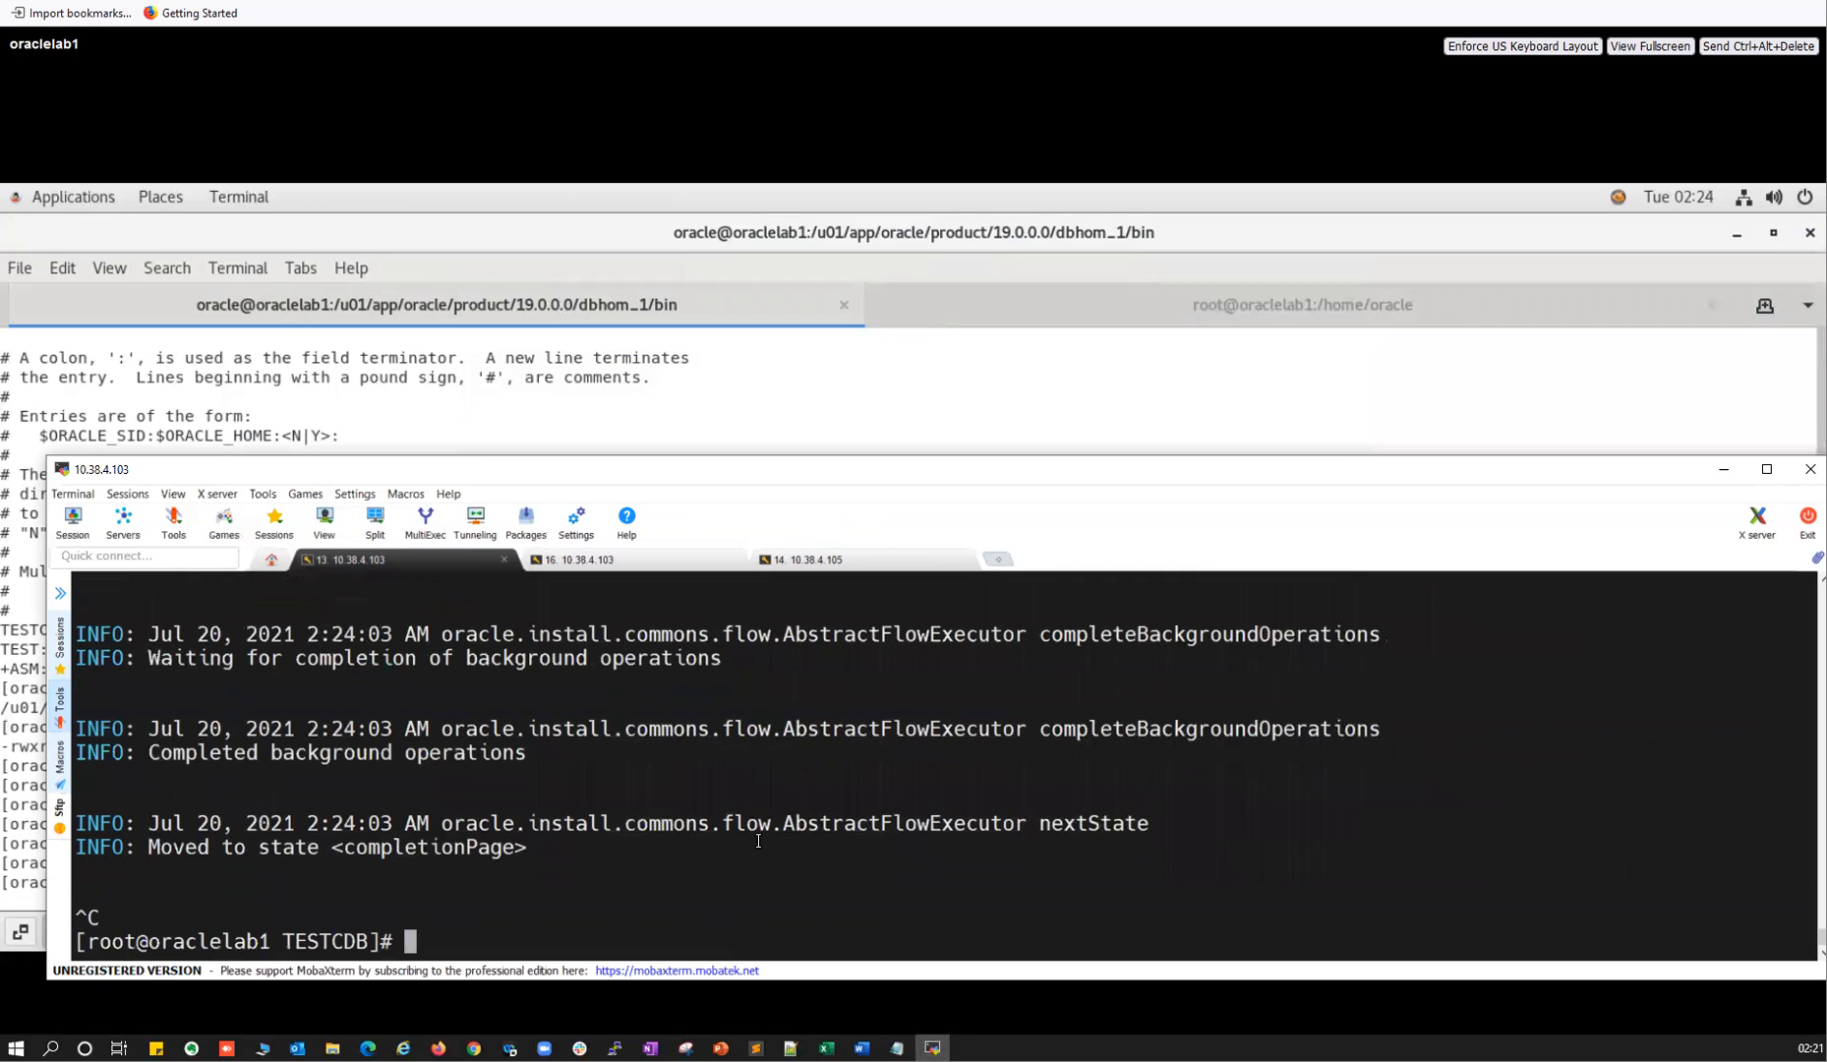
key(Return)
key(Return)
key(Return)
key(Return)
text(/)
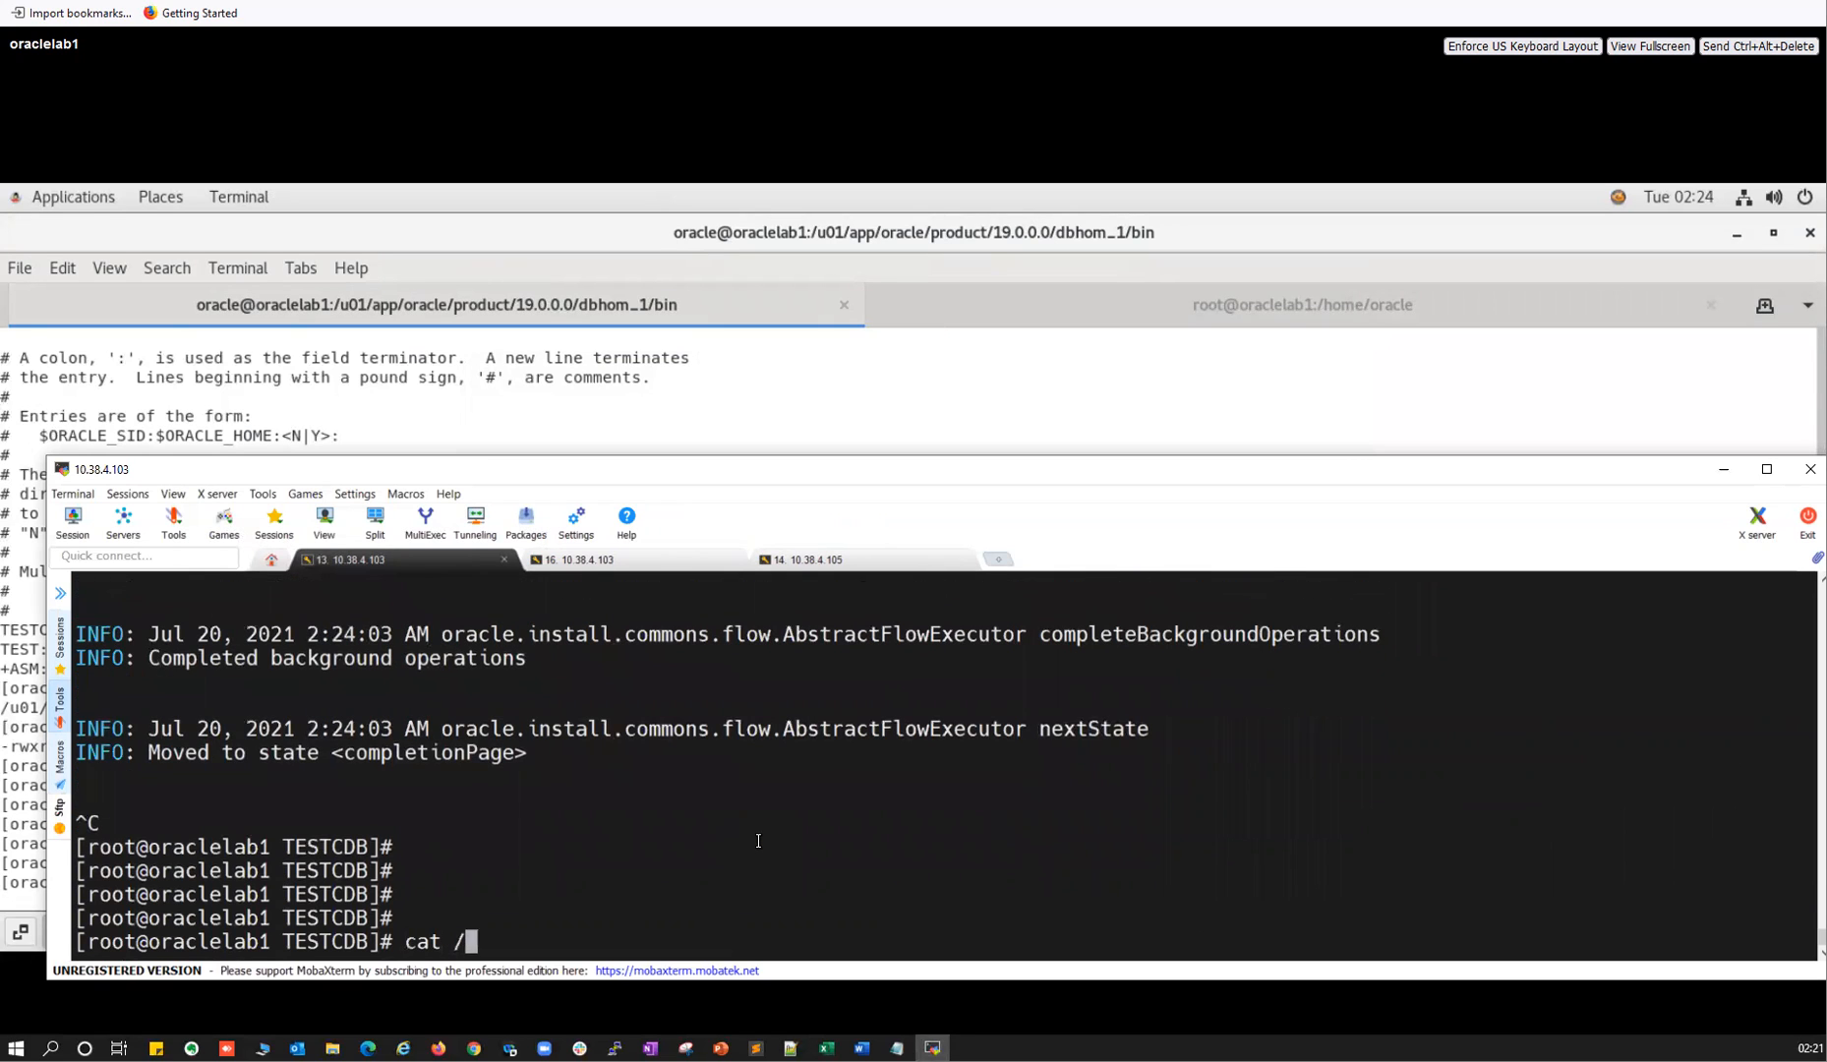
text(etc/oratab)
key(Return)
drag(160, 919, 404, 902)
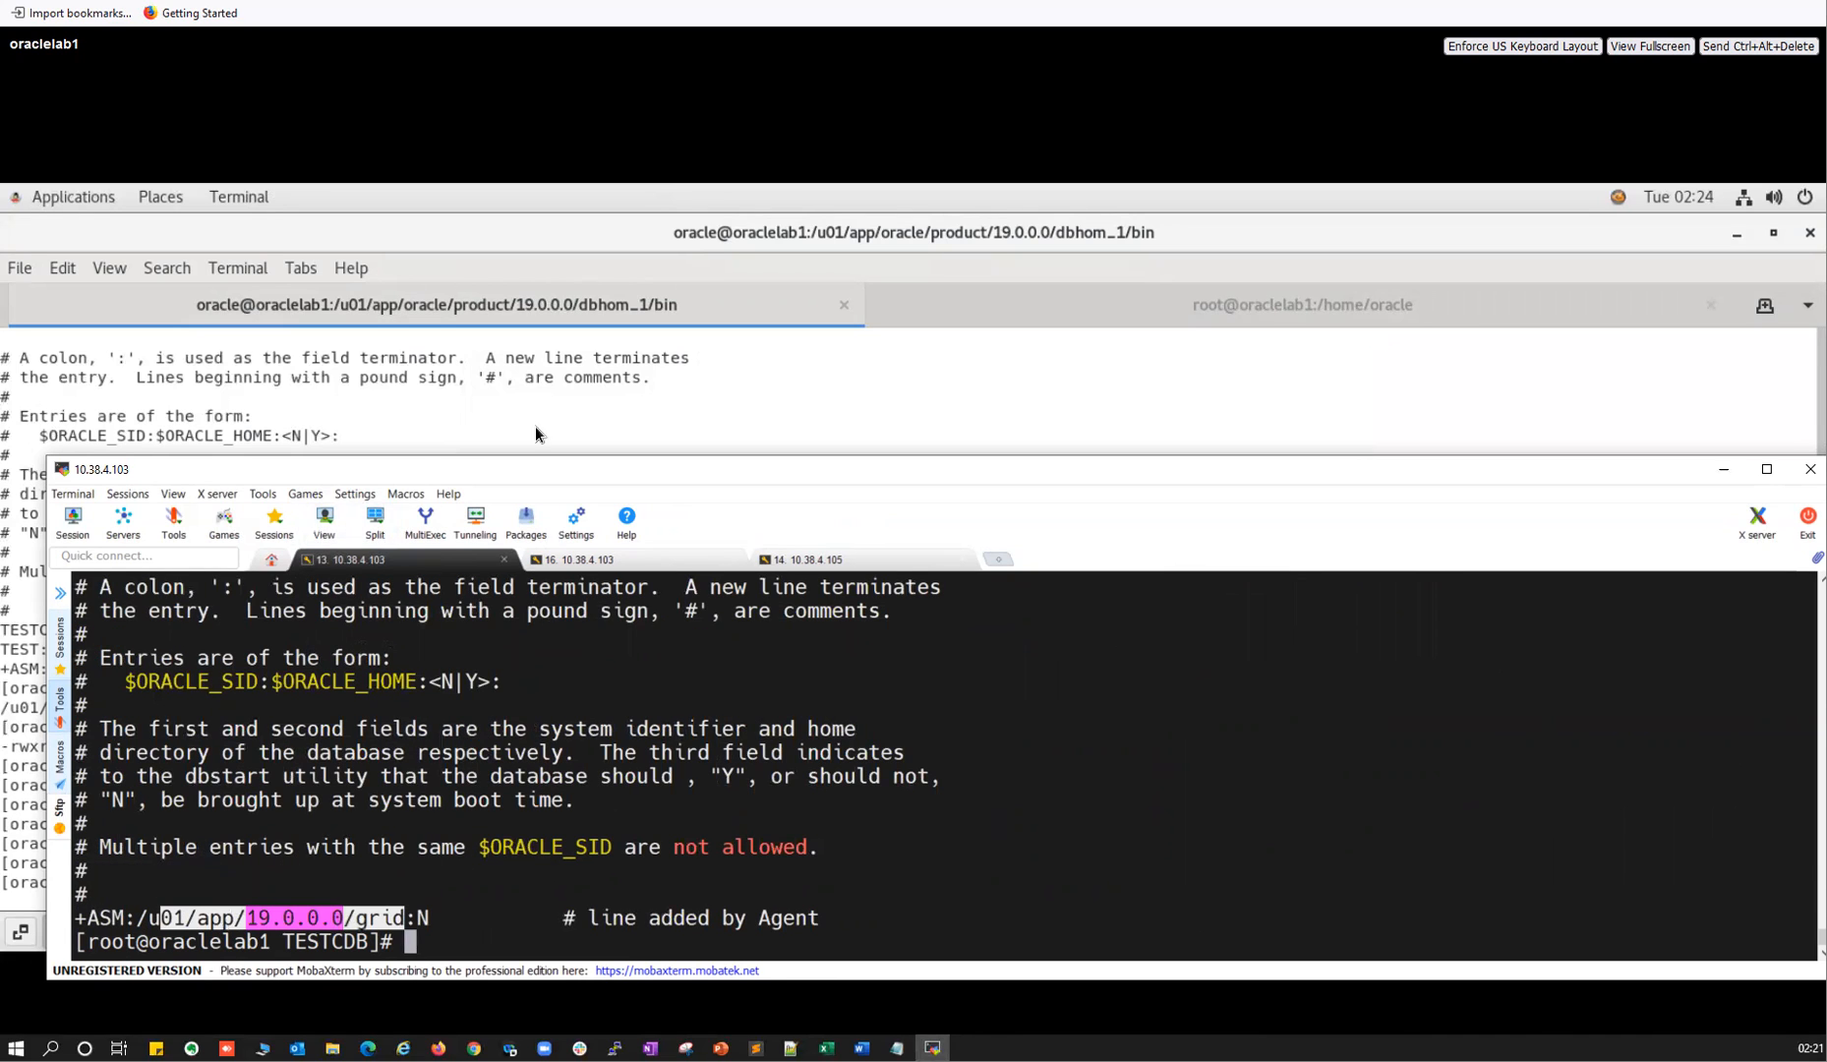
Relaunch ./dbca from the remote desktop's terminal.
click(527, 378)
key(Up)
key(Return)
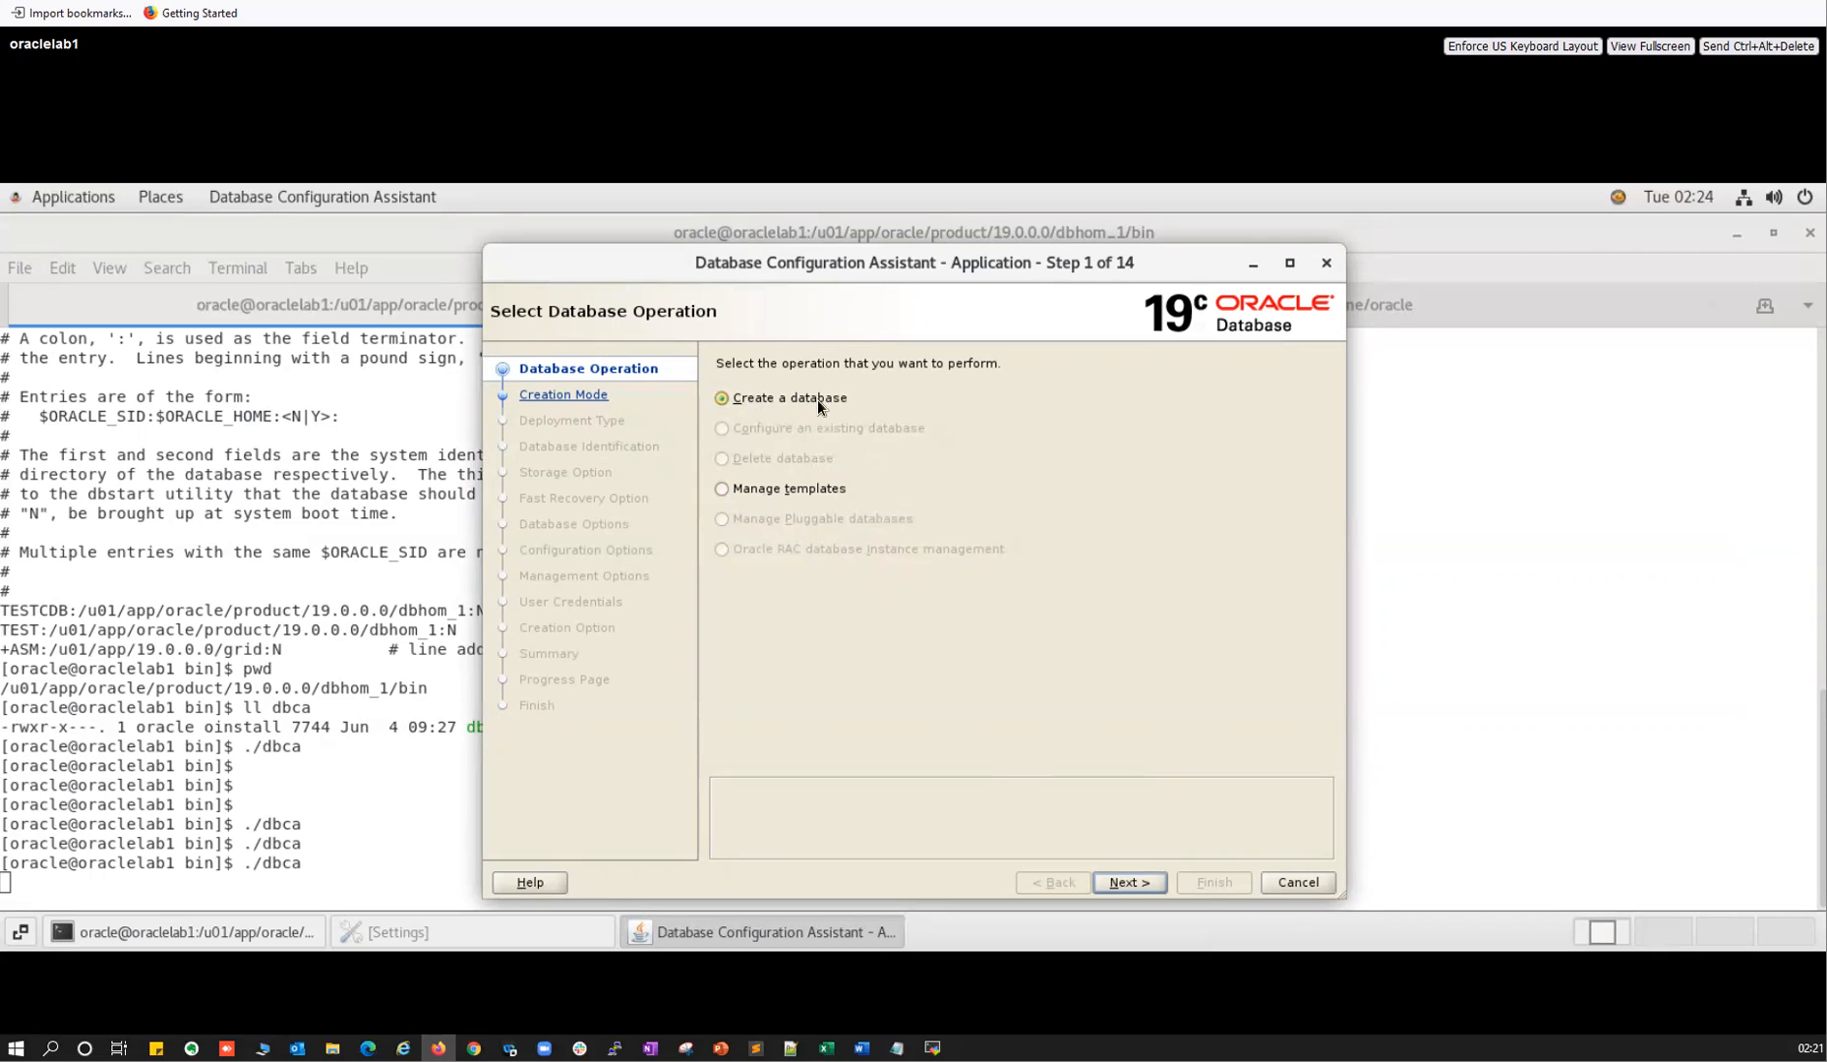
Choose Manage templates in DBCA, then glance back at the MobaXterm log output.
click(721, 485)
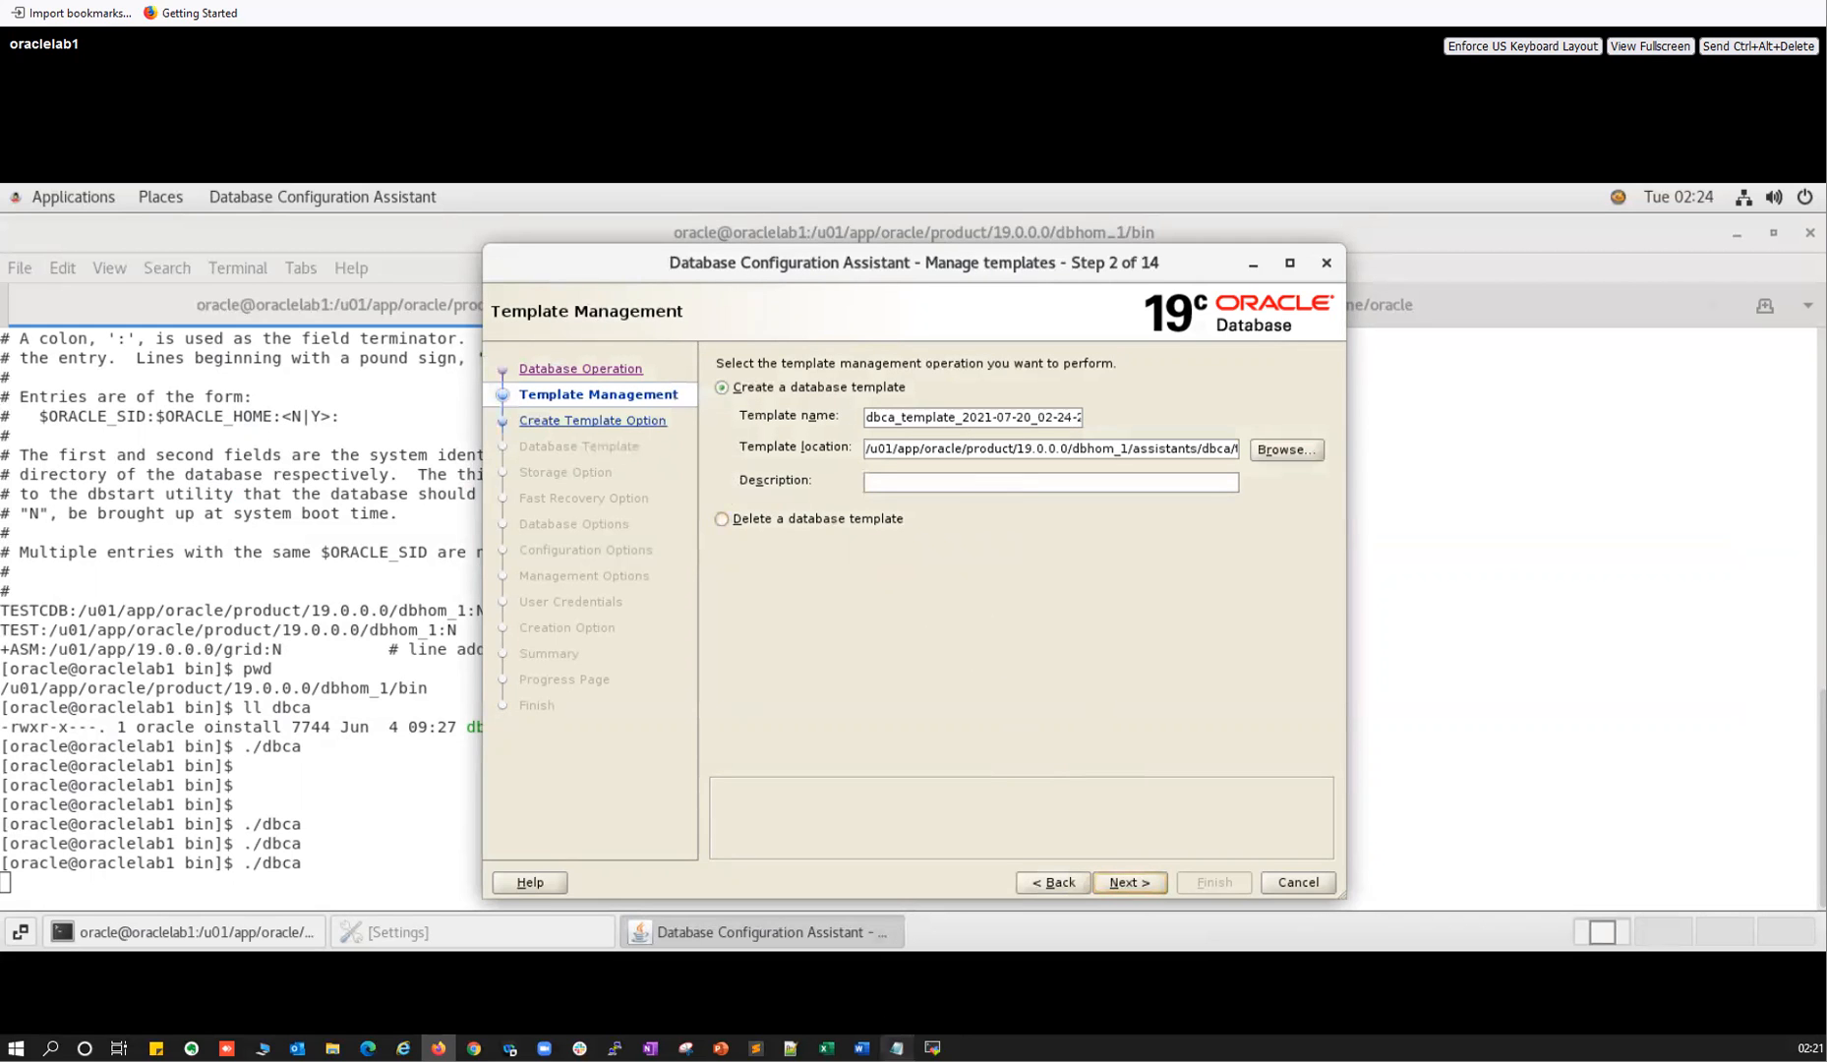
click(933, 1047)
scroll(659, 625, up, 15)
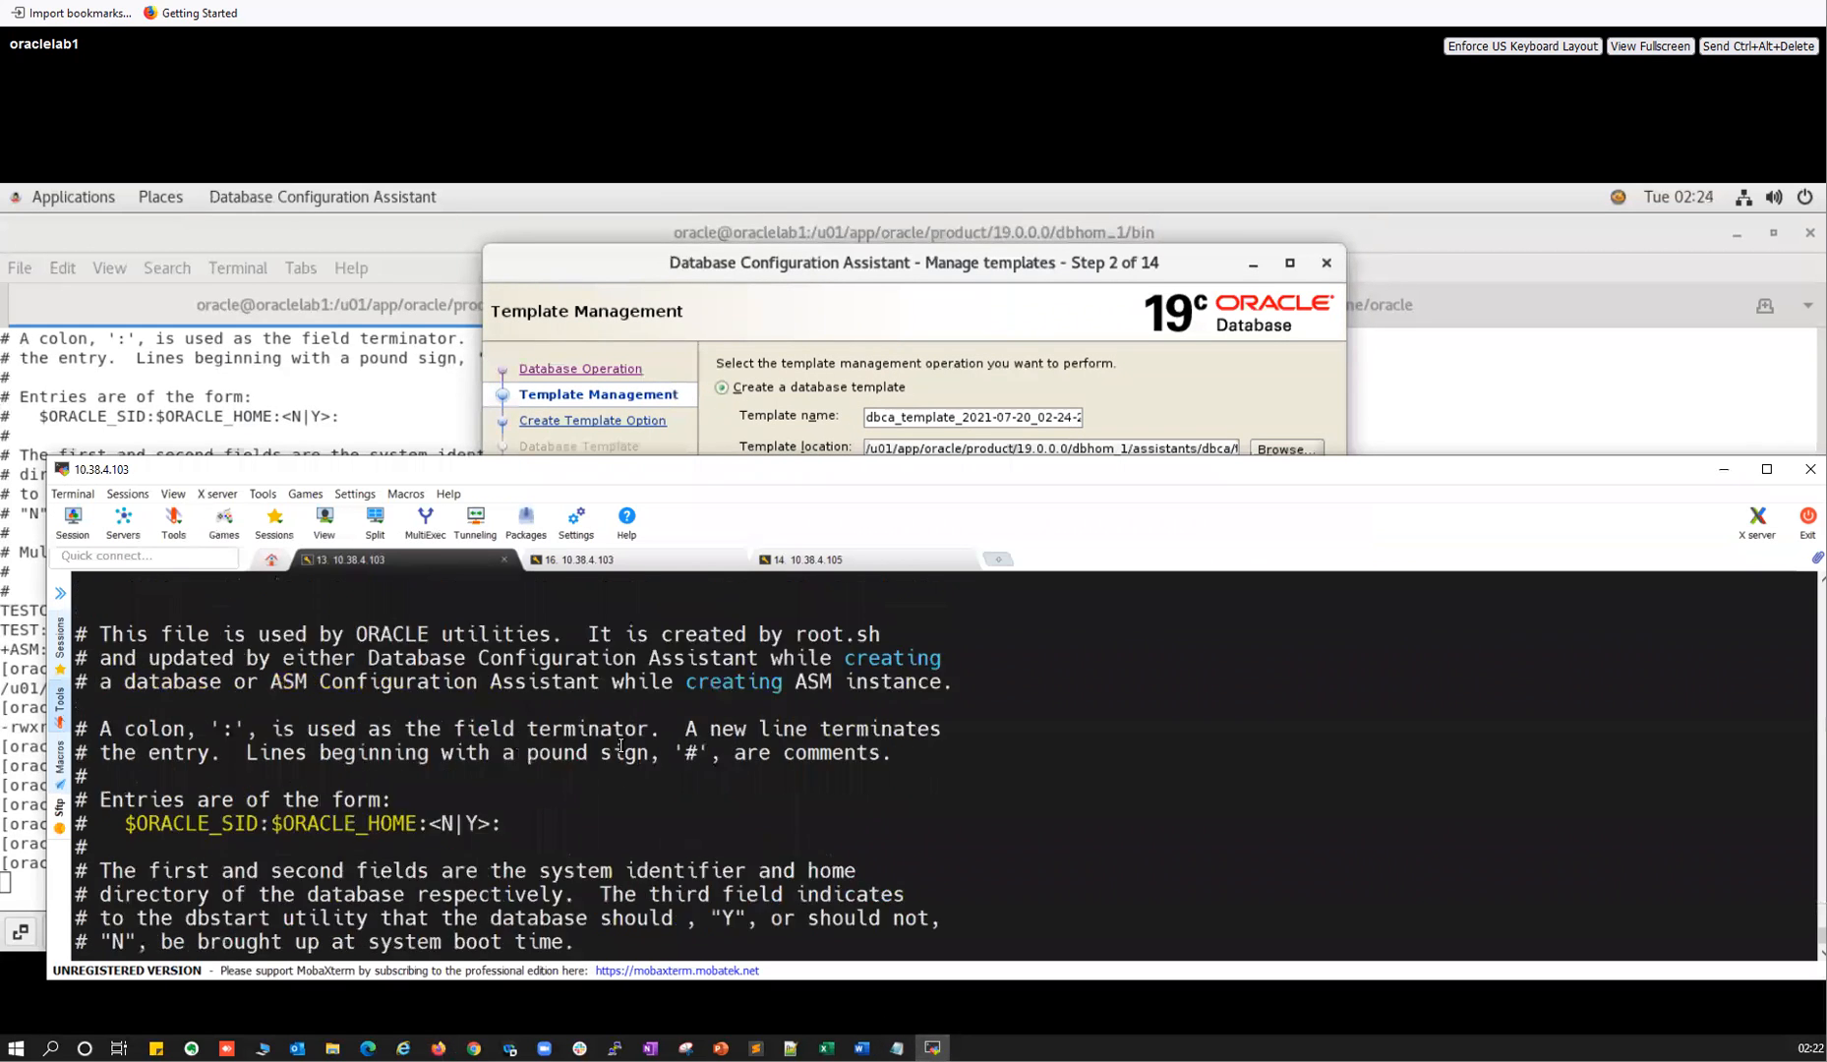
Change into the assistants folder under /u01/app/oracle/product/19.0.0.0's database home.
scroll(751, 623, down, 5)
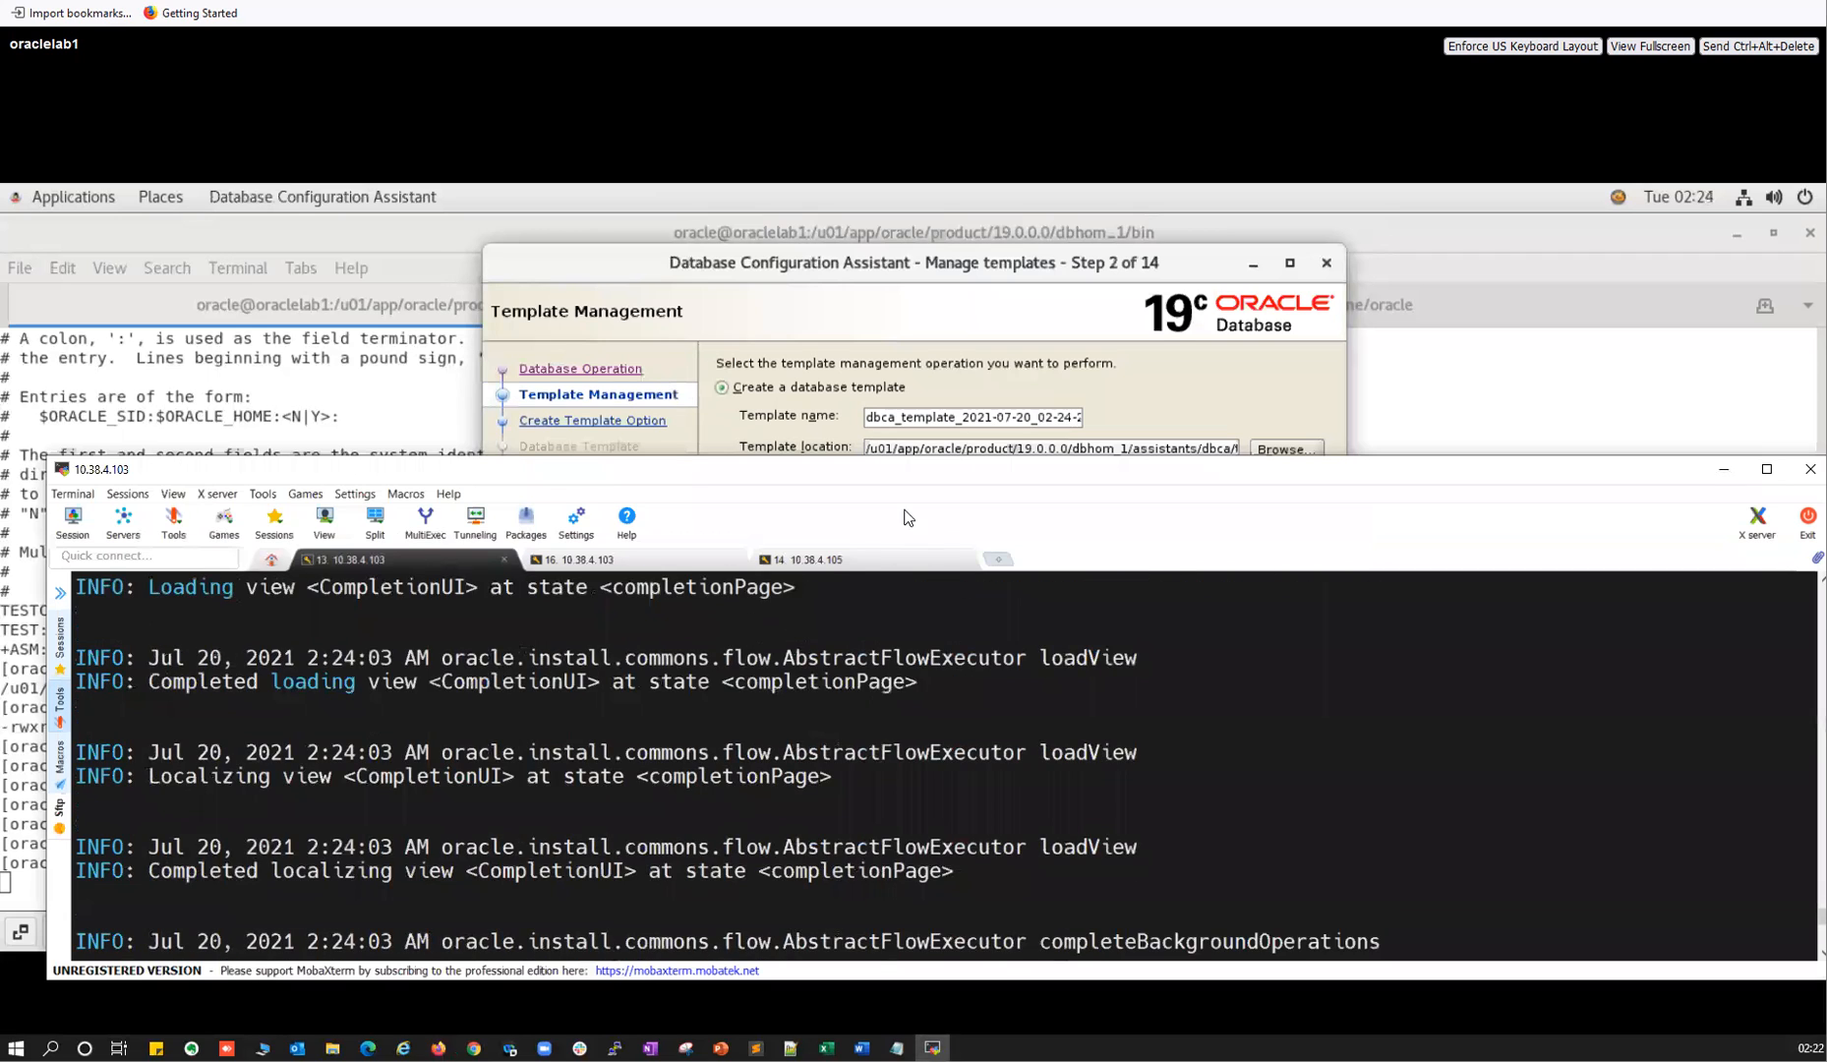
click(929, 391)
click(932, 1047)
text(cd /u01/app/ora)
key(Tab)
key(Tab)
key(Tab)
text(c)
key(Tab)
key(Tab)
key(Tab)
key(Tab)
key(Tab)
key(Tab)
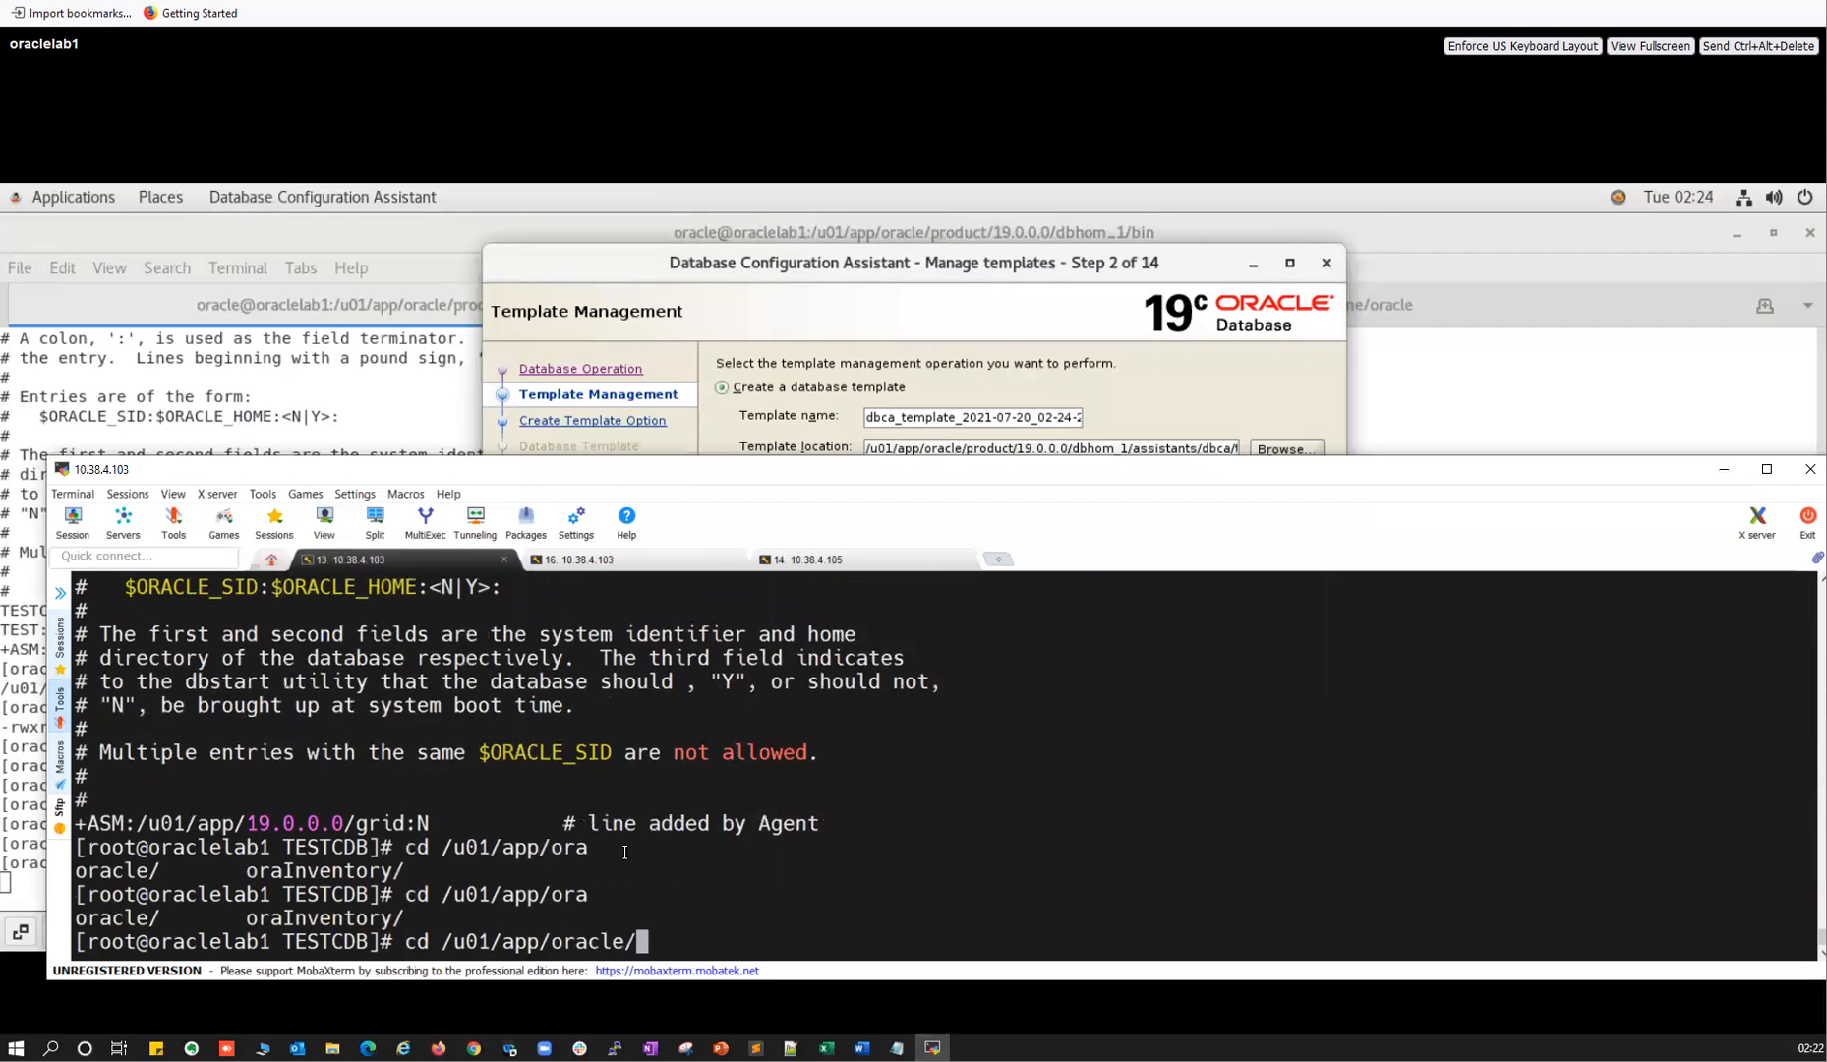
text(p)
key(Tab)
text(1)
key(Tab)
text(d)
key(Tab)
key(Tab)
key(Tab)
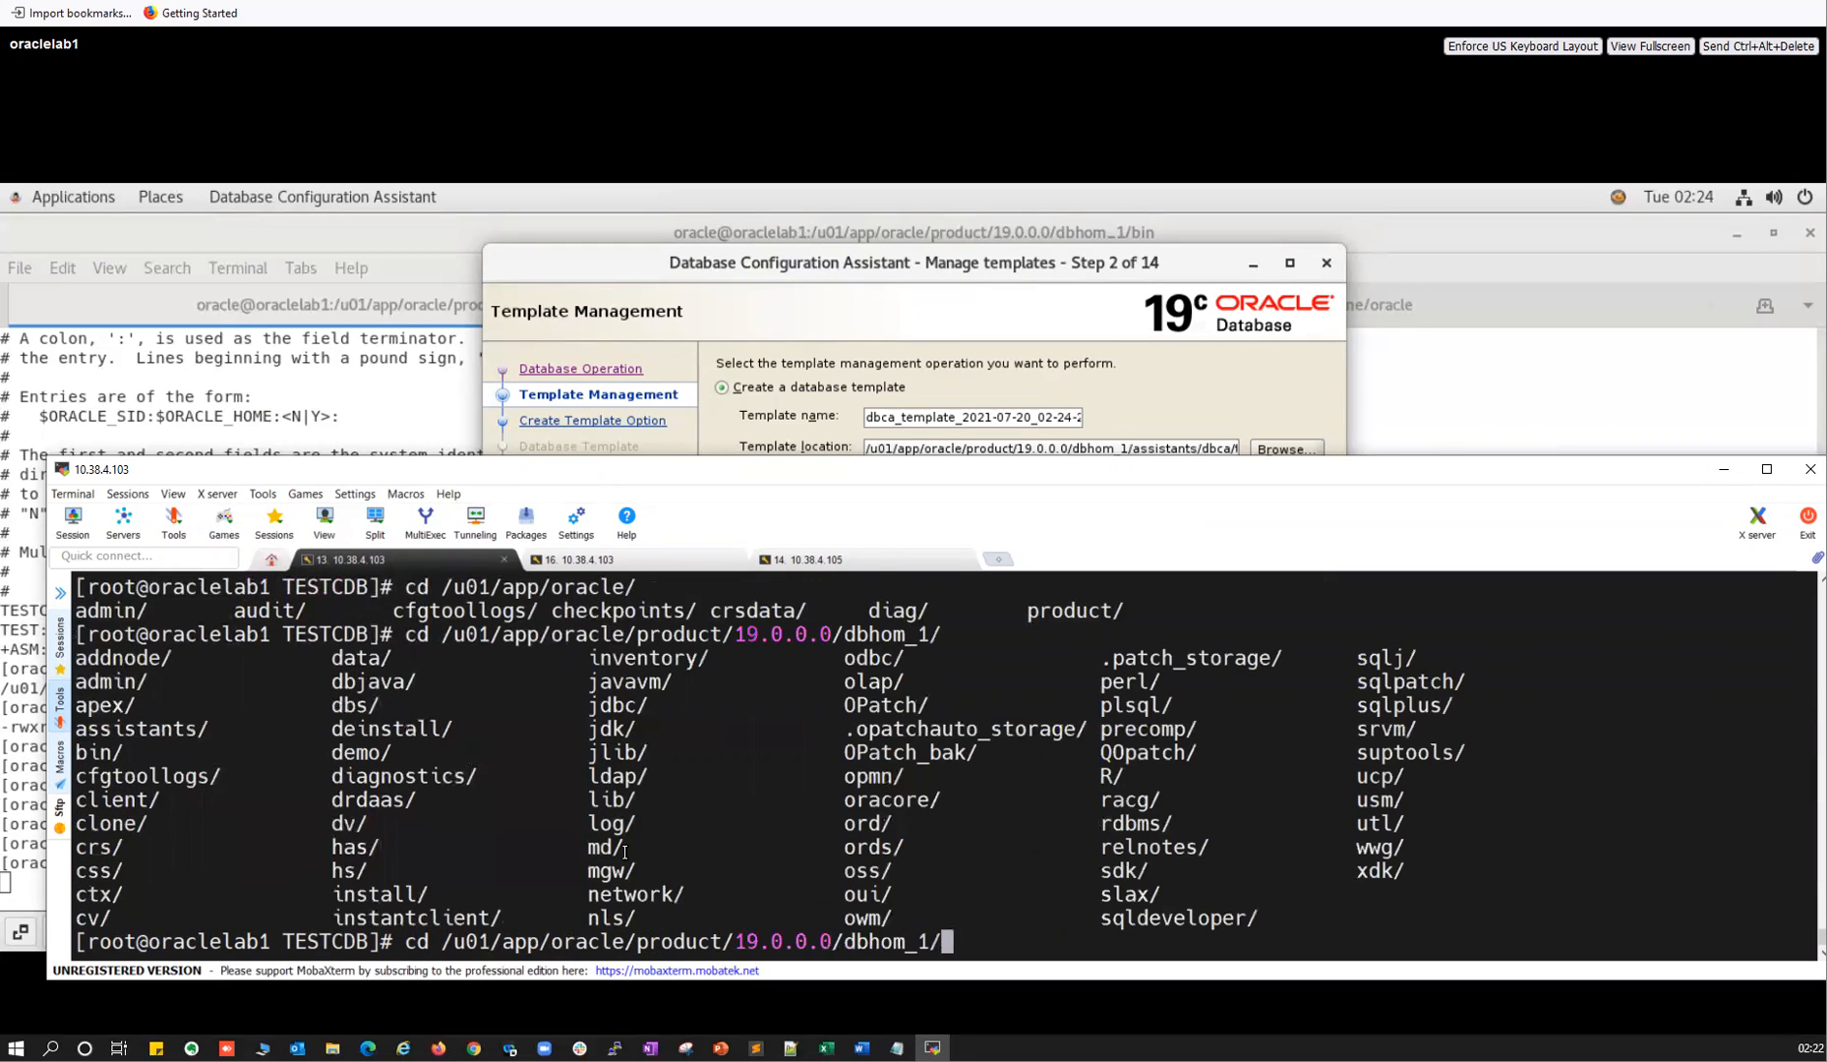
text(as)
key(Tab)
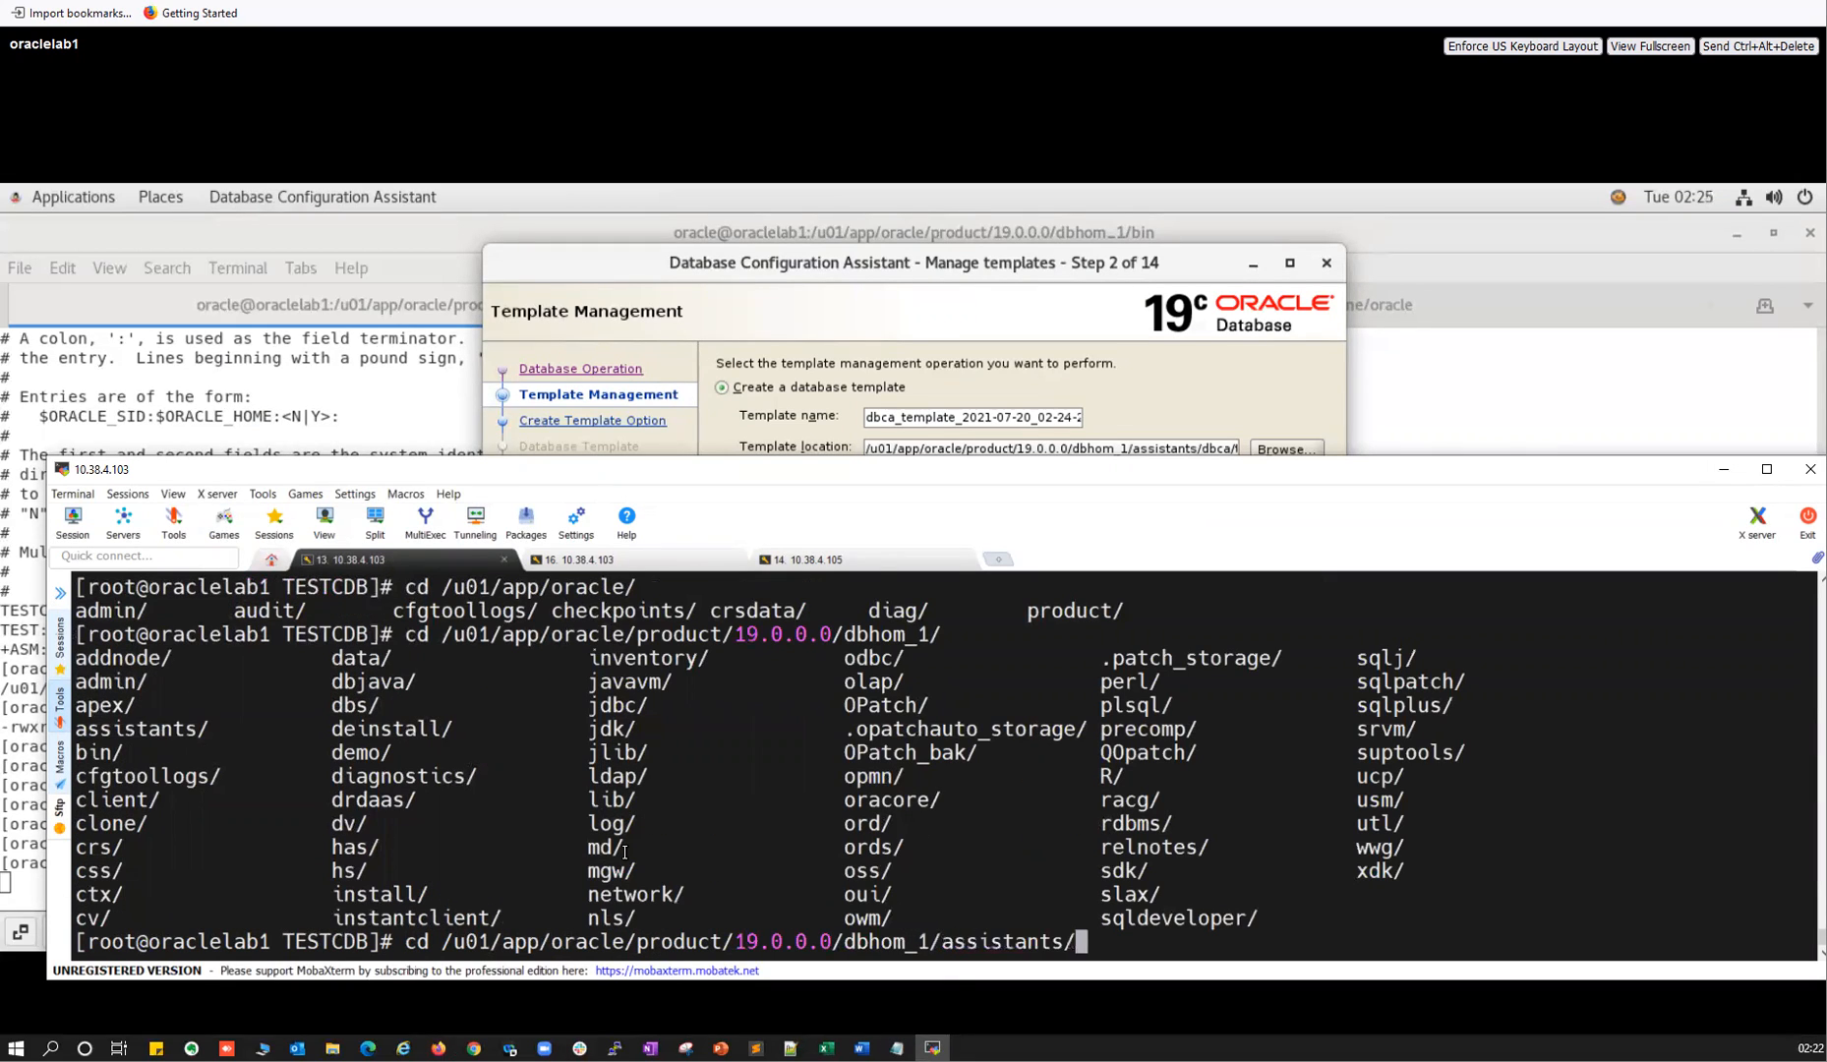
key(Return)
Enter dbca/templates and list Data_Warehouse.dbc, General_Purpose.dbc, New_Database.dbt and the Seed_Database files.
text(cd te)
key(Return)
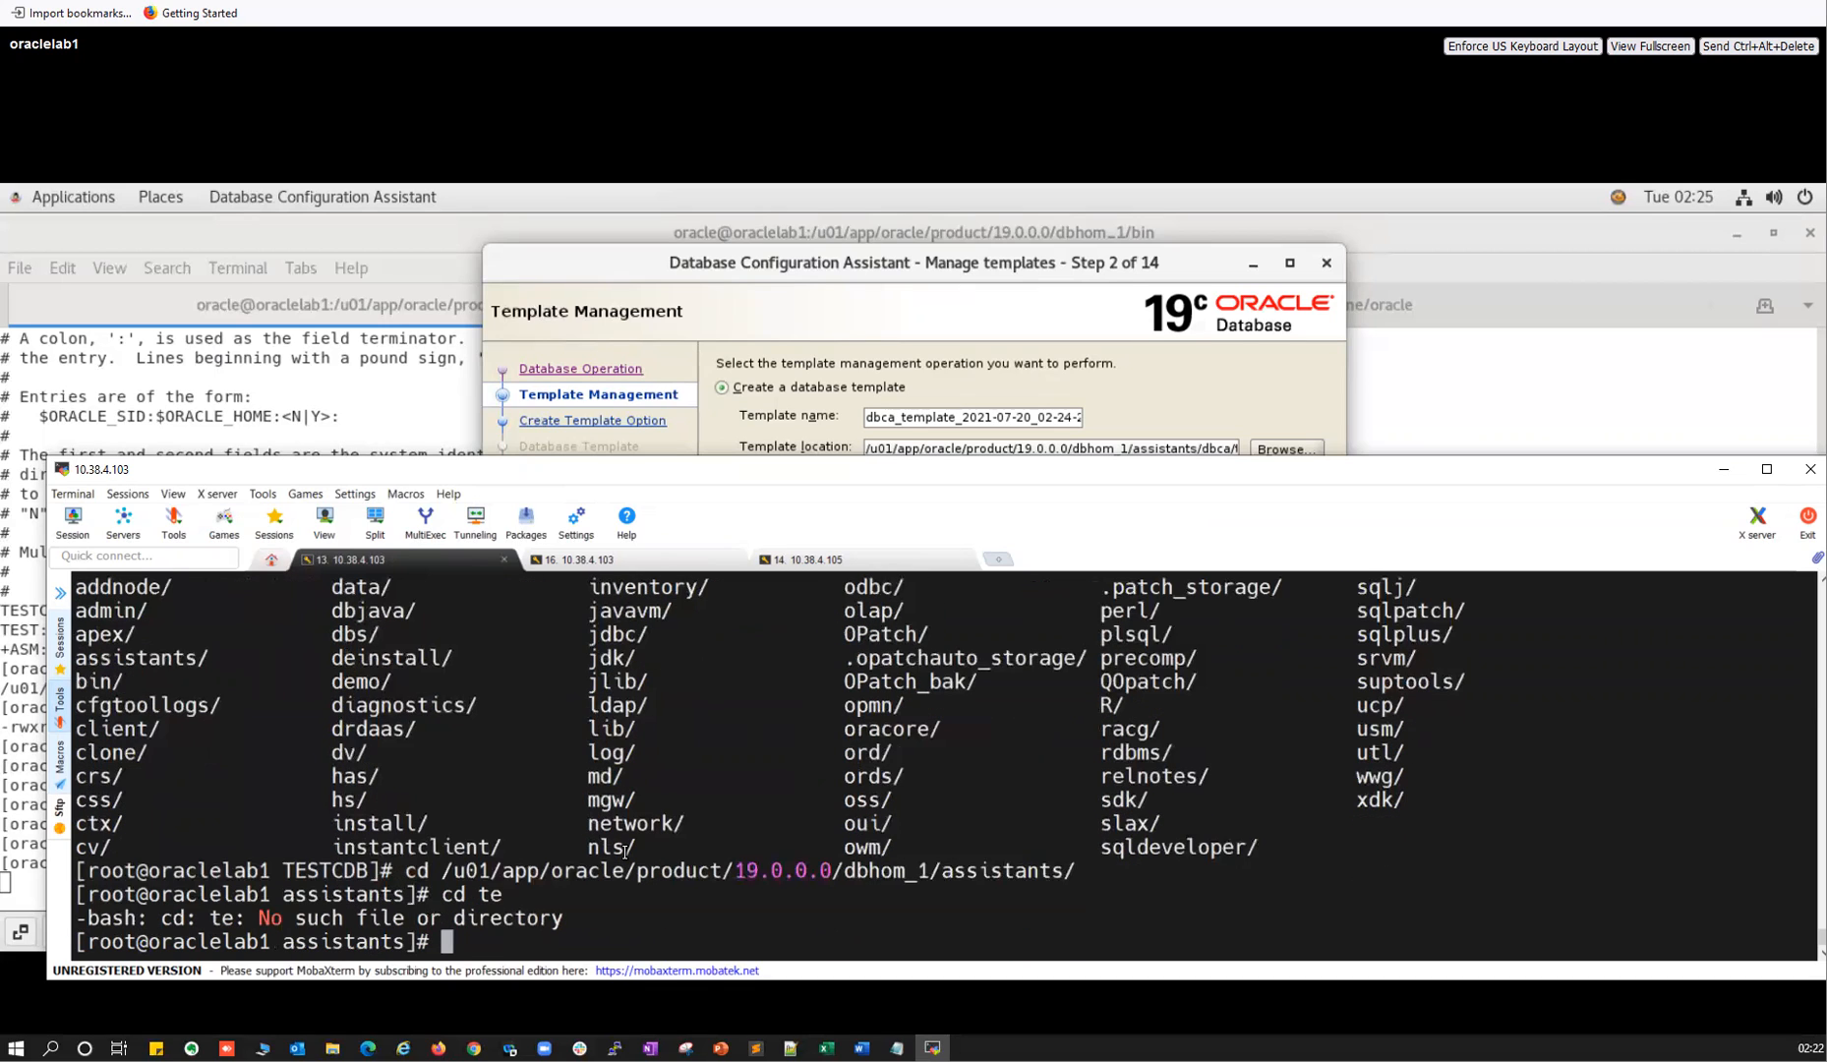
key(Up)
key(BackSpace)
key(BackSpace)
key(BackSpace)
key(BackSpace)
key(BackSpace)
text(ll)
key(Return)
text(cd dbca)
key(Return)
text(ll)
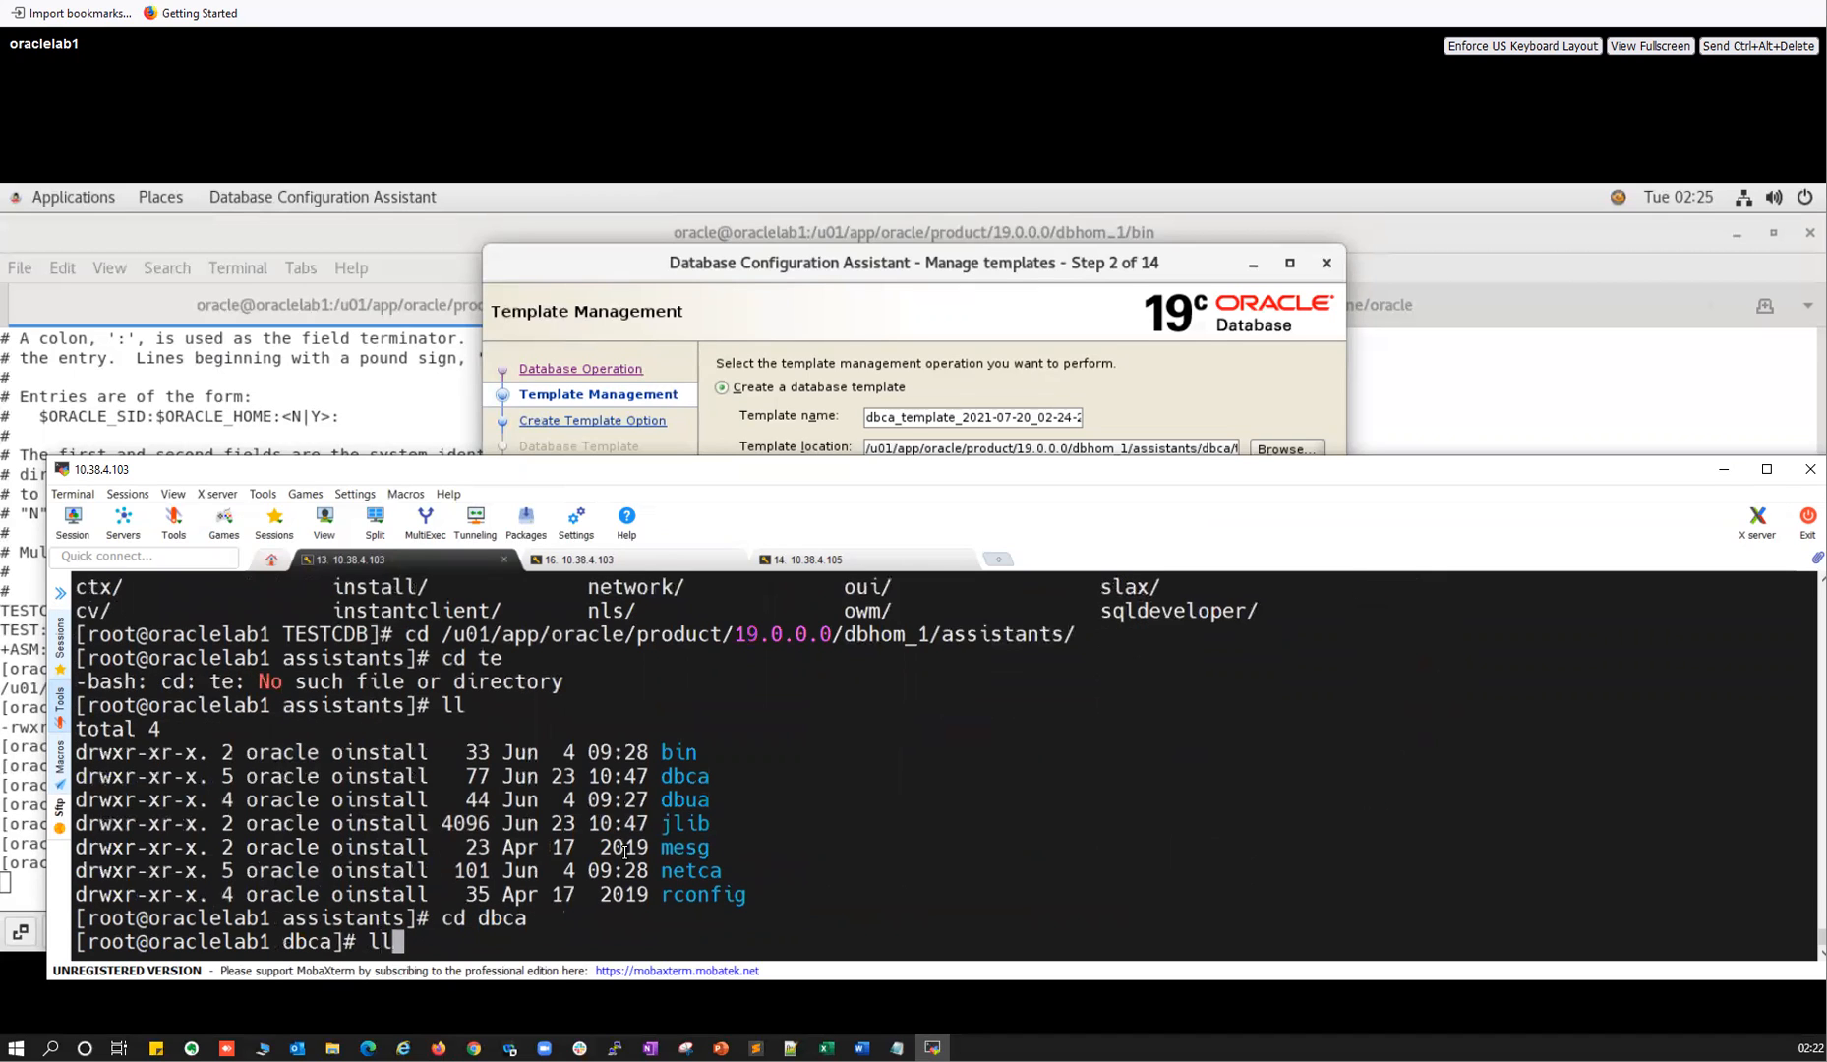
key(Return)
text(cd templates/)
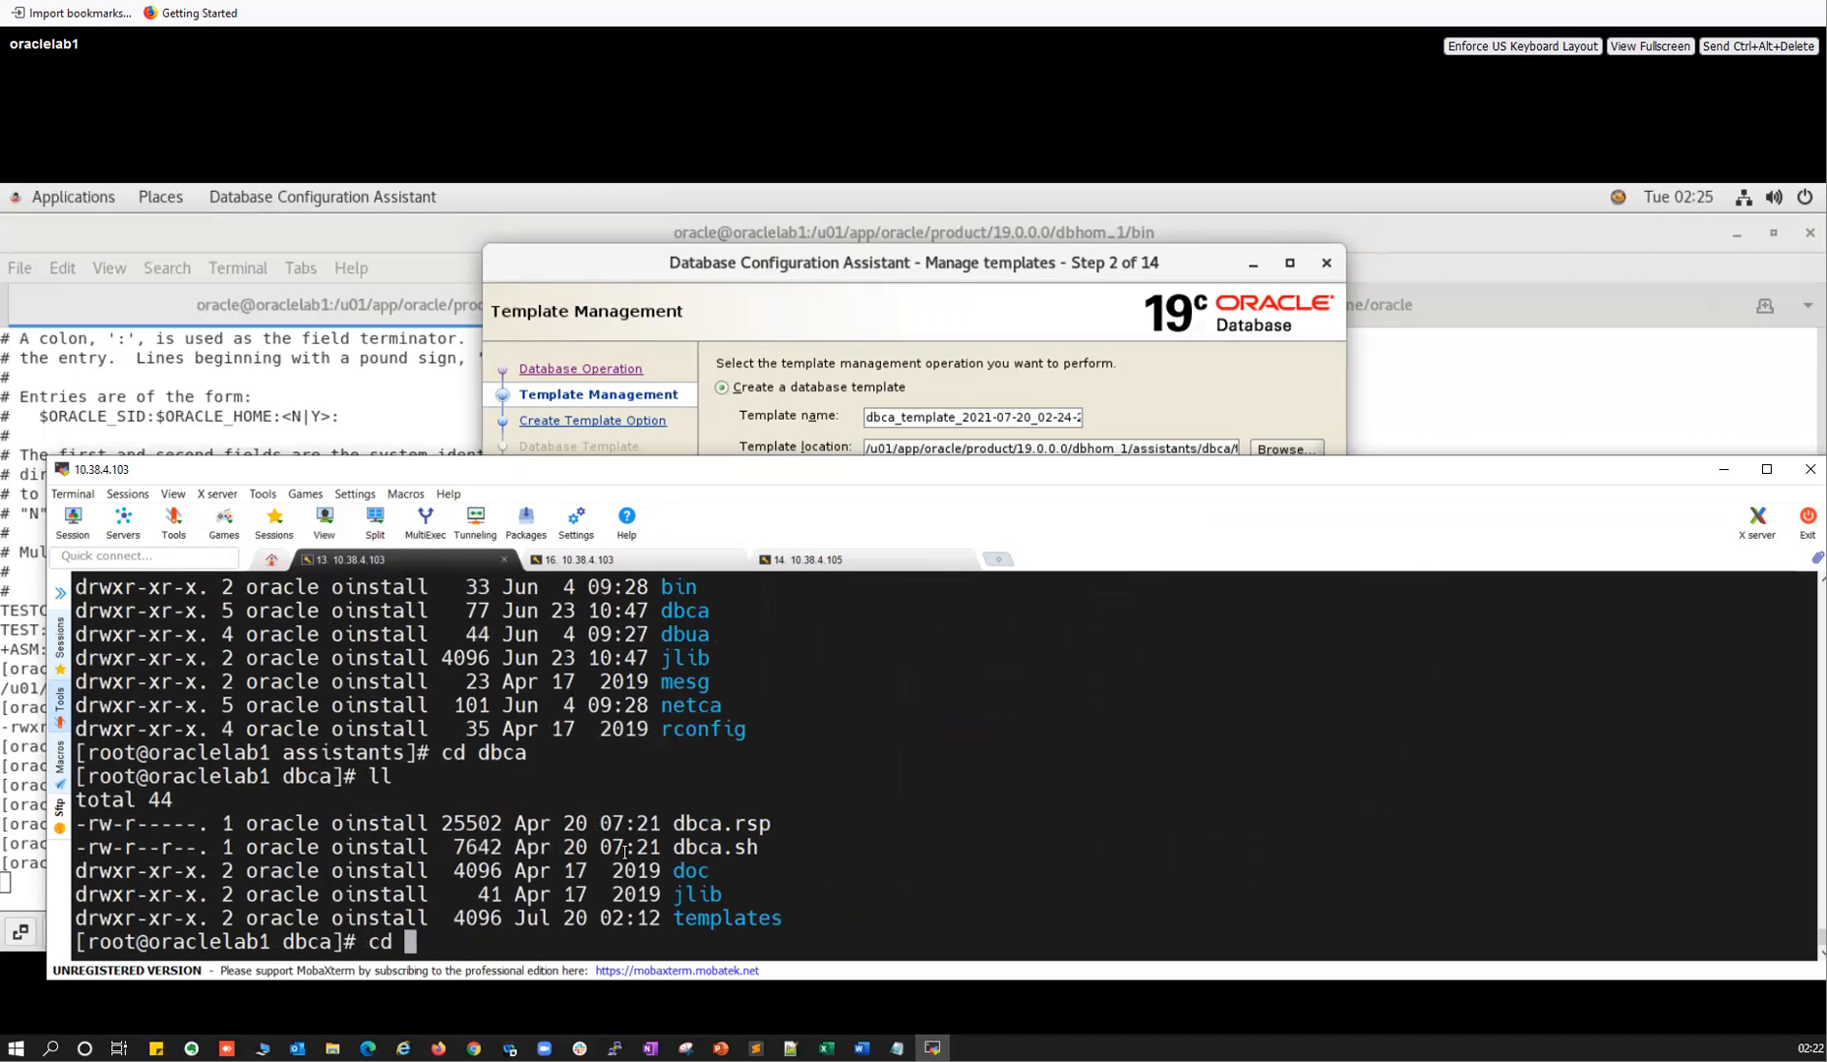
key(Return)
text(ll)
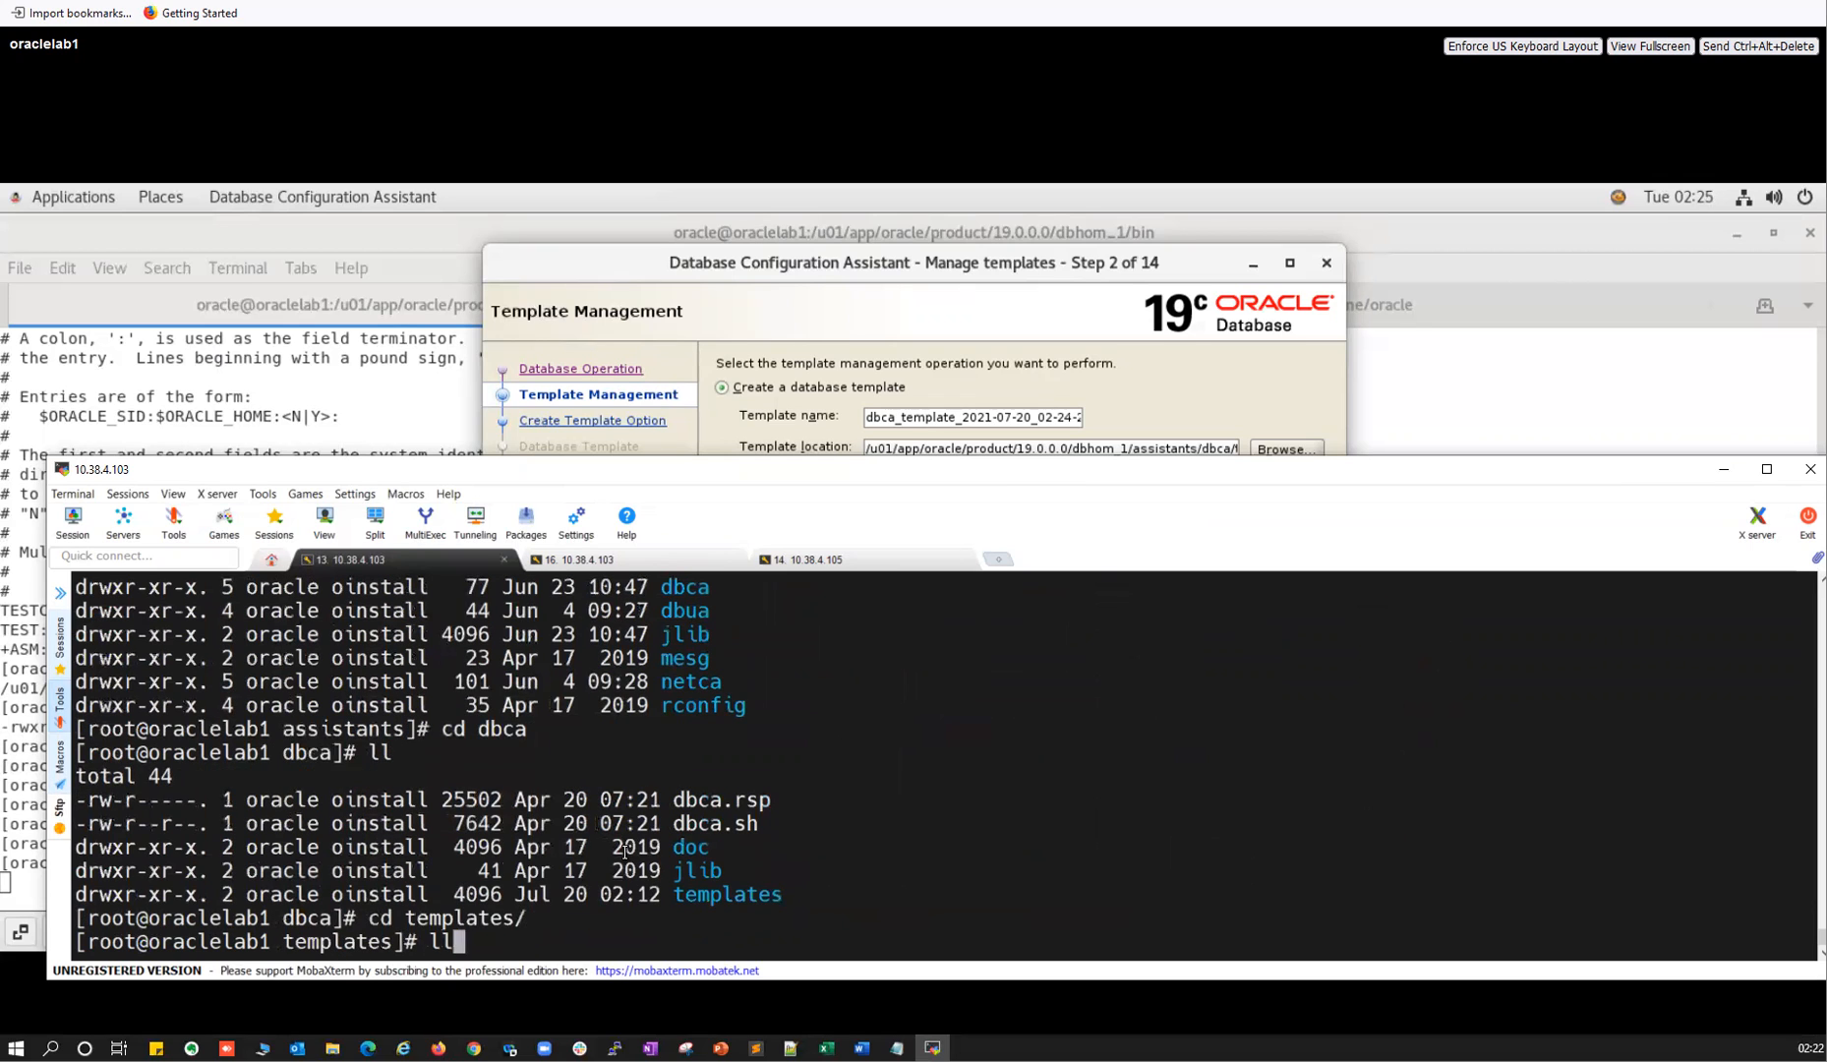
key(Return)
drag(716, 790, 123, 786)
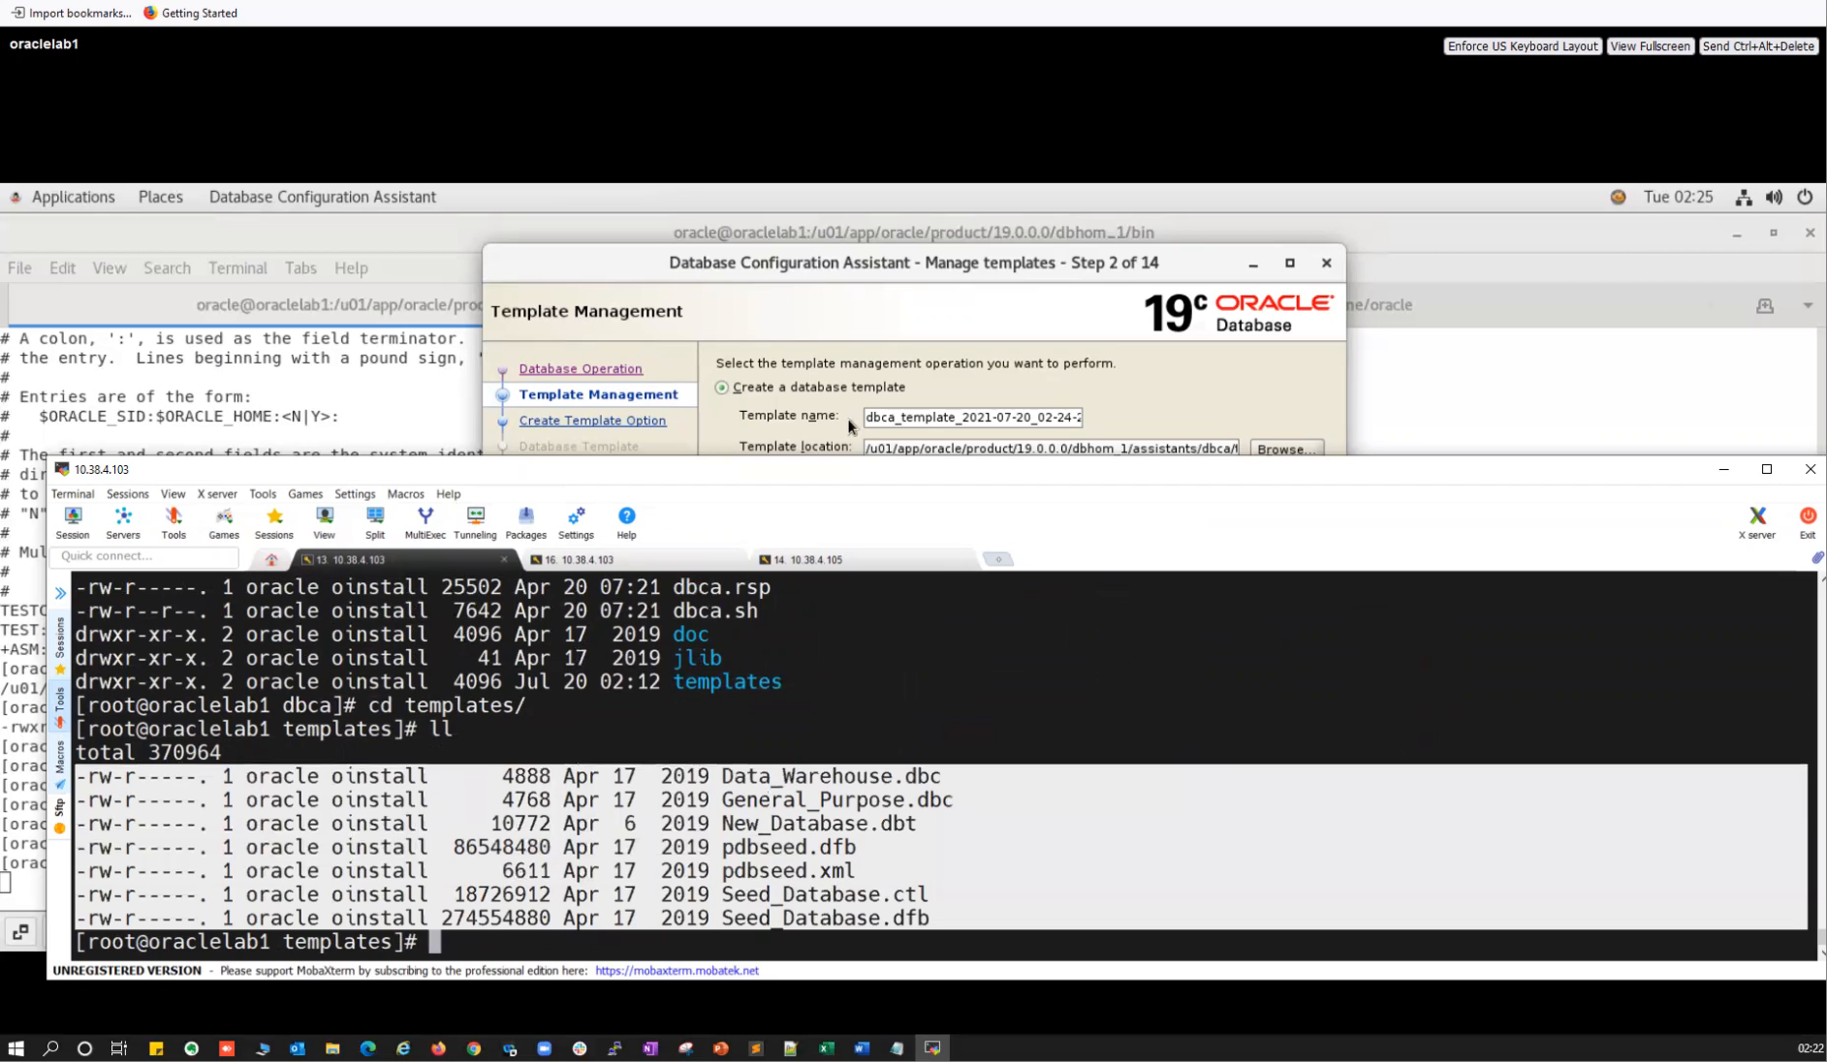
click(815, 307)
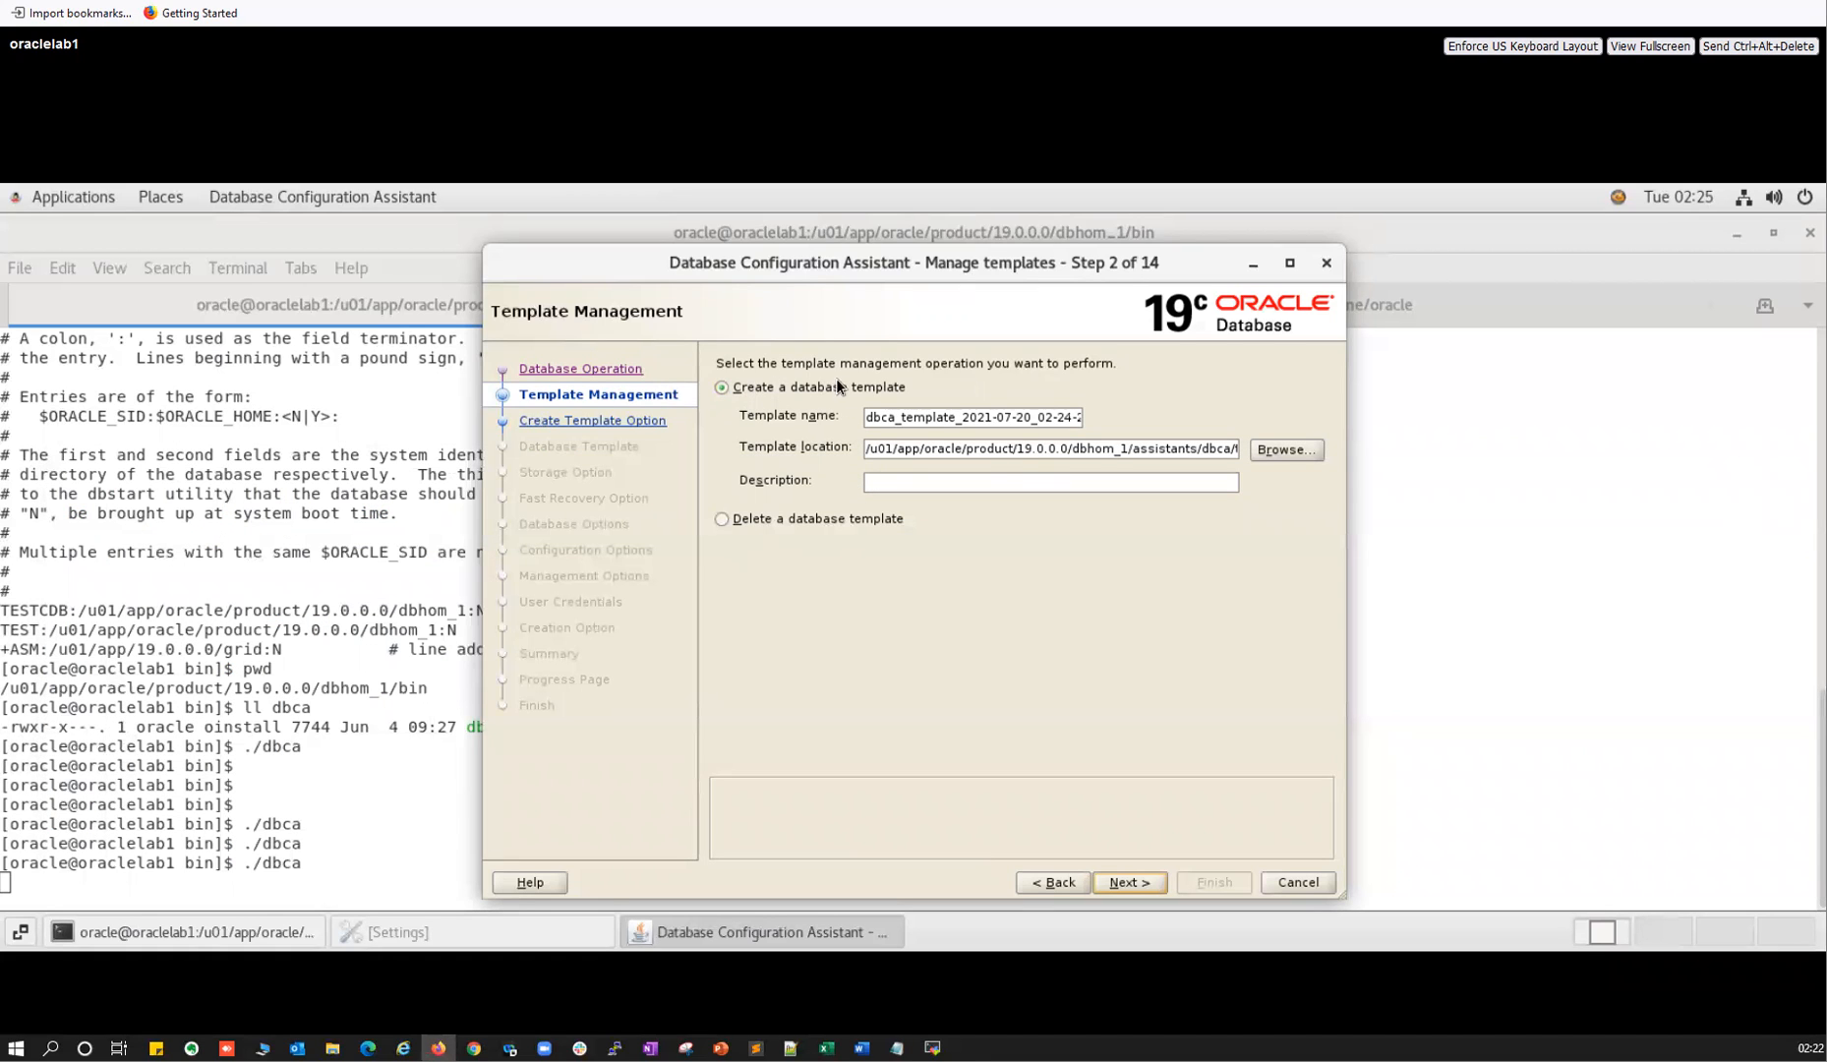
Preview the templates available to Delete a database template, then back out and exit DBCA.
click(722, 519)
click(1140, 885)
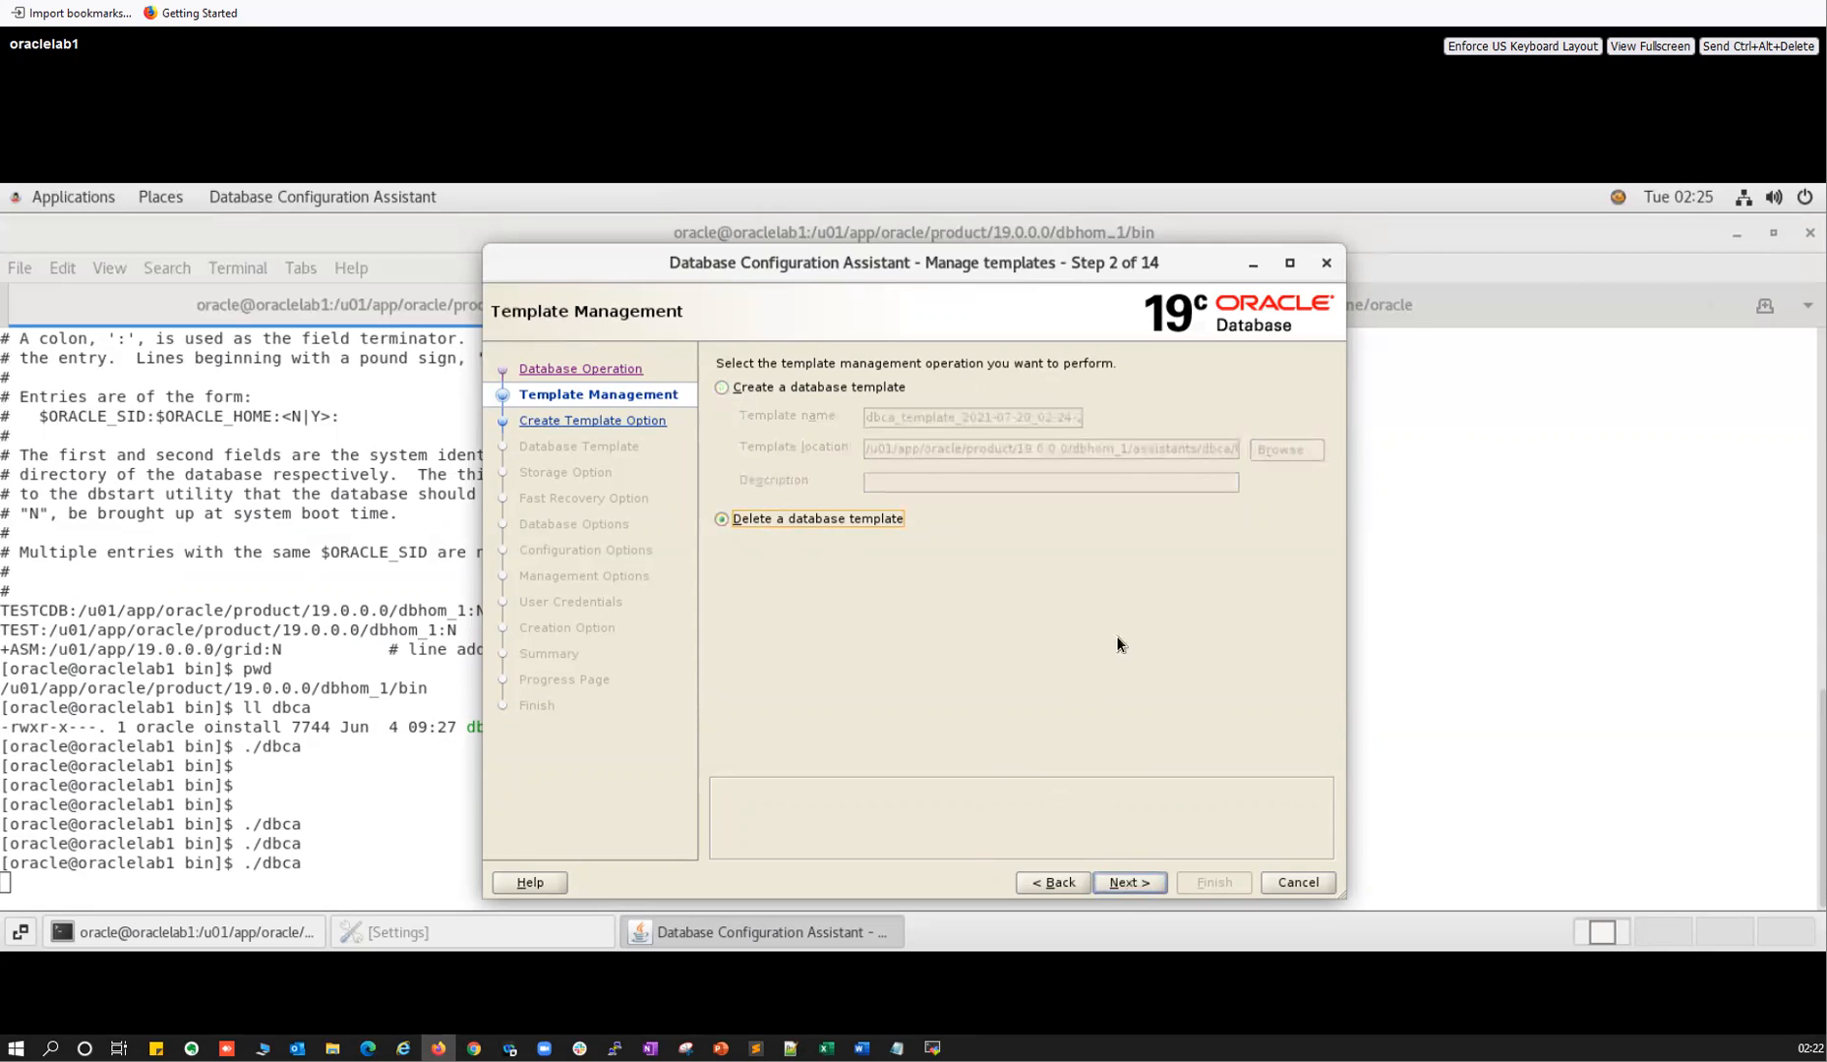
click(1061, 882)
click(1061, 882)
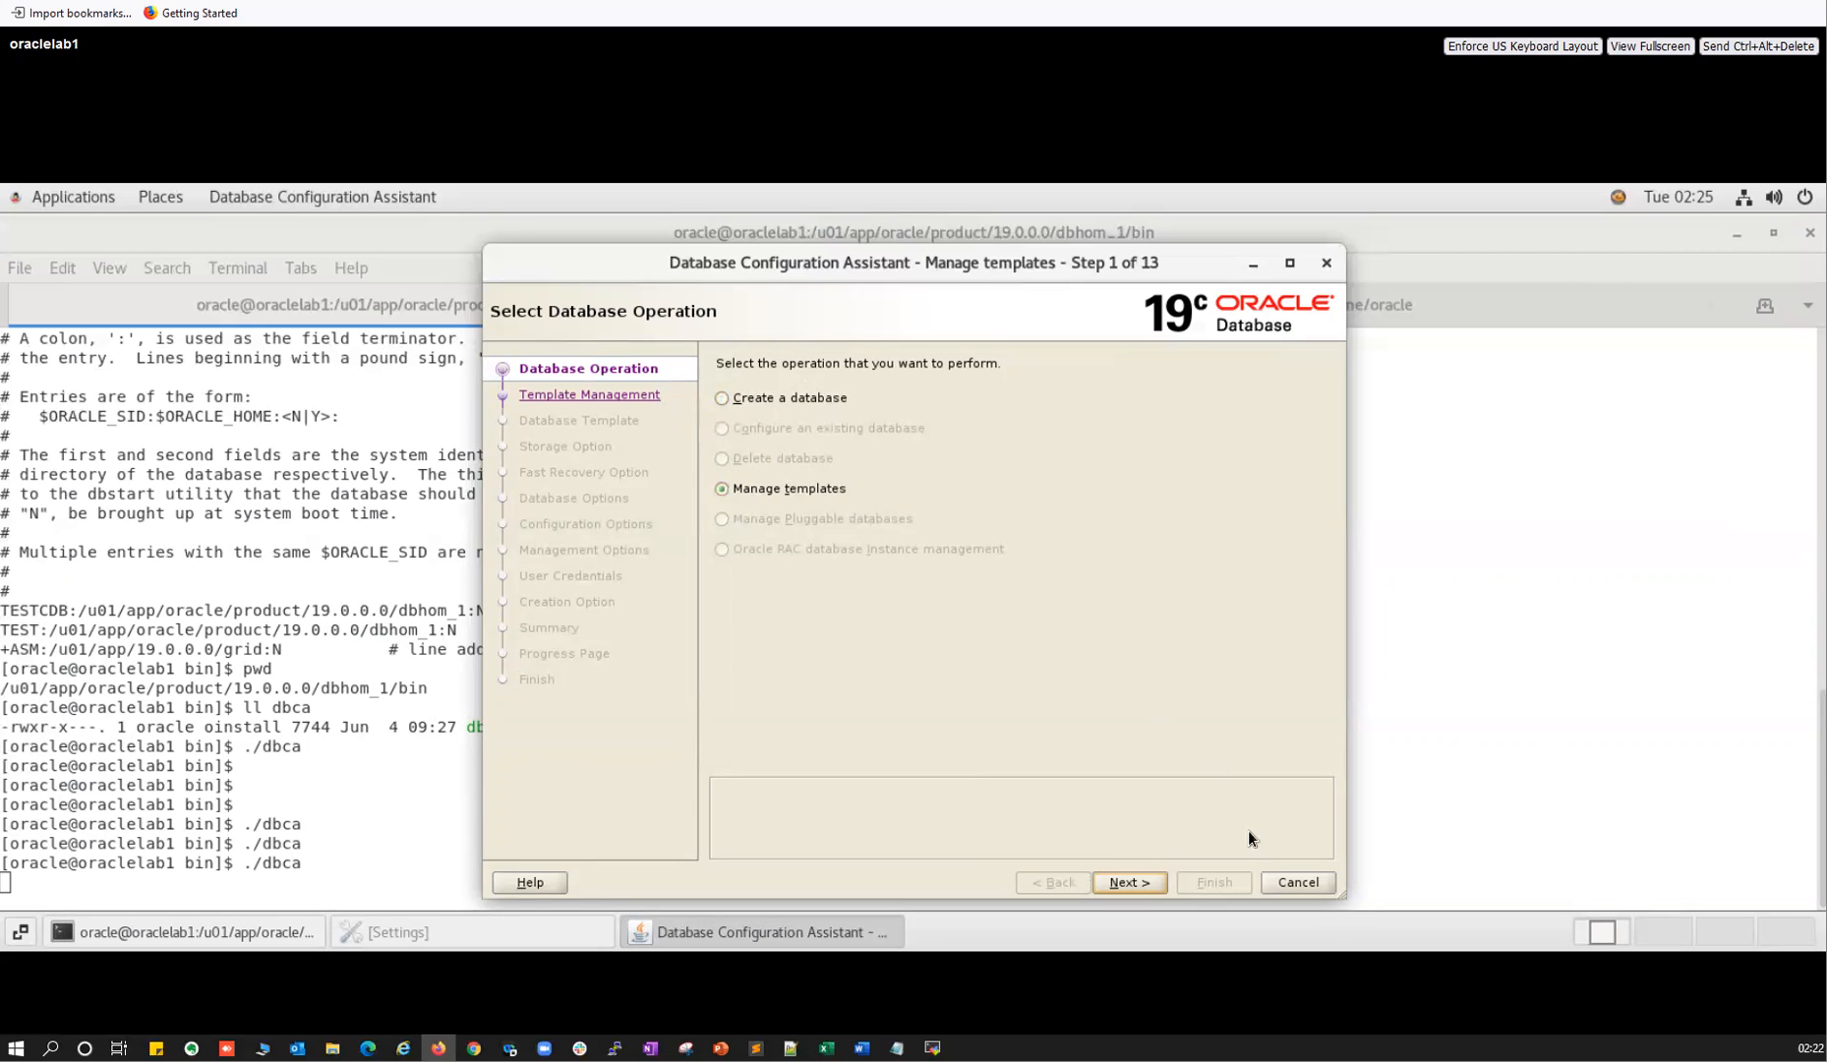
click(1296, 884)
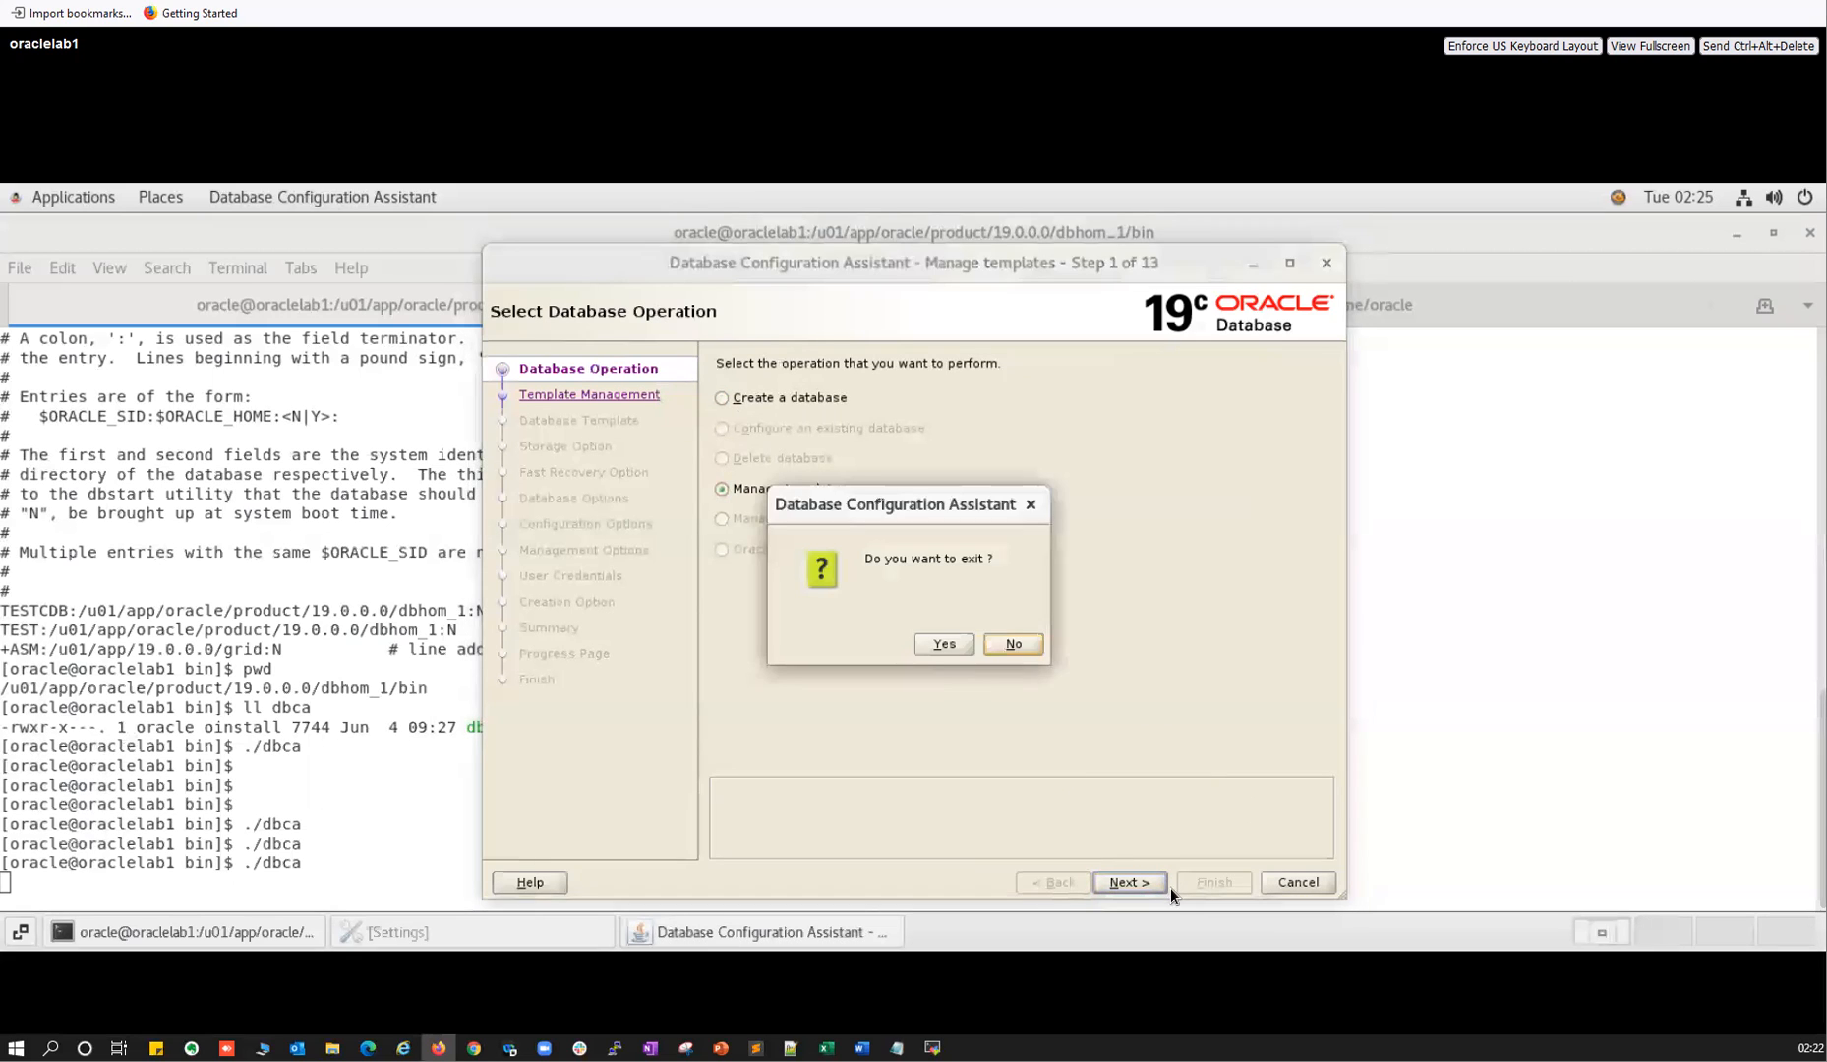
click(946, 640)
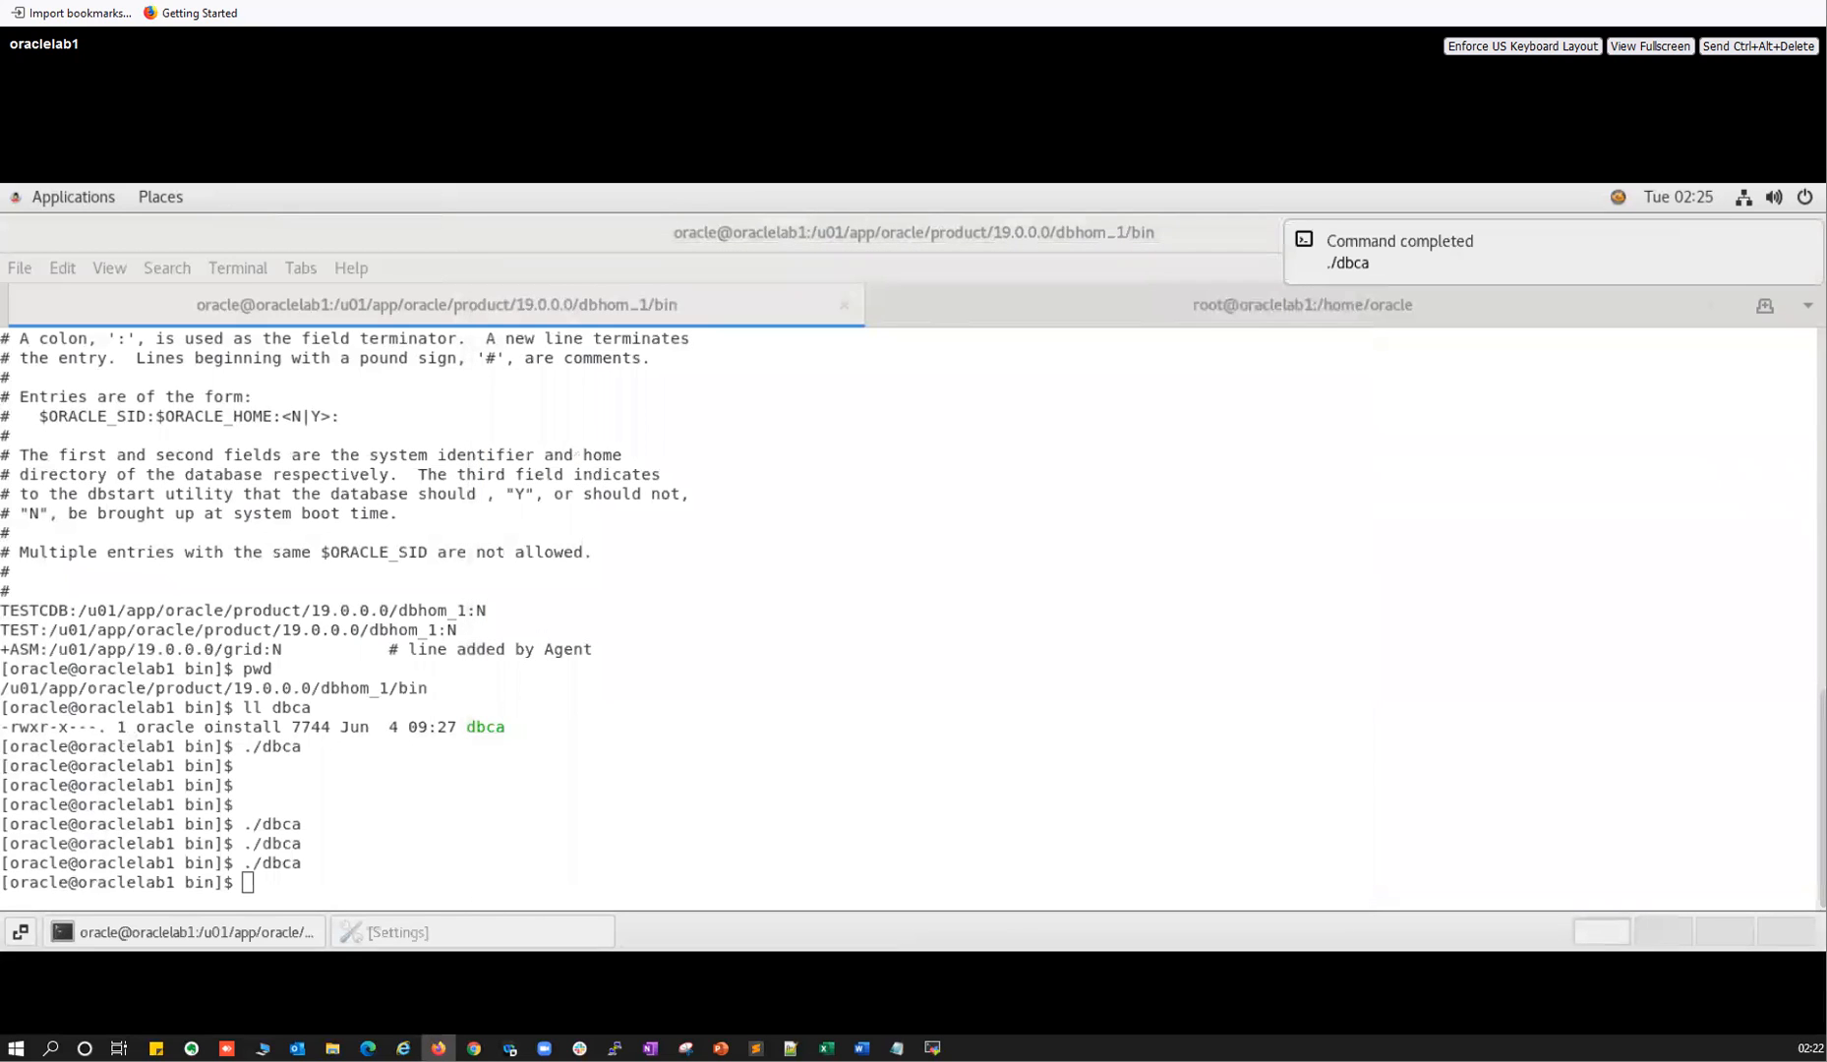